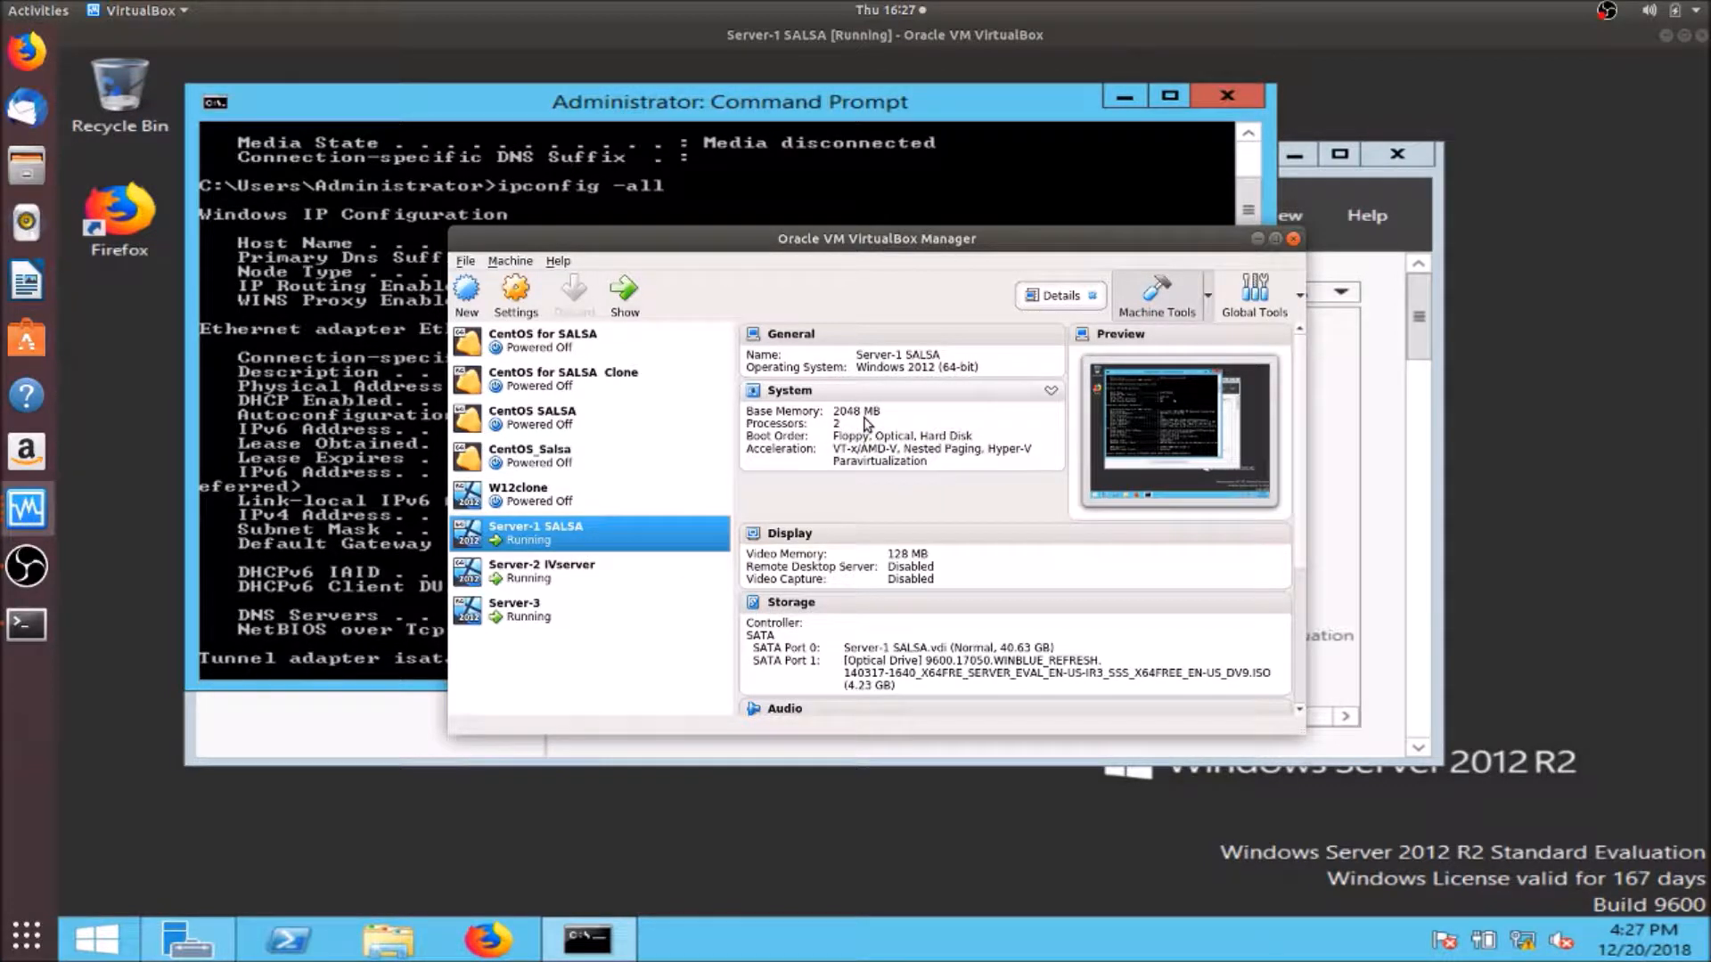
- Check the Server-2 IVserver and Server-3 VM details, reselect Server-1 SALSA, and minimize the manager
{"action": "left_click", "coordinate": [617, 571]}
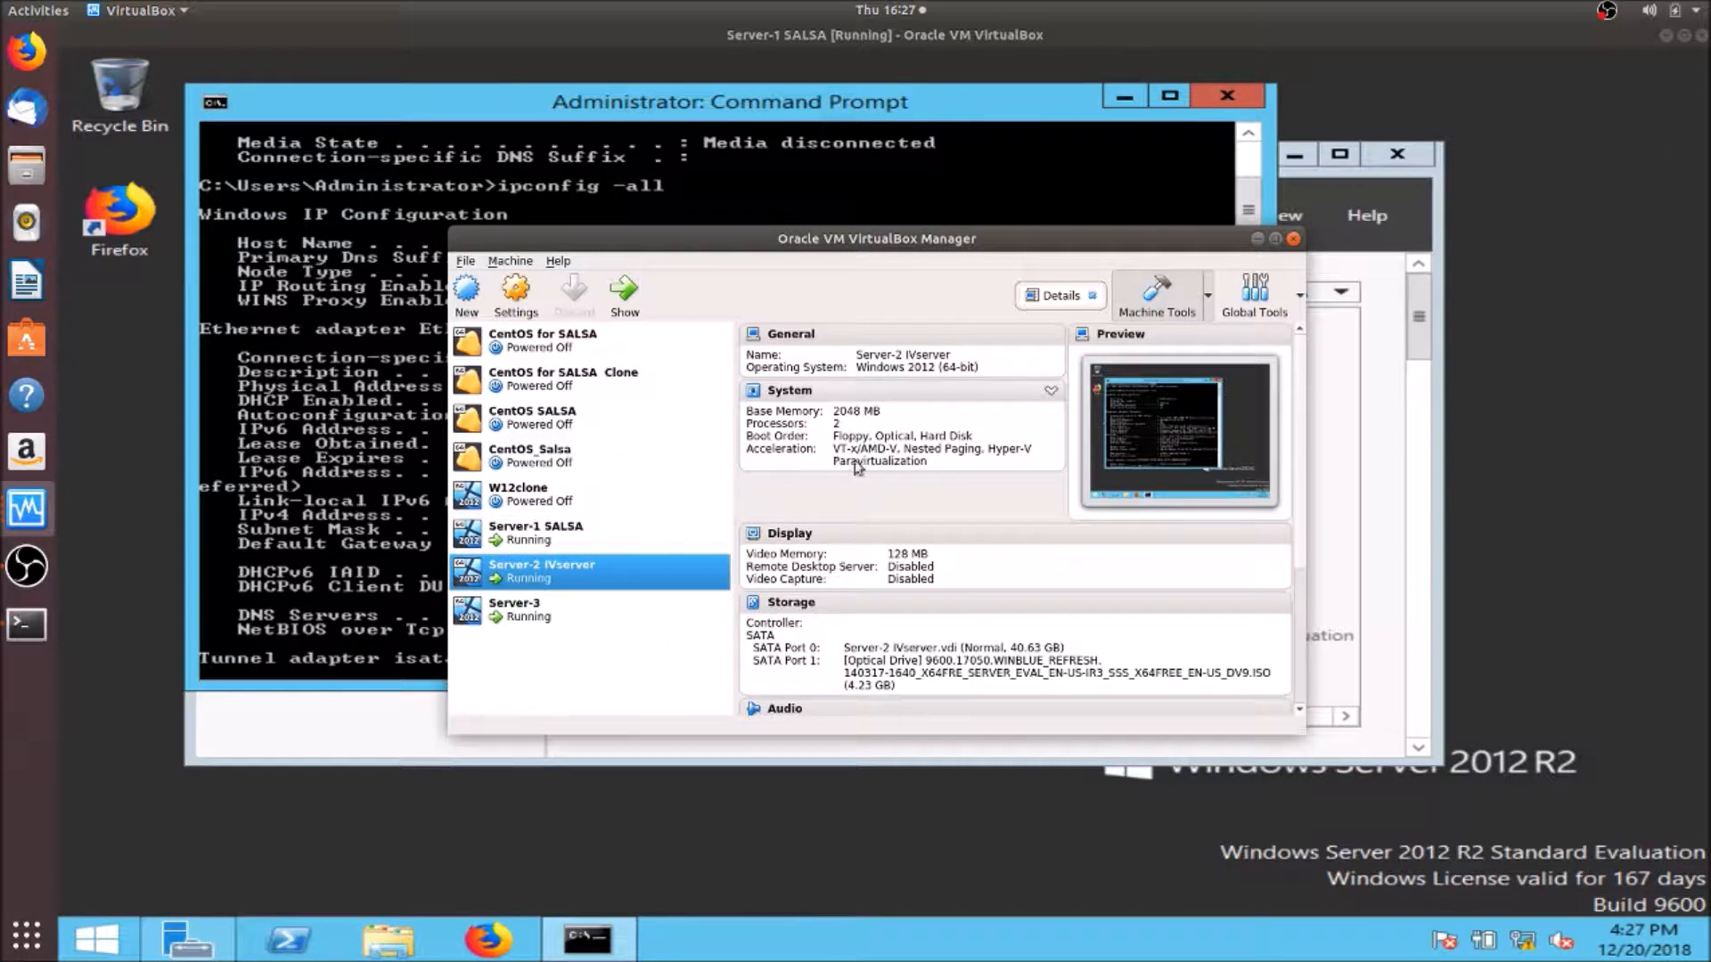
{"action": "left_click", "coordinate": [535, 625]}
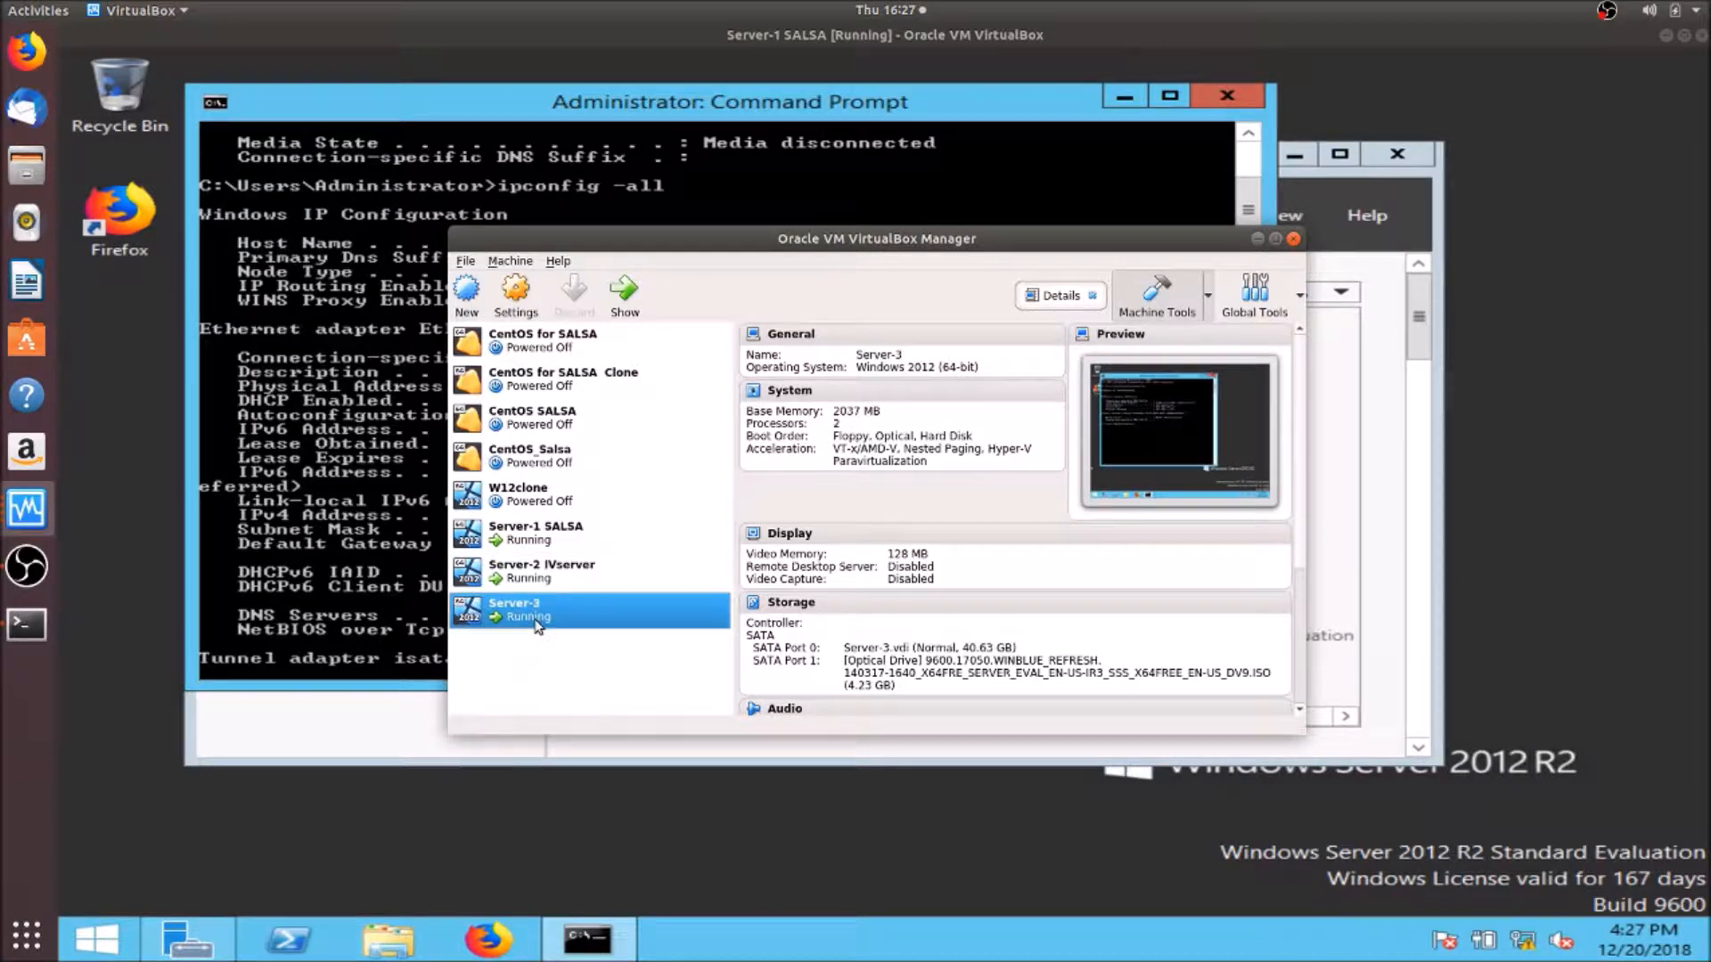
{"action": "left_click", "coordinate": [585, 533]}
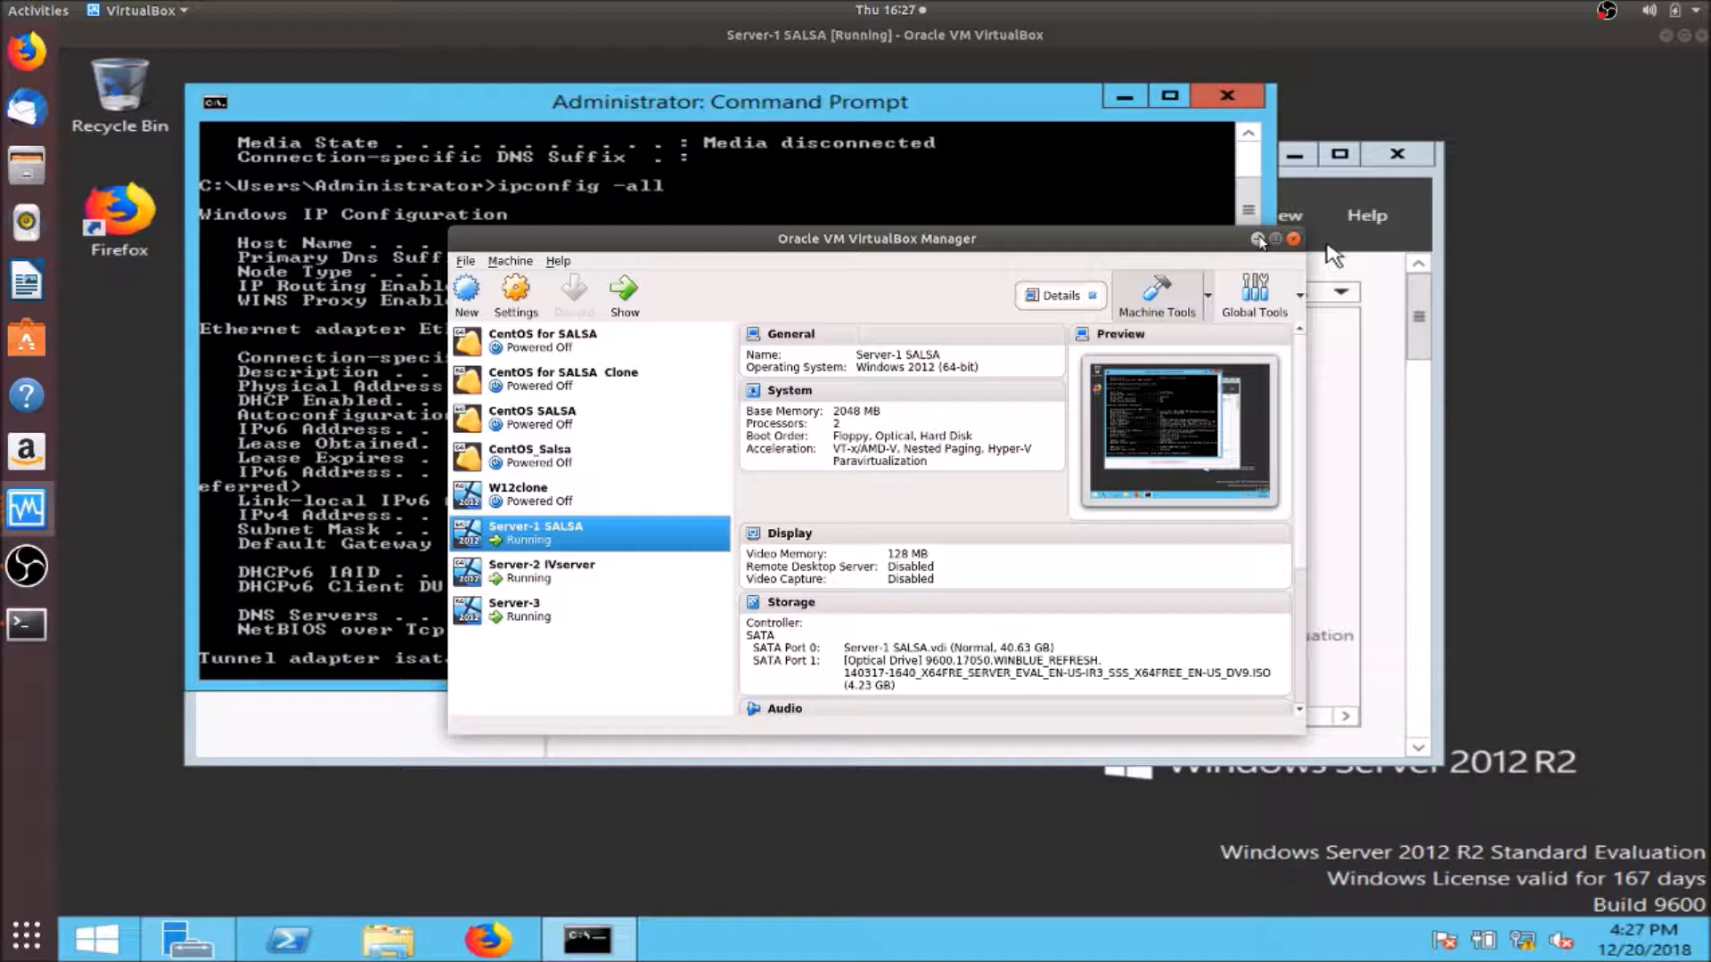
{"action": "left_click", "coordinate": [1256, 239]}
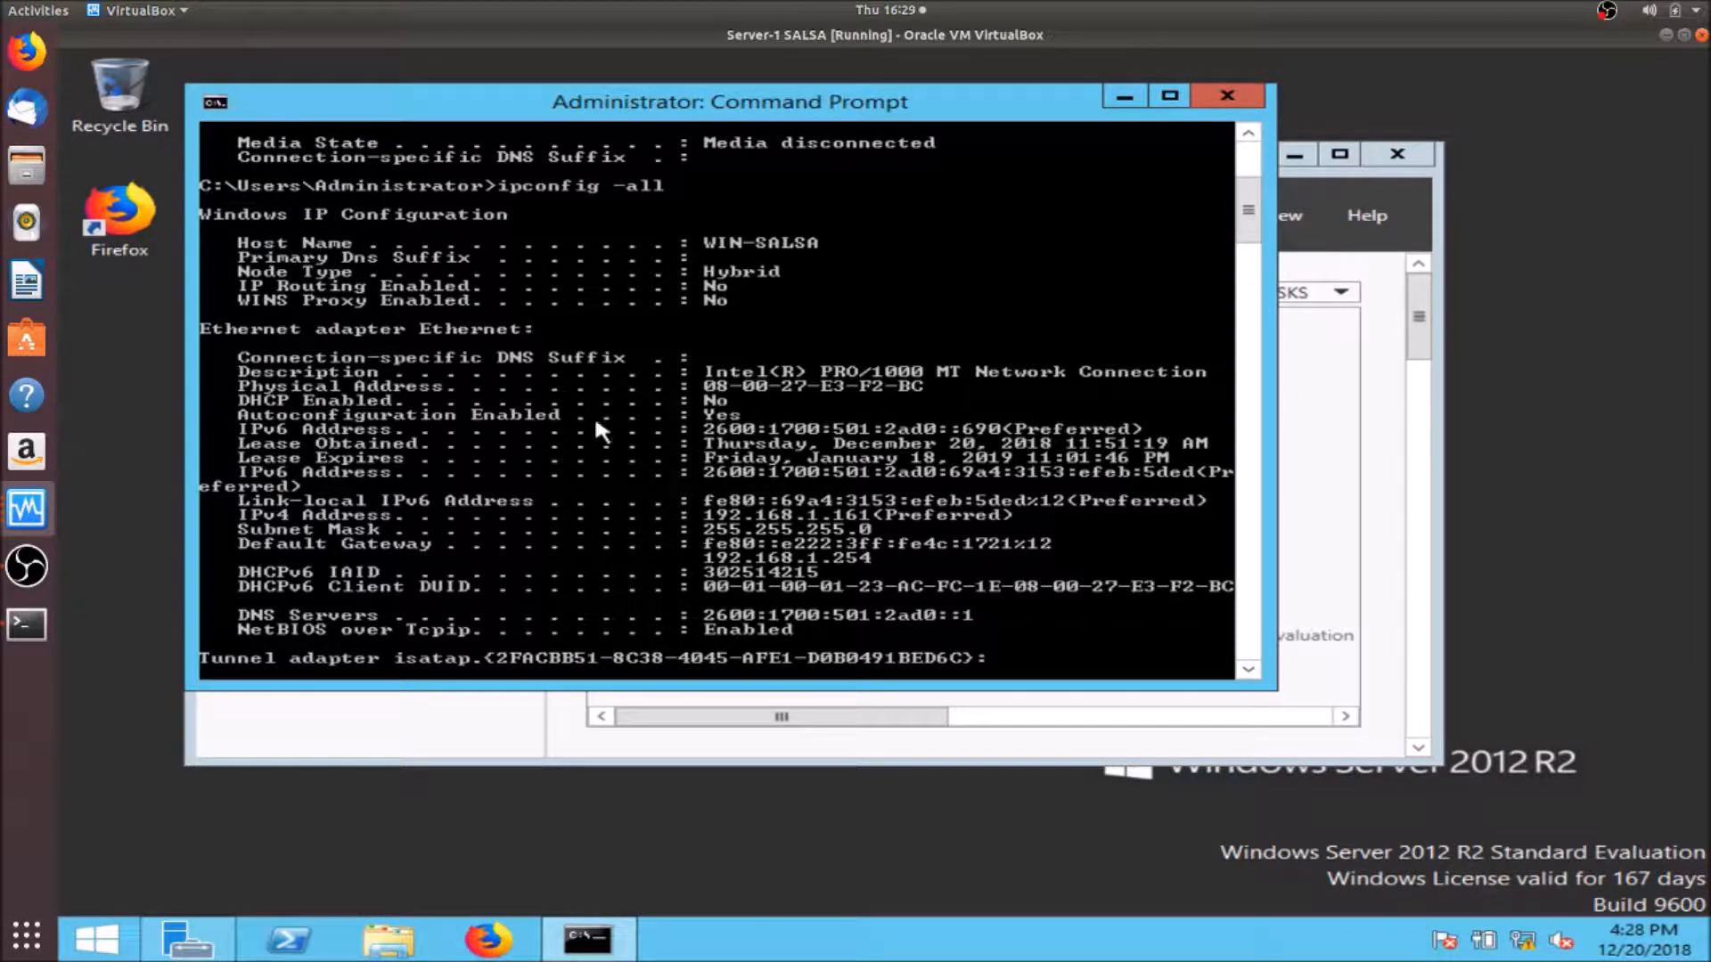
- Review WIN-IVServer's 192.168.1.162 address on Server-2, then bring the Server-3 VM forward
{"action": "left_click", "coordinate": [28, 634]}
{"action": "left_click", "coordinate": [29, 515]}
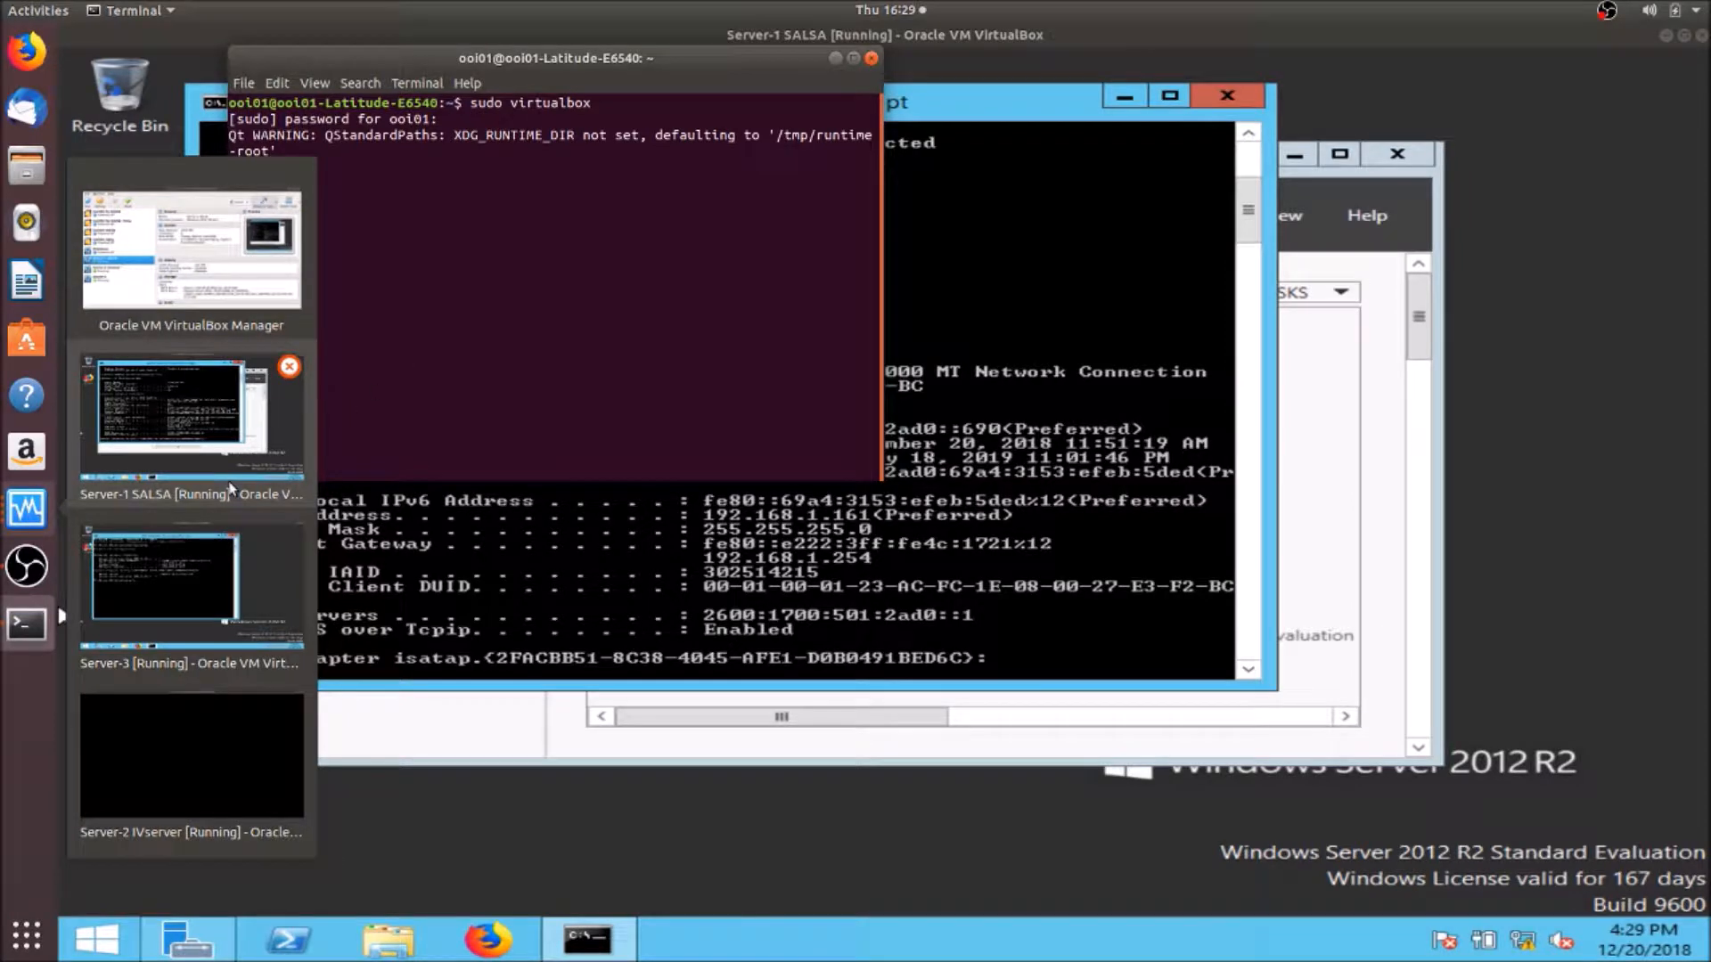
{"action": "left_click", "coordinate": [200, 754]}
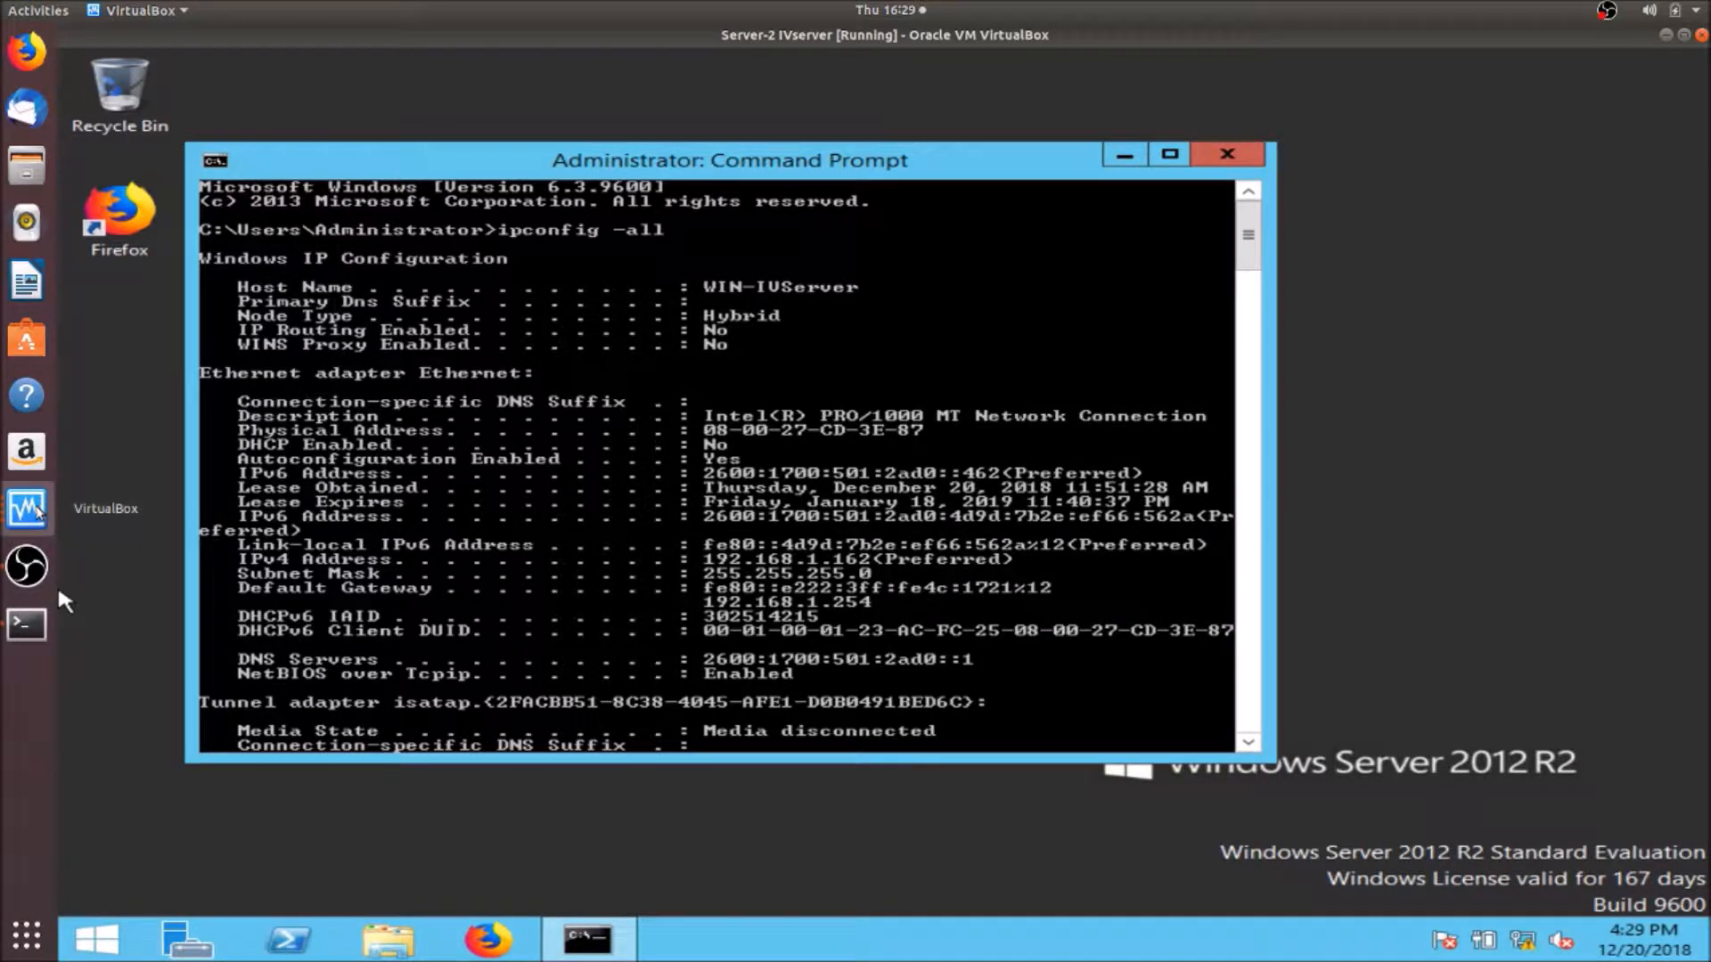
{"action": "left_click", "coordinate": [38, 512]}
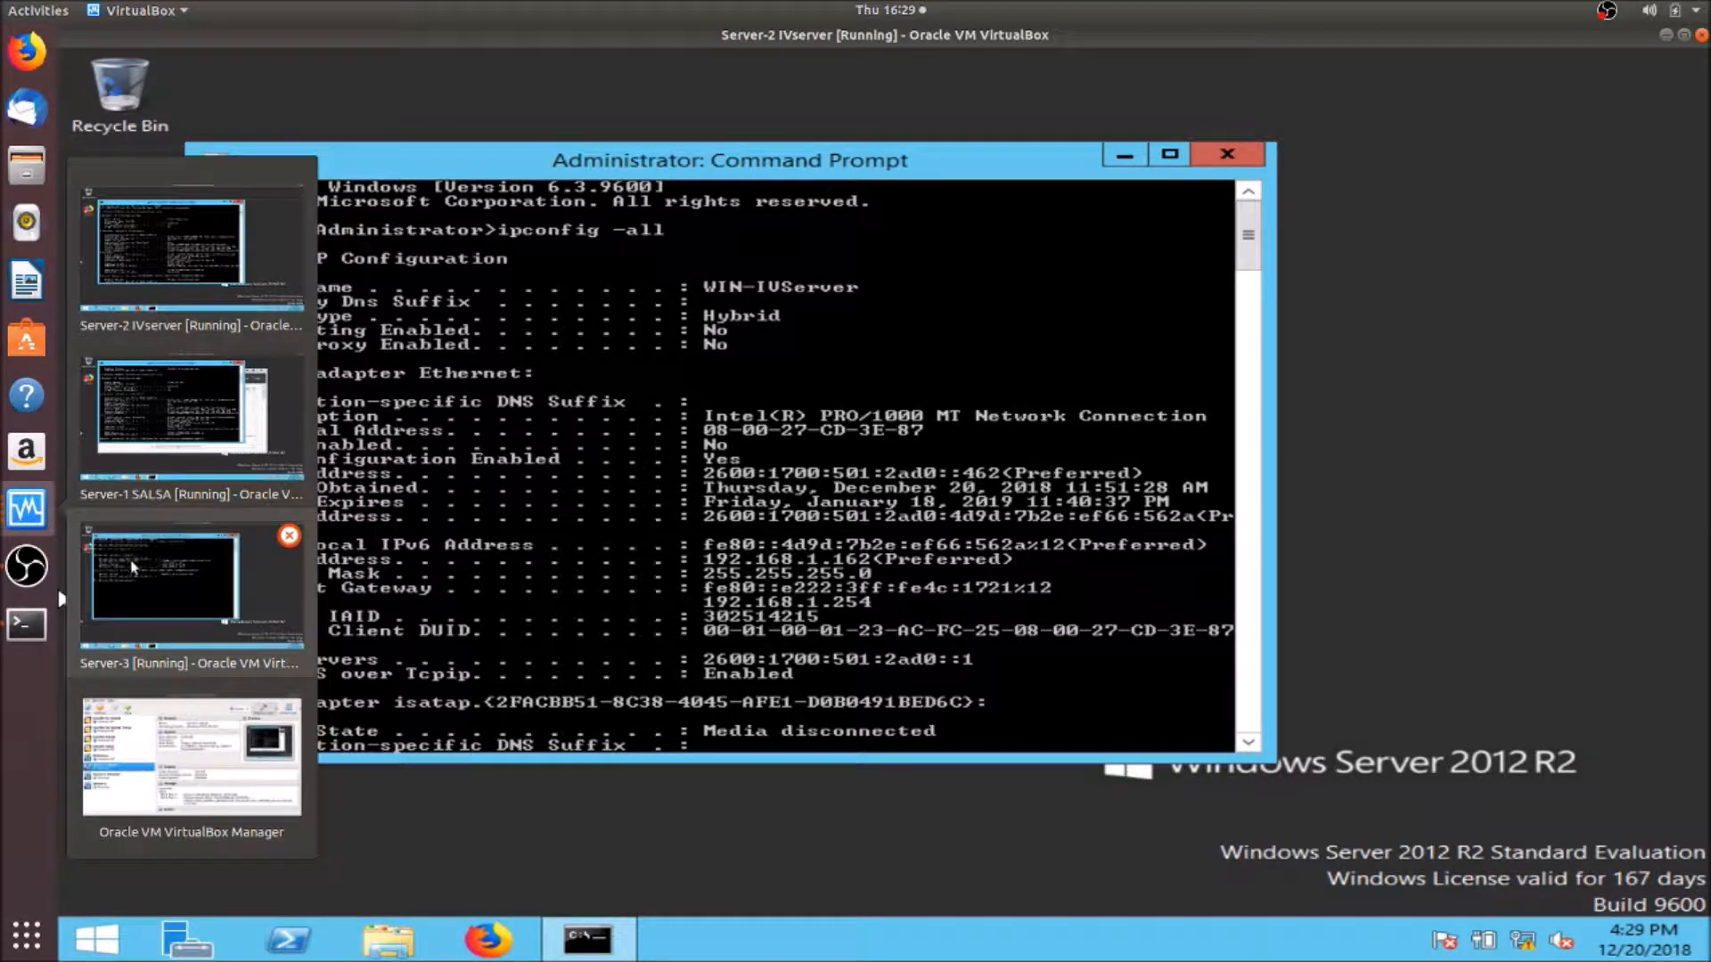
{"action": "left_click", "coordinate": [147, 606]}
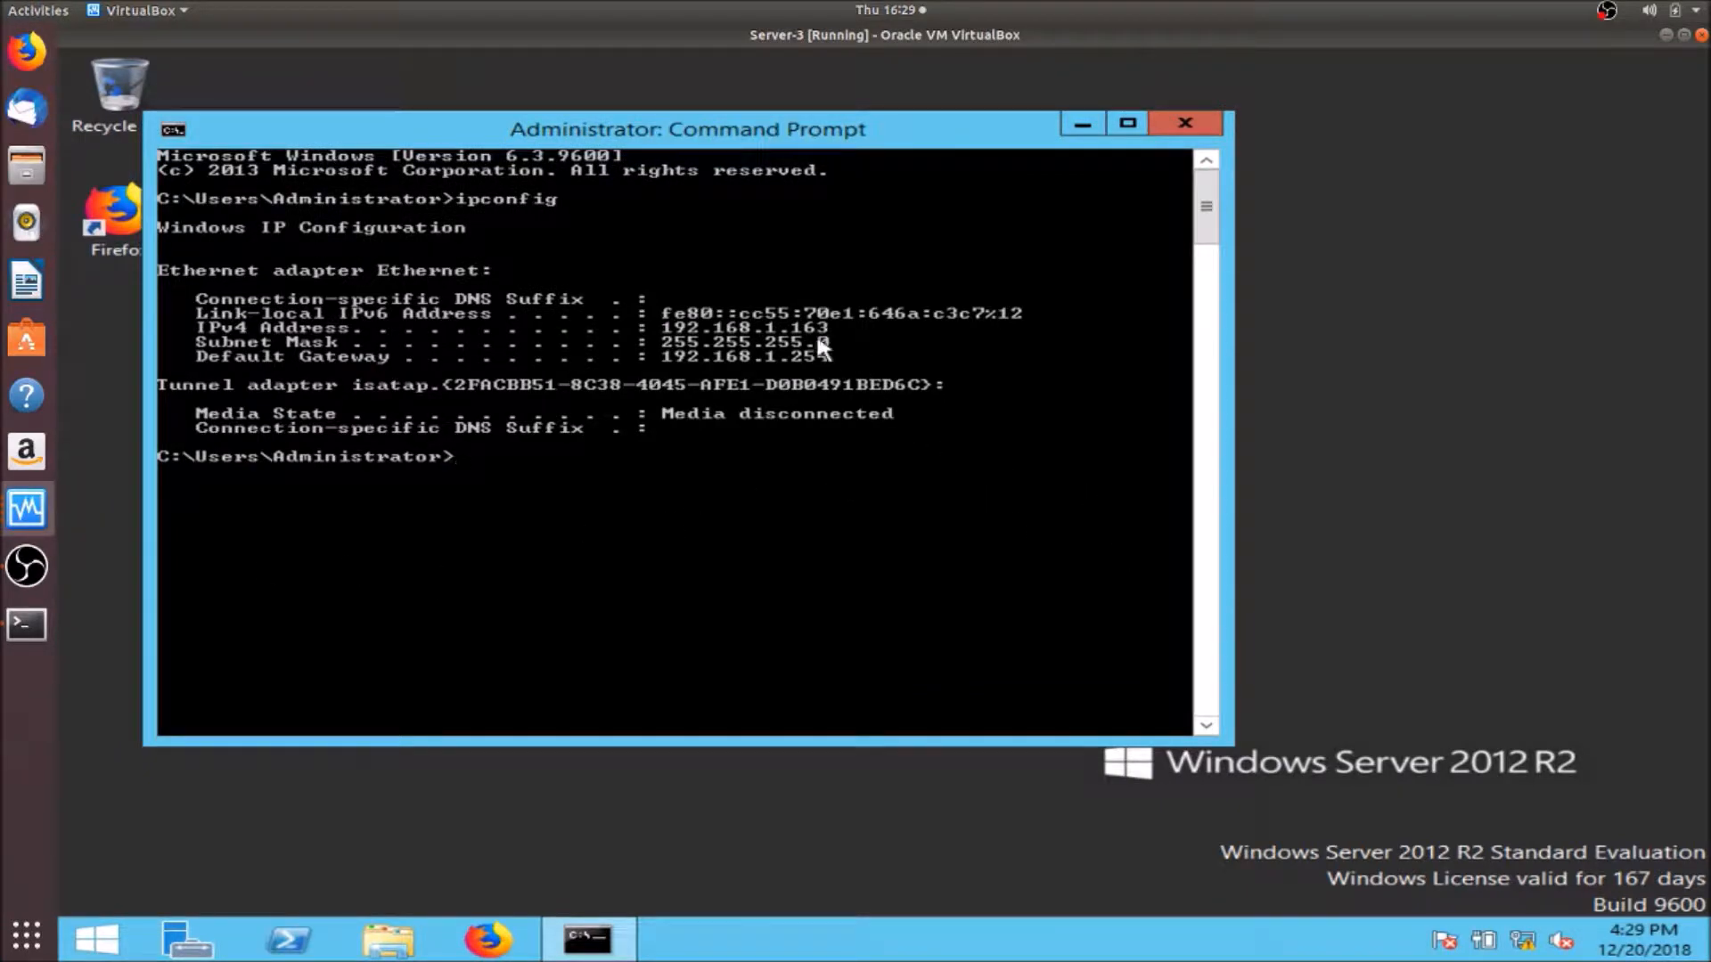
- Rerun ipconfig with -all to show WIN-Portal's full network configuration (192.168.1.163)
{"action": "key", "text": "Up"}
{"action": "type", "text": "-all"}
{"action": "key", "text": "Return"}
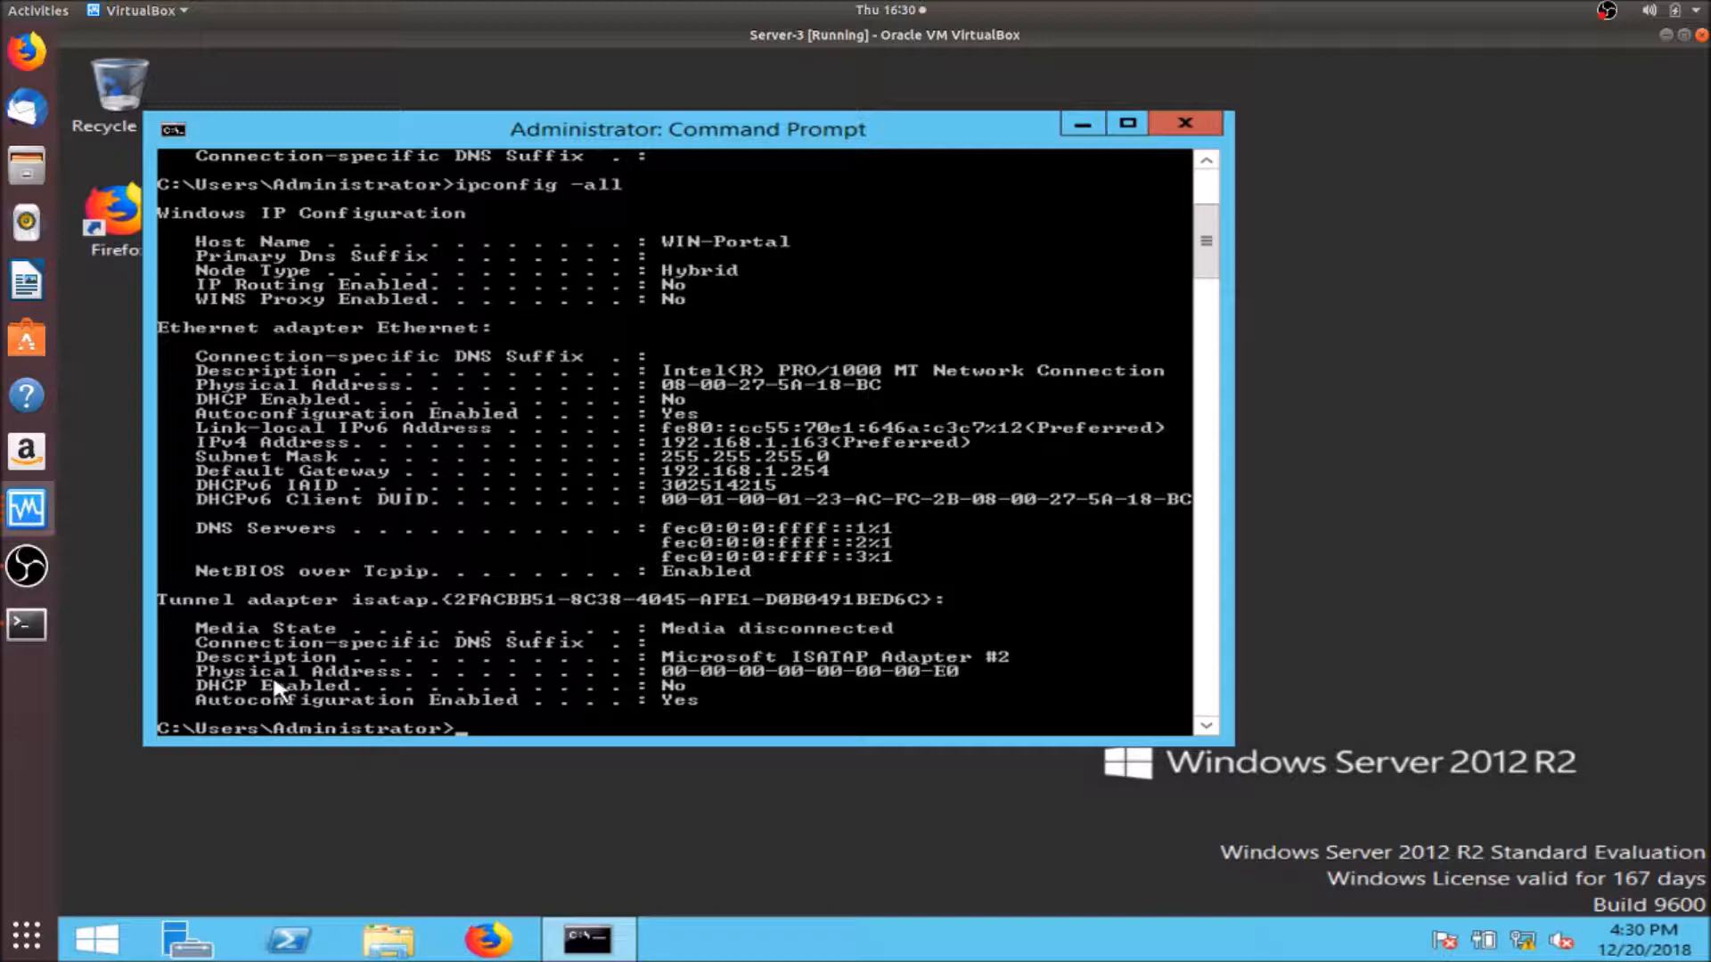
- Switch to the Server-1 SALSA VM and bring up WIN-SALSA's Local Server properties in Server Manager
{"action": "left_click", "coordinate": [41, 521]}
{"action": "left_click", "coordinate": [161, 586]}
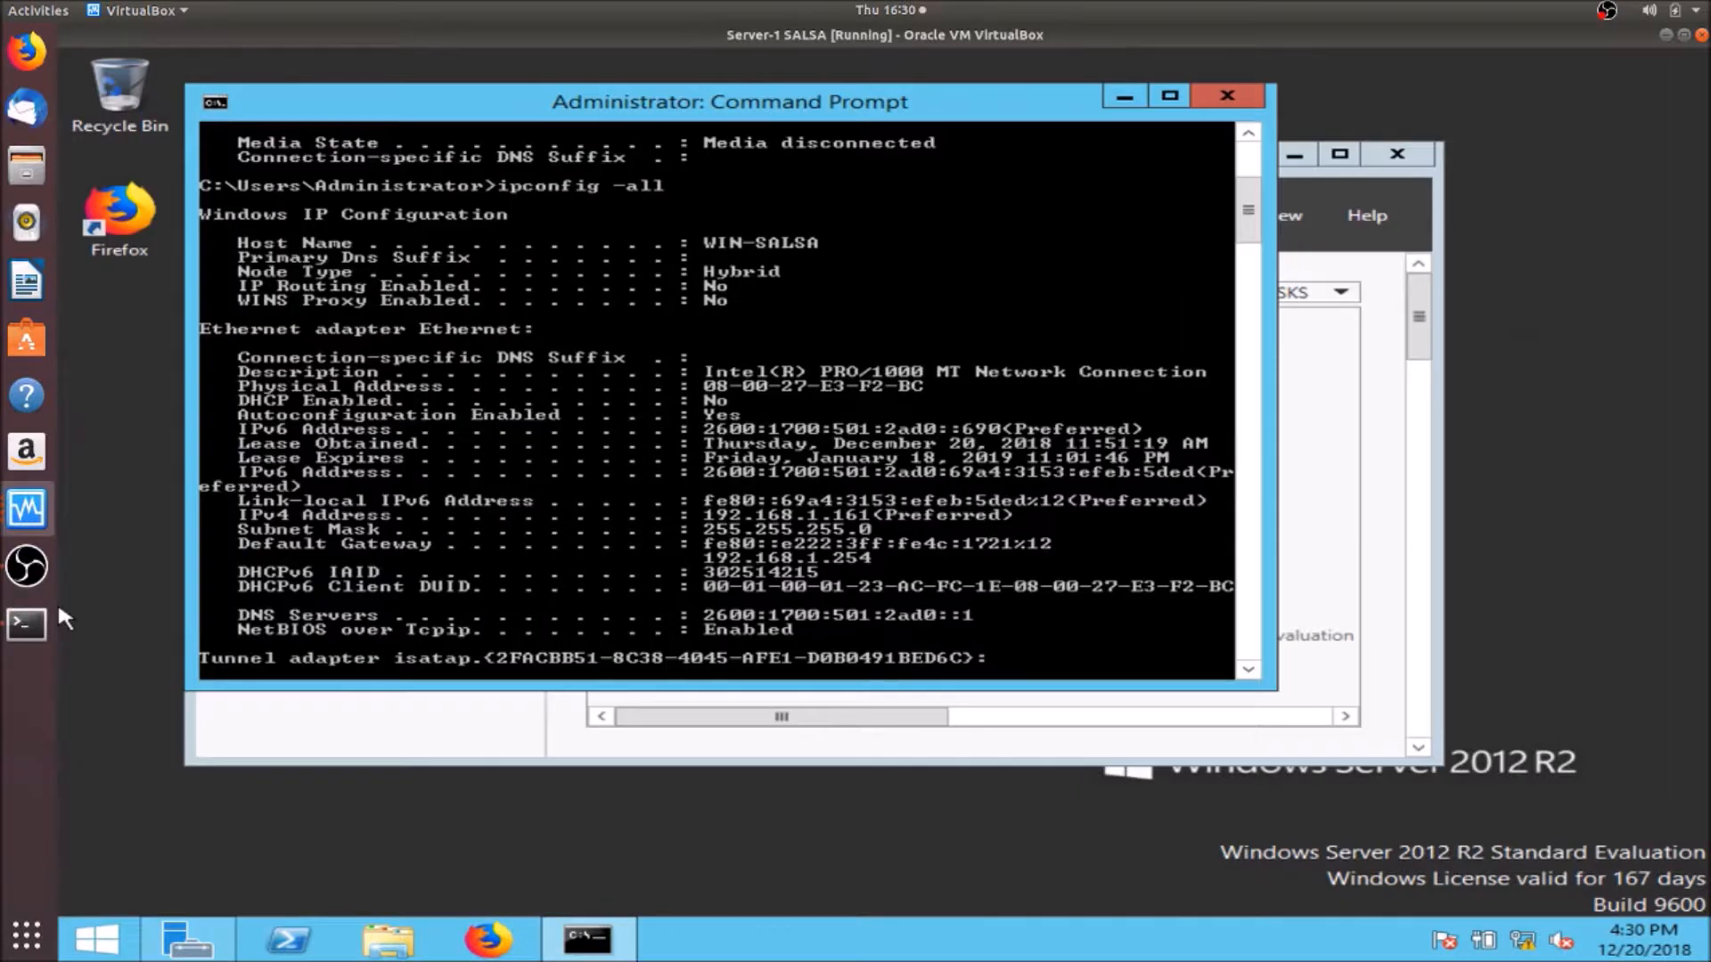
{"action": "left_click", "coordinate": [1333, 493]}
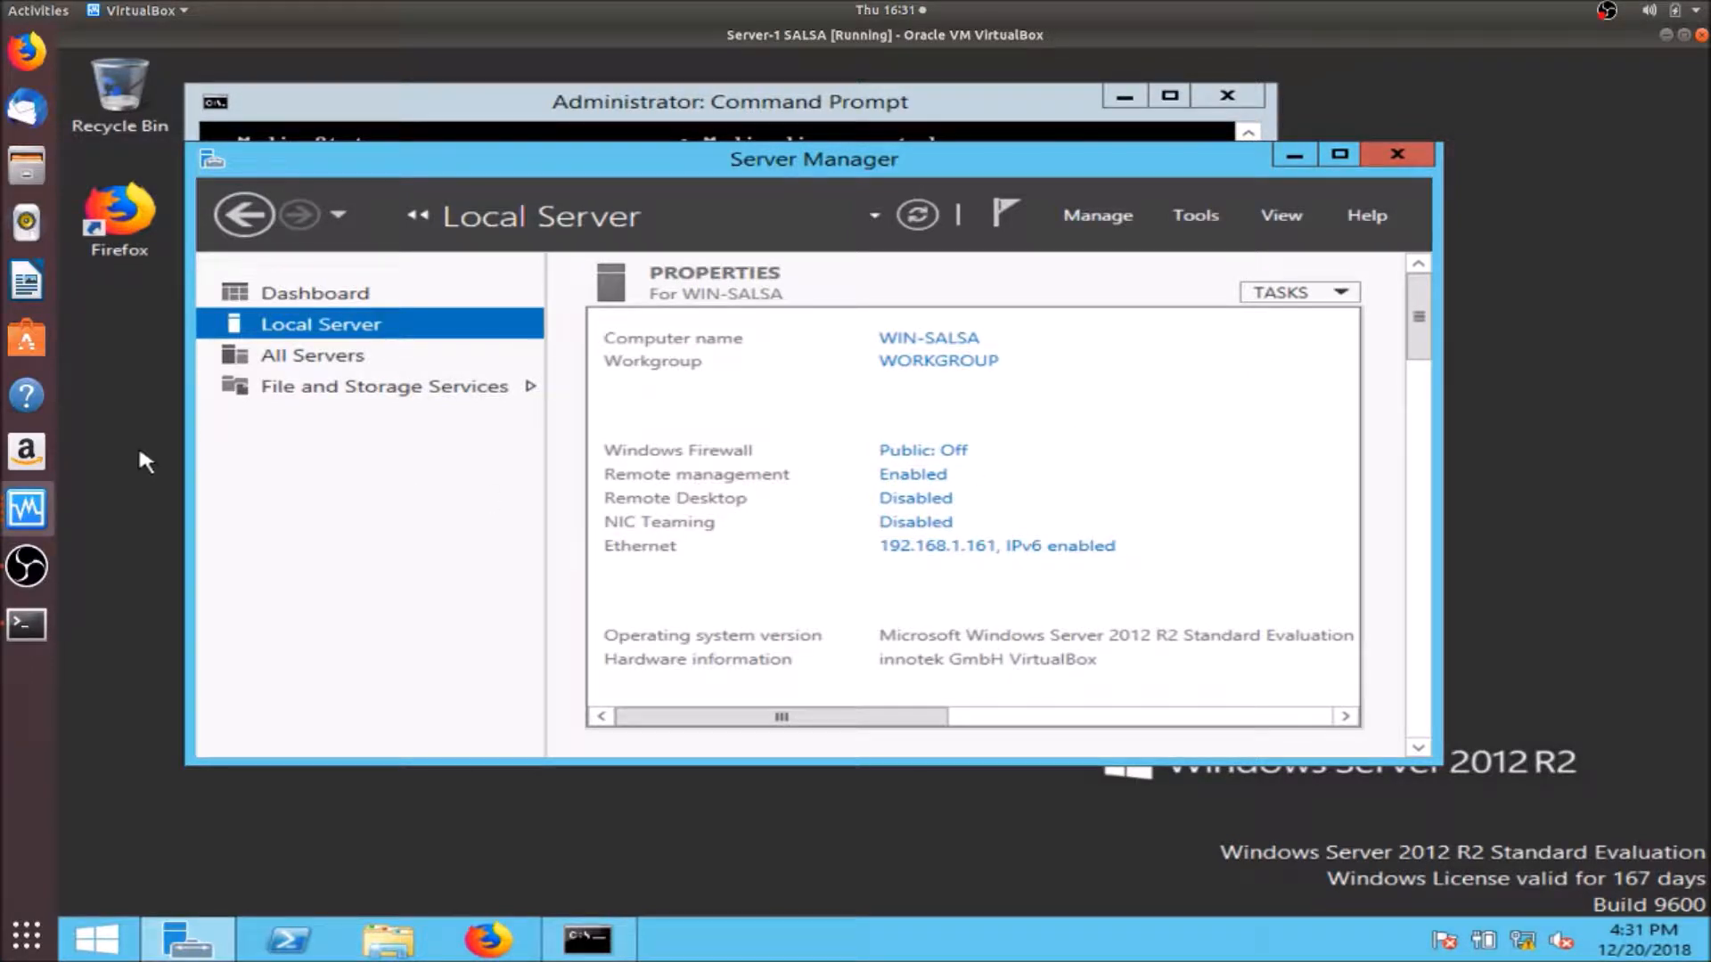
- Switch to the Server-3 VM and open File Explorer at This PC
{"action": "left_click", "coordinate": [29, 508]}
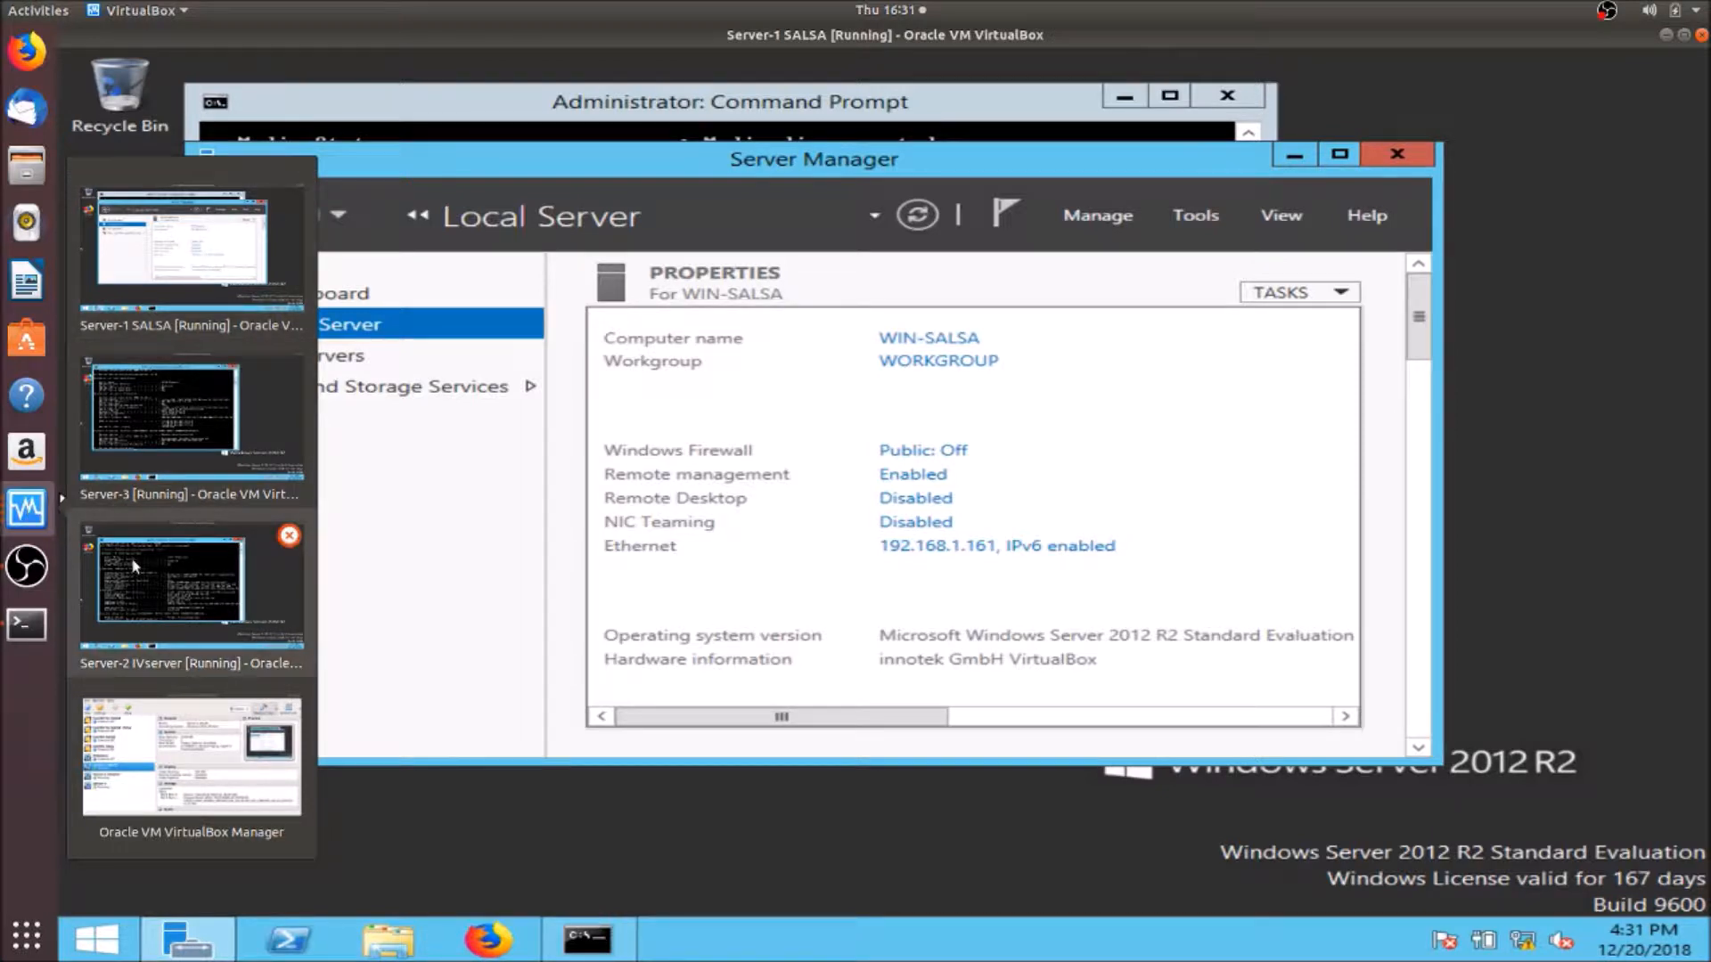
{"action": "left_click", "coordinate": [162, 467]}
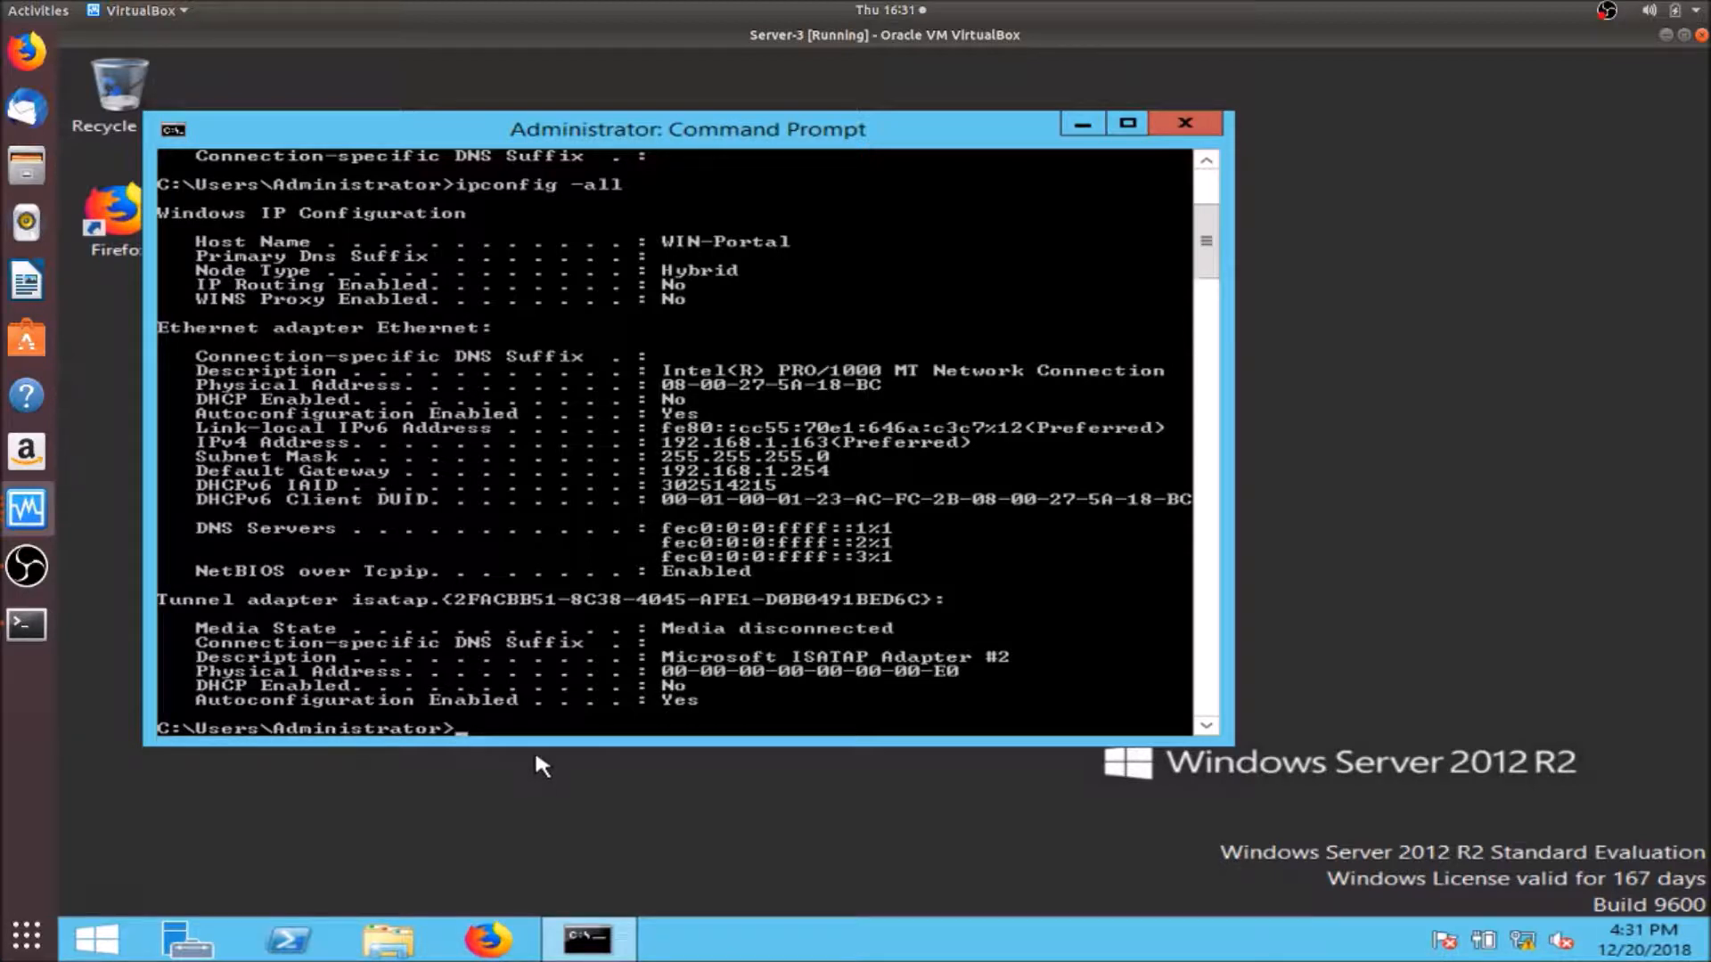
{"action": "left_click", "coordinate": [386, 942]}
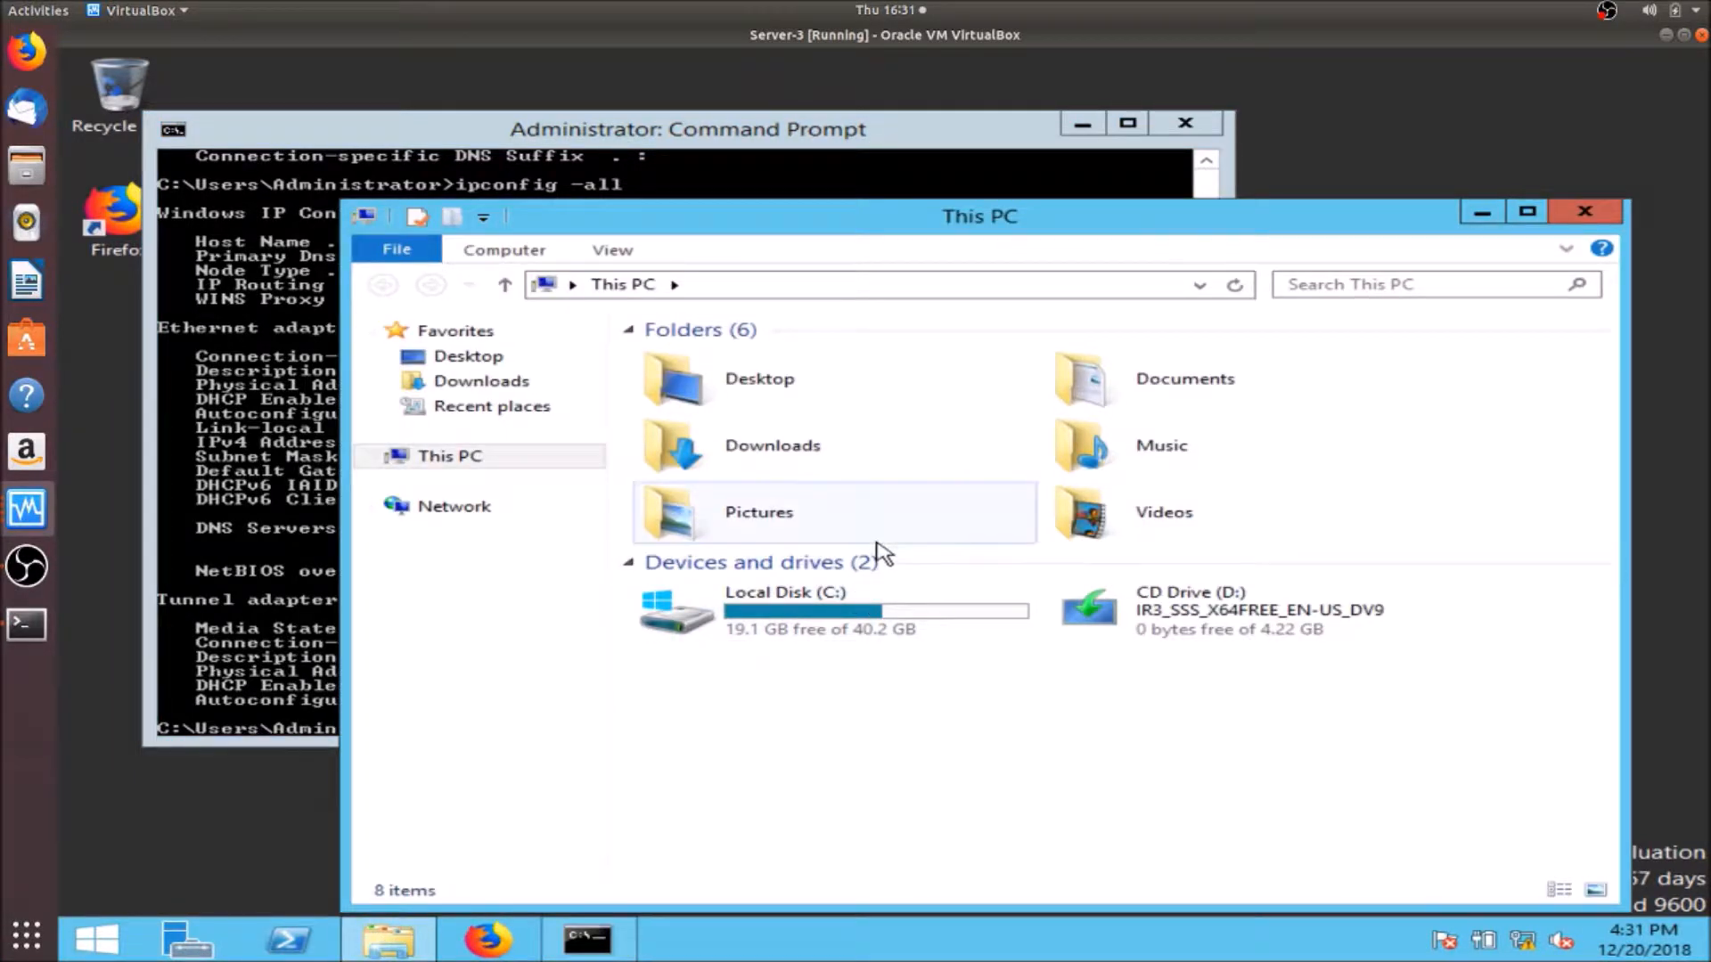
- Navigate to Downloads\VistaCockpit 5.1 windows2\Disk1\InstData\Windows\VM and launch setup
{"action": "double_click", "coordinate": [807, 453]}
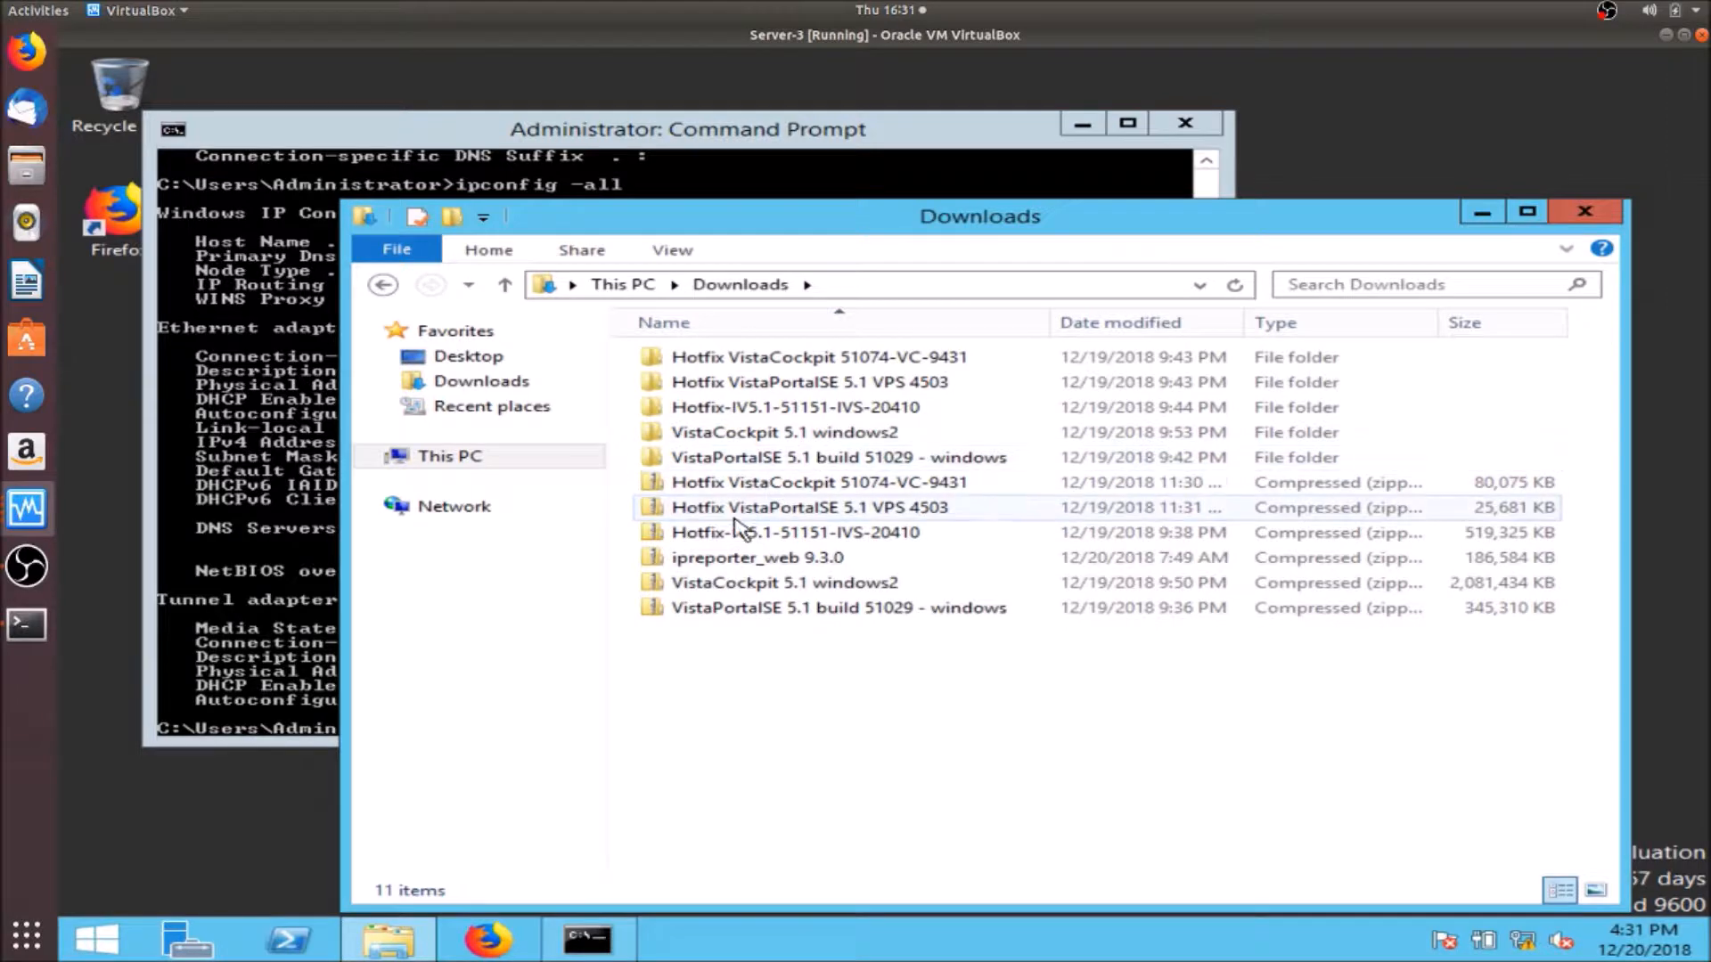
{"action": "double_click", "coordinate": [828, 434]}
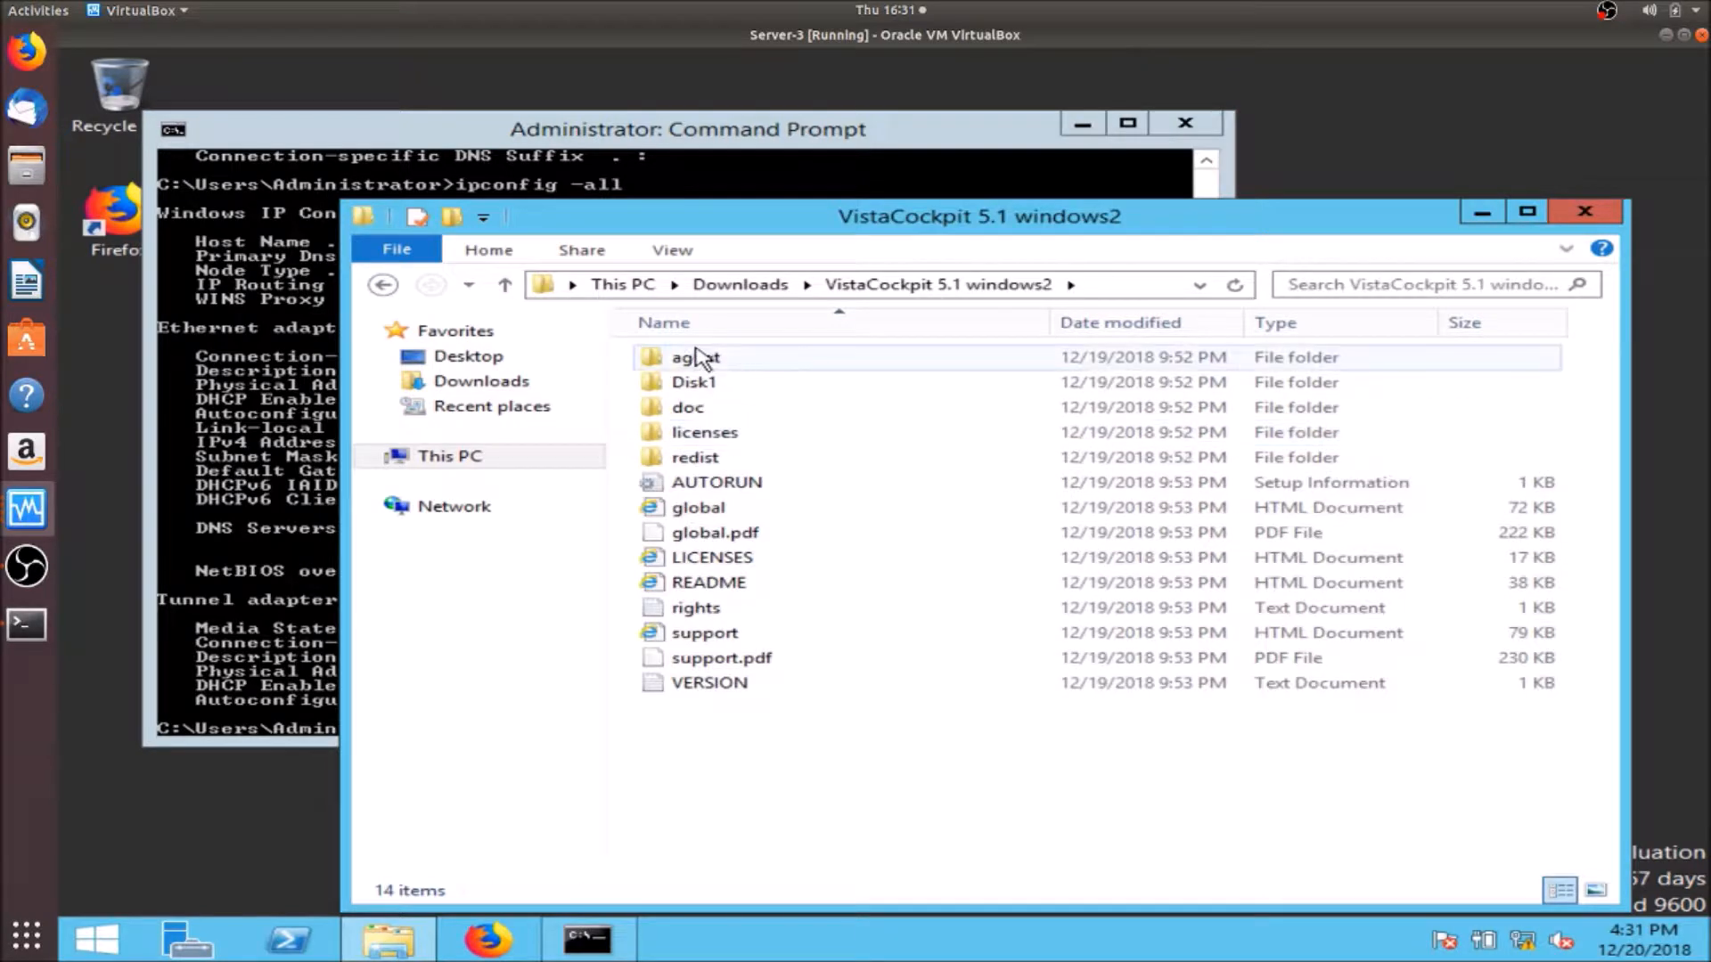
{"action": "double_click", "coordinate": [692, 385]}
{"action": "left_click", "coordinate": [706, 356]}
{"action": "double_click", "coordinate": [706, 356]}
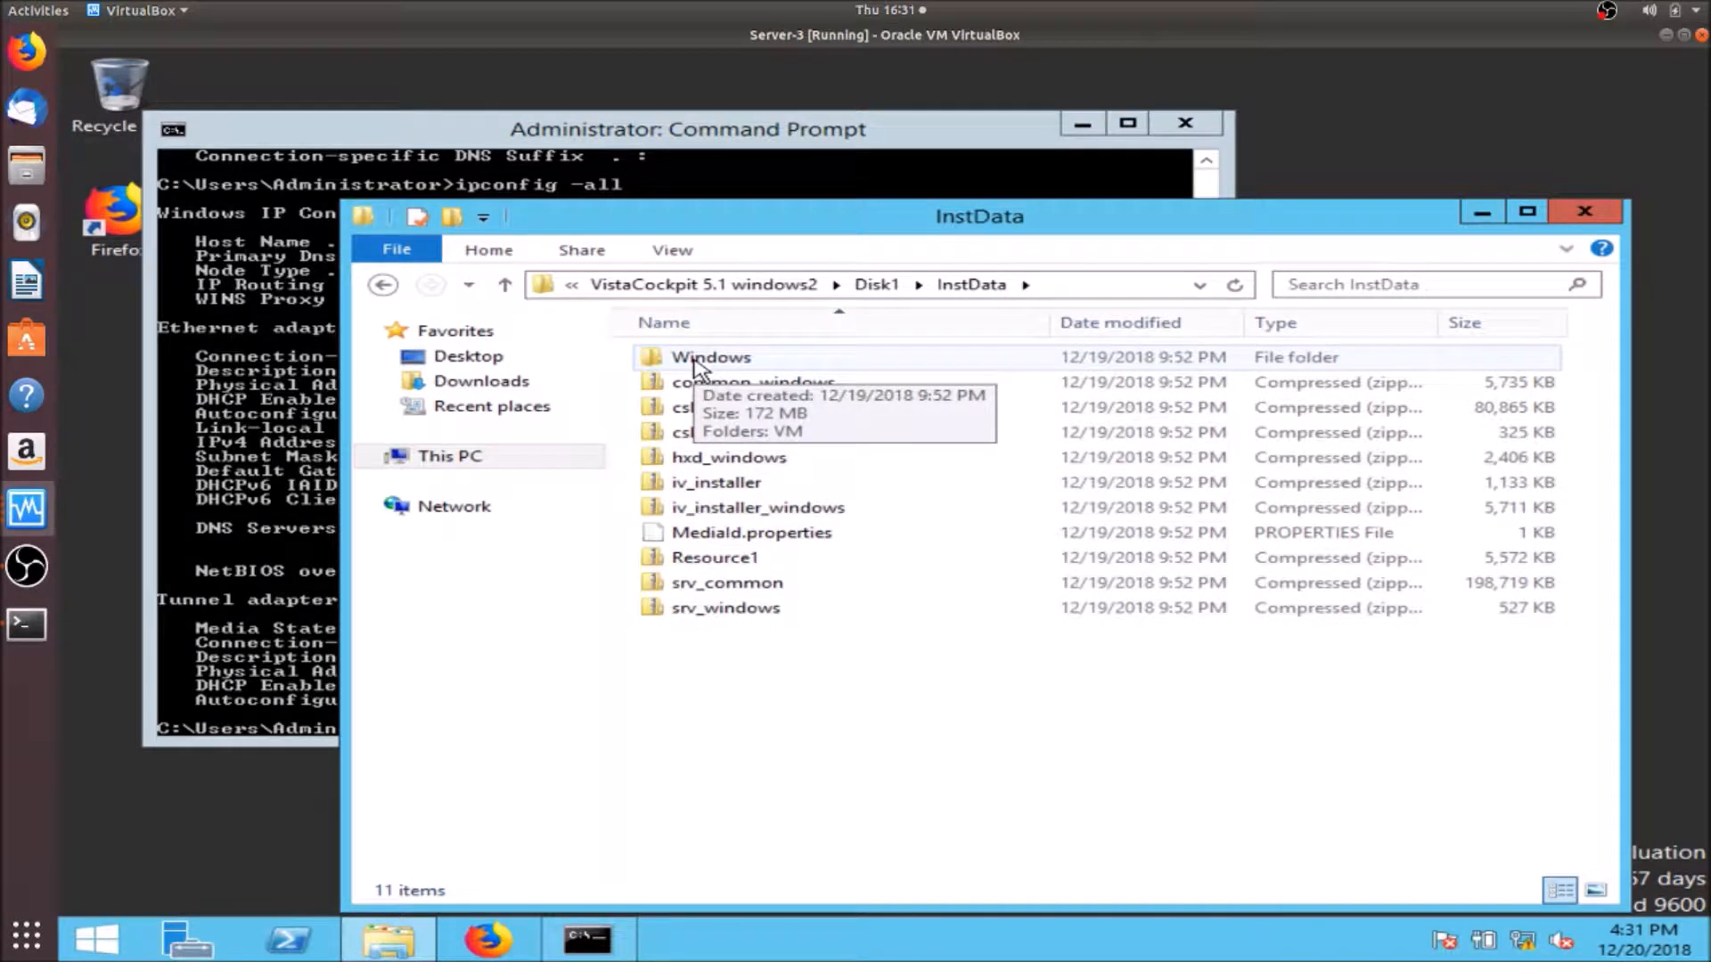
{"action": "double_click", "coordinate": [696, 361]}
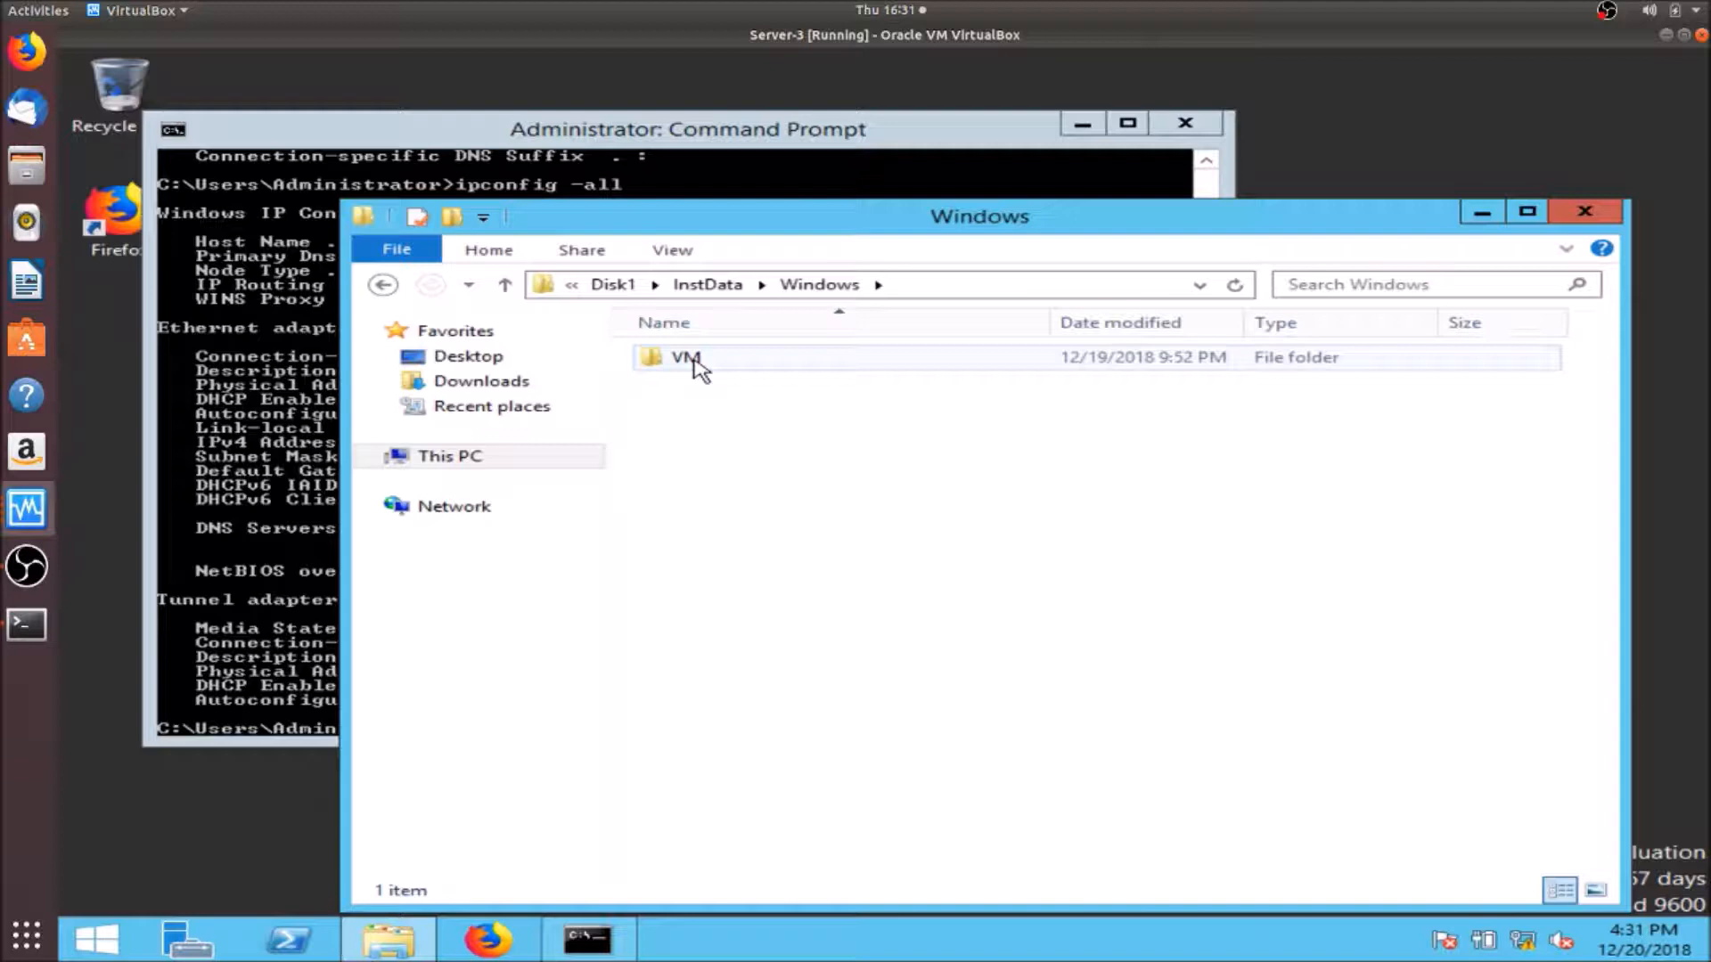
{"action": "double_click", "coordinate": [696, 362]}
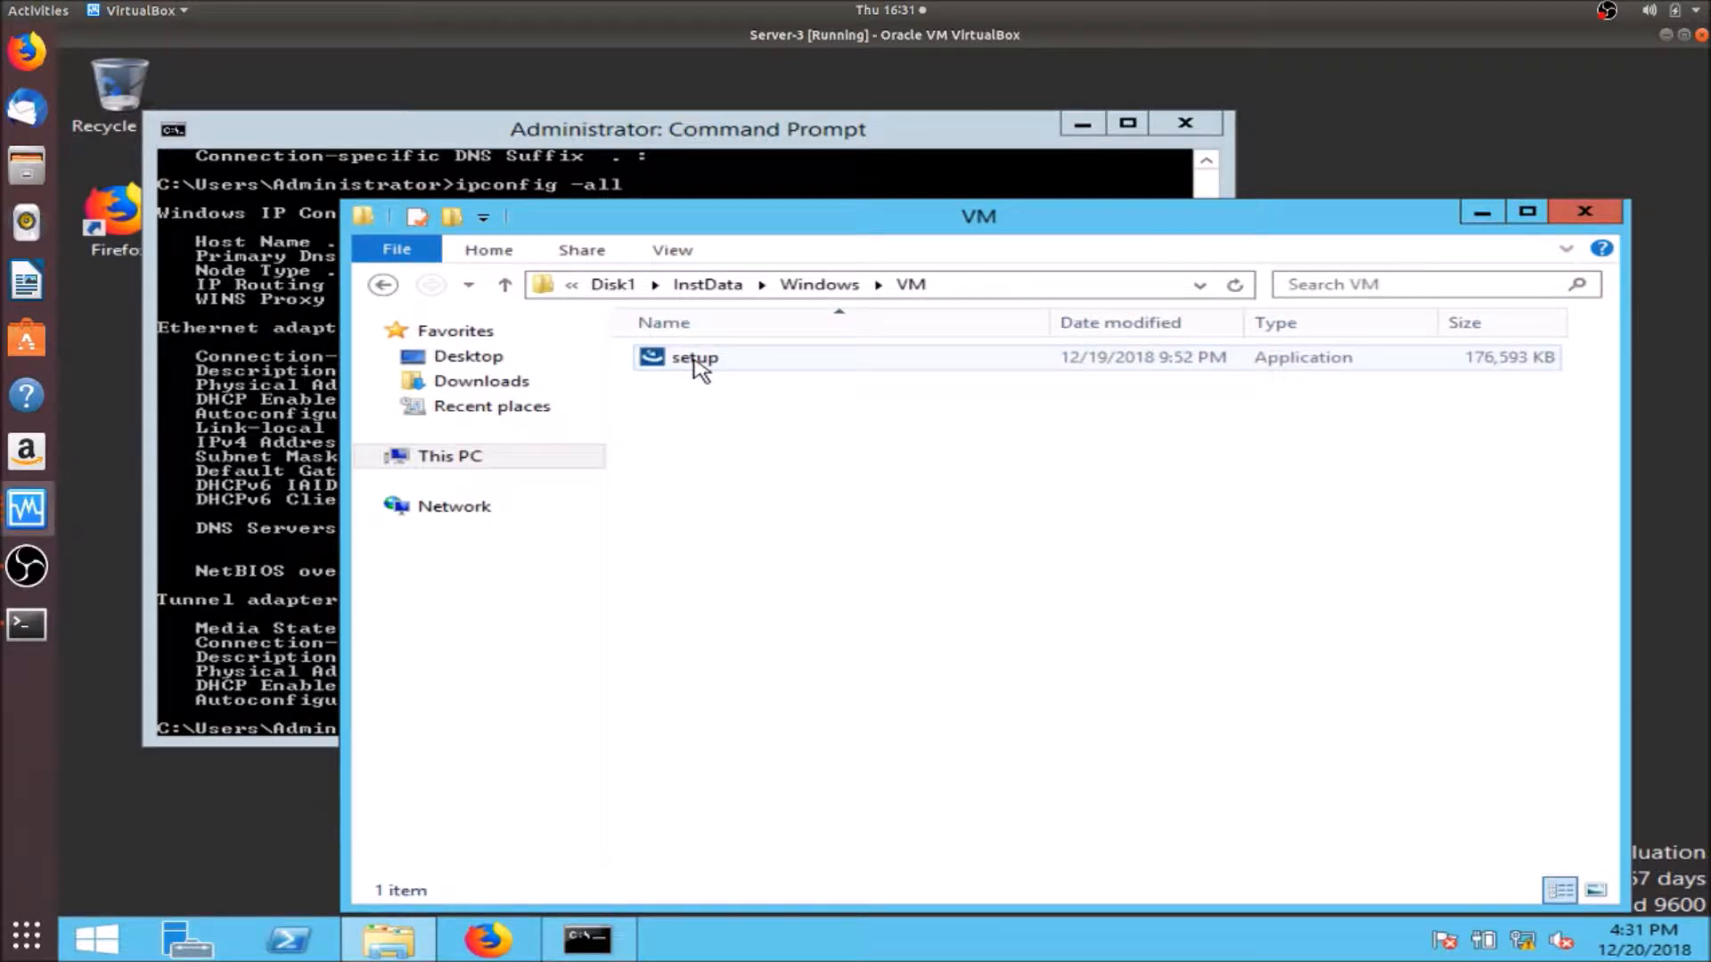
{"action": "double_click", "coordinate": [696, 361]}
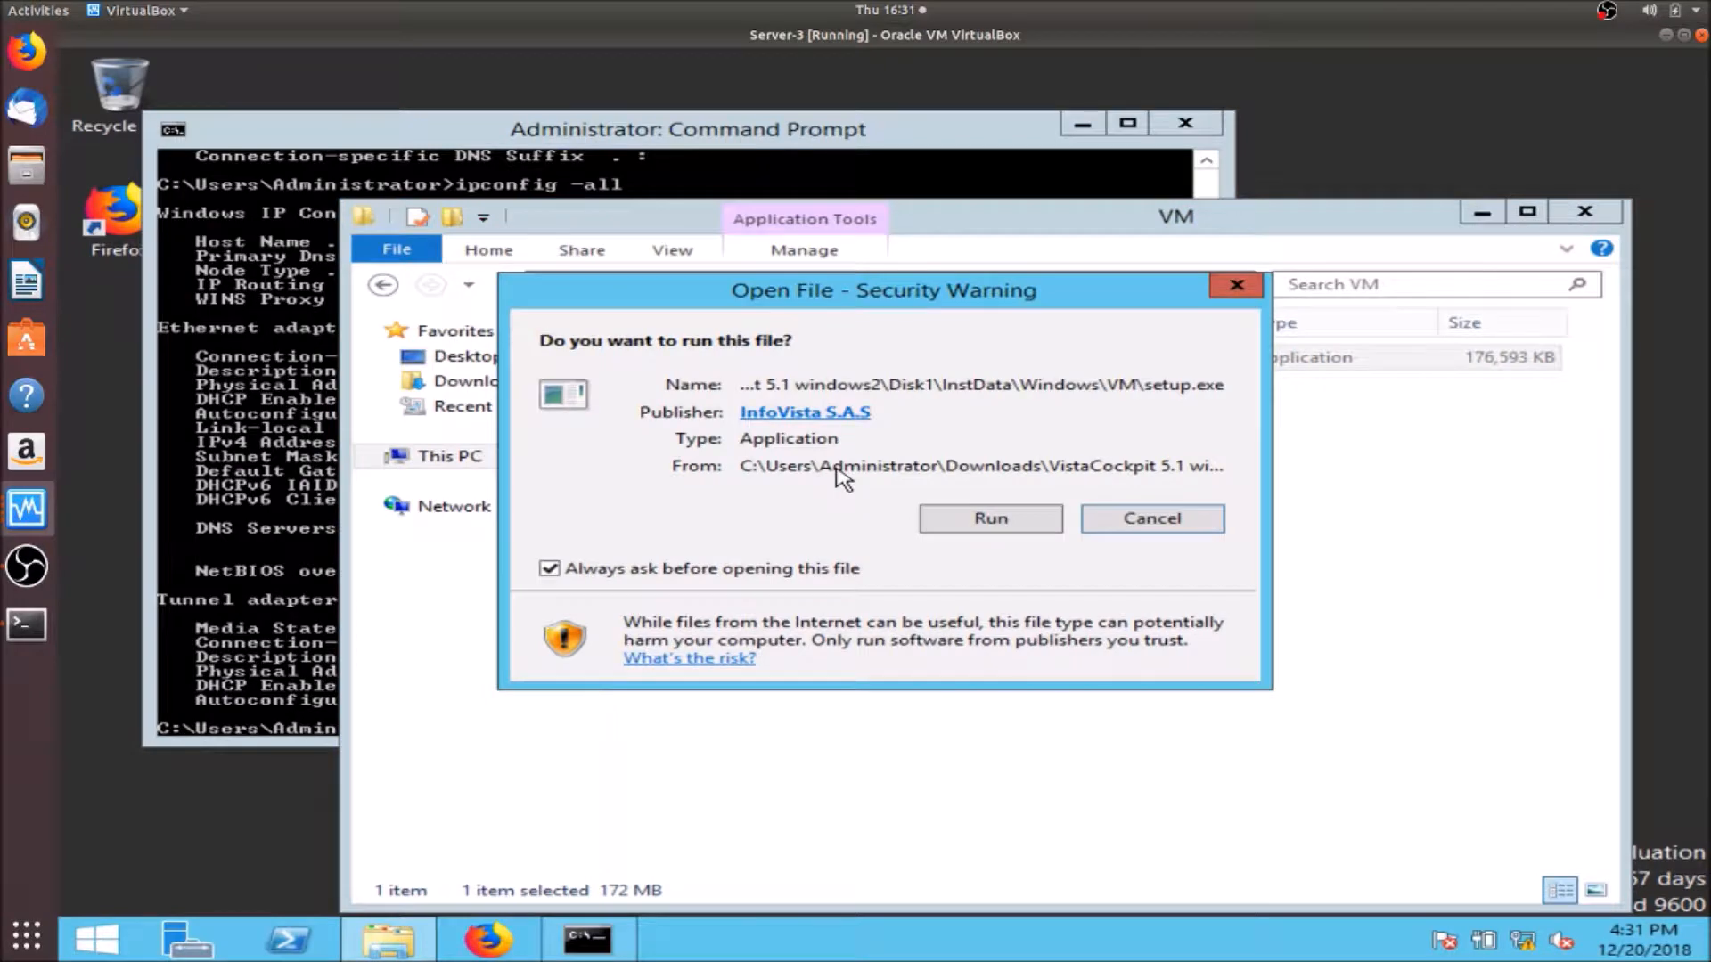
- Install VistaCockpit Server and Console to C:\Program Files\InfoVista with license accepted and default ports
{"action": "left_click", "coordinate": [986, 517]}
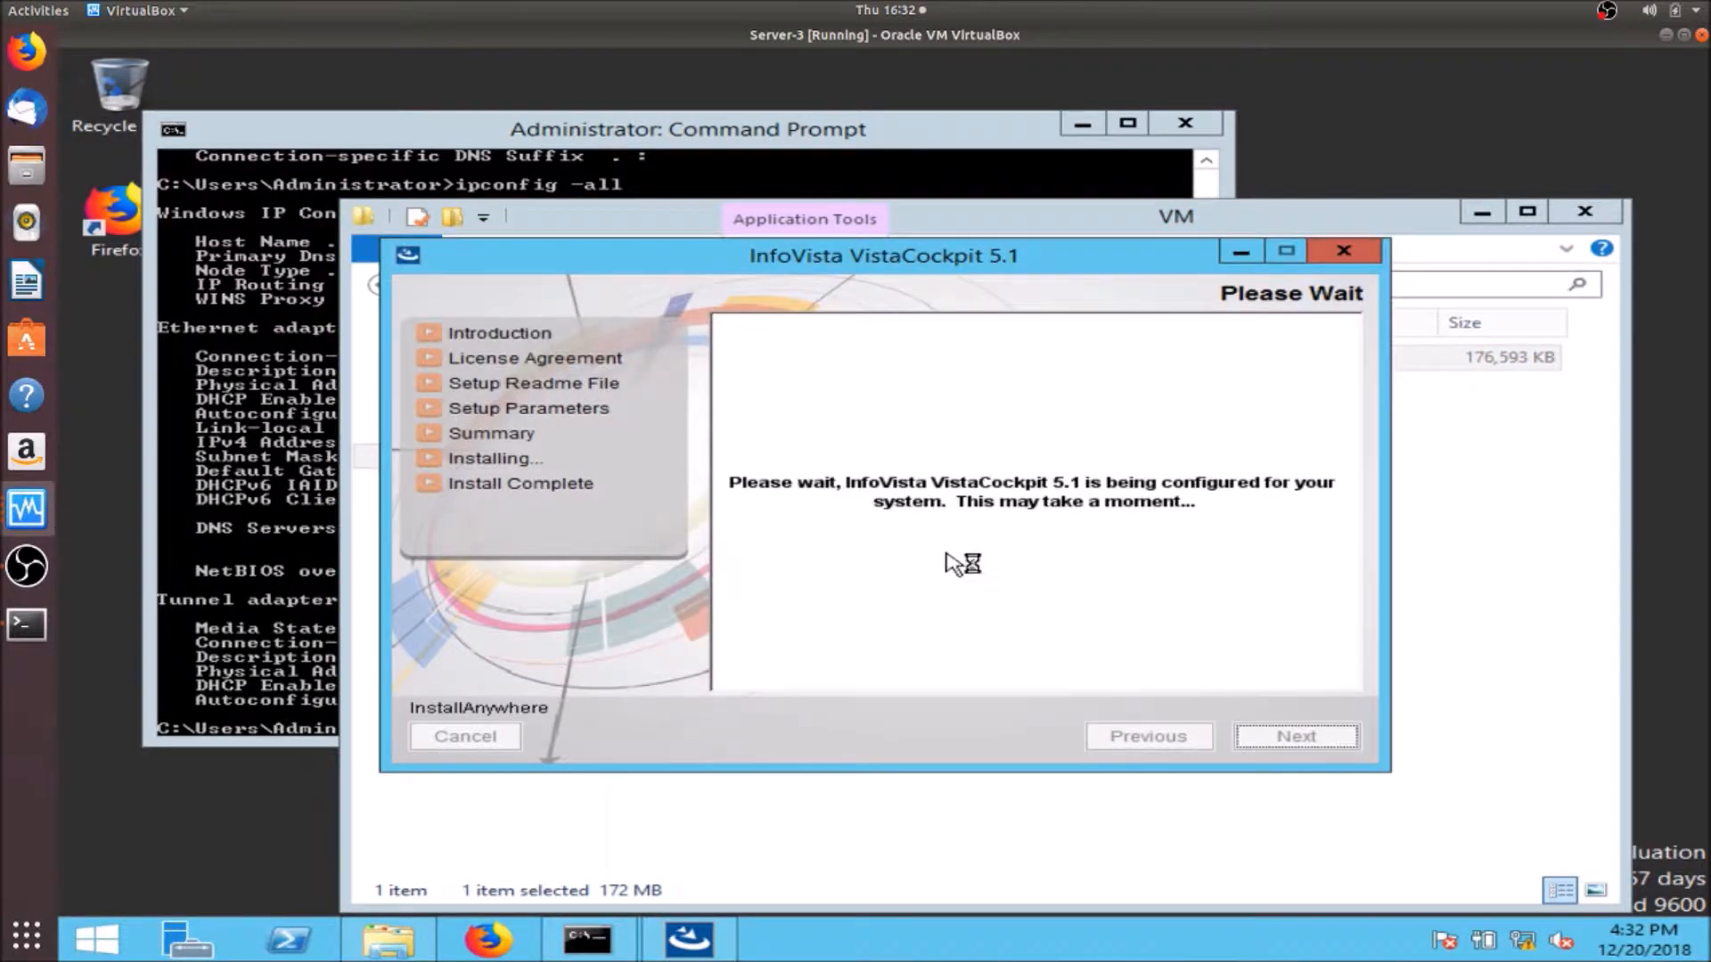
{"action": "left_click", "coordinate": [1305, 741]}
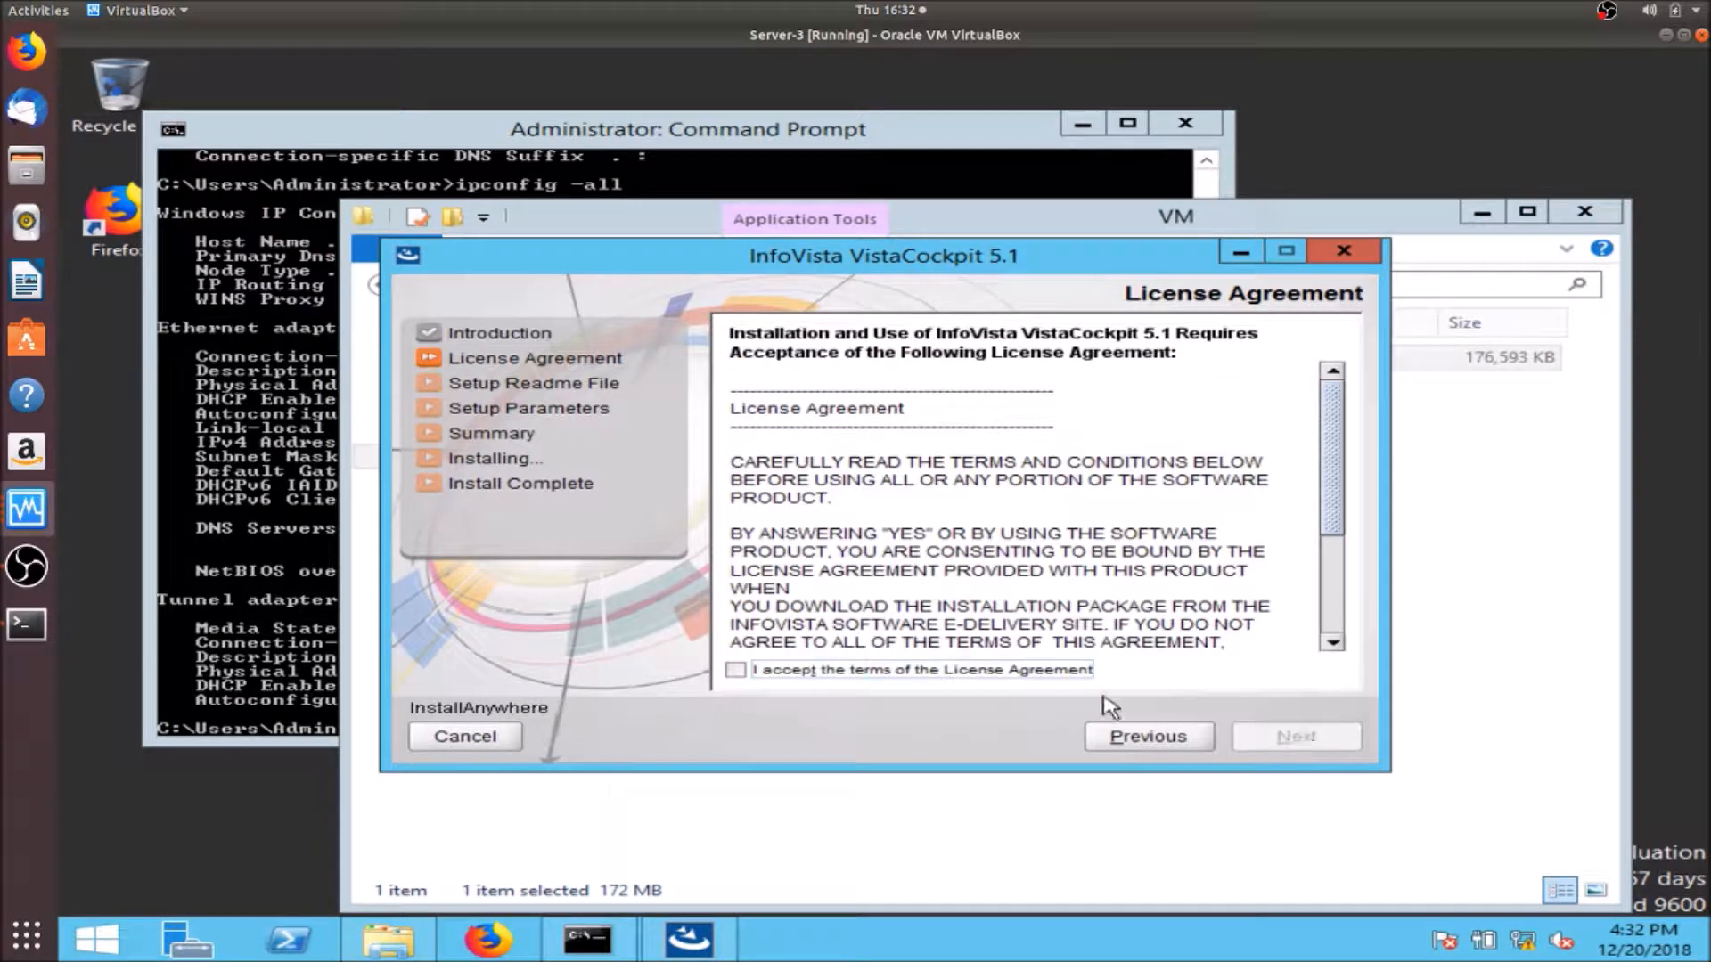
{"action": "left_click", "coordinate": [1031, 684]}
{"action": "left_click", "coordinate": [1283, 743]}
{"action": "left_click", "coordinate": [1284, 741]}
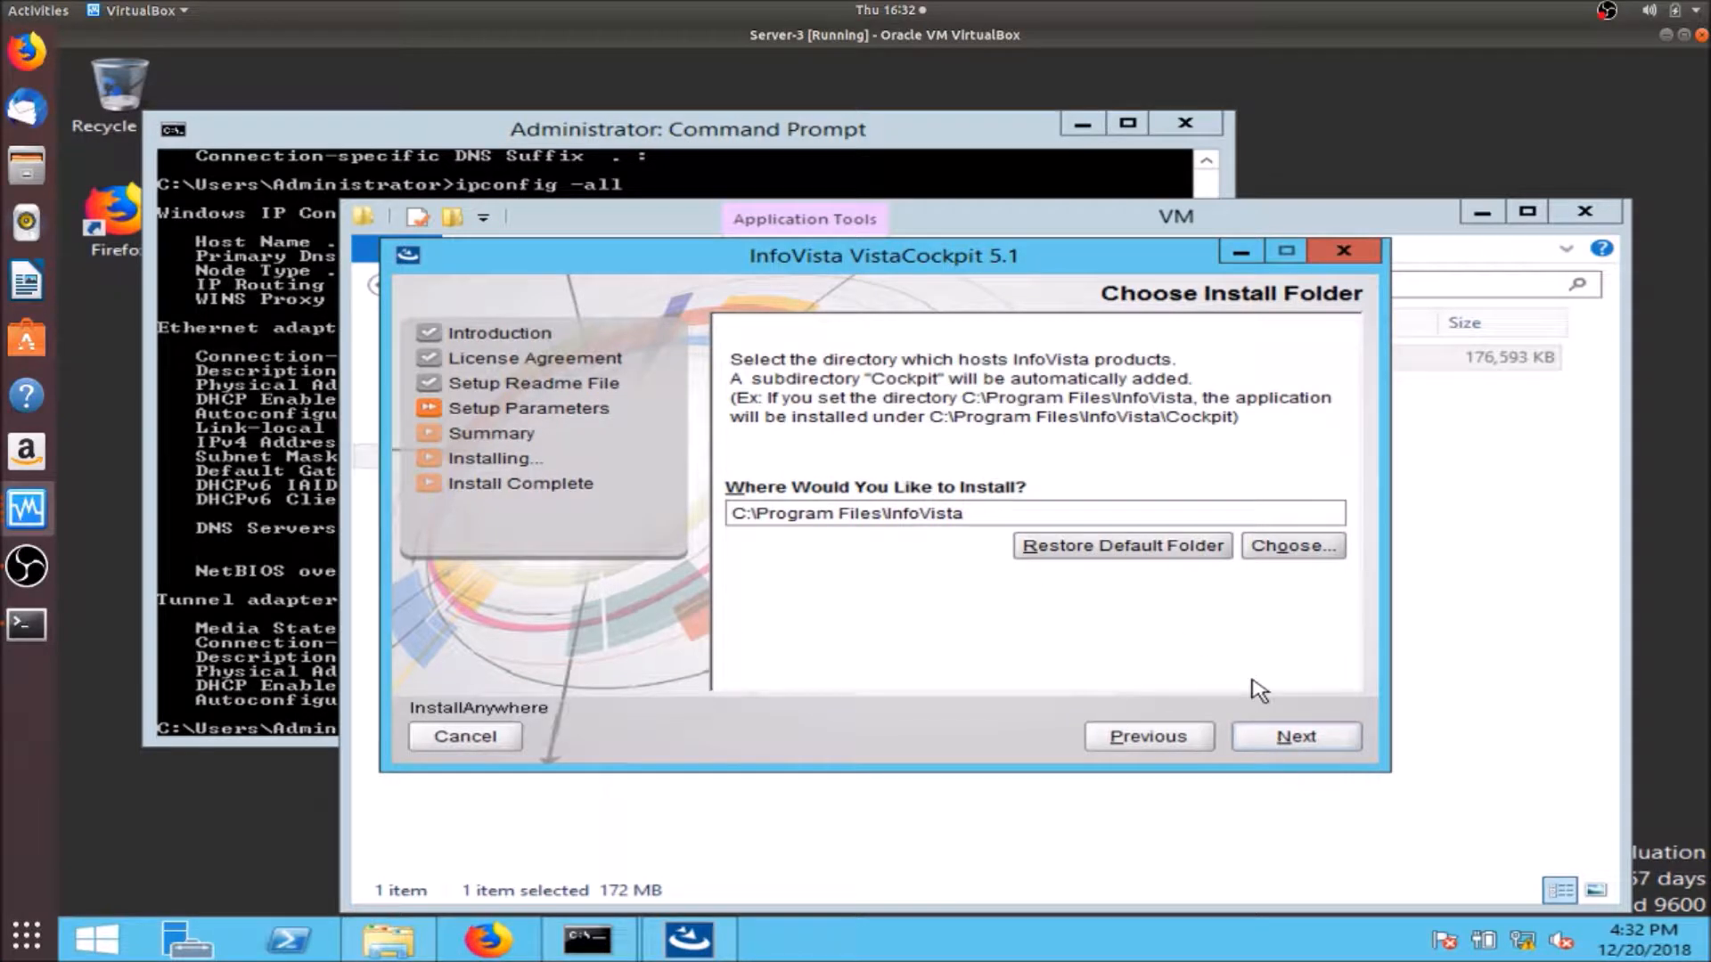
{"action": "left_click", "coordinate": [1296, 740]}
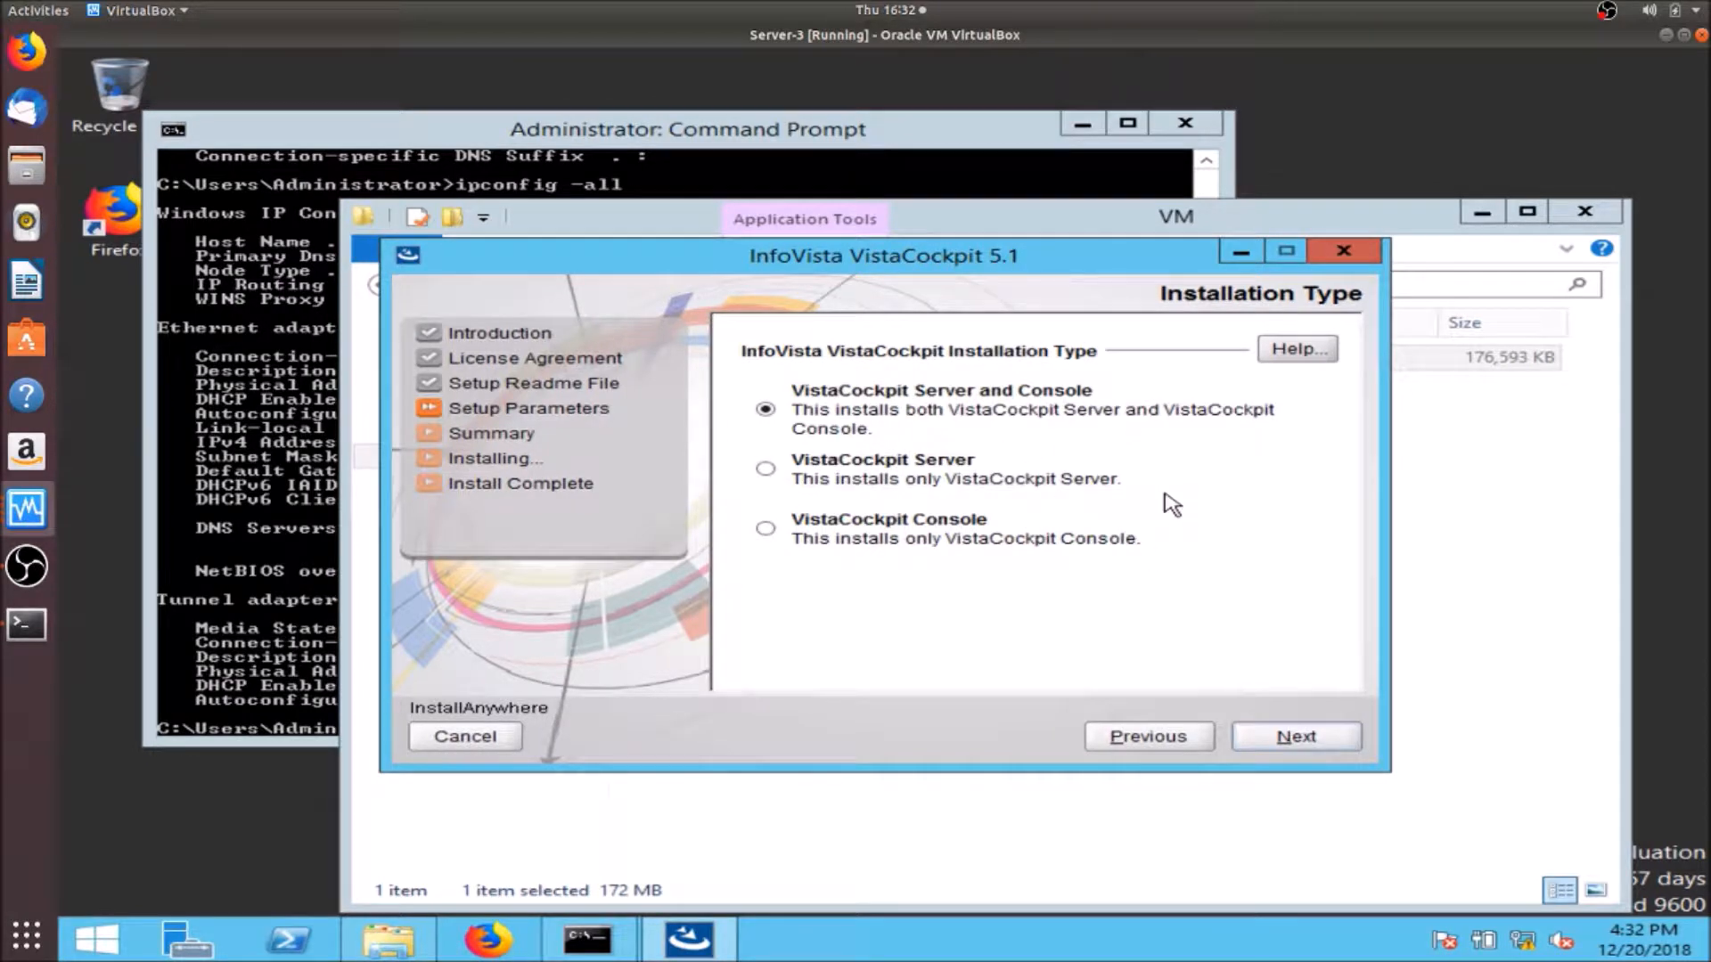
{"action": "left_click", "coordinate": [1297, 738]}
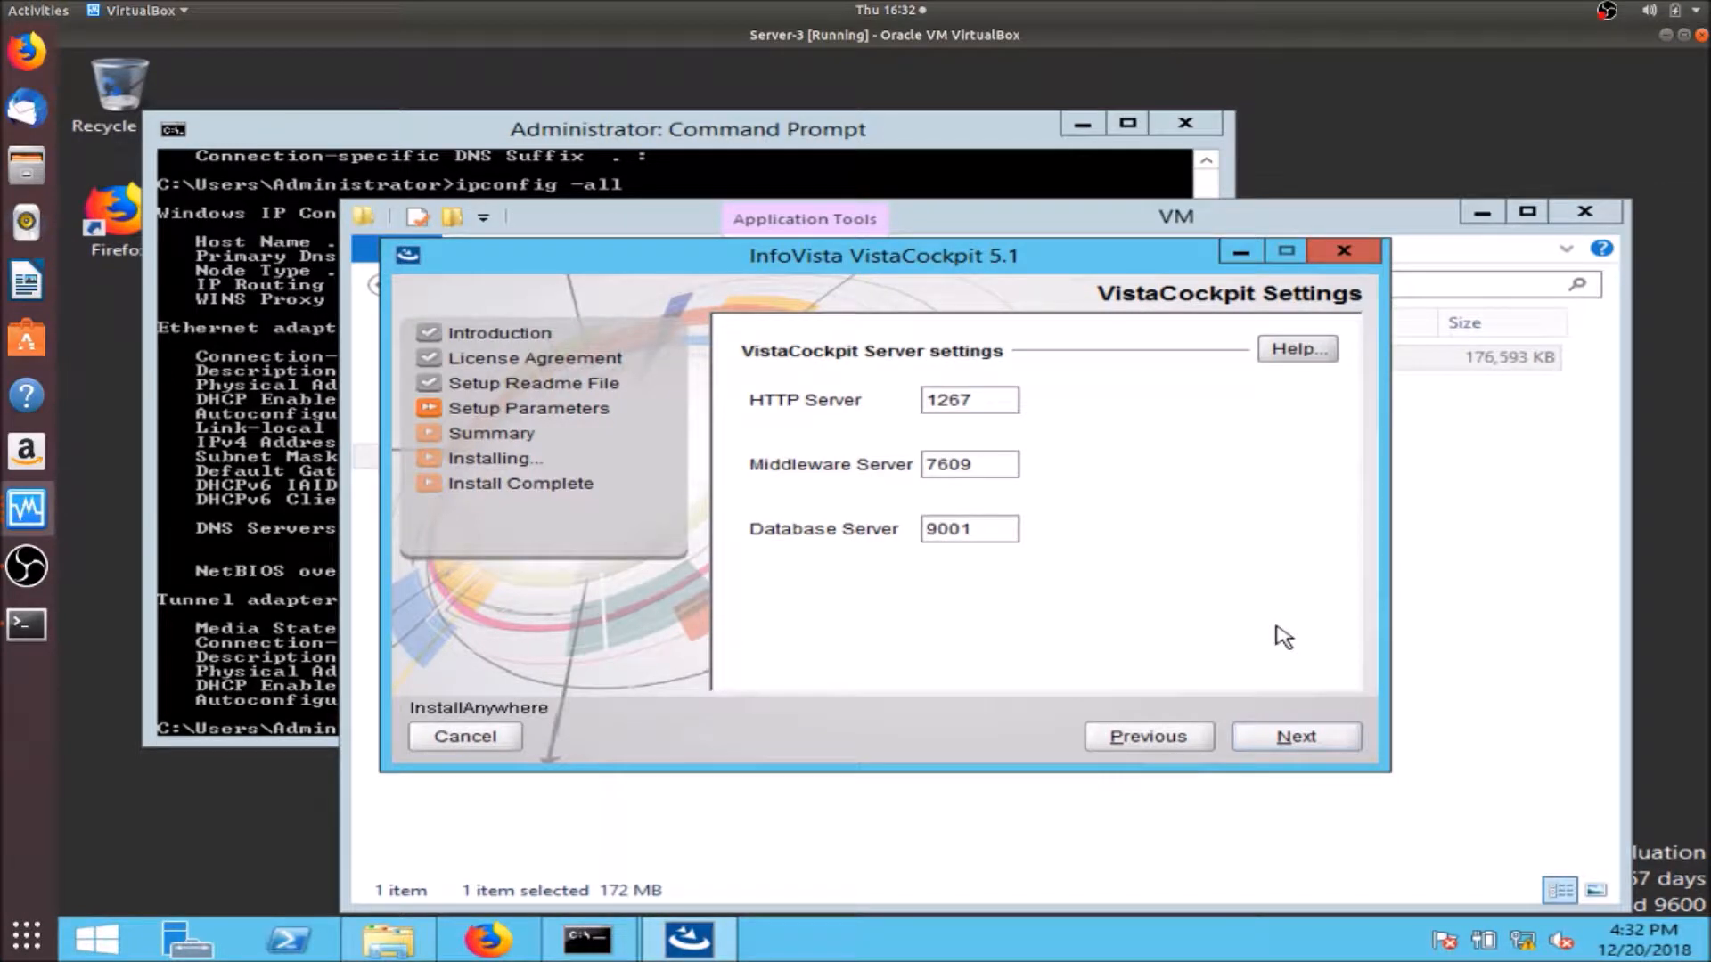
{"action": "left_click", "coordinate": [1315, 753]}
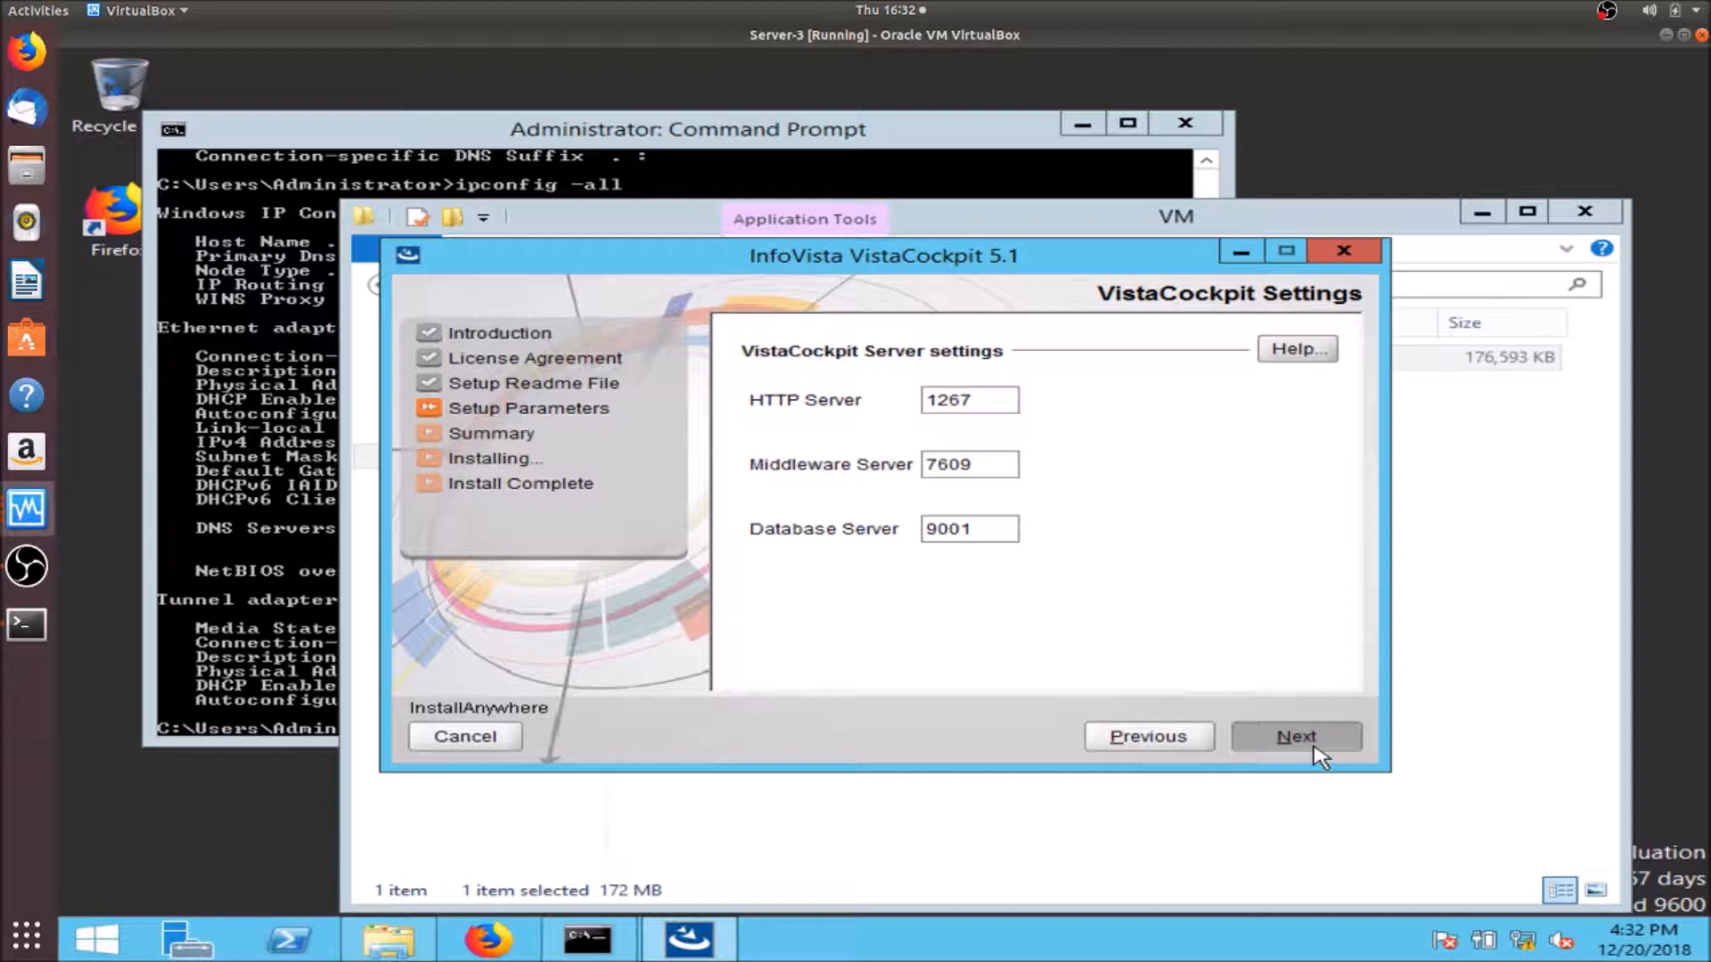
{"action": "left_click", "coordinate": [1317, 755]}
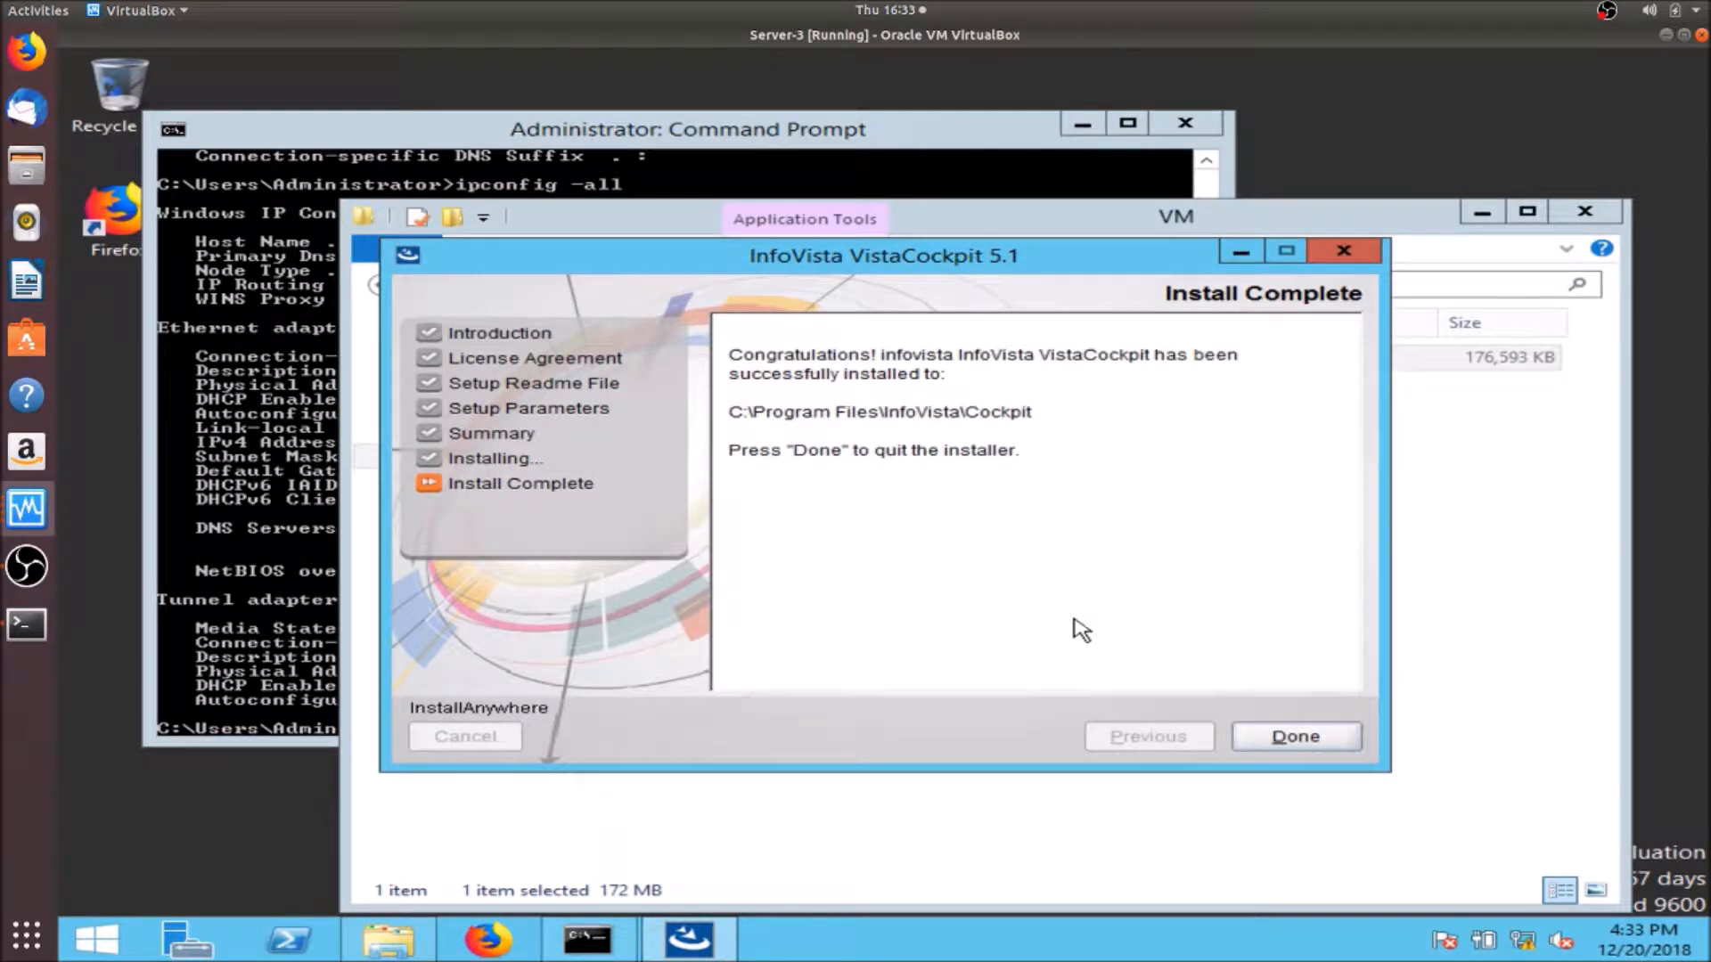
{"action": "left_click", "coordinate": [1285, 735]}
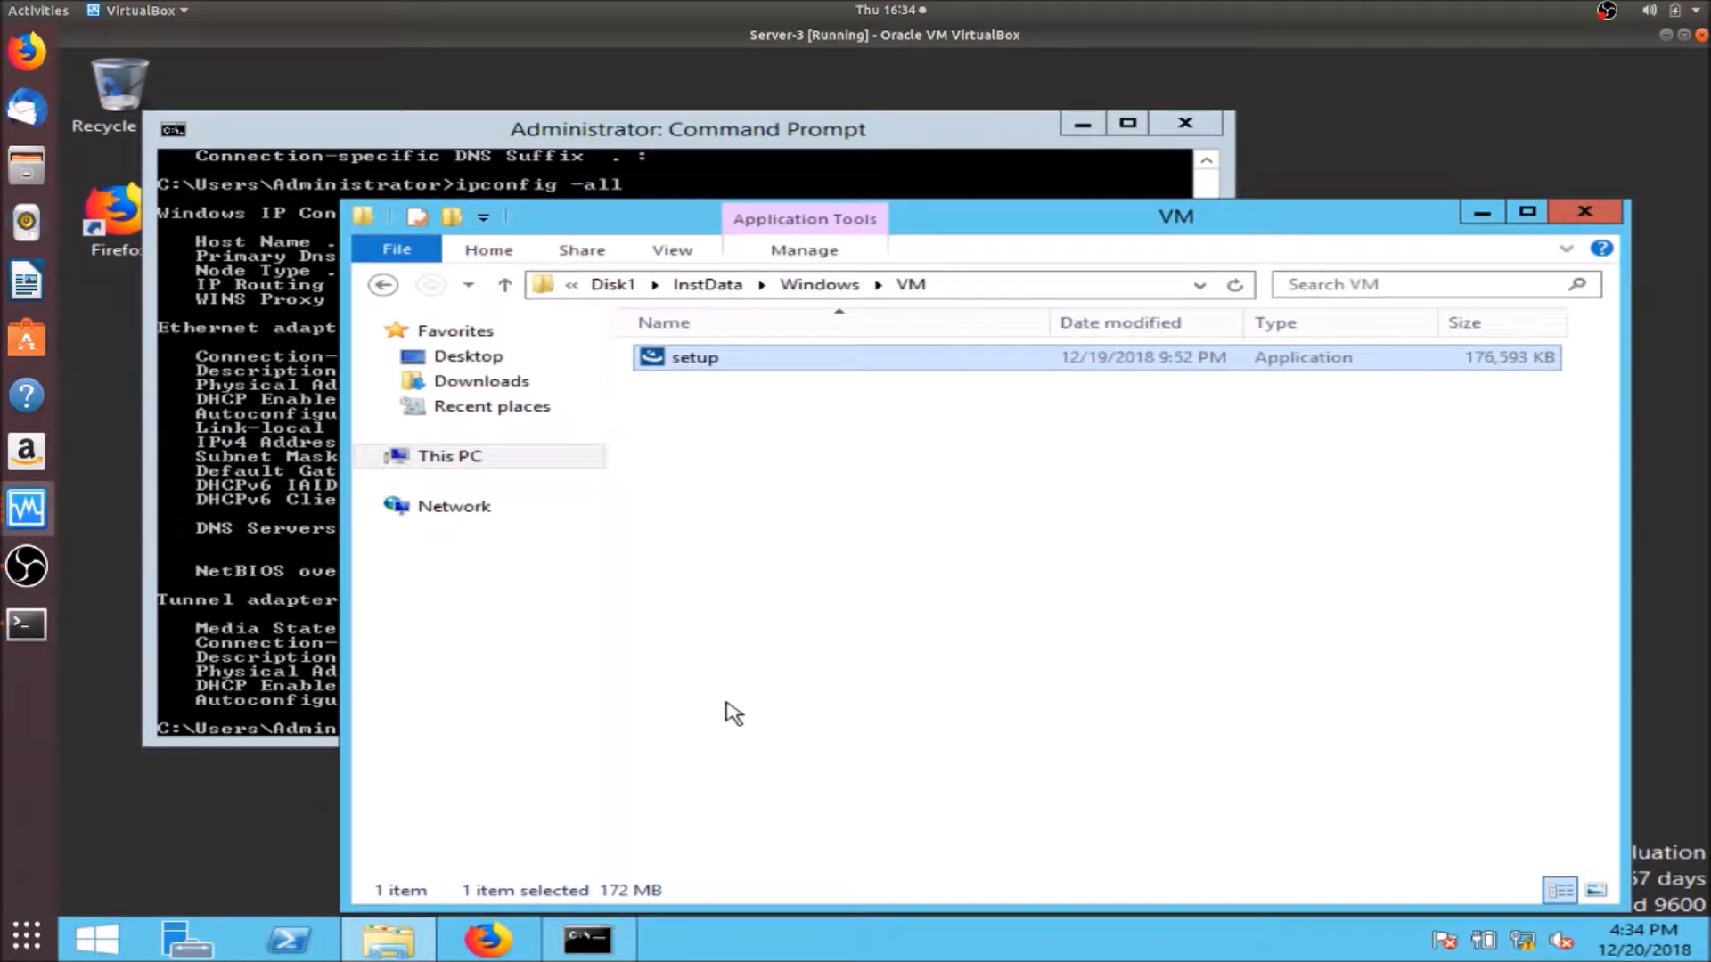
- Launch the newly installed VistaCockpit Management Console from the Start screen's app list
{"action": "left_click", "coordinate": [109, 939]}
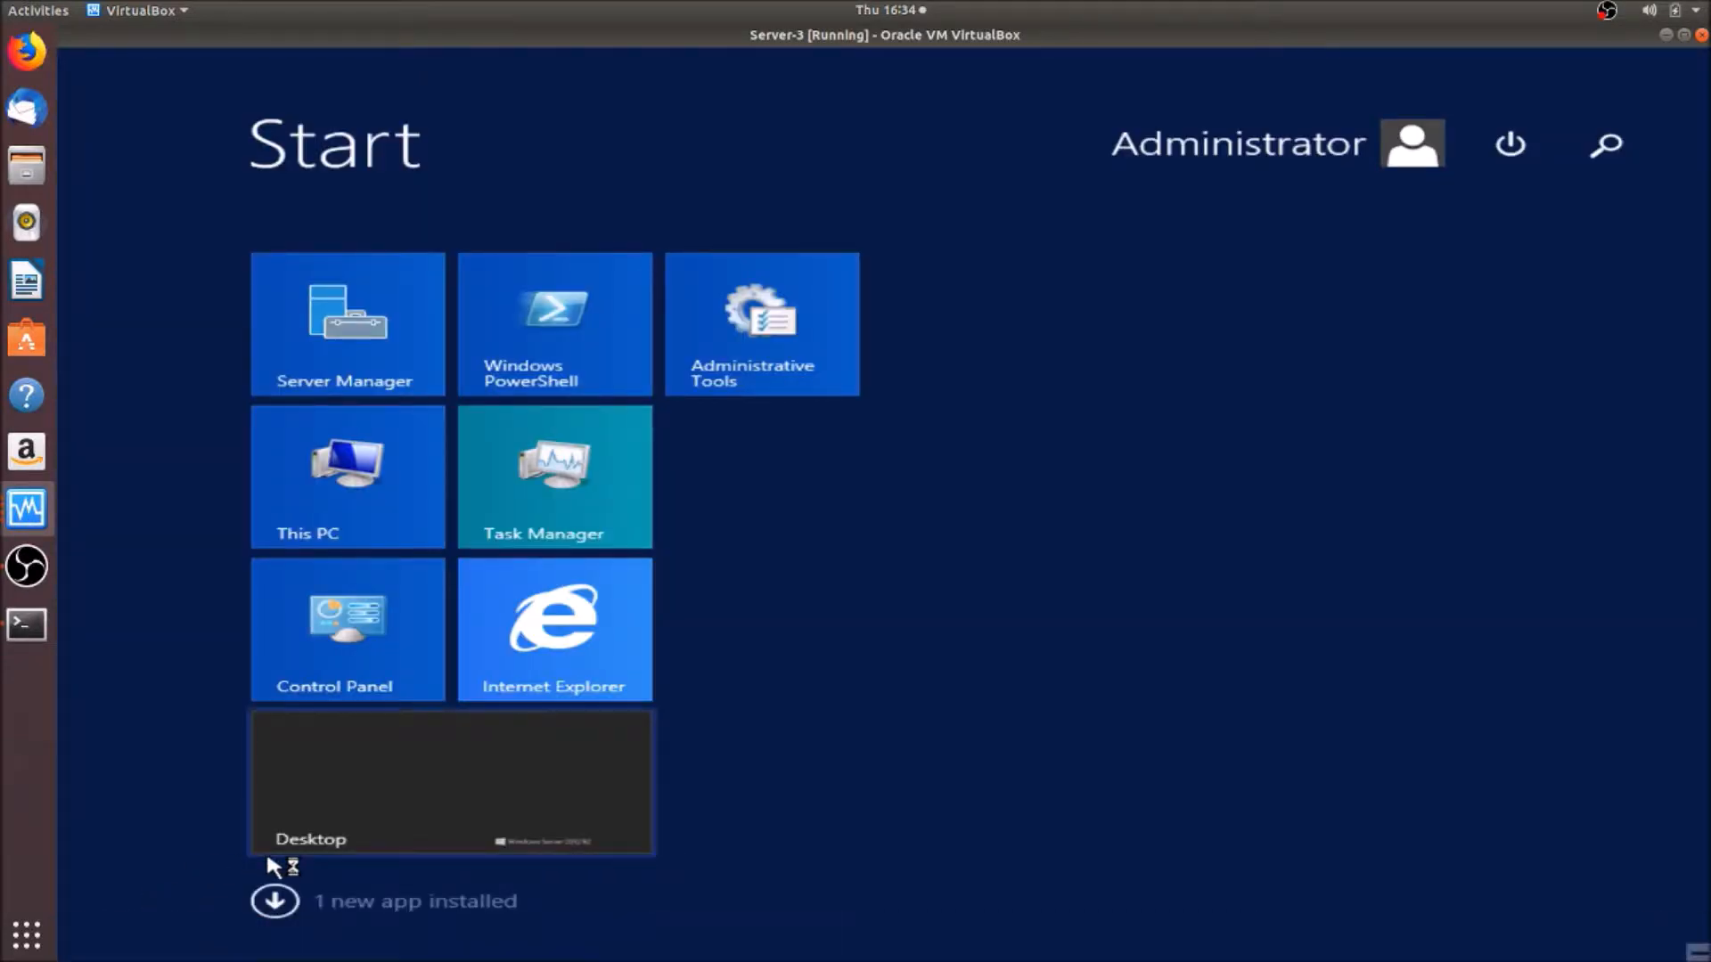
{"action": "left_click", "coordinate": [295, 905]}
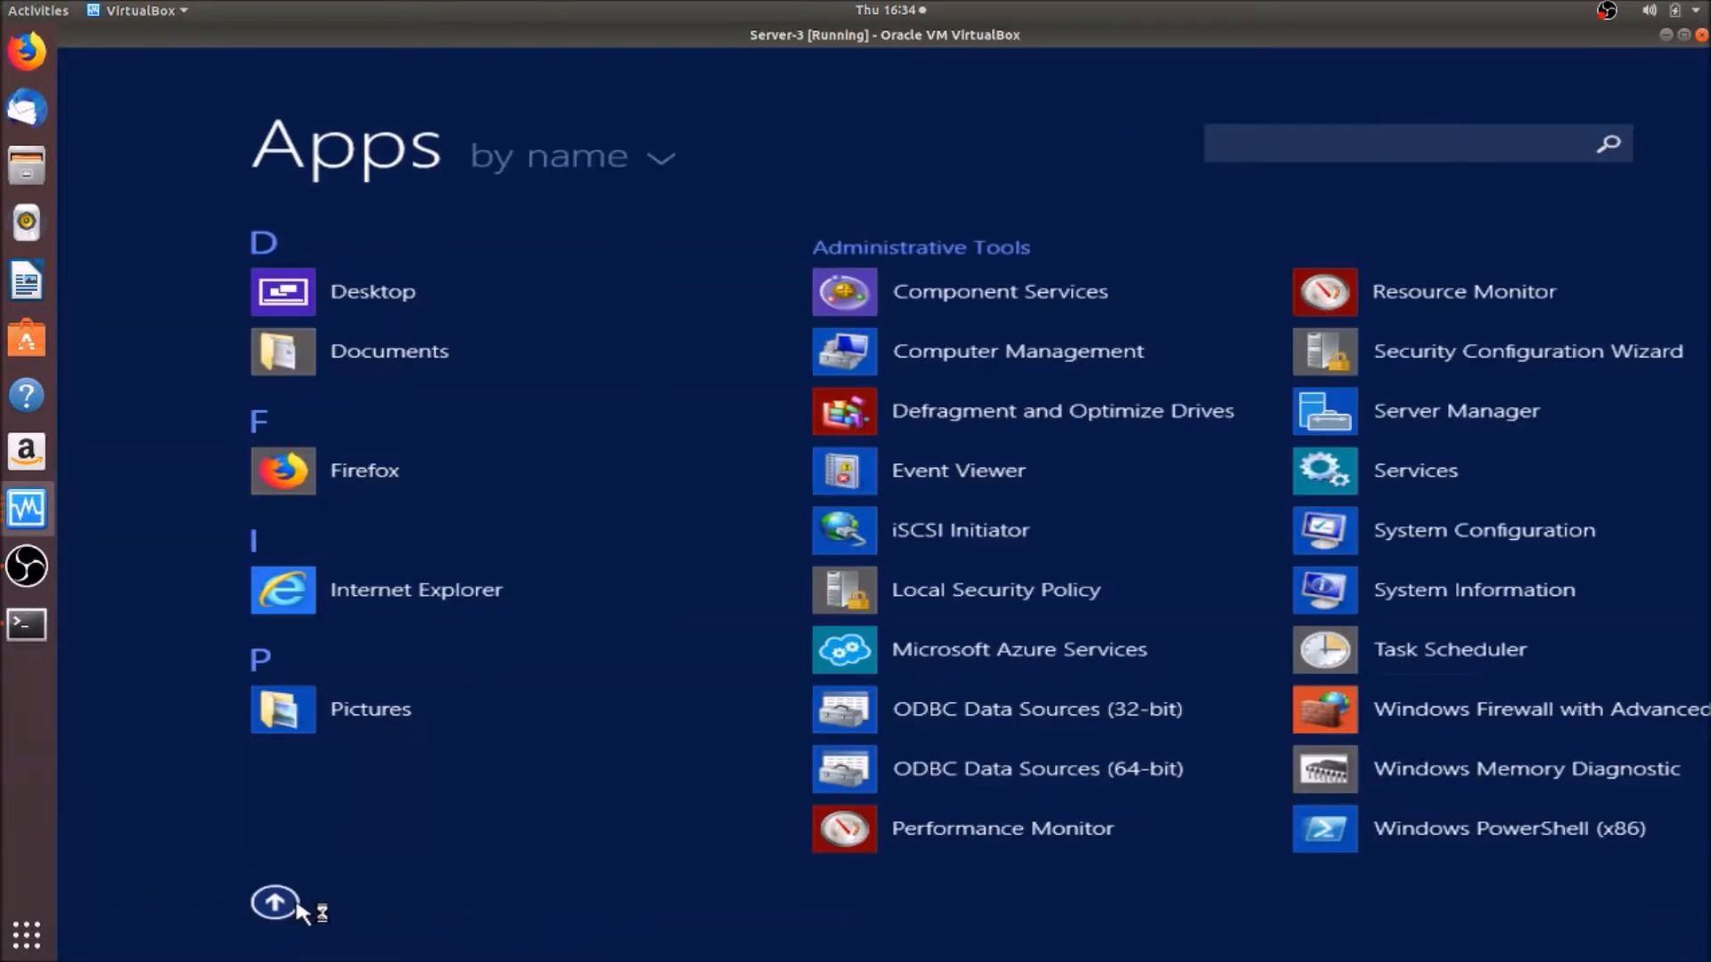
{"action": "scroll", "coordinate": [820, 949], "scroll_direction": "down", "scroll_amount": 5}
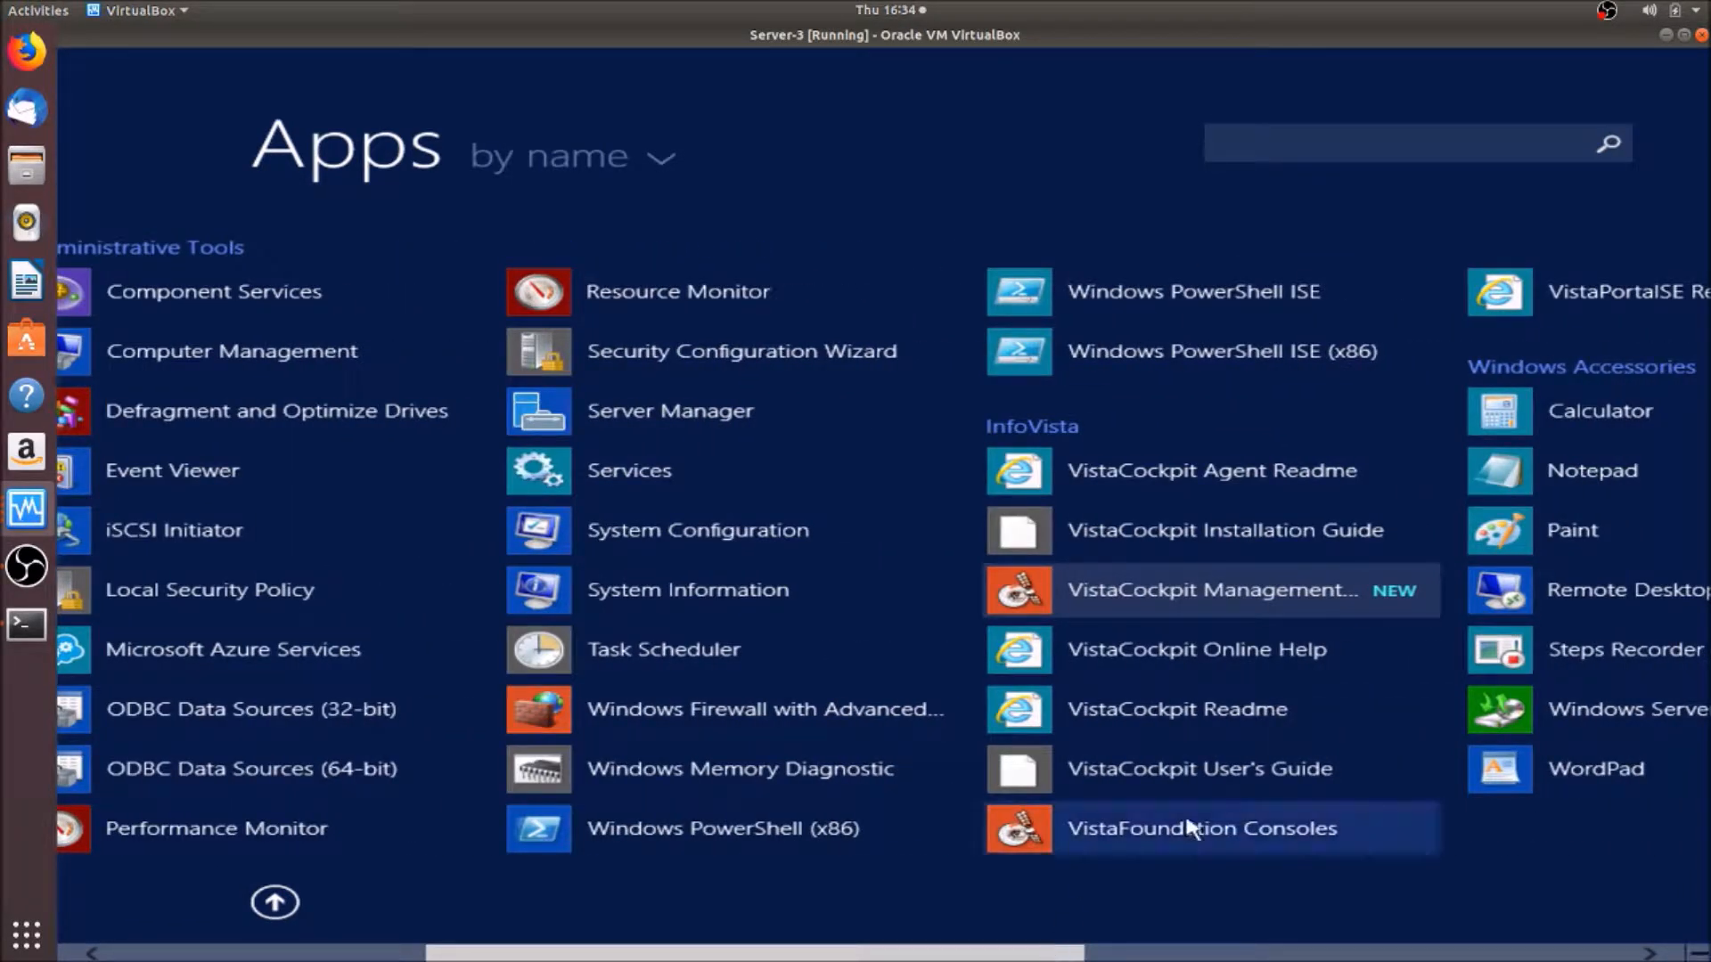
{"action": "left_click", "coordinate": [1227, 596]}
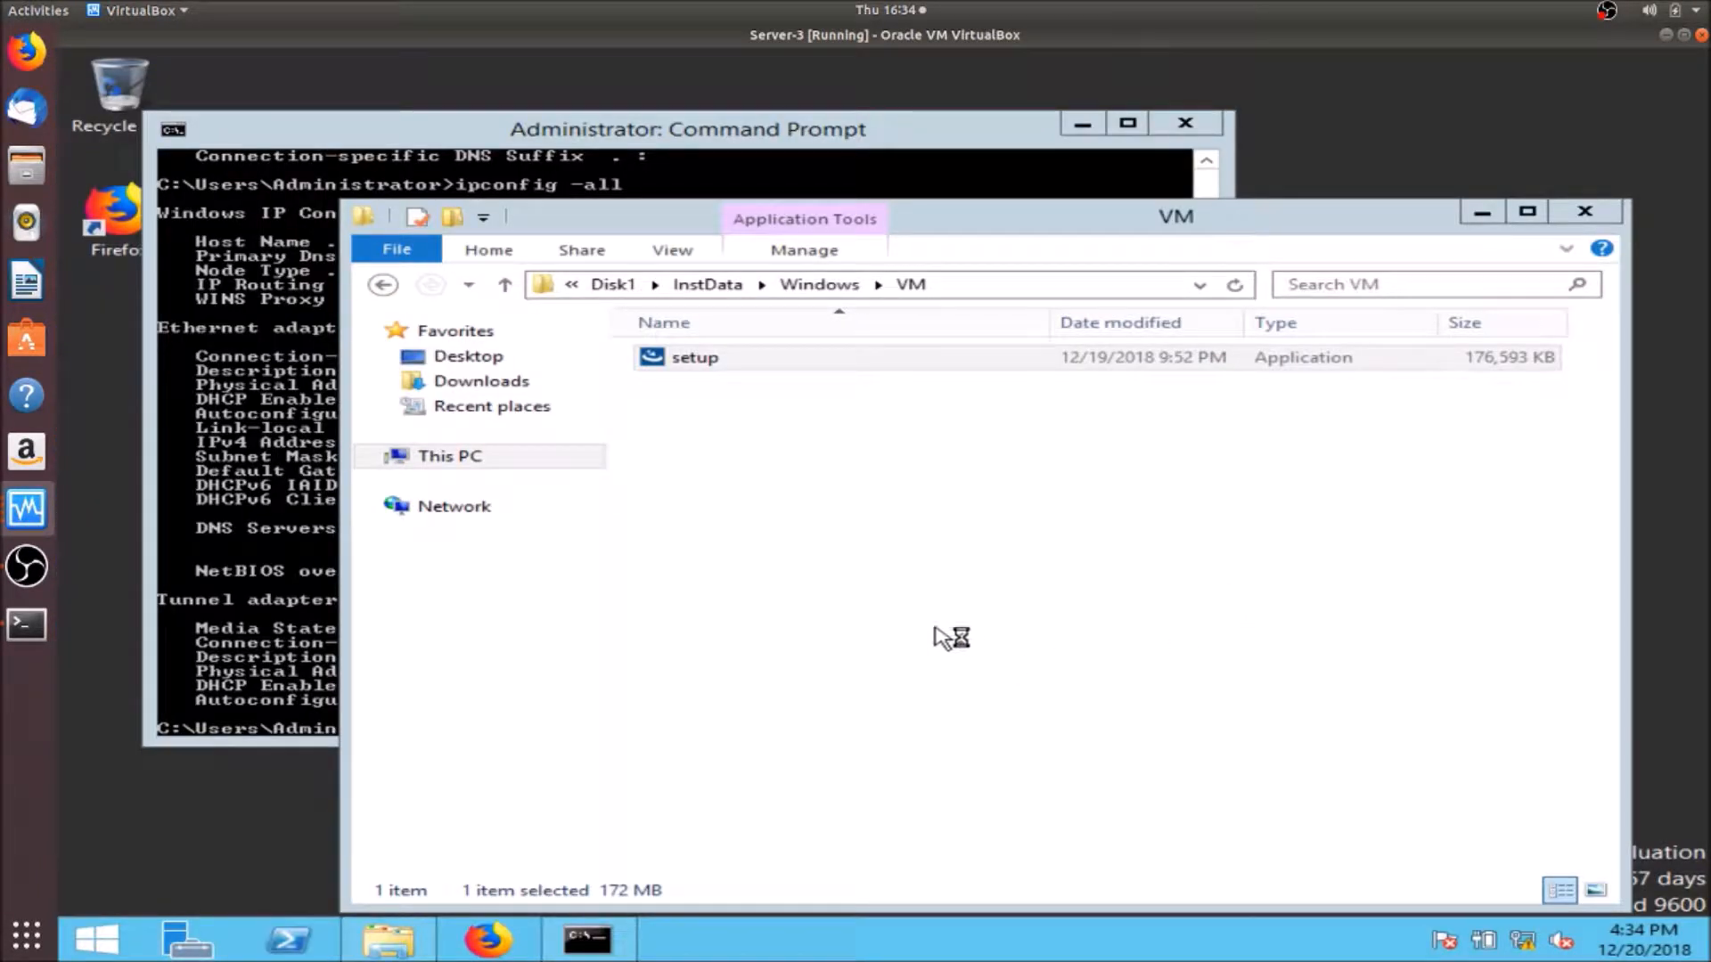
- Pin VistaCockpit Management Console to the taskbar from the Apps list
{"action": "left_click", "coordinate": [96, 937]}
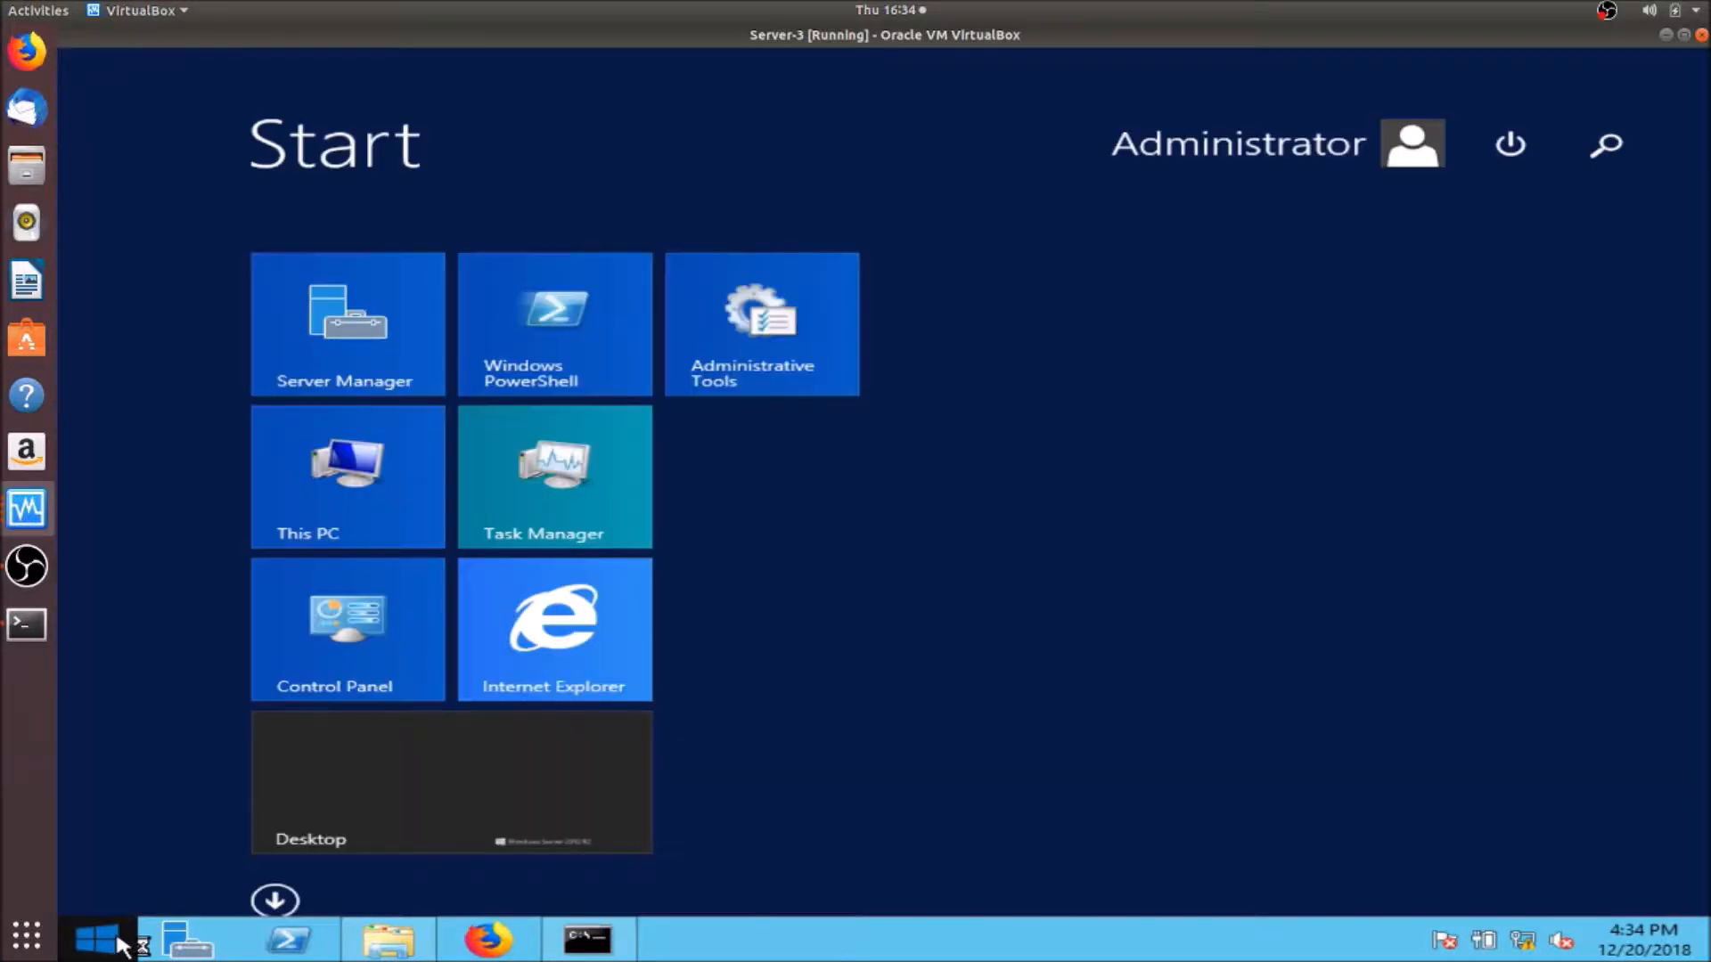
{"action": "left_click", "coordinate": [277, 902]}
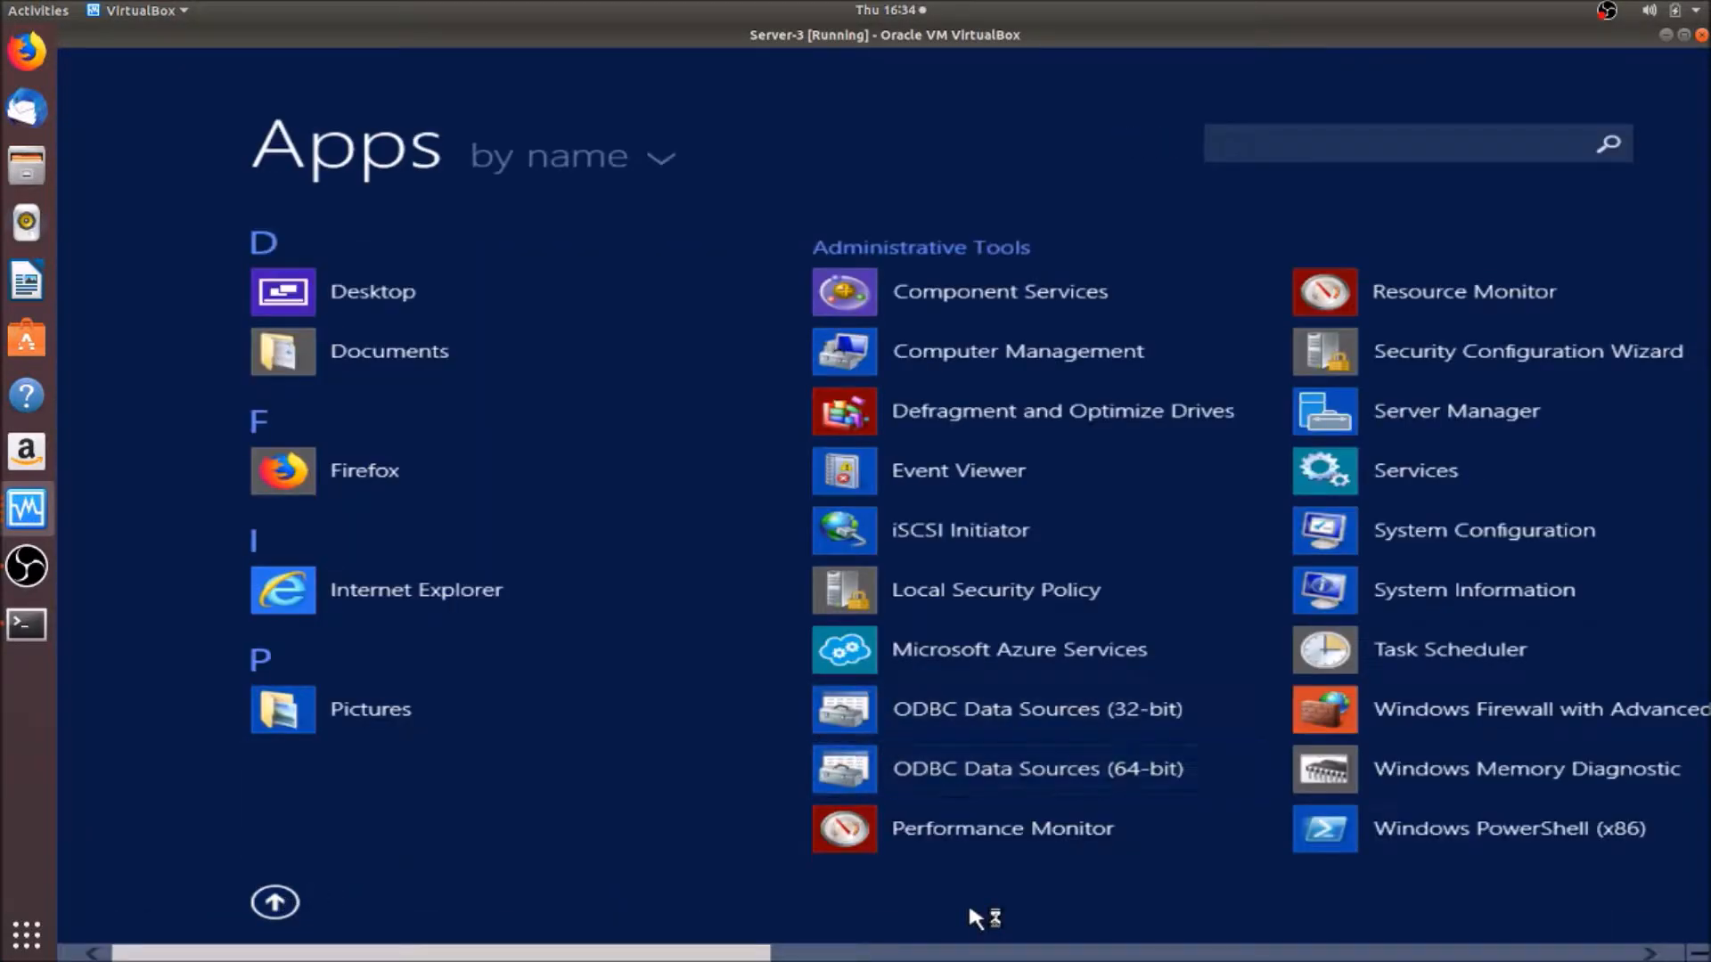
{"action": "scroll", "coordinate": [1049, 955], "scroll_direction": "down", "scroll_amount": 3}
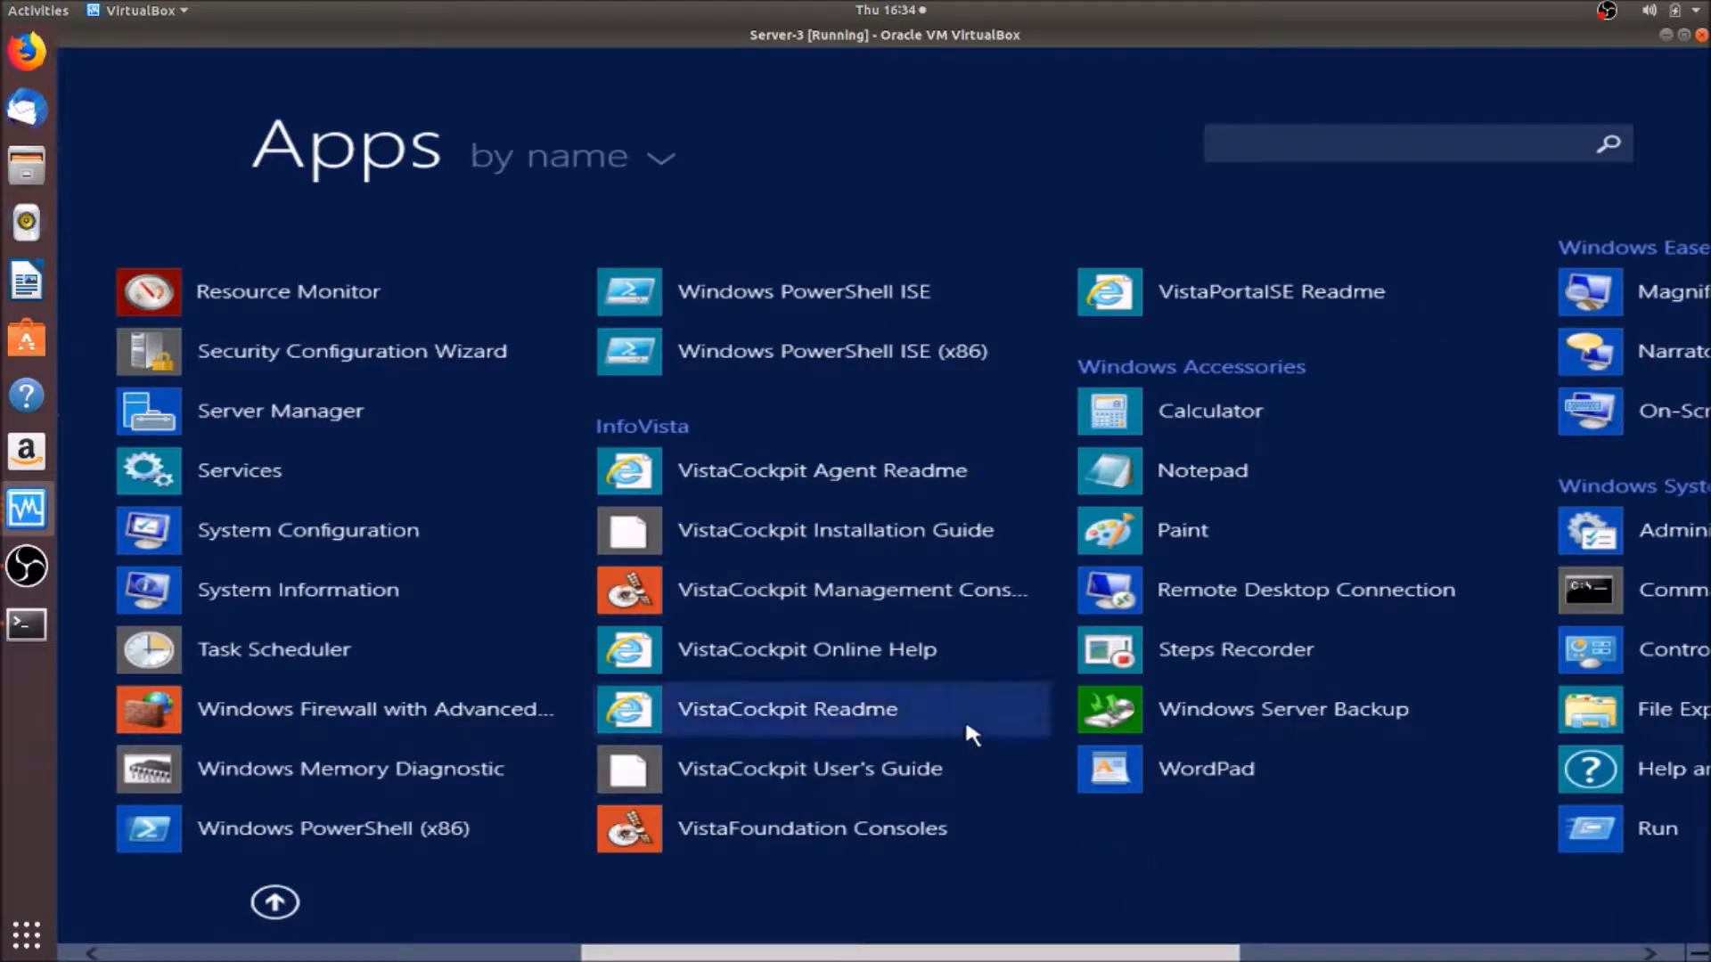
{"action": "right_click", "coordinate": [898, 615]}
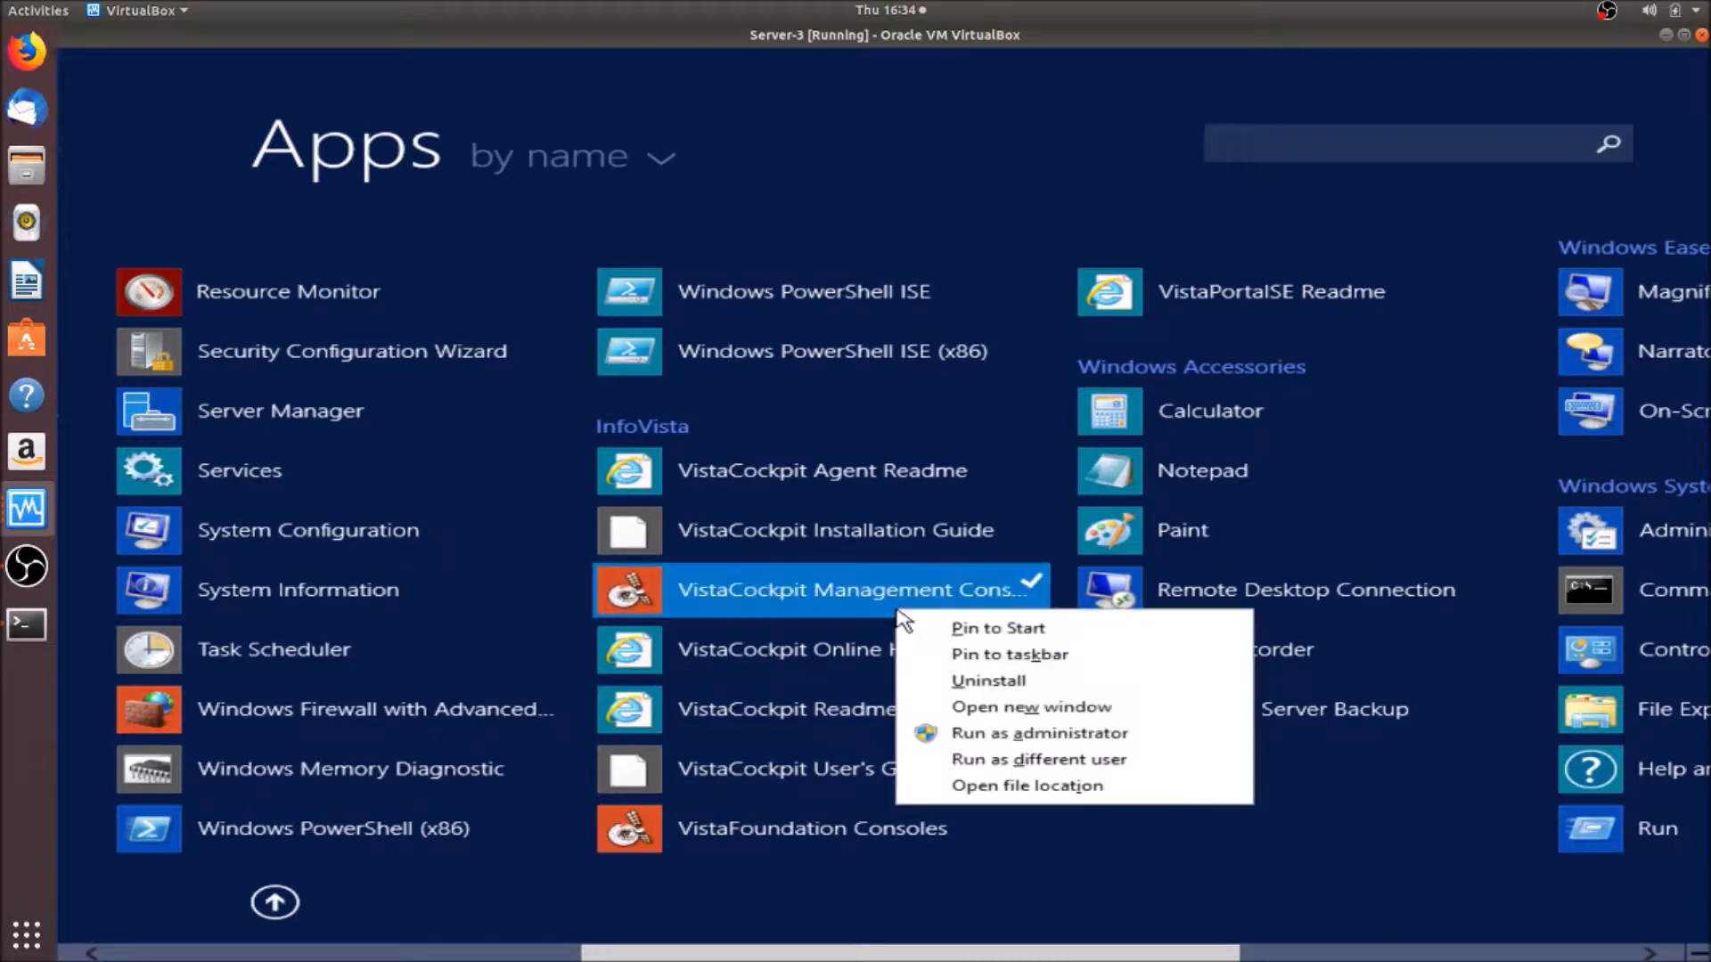
{"action": "left_click", "coordinate": [976, 661]}
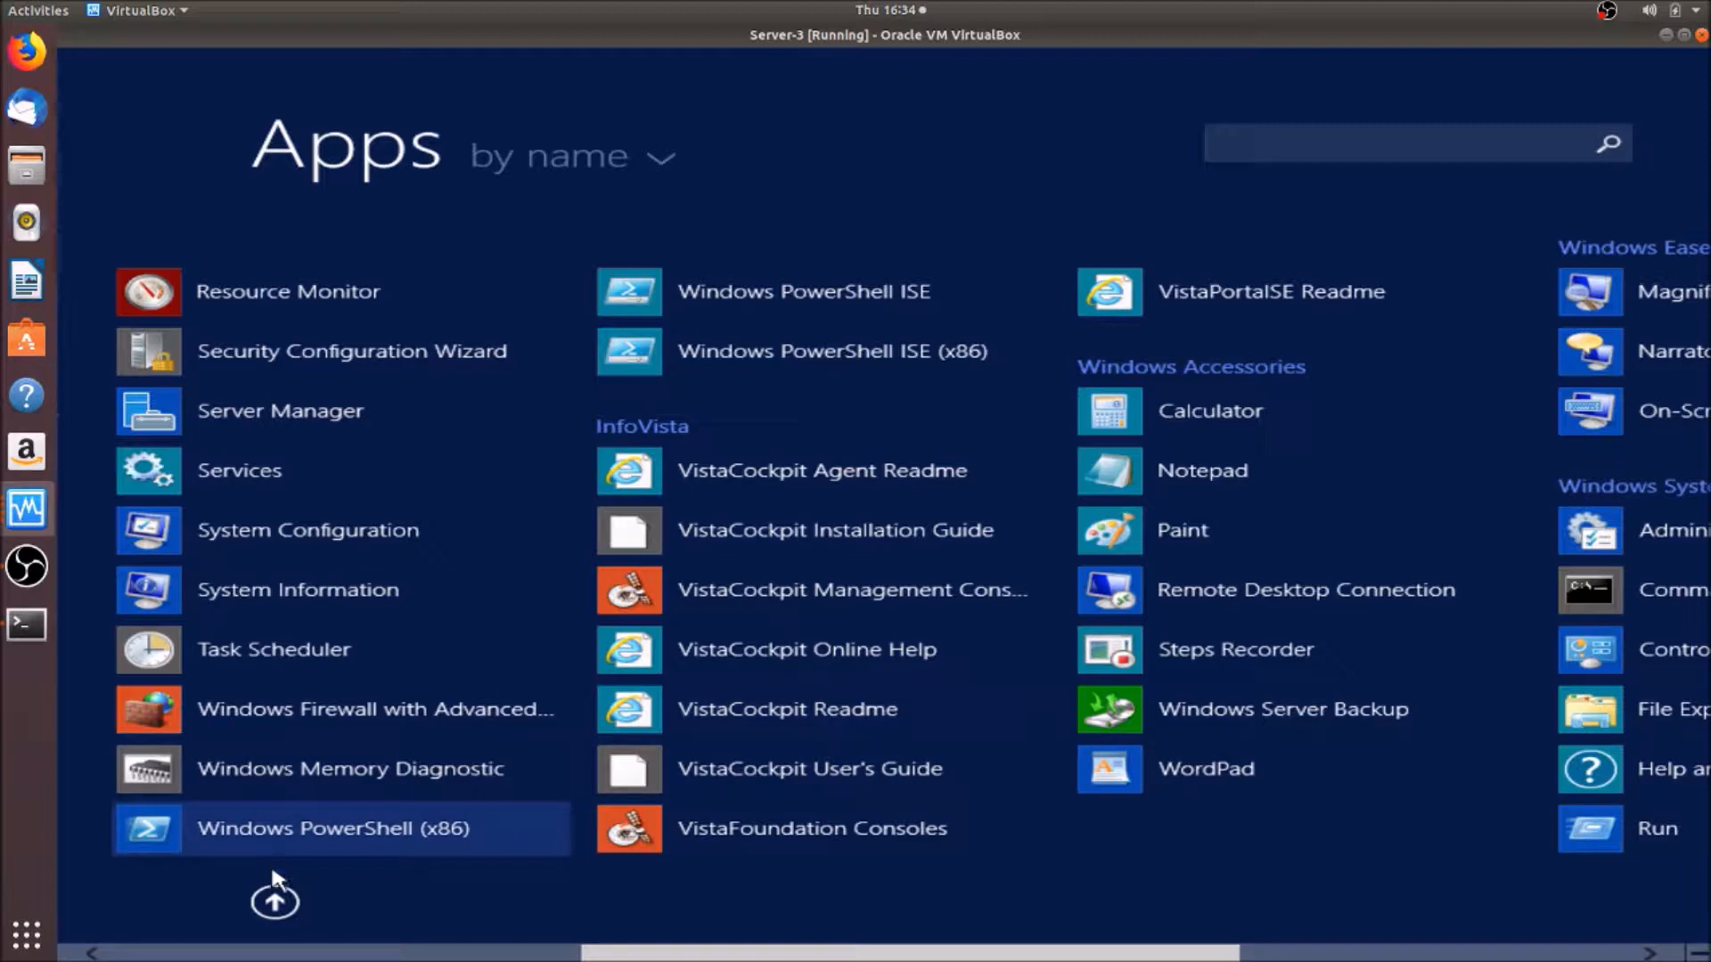
{"action": "left_click", "coordinate": [275, 901]}
- Log in to the WIN-Portal Cockpit server and expand WIN-Portal to show Cockpit Server and System
{"action": "left_click", "coordinate": [320, 786]}
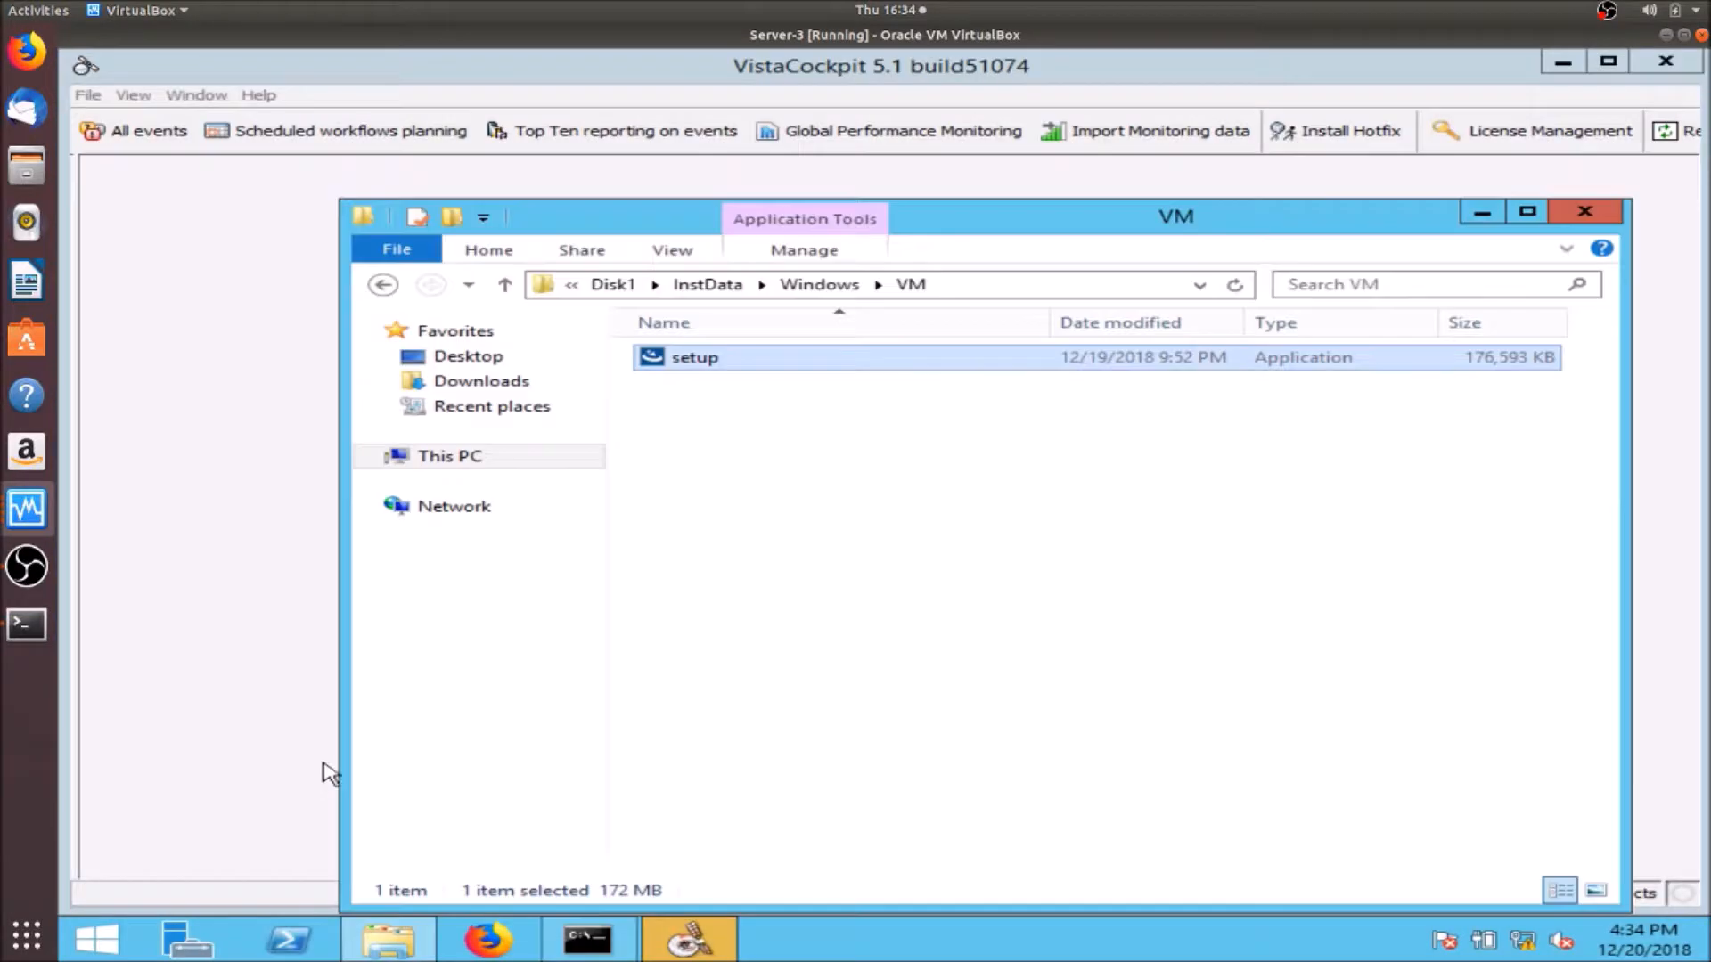
{"action": "mouse_move", "coordinate": [725, 952]}
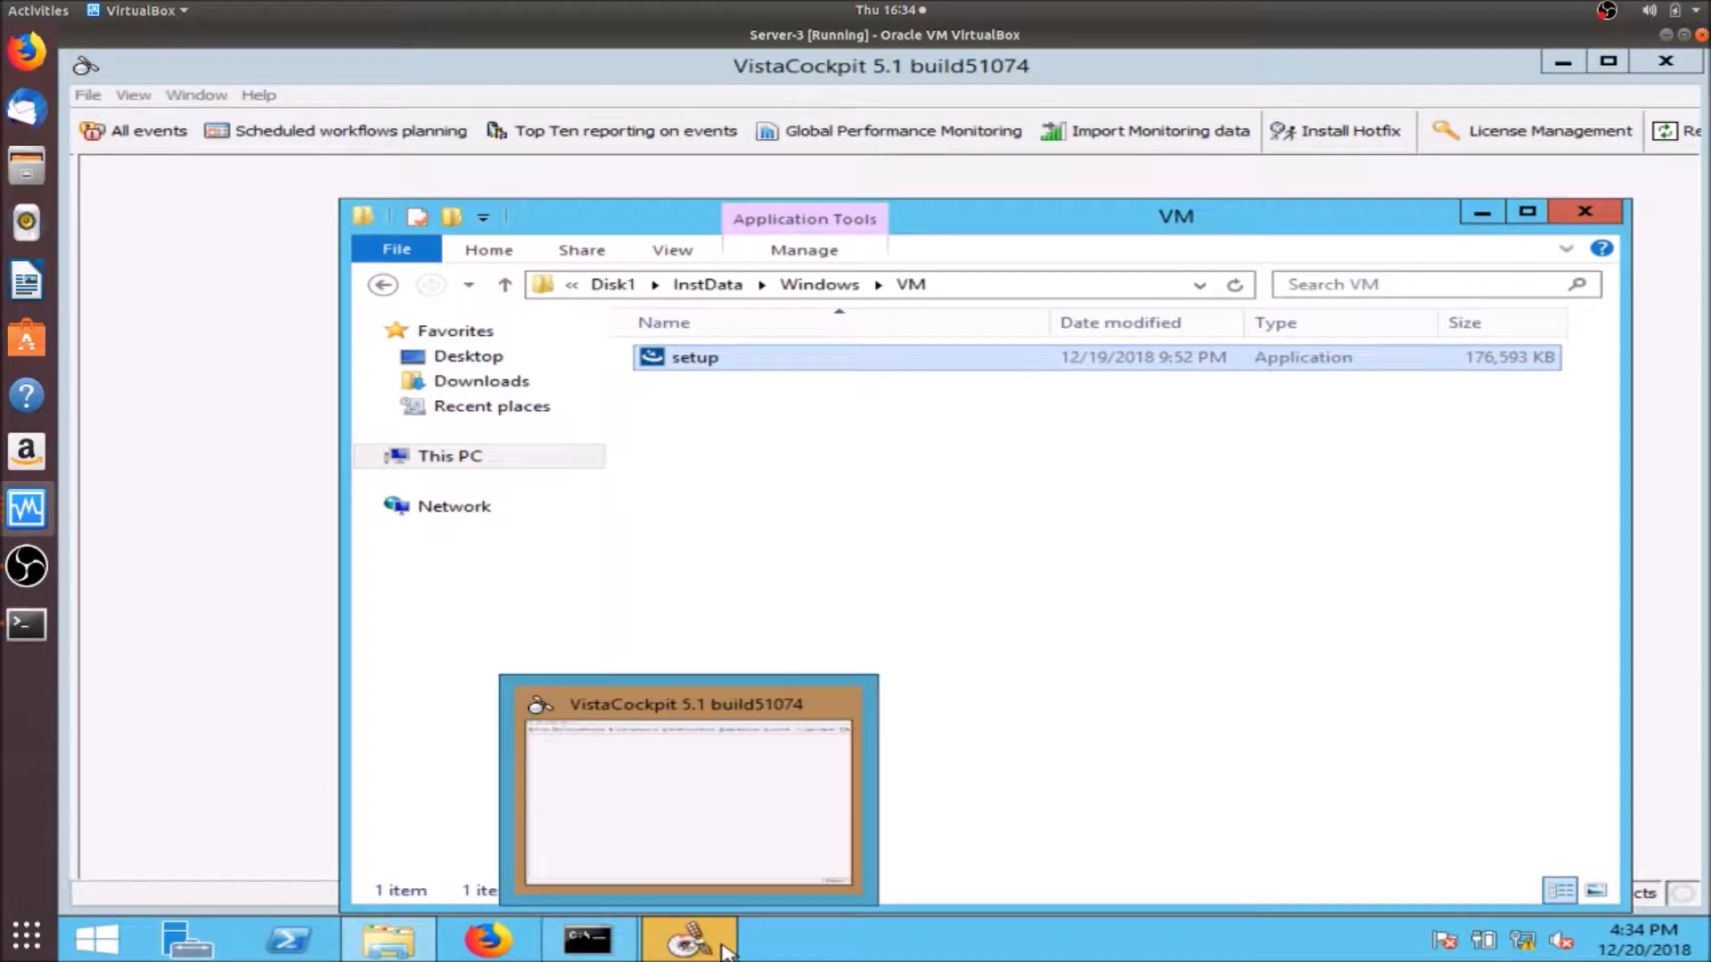
{"action": "left_click", "coordinate": [271, 706]}
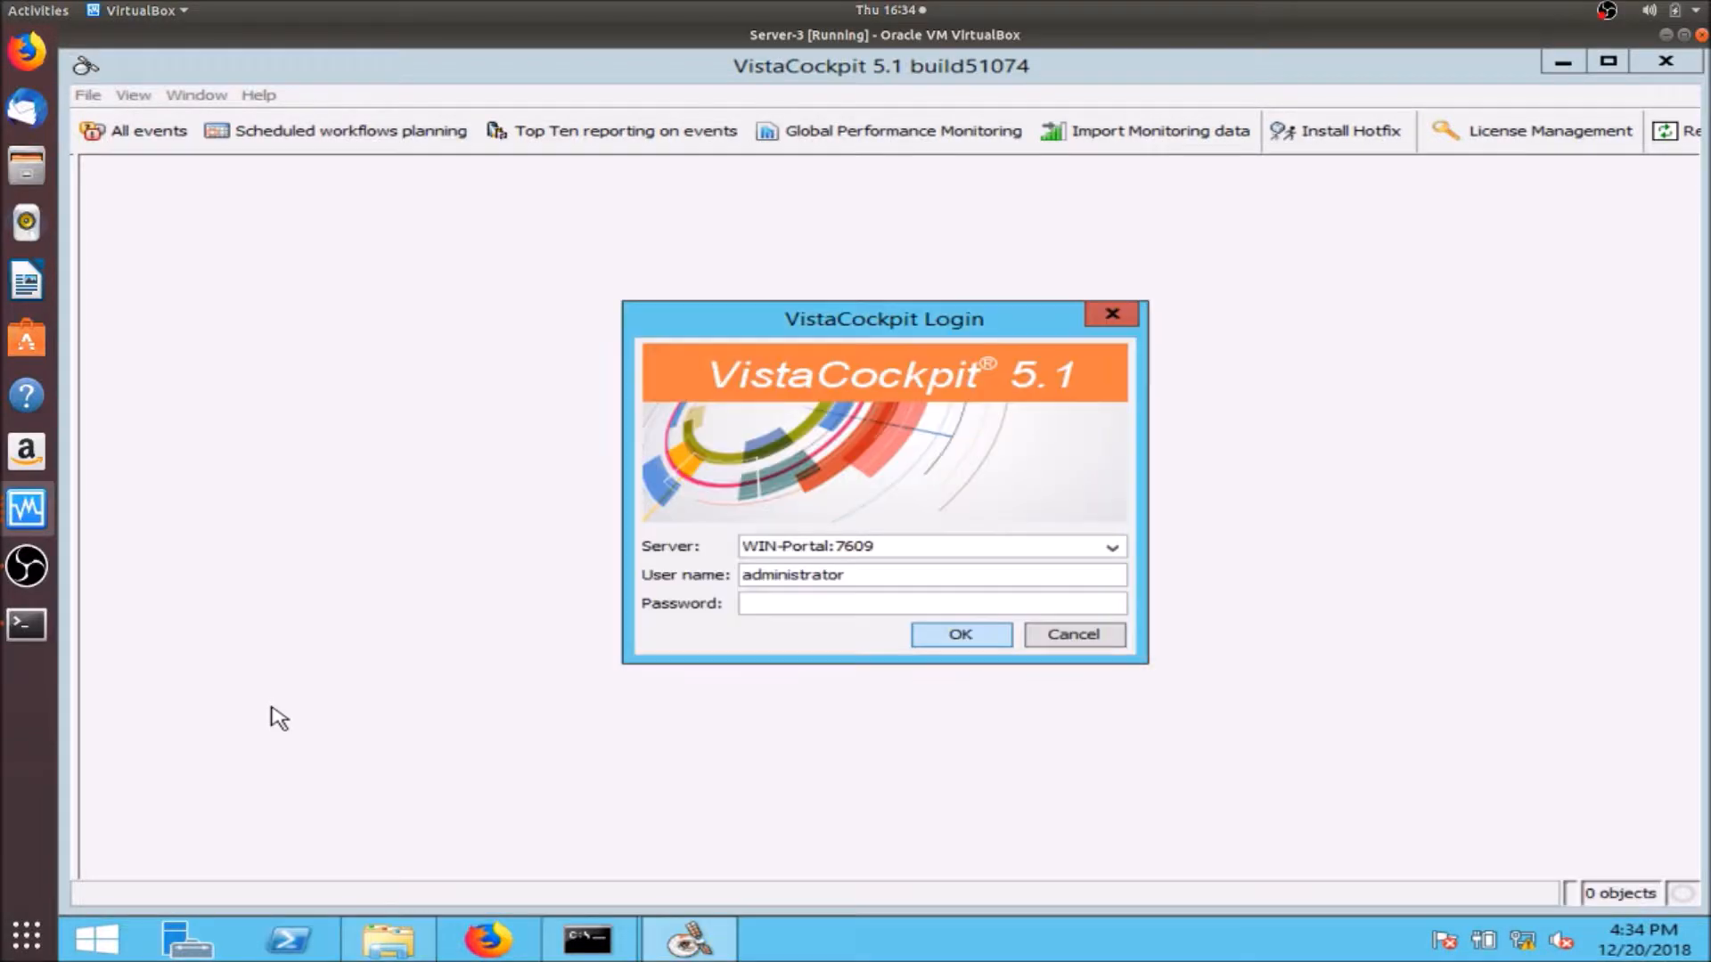
{"action": "left_click", "coordinate": [960, 636]}
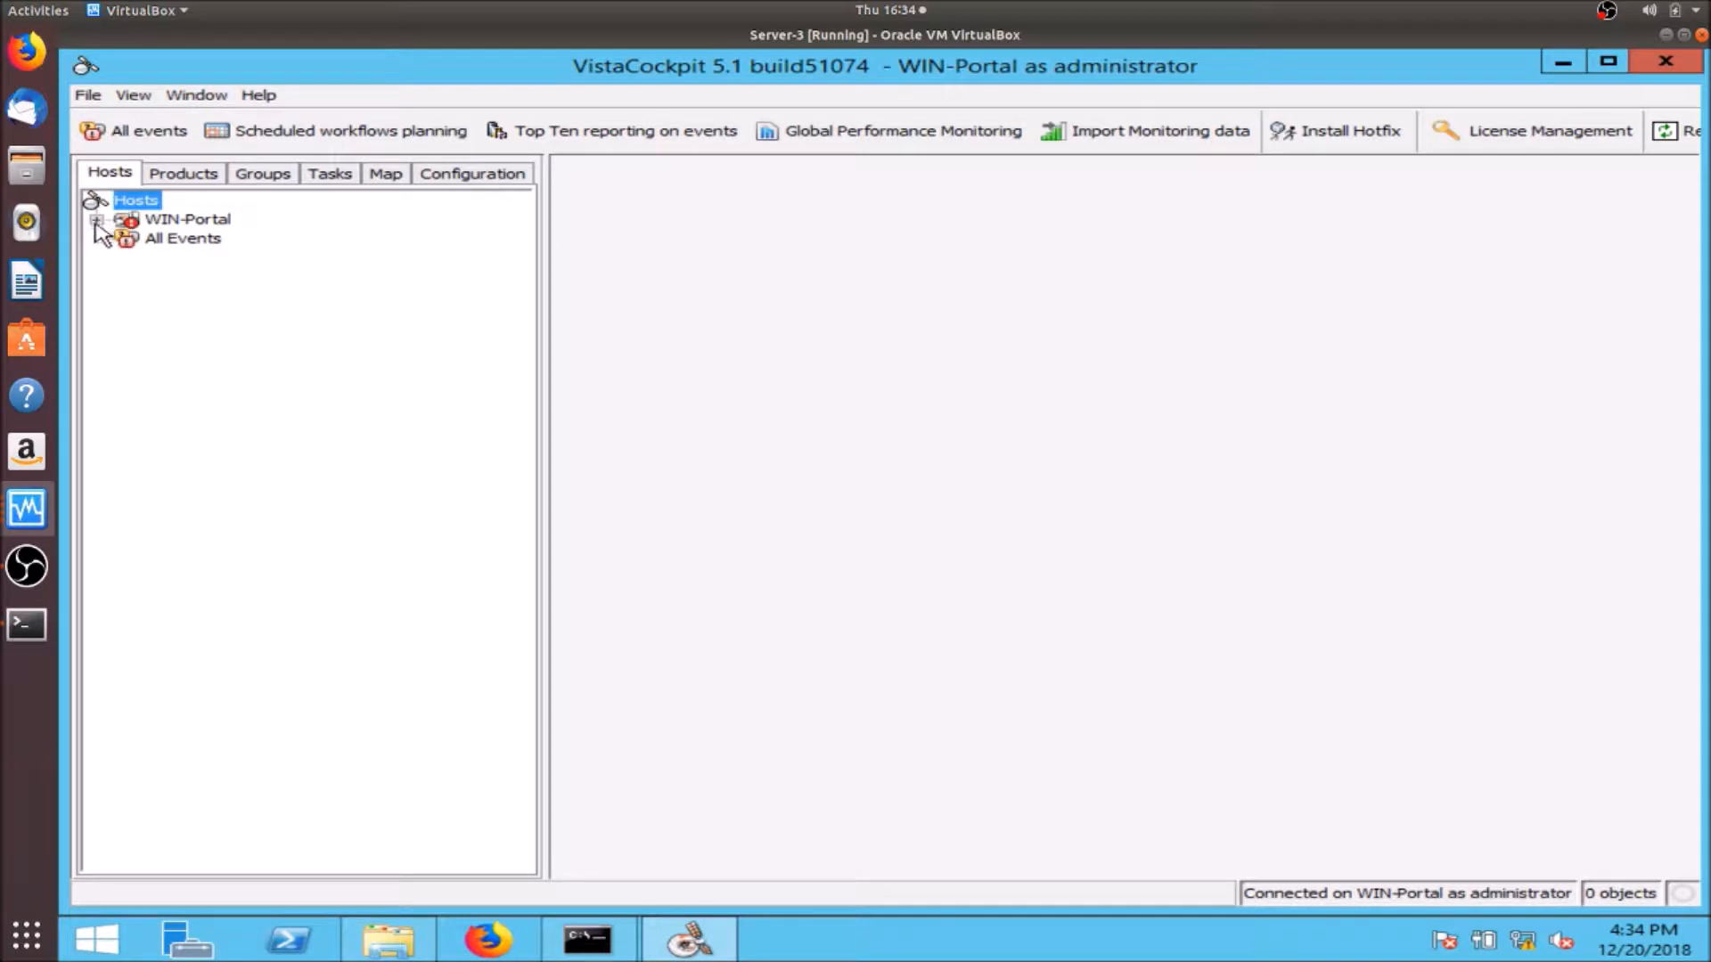
{"action": "mouse_move", "coordinate": [206, 230]}
{"action": "left_click", "coordinate": [96, 219]}
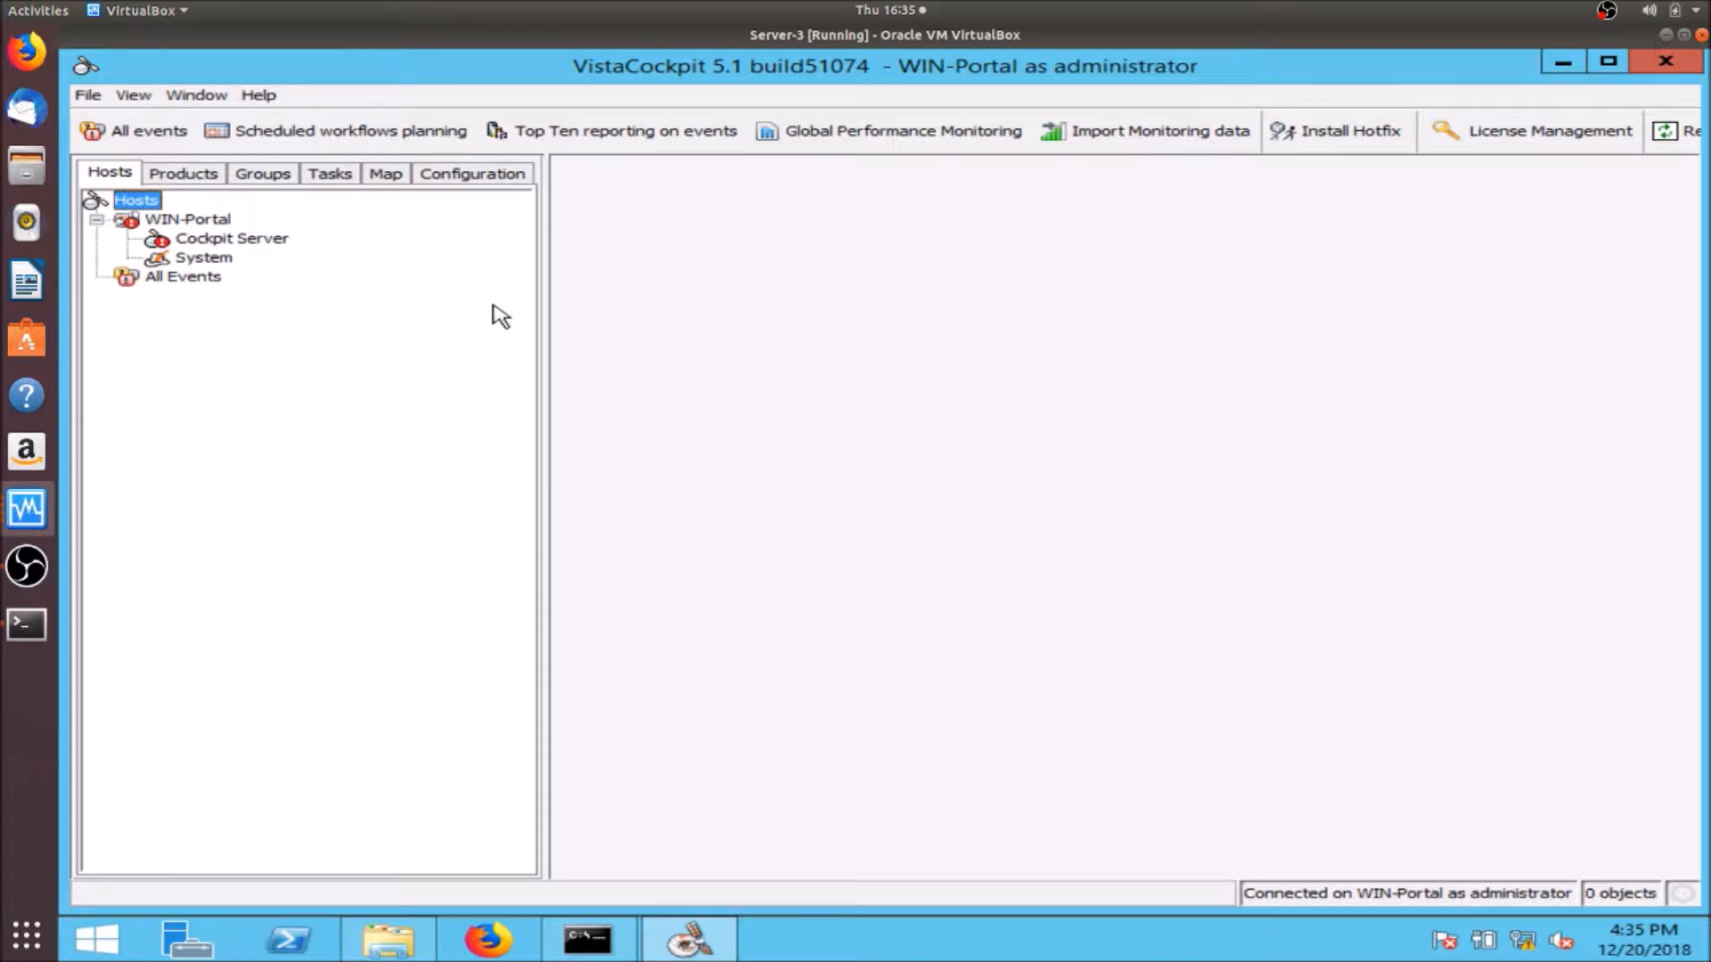
- Start a new hotfix distribution and pick 51074-VC-9431.hxz from the Downloads hotfix folder
{"action": "left_click", "coordinate": [1316, 130]}
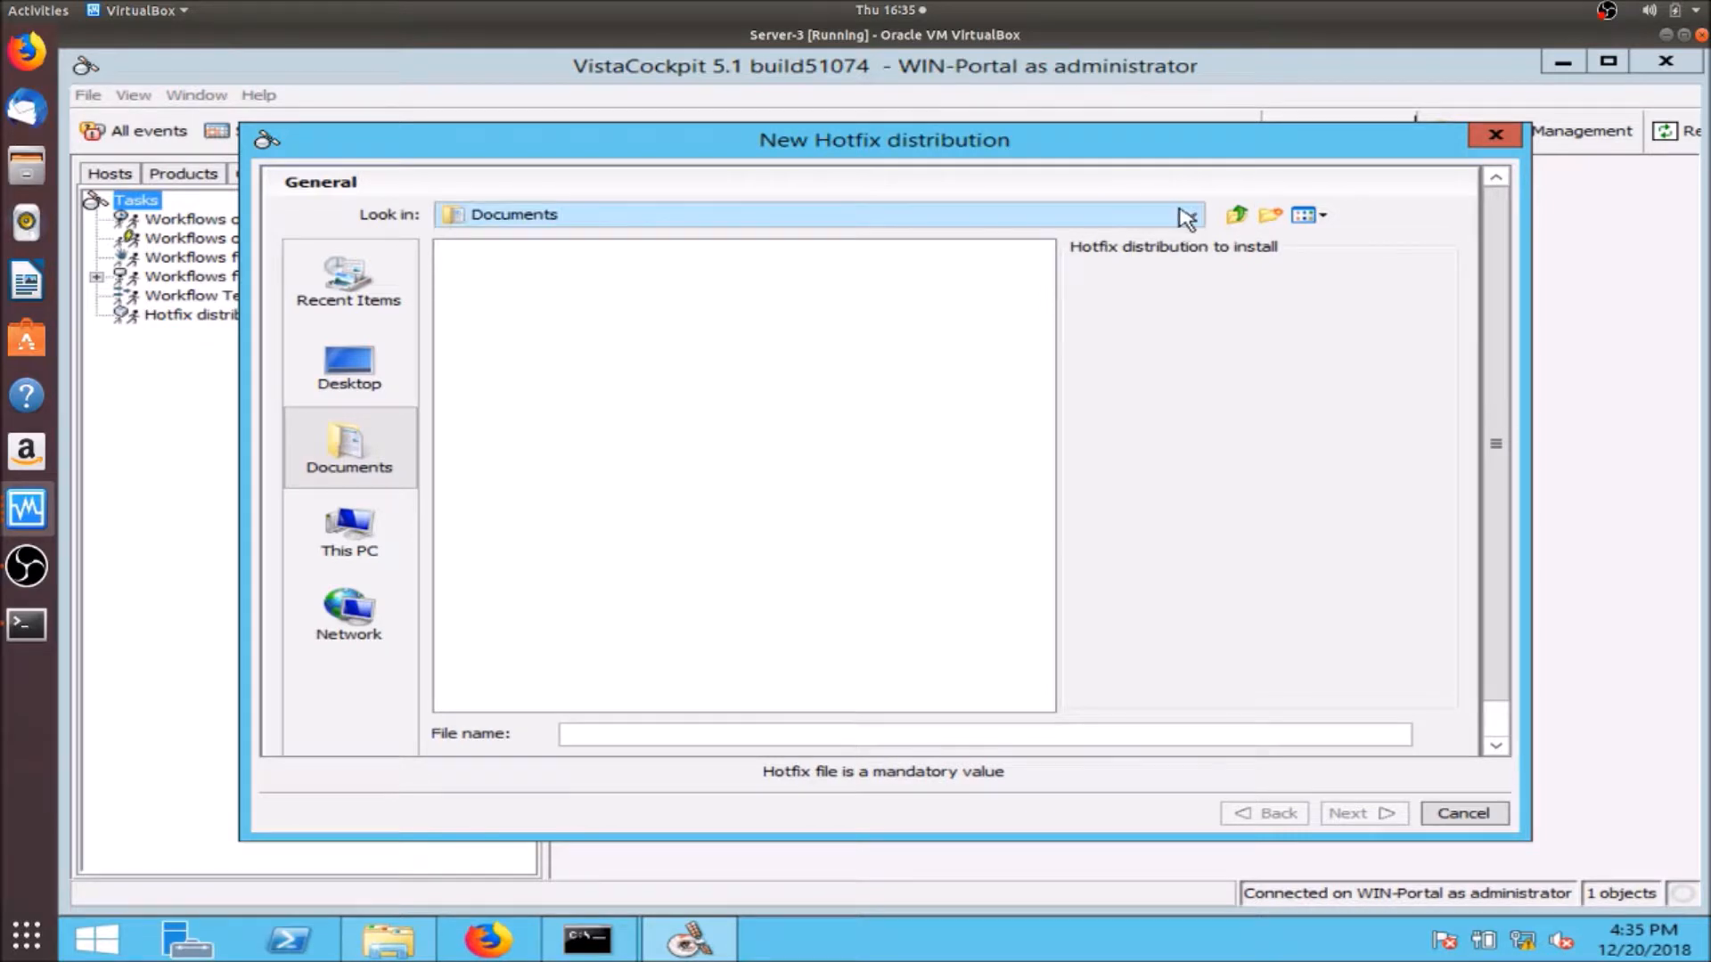
{"action": "left_click", "coordinate": [1192, 216]}
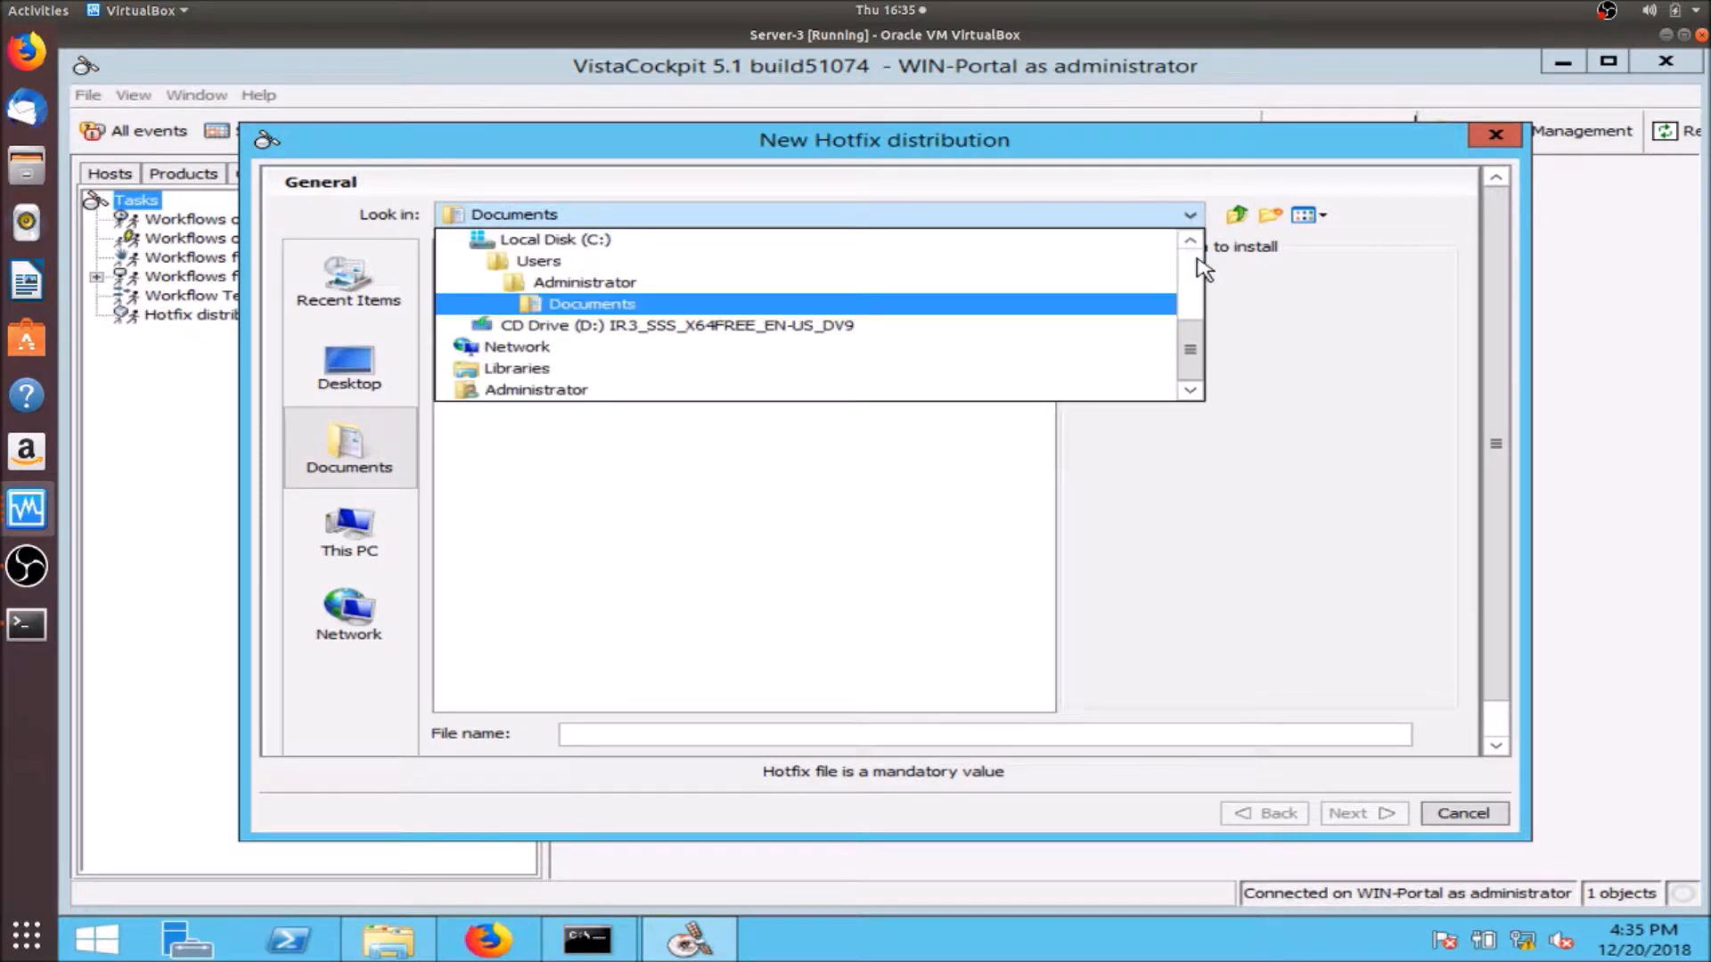
{"action": "left_click", "coordinate": [1190, 239]}
{"action": "left_click", "coordinate": [1190, 240]}
{"action": "left_click", "coordinate": [1190, 240]}
{"action": "left_click", "coordinate": [1190, 239]}
{"action": "left_click", "coordinate": [1189, 240]}
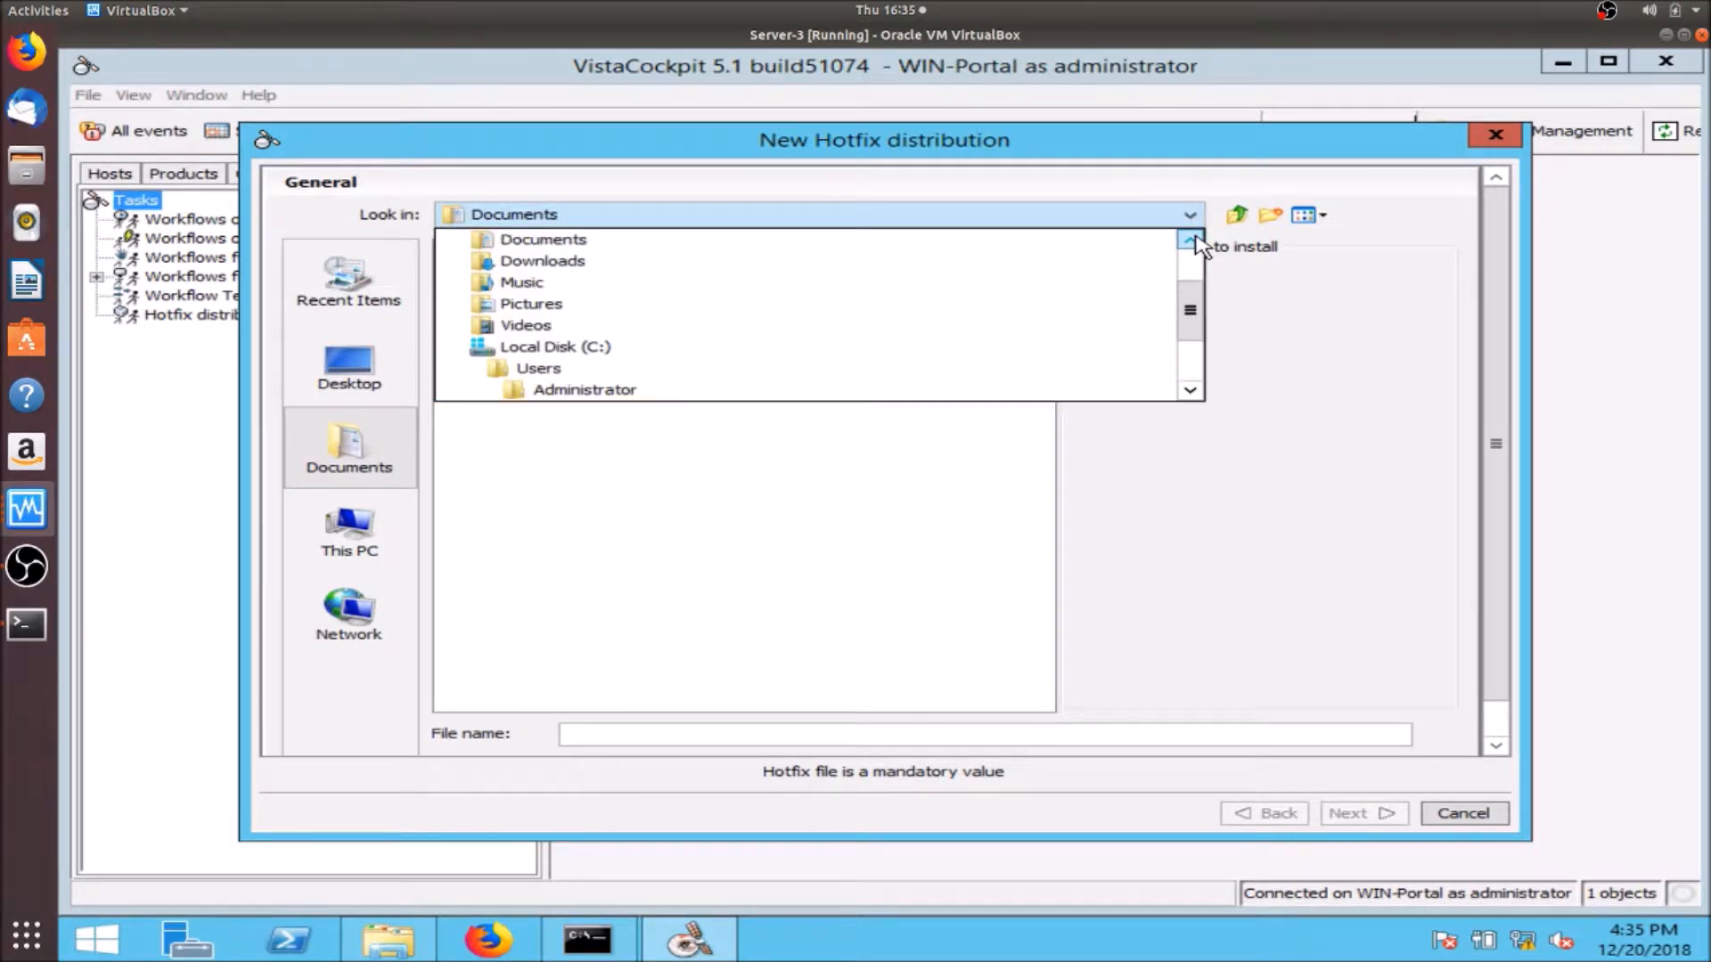
{"action": "left_click", "coordinate": [590, 263]}
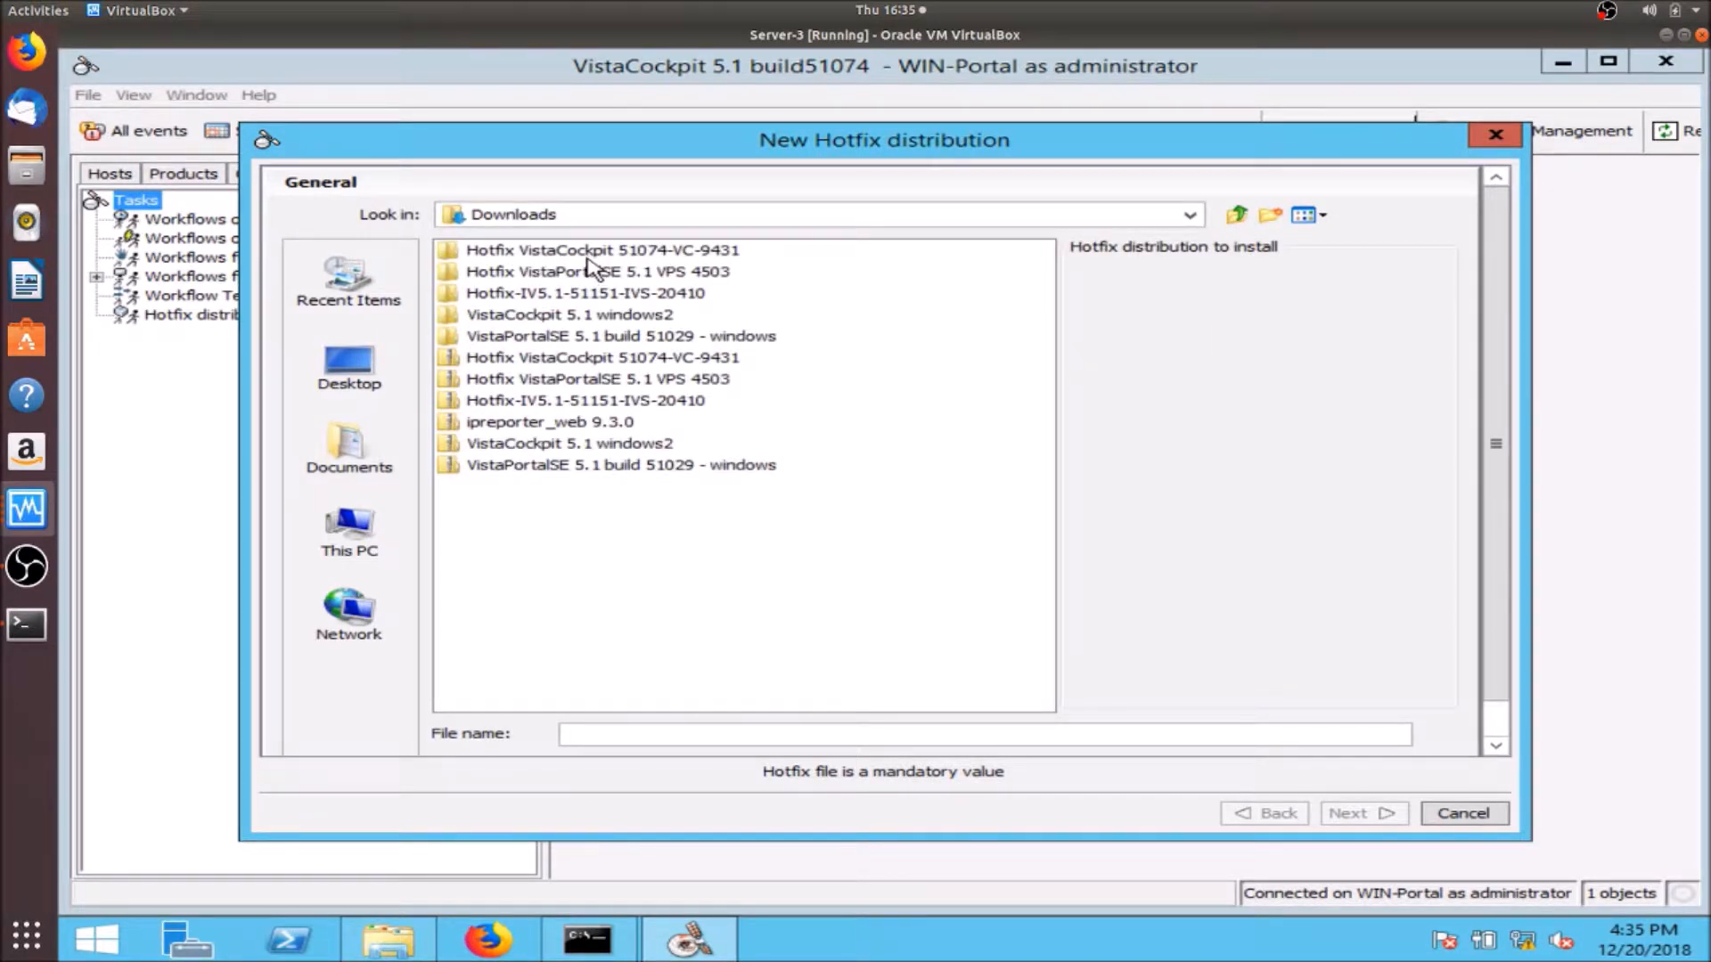
{"action": "double_click", "coordinate": [587, 257]}
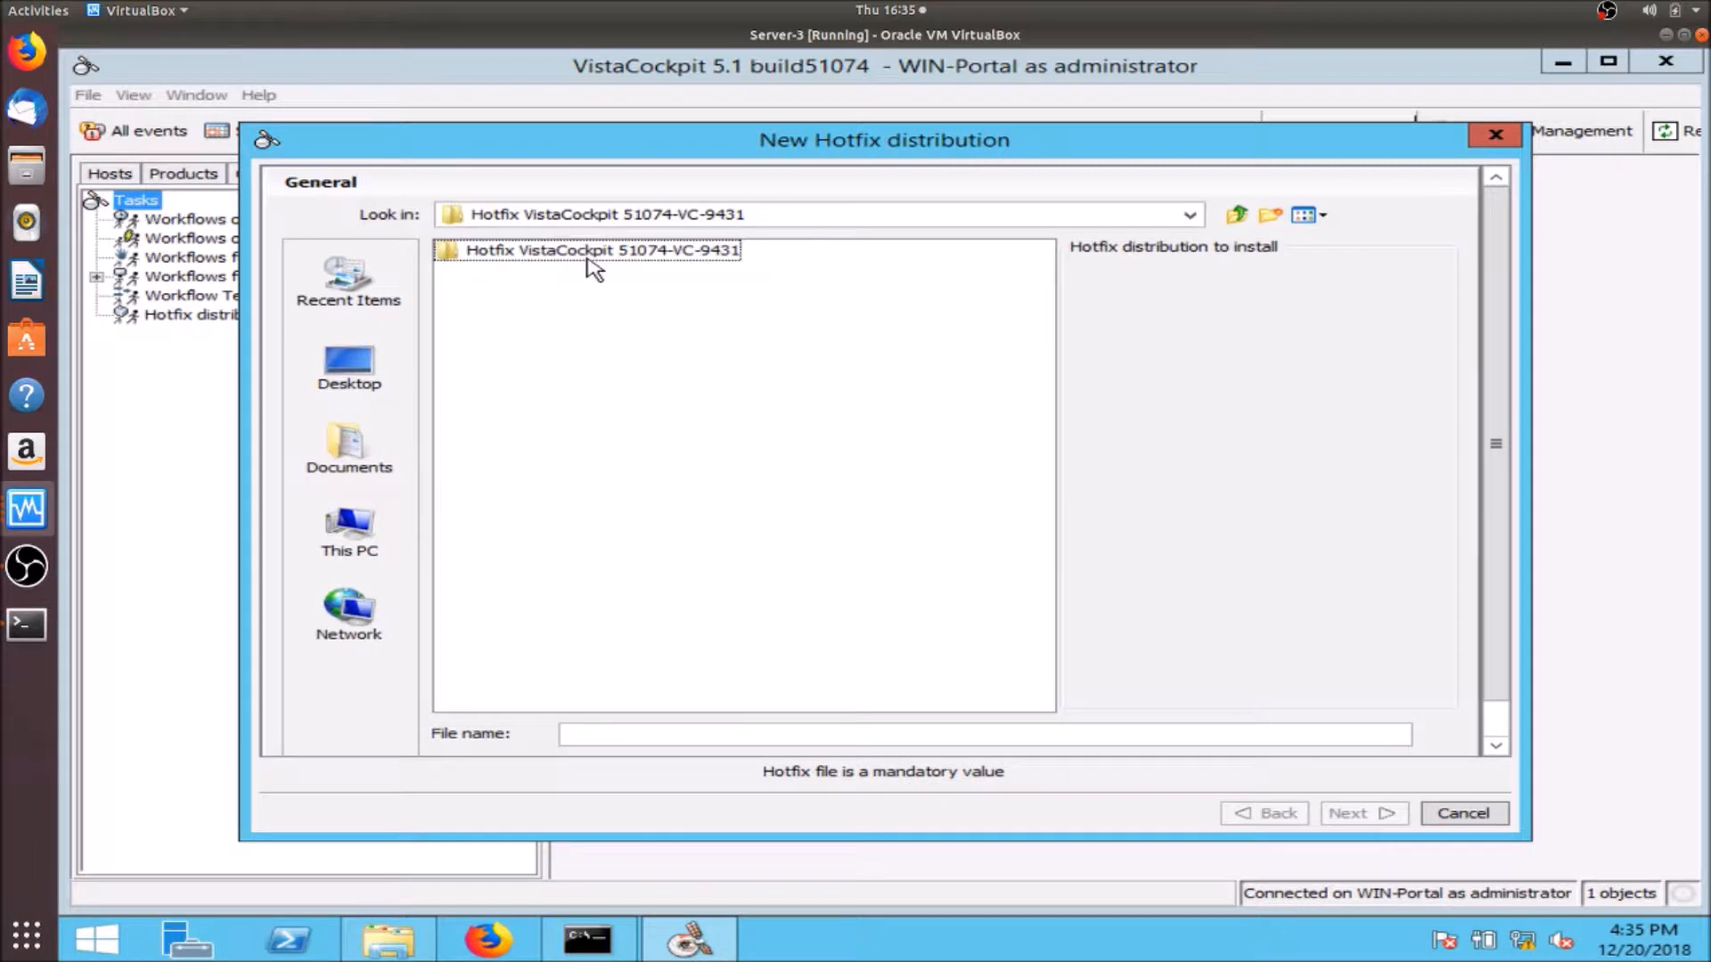
{"action": "left_click", "coordinate": [581, 257]}
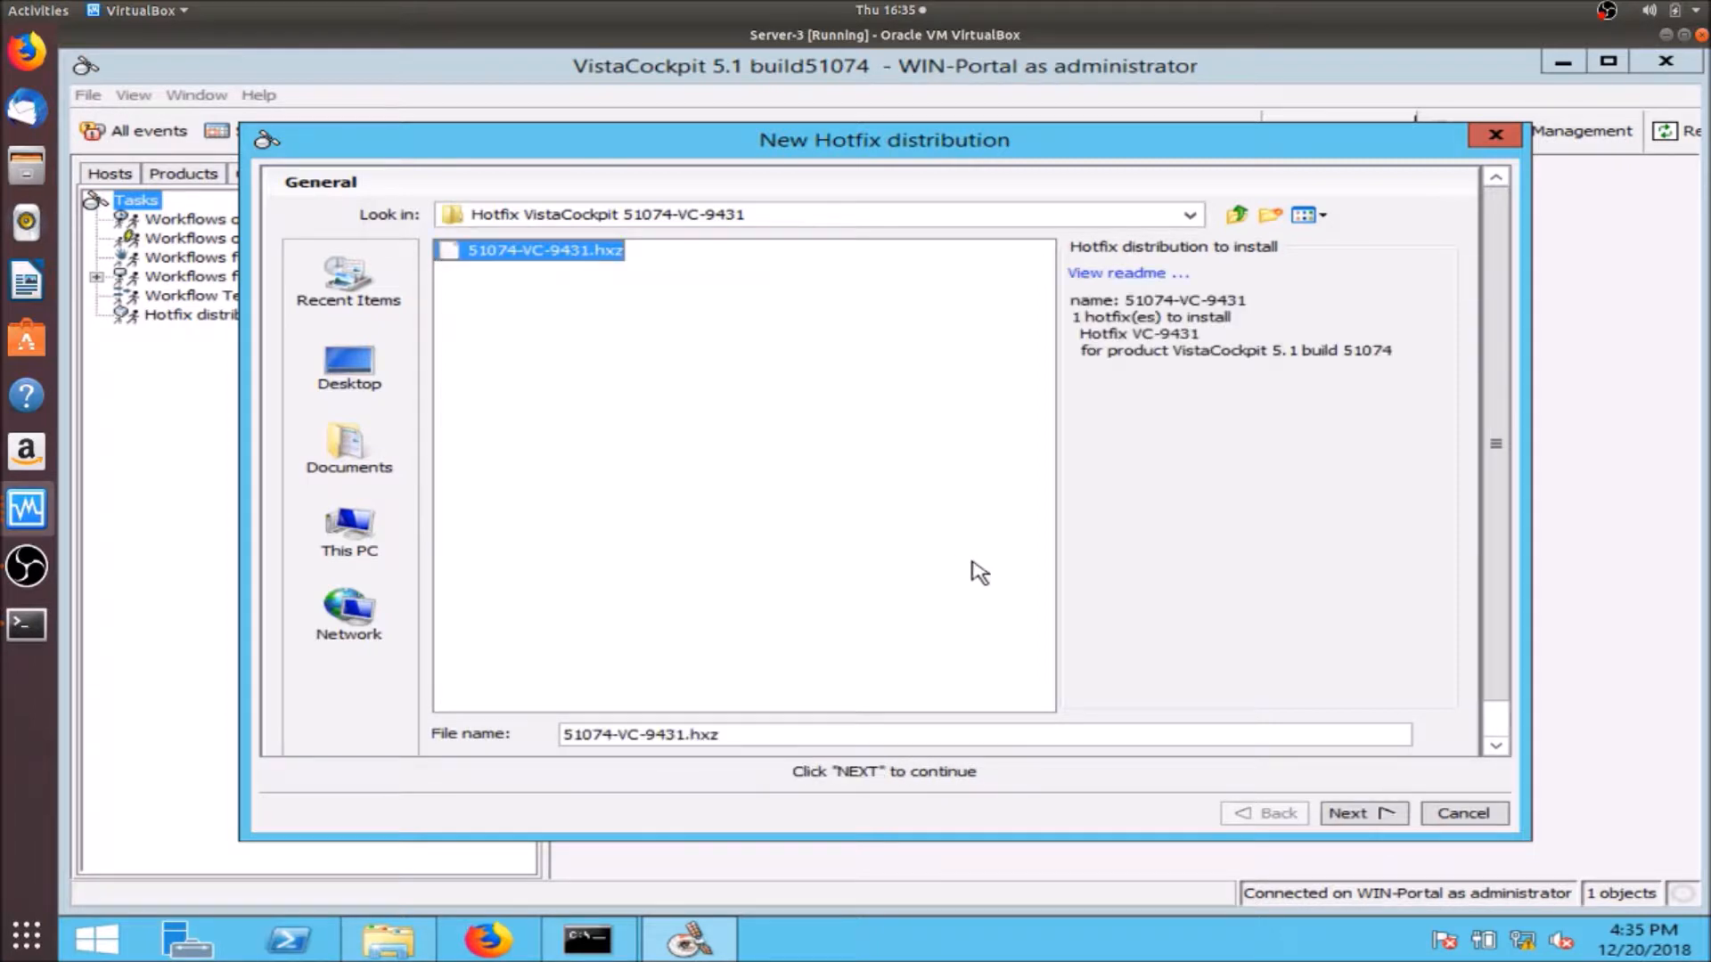
- Target the WIN-Portal host and create the distribution to start immediately
{"action": "left_click", "coordinate": [1353, 815]}
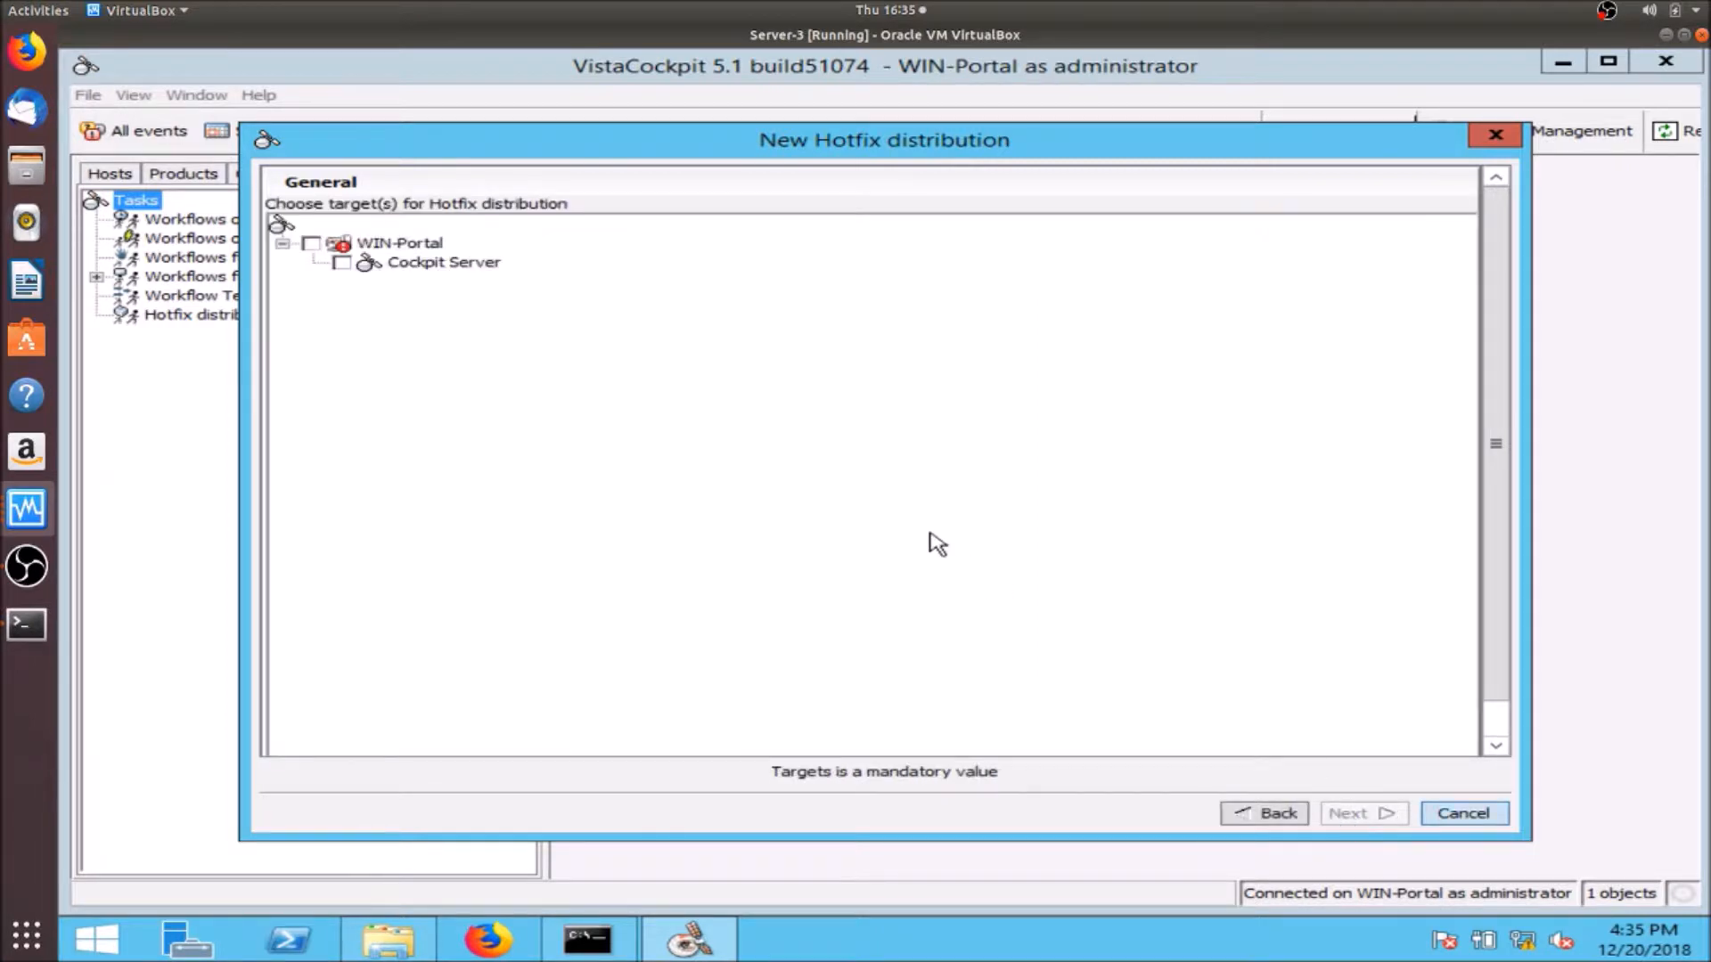
{"action": "left_click", "coordinate": [311, 244]}
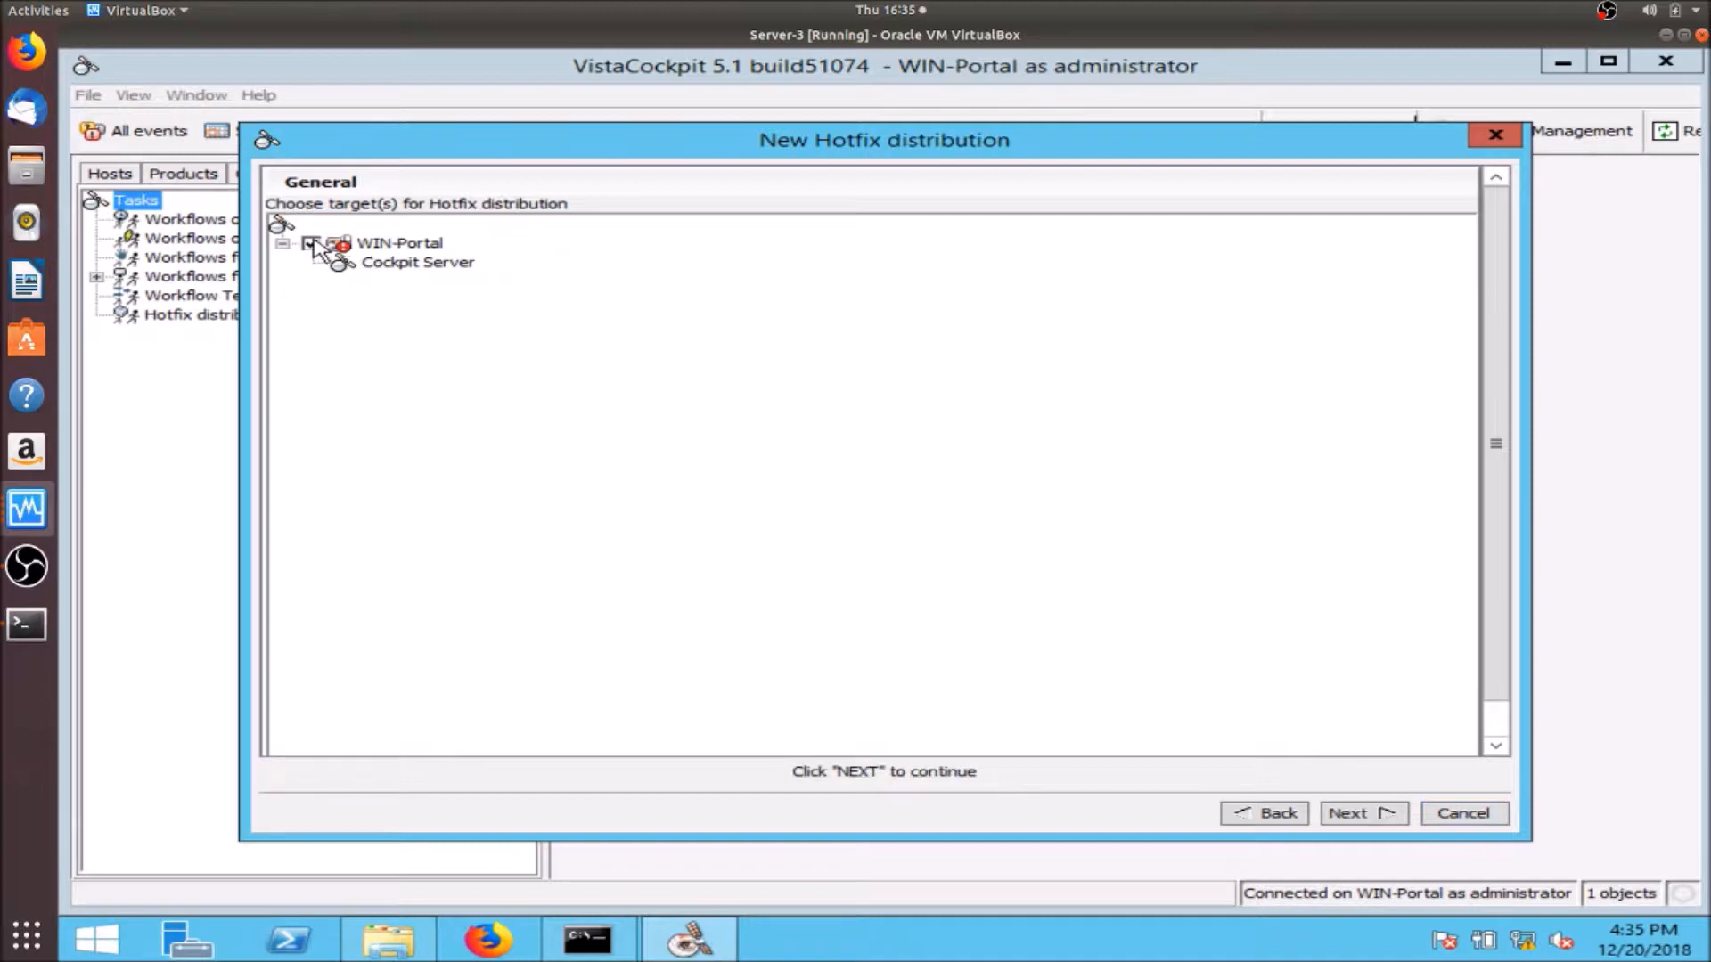
{"action": "left_click", "coordinate": [1376, 817]}
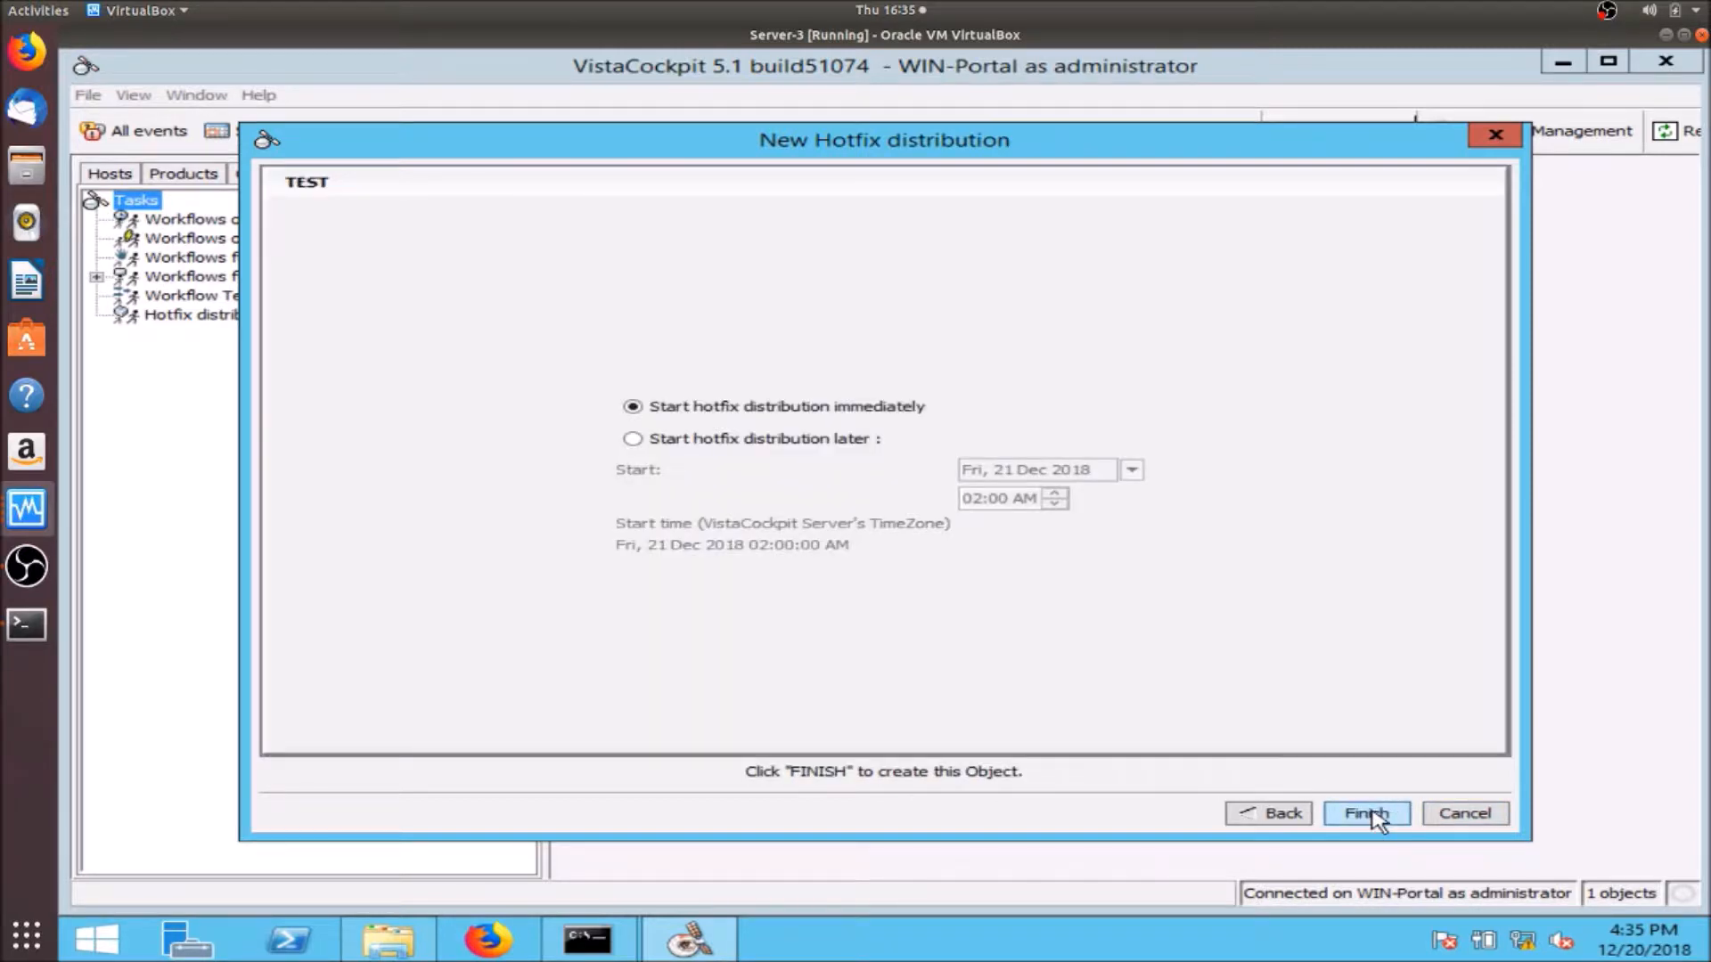
{"action": "left_click", "coordinate": [1379, 819]}
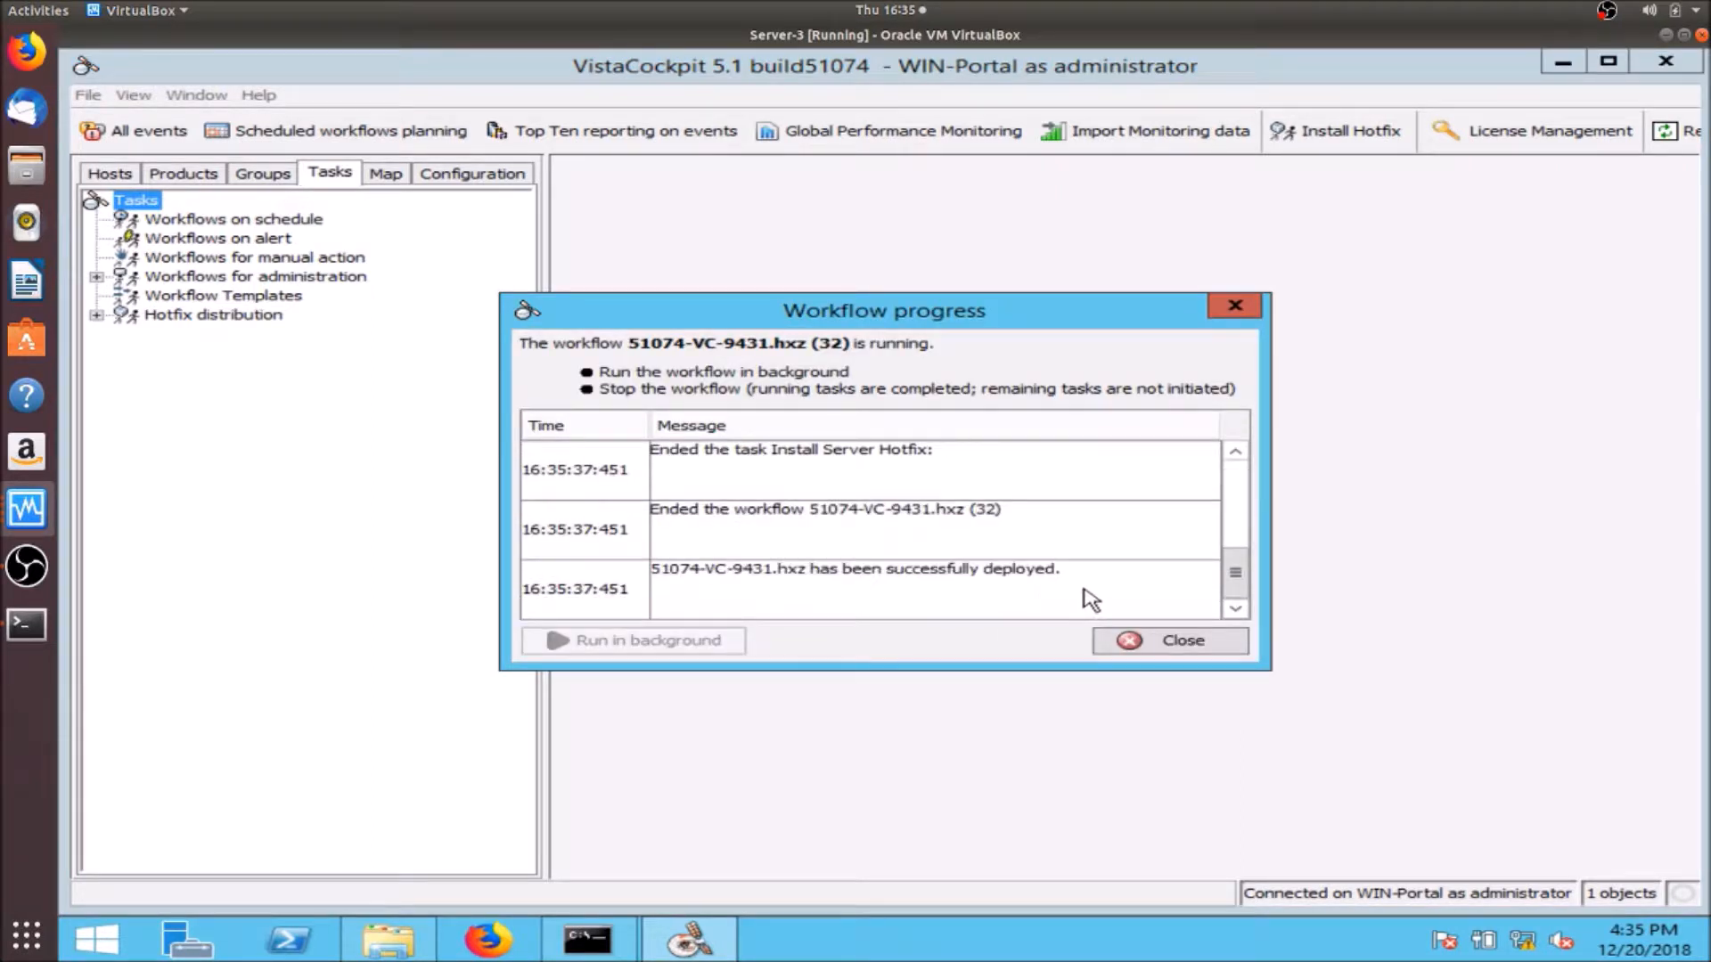
- Close the workflow report, log back in past the connection error, and accept the 51074-VC-9431 console restart
{"action": "left_click", "coordinate": [1178, 642]}
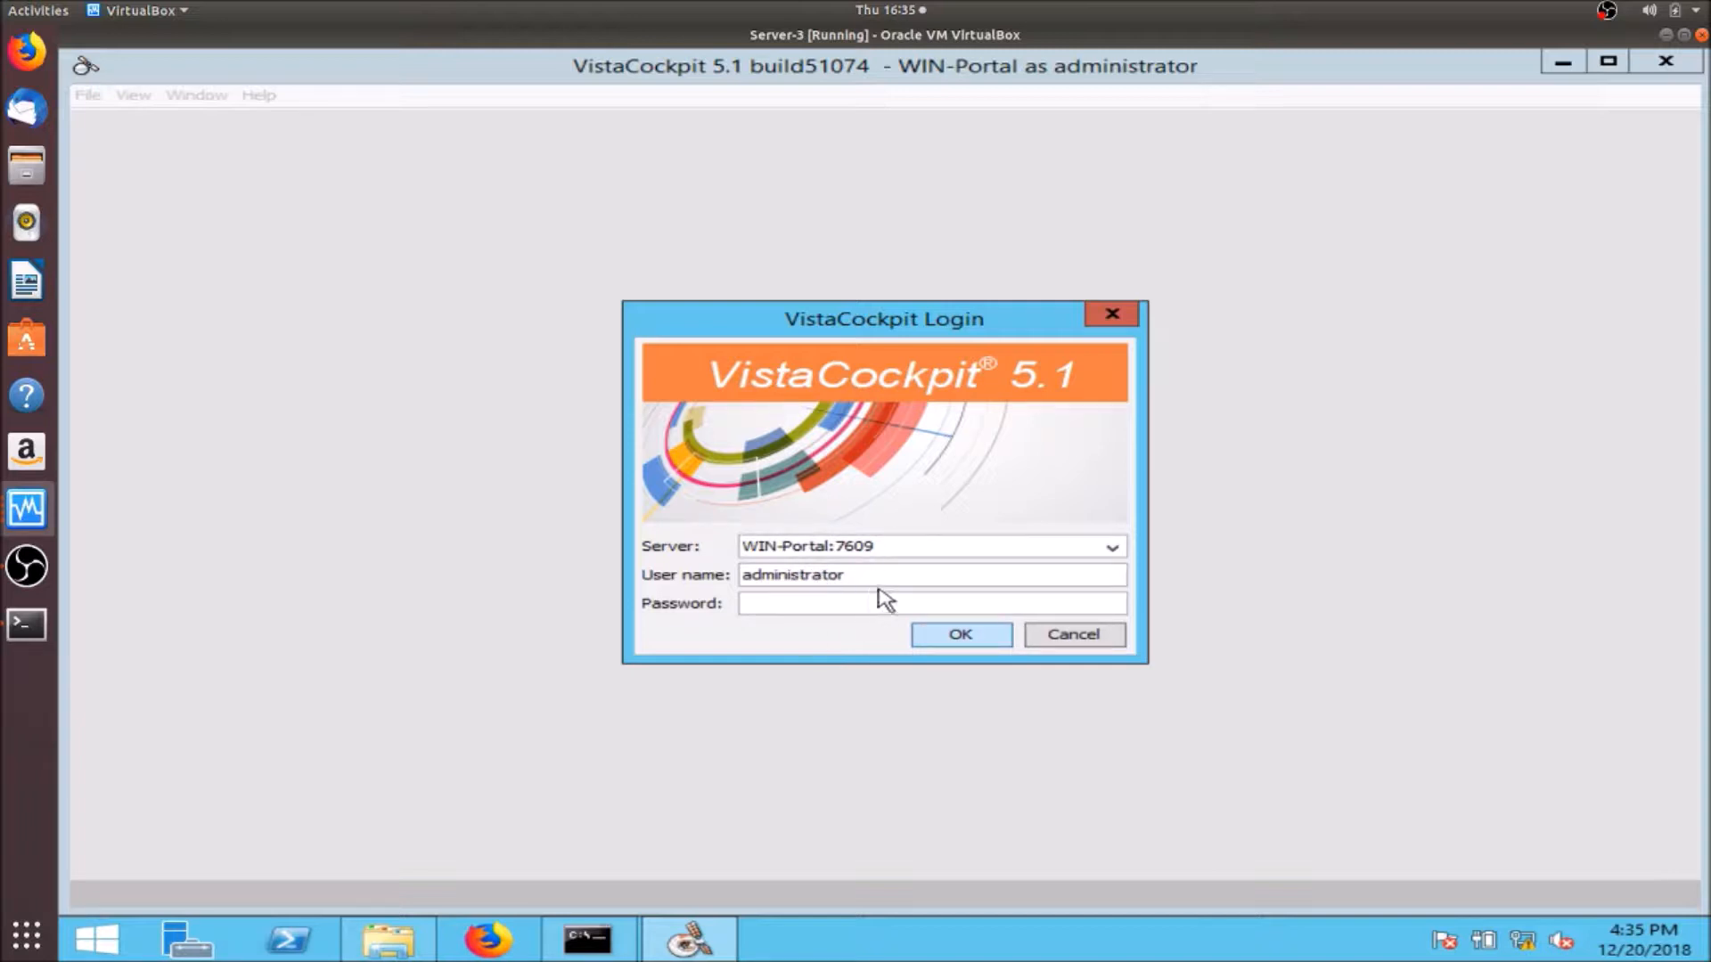
{"action": "left_click", "coordinate": [983, 636]}
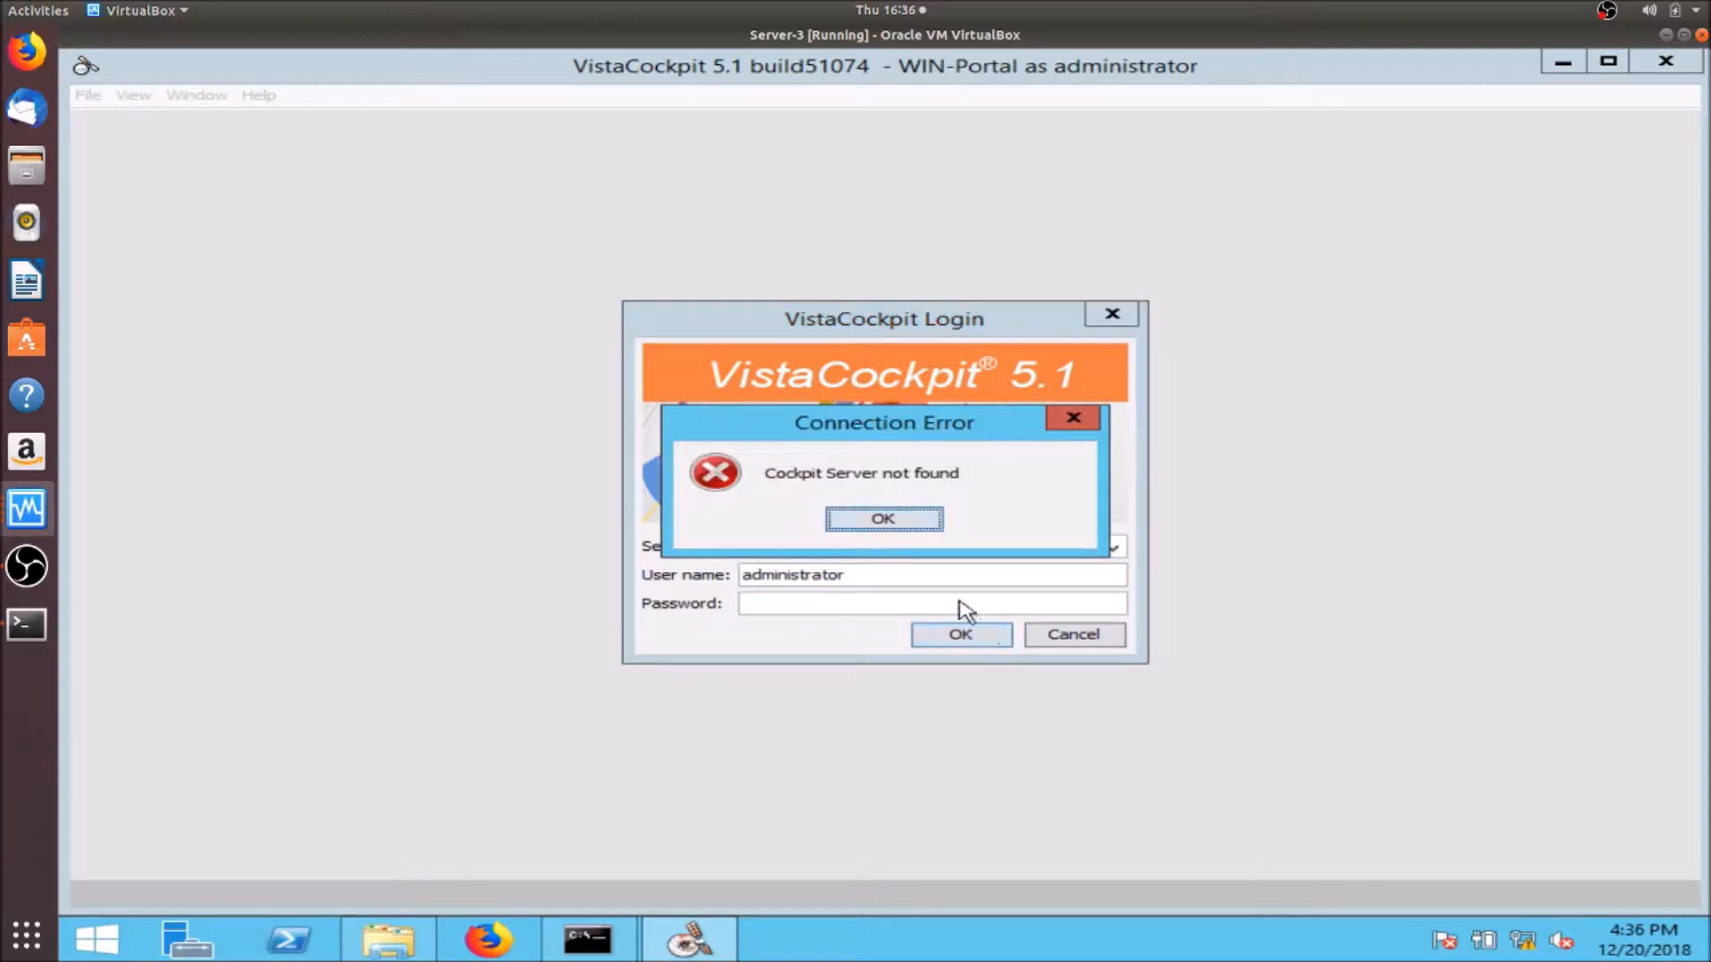
{"action": "left_click", "coordinate": [927, 524]}
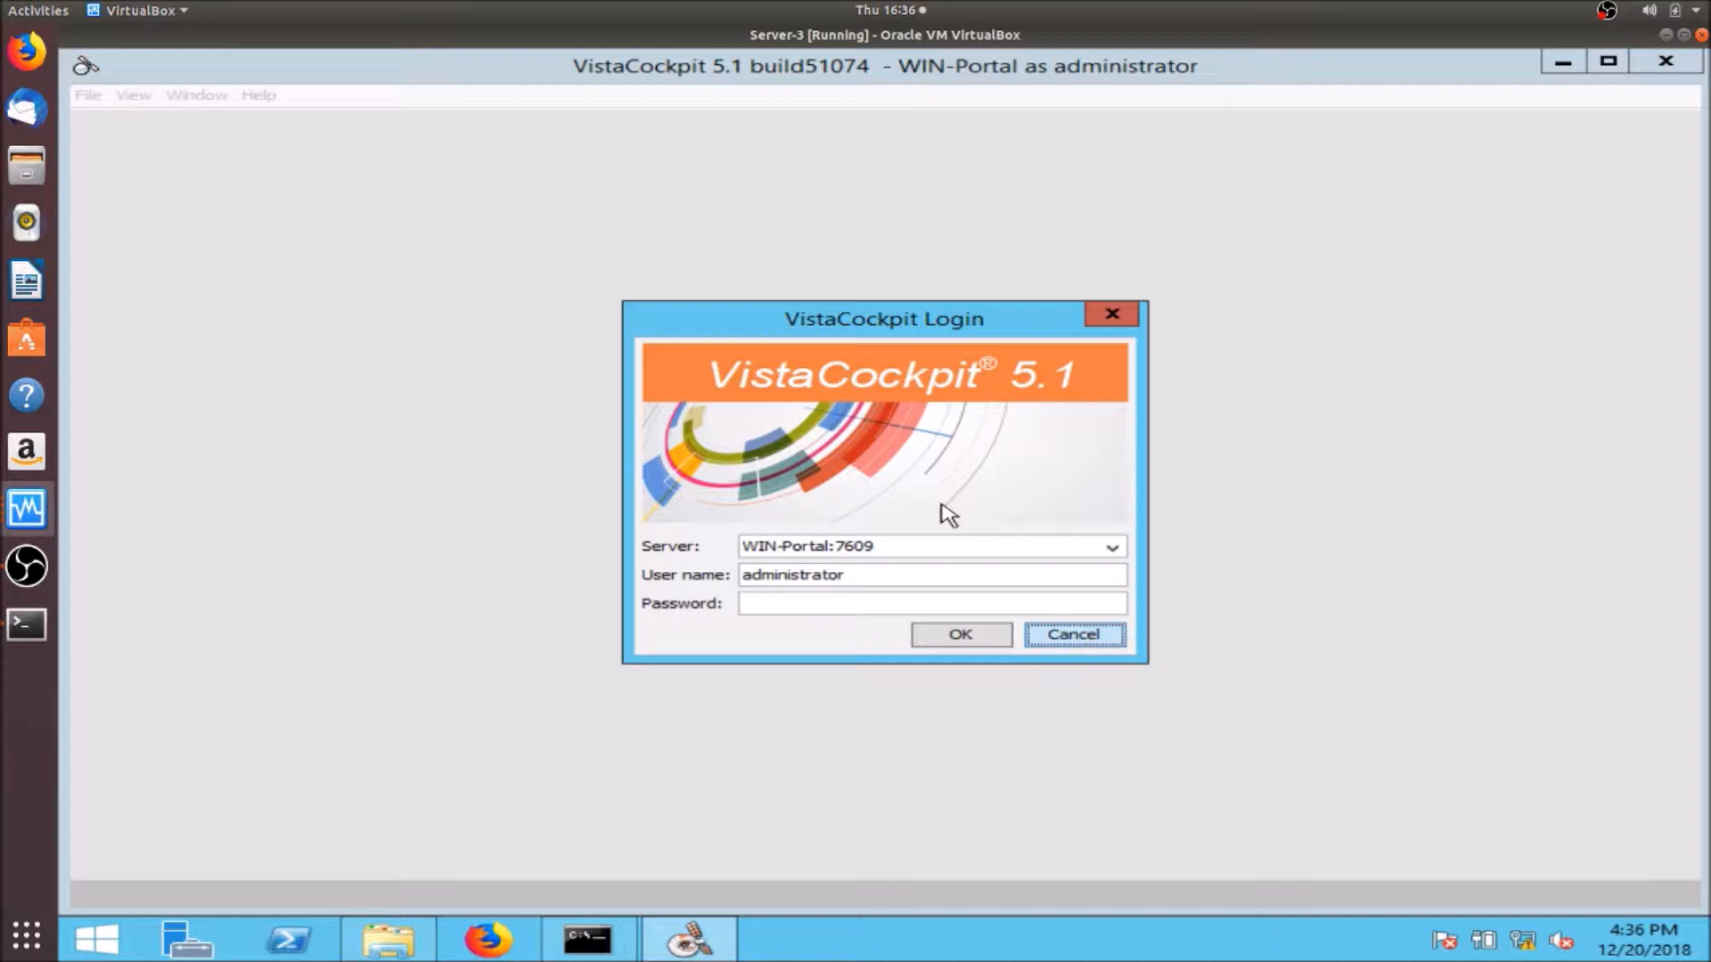
{"action": "left_click", "coordinate": [974, 637]}
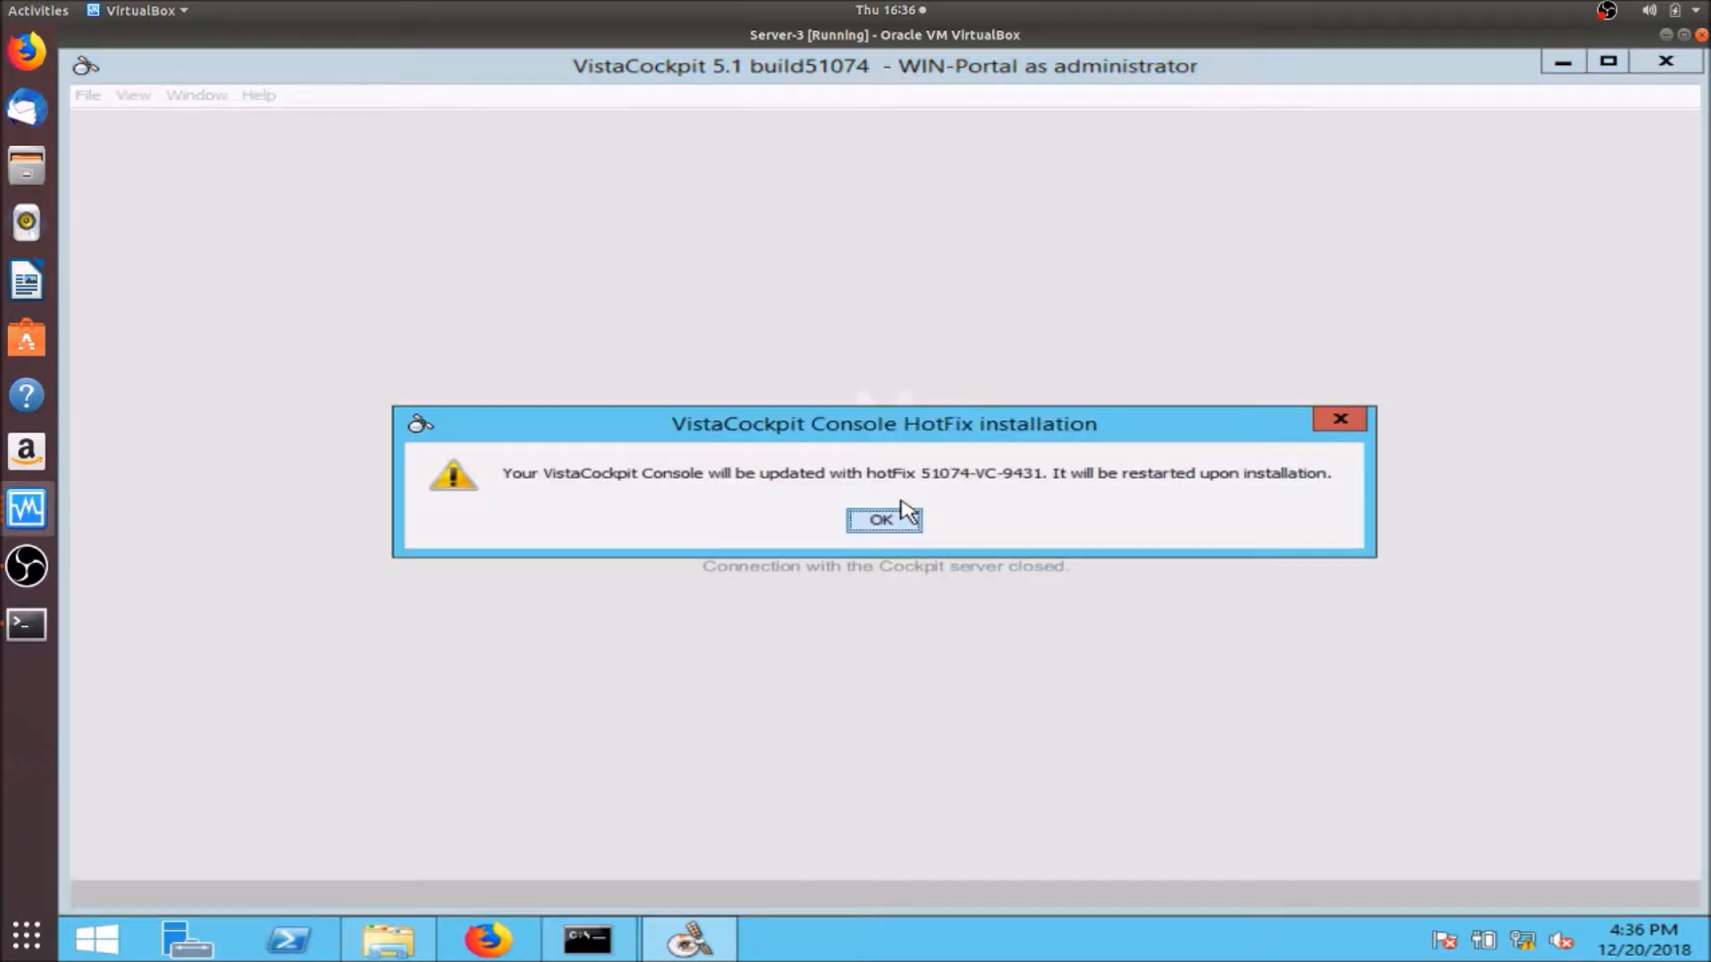
{"action": "left_click", "coordinate": [891, 519]}
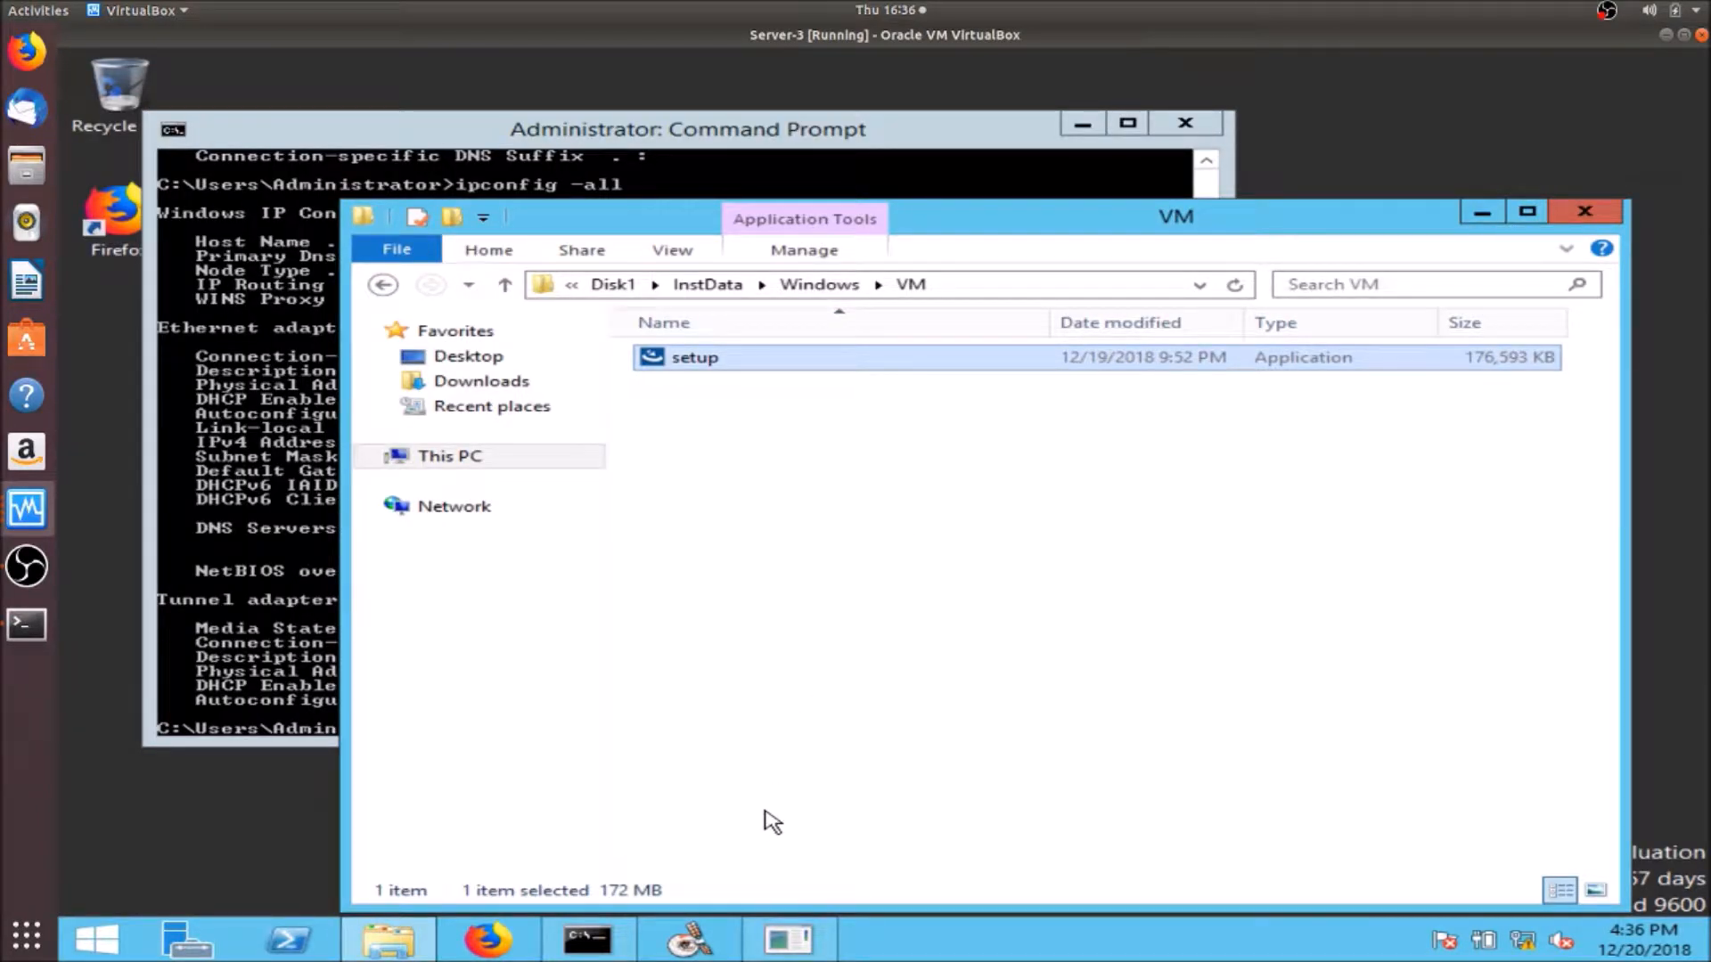
- Relaunch VistaCockpit from the taskbar and log in to WIN-Portal as administrator
{"action": "left_click", "coordinate": [709, 941]}
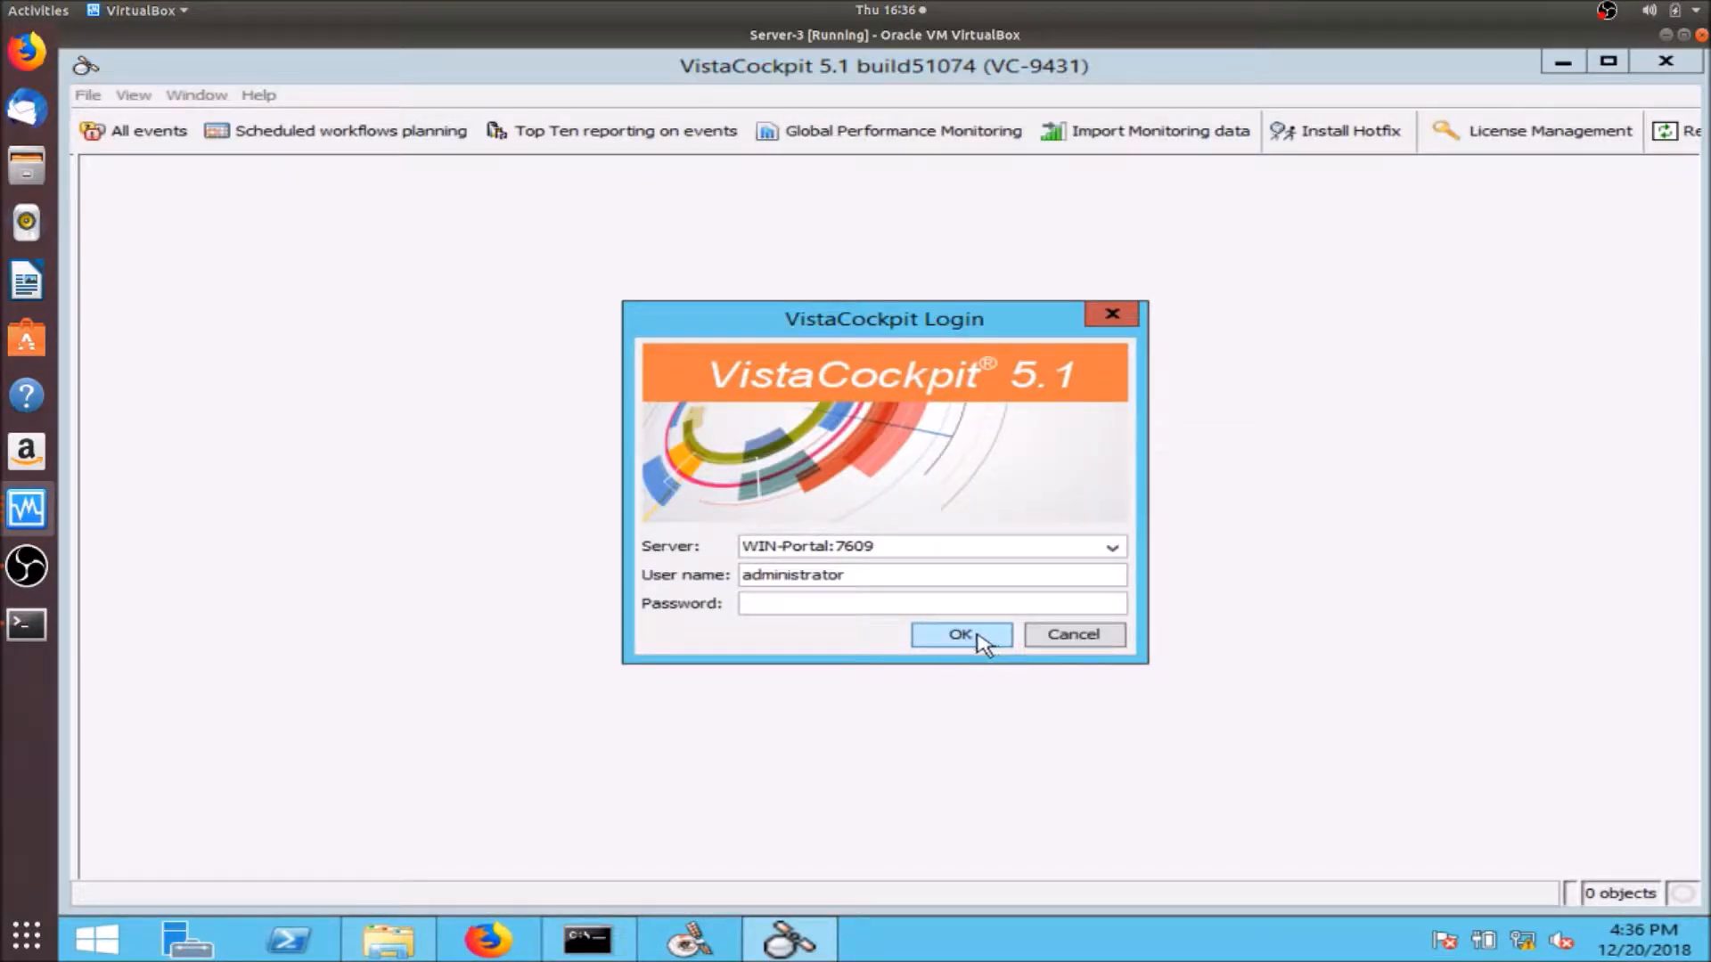
{"action": "left_click", "coordinate": [980, 637]}
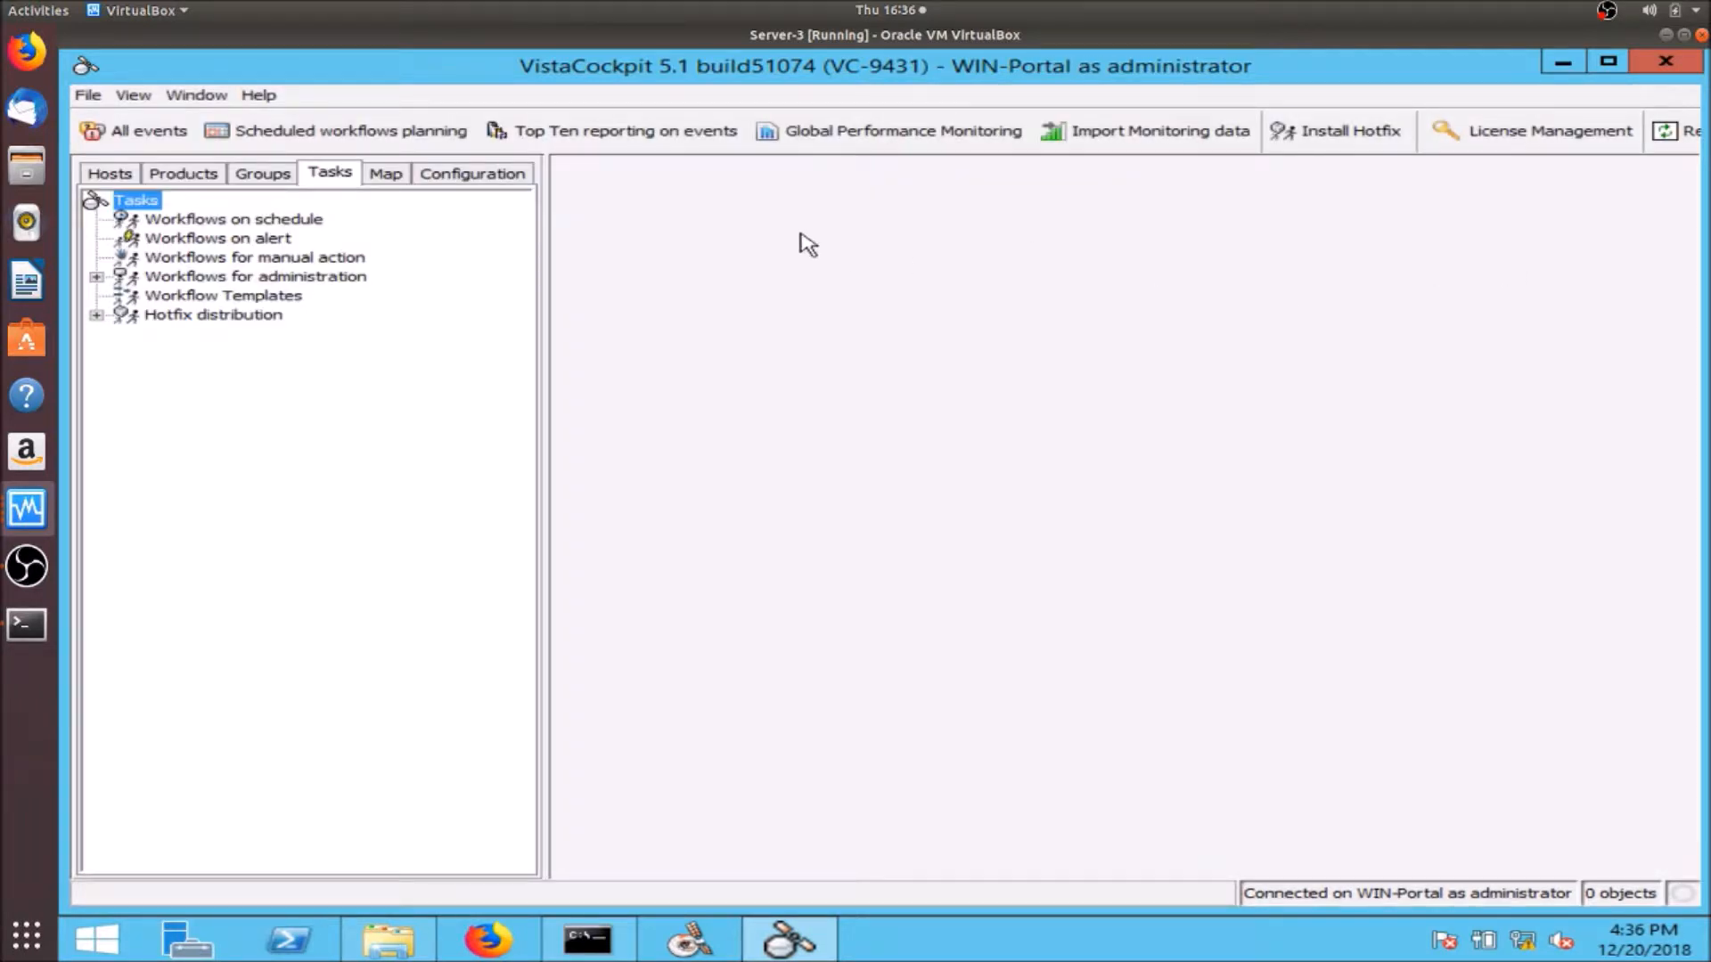
- Check the 51074-VC-9431.hxz hotfix distribution, then the WIN-Portal Cockpit Server status page
{"action": "left_click", "coordinate": [97, 315]}
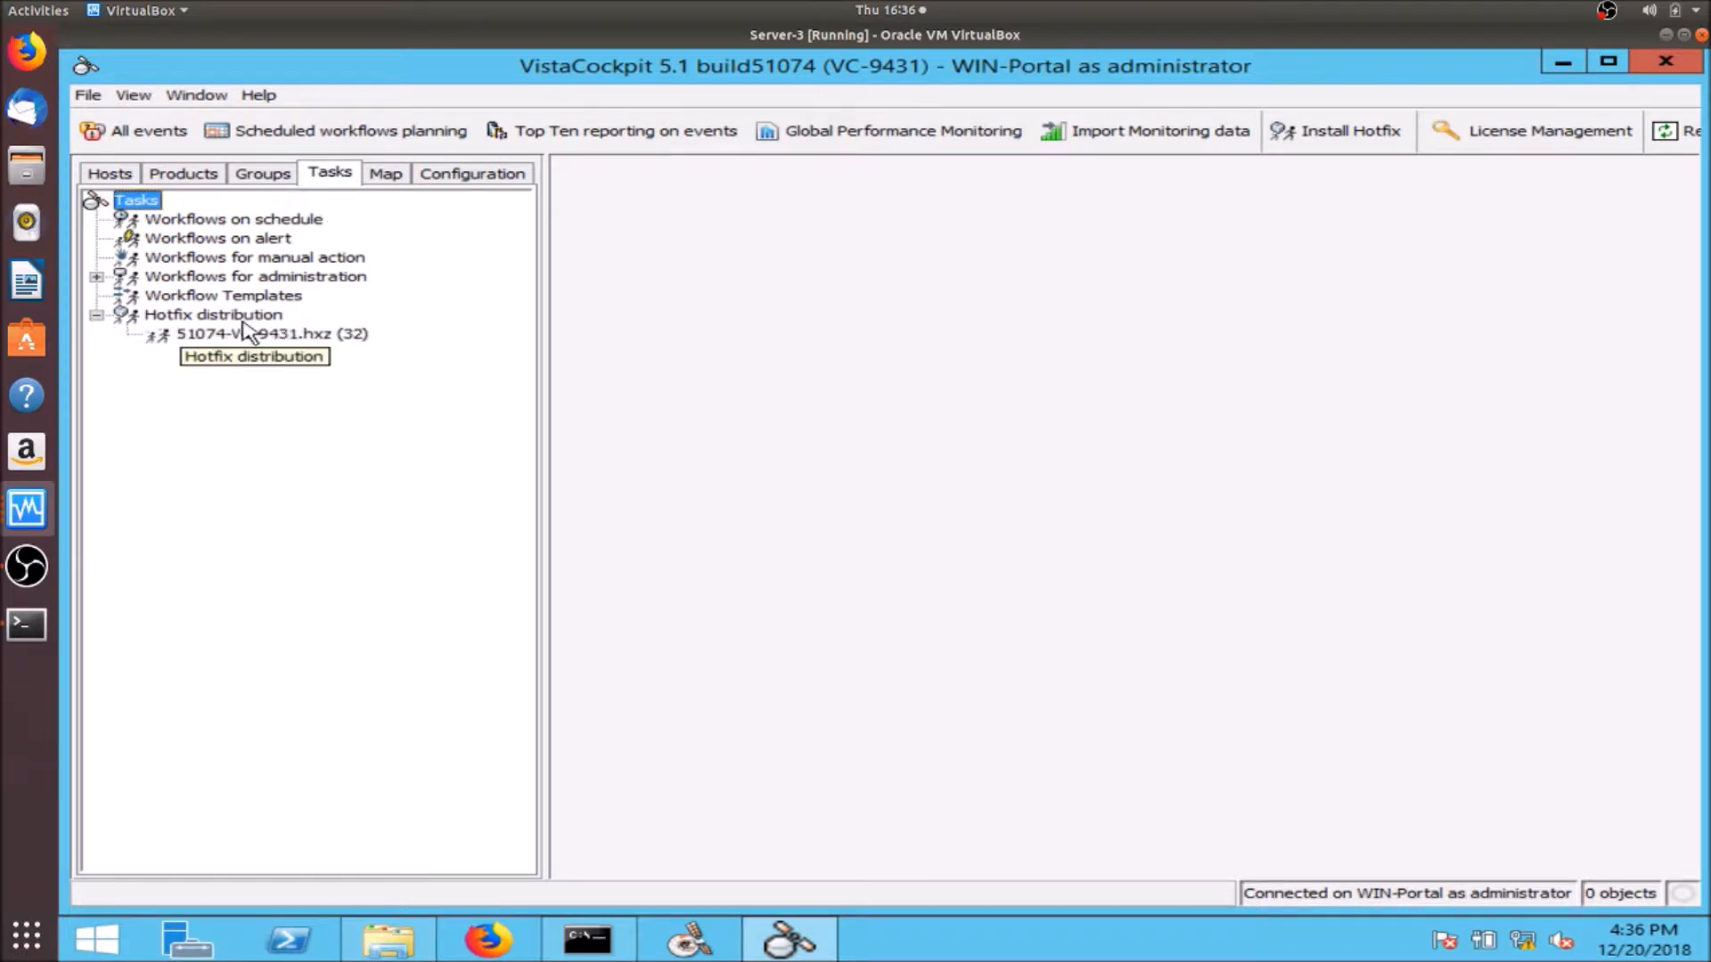
{"action": "left_click", "coordinate": [214, 333]}
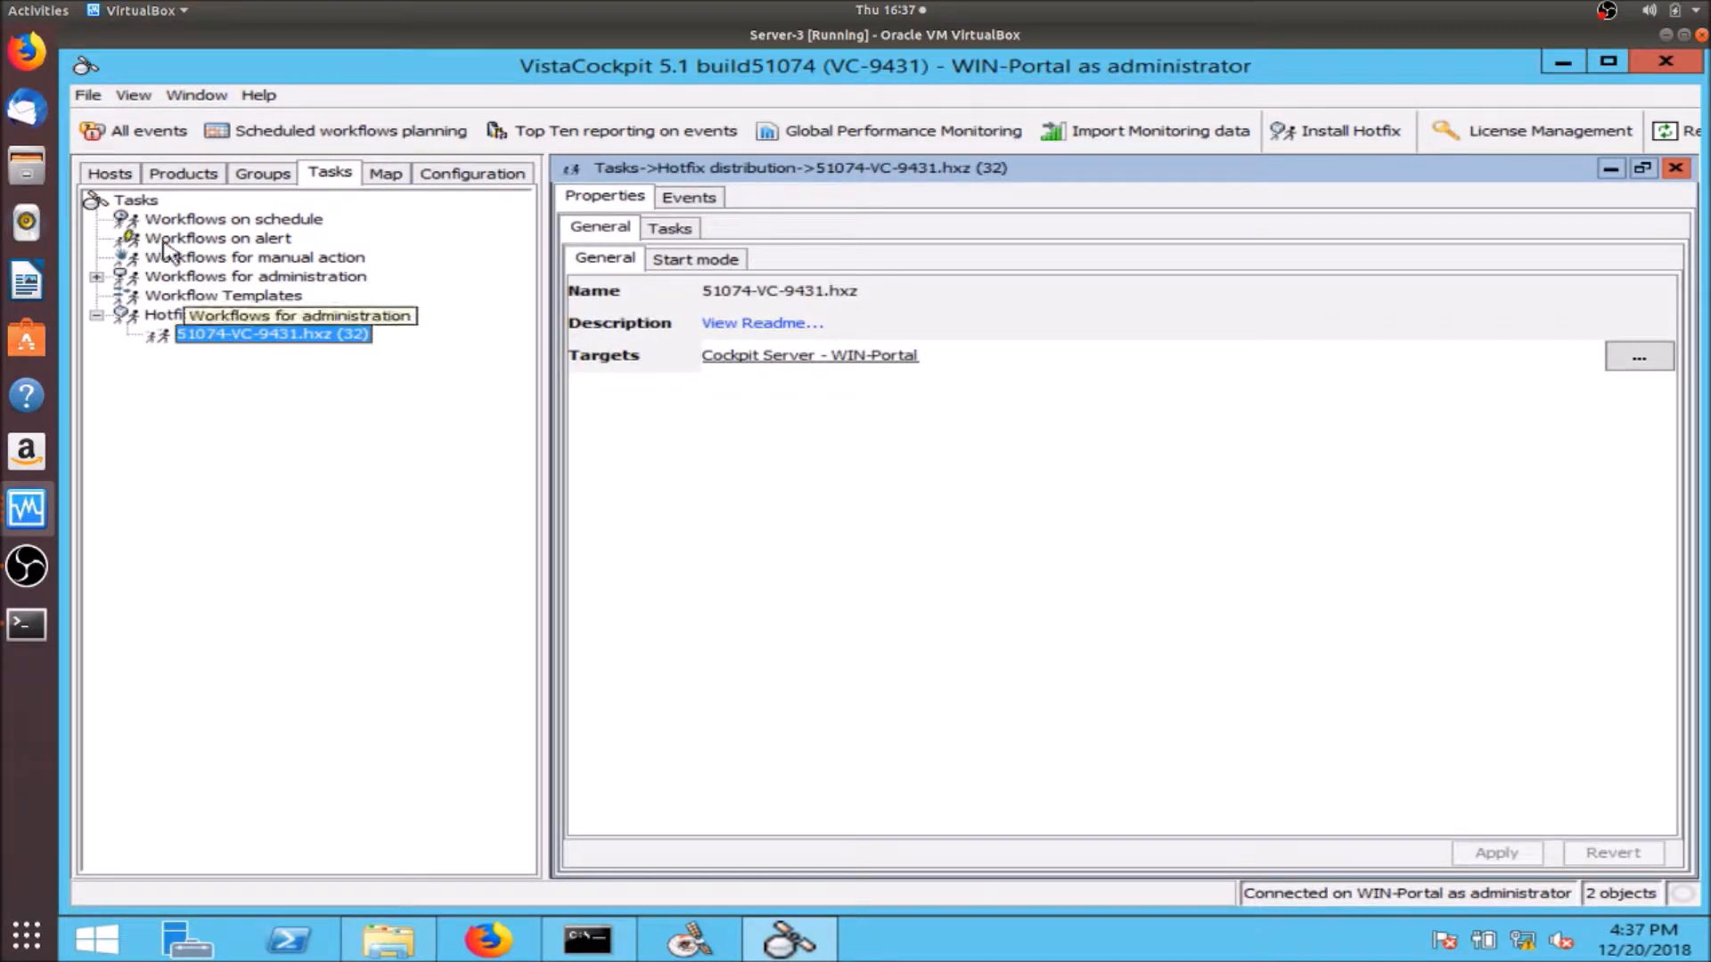
{"action": "left_click", "coordinate": [131, 174]}
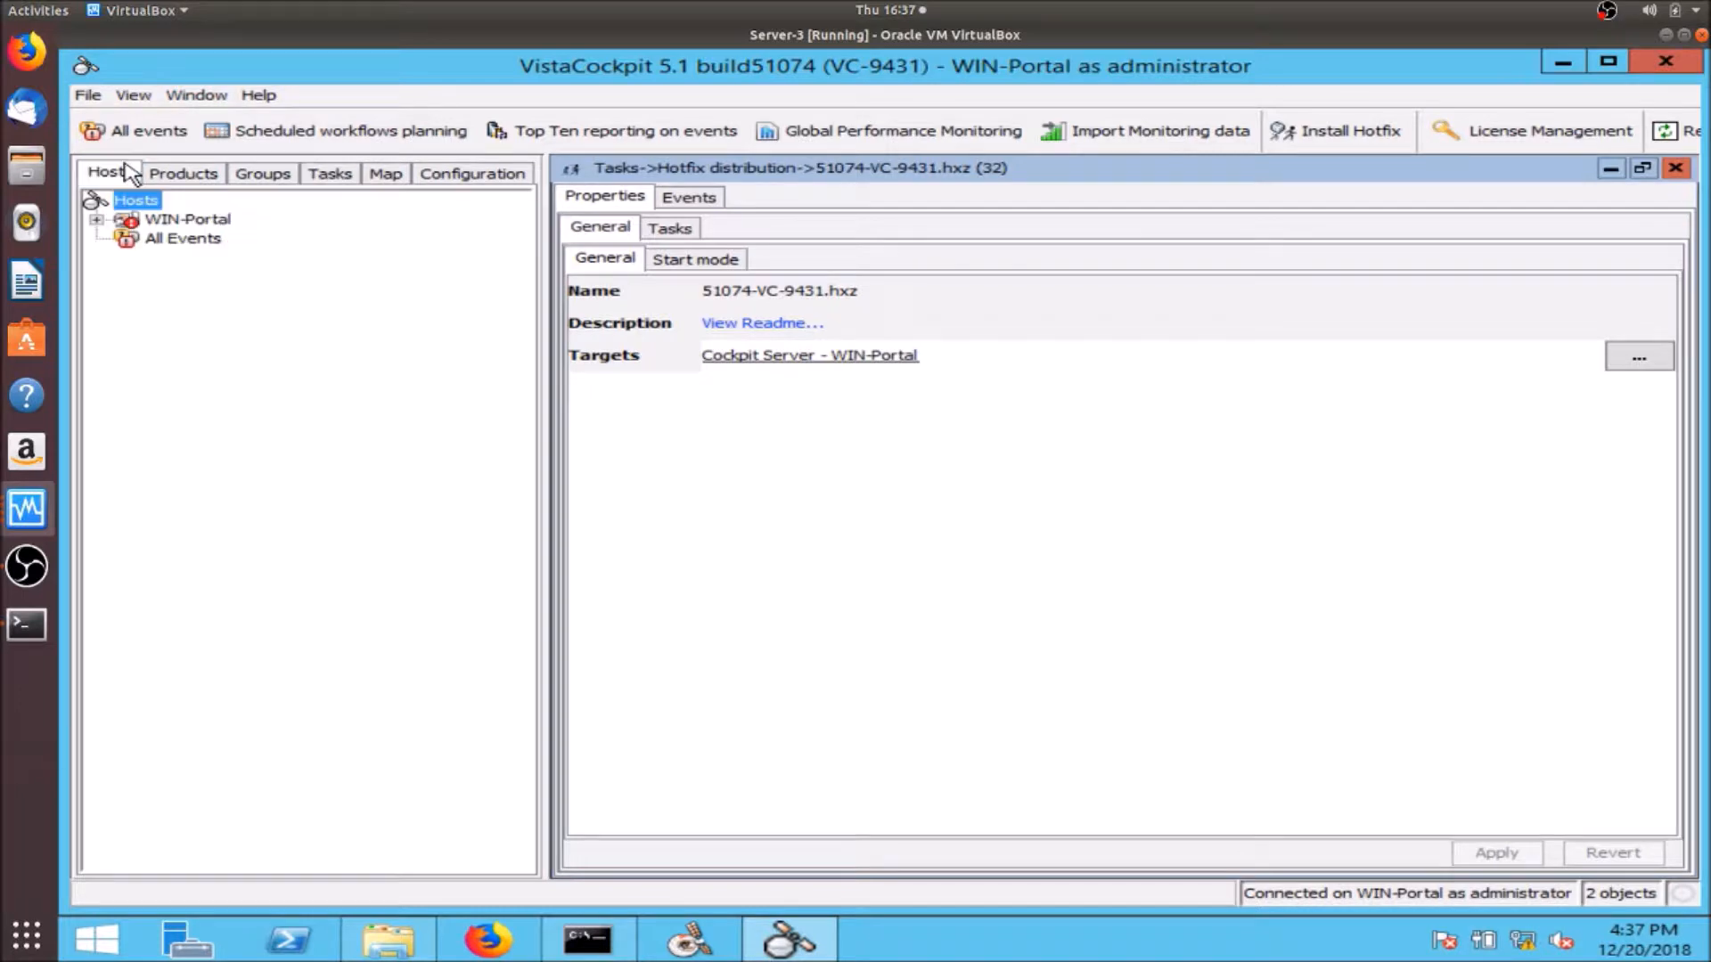
{"action": "left_click", "coordinate": [97, 220]}
{"action": "left_click", "coordinate": [170, 241]}
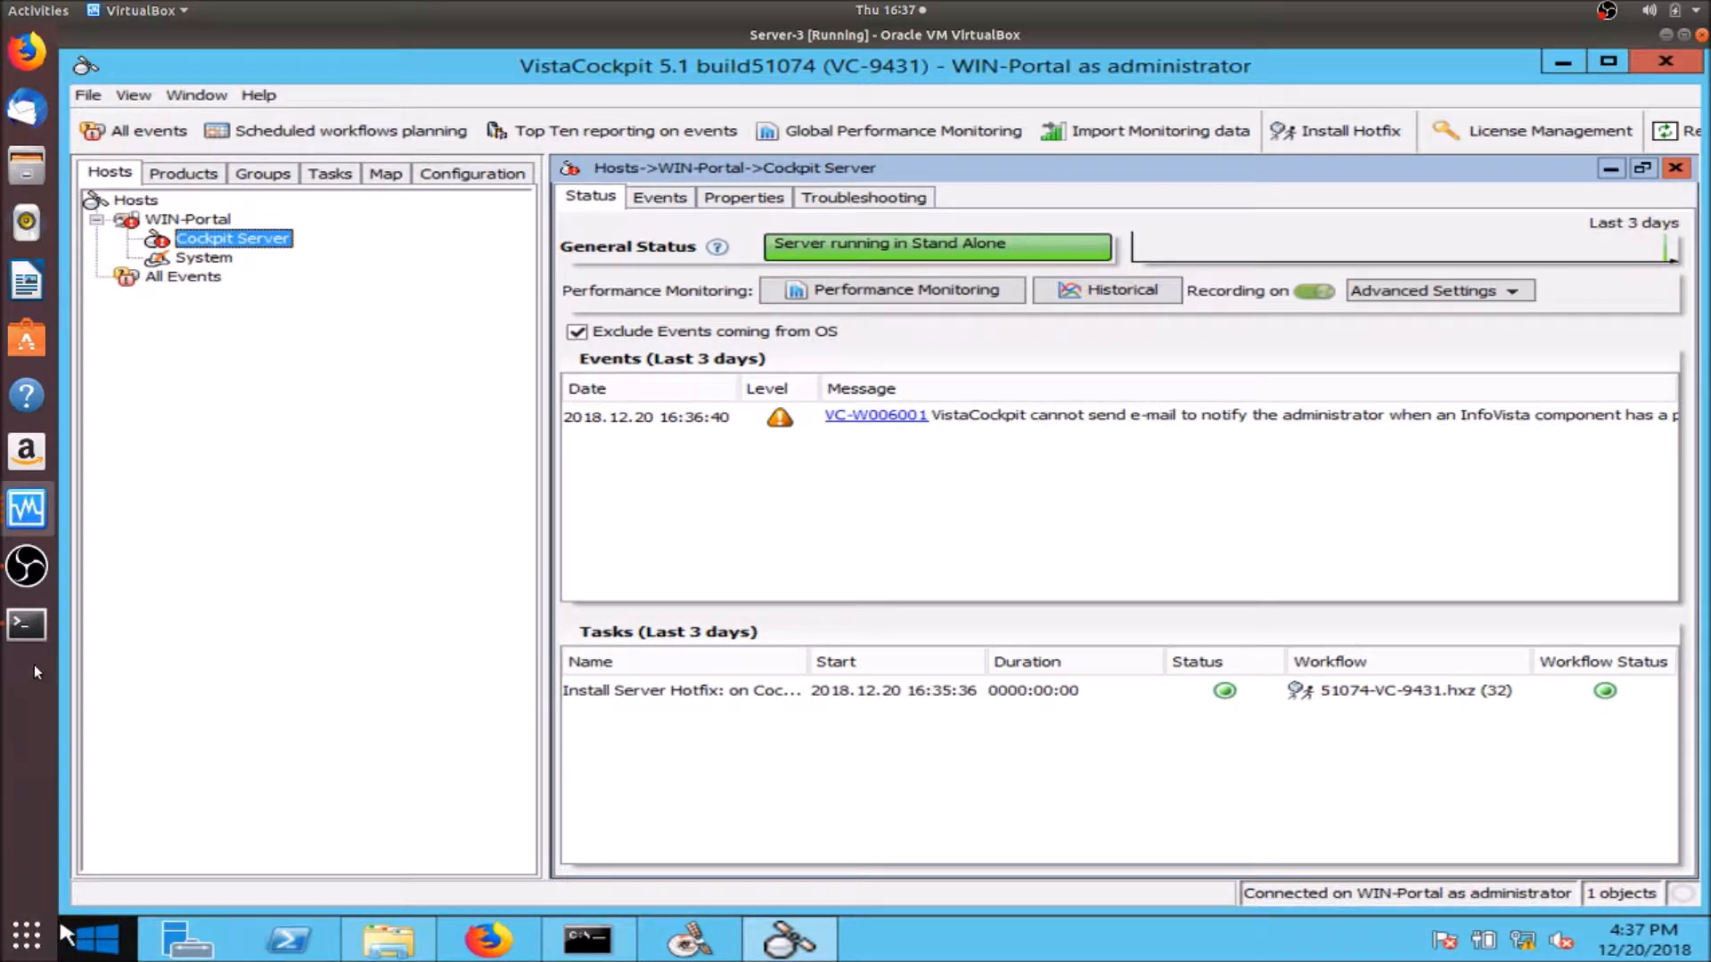
{"action": "left_click", "coordinate": [28, 579]}
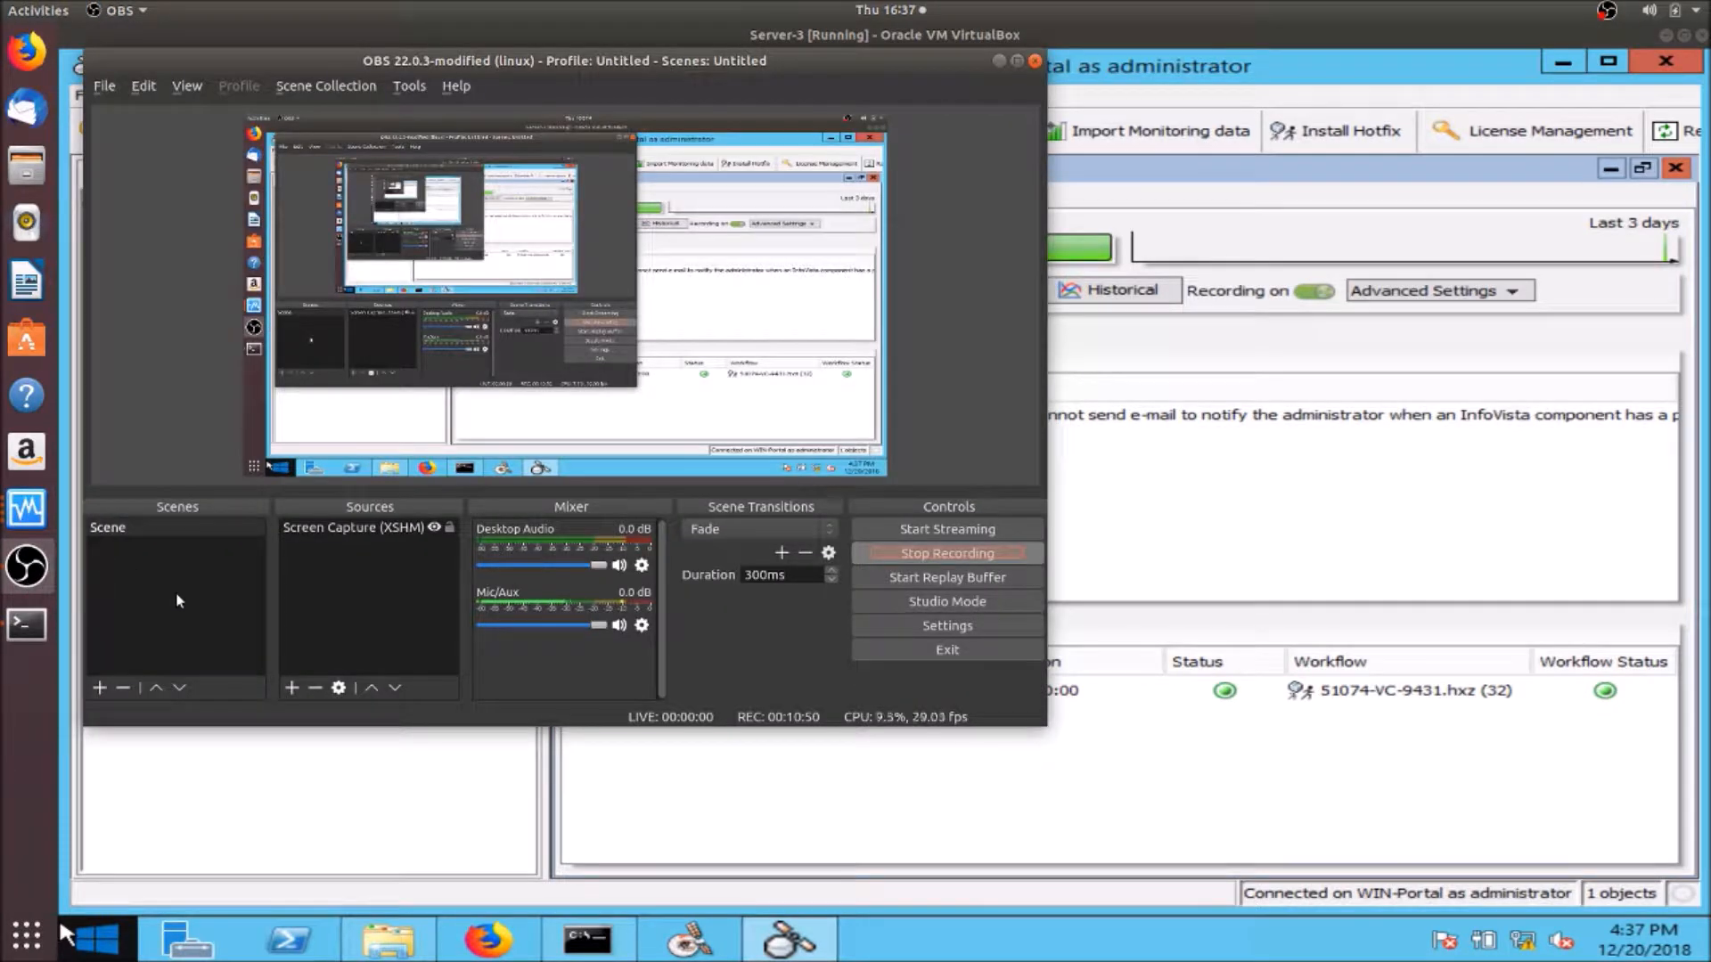
- On Server-1 SALSA, launch ipboss_setup.exe from Downloads\ipboss_v9.3.0 - windows\windows\install
{"action": "left_click", "coordinate": [26, 508]}
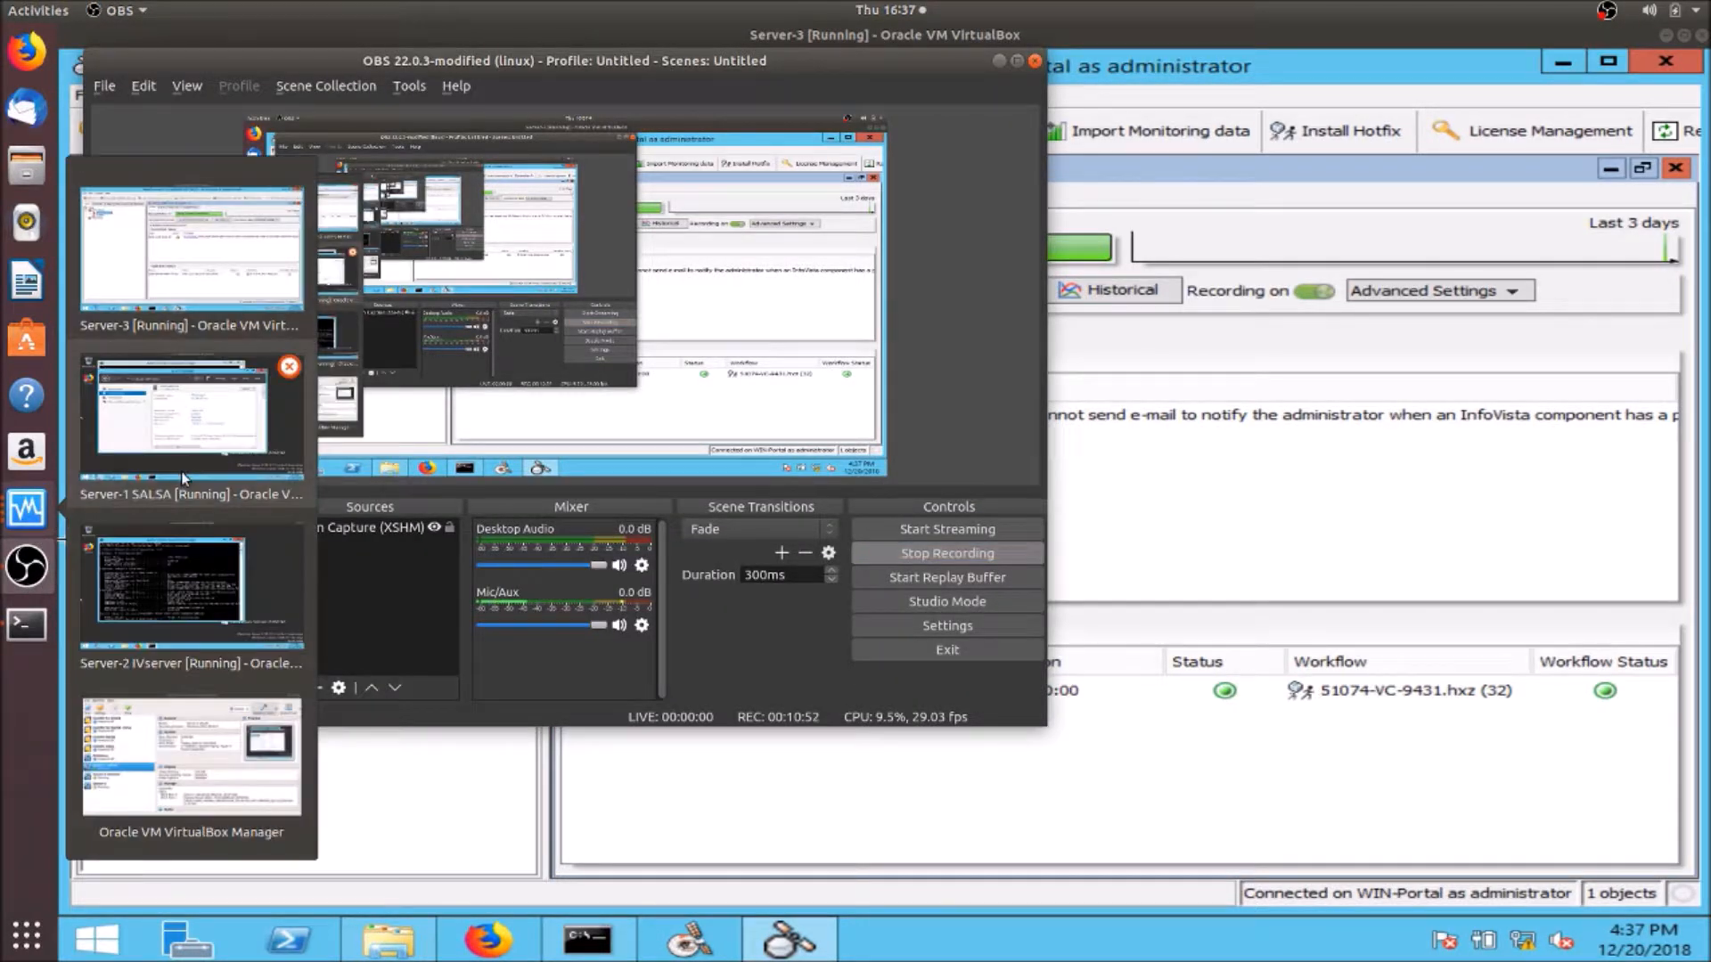
{"action": "left_click", "coordinate": [225, 448]}
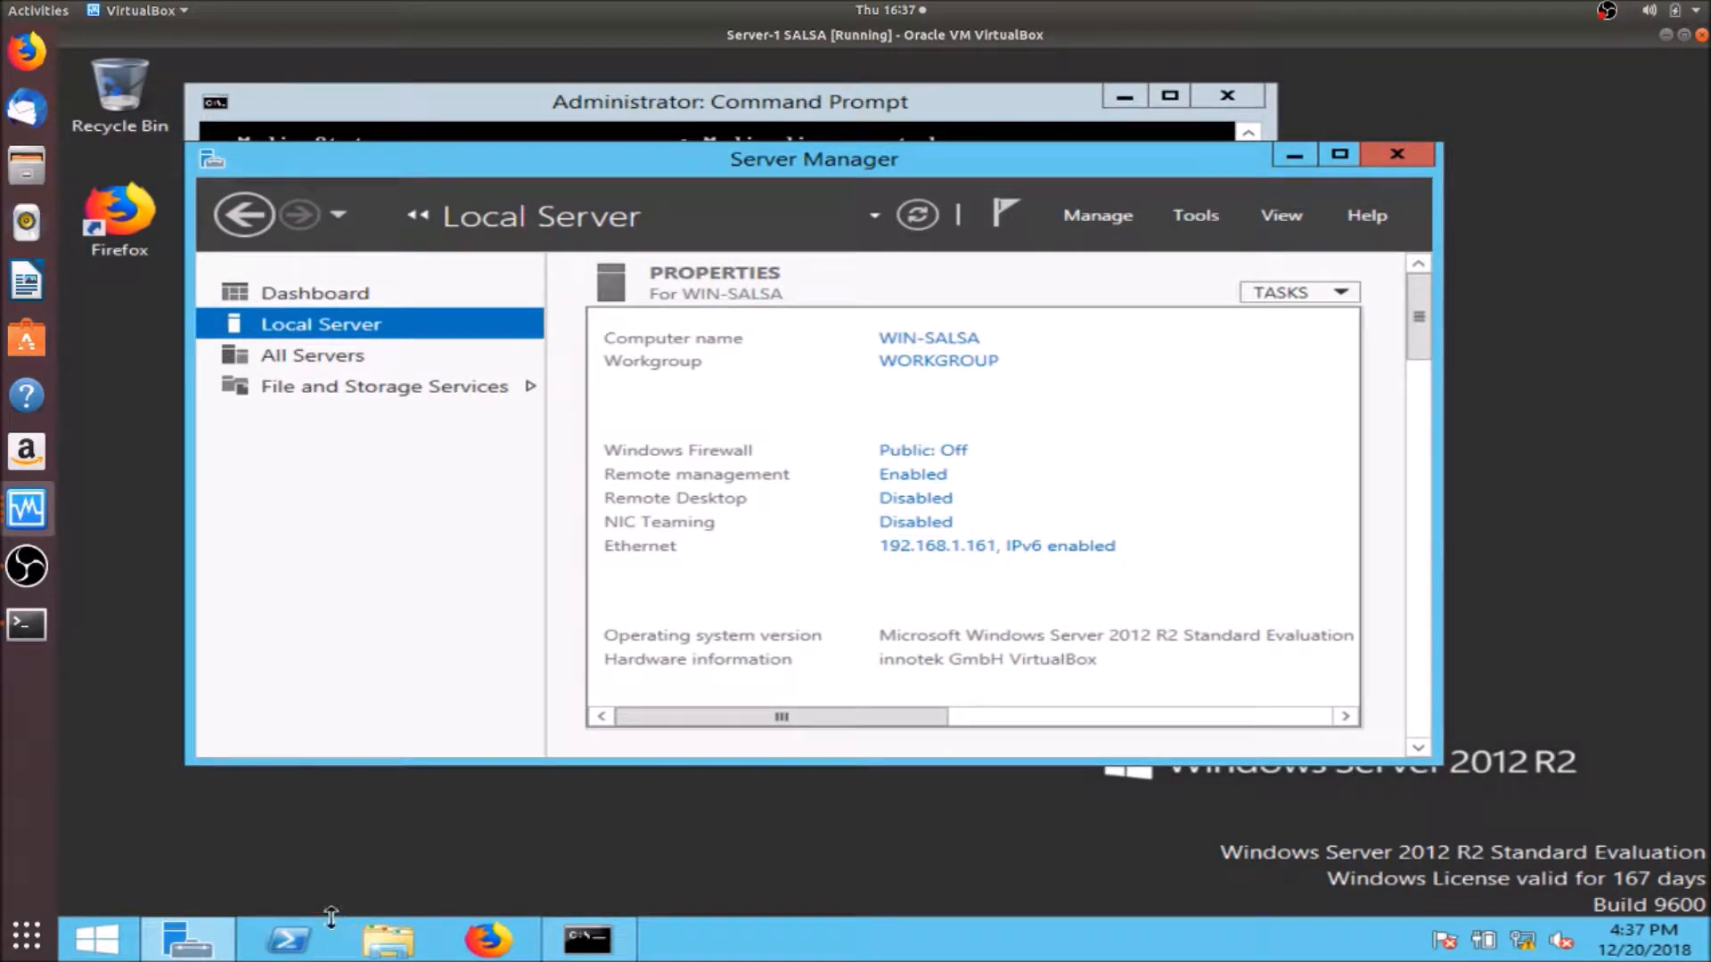
{"action": "left_click", "coordinate": [391, 946]}
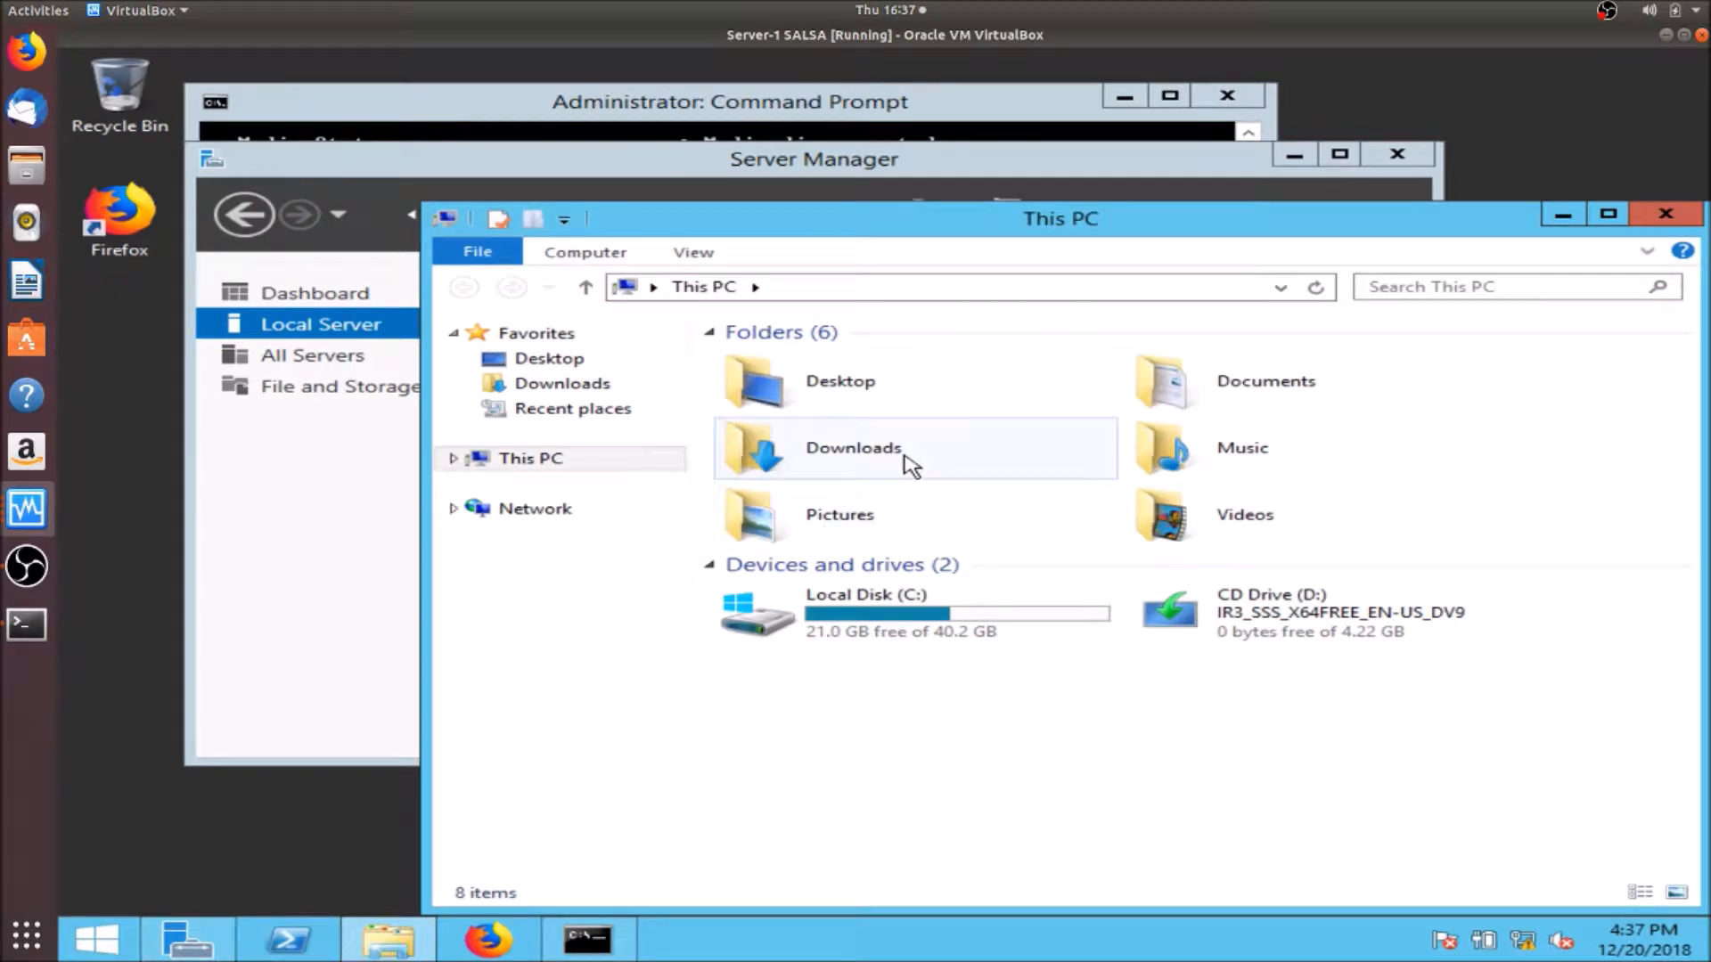
{"action": "left_click", "coordinate": [911, 461]}
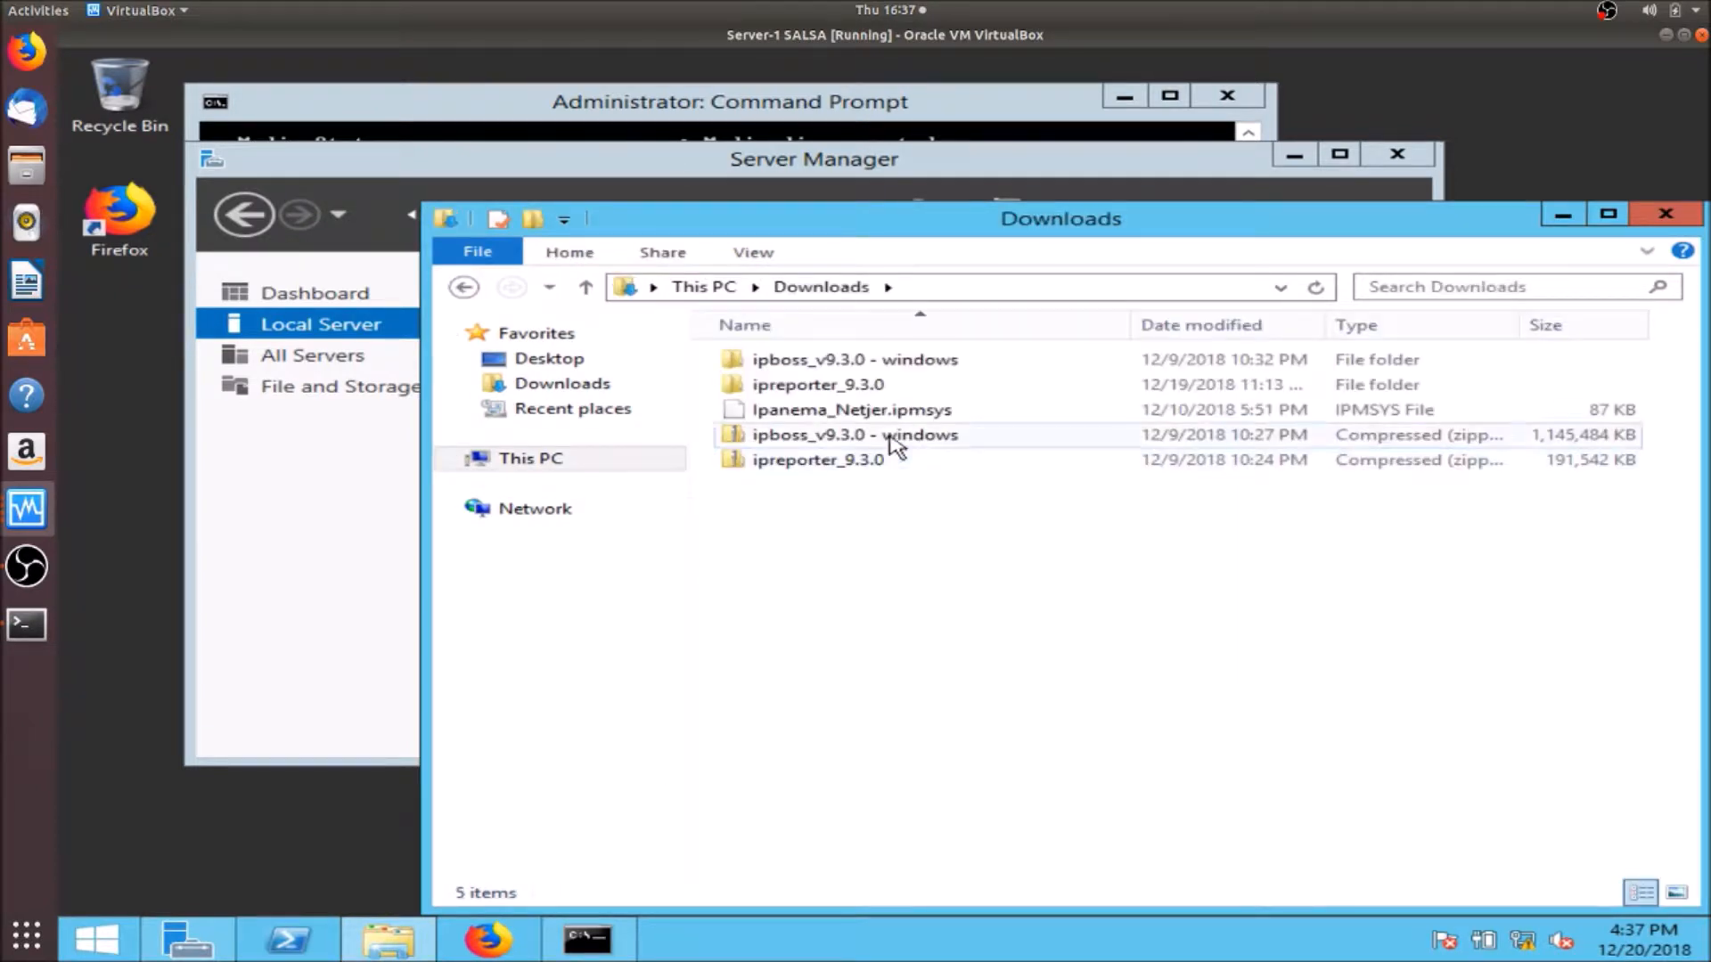
{"action": "double_click", "coordinate": [869, 361]}
{"action": "double_click", "coordinate": [871, 362]}
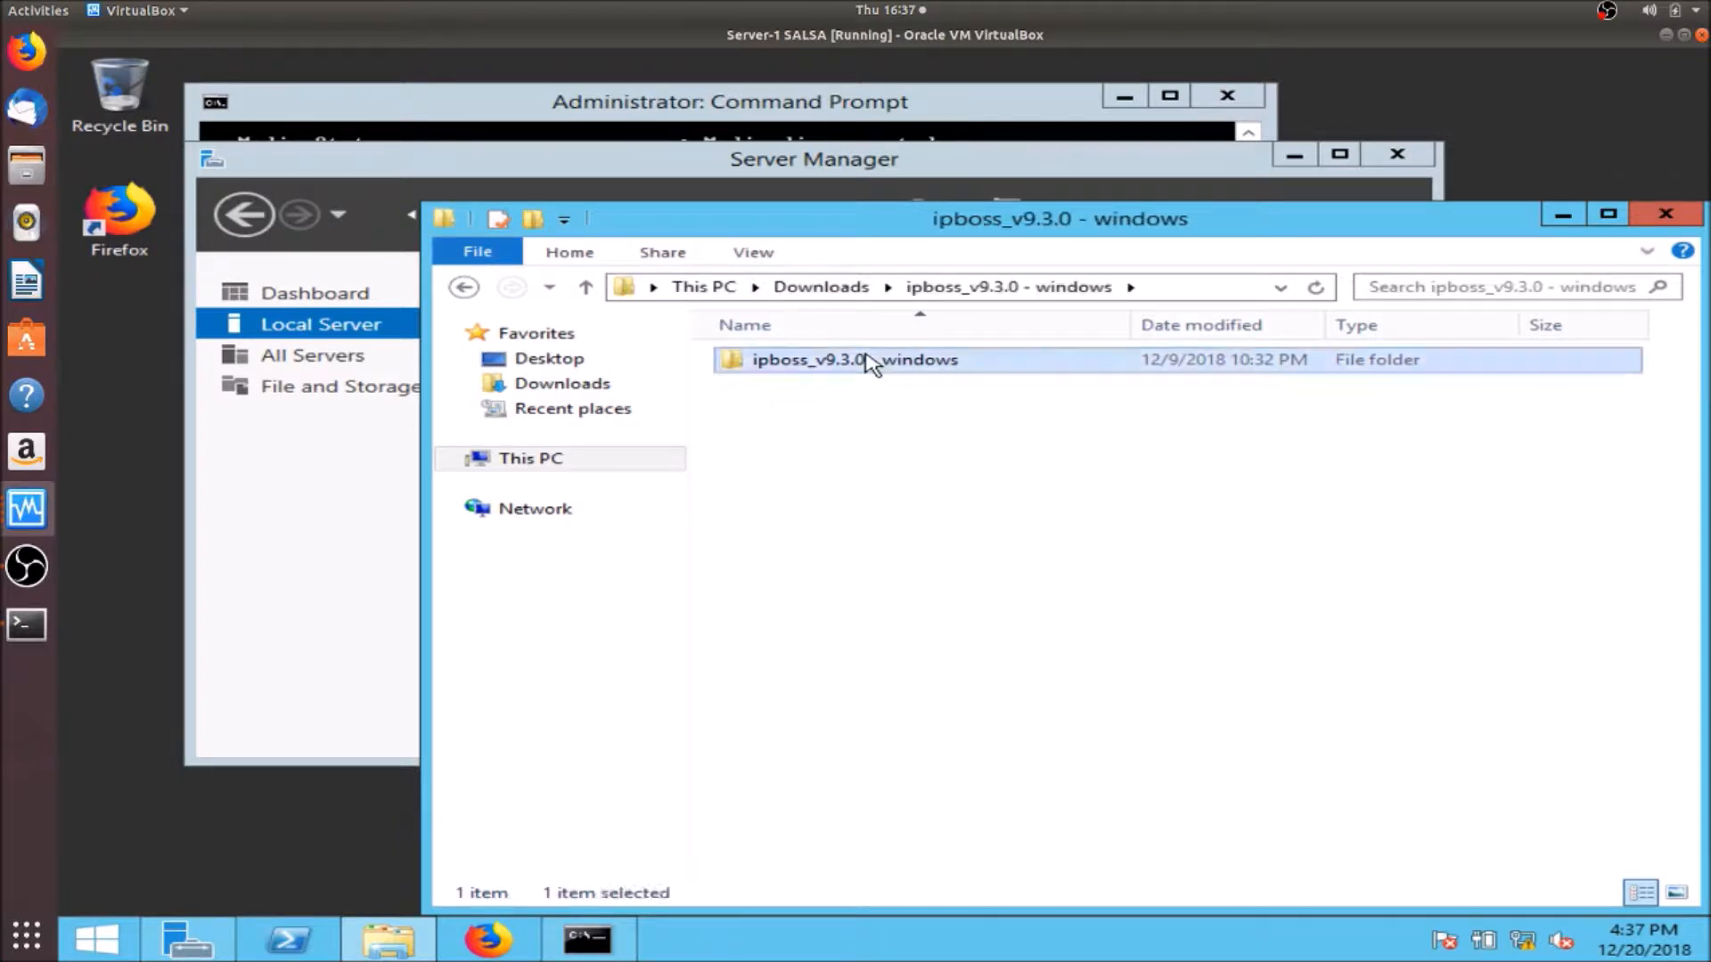
{"action": "double_click", "coordinate": [786, 411]}
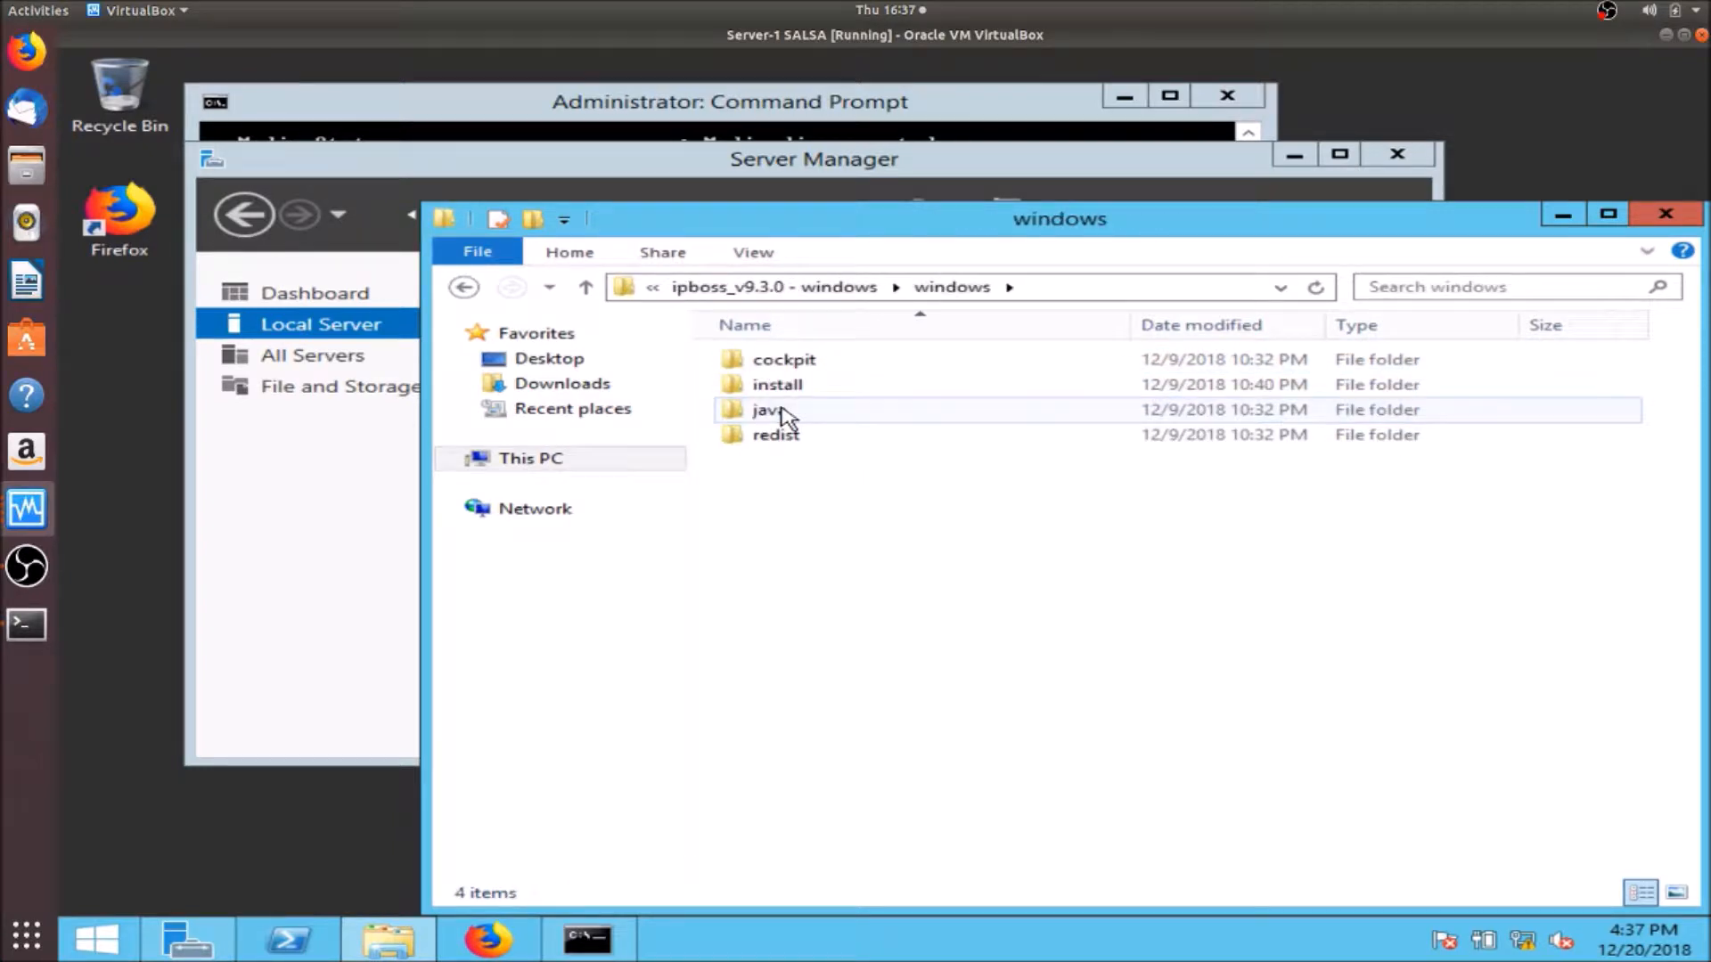
{"action": "double_click", "coordinate": [780, 392]}
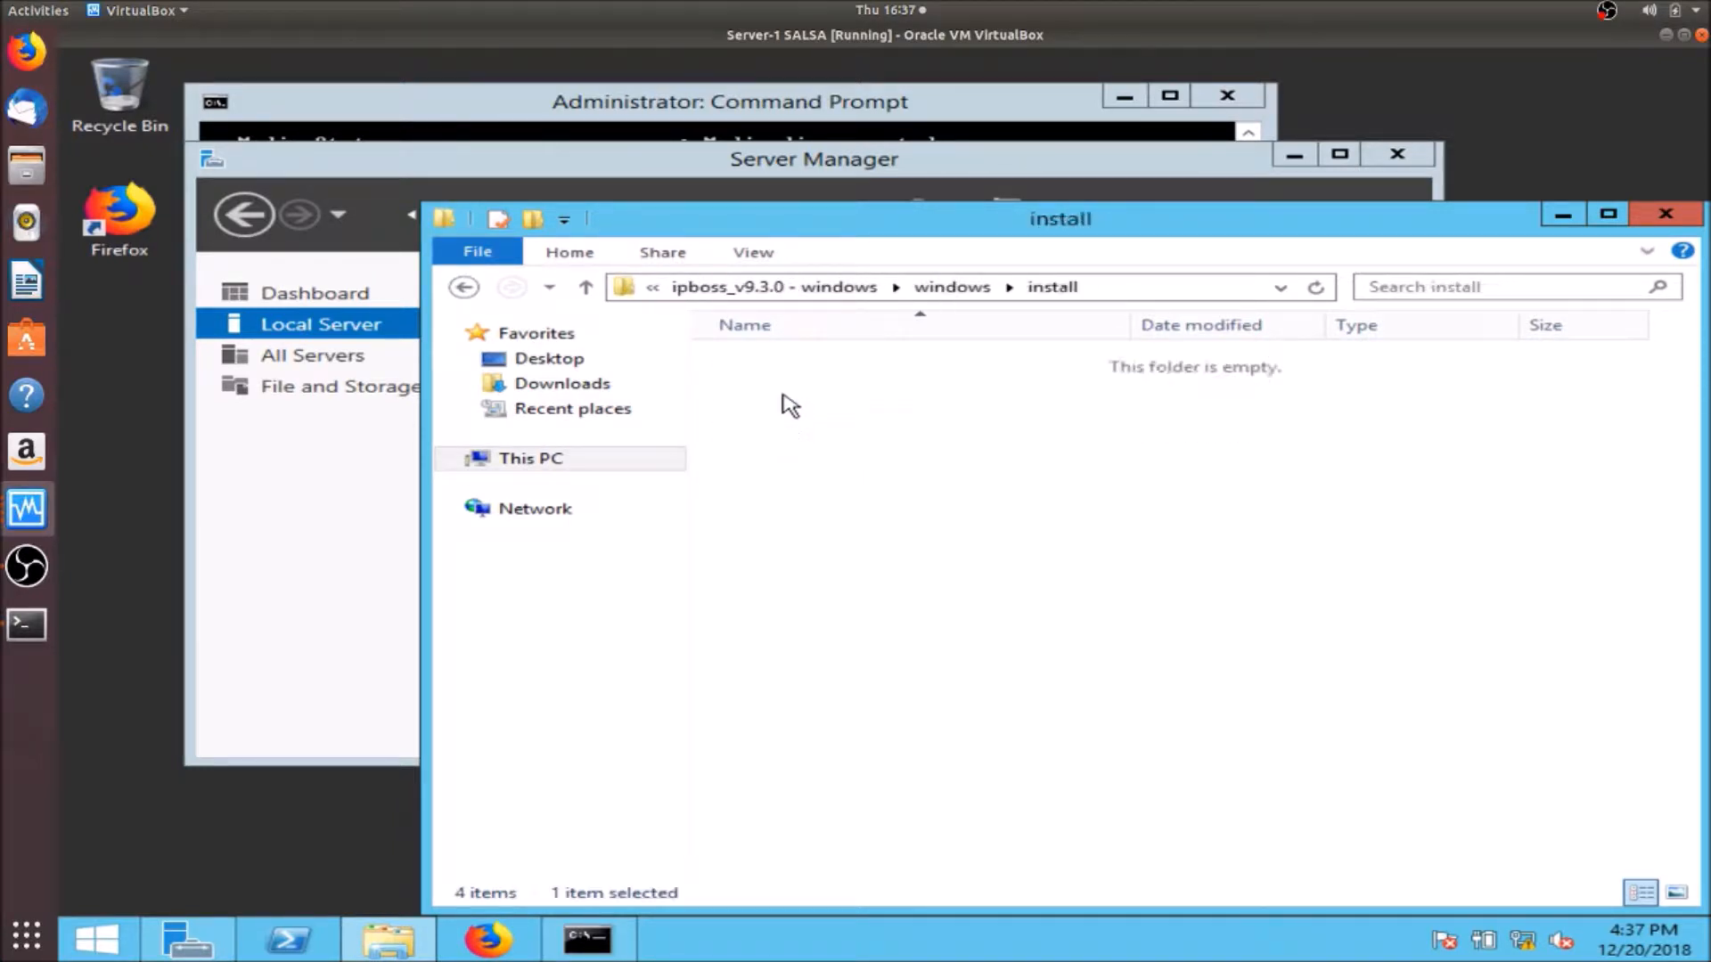
{"action": "double_click", "coordinate": [825, 385]}
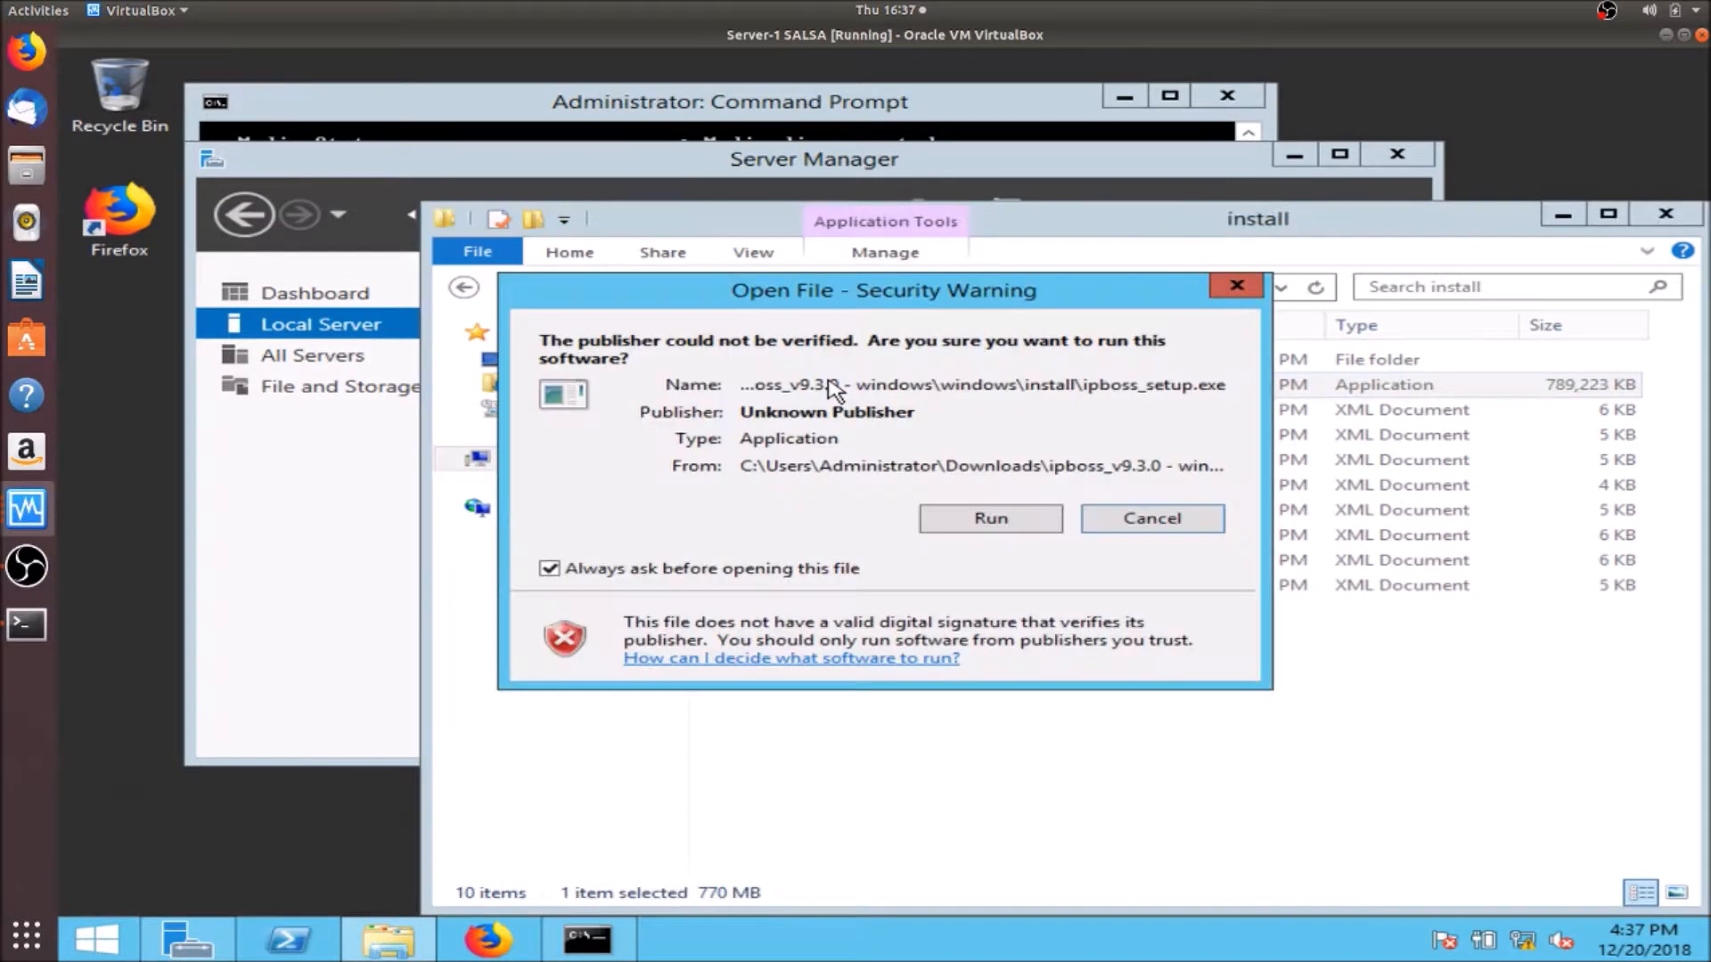
- Run the installer, accept the license, and keep C:\Program Files\salsa with default packs
{"action": "left_click", "coordinate": [942, 517]}
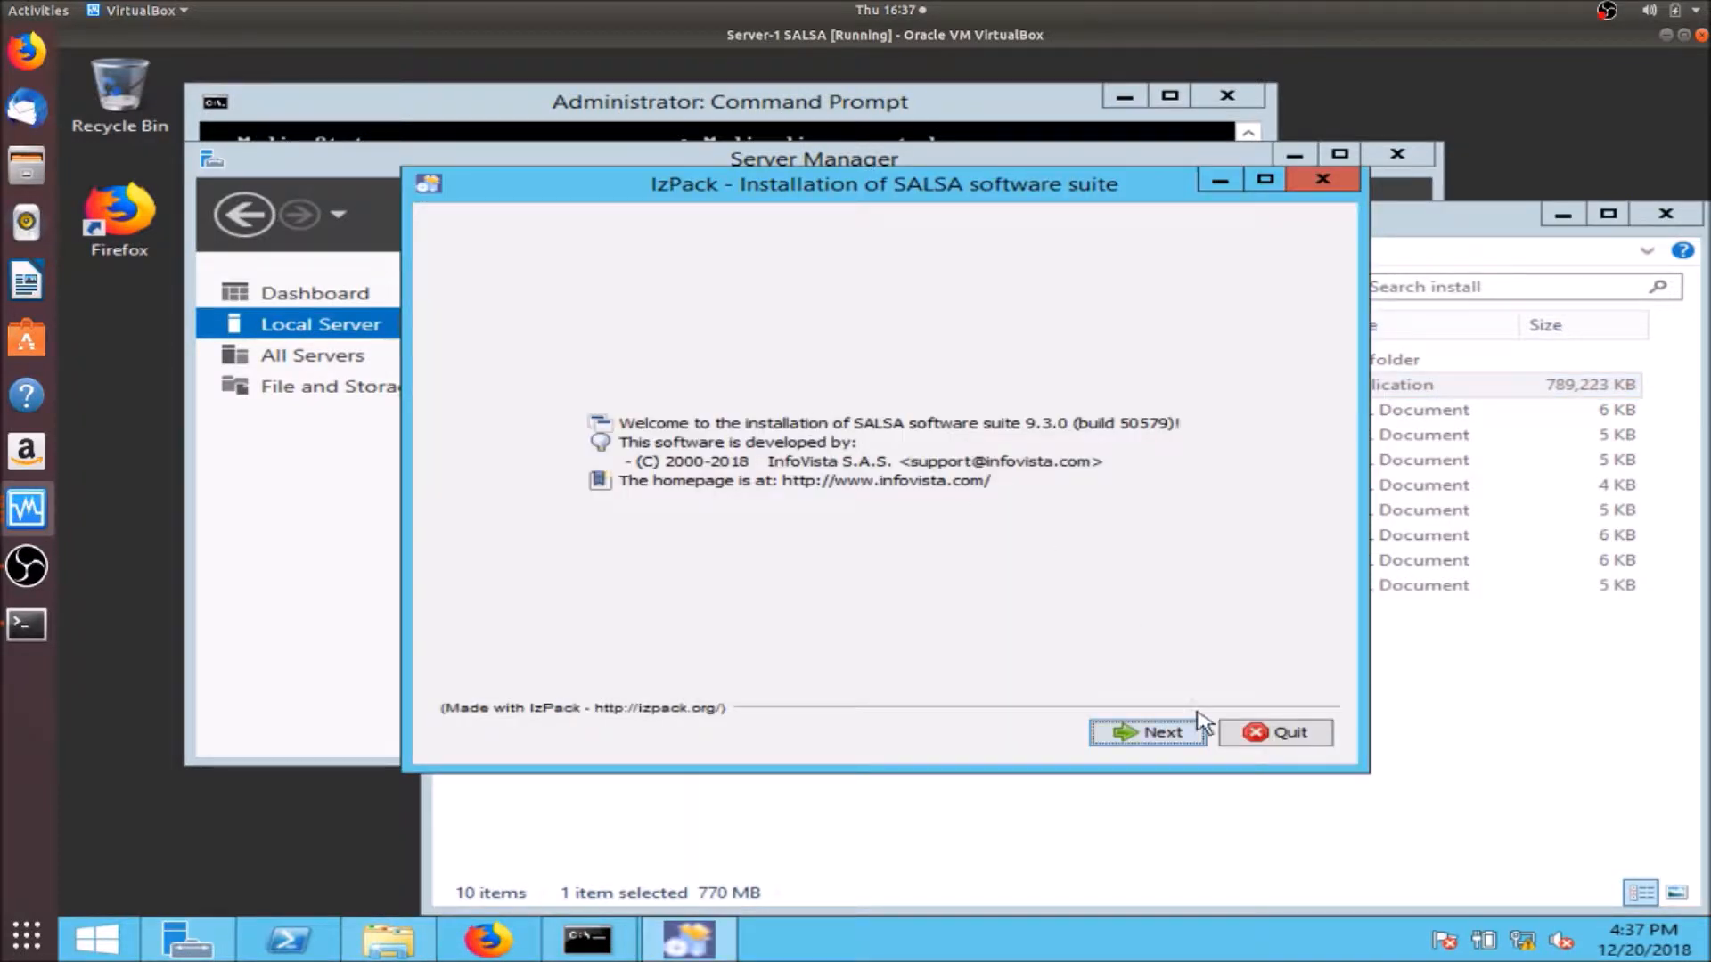
{"action": "left_click", "coordinate": [1169, 732]}
{"action": "left_click", "coordinate": [780, 648]}
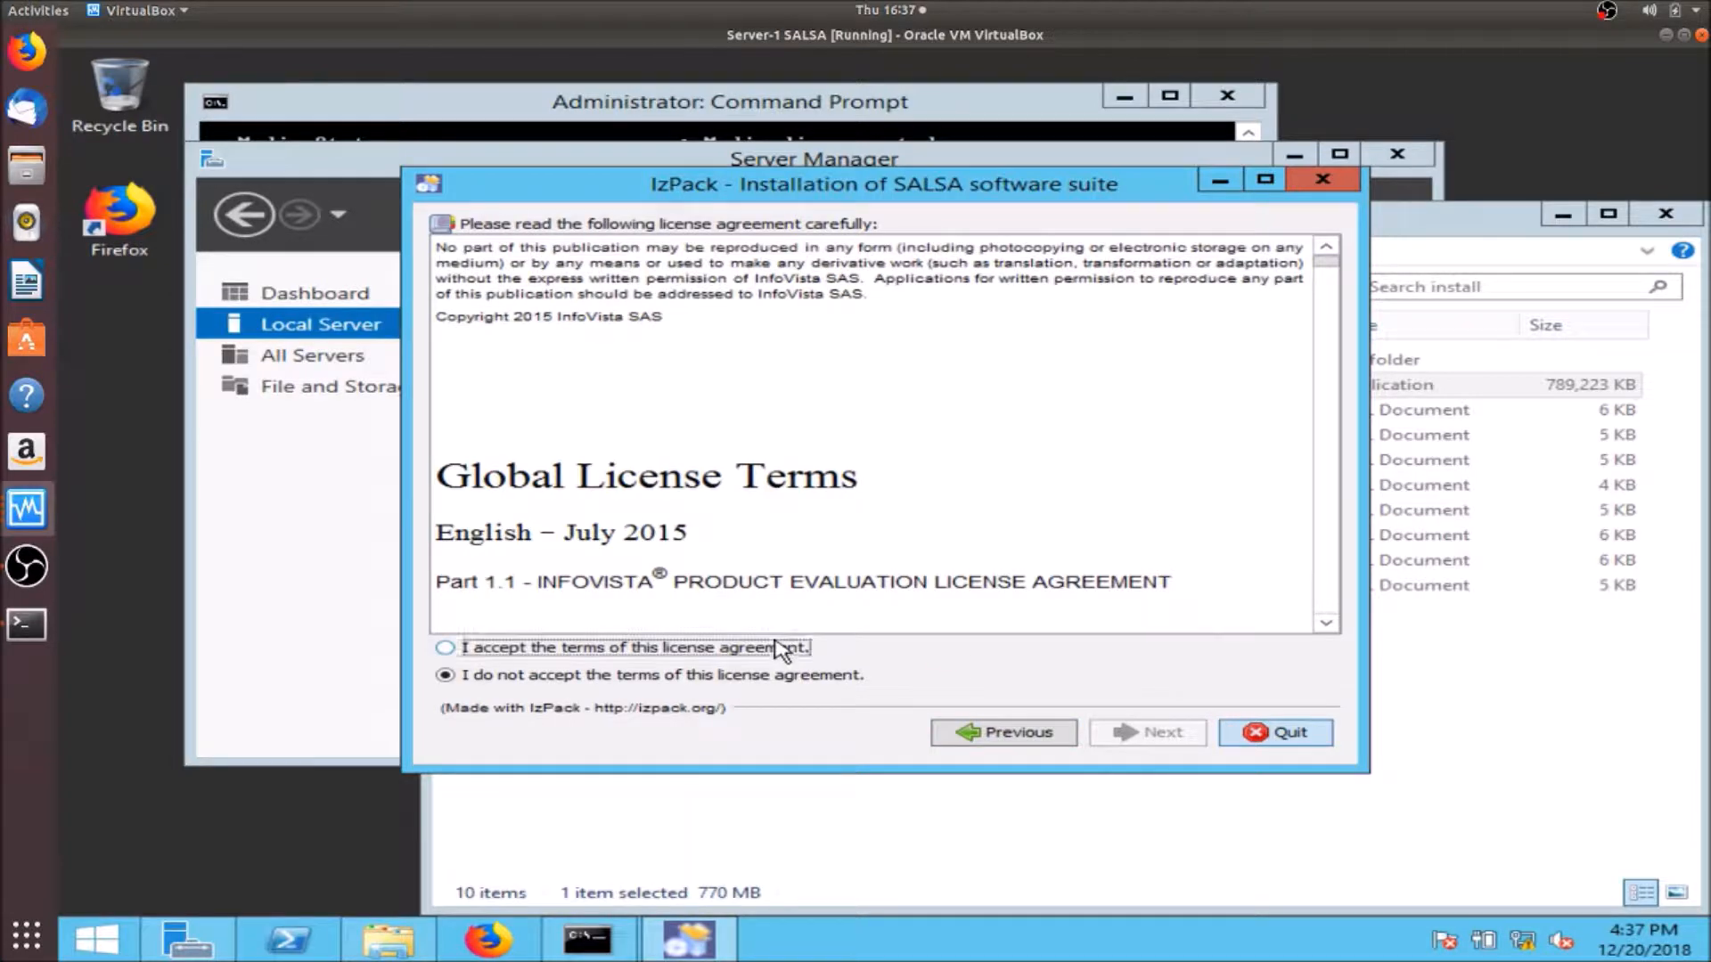
{"action": "left_click", "coordinate": [1170, 728]}
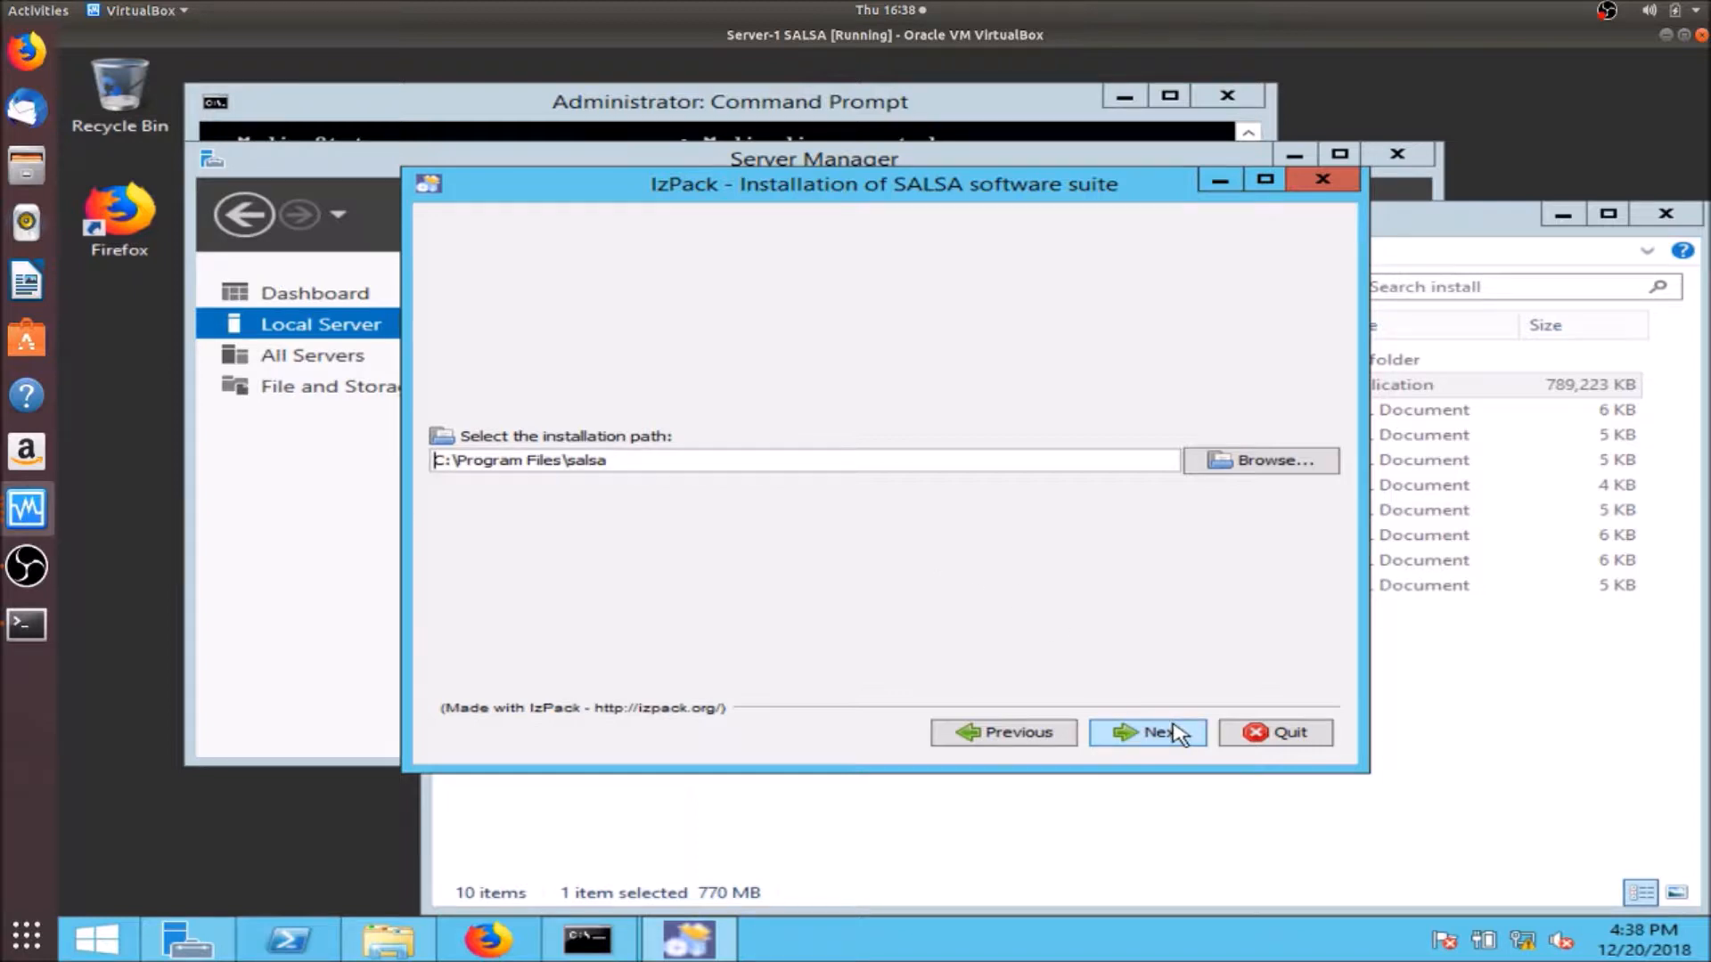
{"action": "left_click", "coordinate": [1176, 733]}
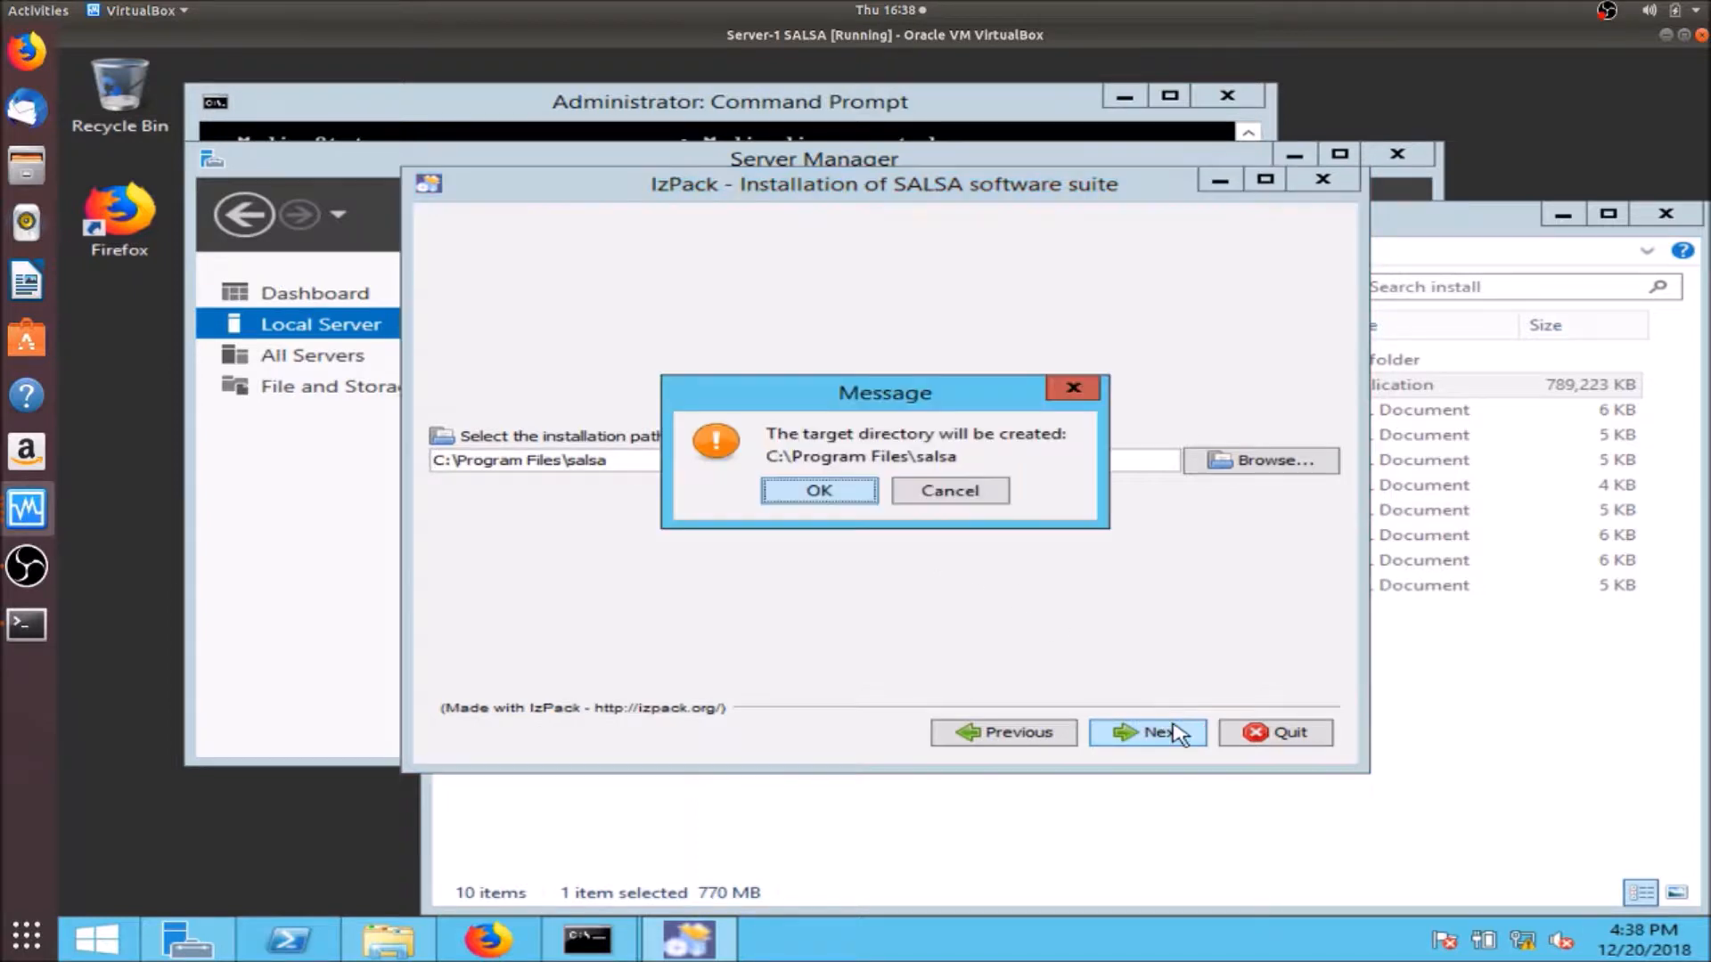
{"action": "left_click", "coordinate": [792, 493]}
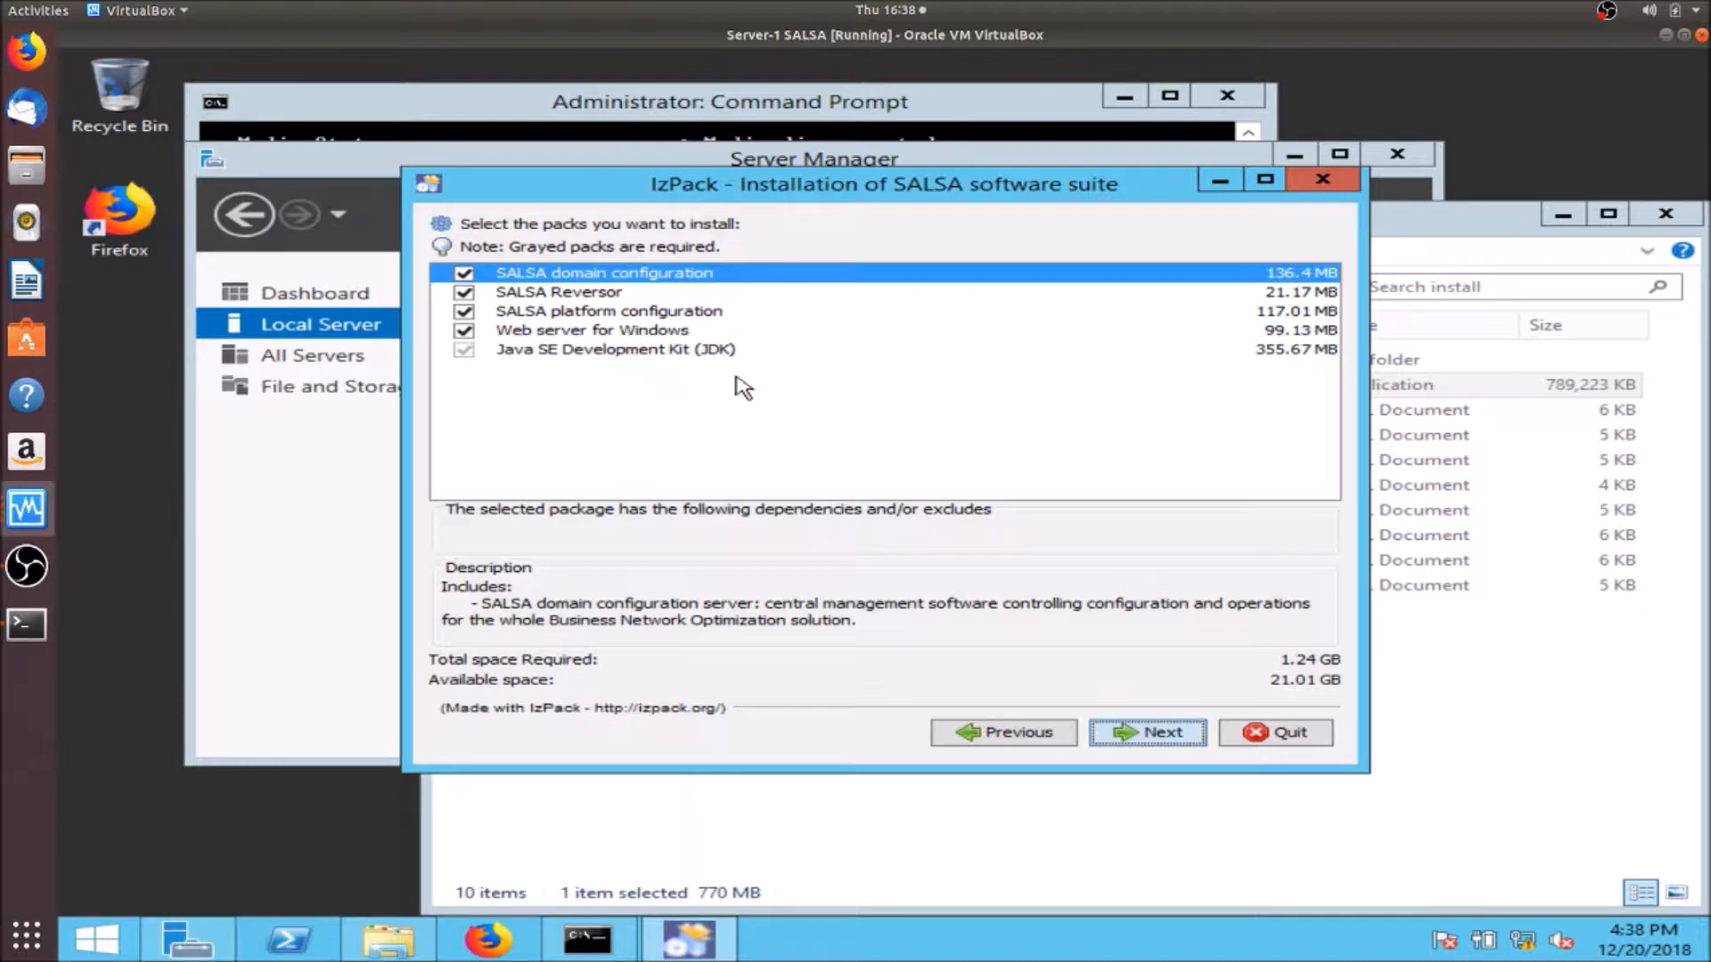
{"action": "left_click", "coordinate": [1161, 732]}
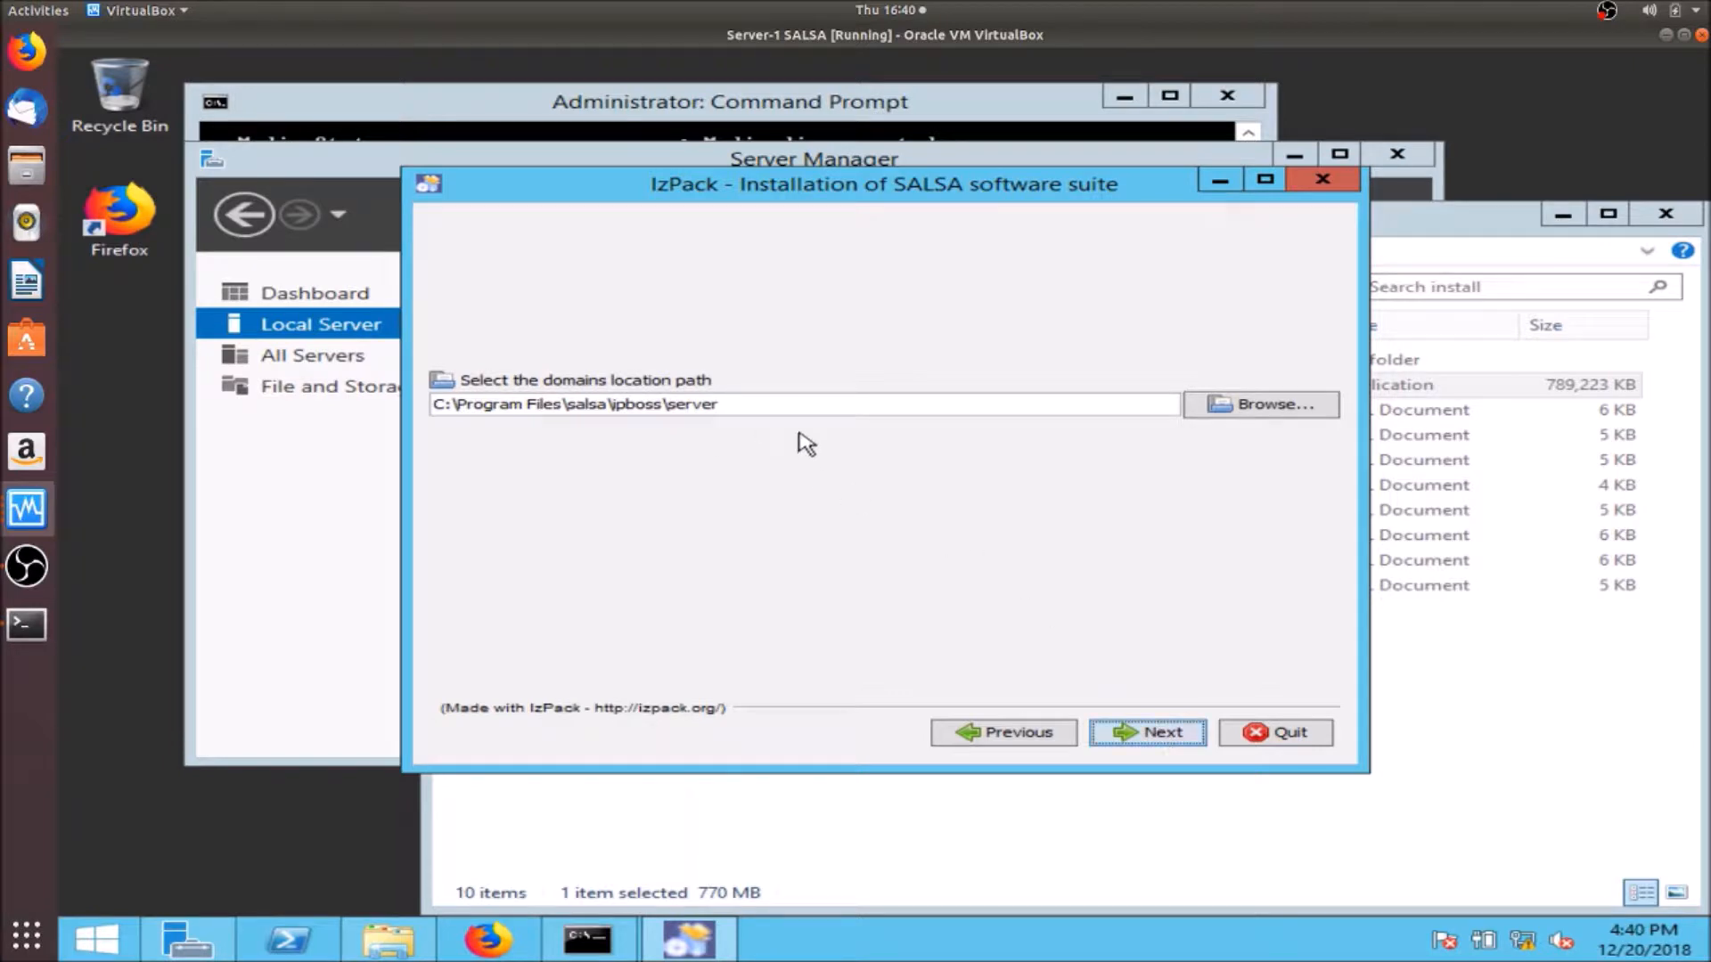
- Keep the default domains path, TCP ports, administrator account and database password settings
{"action": "left_click", "coordinate": [1139, 735]}
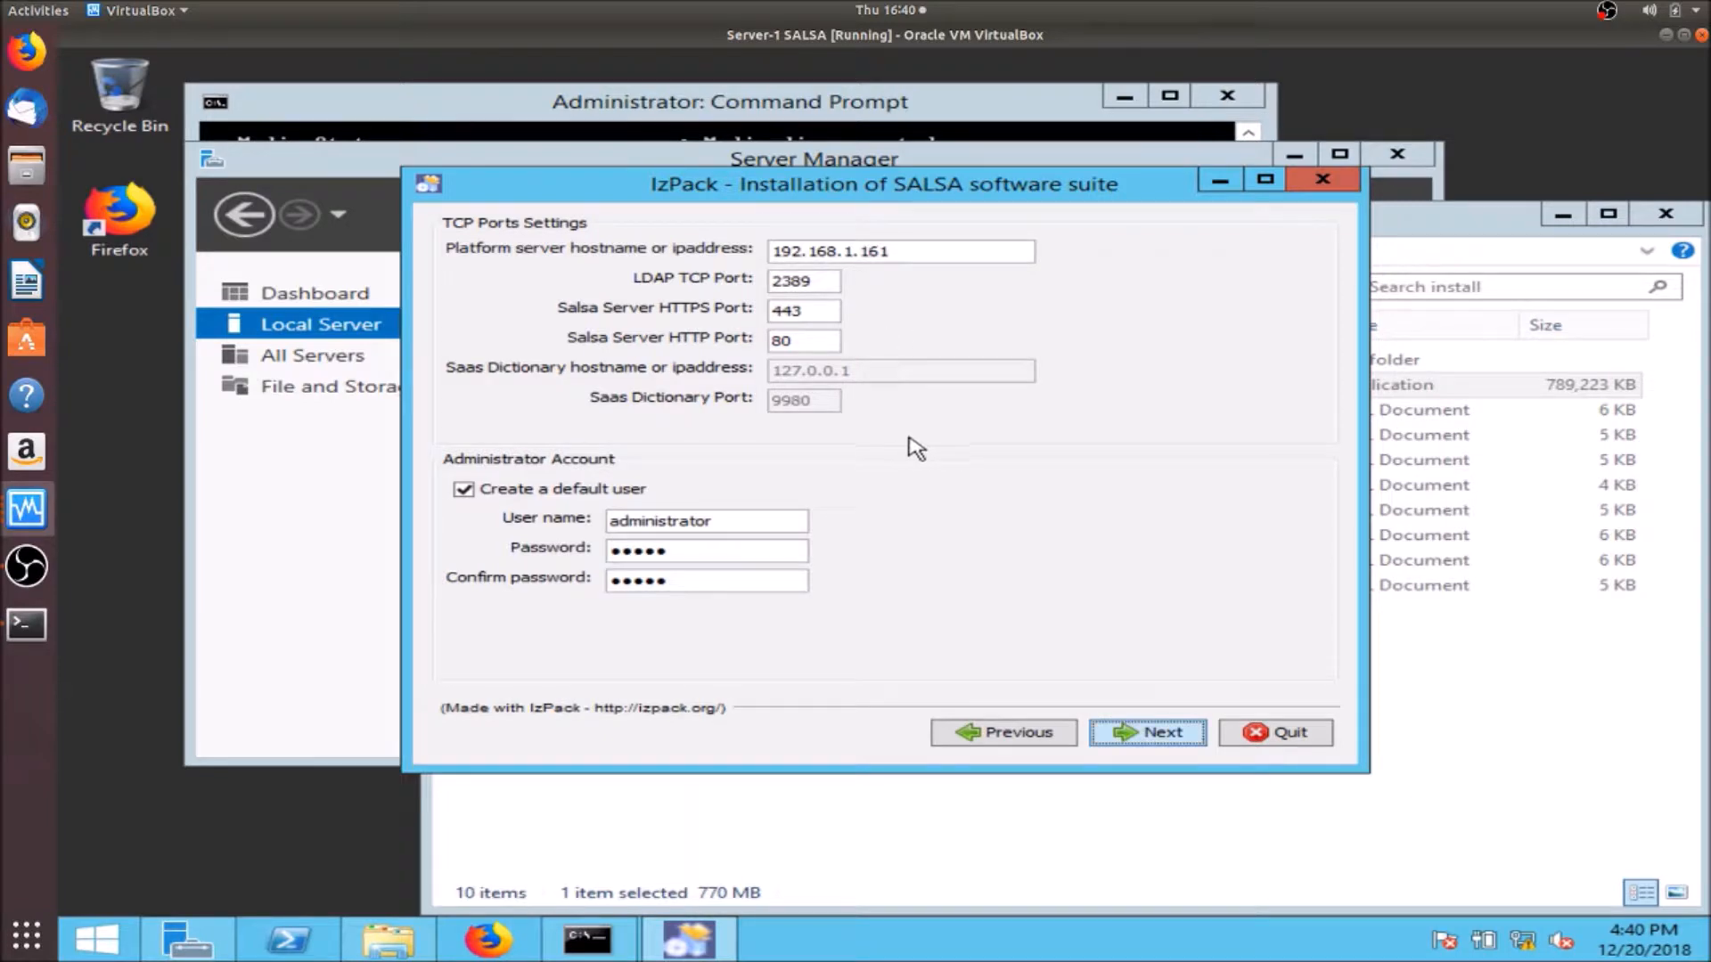
{"action": "left_click", "coordinate": [793, 319]}
{"action": "double_click", "coordinate": [793, 318]}
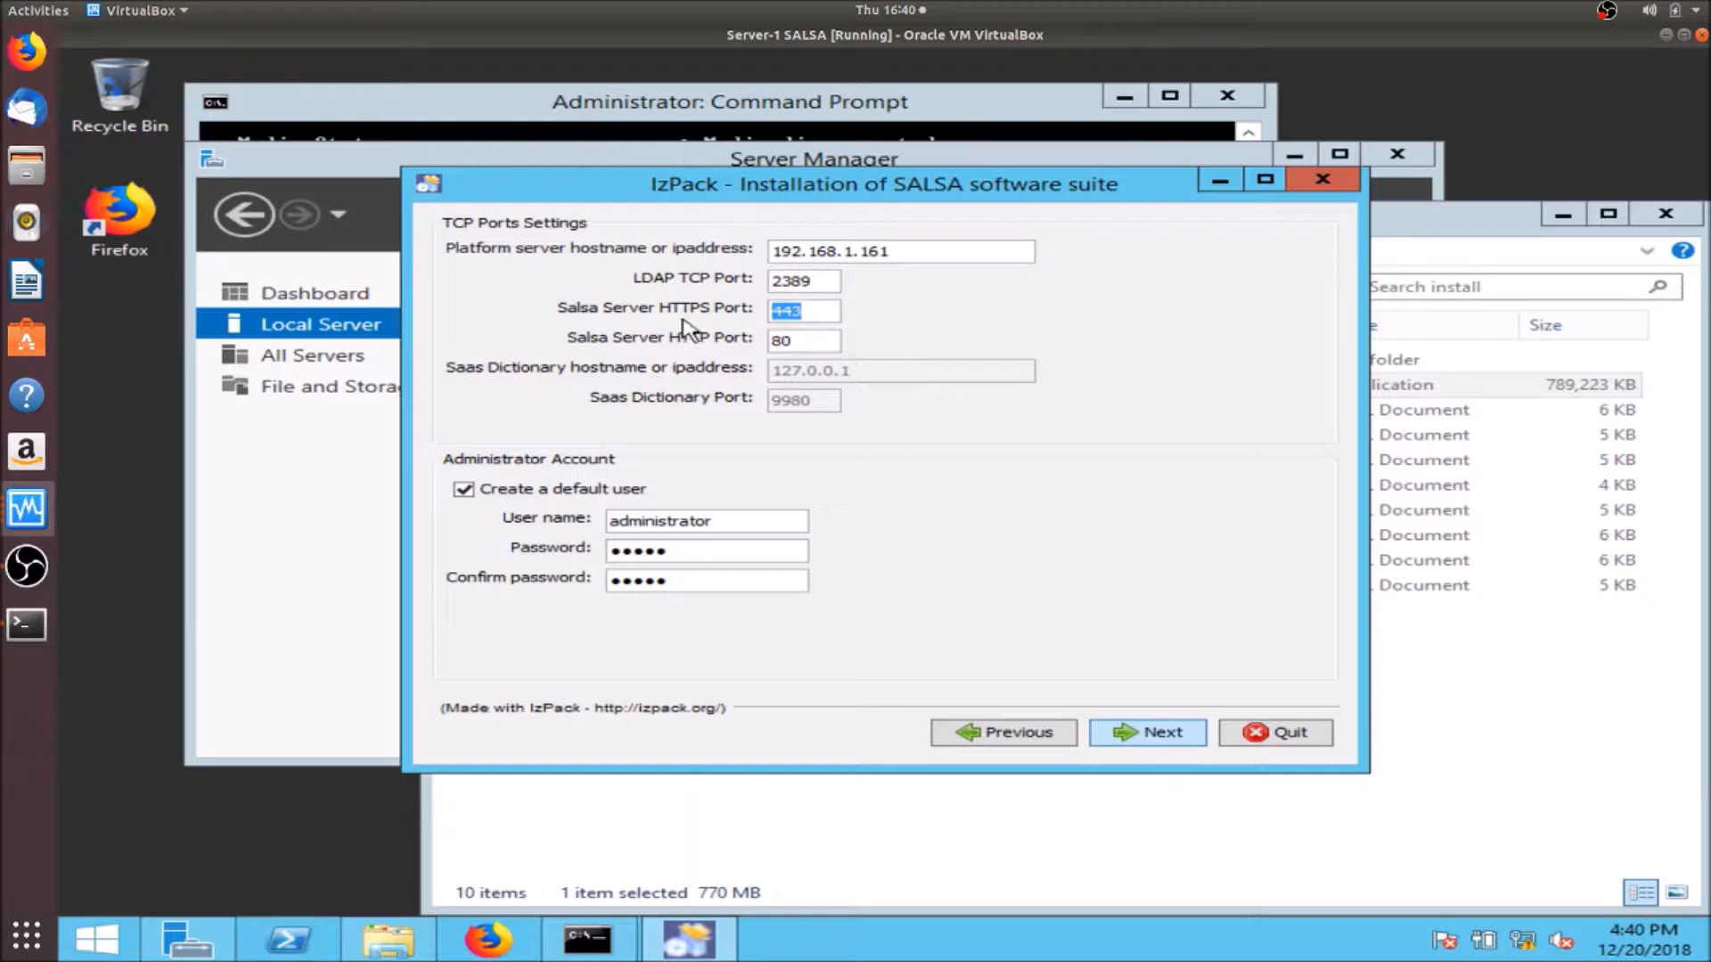
{"action": "left_click", "coordinate": [685, 524]}
{"action": "left_click", "coordinate": [1130, 734]}
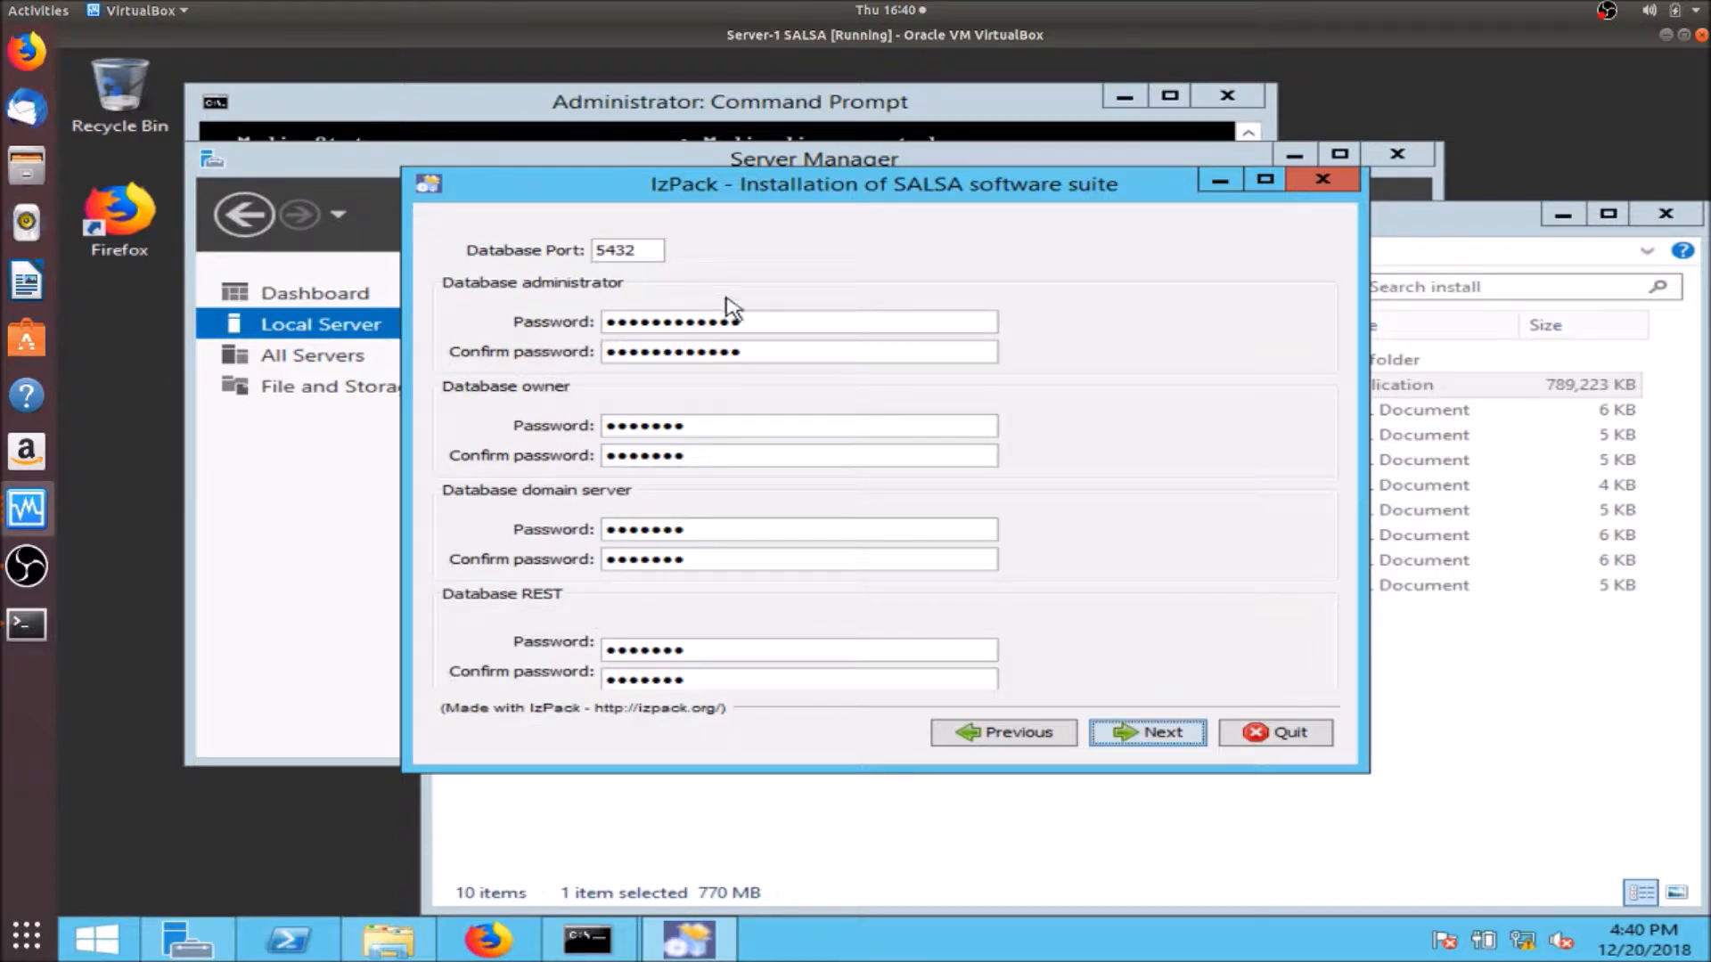
{"action": "left_click", "coordinate": [1151, 727]}
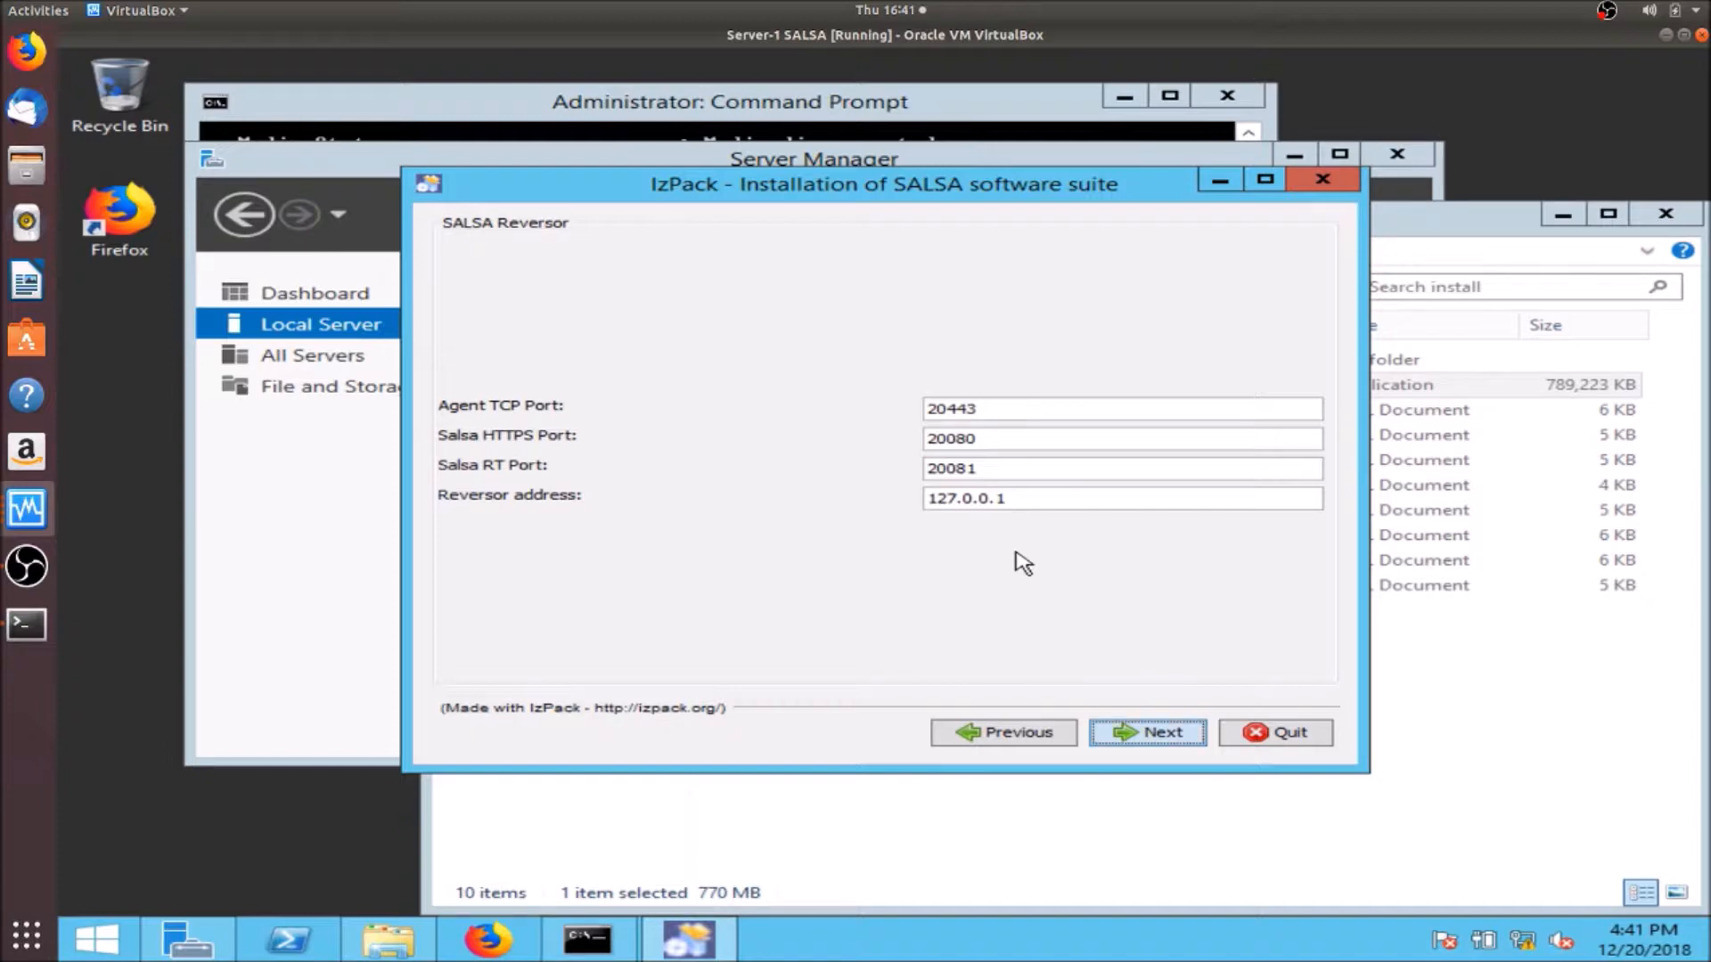
- Keep Reversor ports 20443, 20080, 20081 and set the VistaCockpit Agent hostname to 192.168.1.163
{"action": "left_click", "coordinate": [987, 408]}
{"action": "left_click", "coordinate": [1154, 734]}
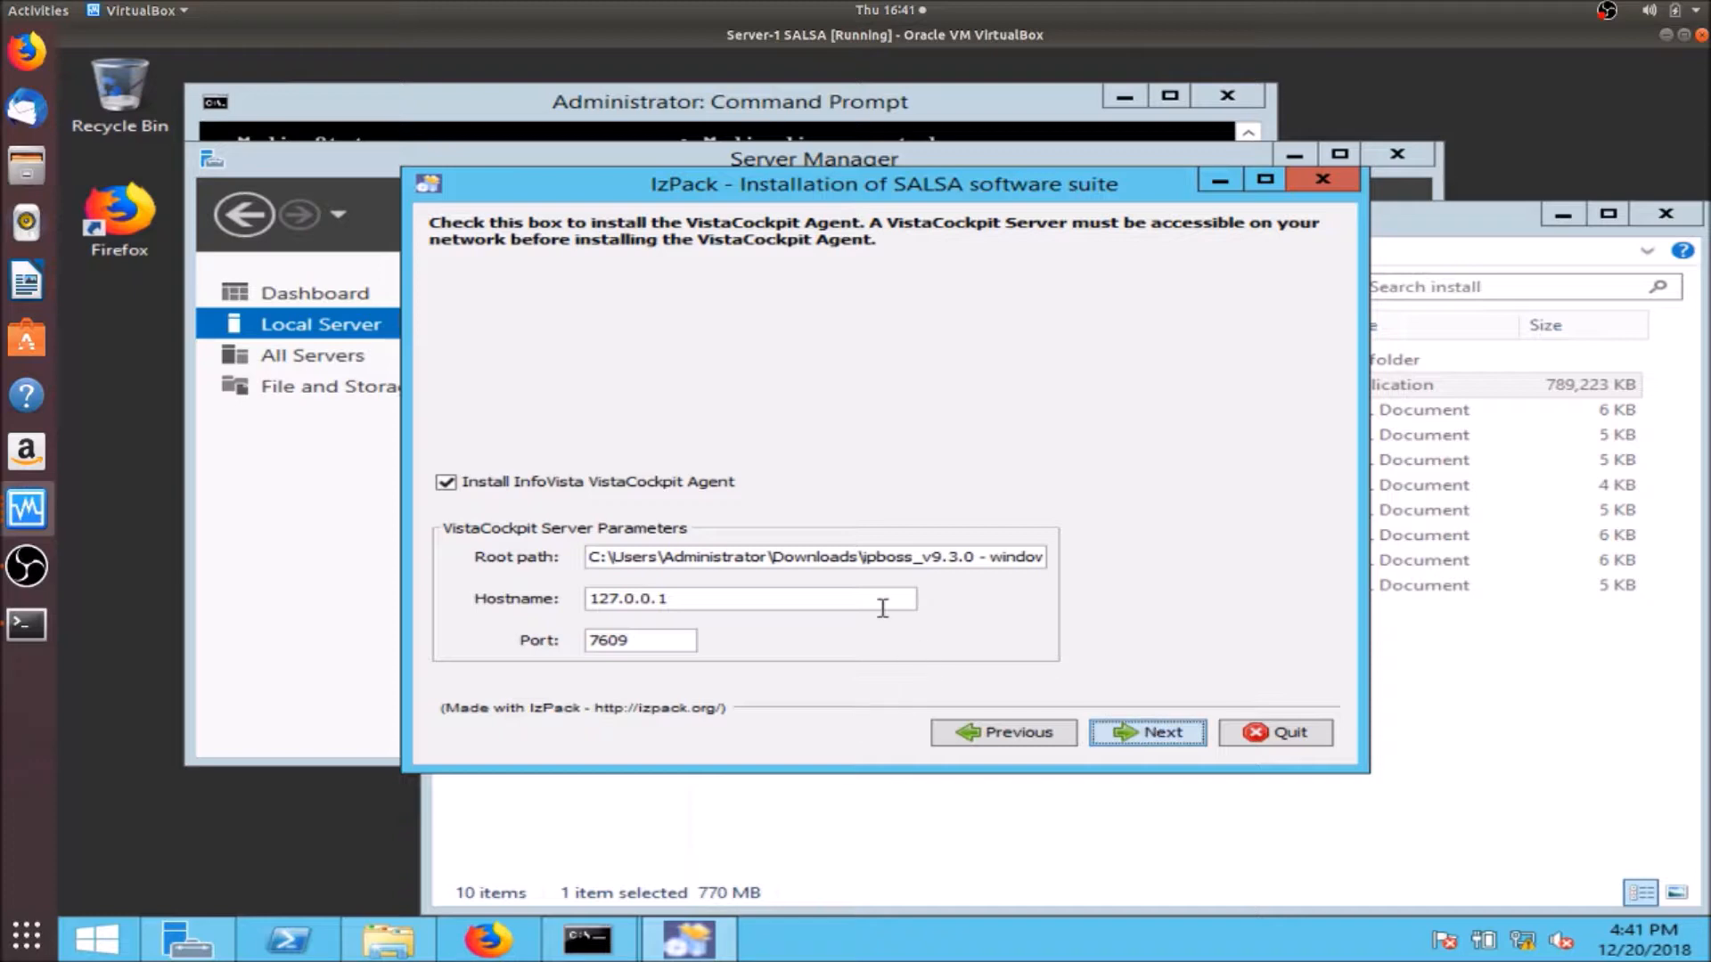
{"action": "double_click", "coordinate": [882, 608]}
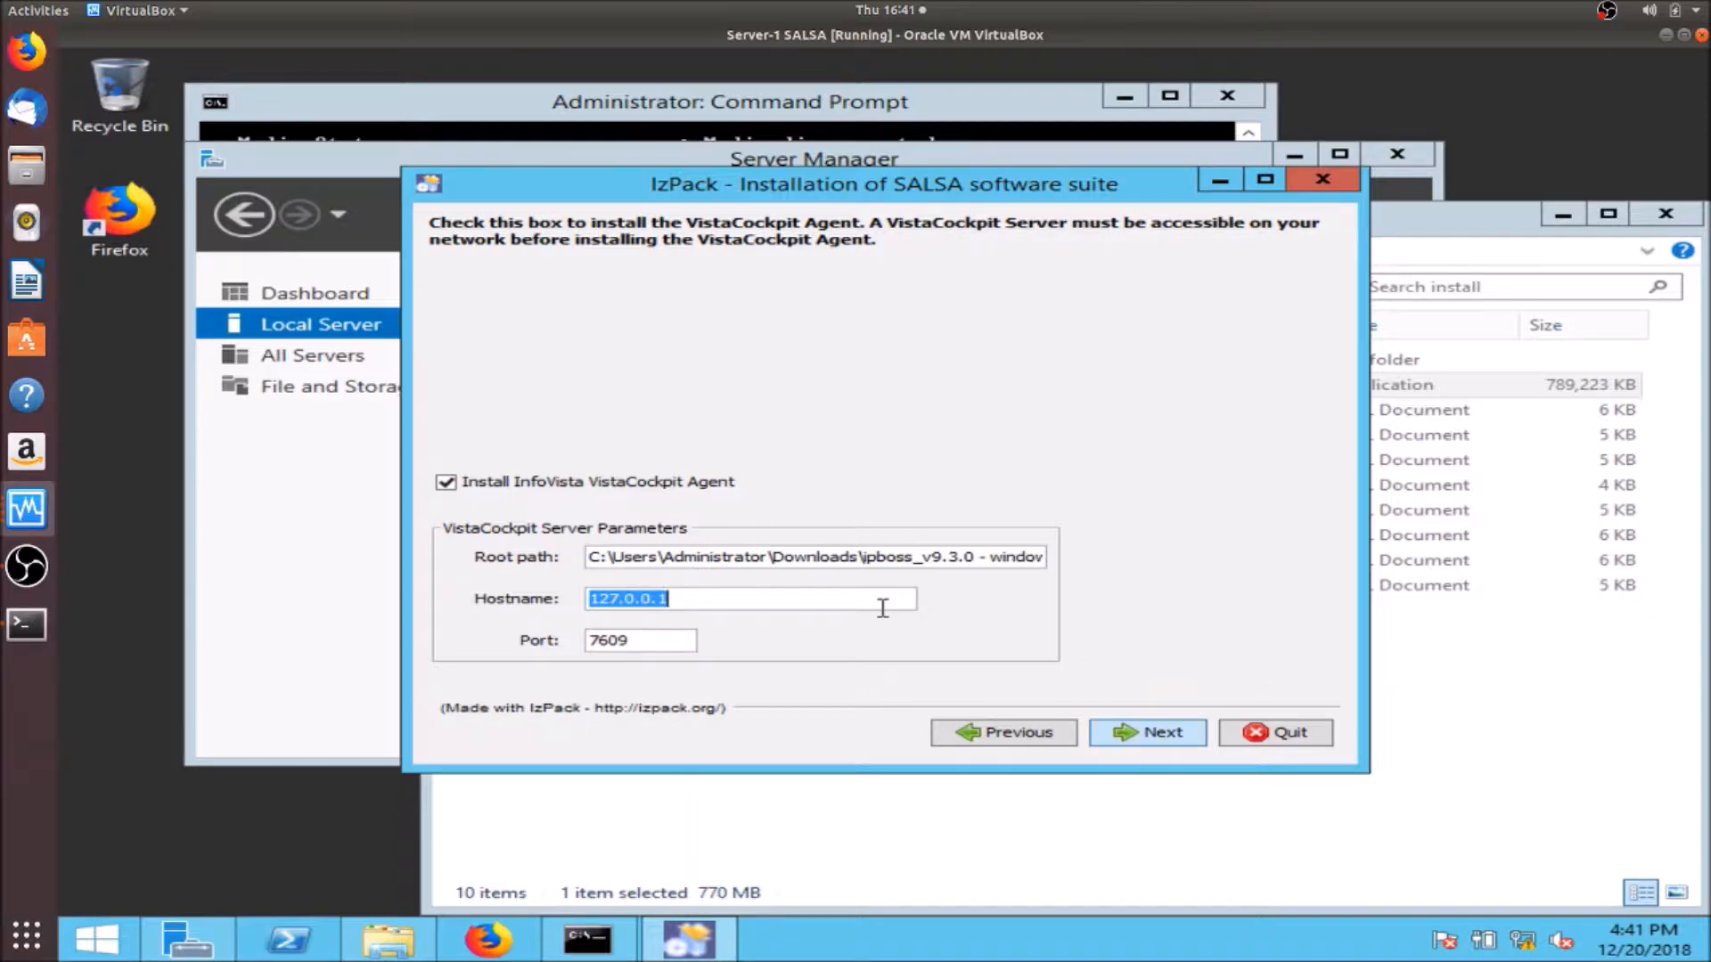
{"action": "type", "text": "192"}
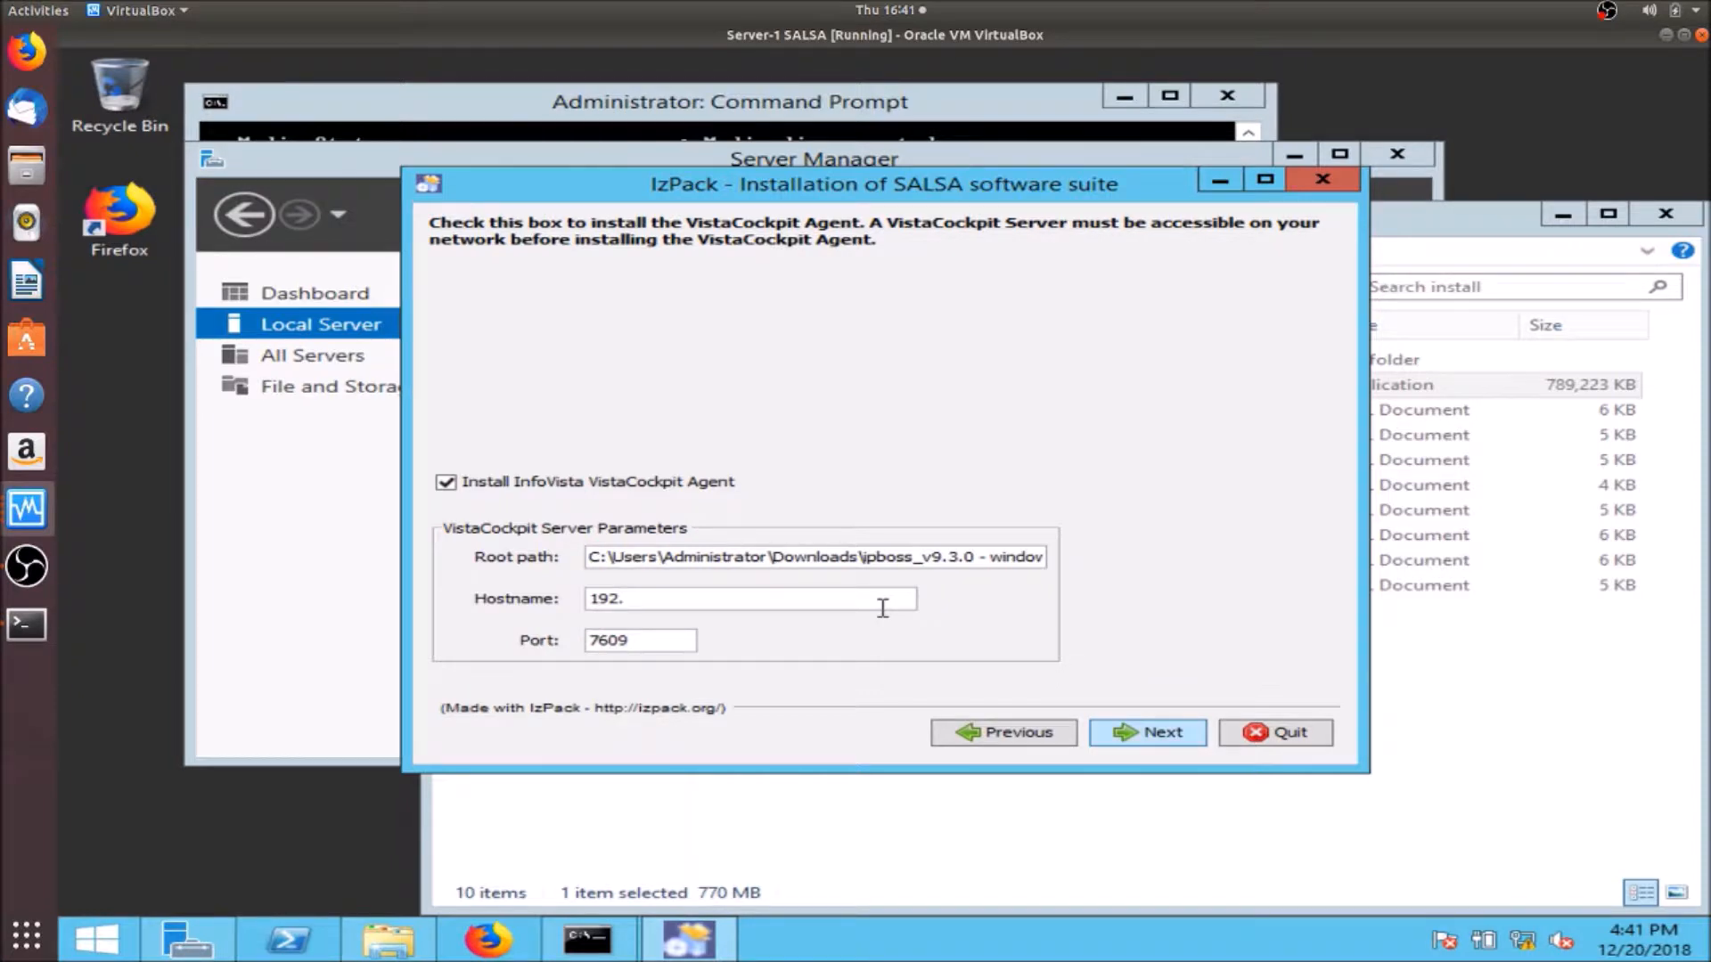
{"action": "type", "text": ".168.1.163"}
{"action": "left_click", "coordinate": [1124, 734]}
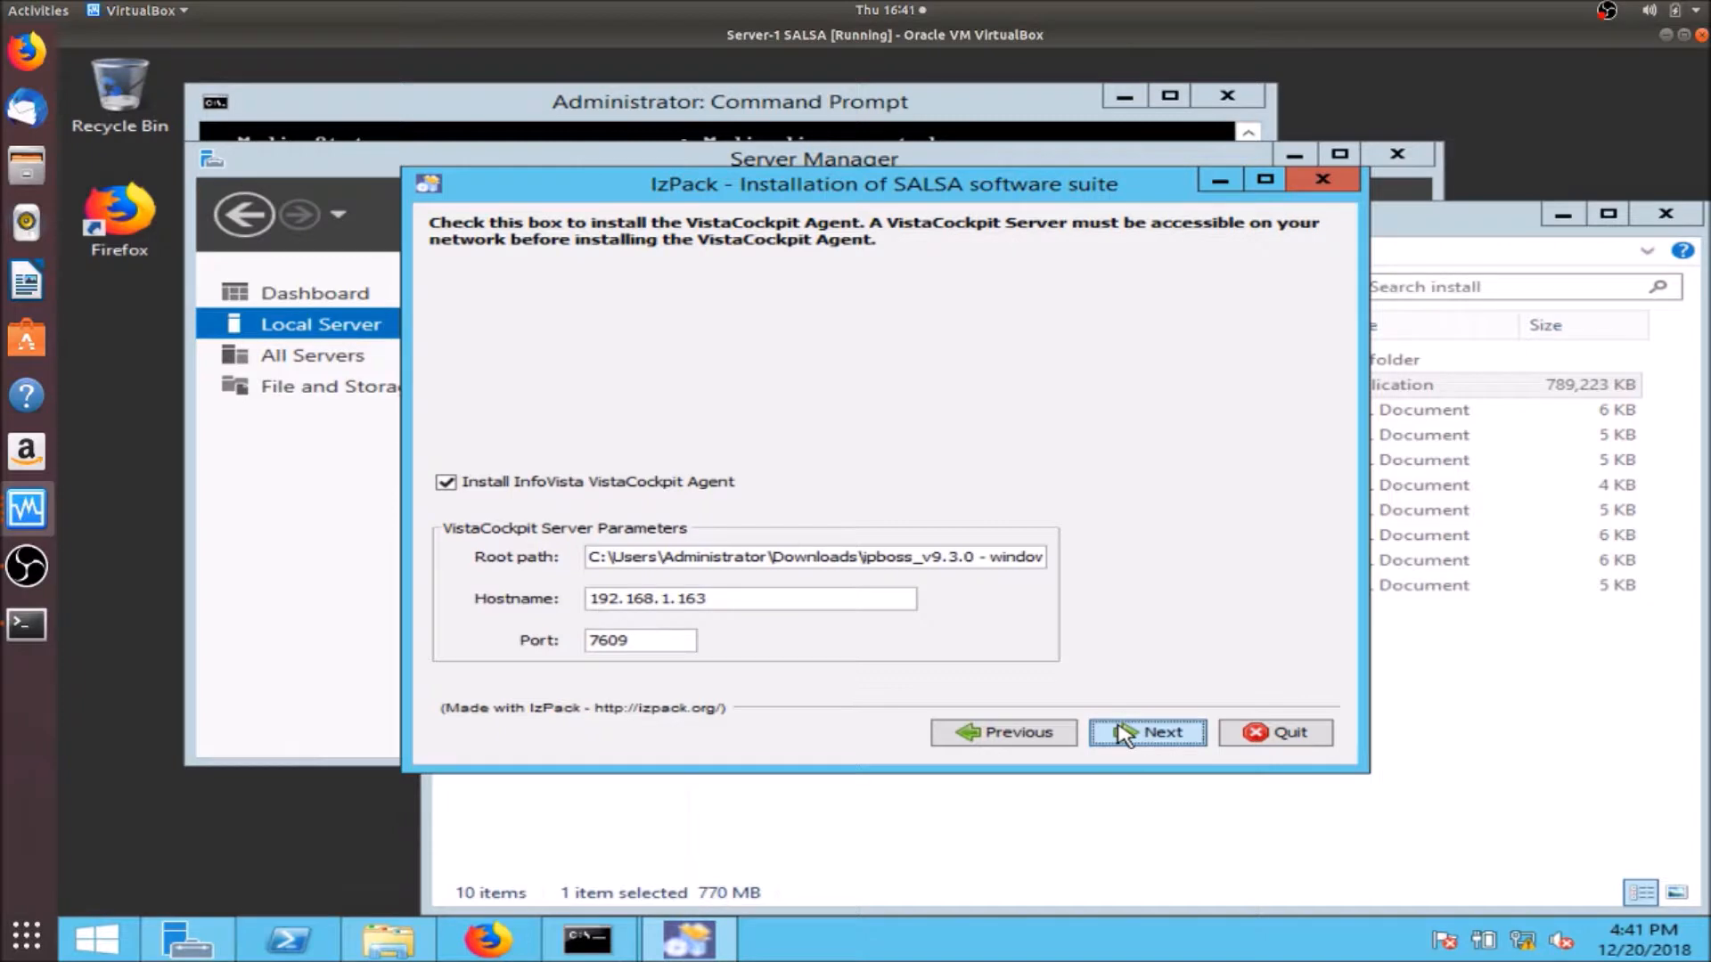
- Run the SALSA 9.3.0 installation from the summary with default shortcuts and close the installer
{"action": "left_click", "coordinate": [1124, 734]}
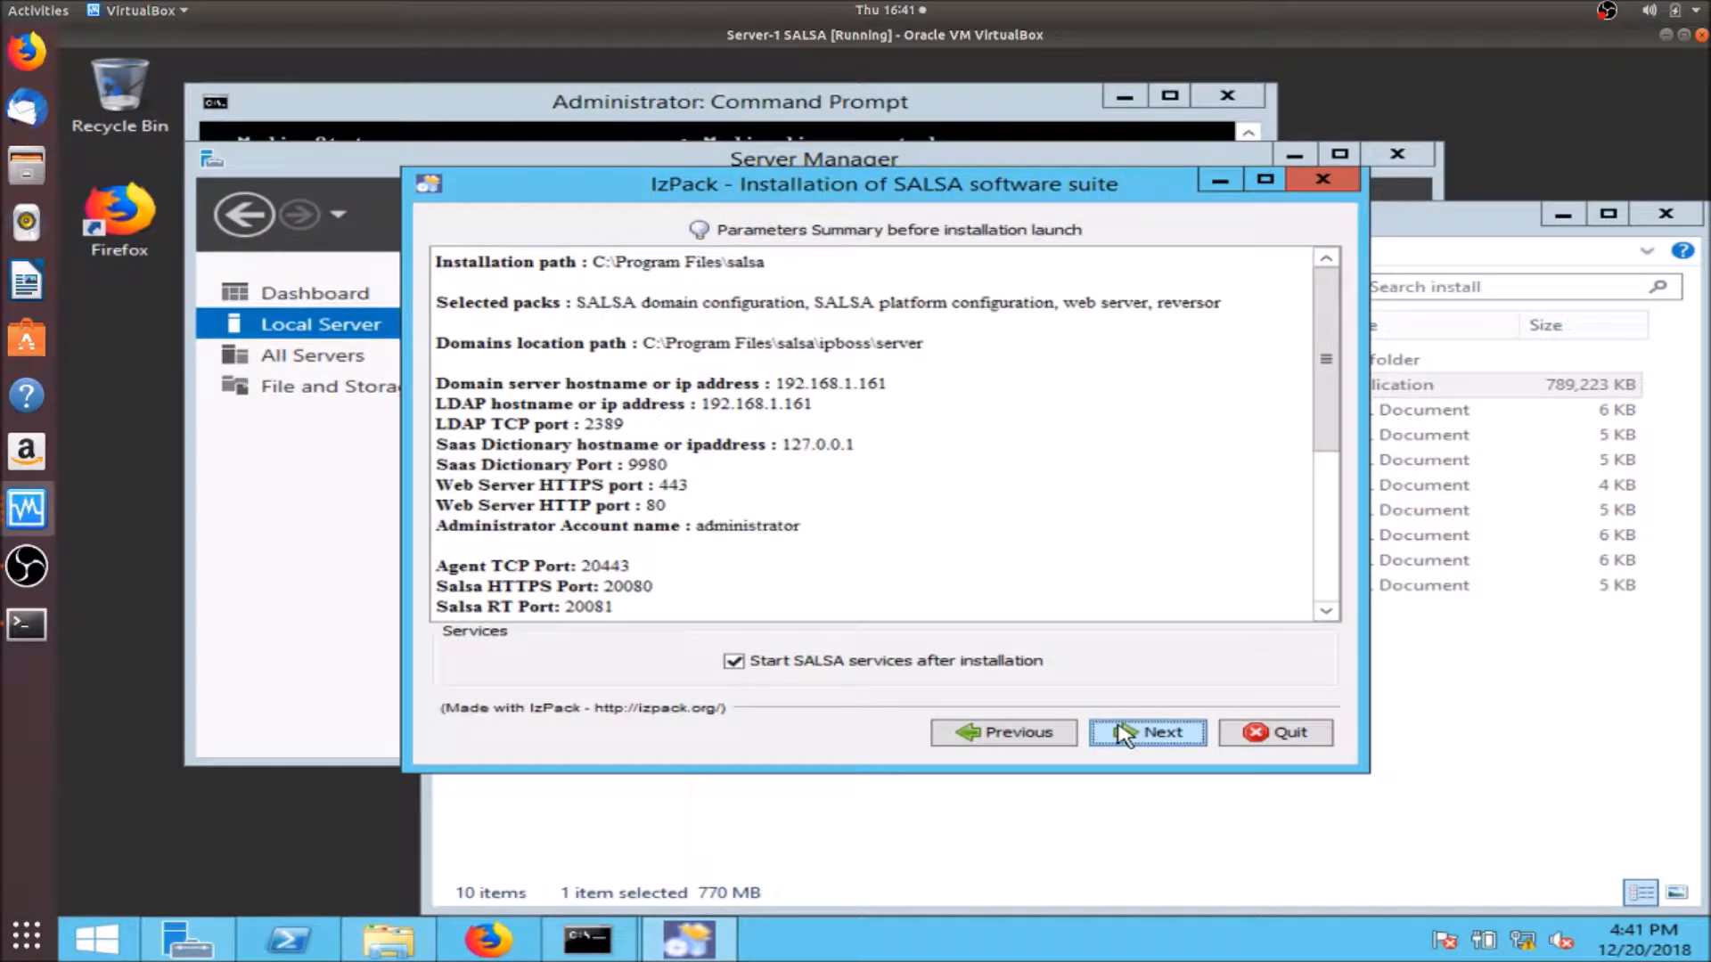
{"action": "left_click", "coordinate": [1125, 734]}
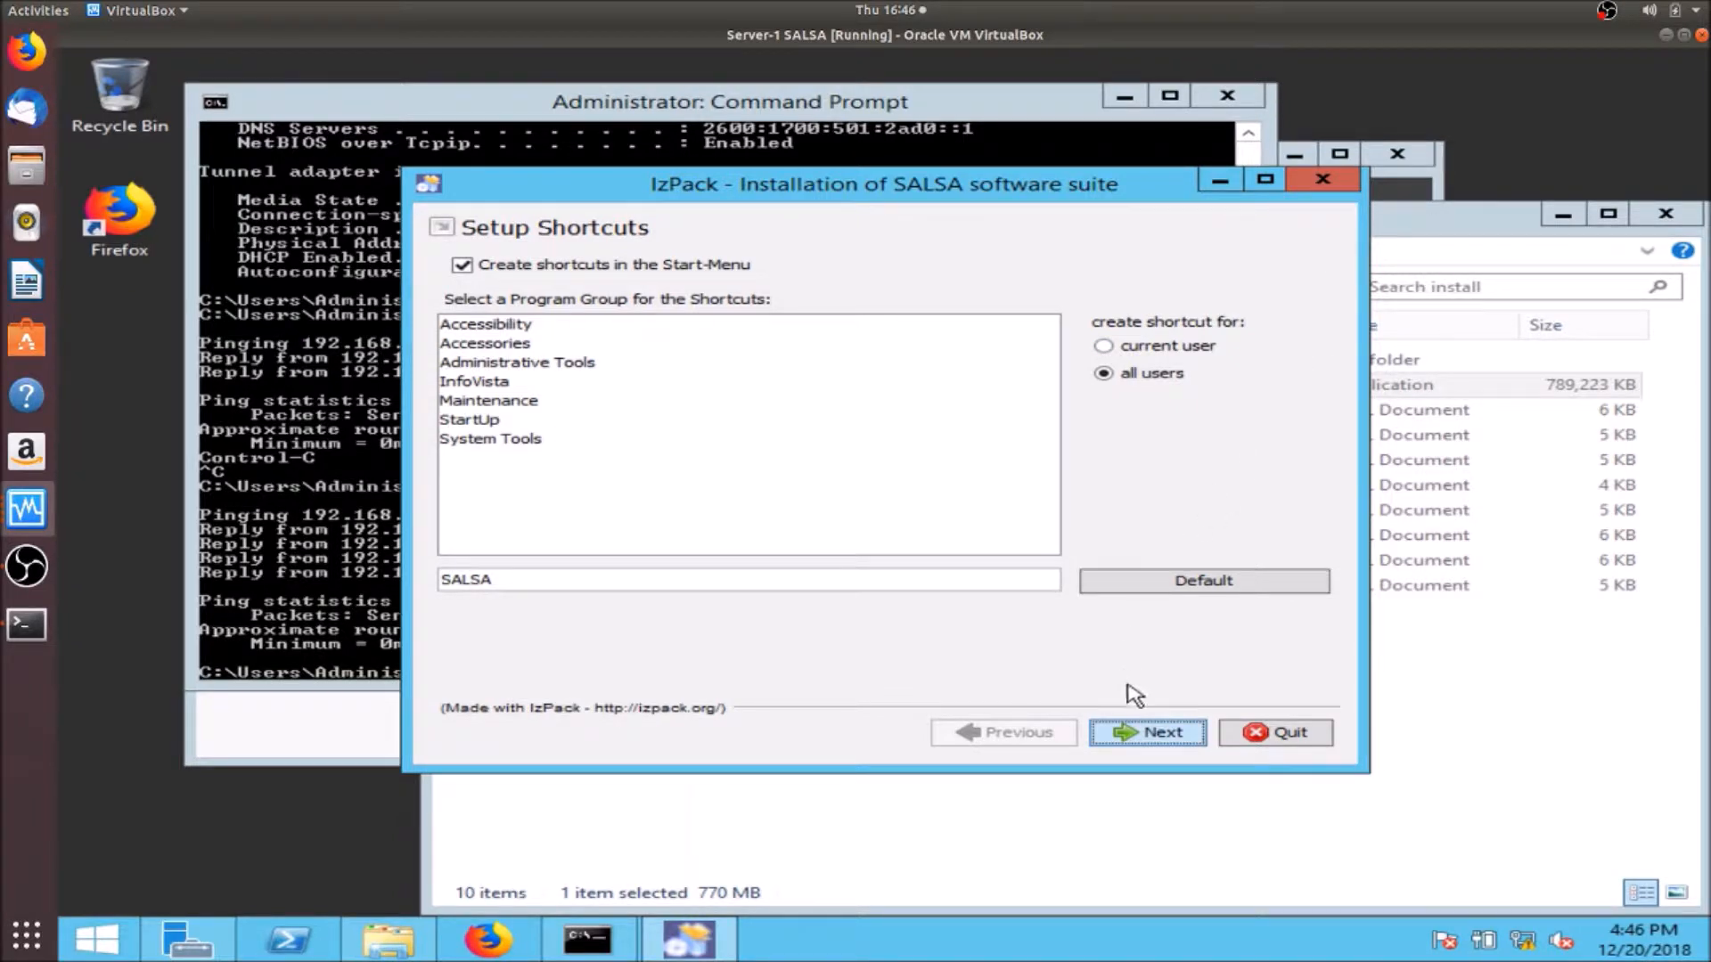
{"action": "left_click", "coordinate": [1131, 742]}
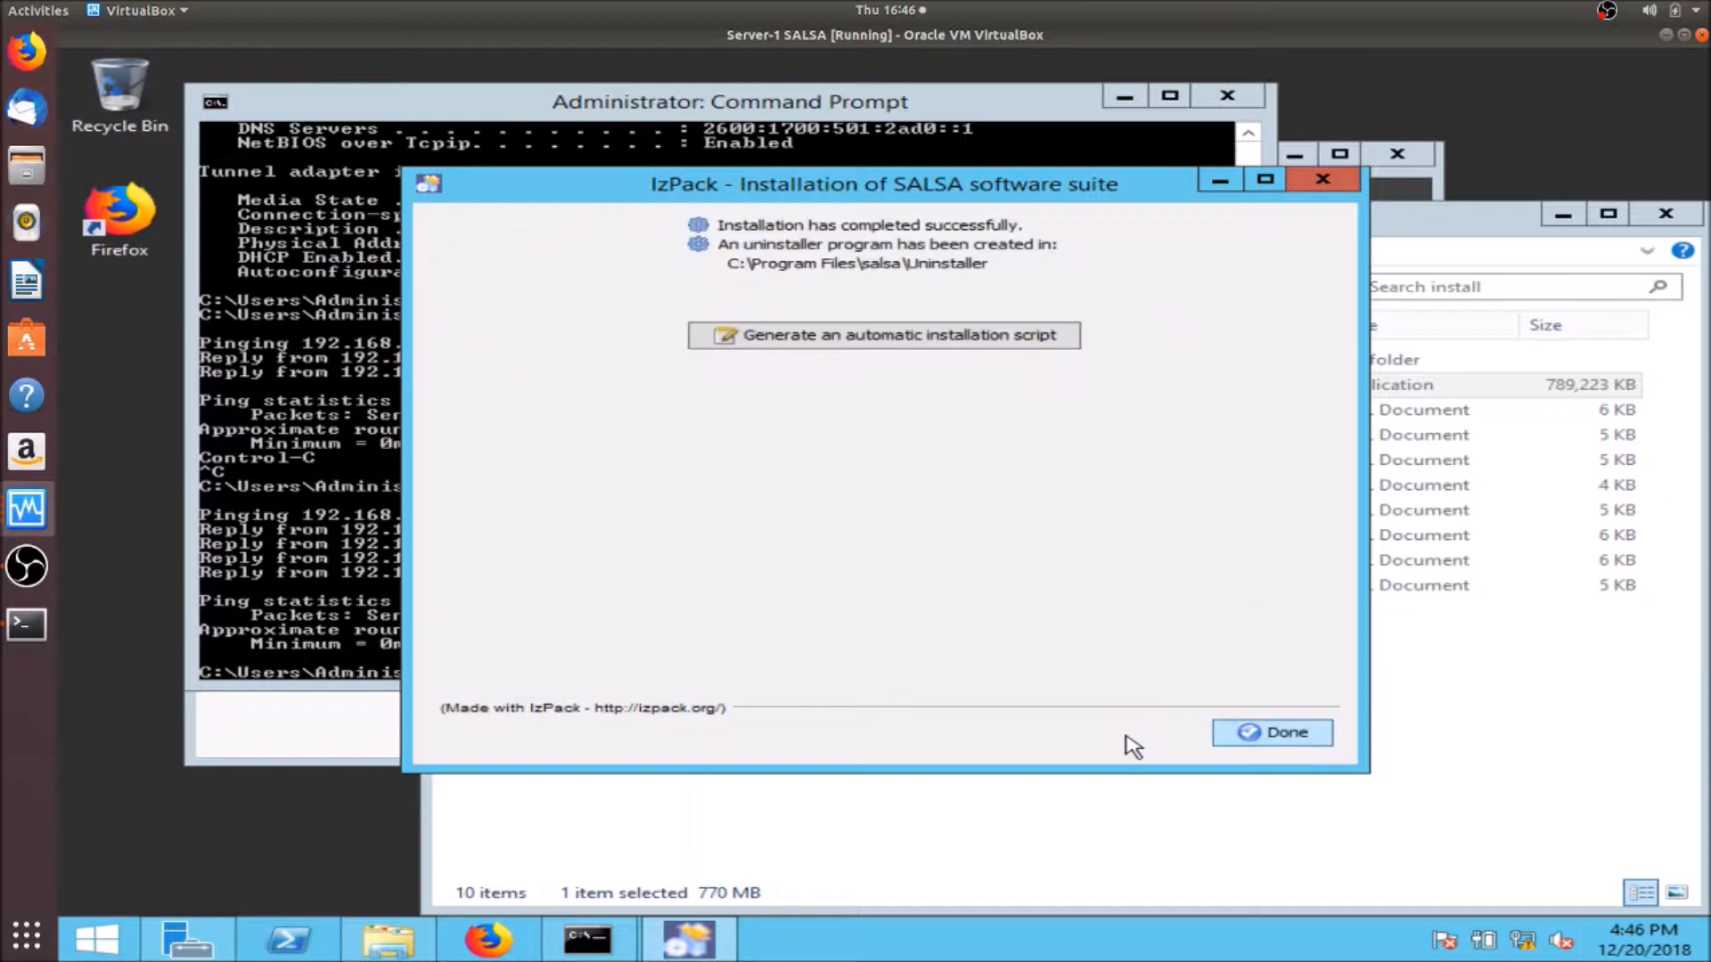
{"action": "left_click", "coordinate": [1288, 727]}
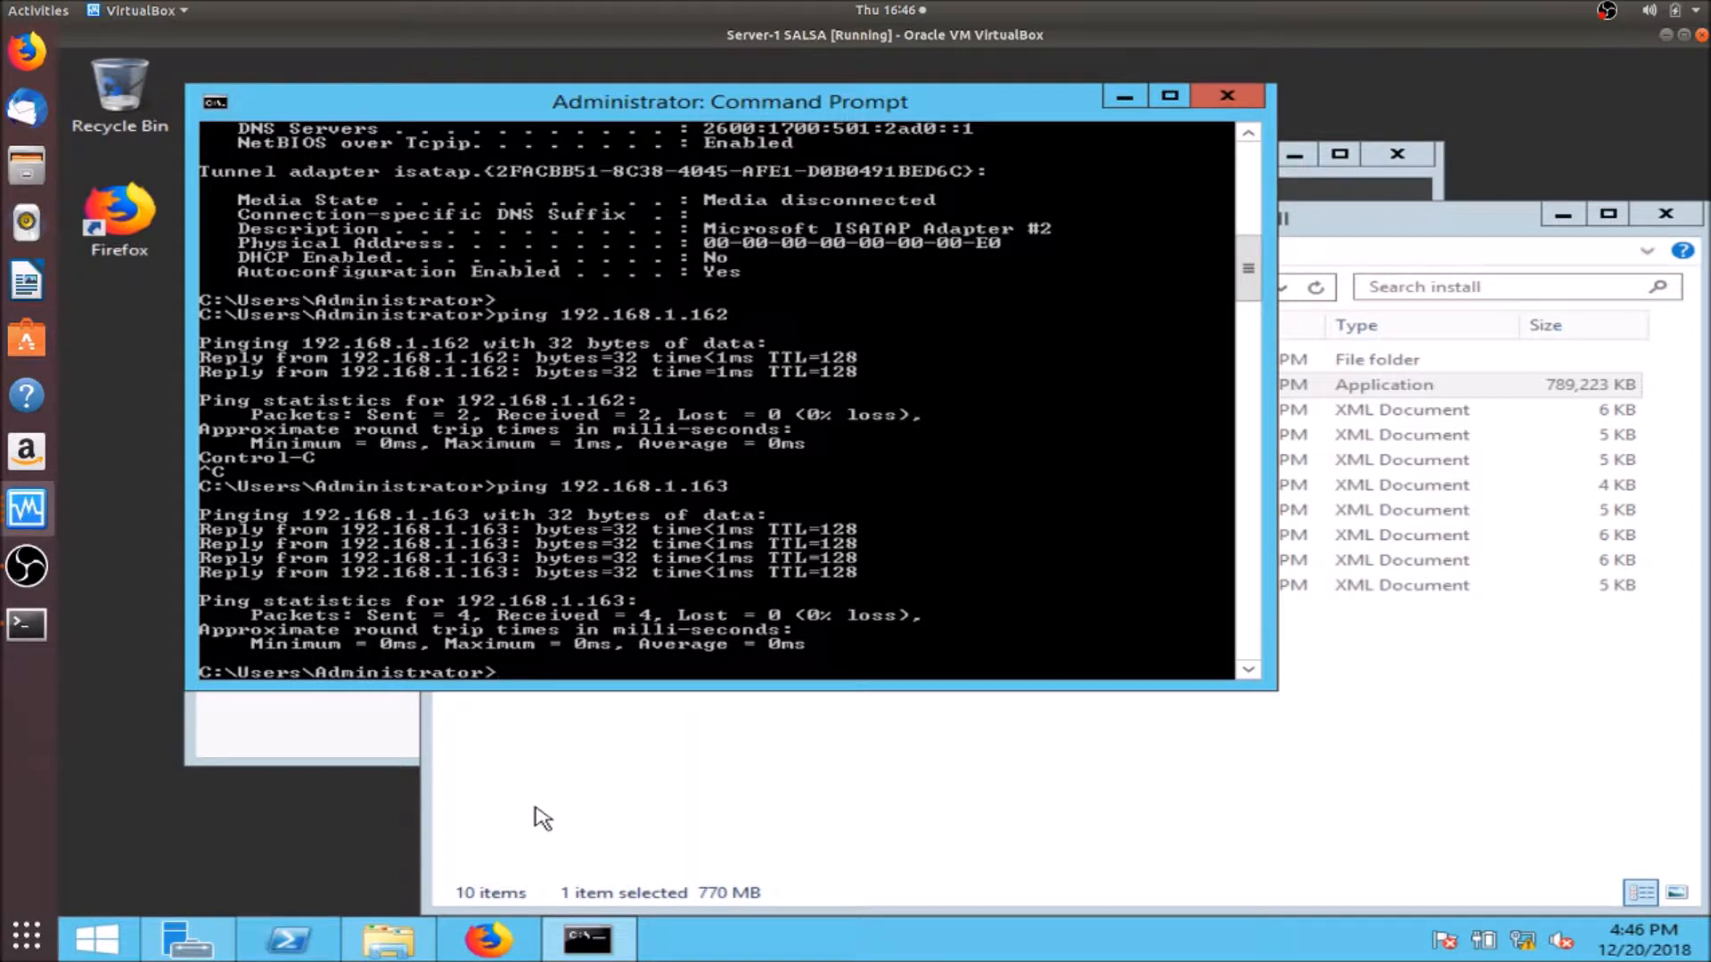
- Open Firefox and browse to the SALSA portal at 192.168.1.161
{"action": "left_click", "coordinate": [489, 944]}
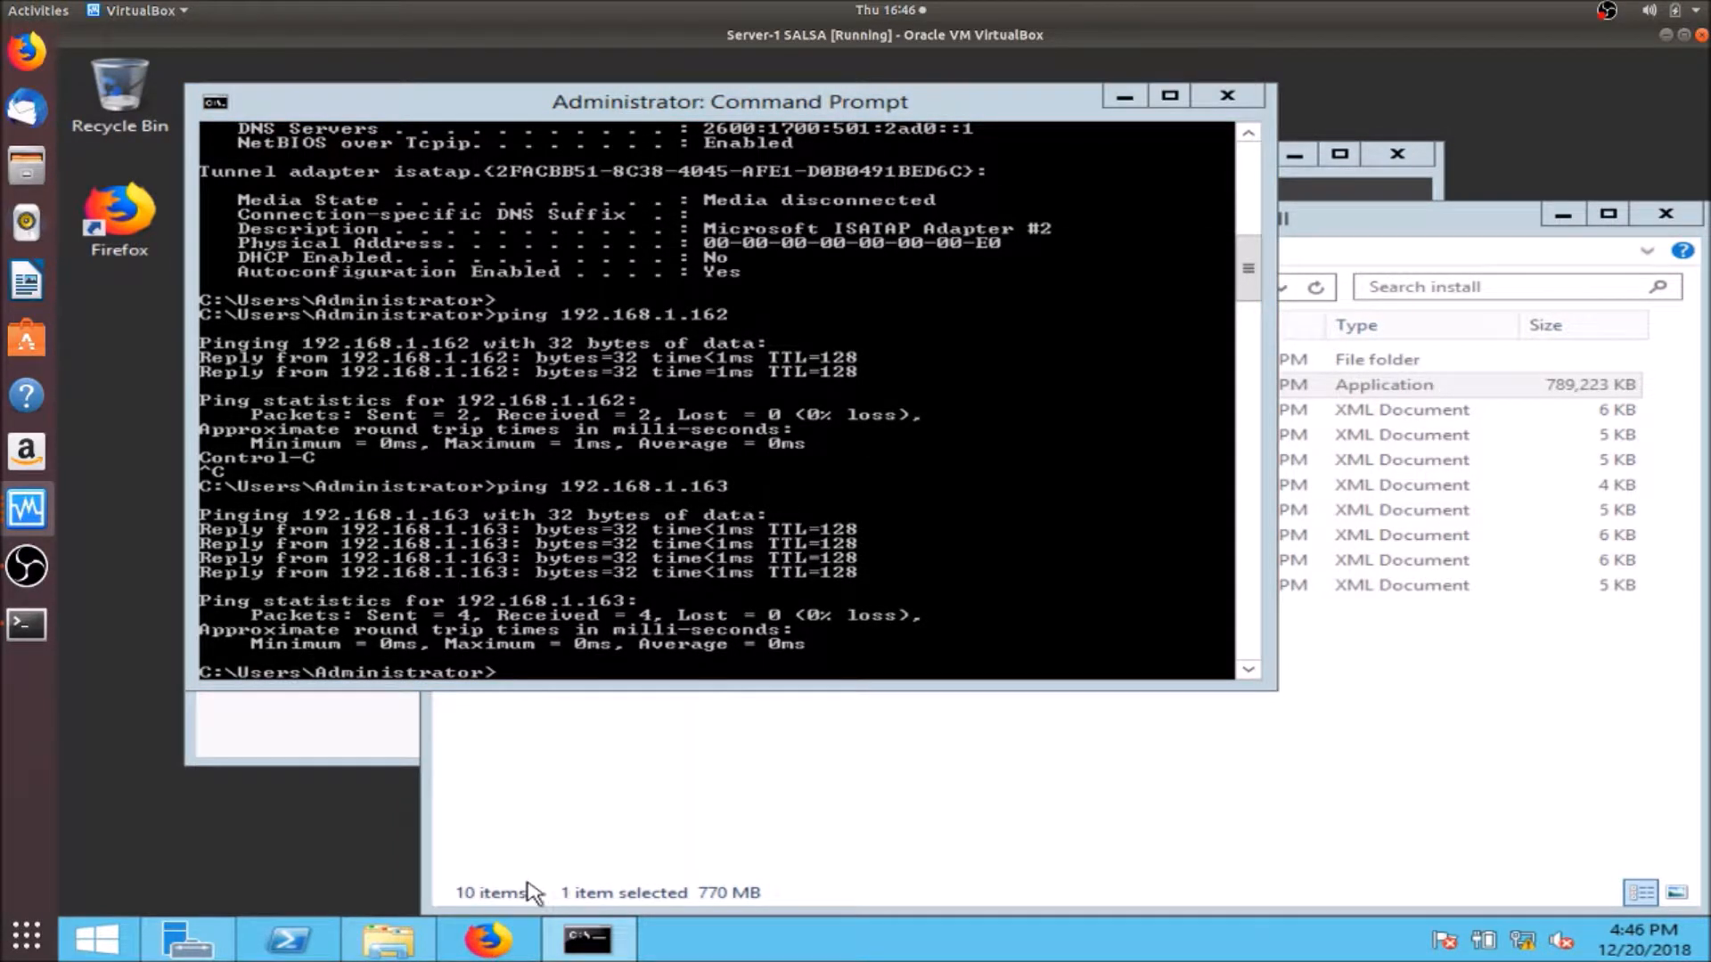
{"action": "left_click", "coordinate": [490, 943]}
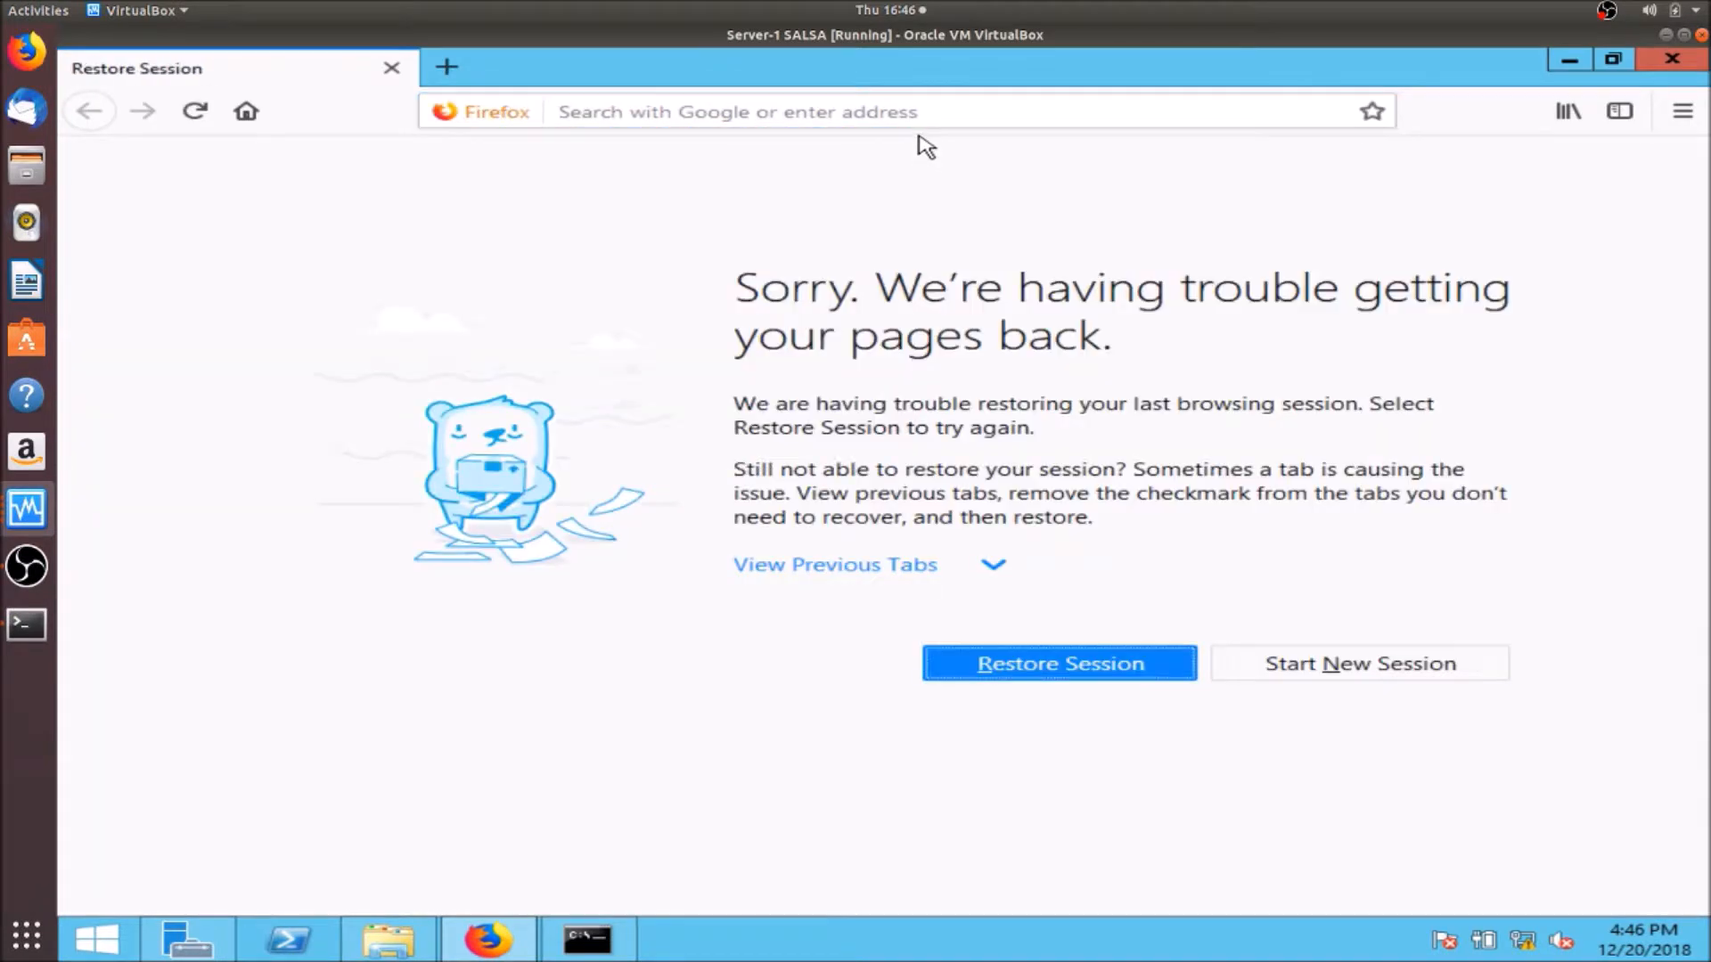
{"action": "left_click", "coordinate": [940, 102]}
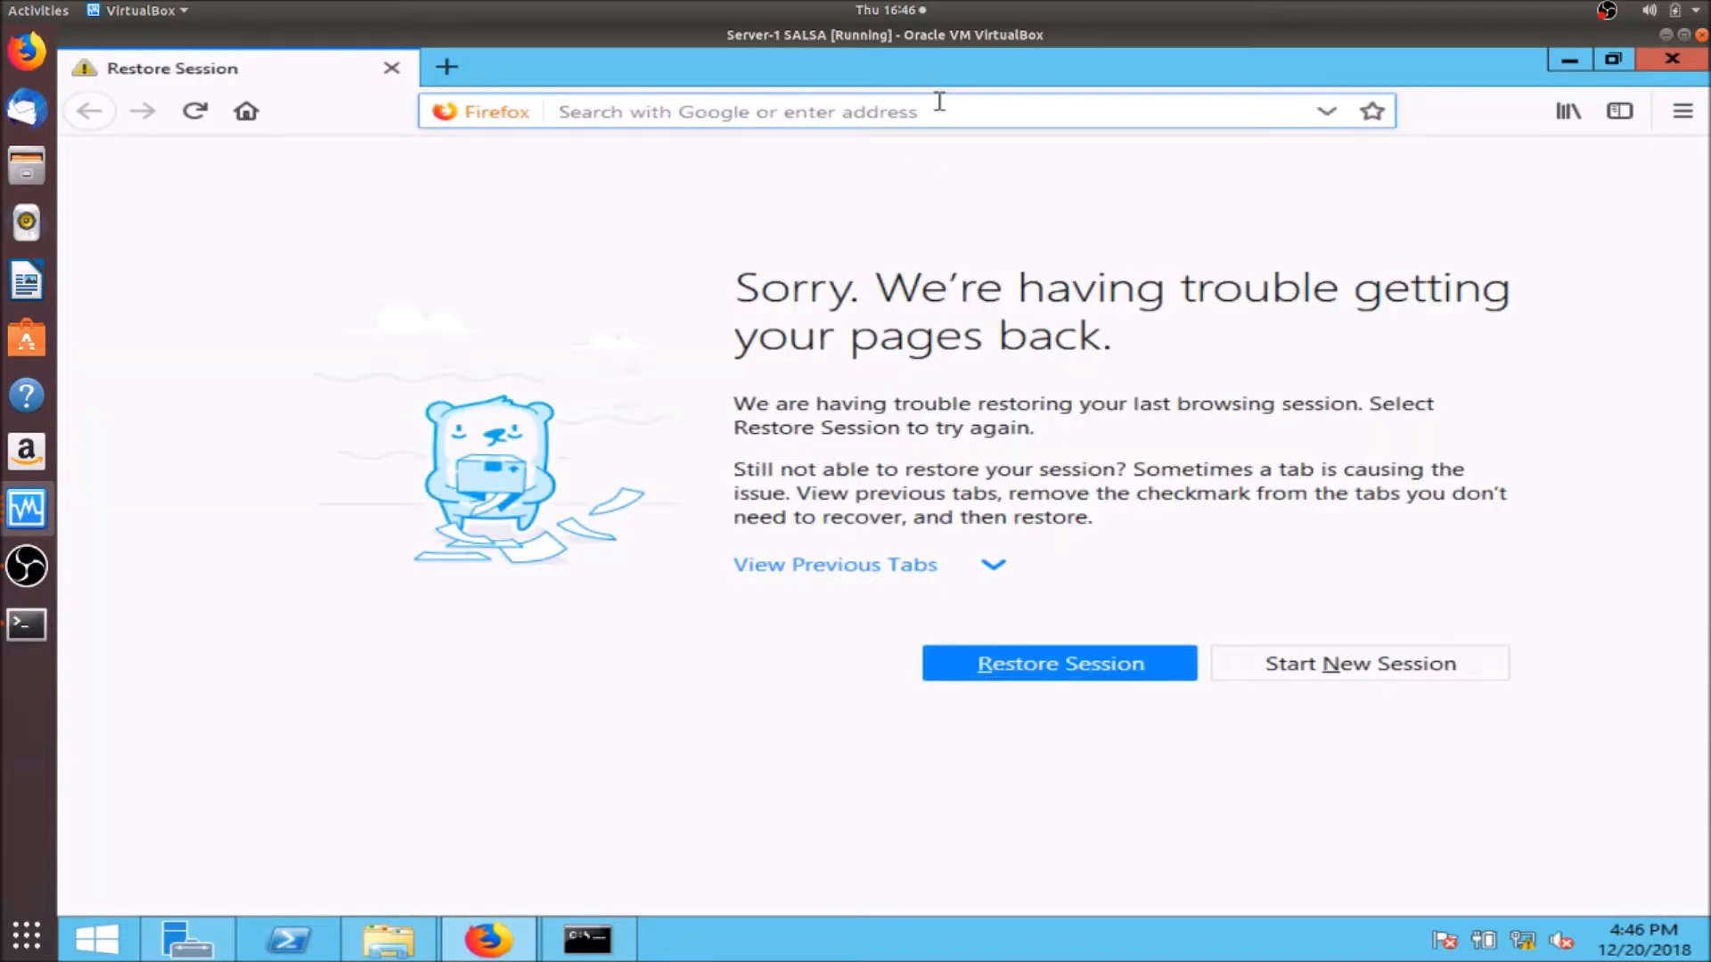
{"action": "type", "text": "192"}
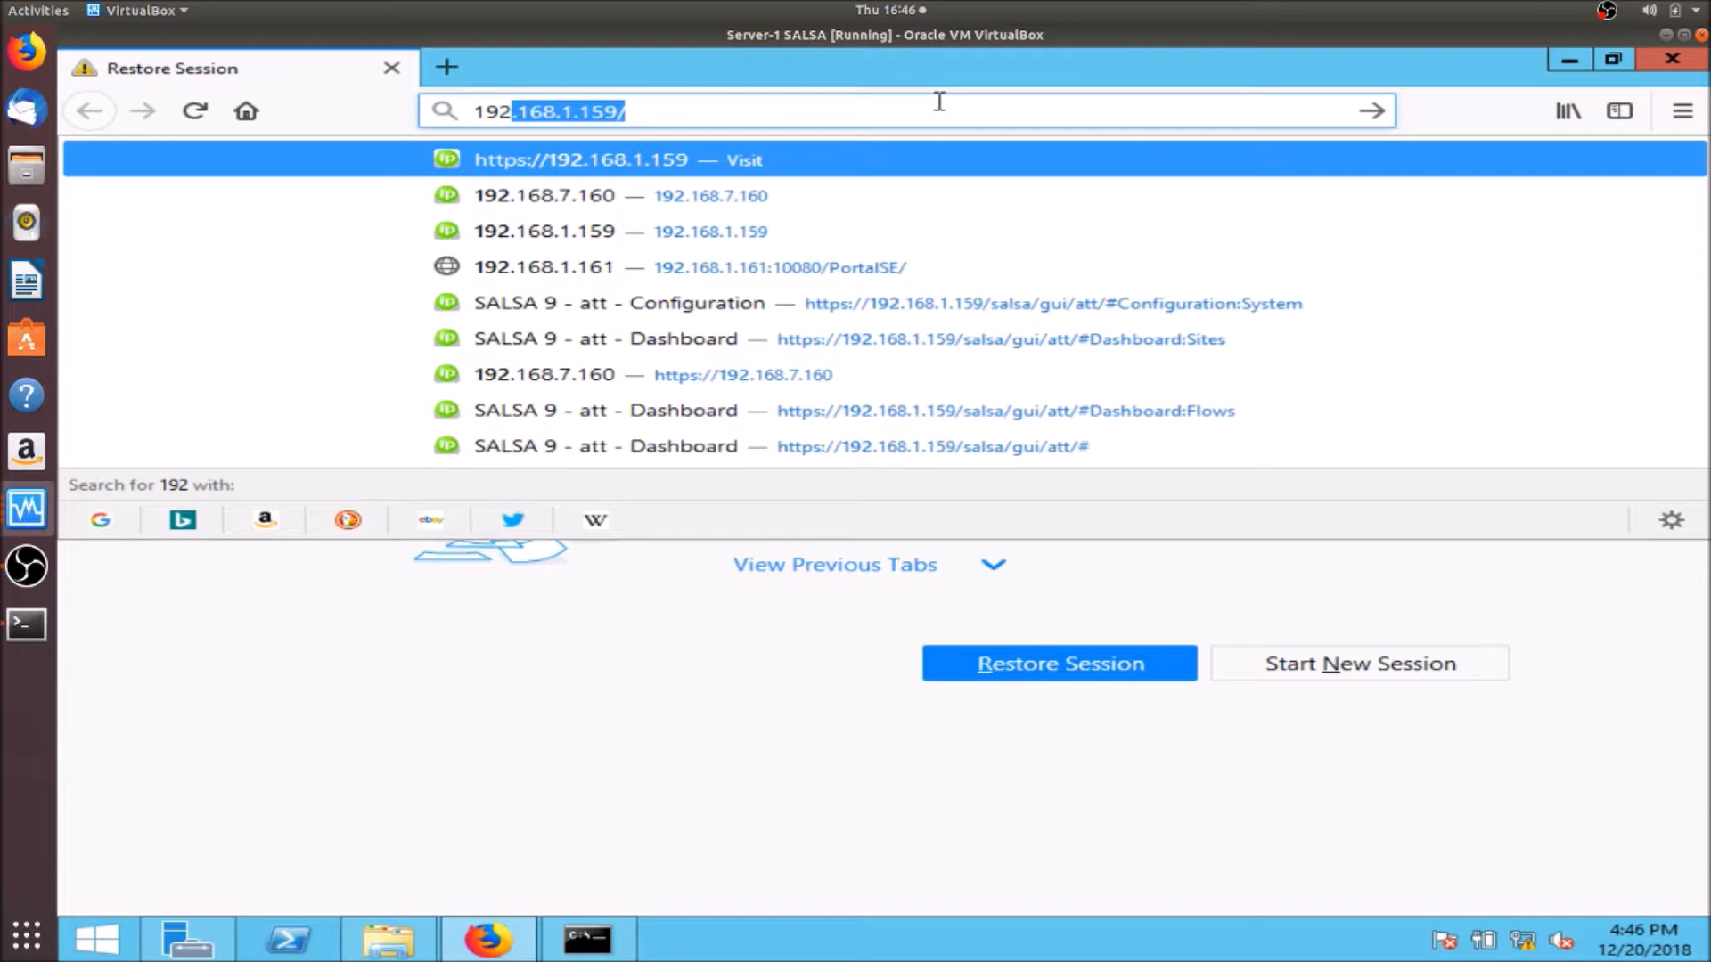
{"action": "type", "text": ".168.1.161"}
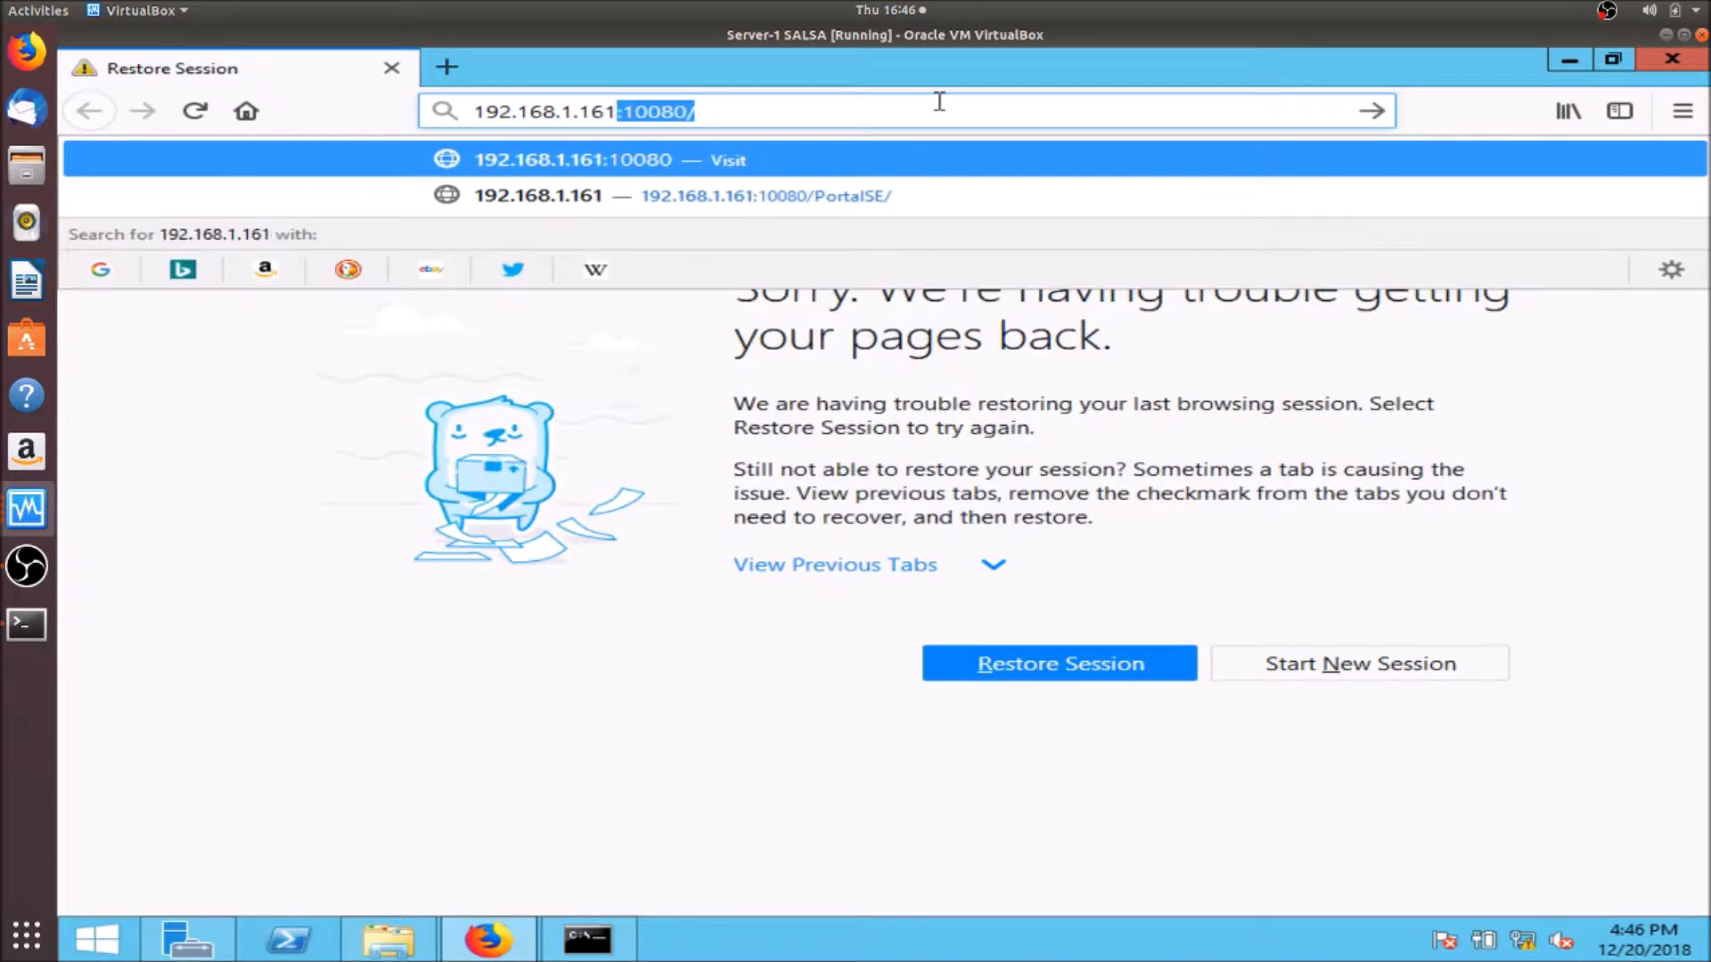
{"action": "key", "text": "Delete"}
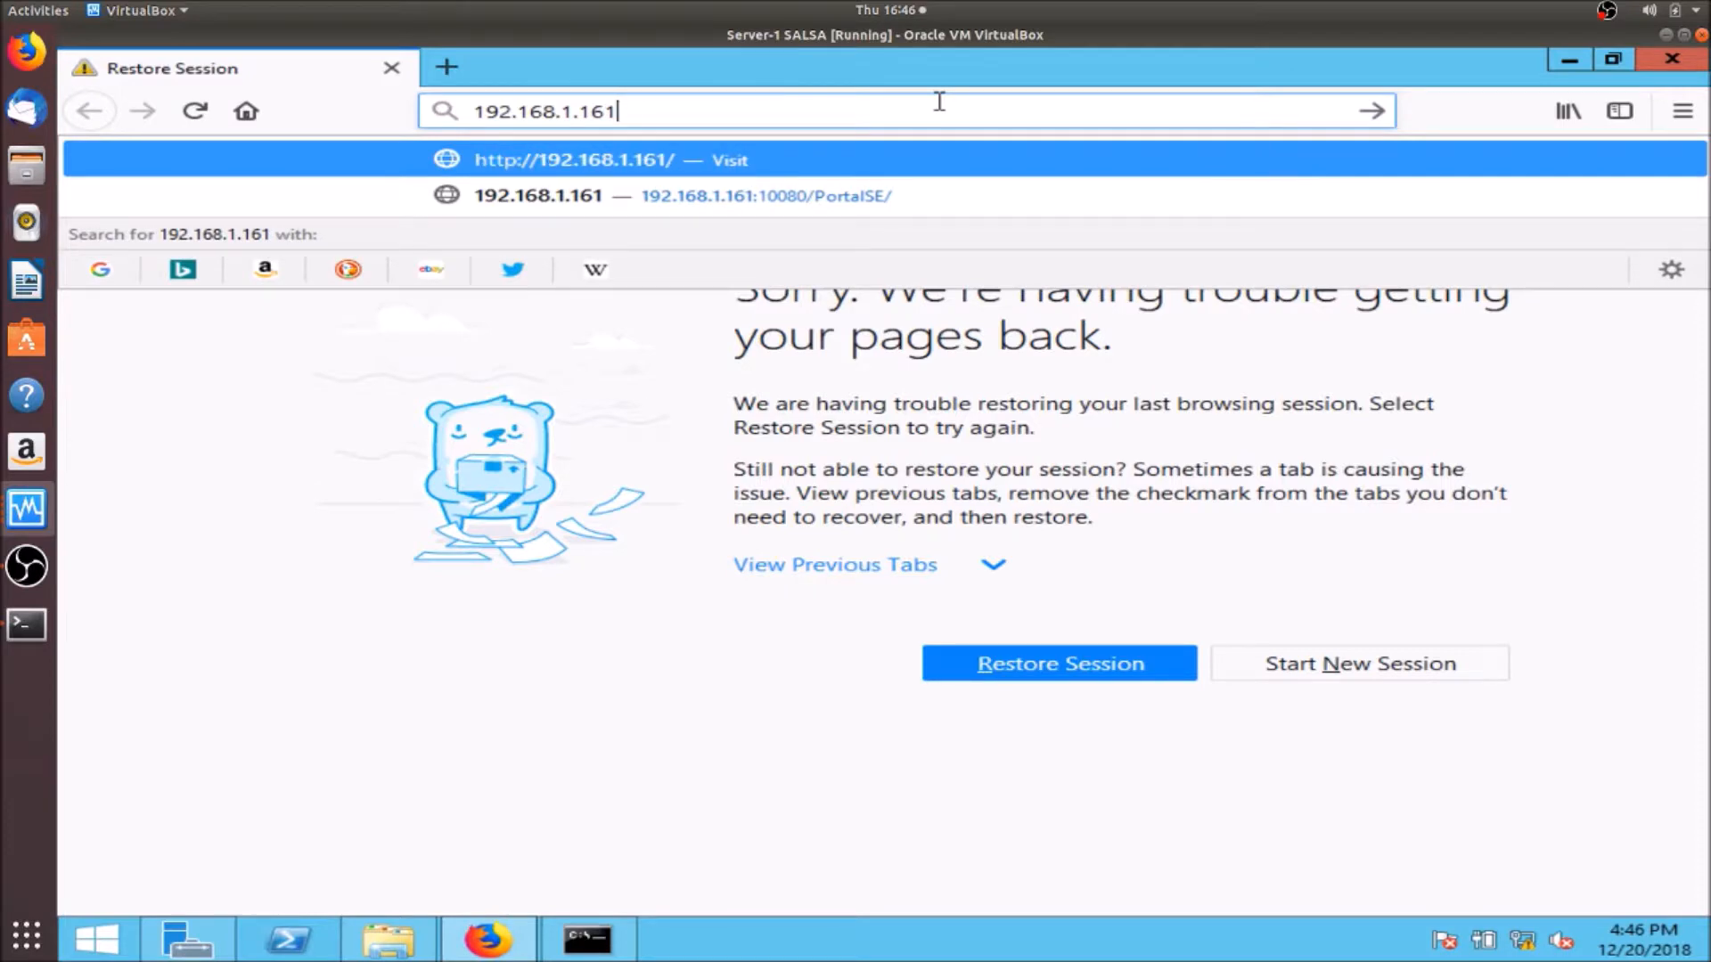
{"action": "key", "text": "Return"}
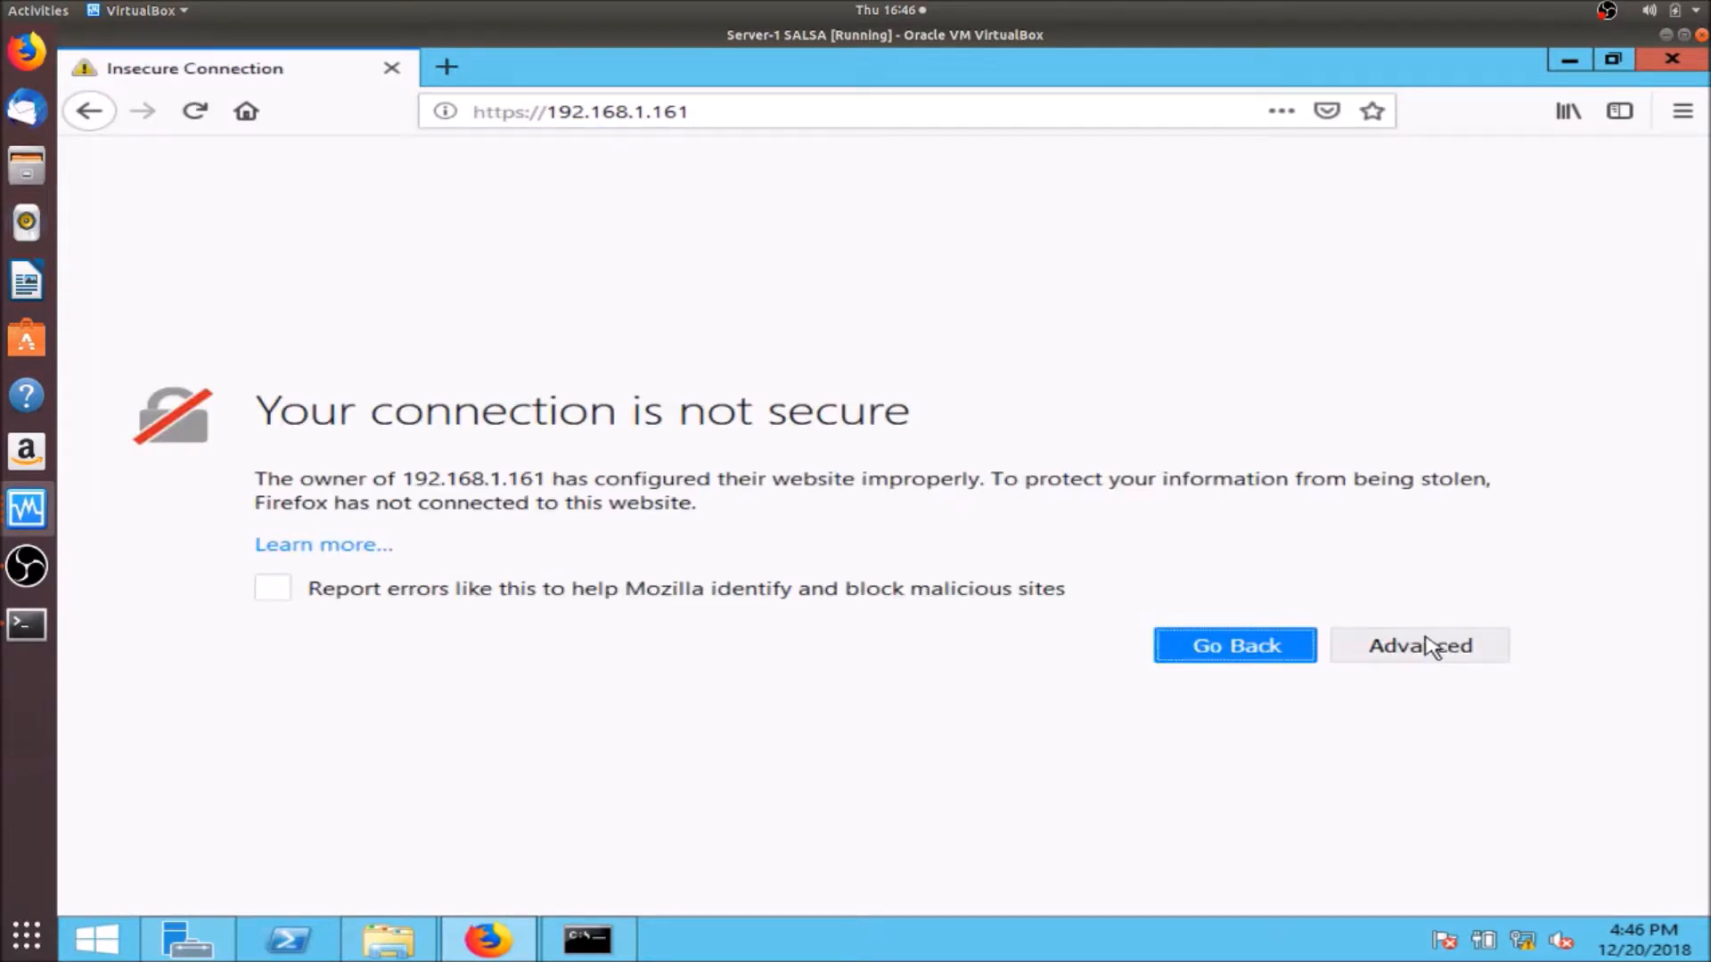
- Add a certificate security exception, log in as administrator, and save the login in Firefox
{"action": "left_click", "coordinate": [1429, 648]}
{"action": "scroll", "coordinate": [1703, 768], "scroll_direction": "down", "scroll_amount": 1}
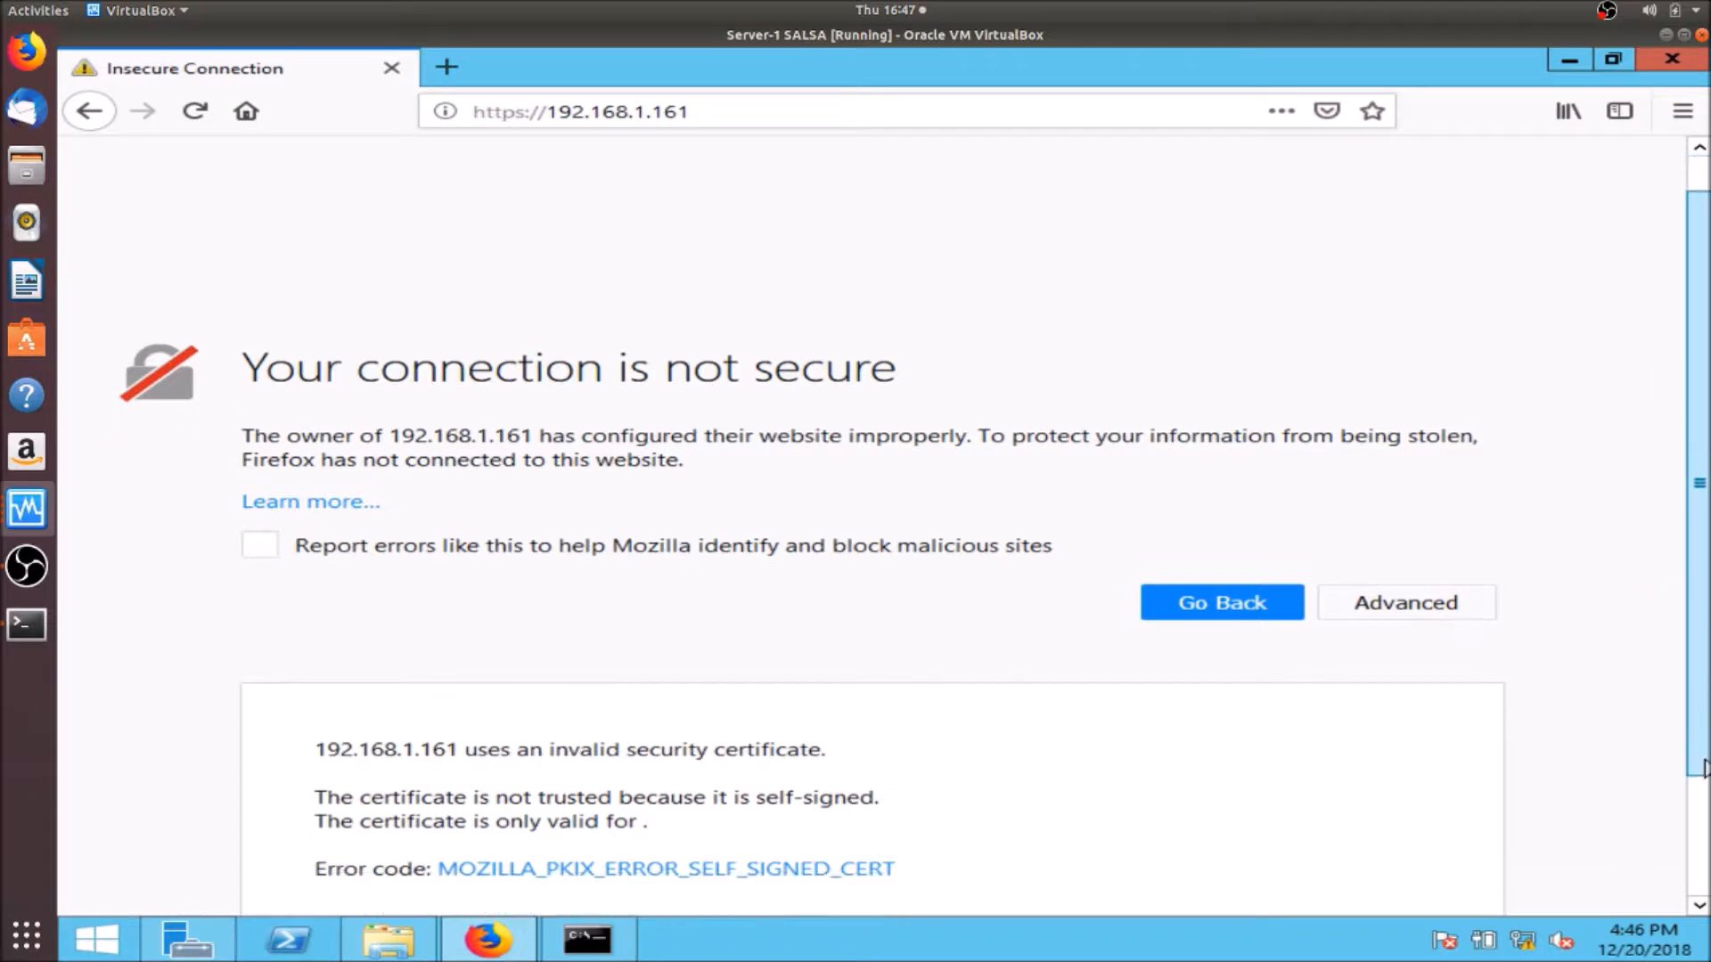
{"action": "scroll", "coordinate": [1704, 768], "scroll_direction": "down", "scroll_amount": 3}
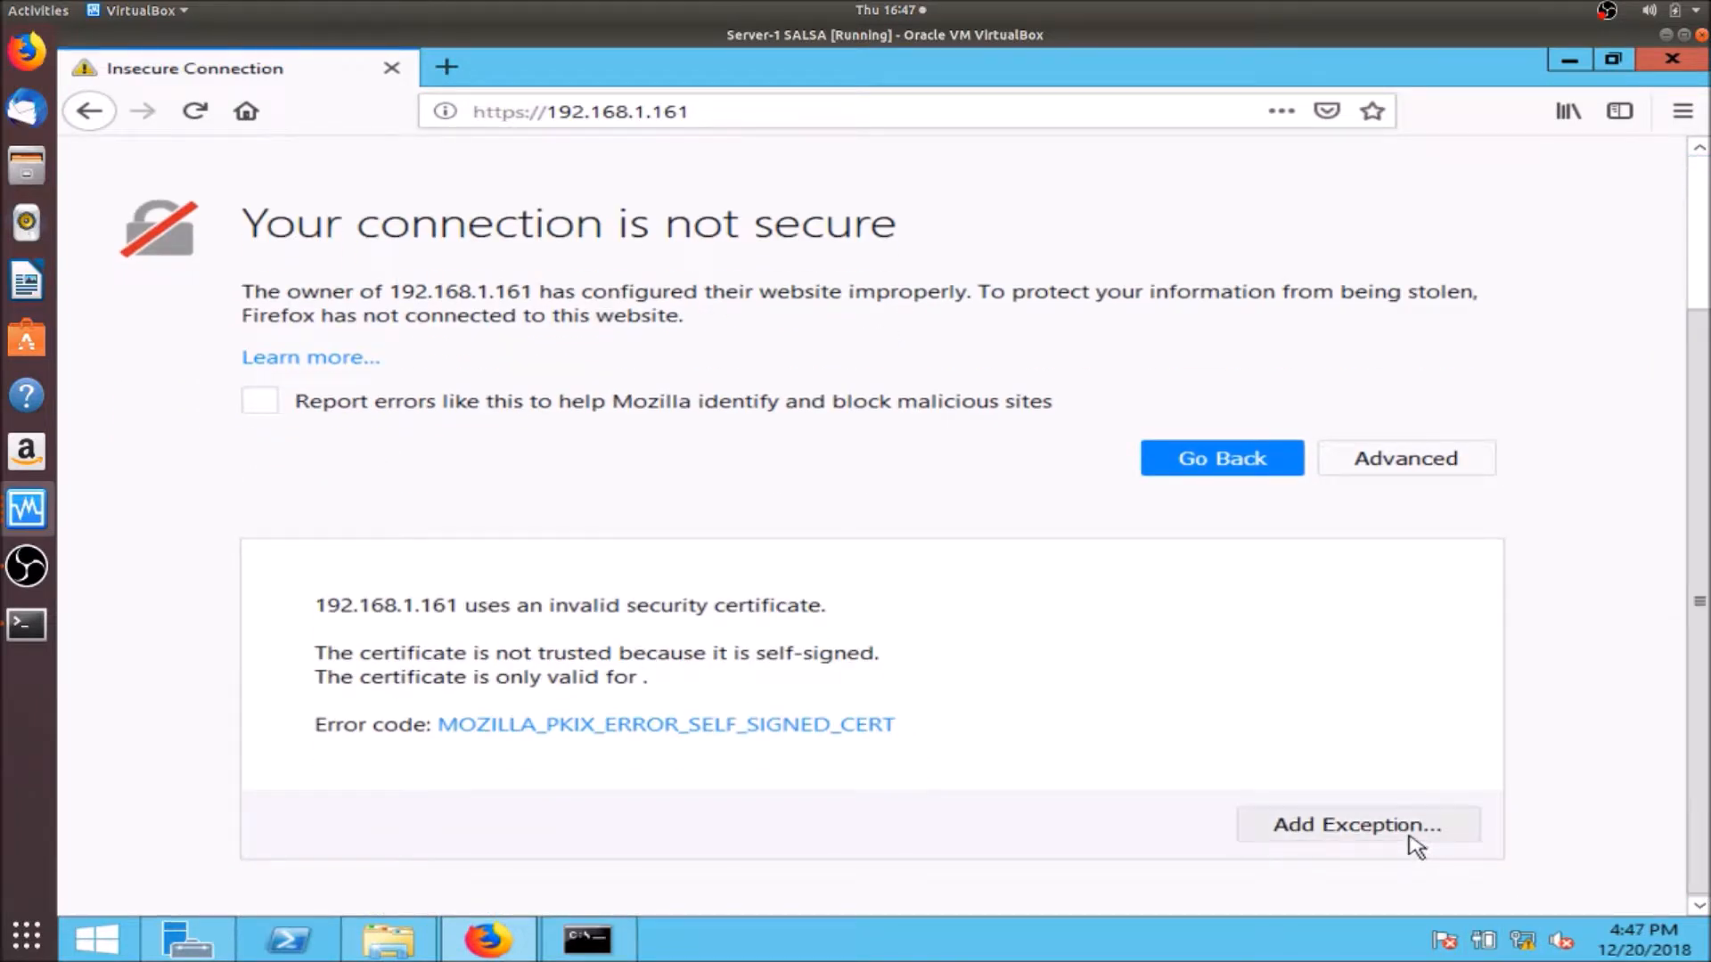
{"action": "left_click", "coordinate": [1415, 842]}
{"action": "left_click", "coordinate": [1216, 697]}
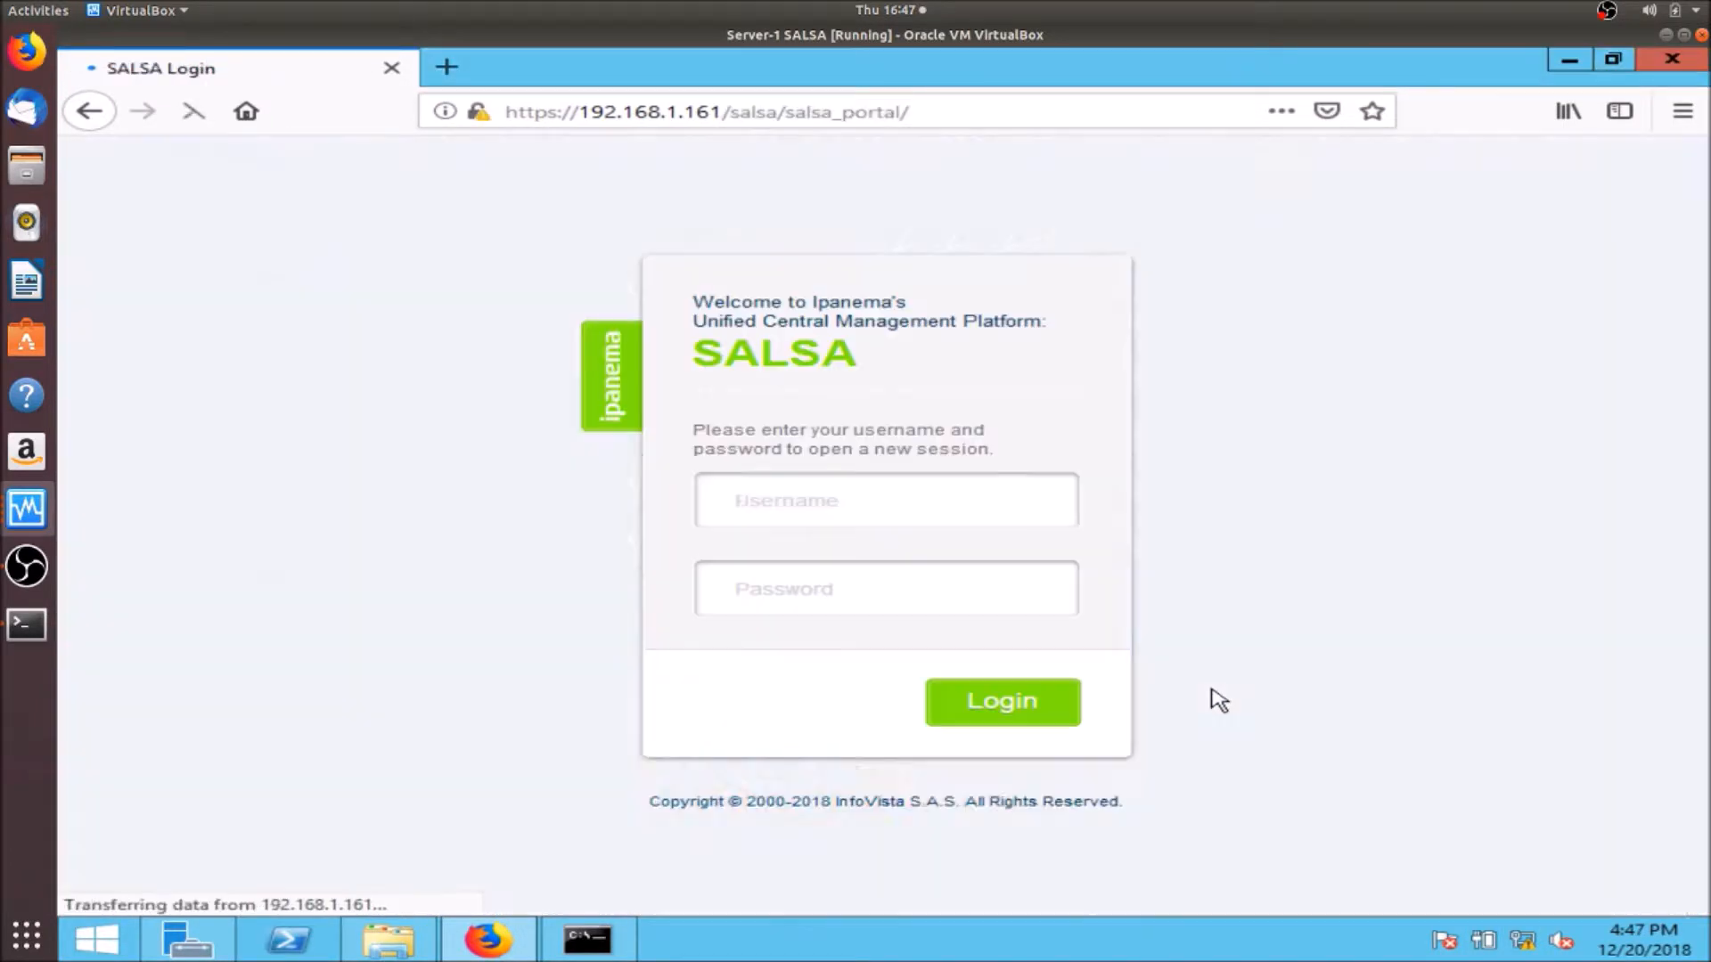
{"action": "type", "text": "administrator"}
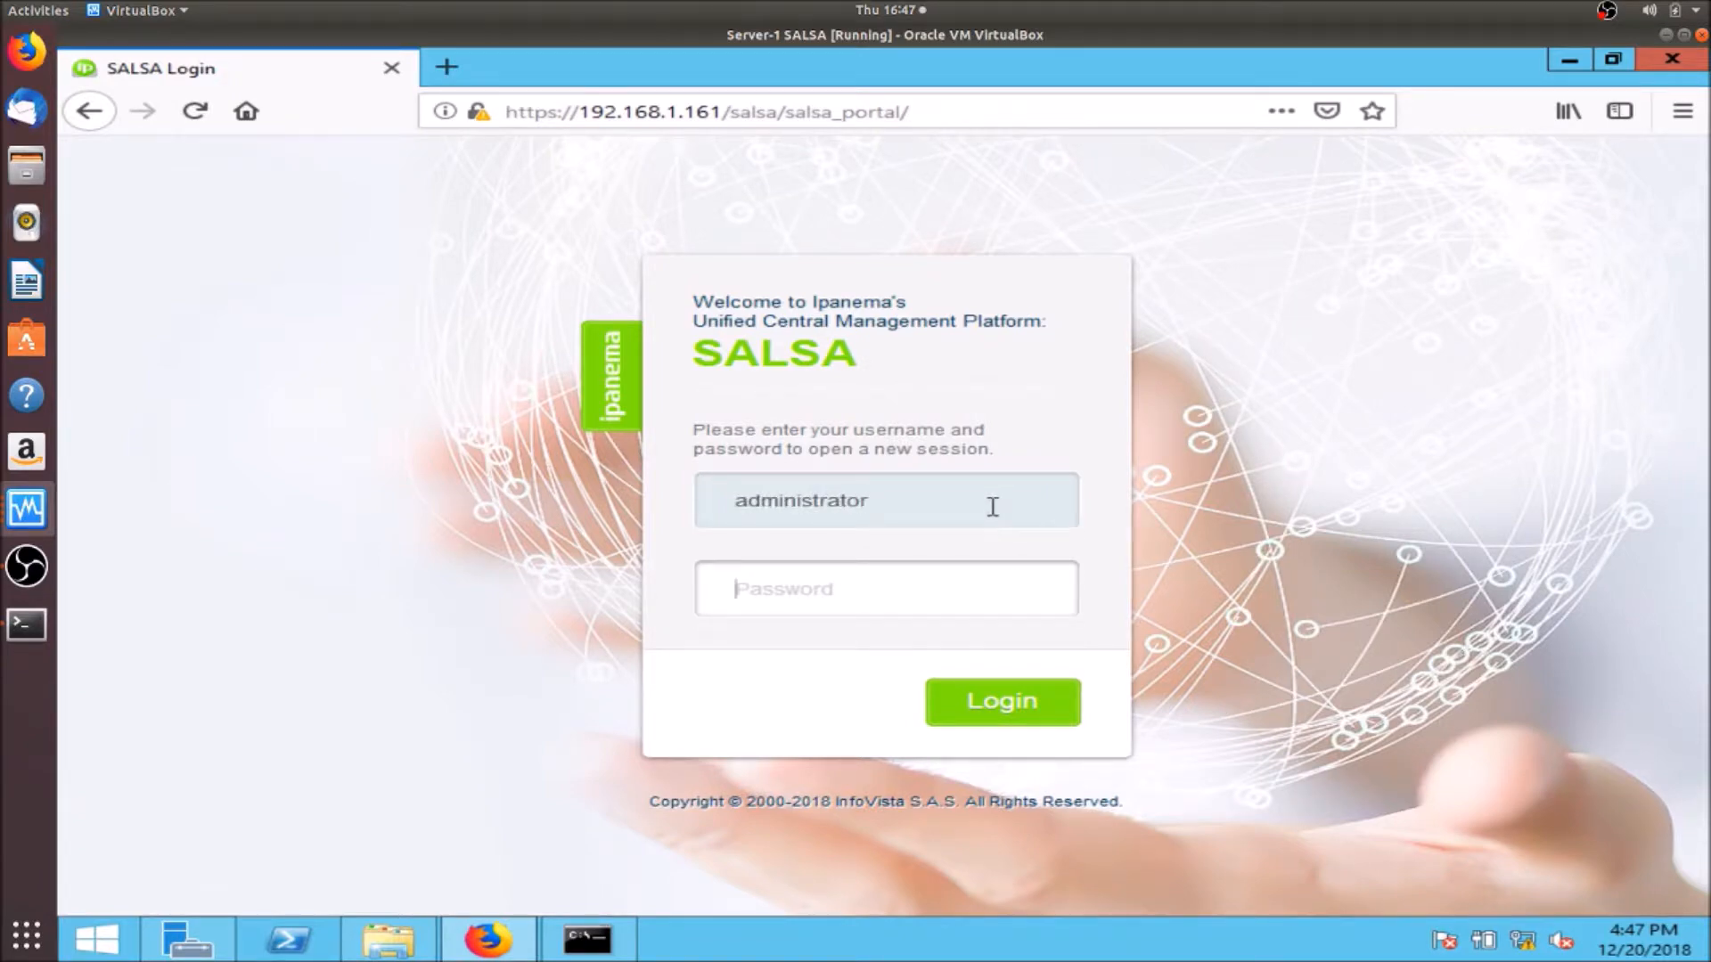
{"action": "type", "text": "pa"}
{"action": "key", "text": "Return"}
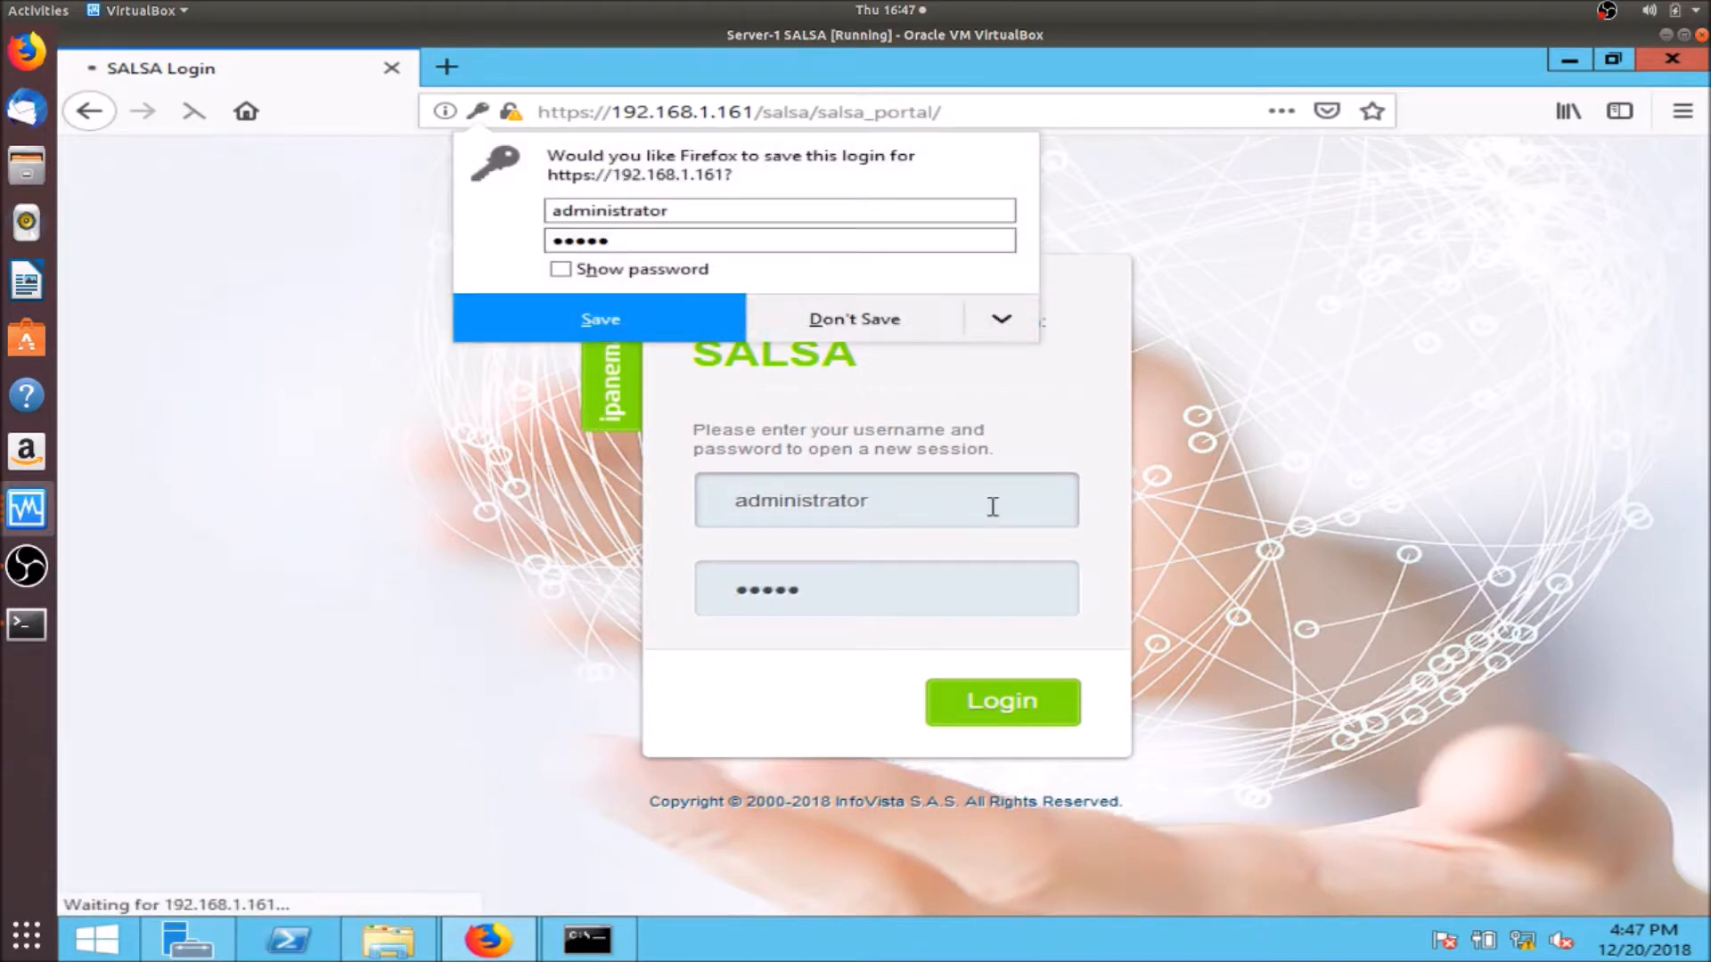
{"action": "left_click", "coordinate": [677, 329]}
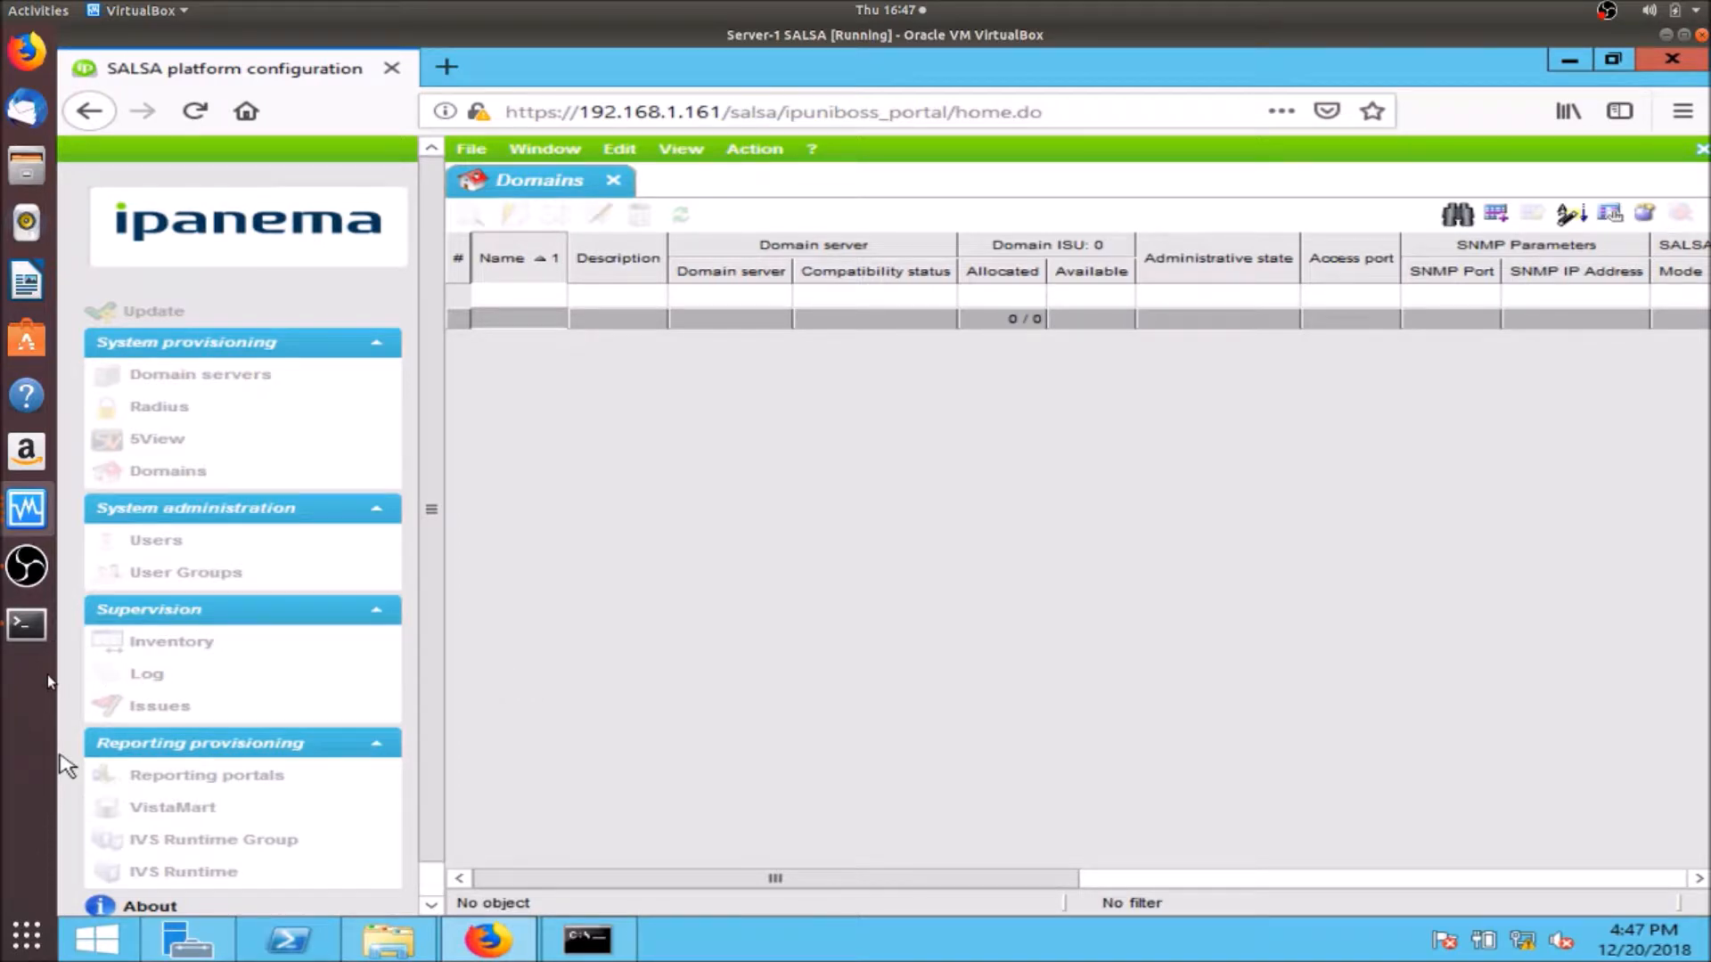
- Check Server-3's VistaCockpit and minimize it, then close Firefox on Server-1 SALSA
{"action": "left_click", "coordinate": [27, 508]}
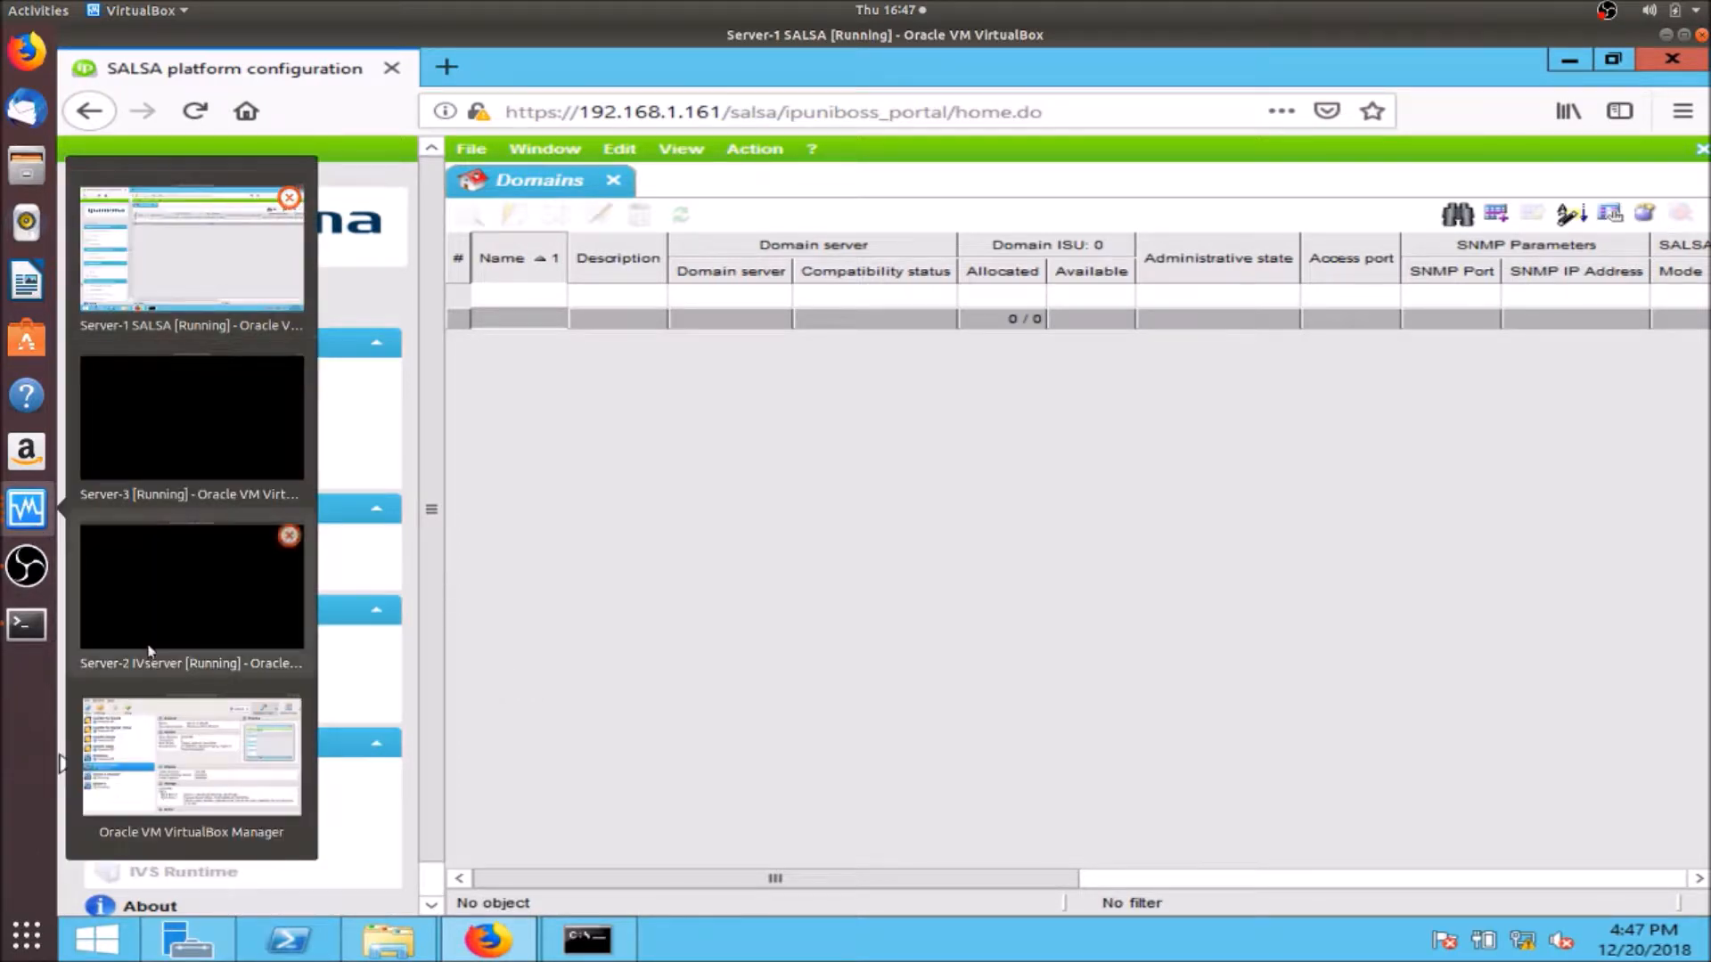
{"action": "left_click", "coordinate": [185, 746]}
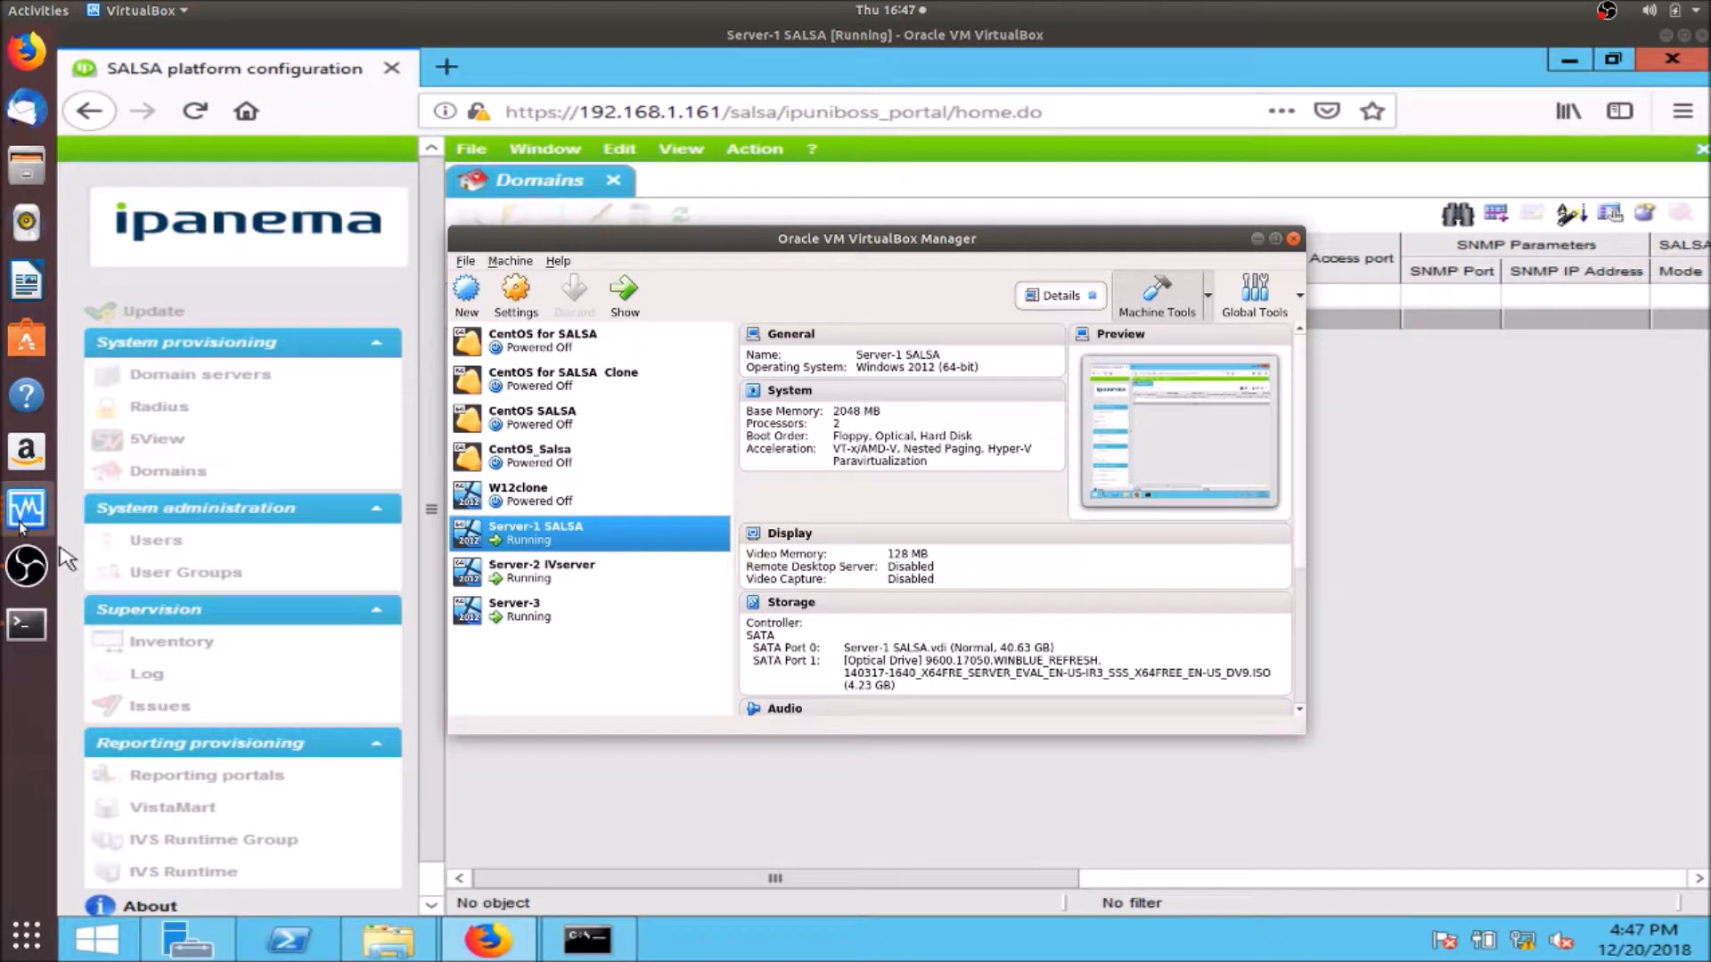
{"action": "left_click", "coordinate": [23, 521]}
{"action": "left_click", "coordinate": [141, 466]}
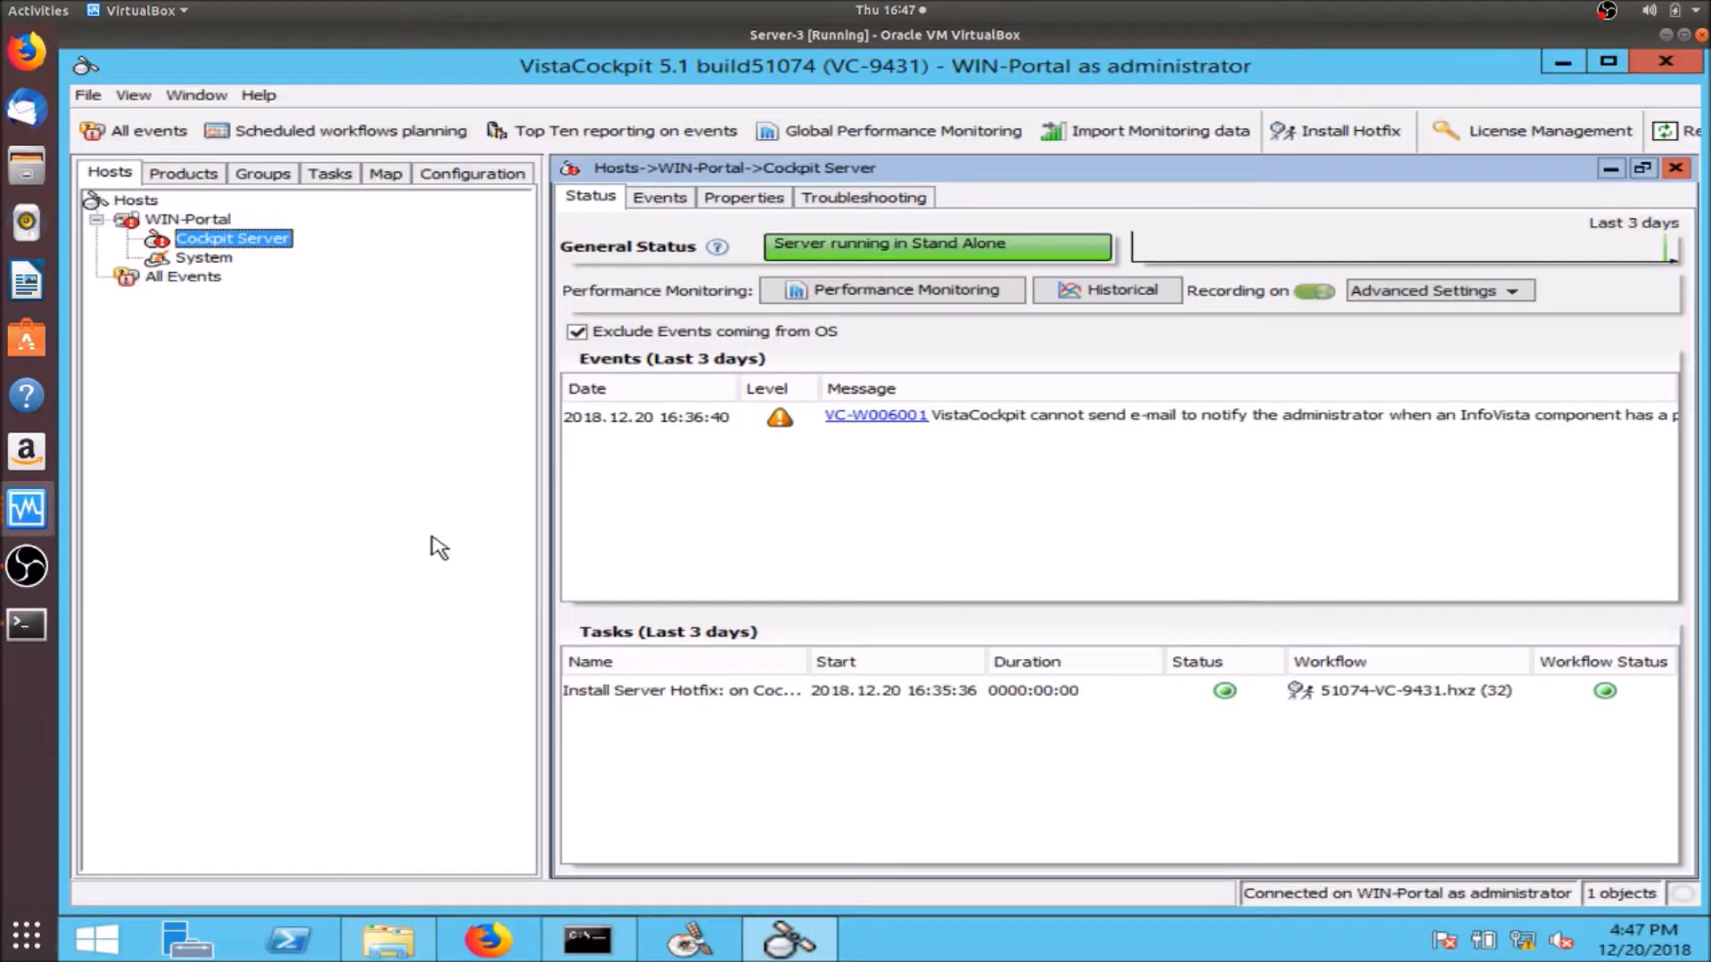
{"action": "mouse_move", "coordinate": [156, 229]}
{"action": "left_click", "coordinate": [1563, 61]}
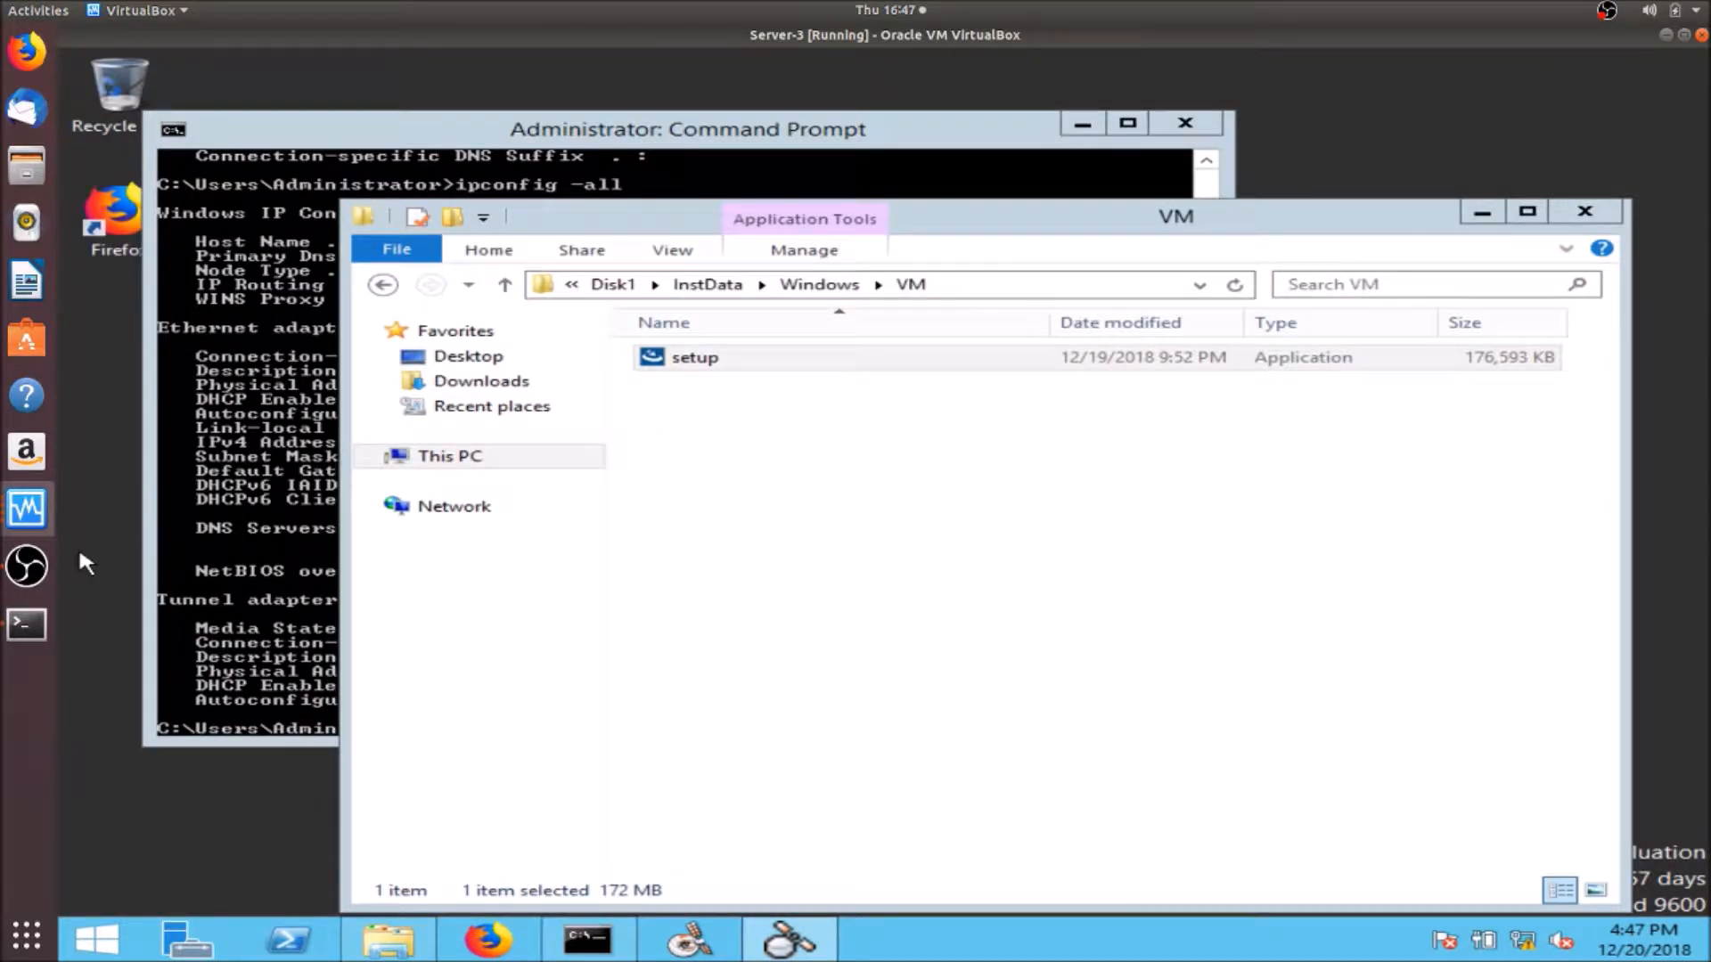
{"action": "left_click", "coordinate": [40, 512]}
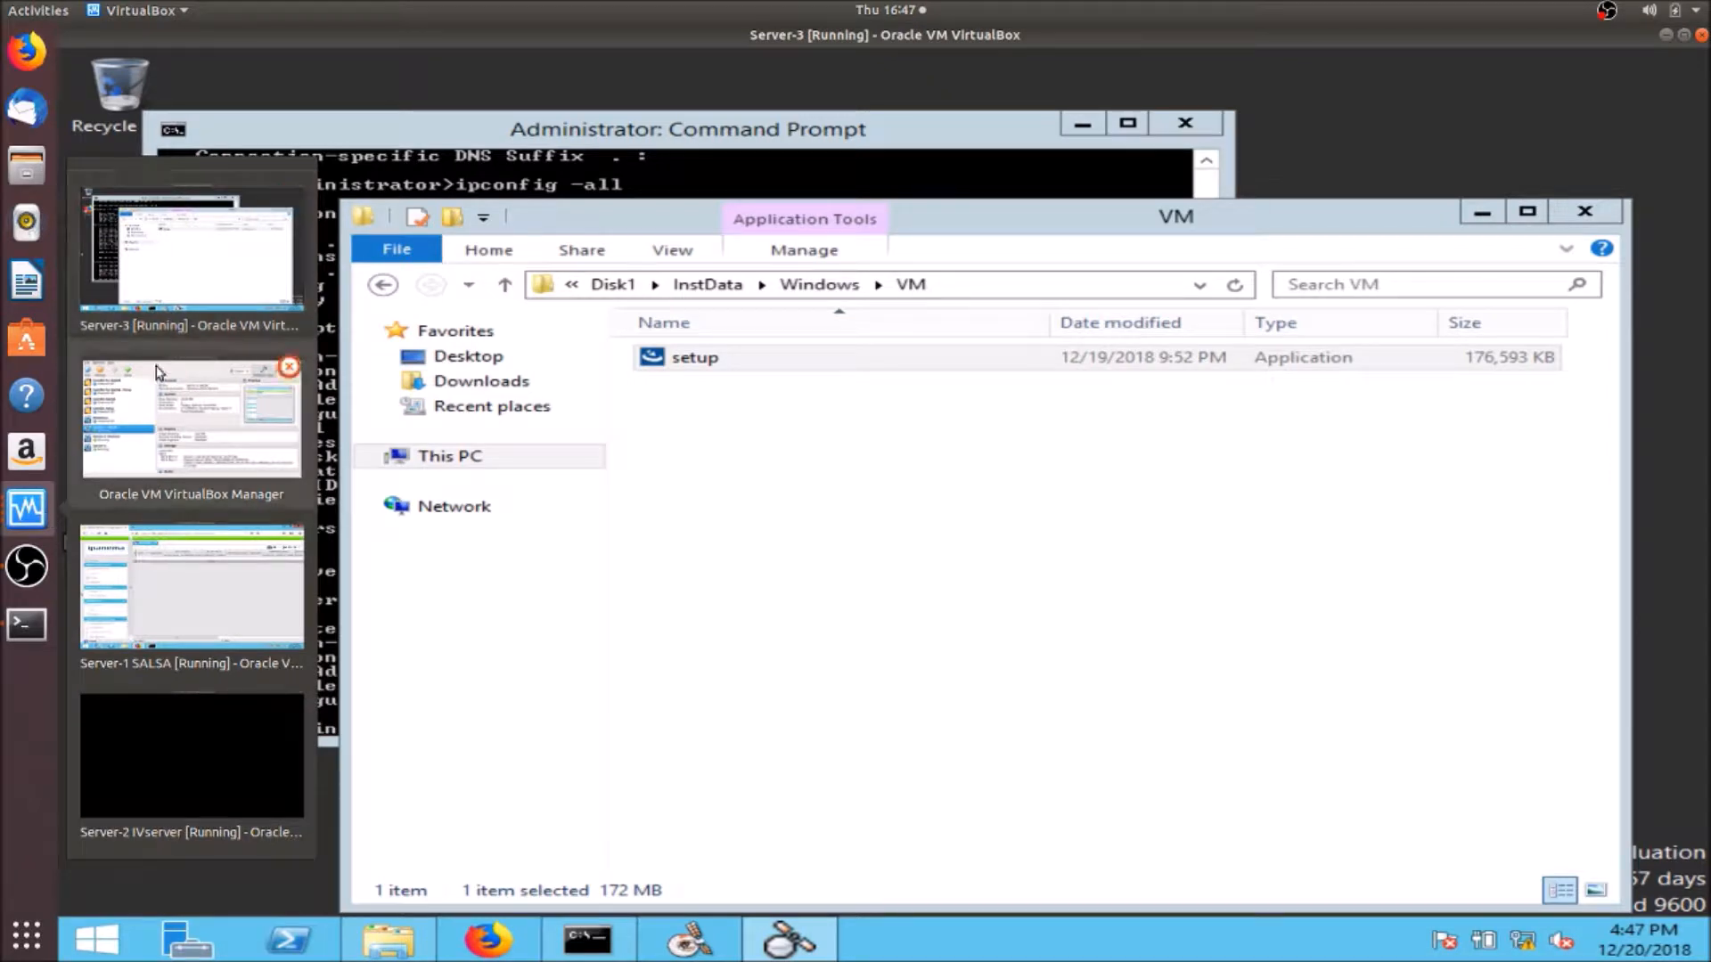
{"action": "left_click", "coordinate": [191, 584]}
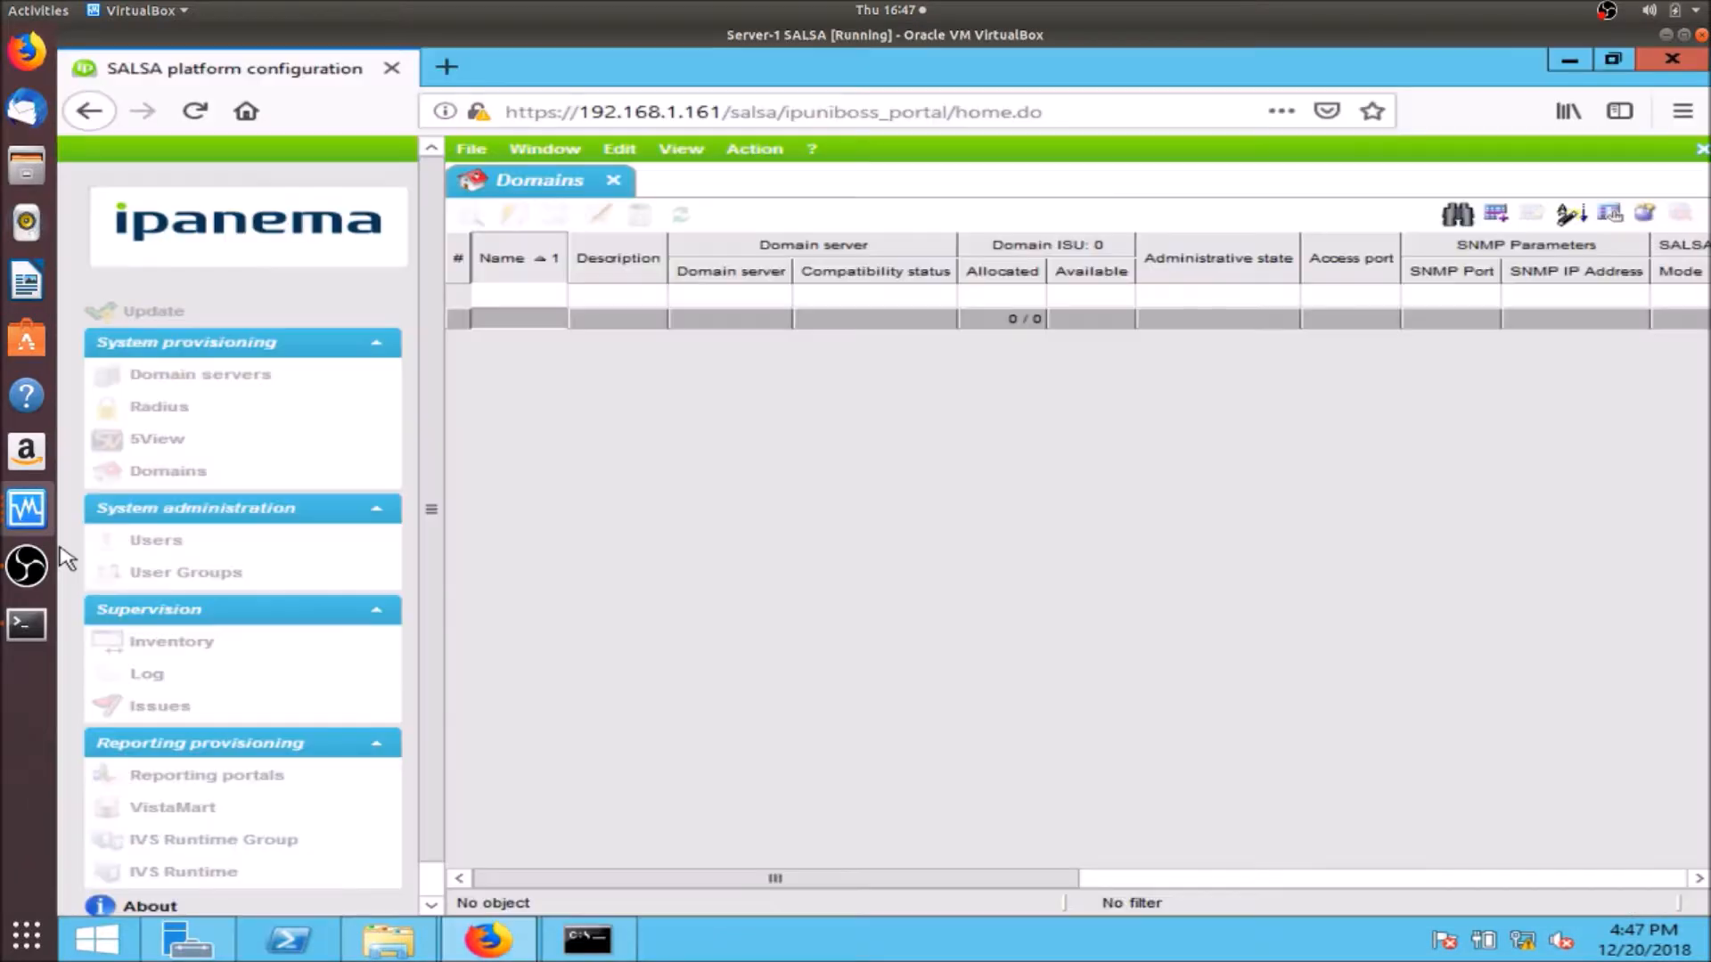
{"action": "left_click", "coordinate": [1675, 61]}
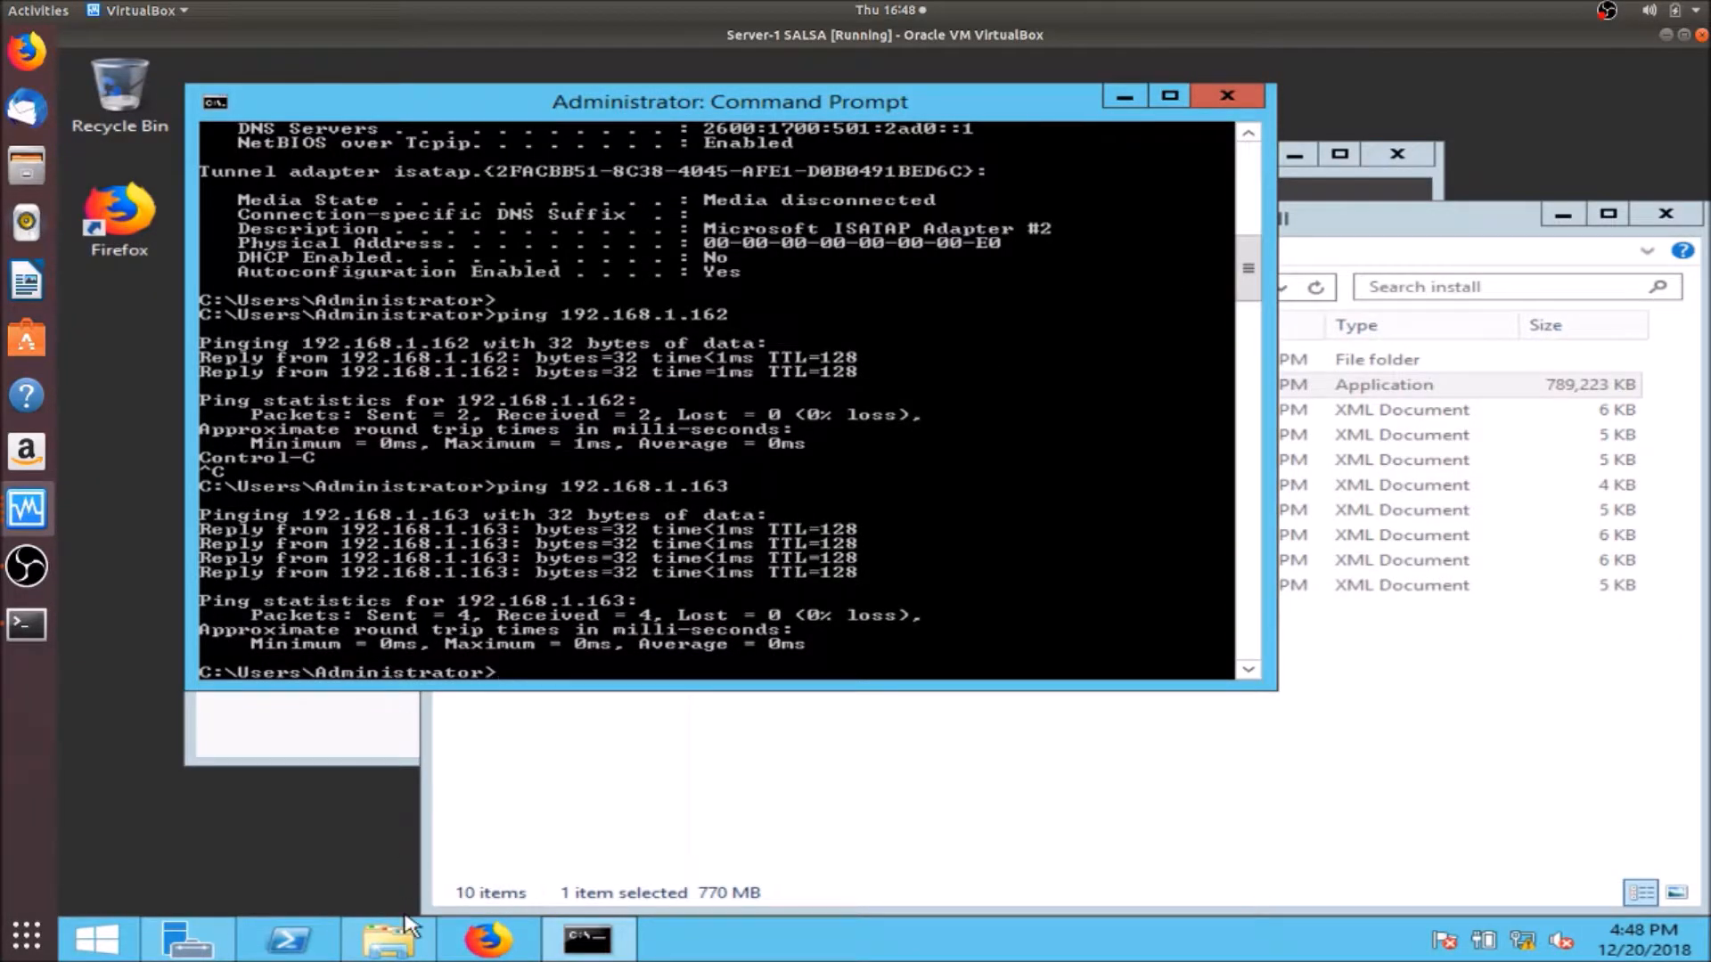
- Run the VistaCockpit Agent Setup from ipboss_v9.3.0 - windows\windows\cockpit\agent\win32
{"action": "left_click", "coordinate": [869, 784]}
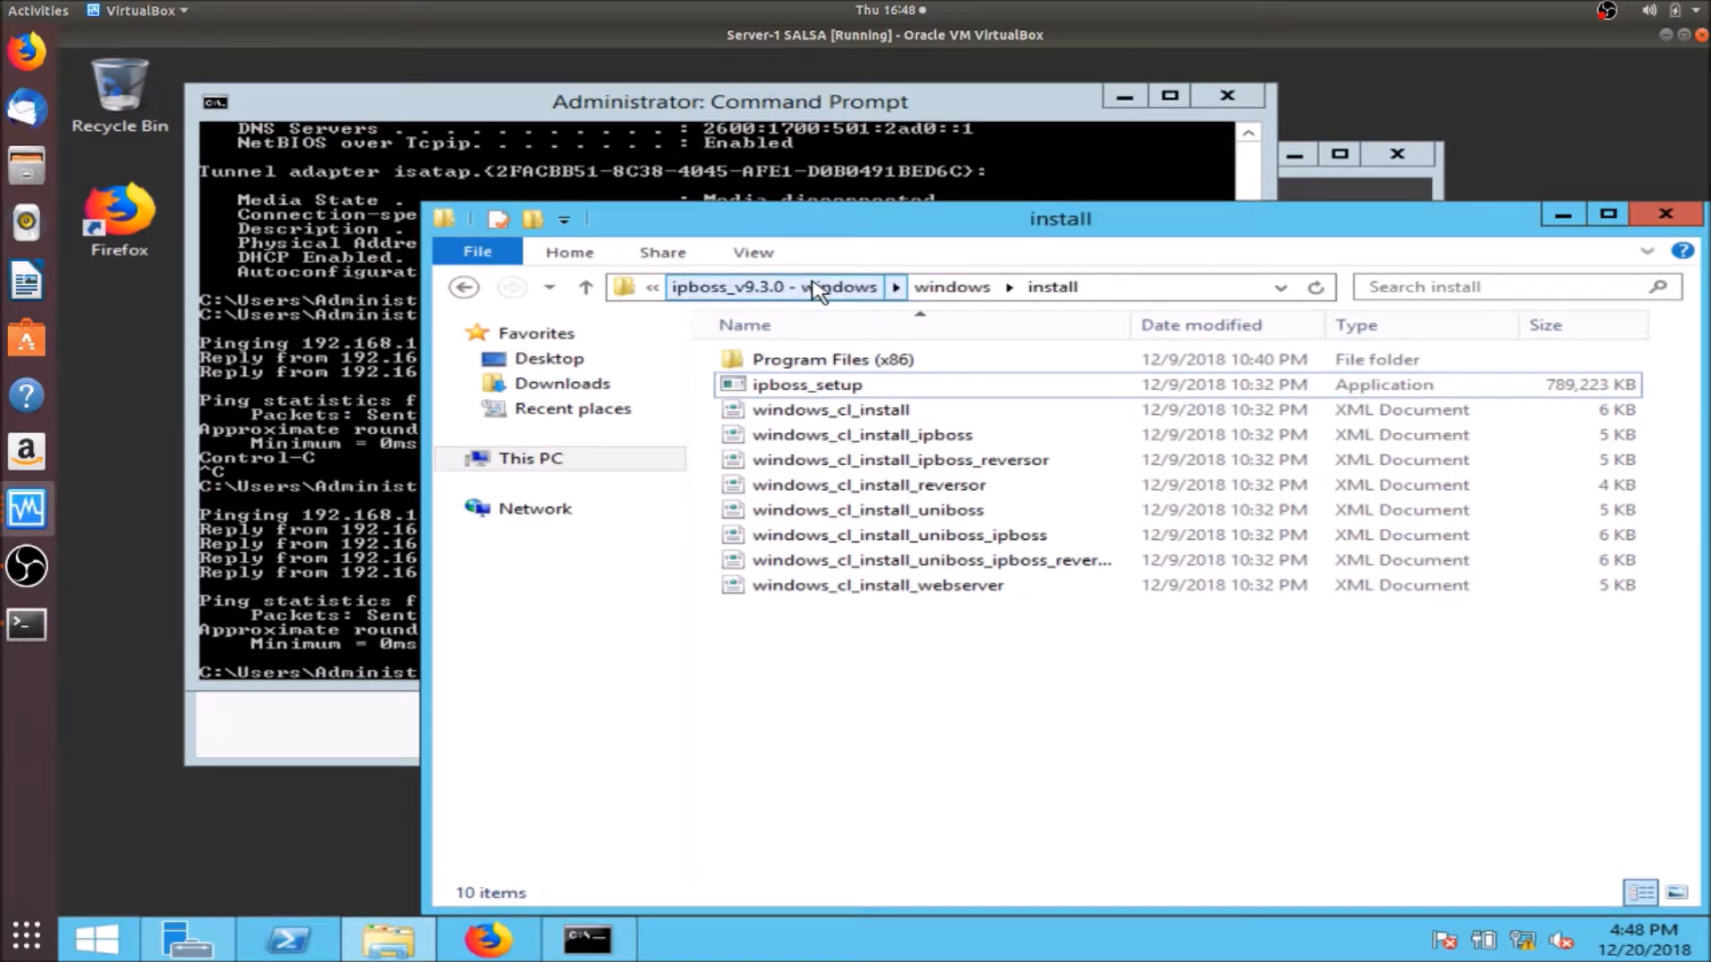
{"action": "left_click", "coordinate": [860, 287]}
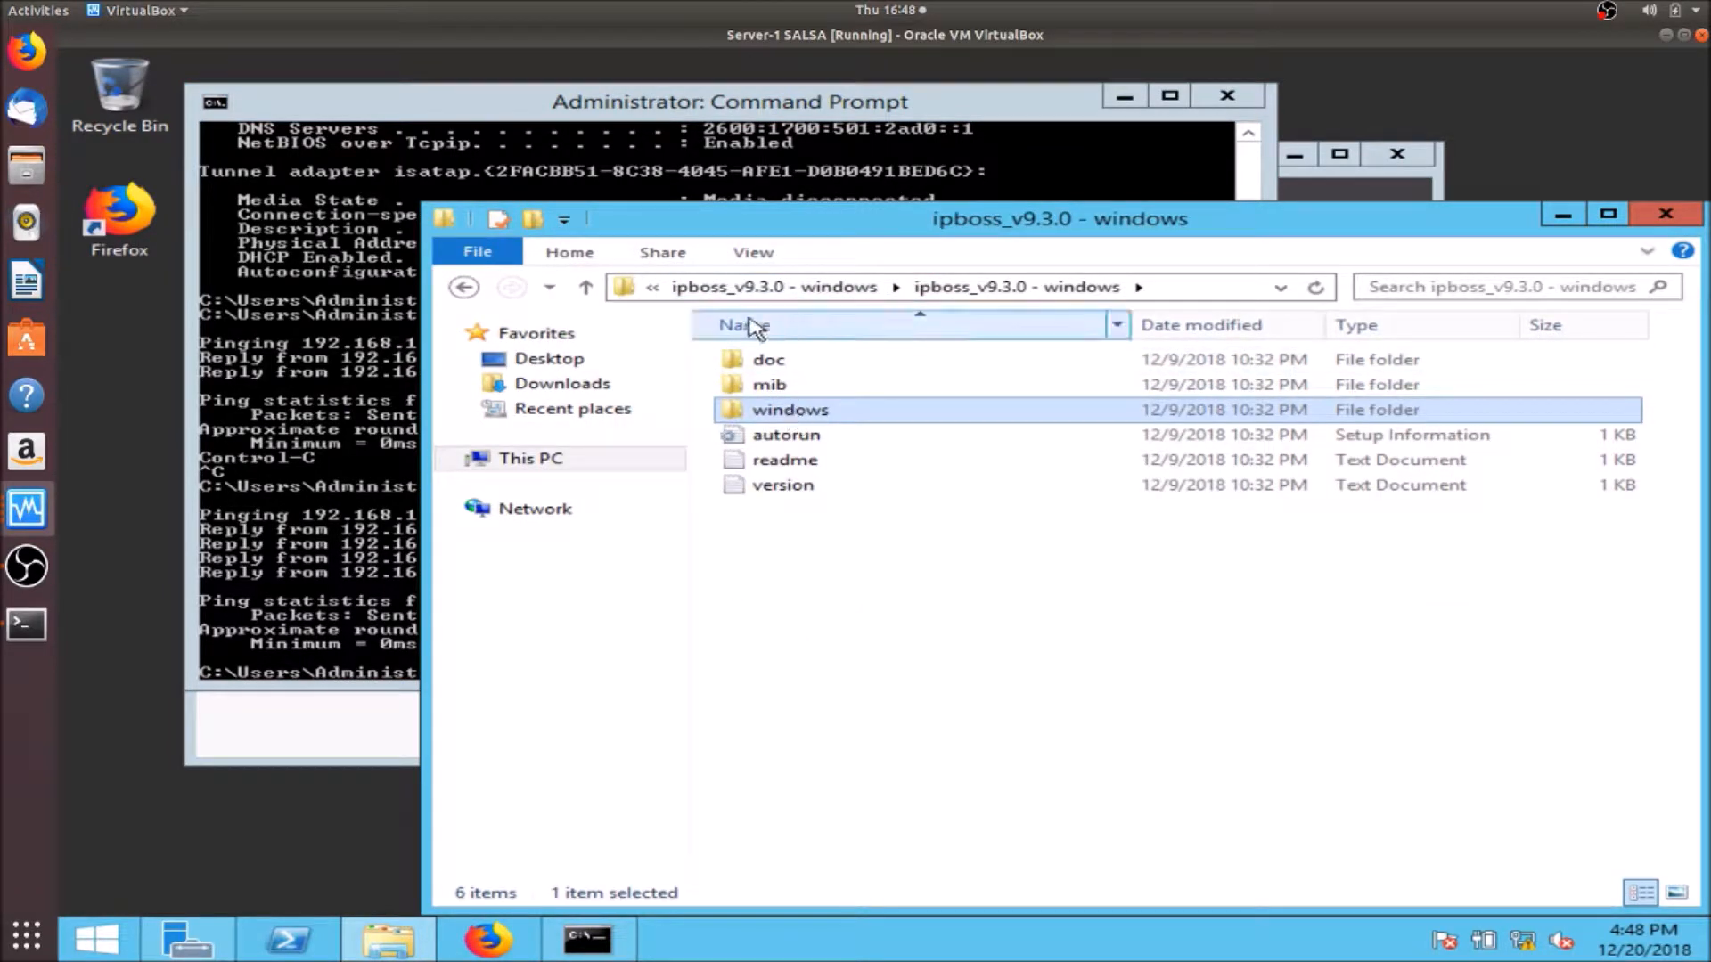
{"action": "double_click", "coordinate": [812, 416]}
{"action": "double_click", "coordinate": [801, 367]}
{"action": "double_click", "coordinate": [798, 369]}
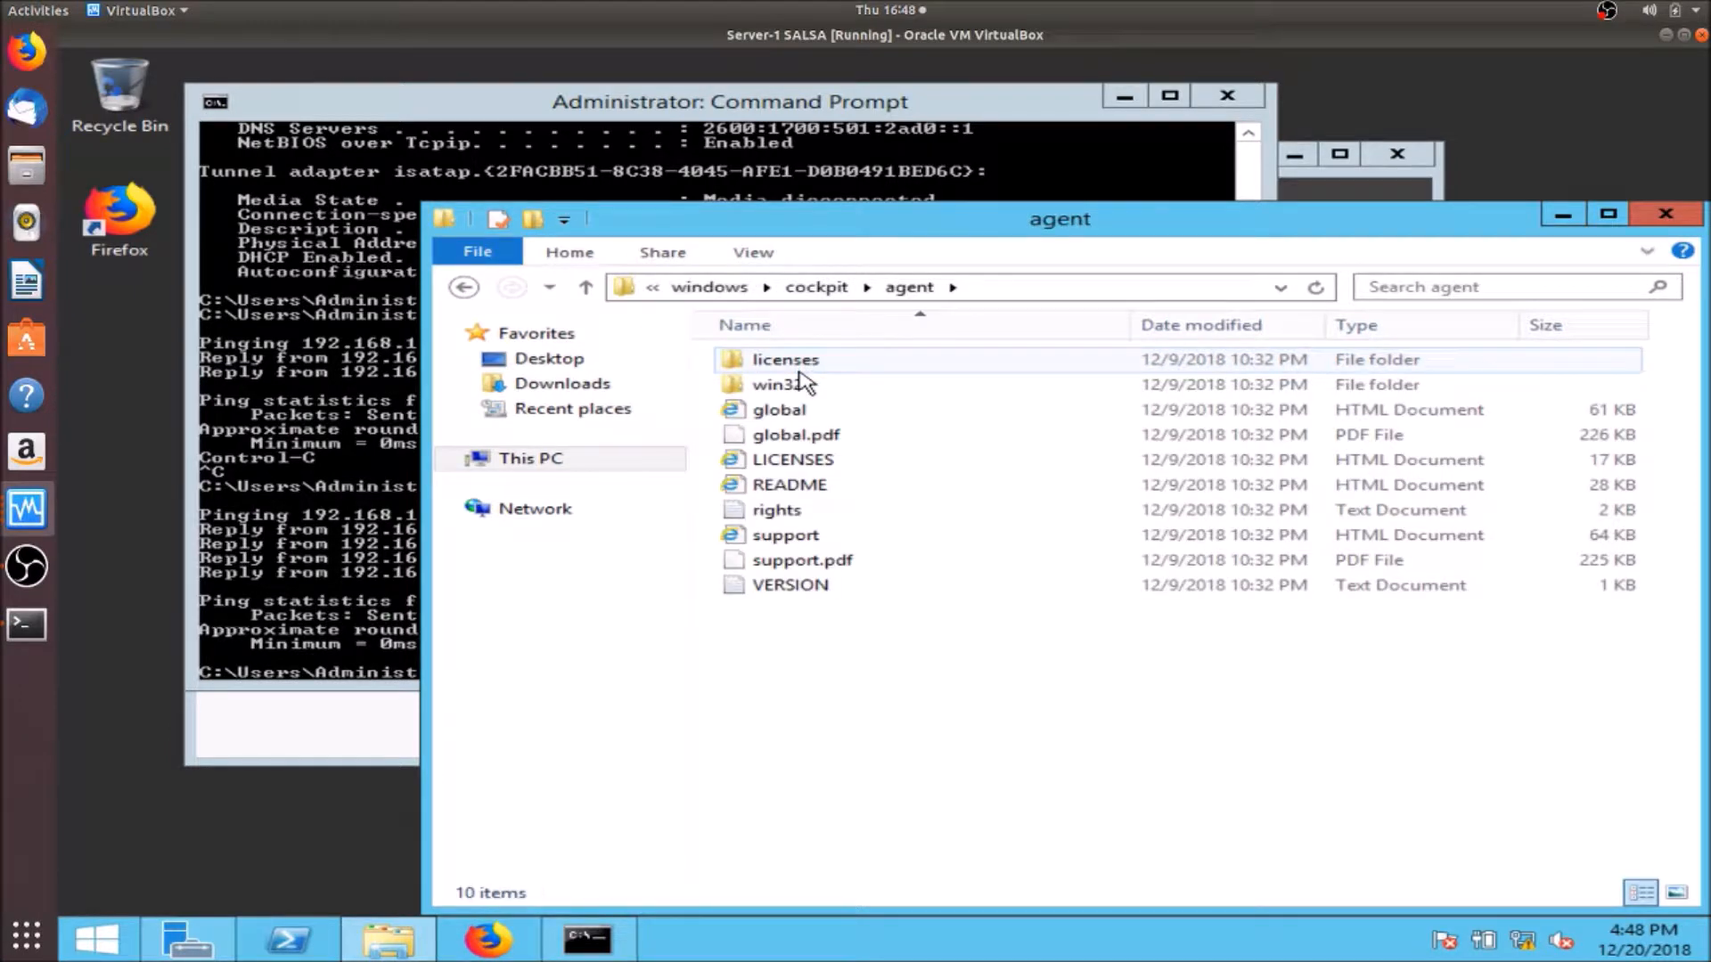
{"action": "left_click", "coordinate": [782, 389]}
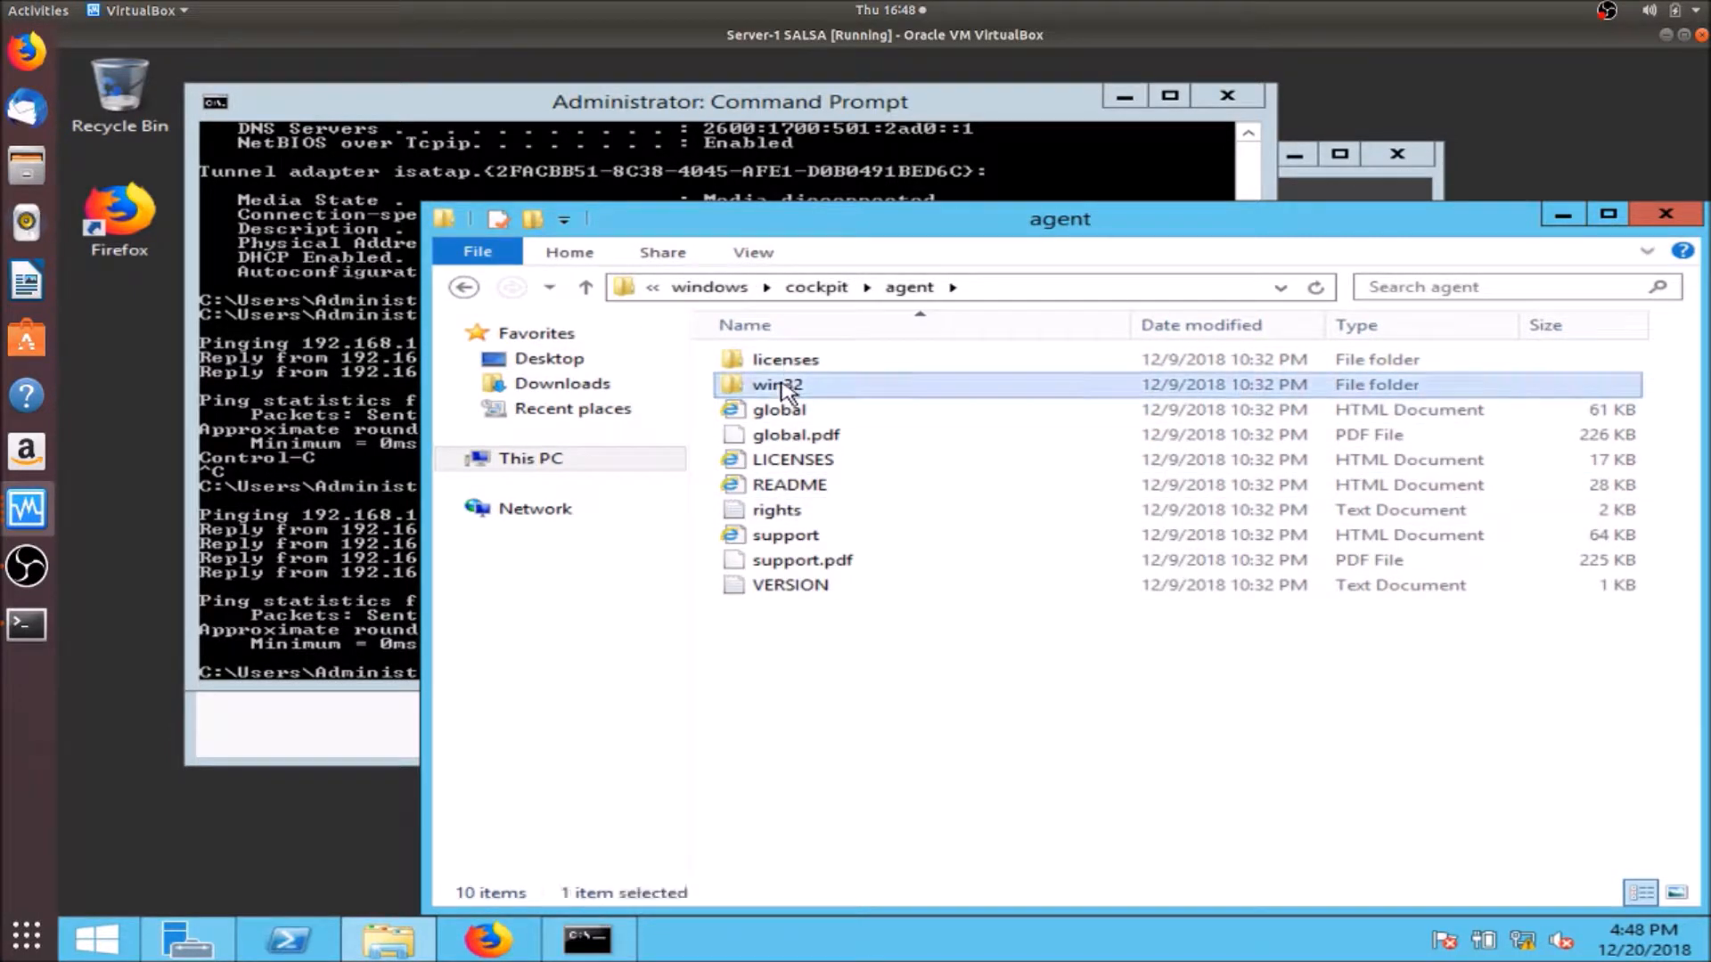
{"action": "double_click", "coordinate": [783, 390]}
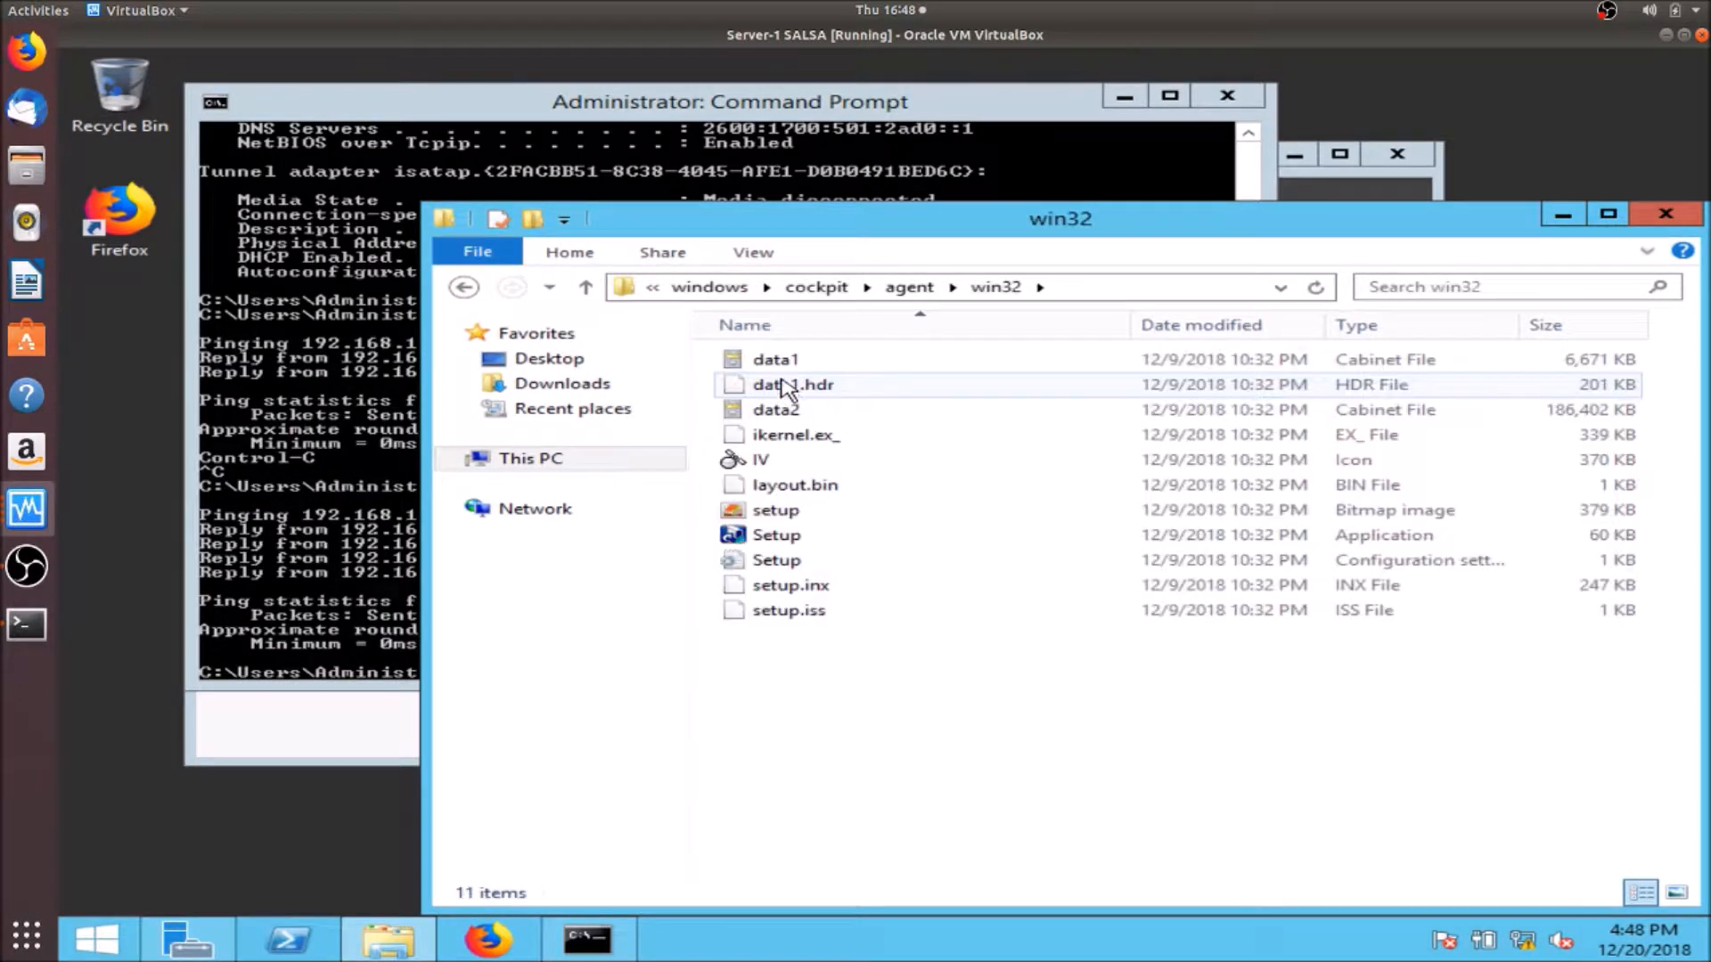
{"action": "double_click", "coordinate": [764, 536]}
{"action": "left_click", "coordinate": [955, 519]}
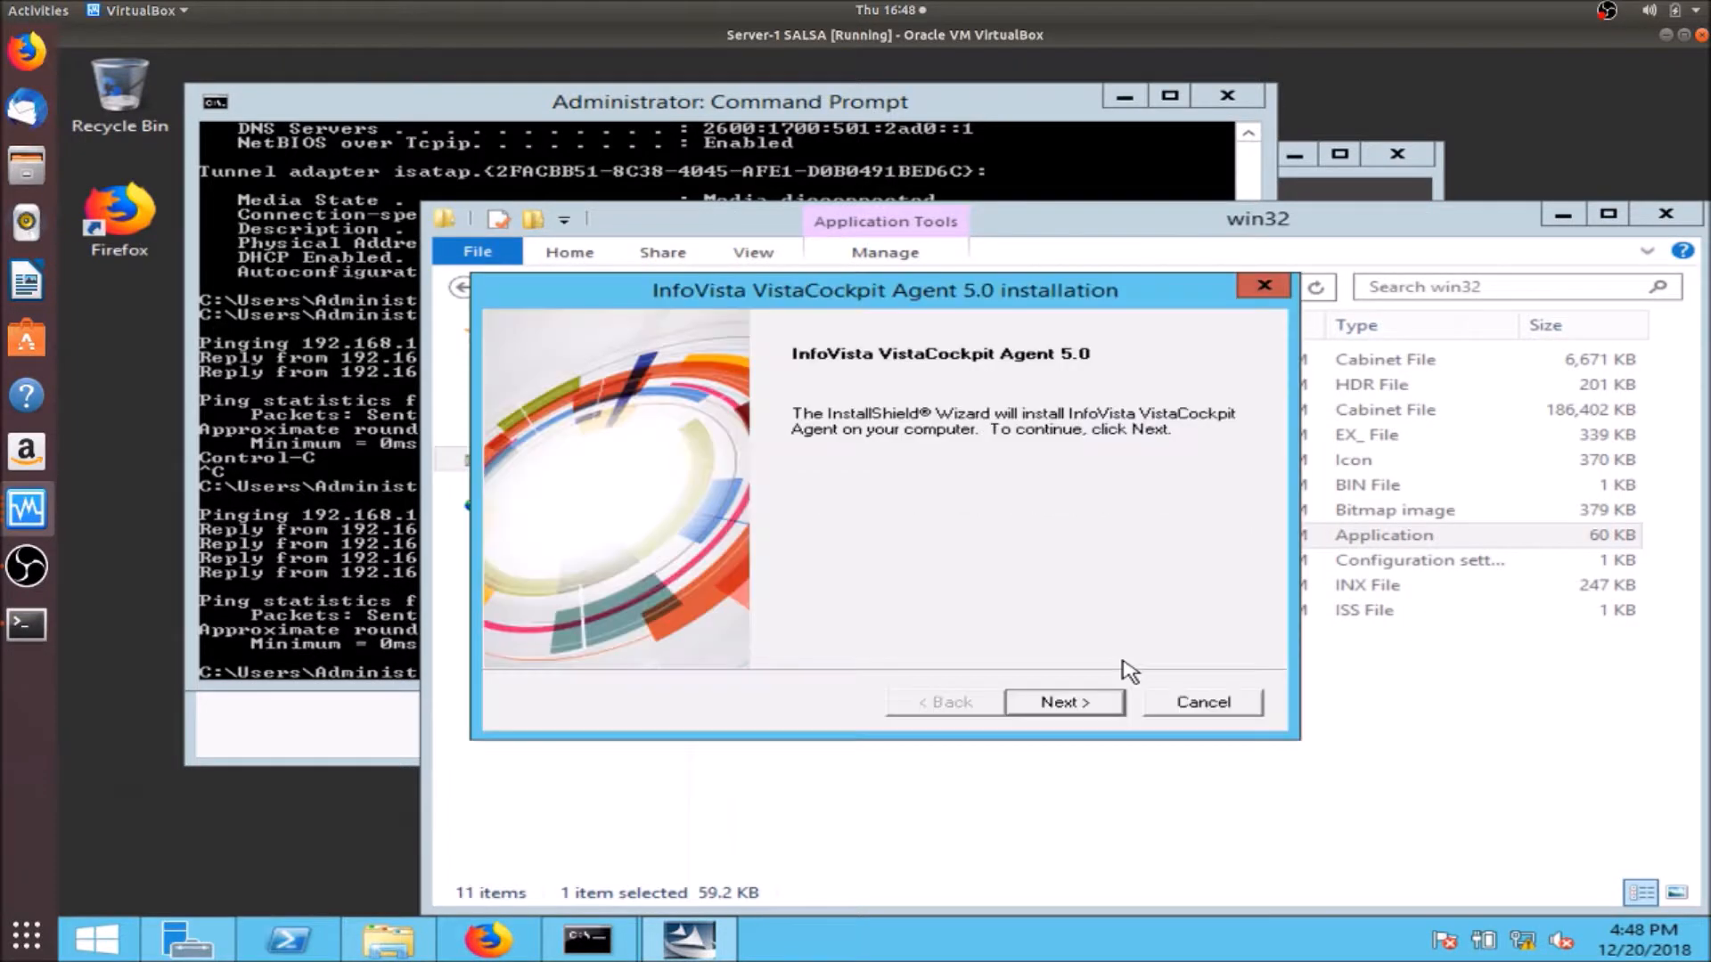
- Accept the VistaCockpit Agent licence and keep the default installation directory
{"action": "left_click", "coordinate": [1078, 706]}
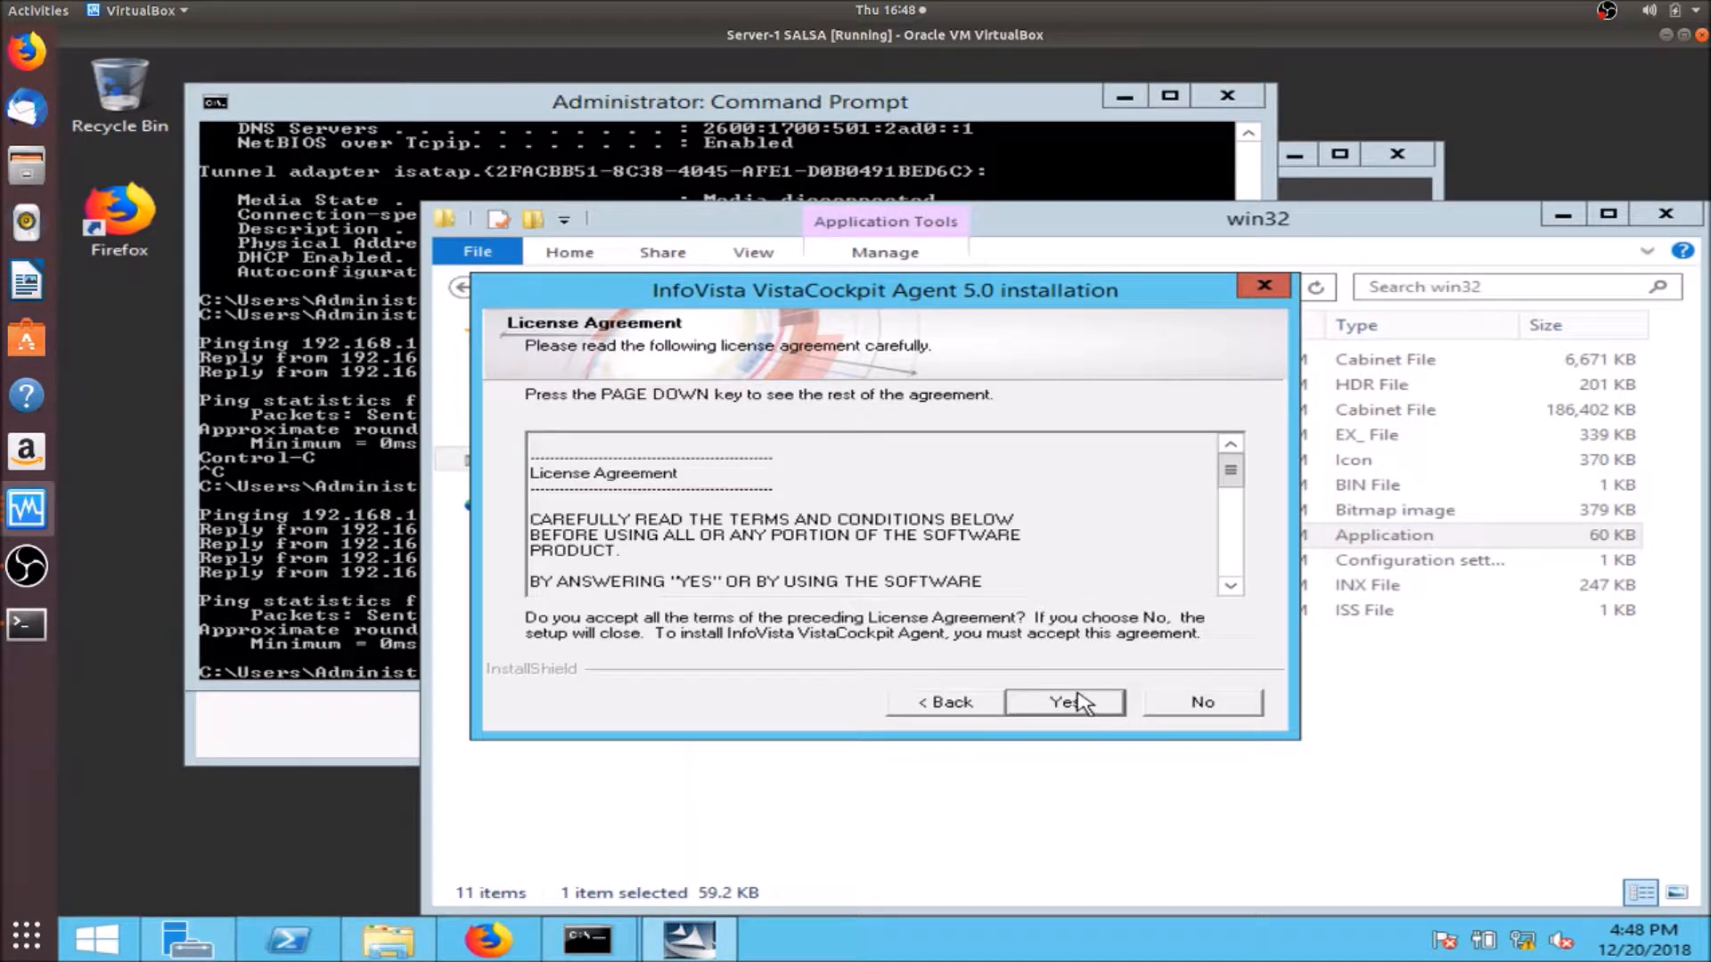
{"action": "left_click", "coordinate": [1078, 706]}
{"action": "left_click", "coordinate": [1069, 707]}
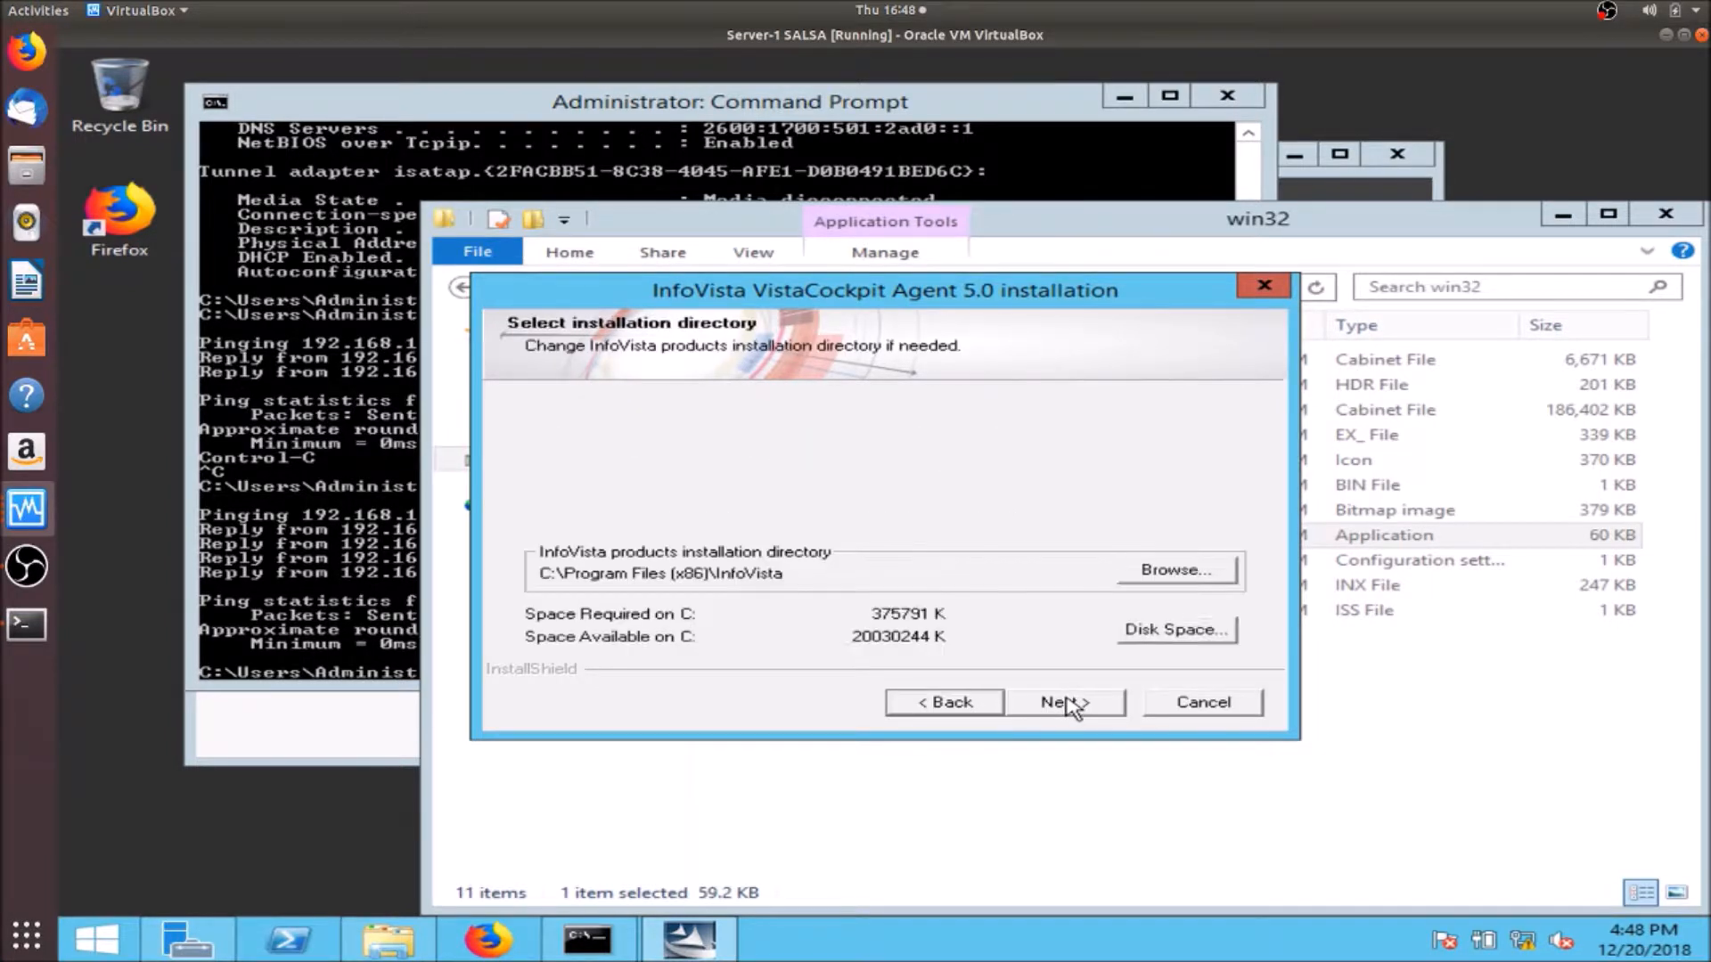
{"action": "left_click", "coordinate": [1075, 708]}
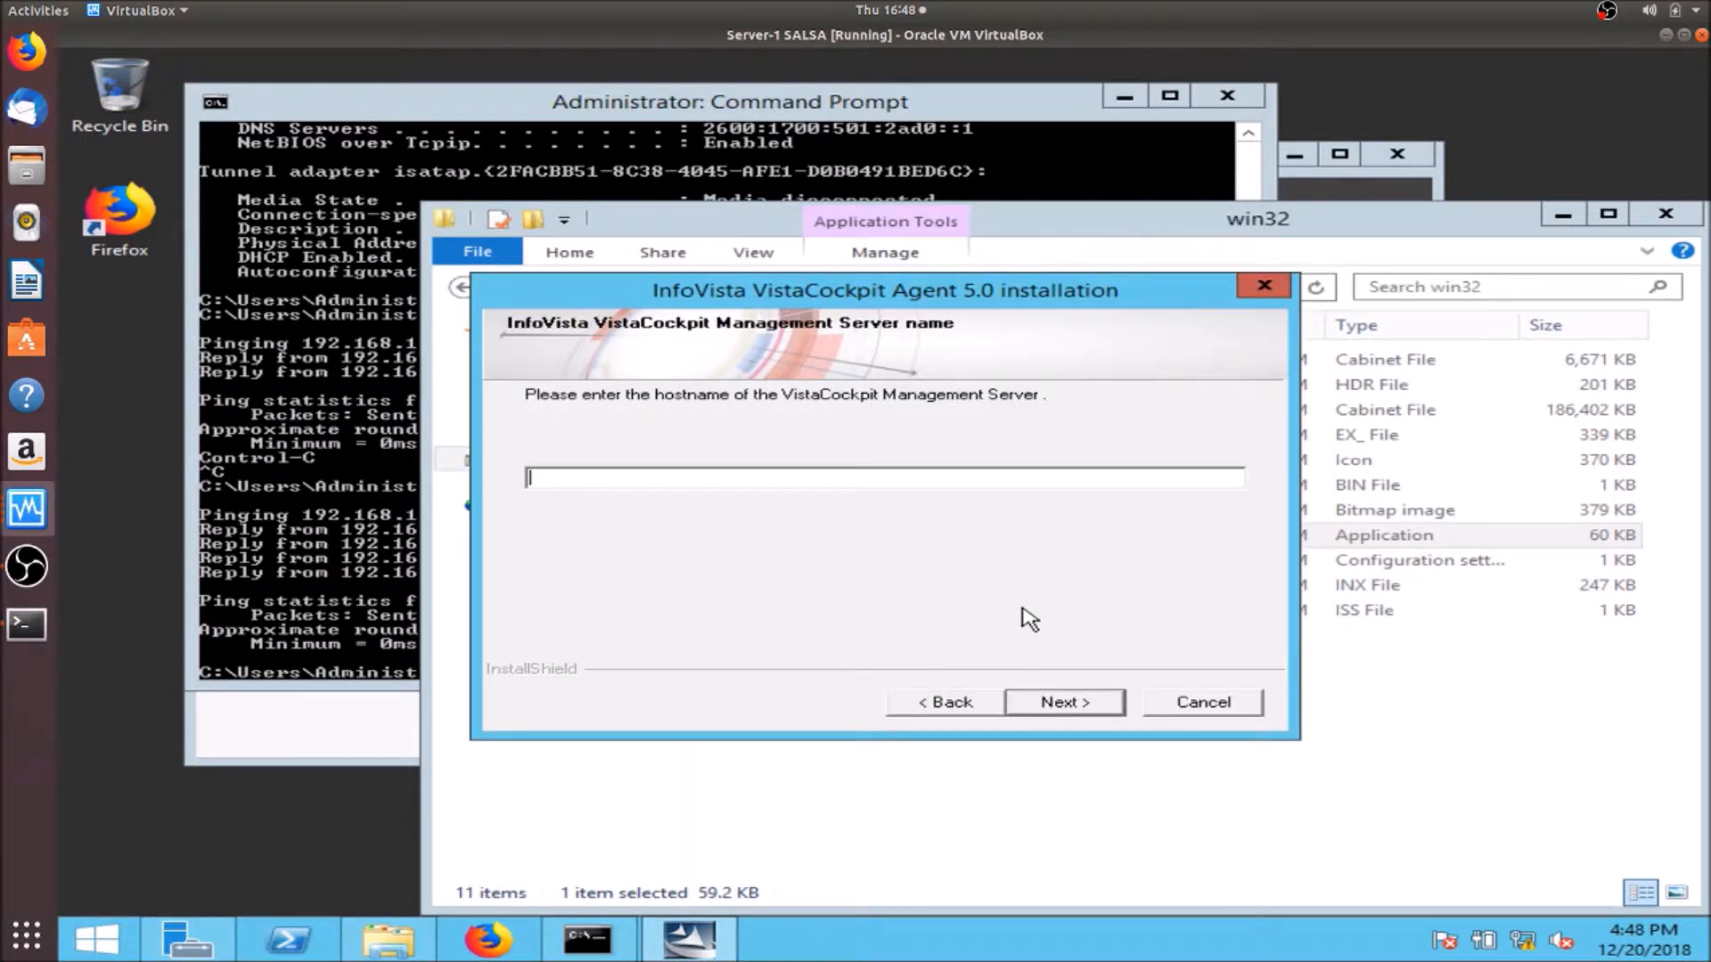
- Point the agent at management server 192.168.1.163 on default port 7609 and complete the install
{"action": "type", "text": "192.168.1.163"}
{"action": "left_click", "coordinate": [1084, 701]}
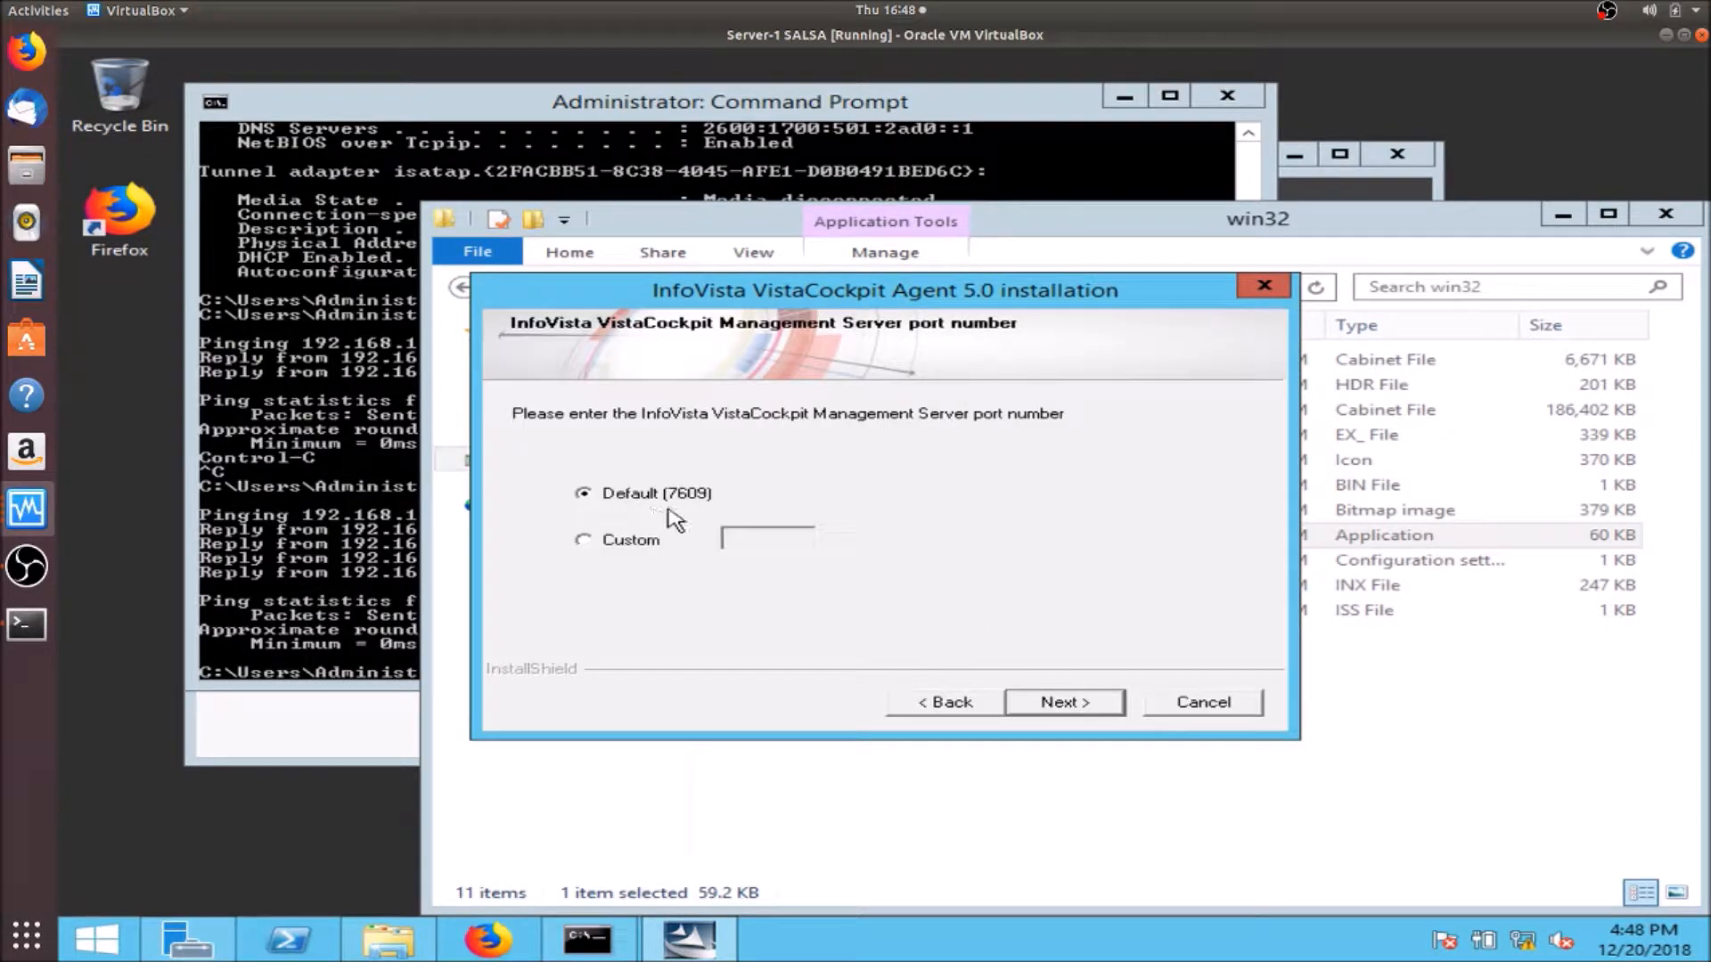
{"action": "left_click", "coordinate": [1063, 704]}
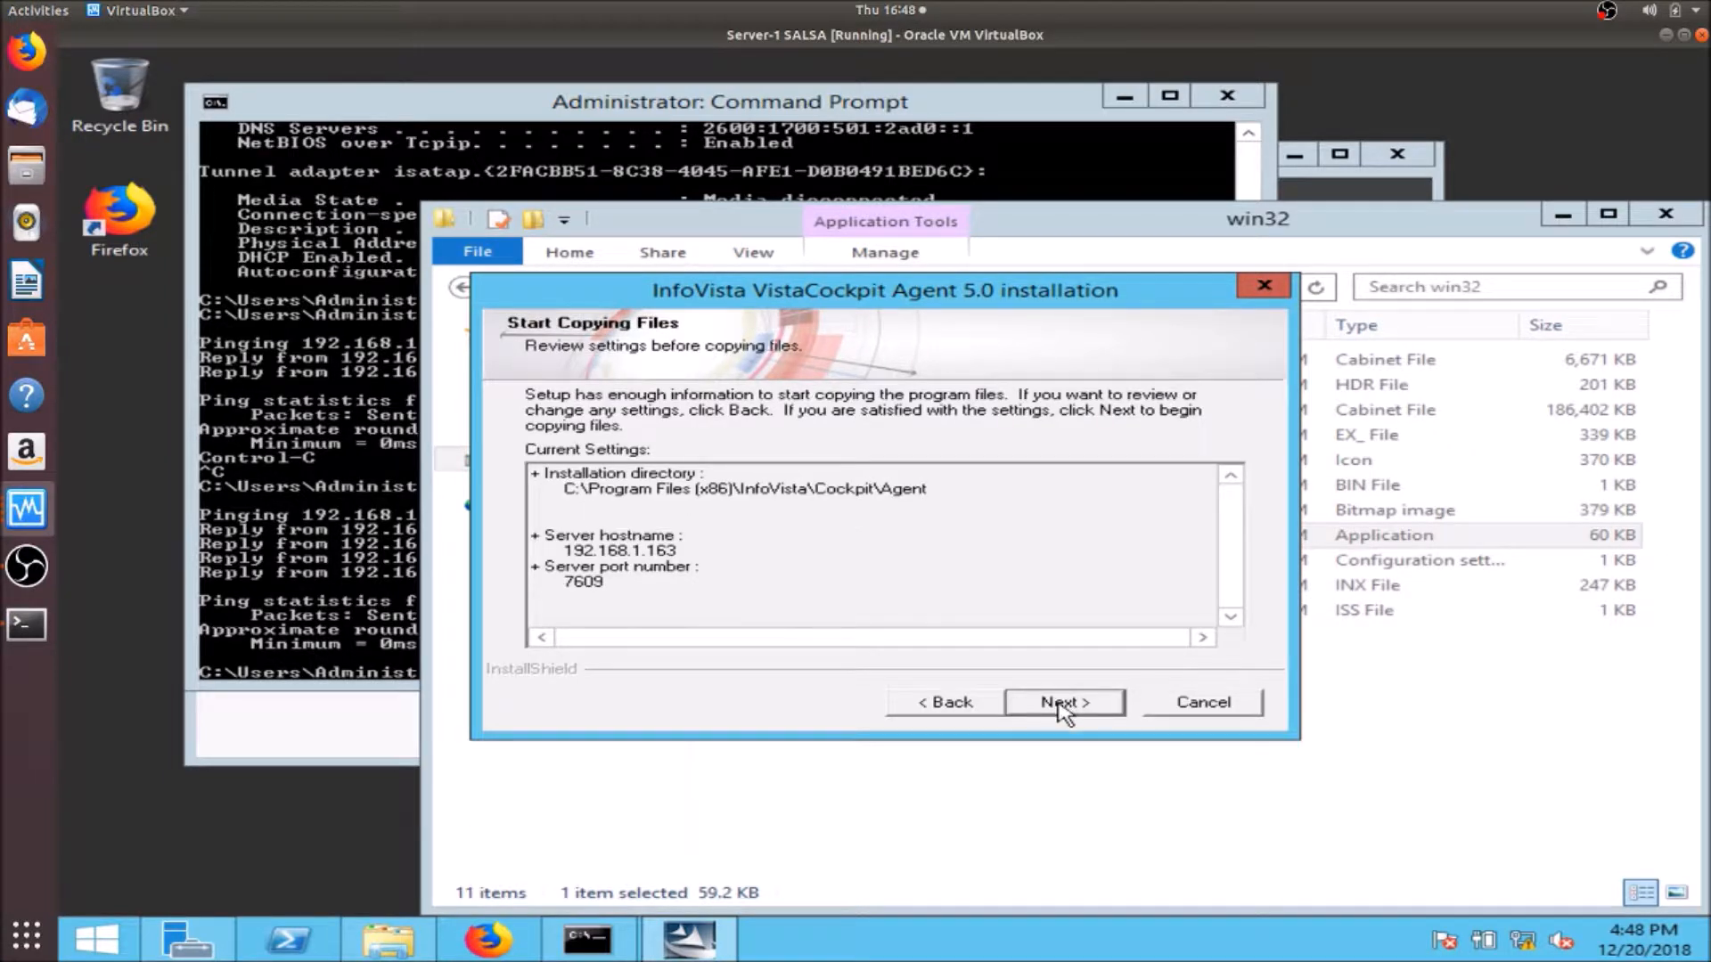
{"action": "left_click", "coordinate": [1058, 702]}
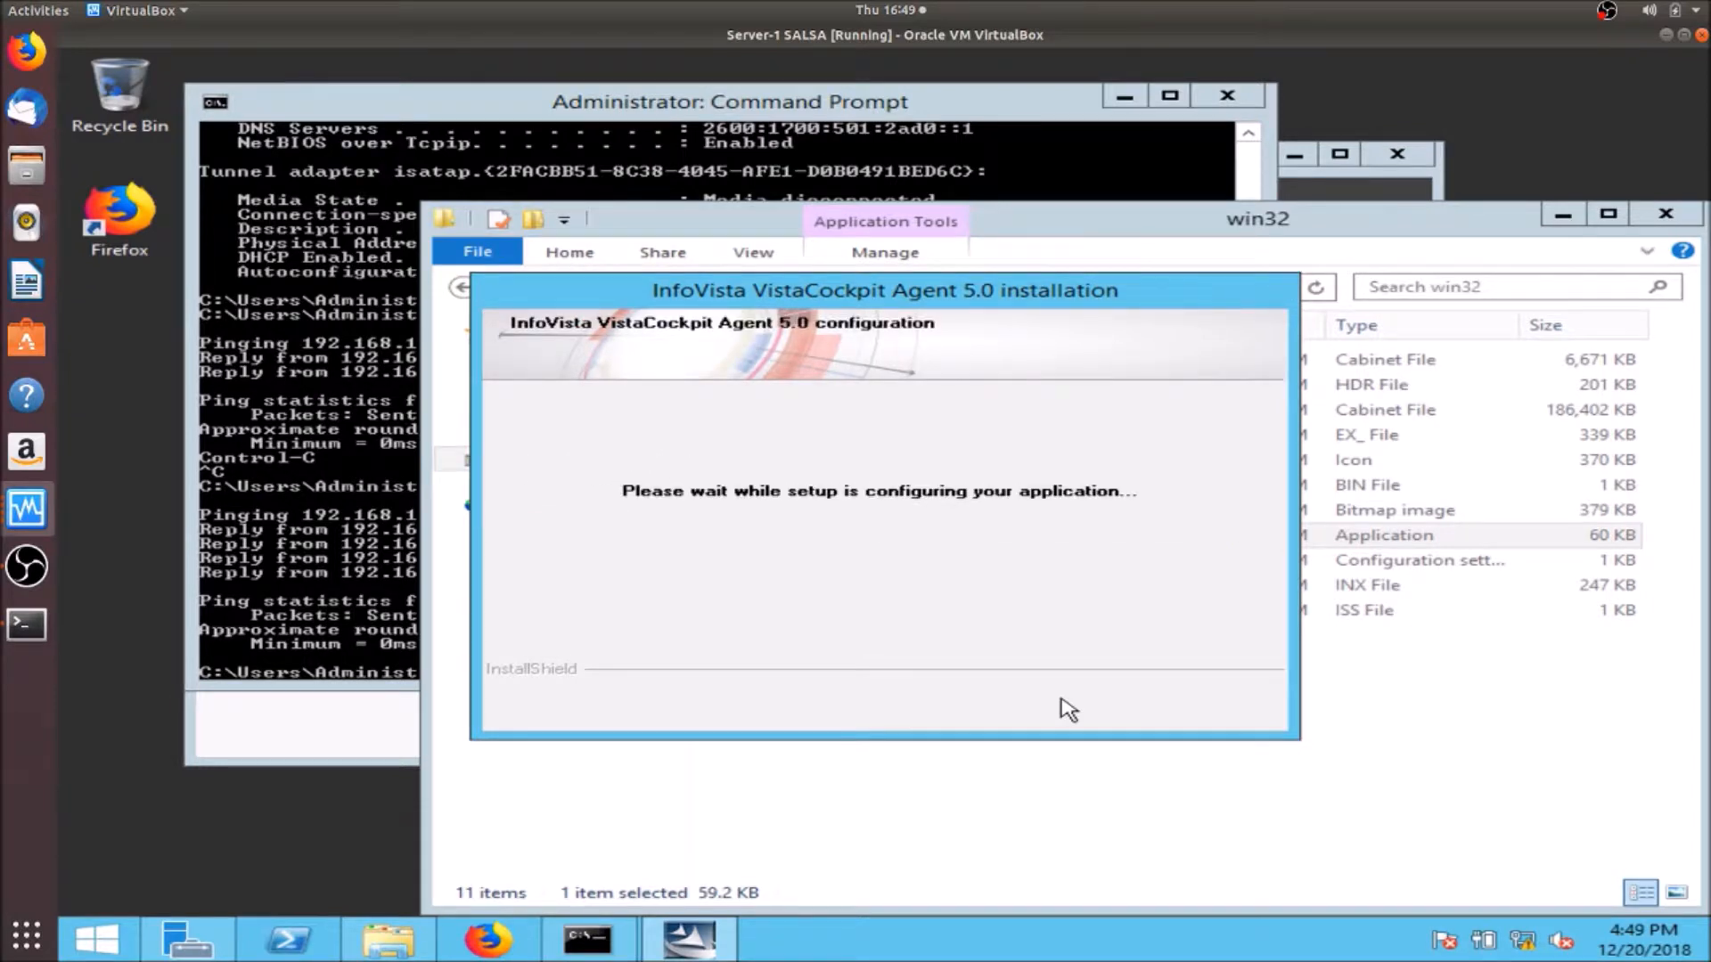
{"action": "left_click", "coordinate": [1066, 704]}
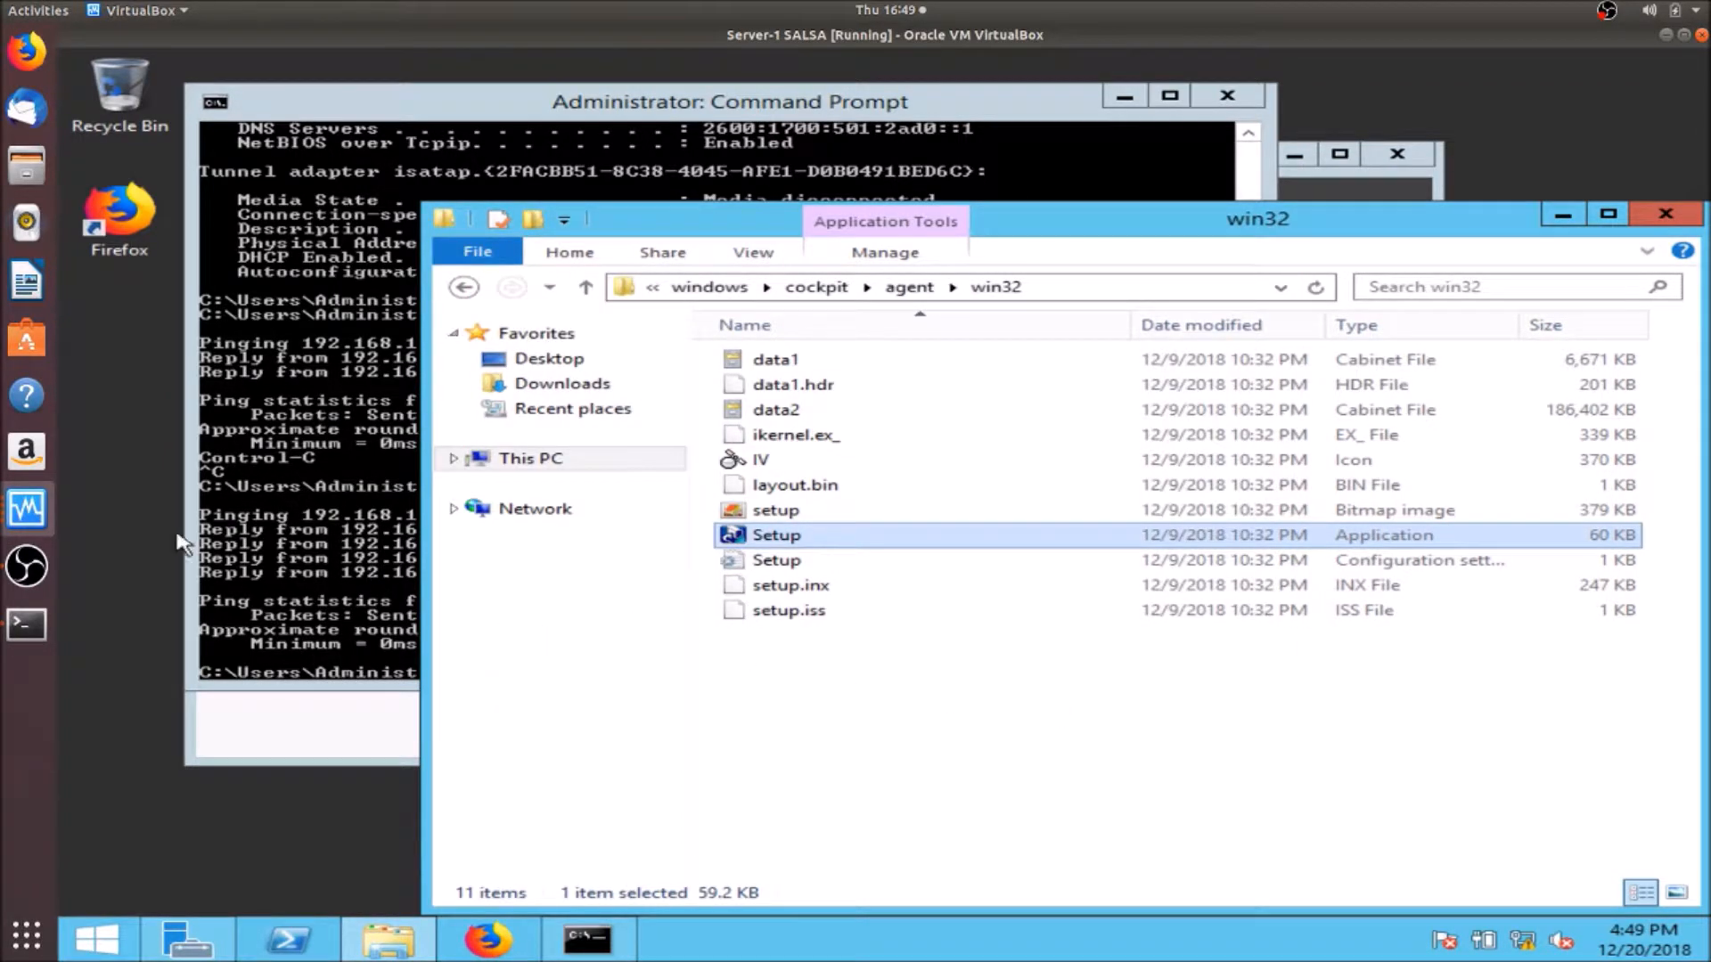
- Check VistaCockpit on the Server-3 VM, then return to the Server-1 SALSA machine
{"action": "left_click", "coordinate": [30, 514]}
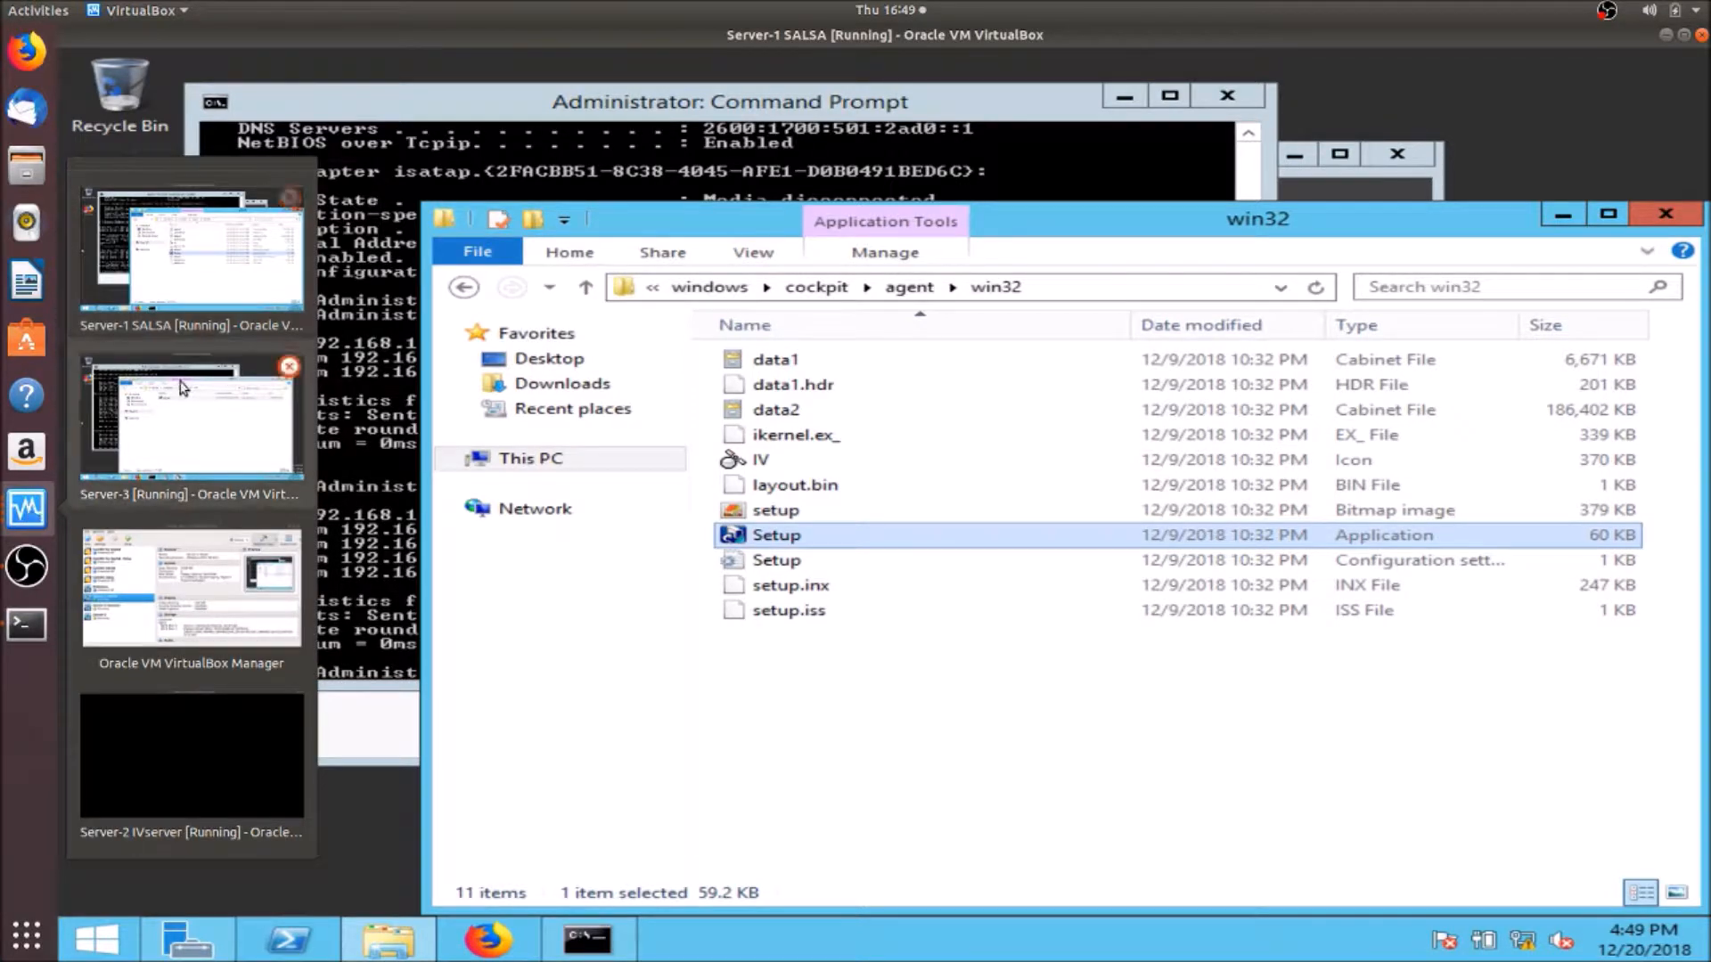
{"action": "left_click", "coordinate": [189, 417]}
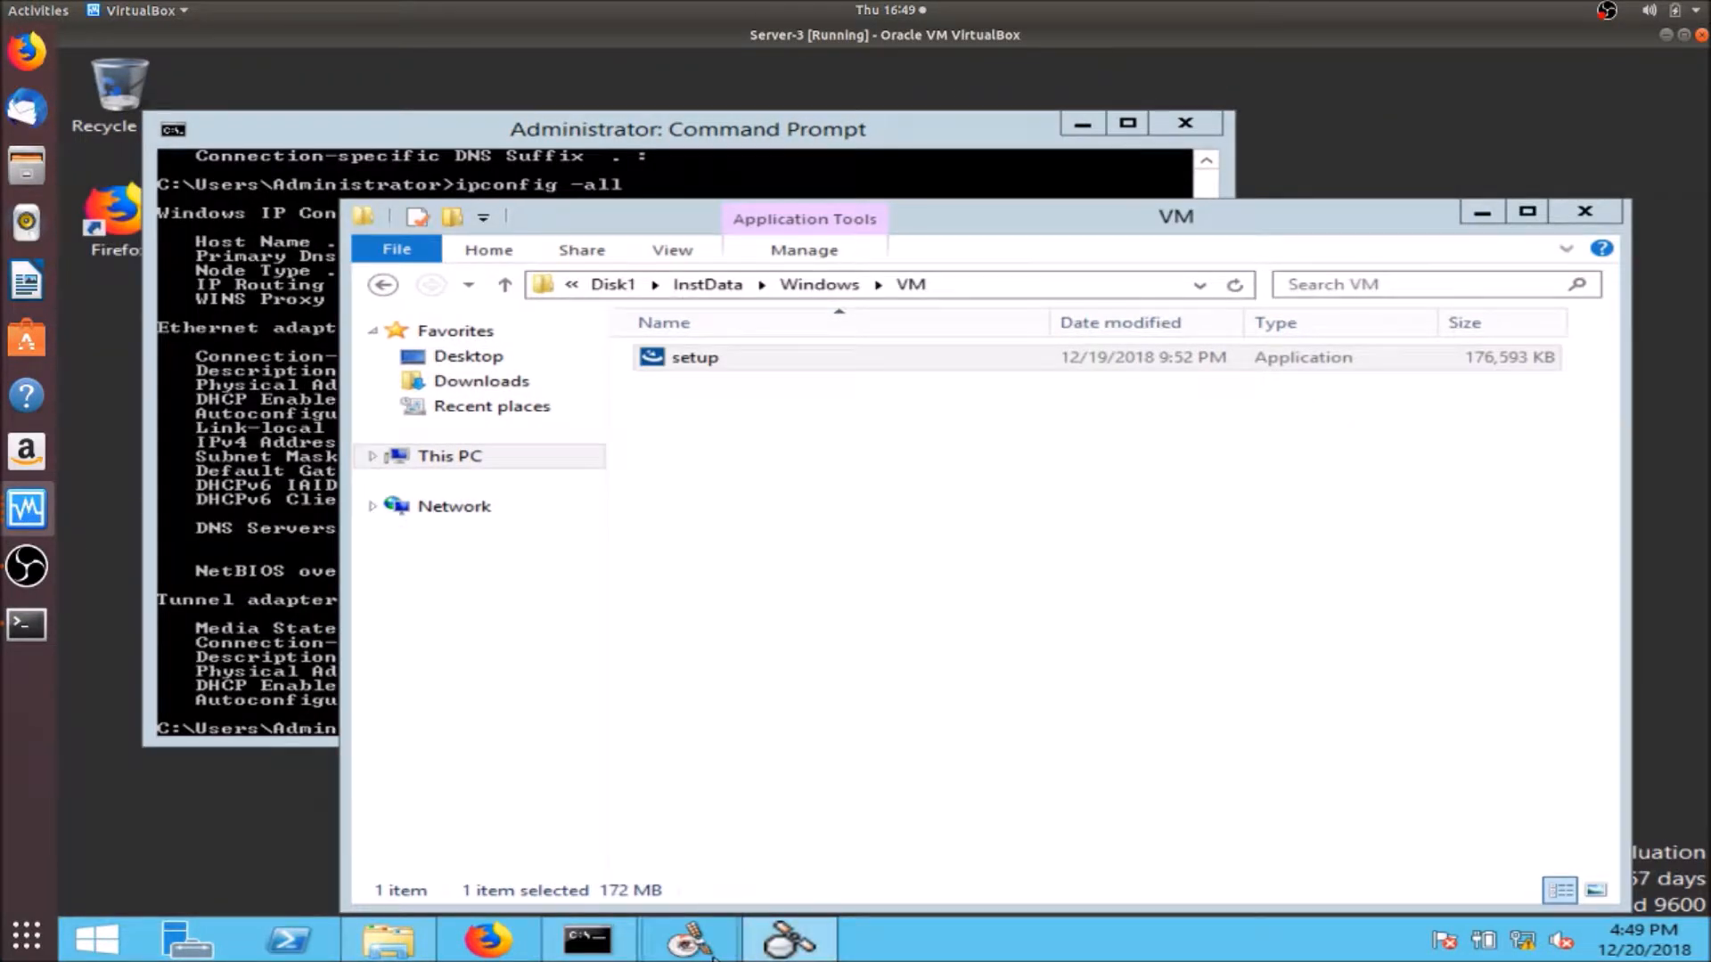
{"action": "left_click", "coordinate": [818, 950]}
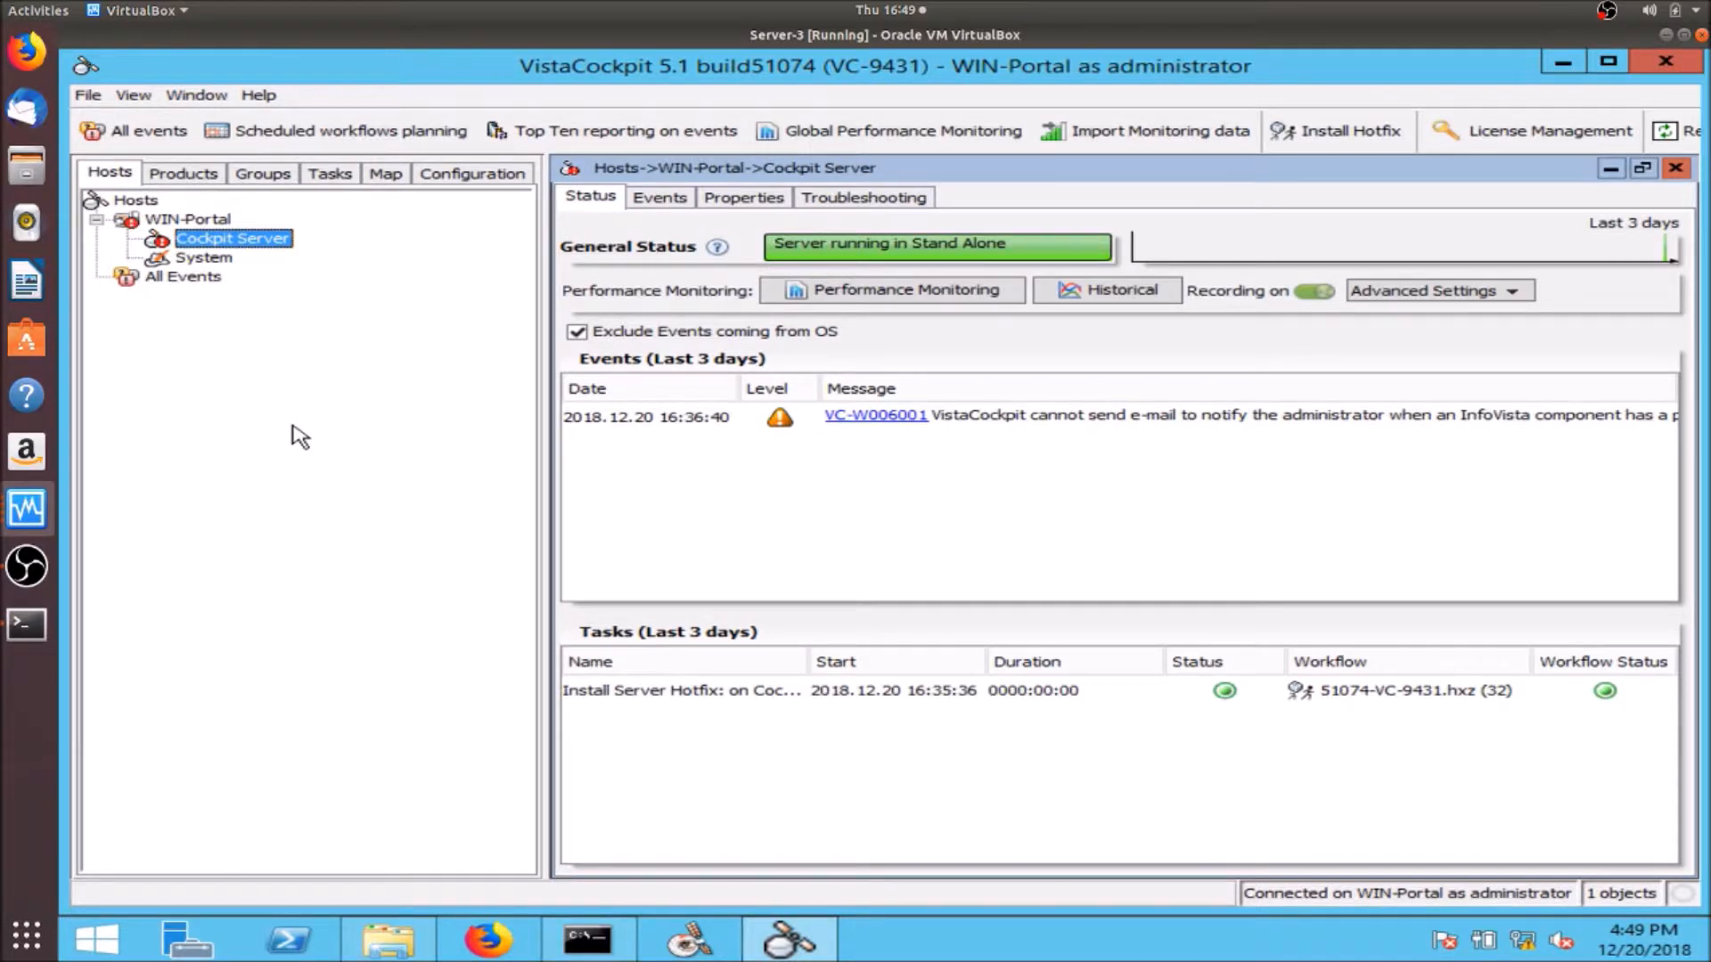
{"action": "left_click", "coordinate": [28, 509]}
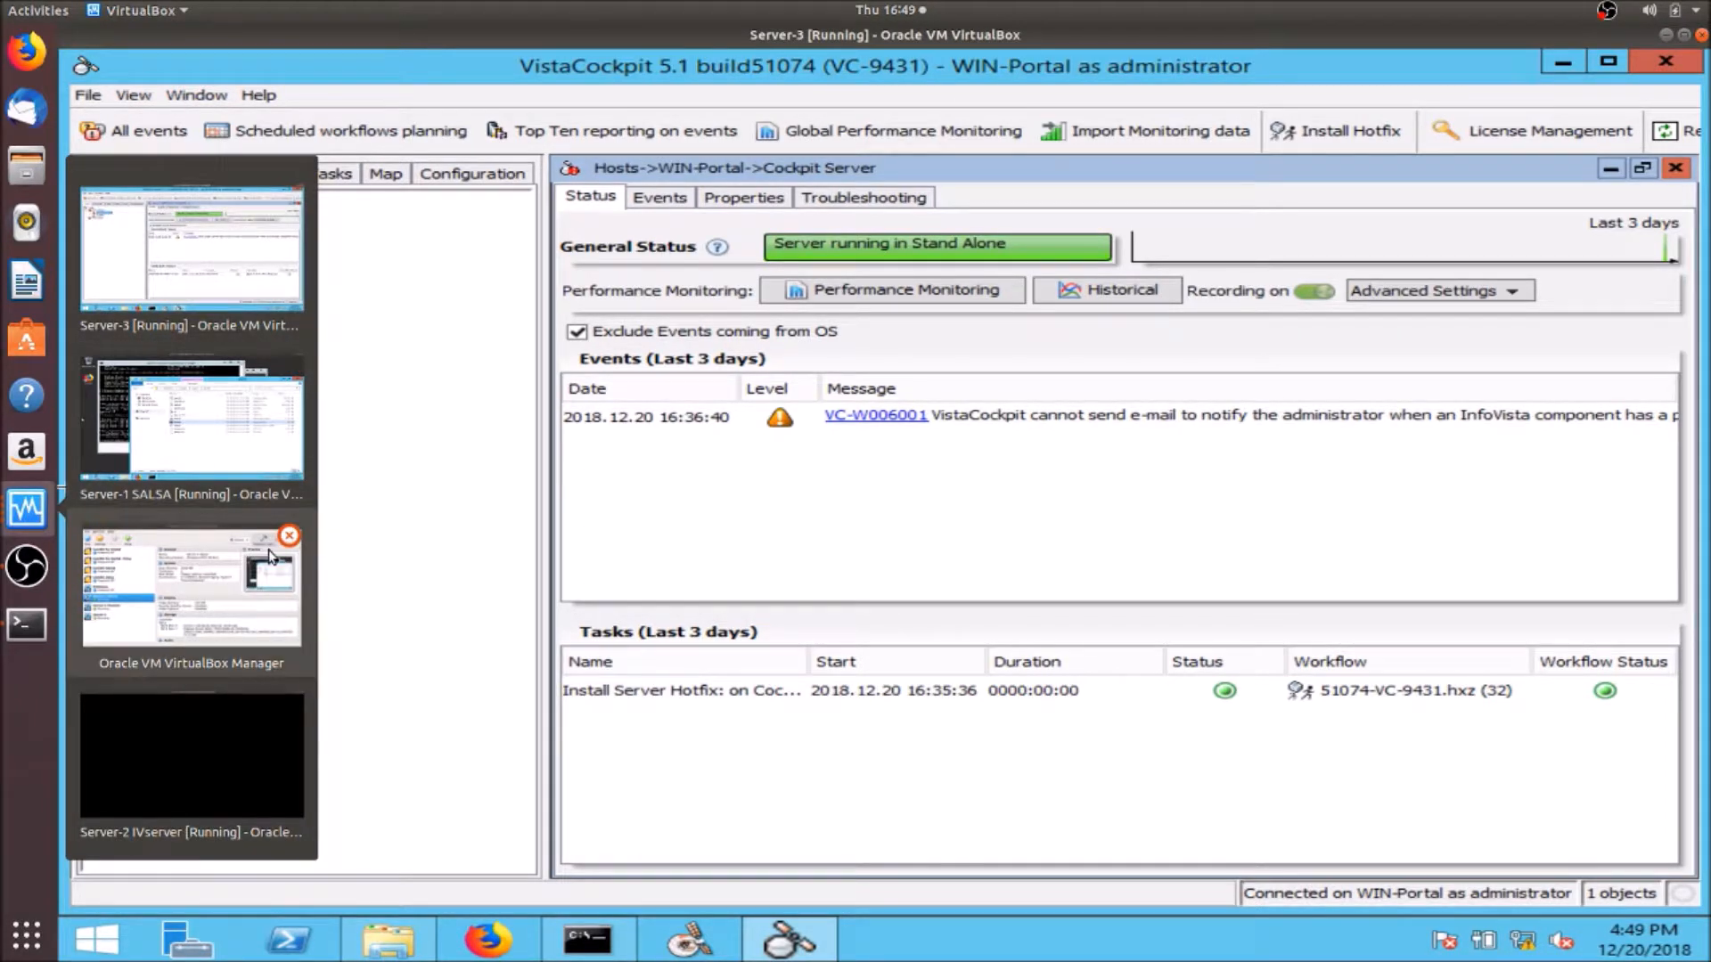
{"action": "left_click", "coordinate": [187, 441]}
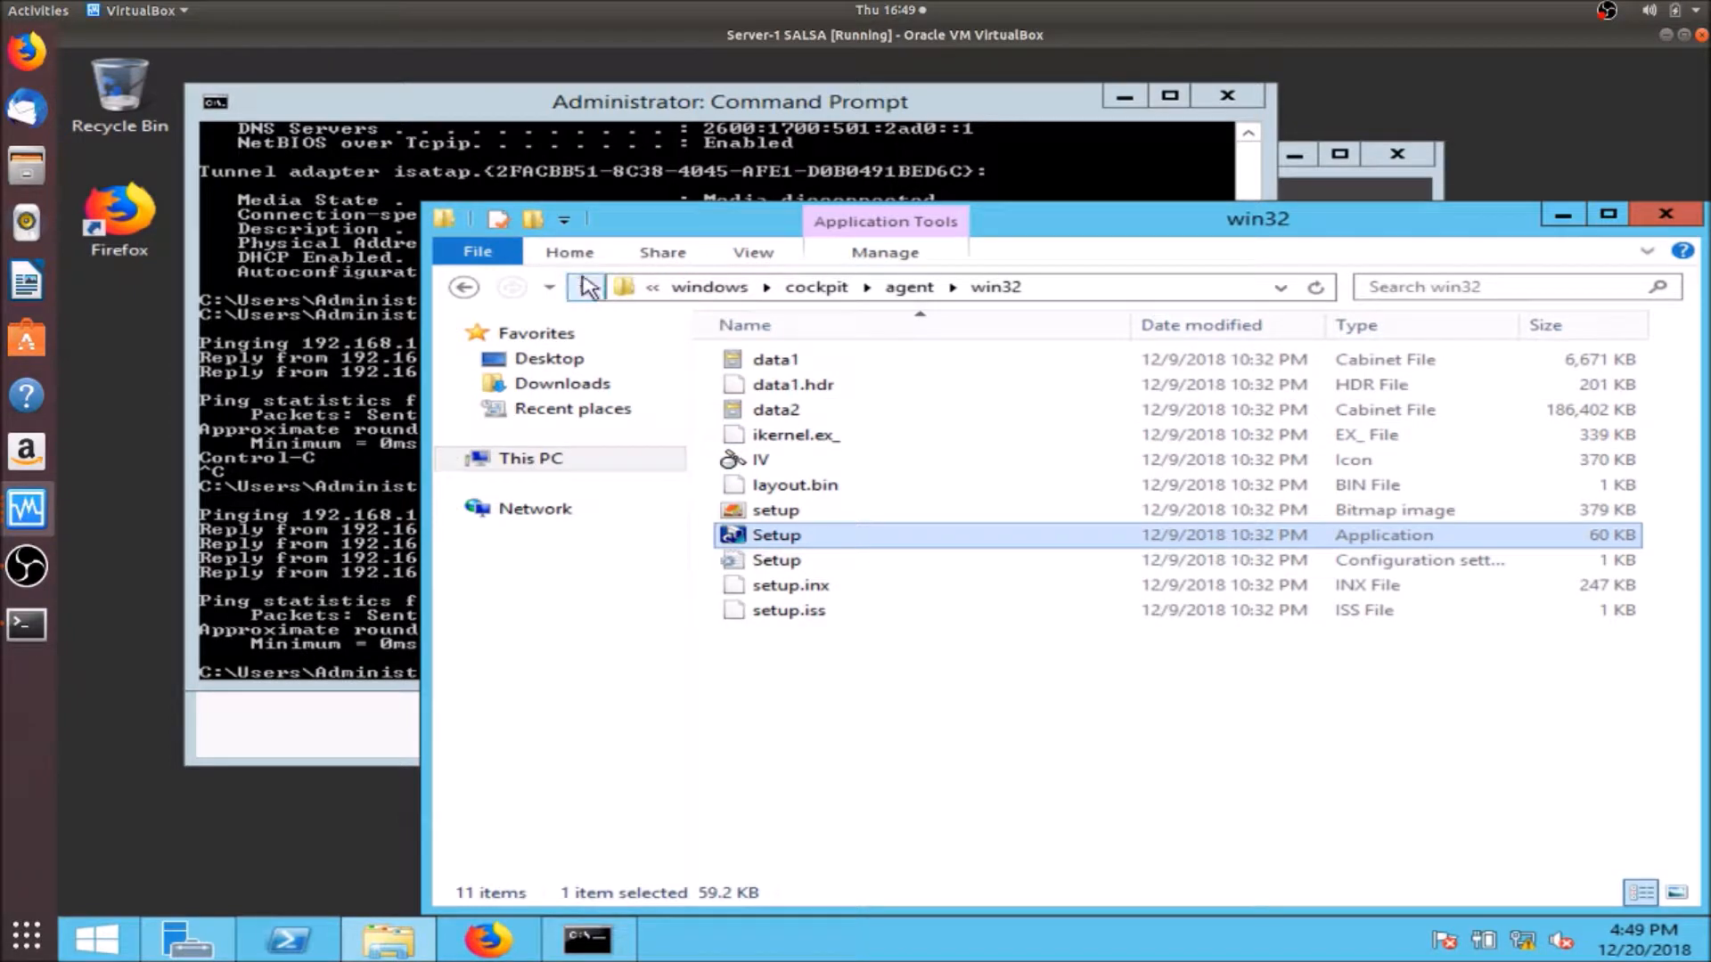
- Run ipreporter_setup from Downloads\ipreporter_9.3.0\ipreporter_9.3.0\windows, allowing it past the security warning
{"action": "left_click", "coordinate": [557, 394]}
{"action": "double_click", "coordinate": [802, 387]}
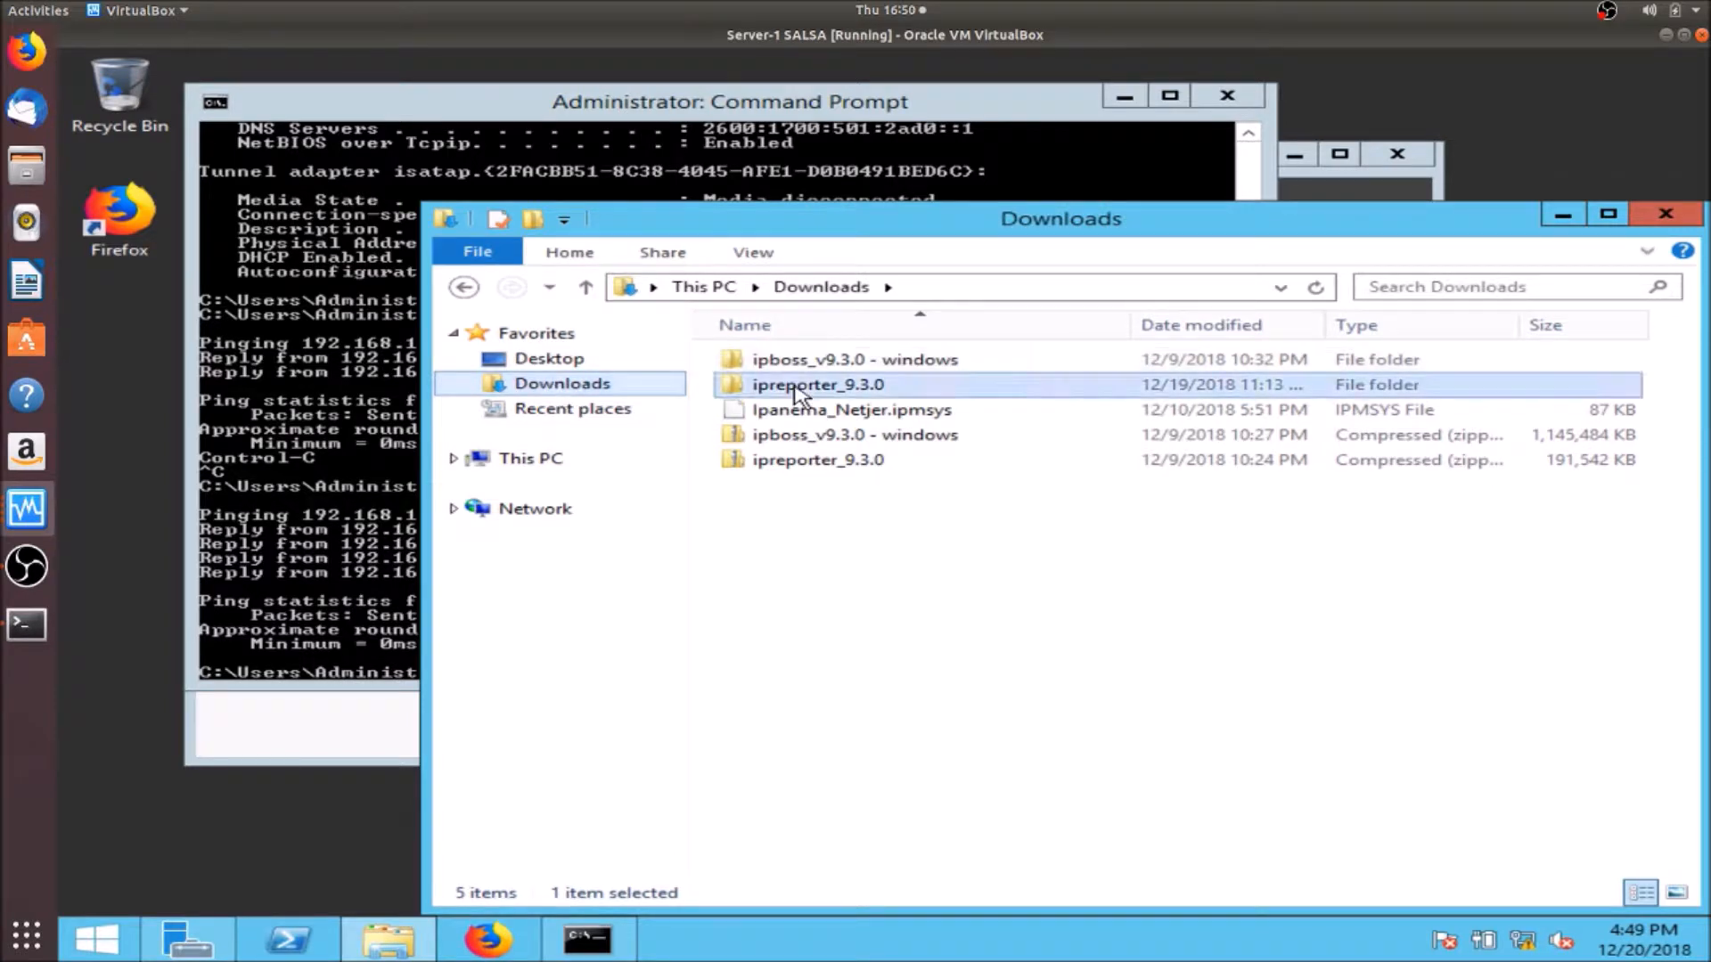
{"action": "double_click", "coordinate": [797, 361]}
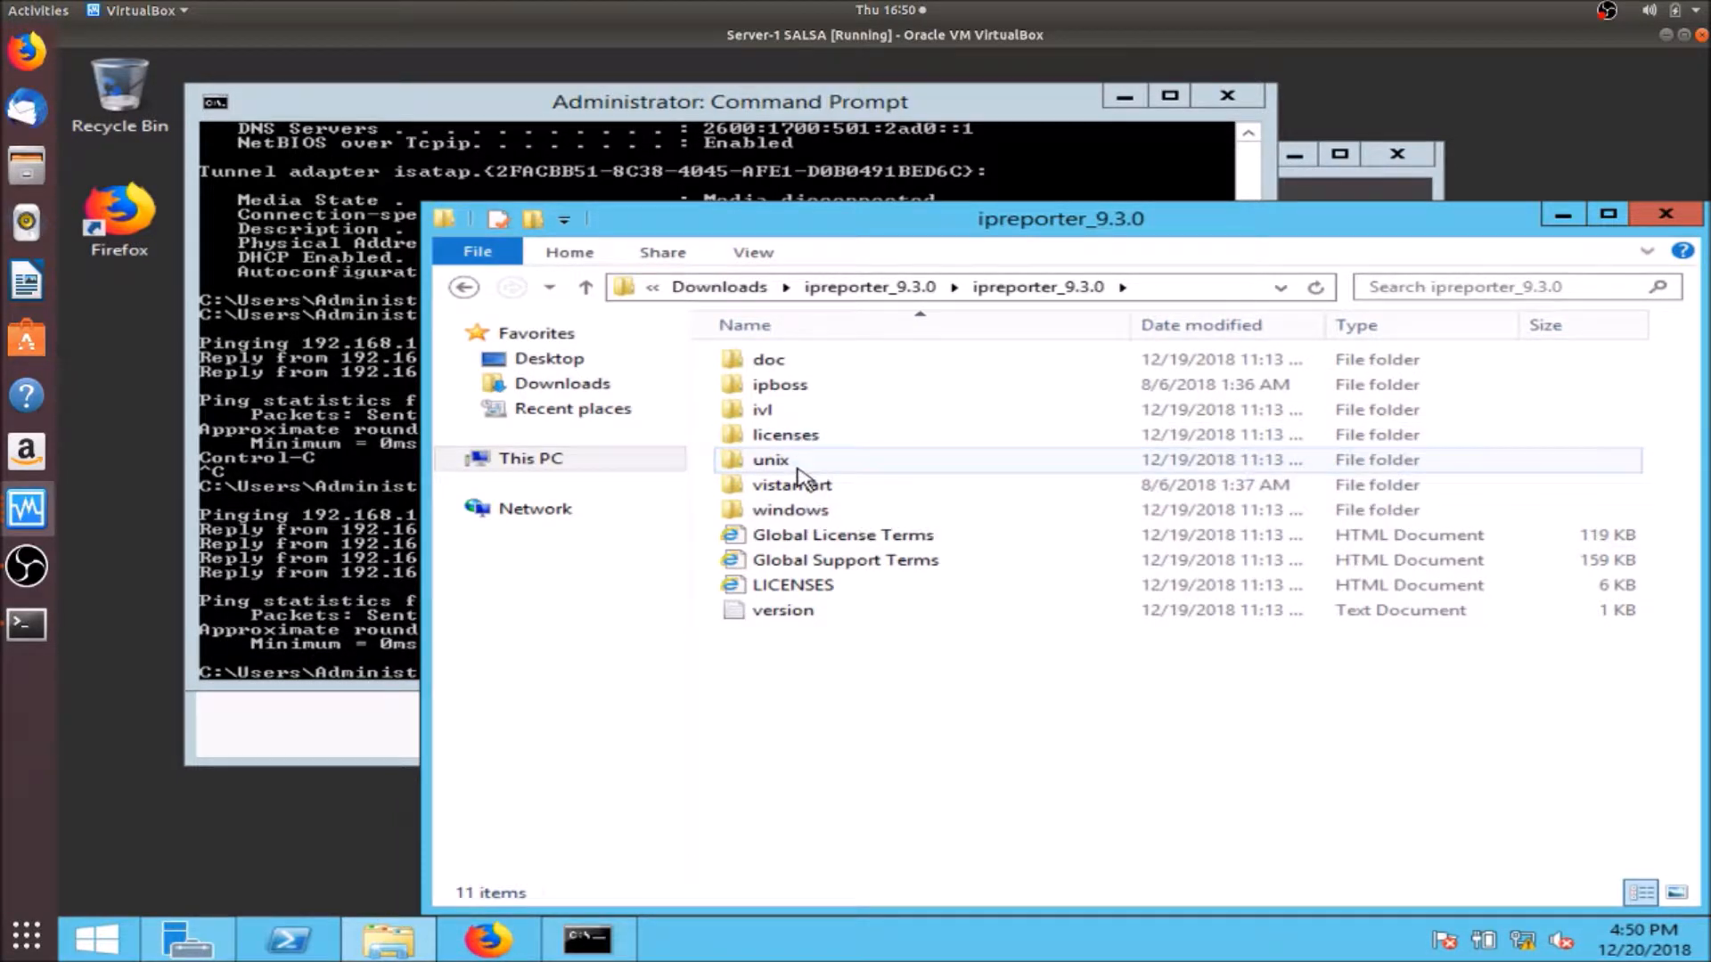
{"action": "double_click", "coordinate": [811, 515]}
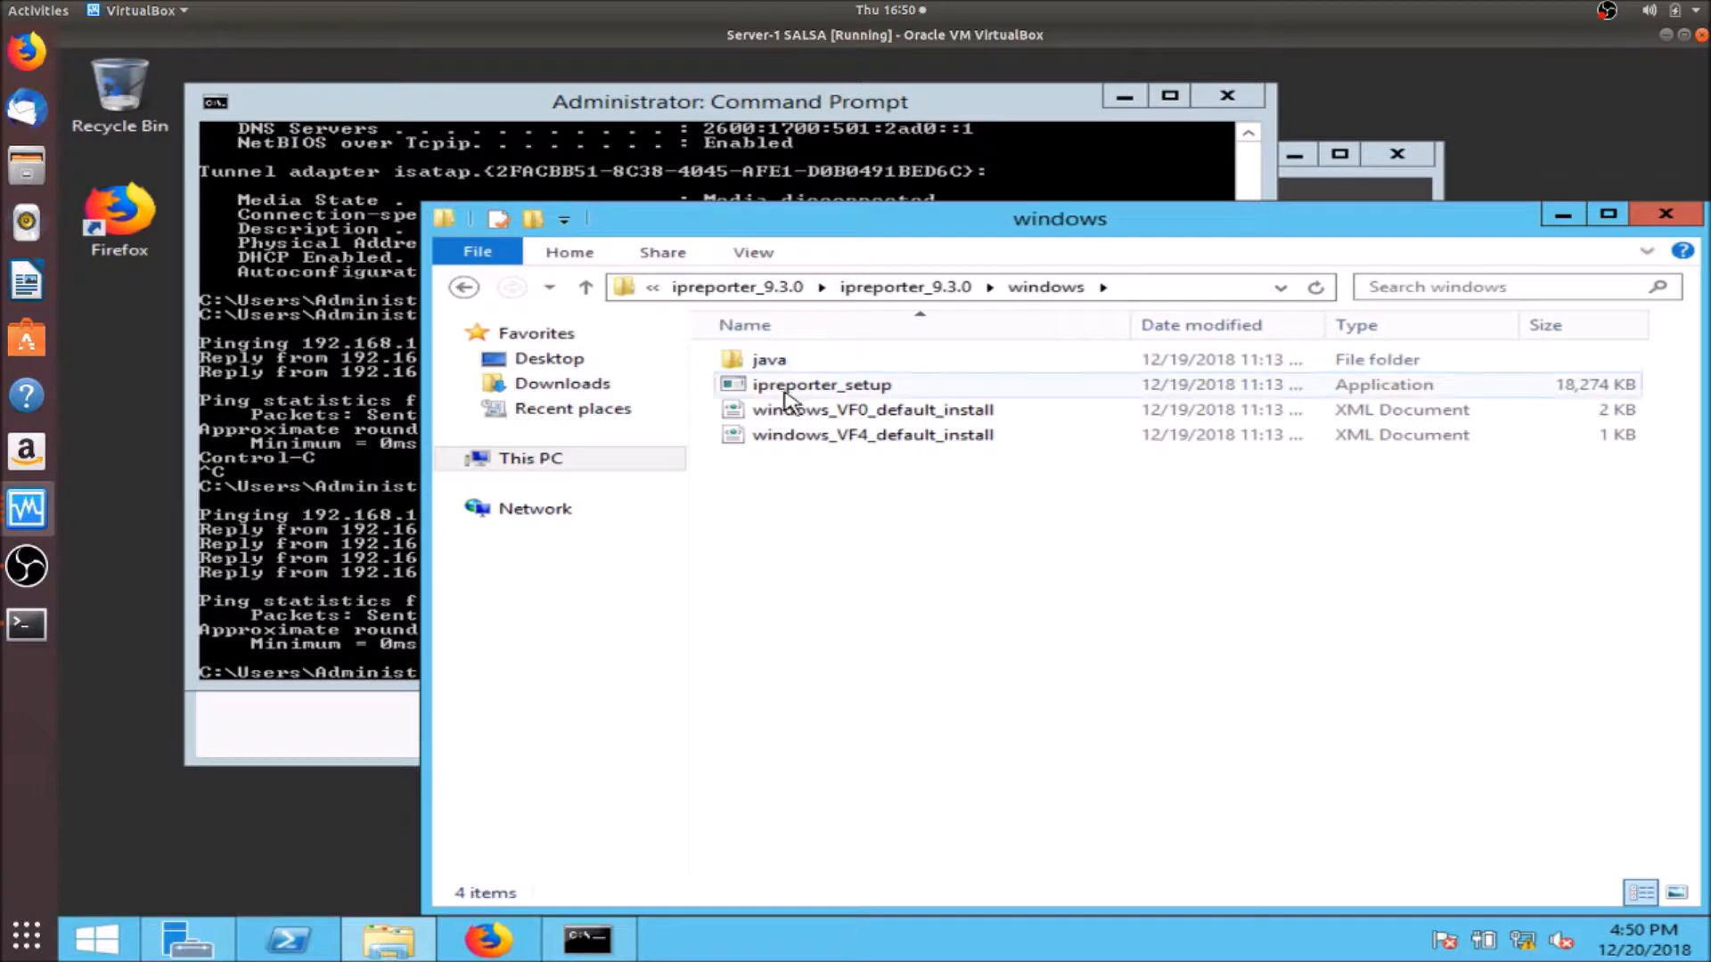
{"action": "left_click", "coordinate": [783, 390]}
{"action": "double_click", "coordinate": [784, 392]}
{"action": "left_click", "coordinate": [974, 514]}
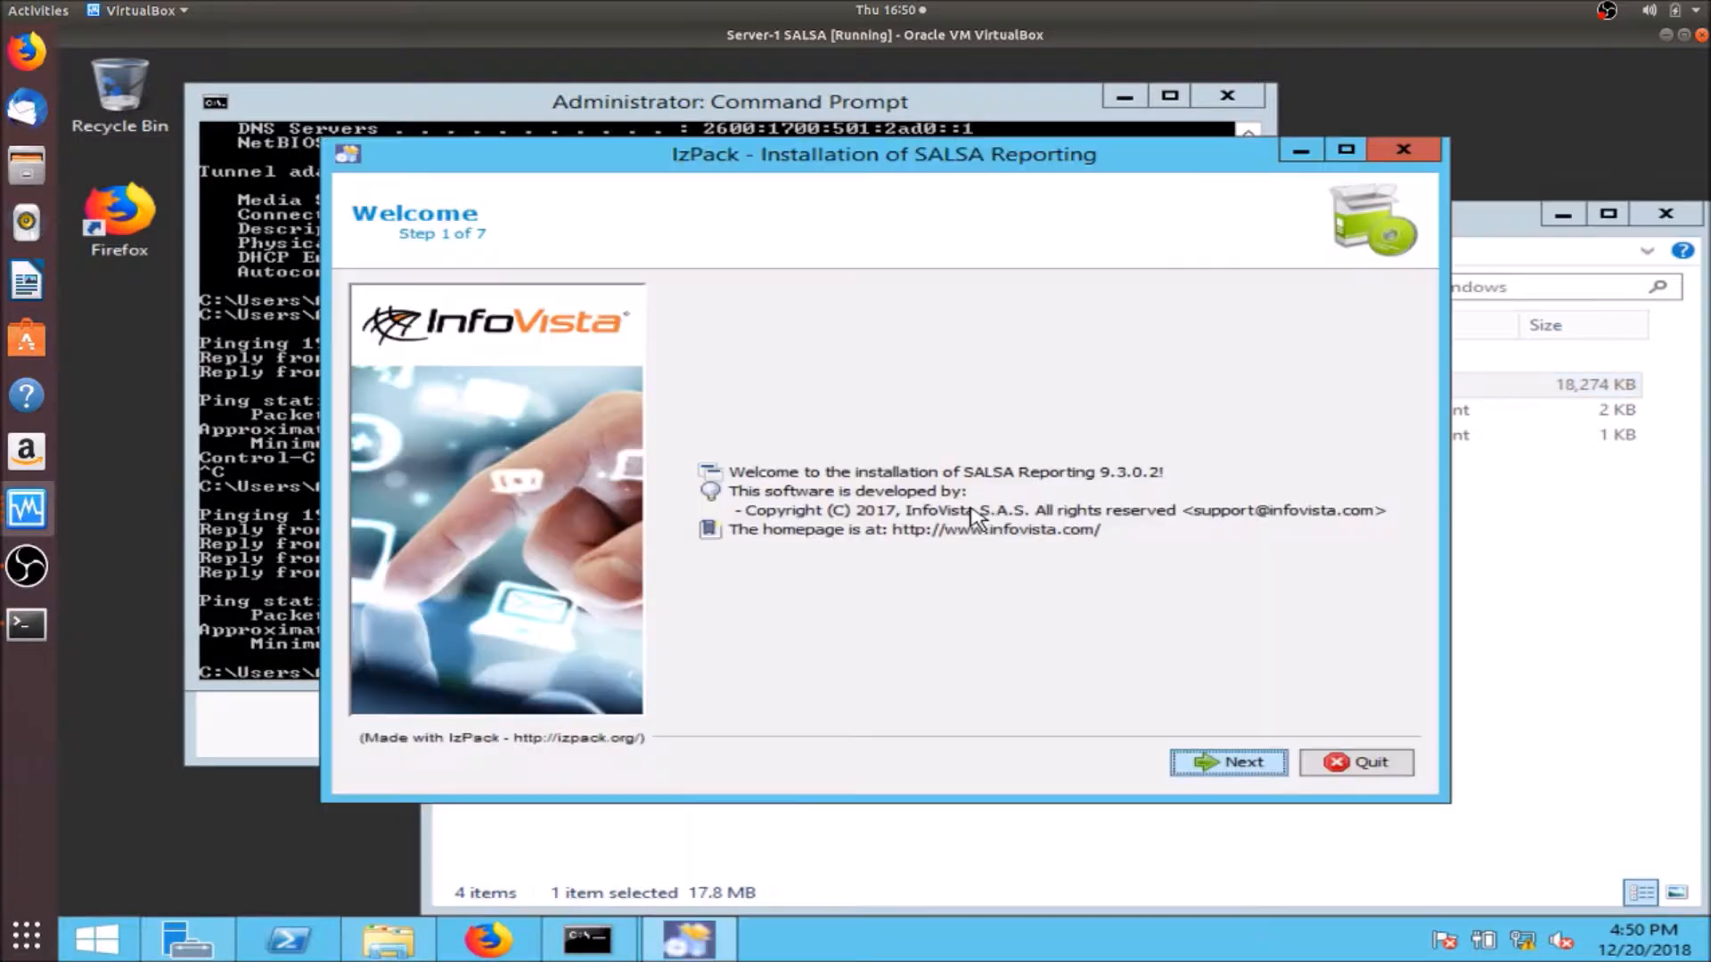
- Install SALSA Reporting 9.3.0.2 with the licence accepted and default SALSA directory, then close the installer
{"action": "left_click", "coordinate": [1228, 762]}
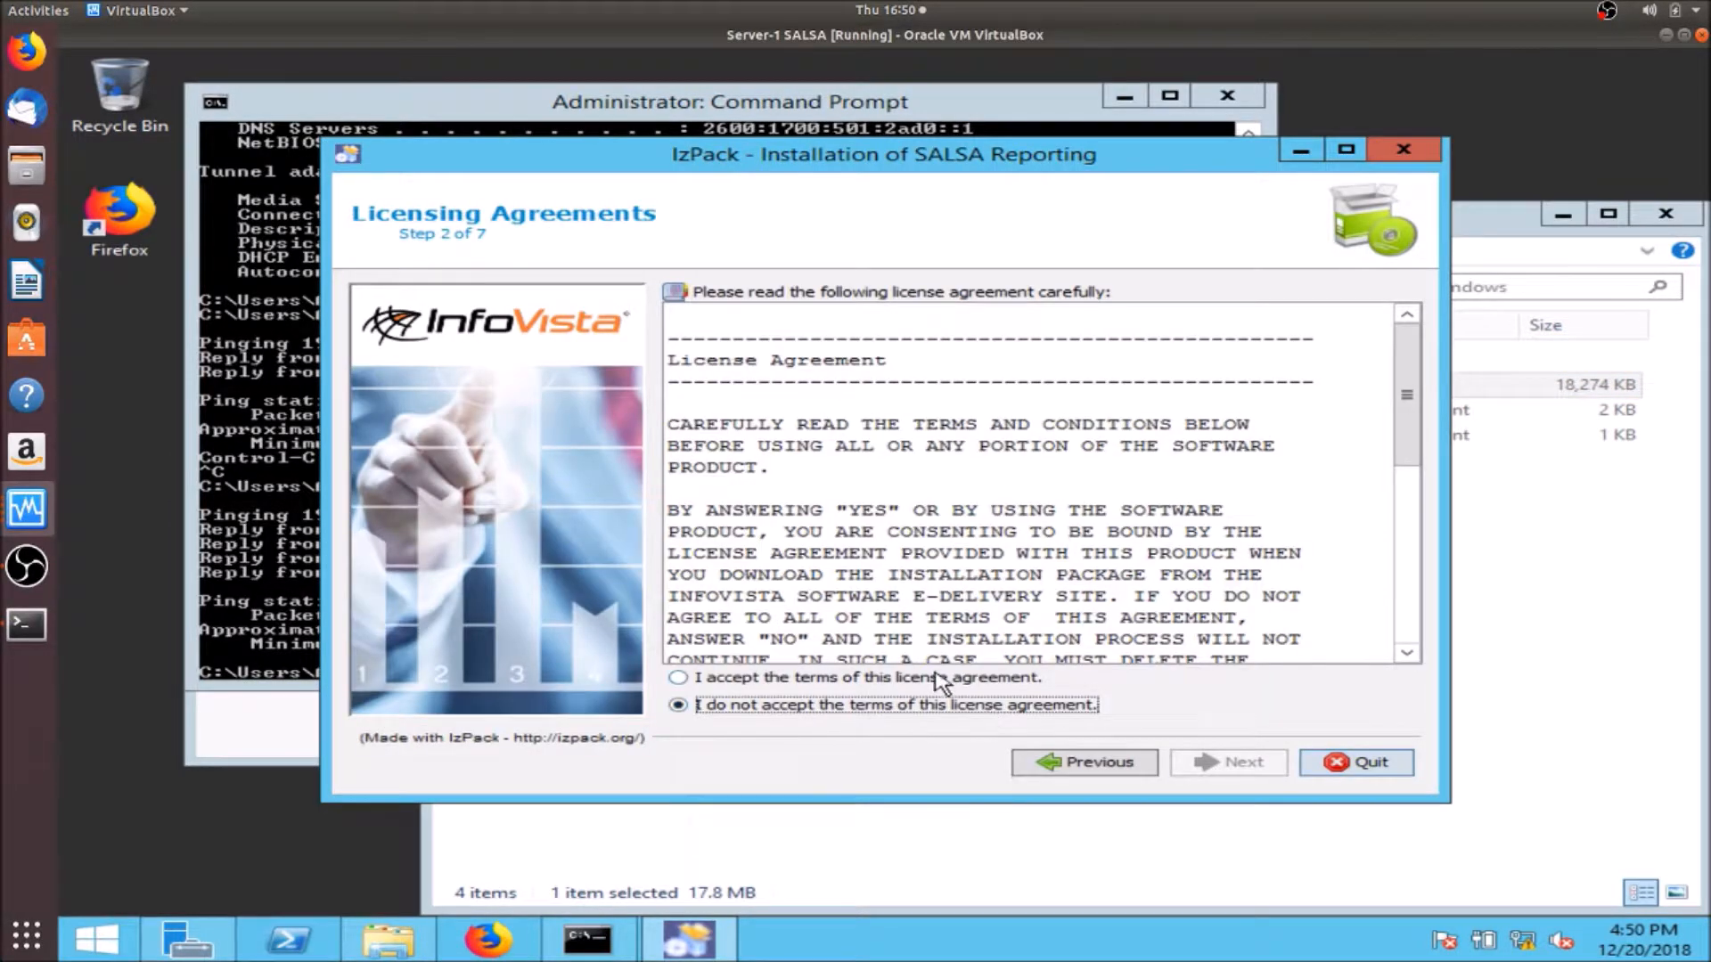
{"action": "left_click", "coordinate": [939, 681]}
{"action": "left_click", "coordinate": [1270, 773]}
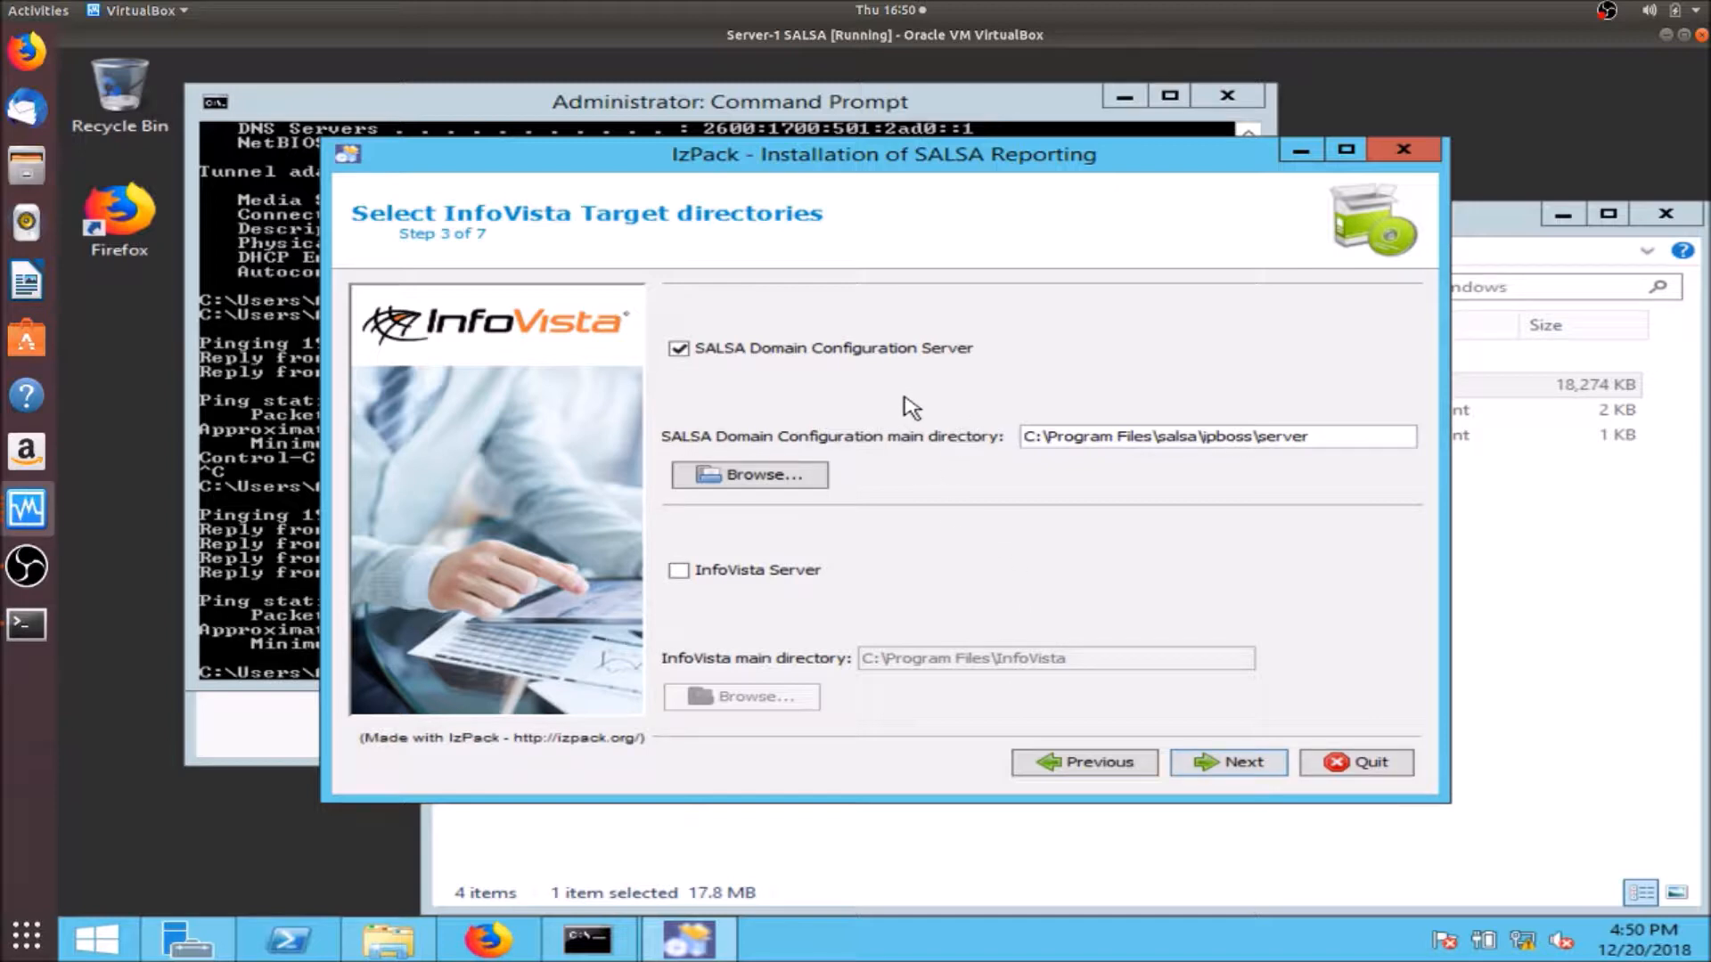
{"action": "left_click", "coordinate": [1214, 769]}
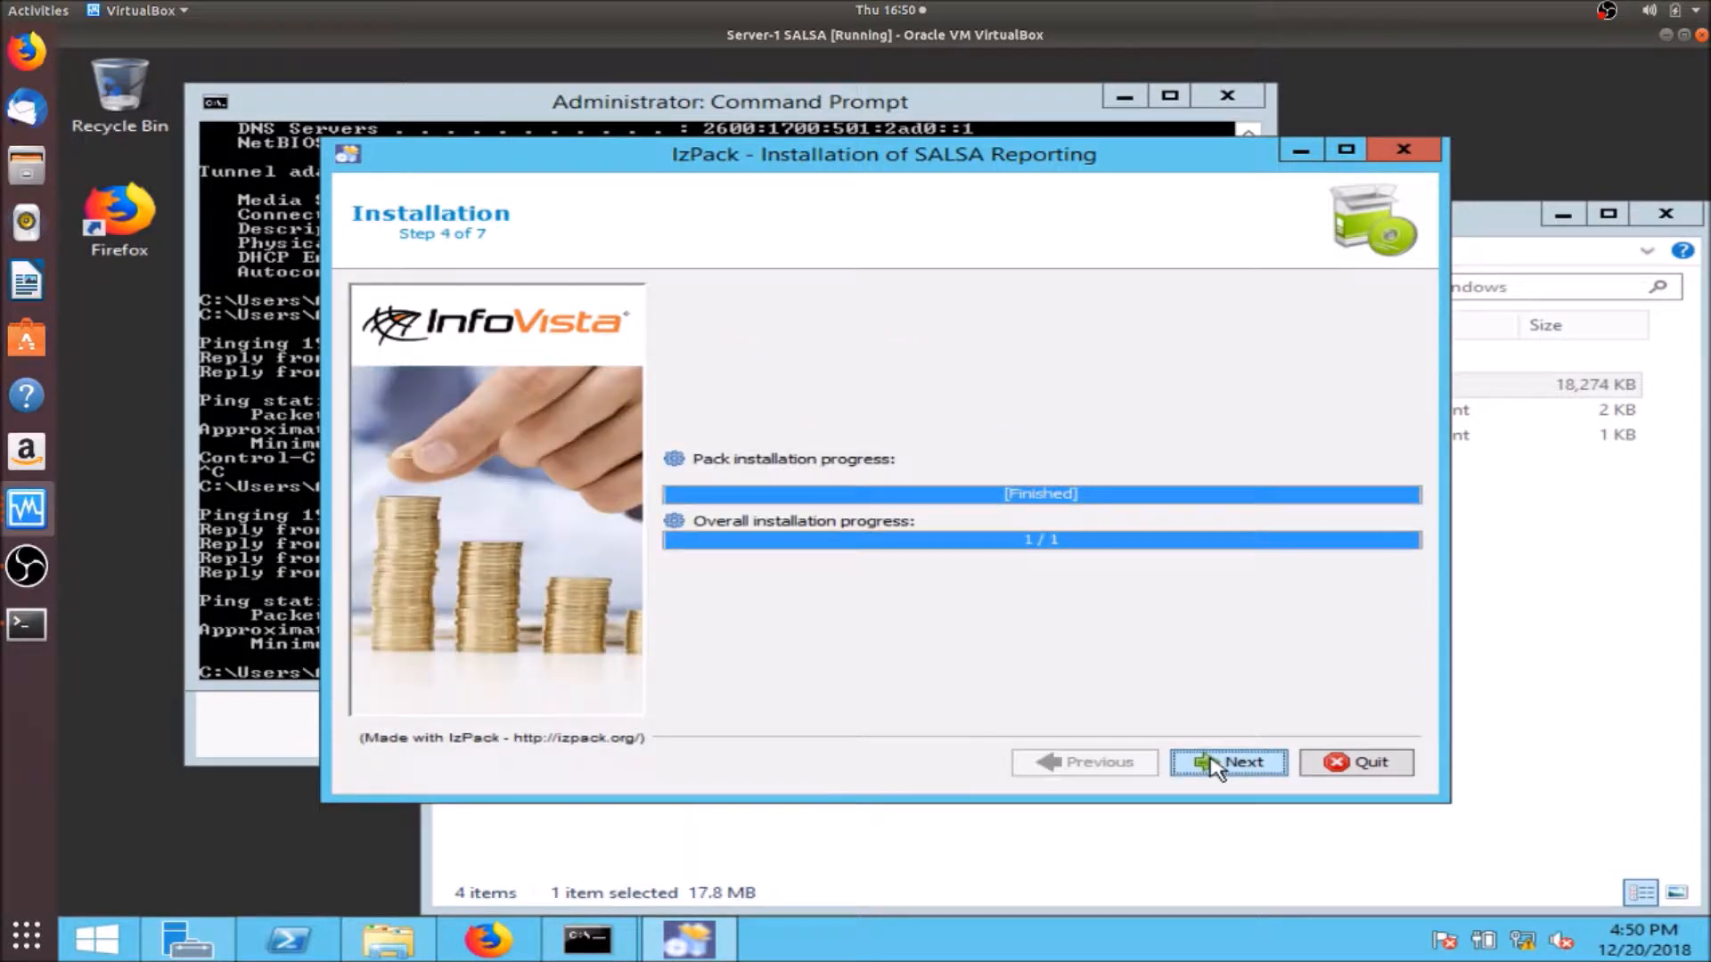
{"action": "left_click", "coordinate": [1217, 767]}
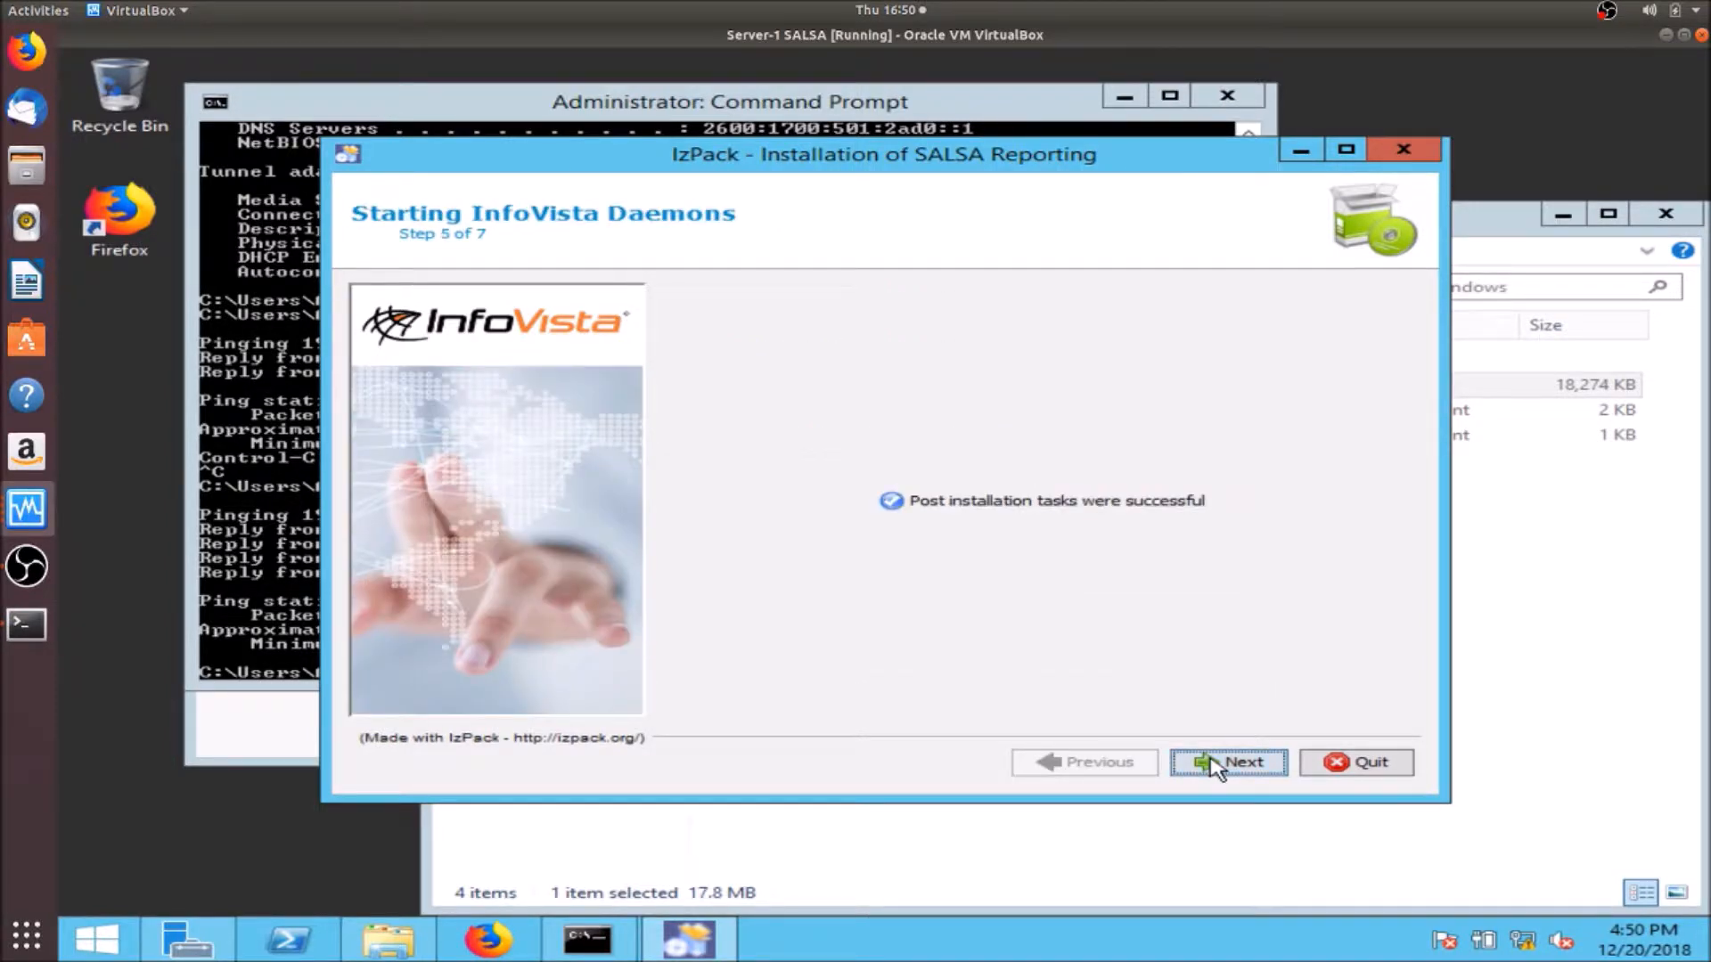
{"action": "left_click", "coordinate": [1216, 766]}
{"action": "left_click", "coordinate": [1343, 759]}
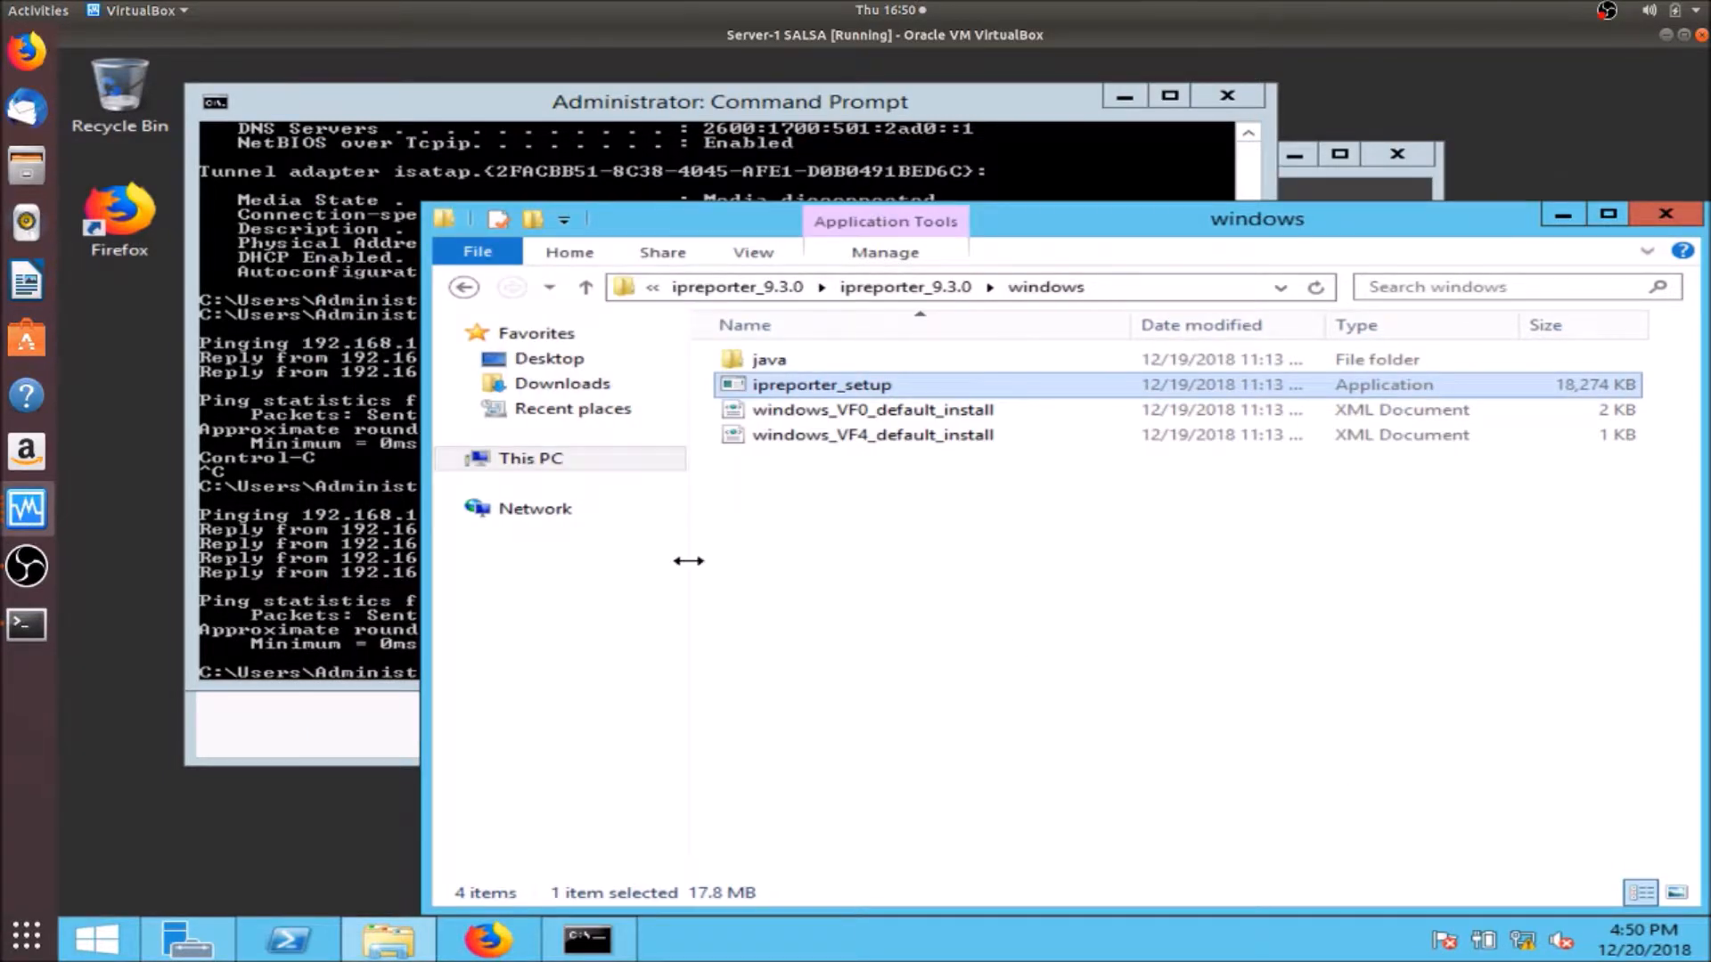
{"action": "left_click", "coordinate": [45, 512]}
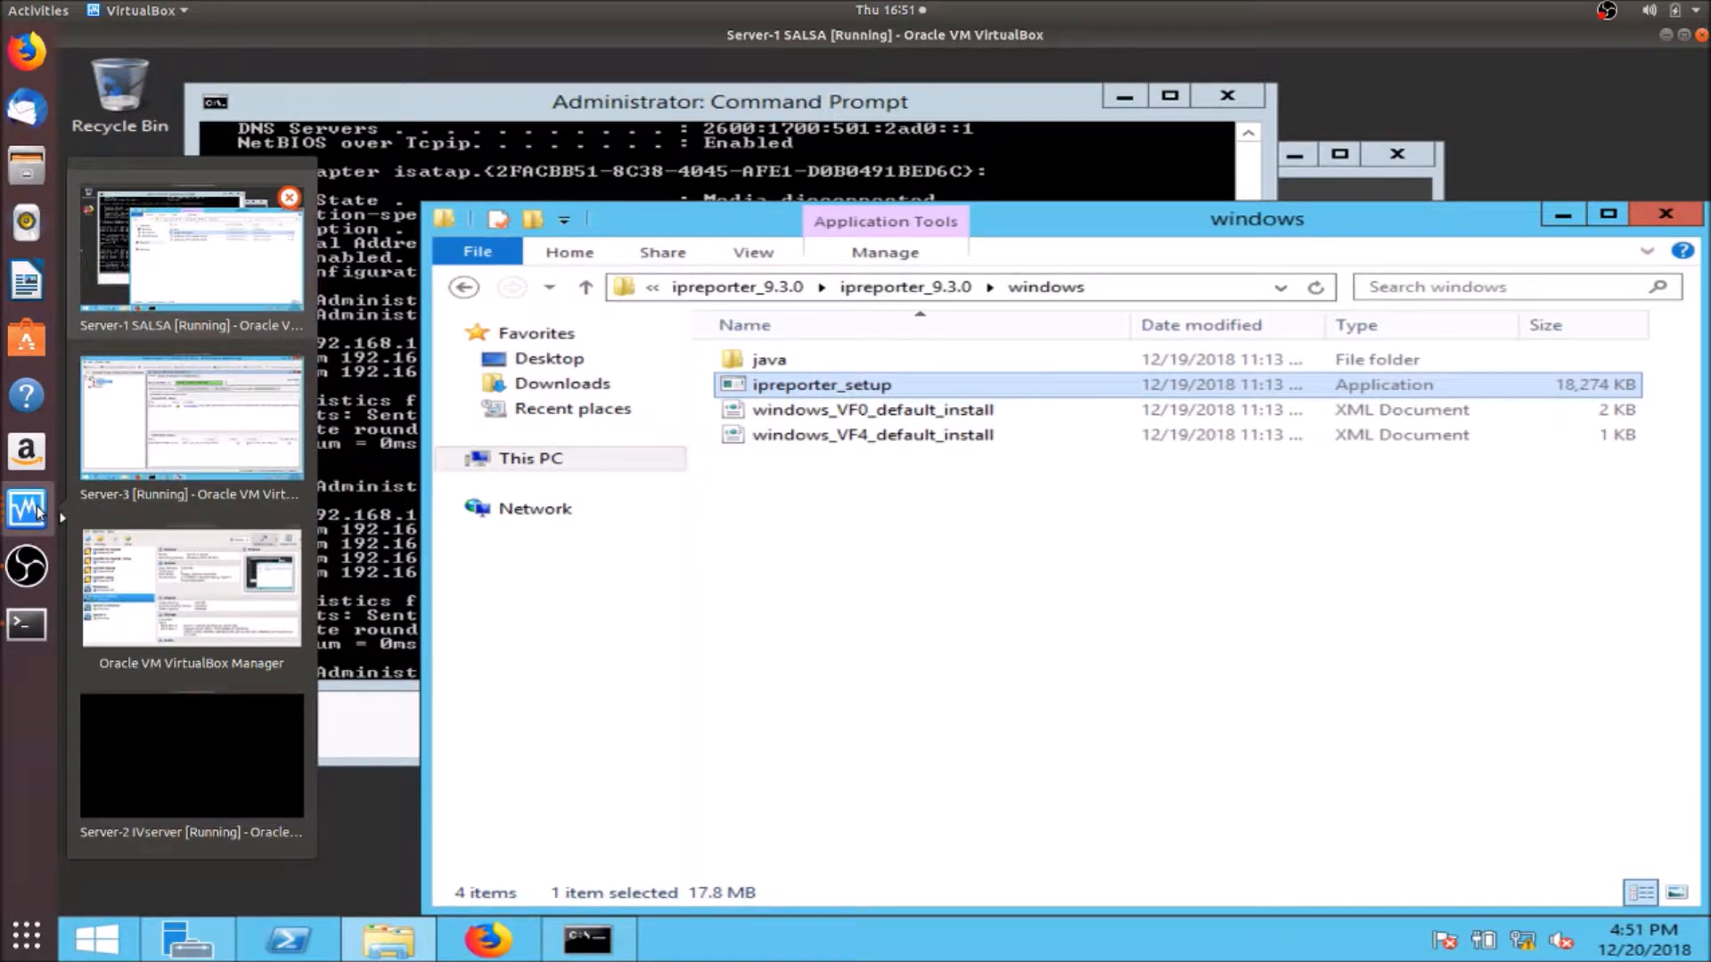
- On Server-3, expand WIN-SALSA in the VistaCockpit Hosts tree to reveal its SALSA components
{"action": "left_click", "coordinate": [140, 424]}
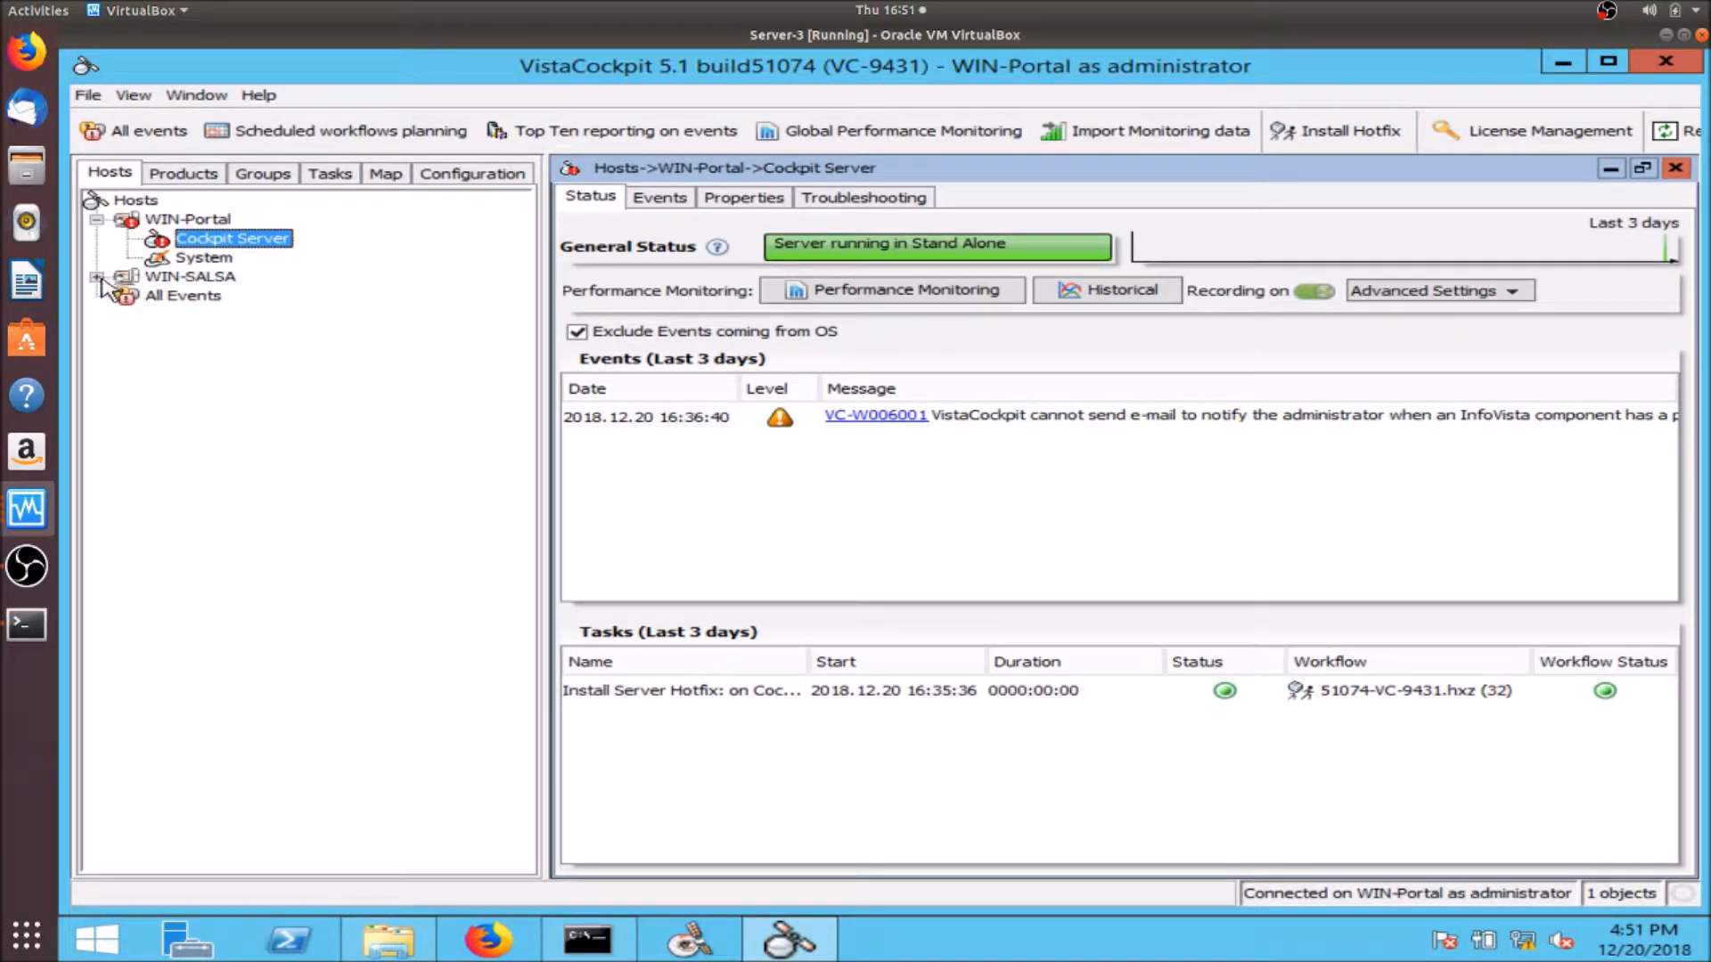
{"action": "mouse_move", "coordinate": [96, 285]}
{"action": "mouse_move", "coordinate": [151, 287]}
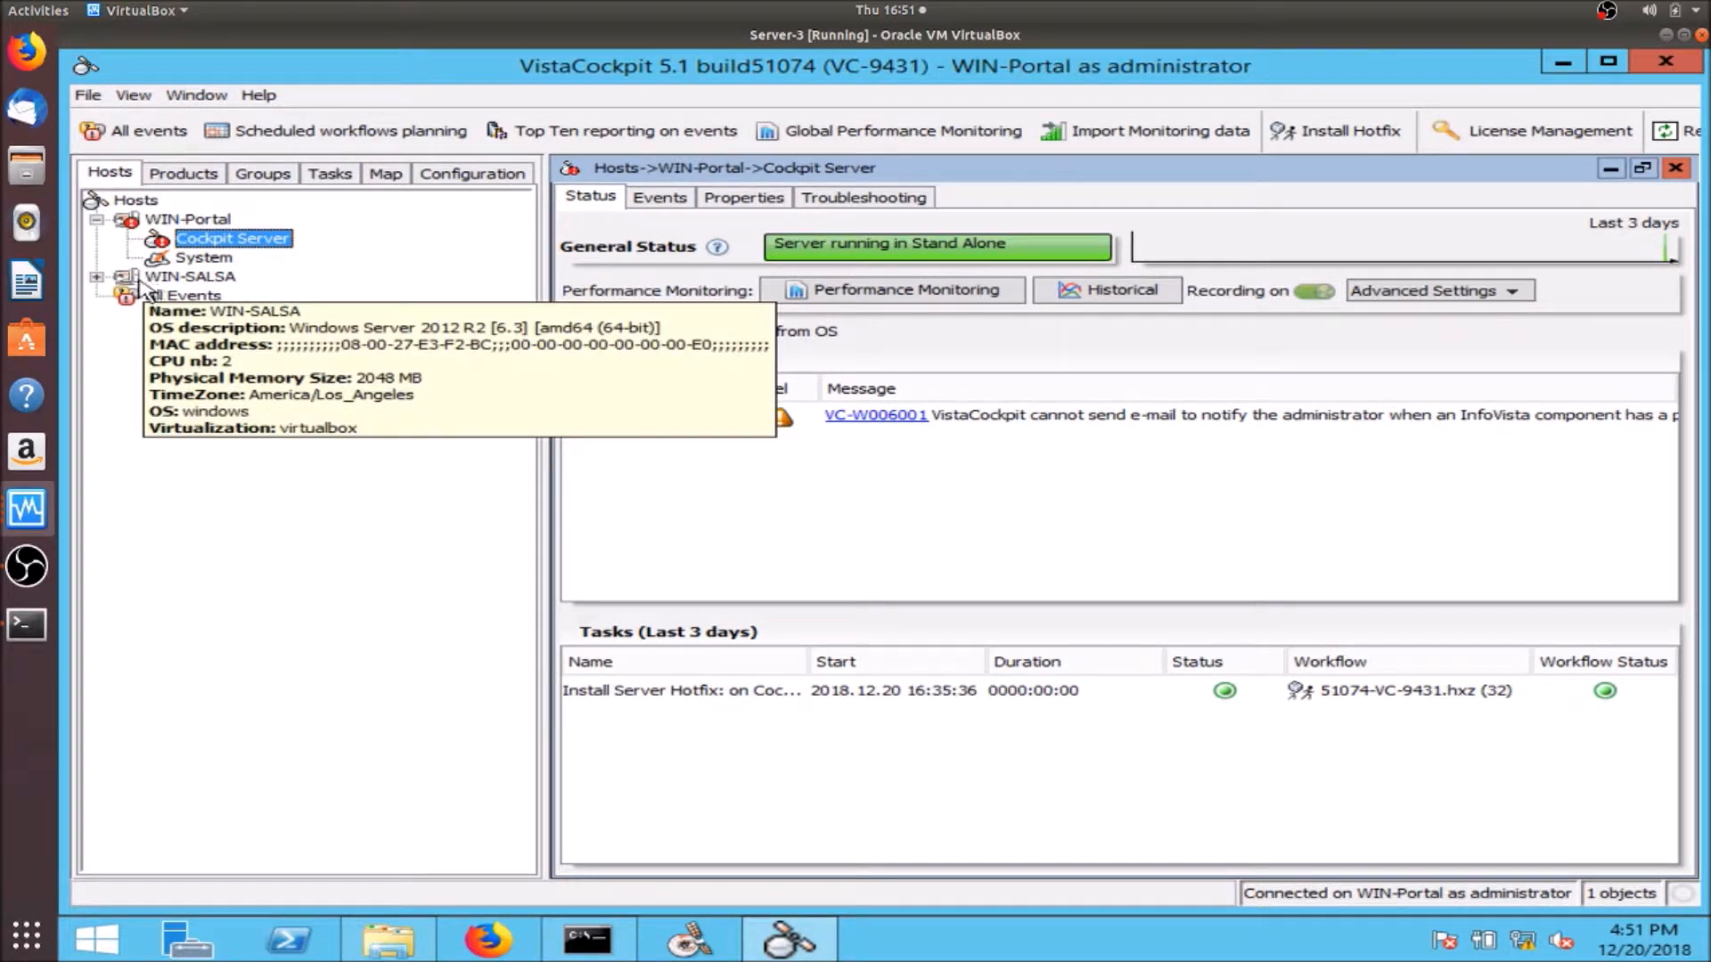
{"action": "left_click", "coordinate": [96, 277]}
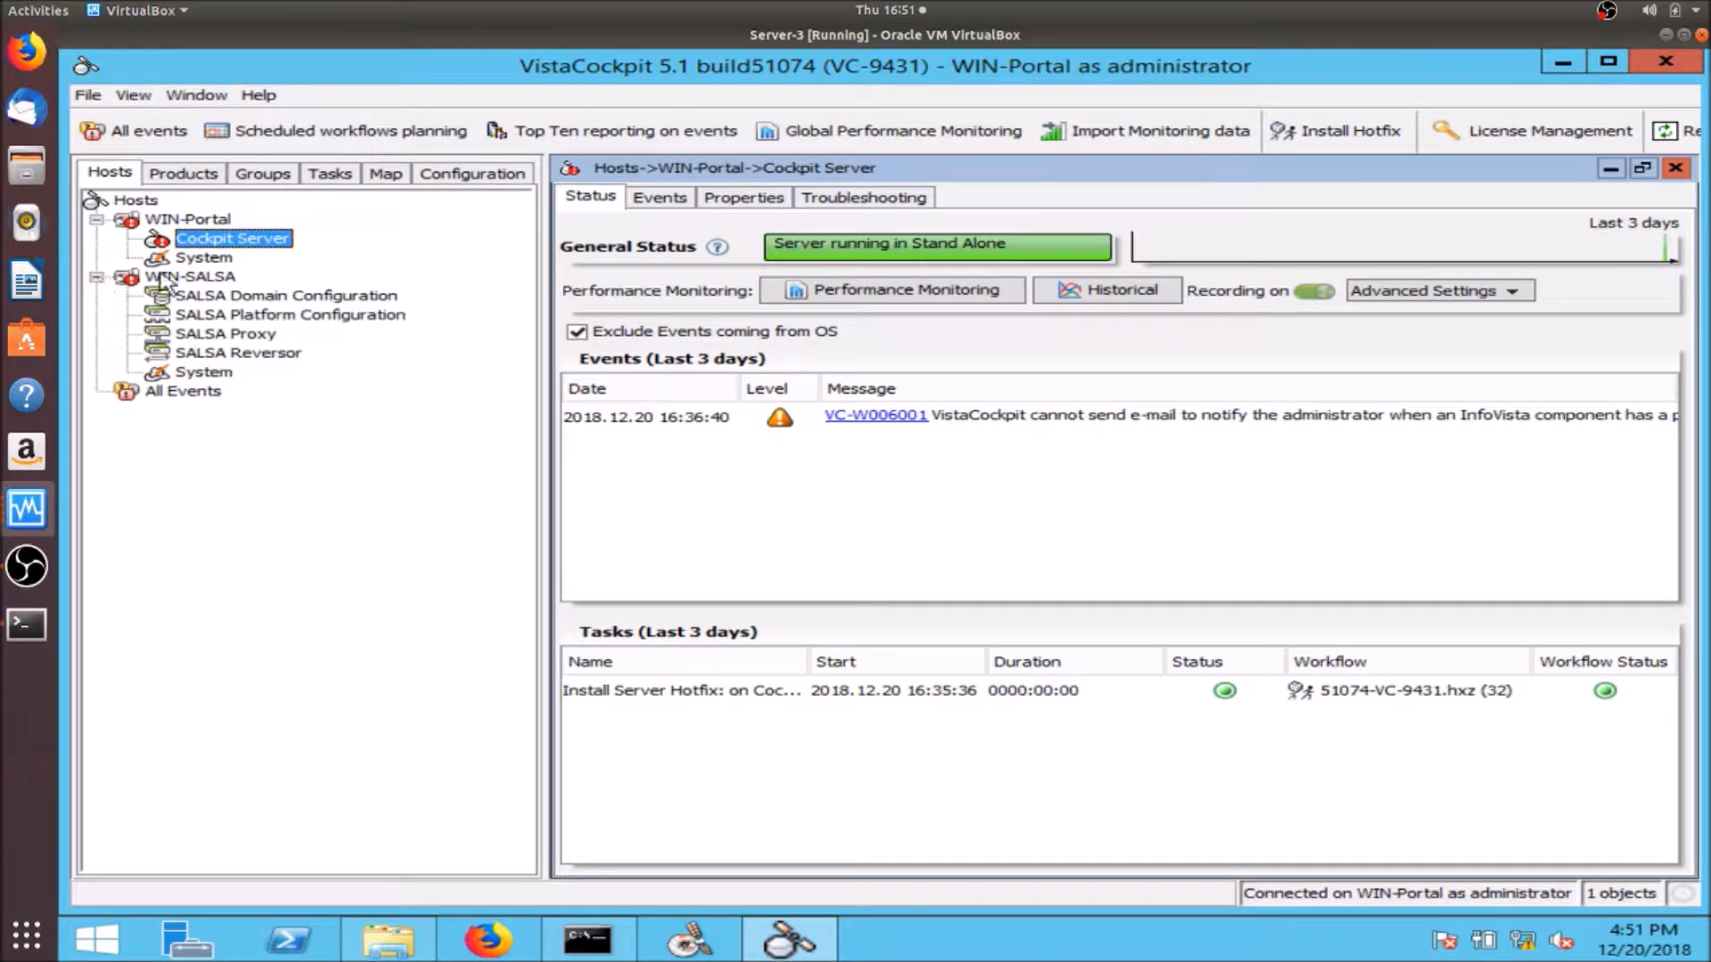
{"action": "mouse_move", "coordinate": [190, 303]}
{"action": "left_click", "coordinate": [27, 514]}
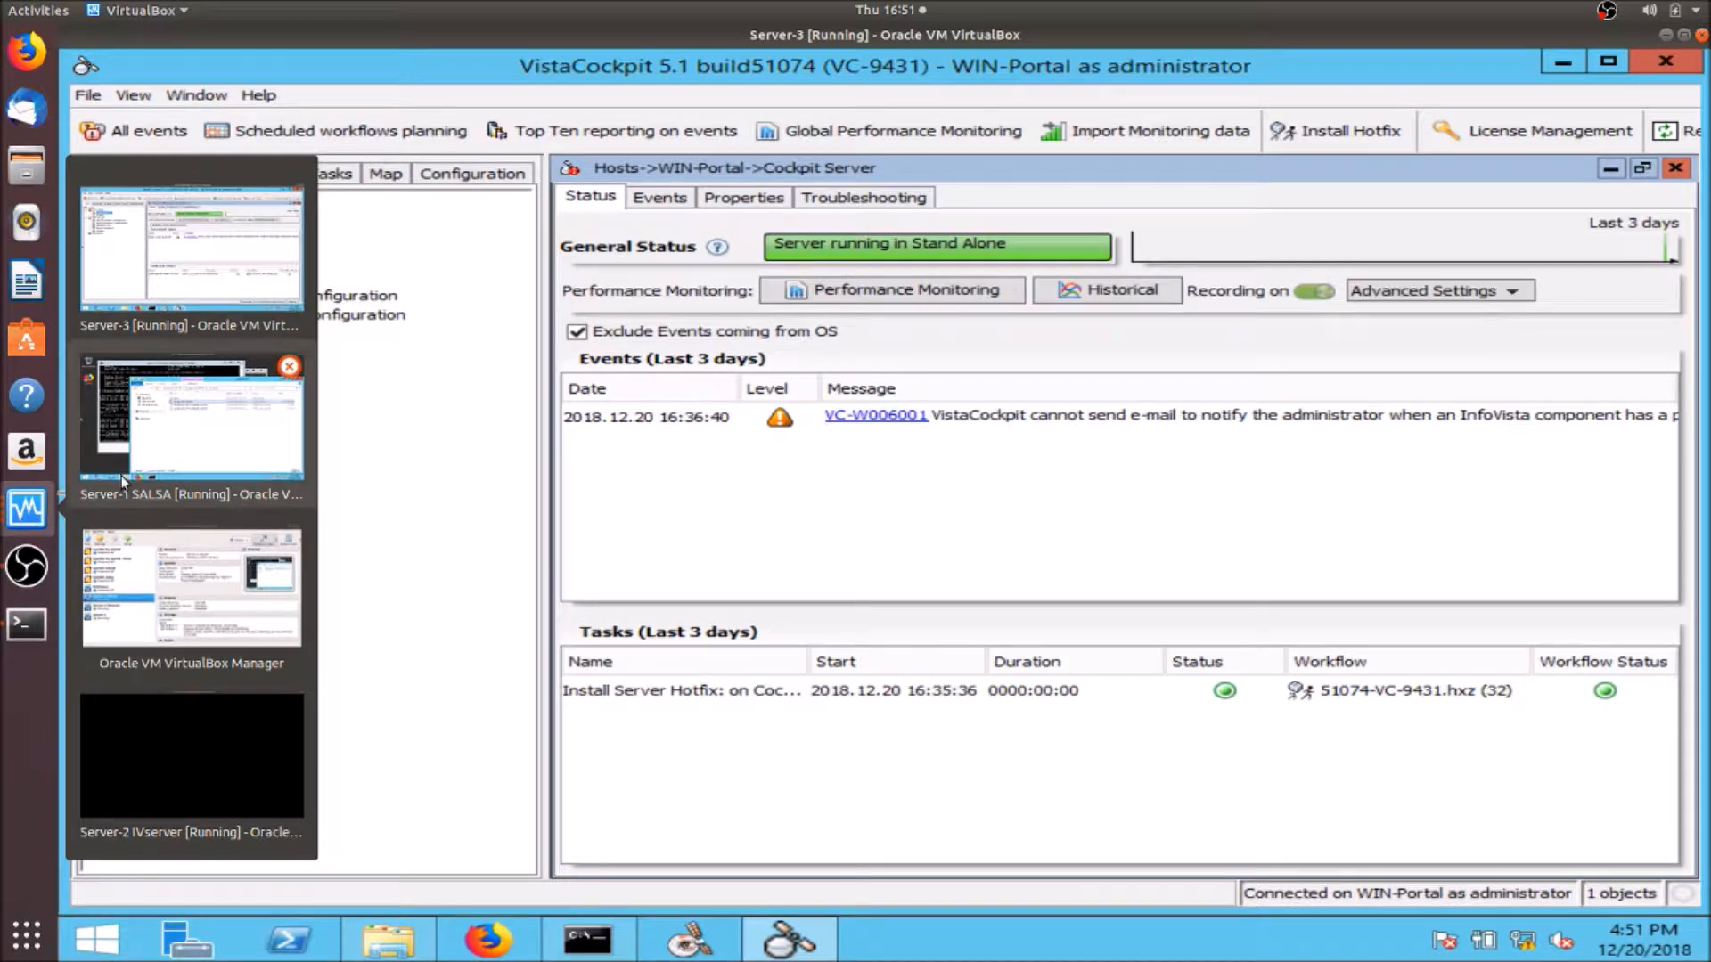
- On Server-2, run the InfoVista Server setup from Downloads\IVserver 5.1 build 51151 - windows
{"action": "left_click", "coordinate": [160, 713]}
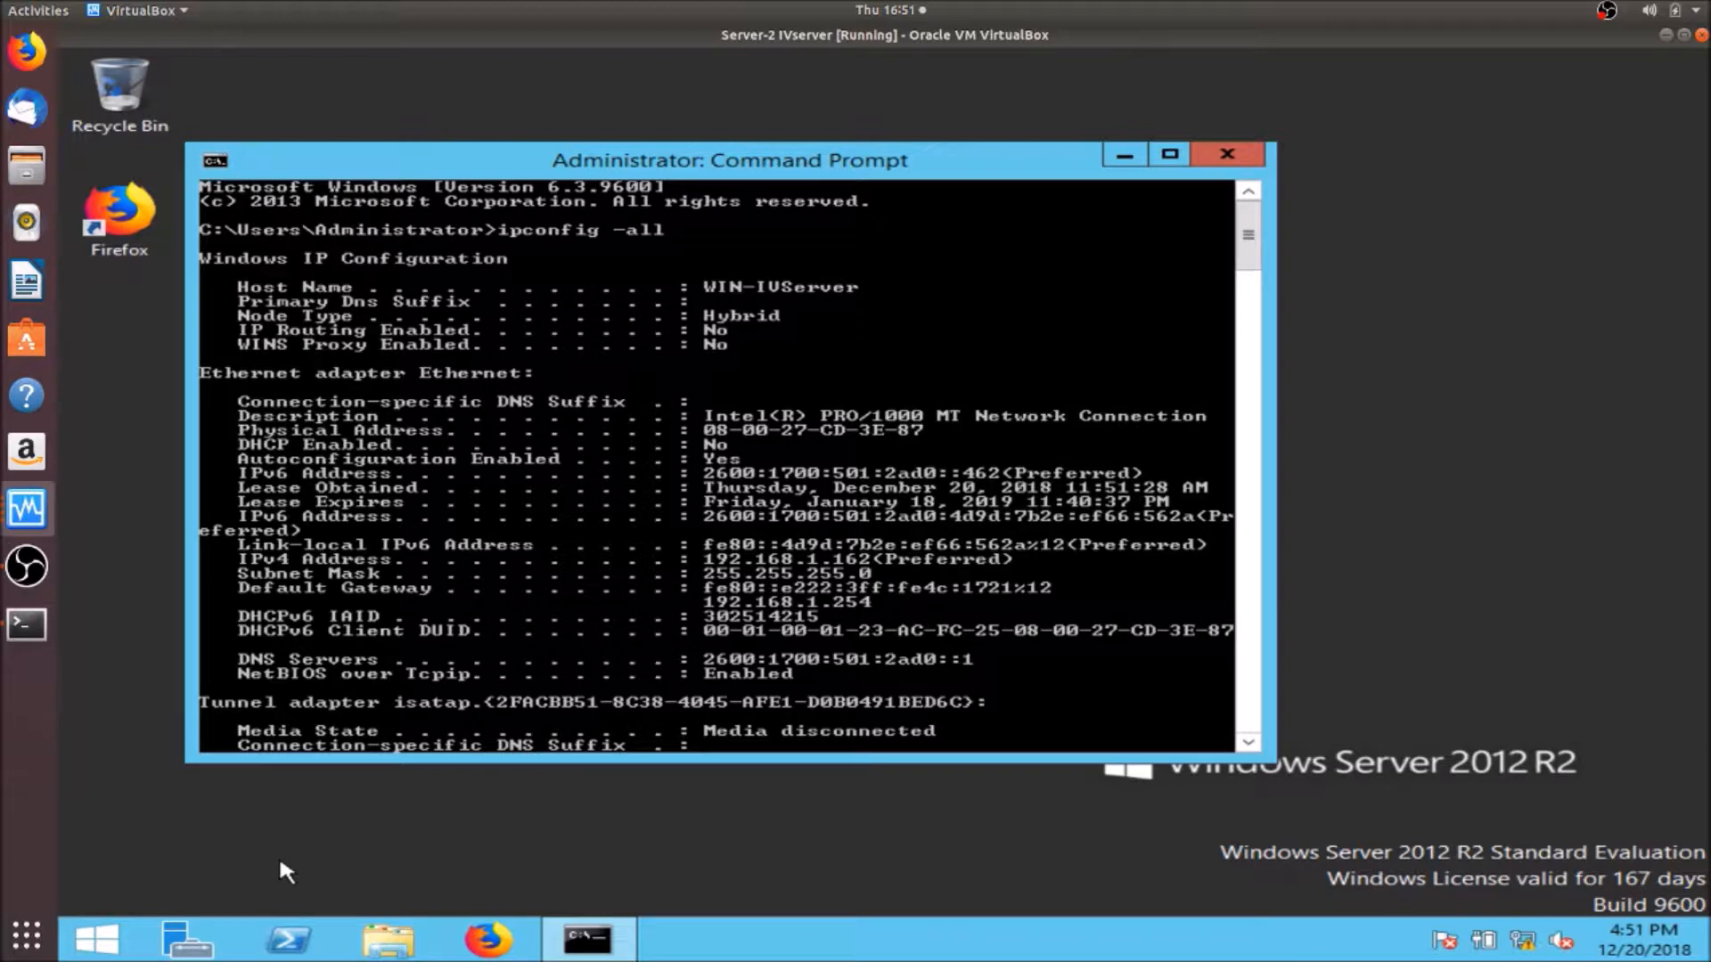
{"action": "left_click", "coordinate": [388, 940]}
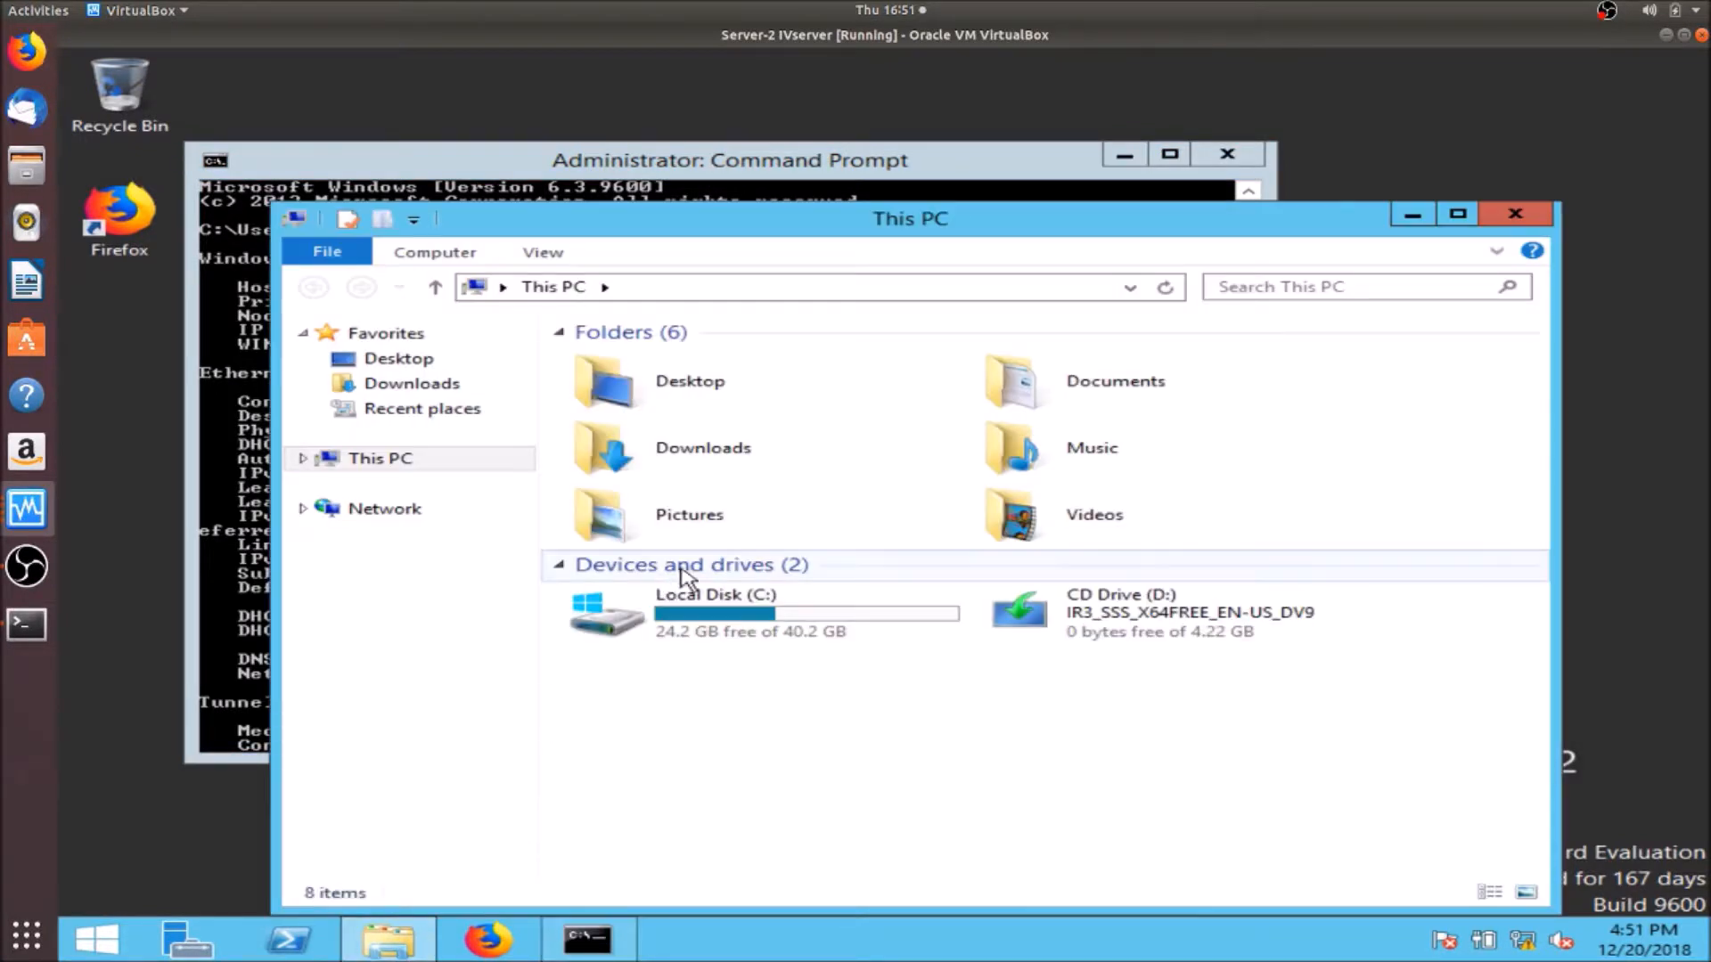
{"action": "double_click", "coordinate": [768, 439]}
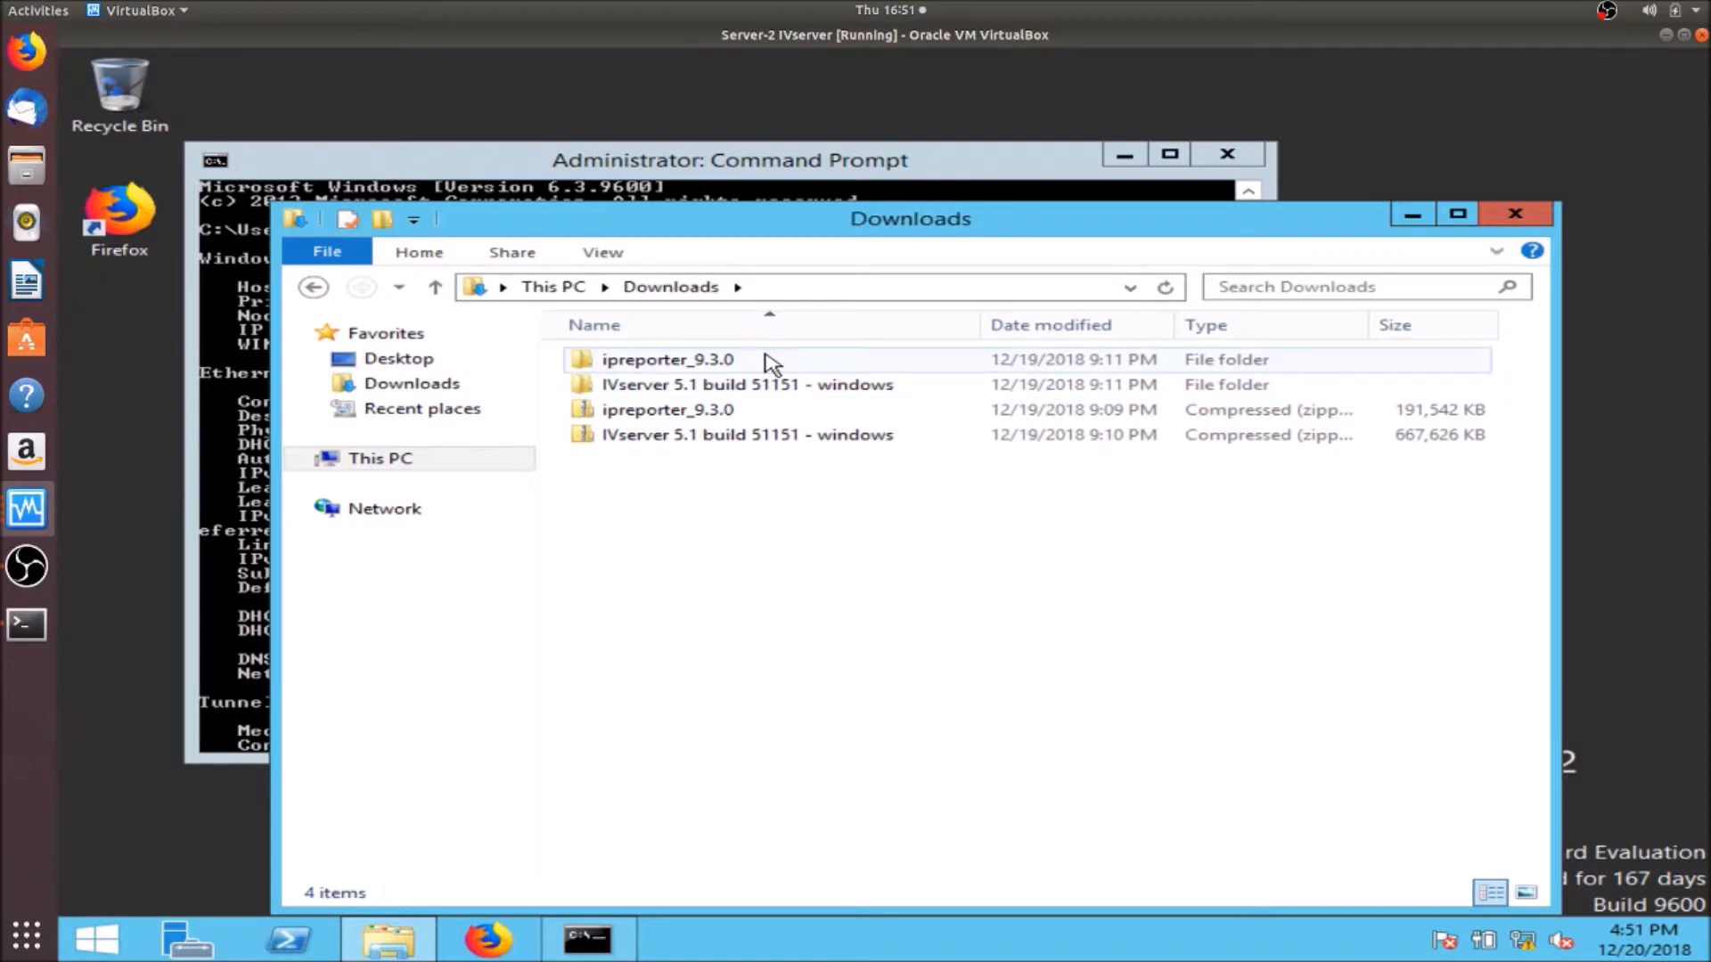
{"action": "double_click", "coordinate": [726, 392]}
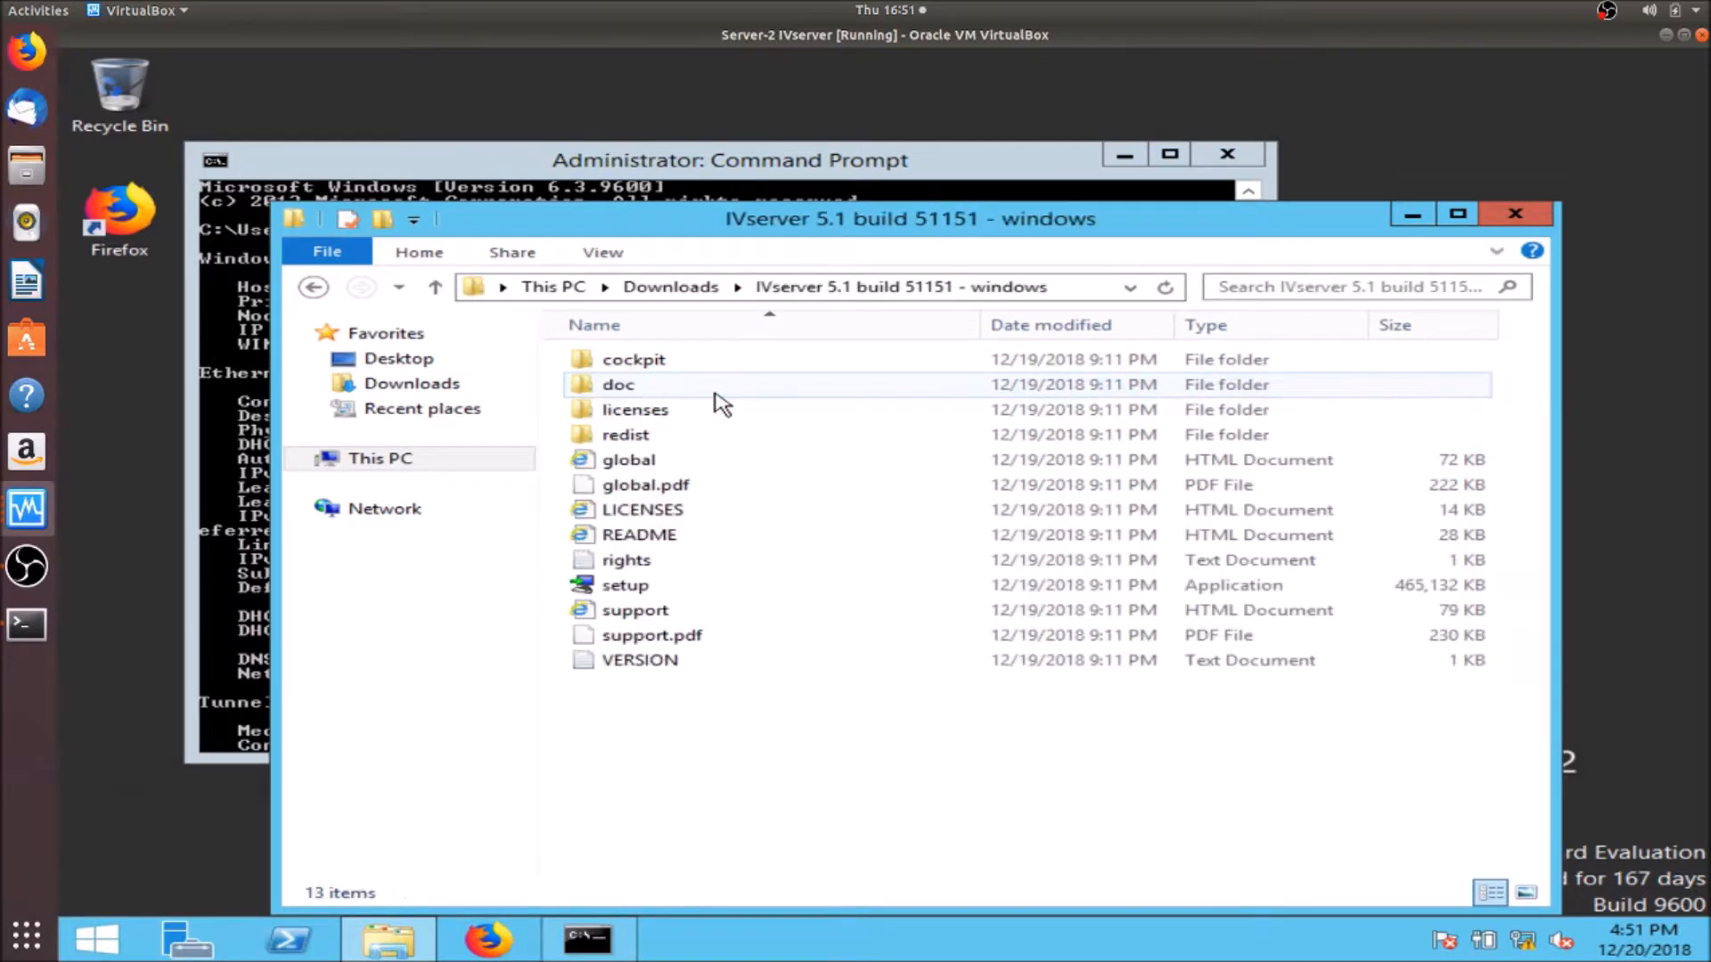
{"action": "left_click", "coordinate": [625, 591]}
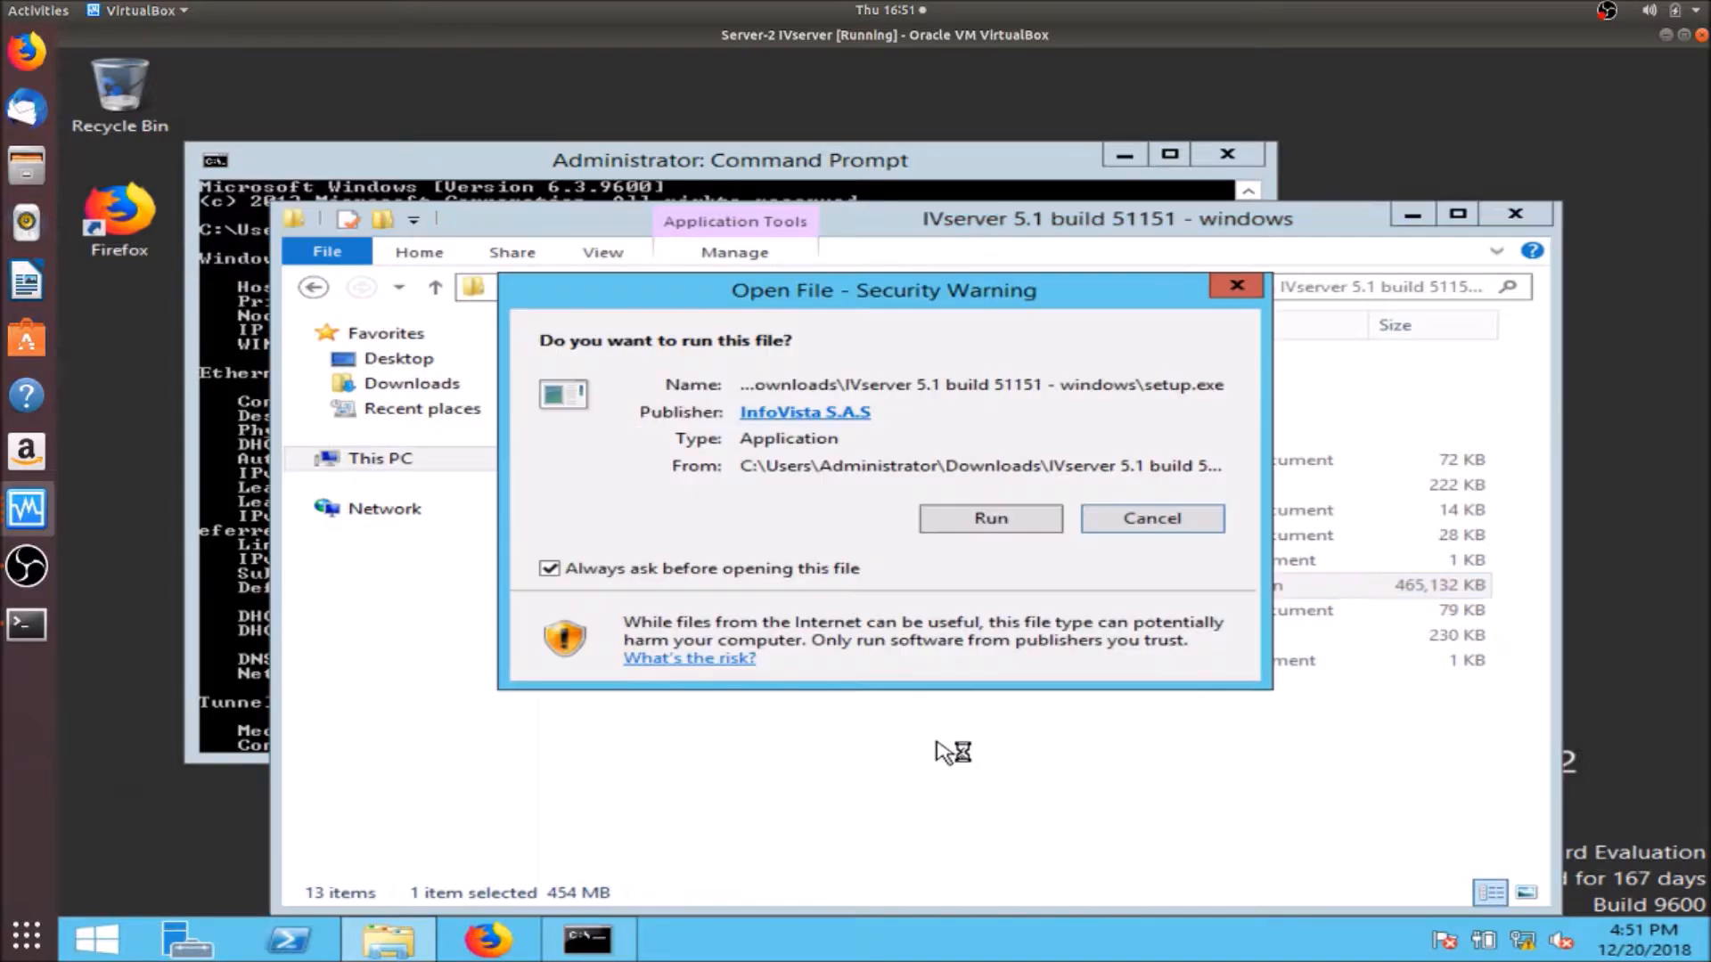
{"action": "left_click", "coordinate": [1023, 528]}
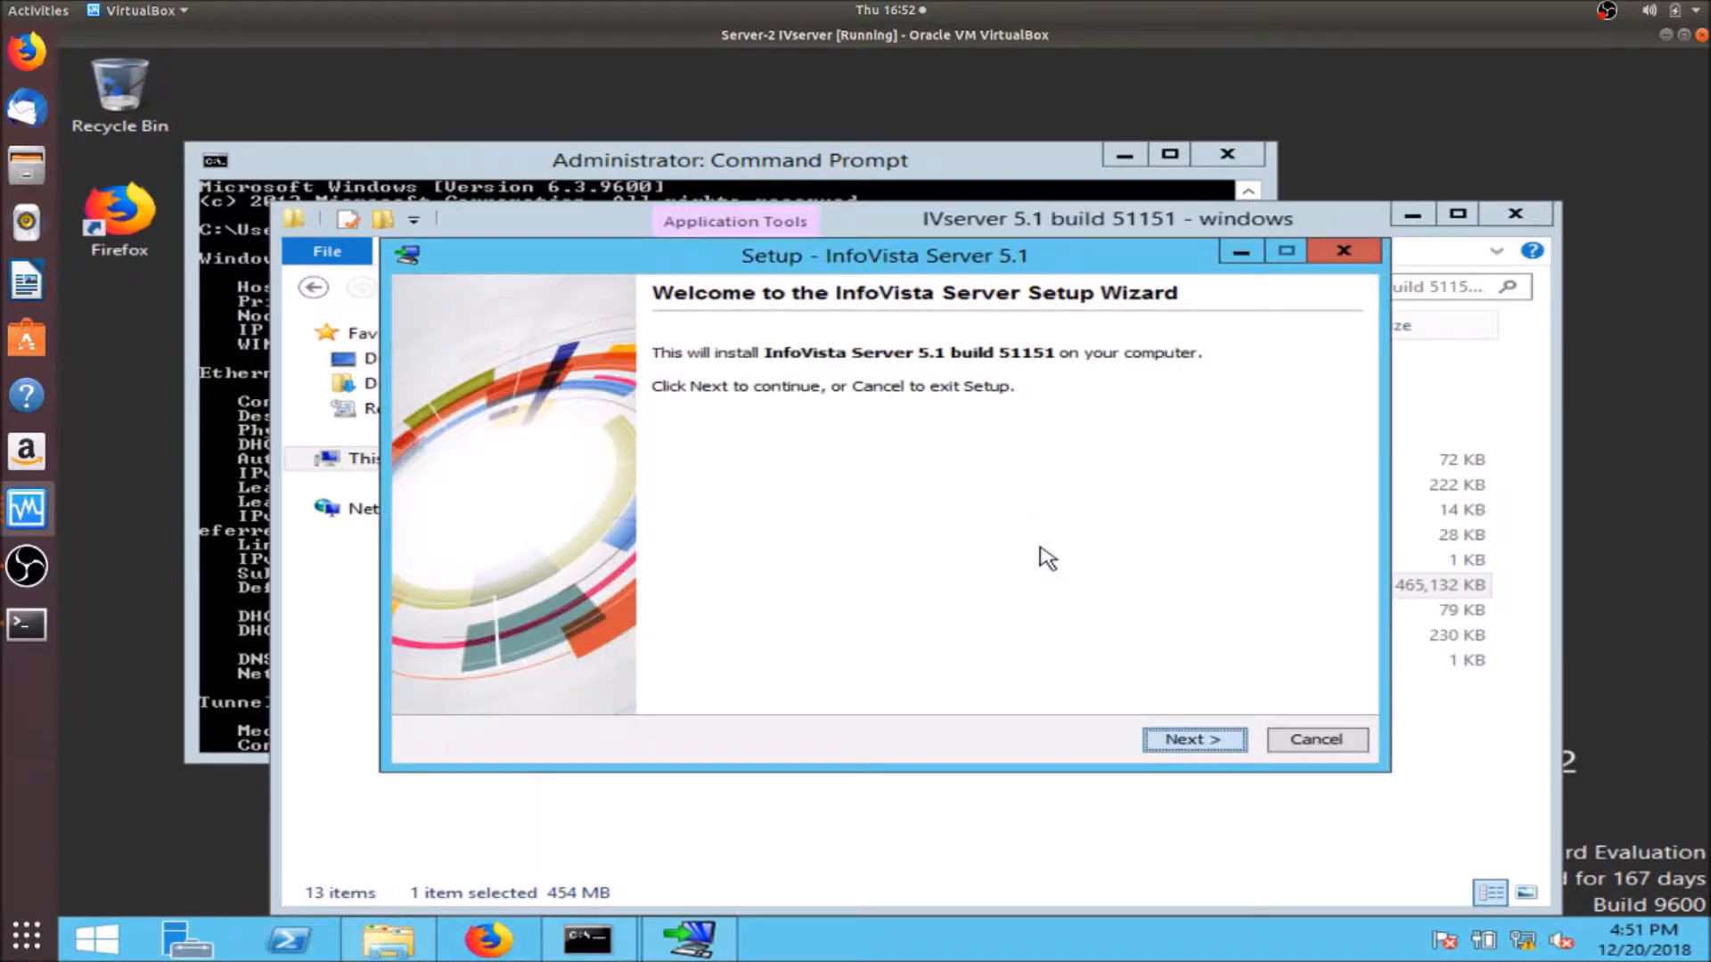
- Accept the InfoVista Server licence and keep the default install folder and database directory
{"action": "left_click", "coordinate": [1180, 745]}
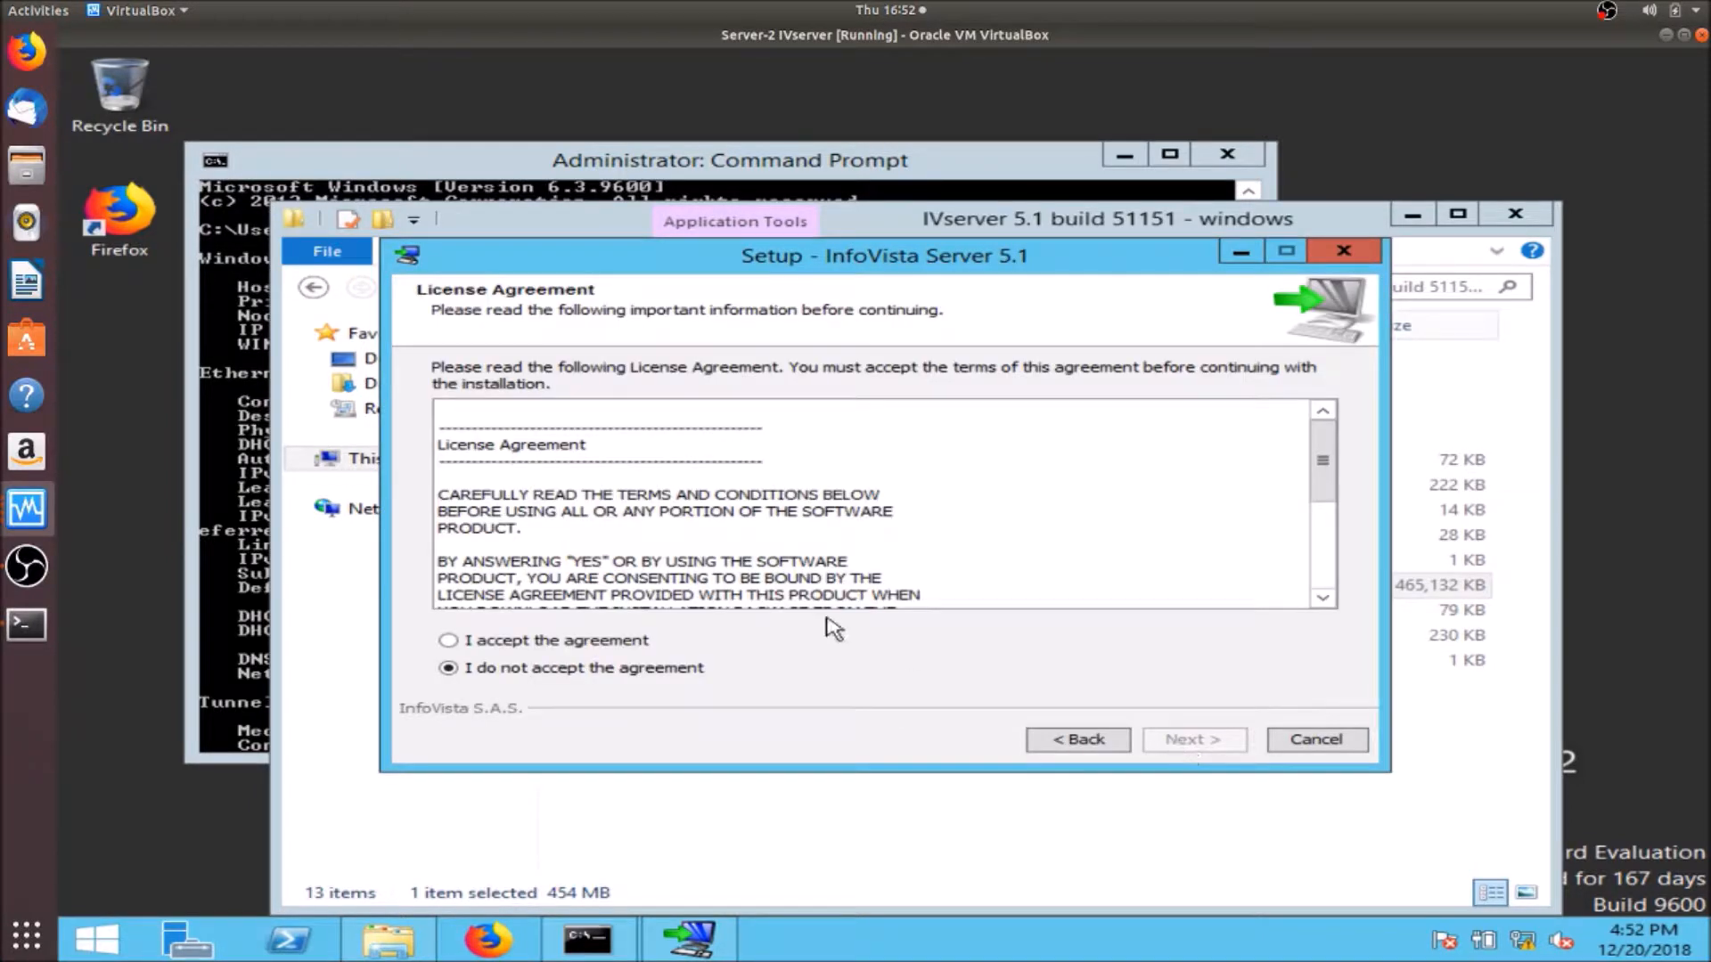
{"action": "left_click", "coordinate": [622, 640]}
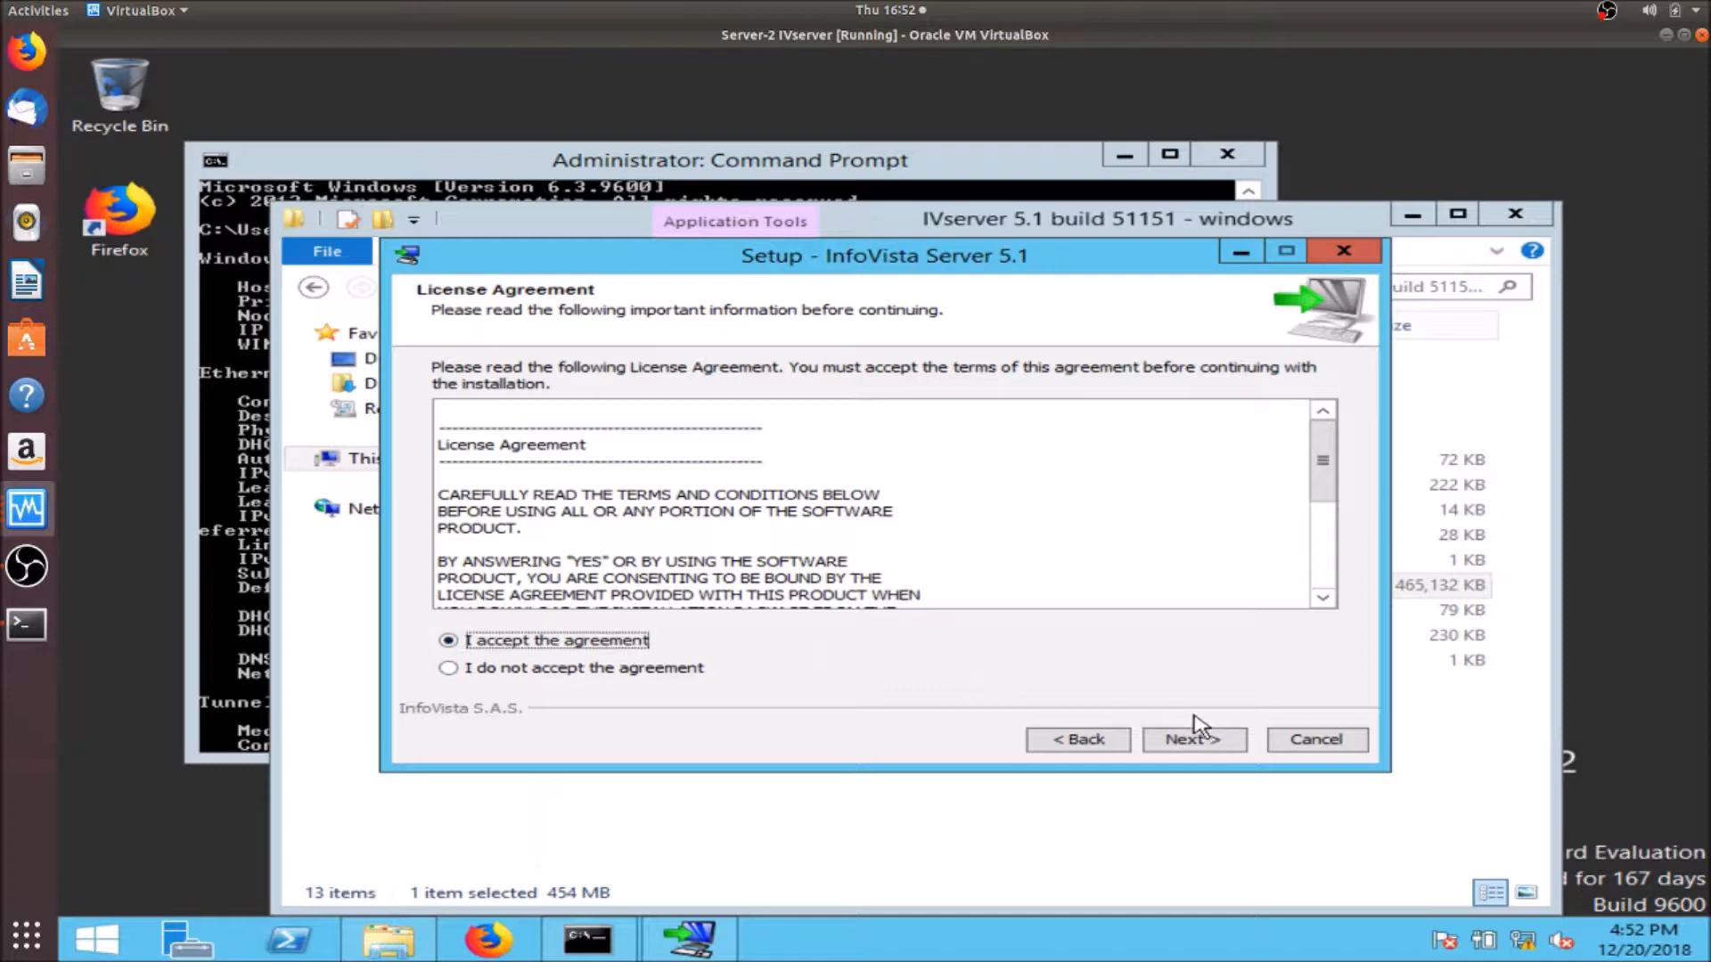
{"action": "left_click", "coordinate": [1180, 745]}
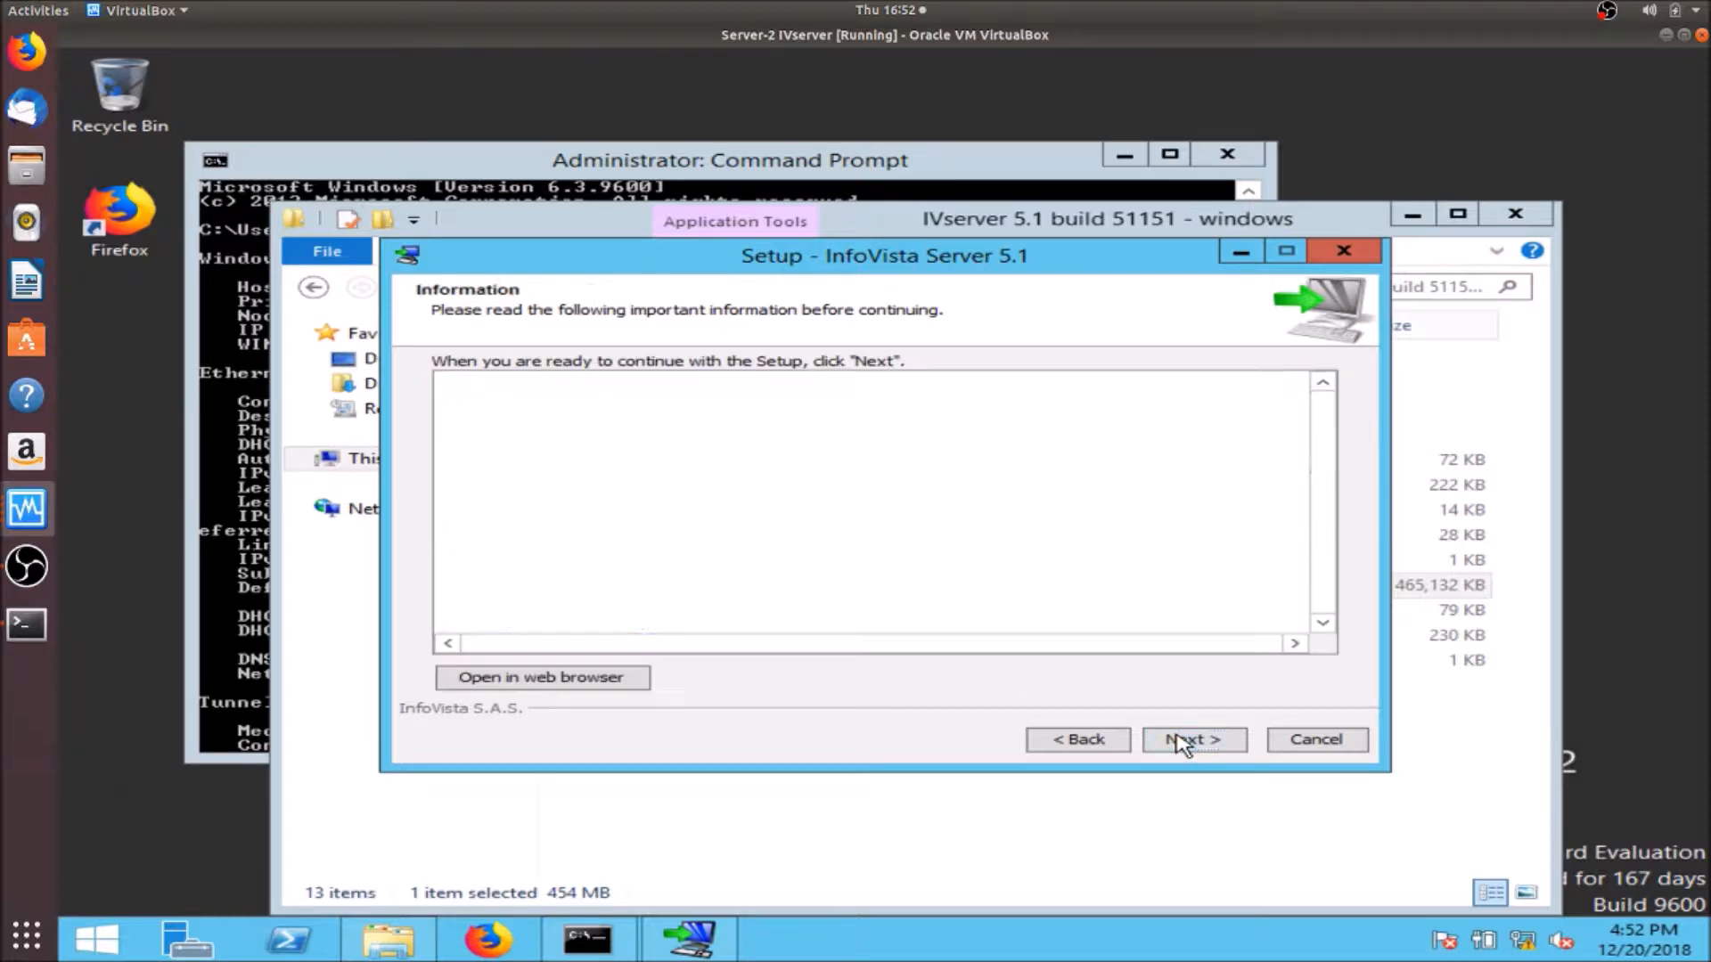
{"action": "left_click", "coordinate": [1180, 745]}
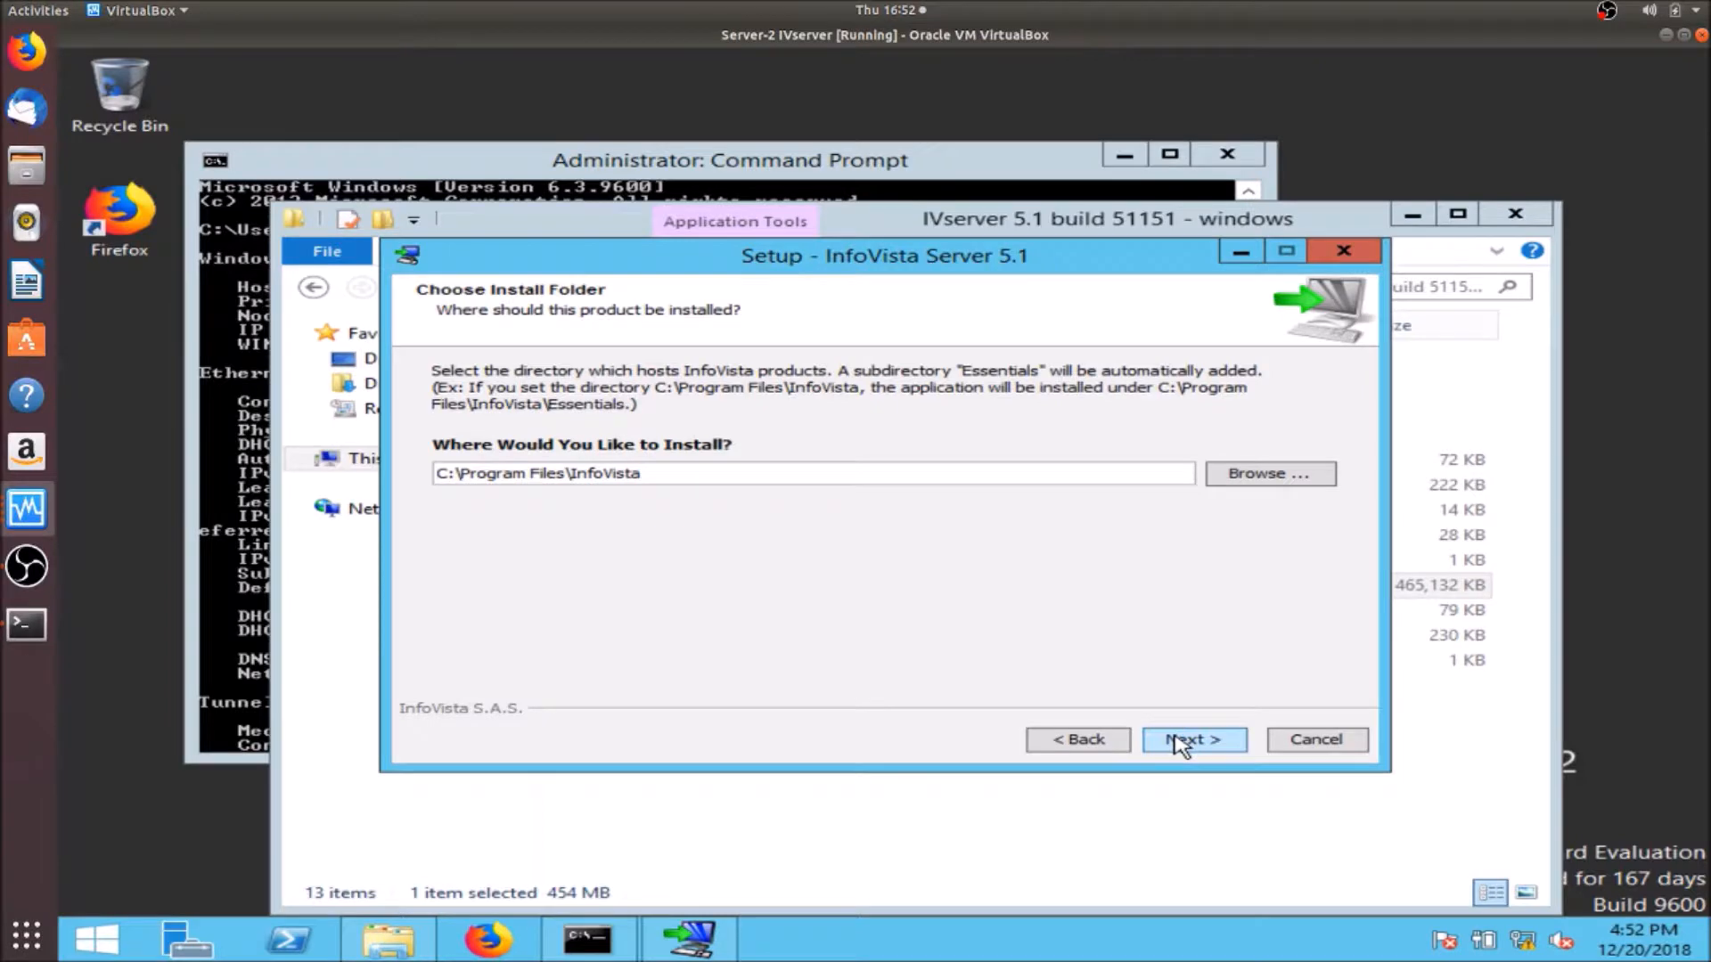
{"action": "left_click", "coordinate": [1180, 745]}
{"action": "left_click", "coordinate": [1179, 745]}
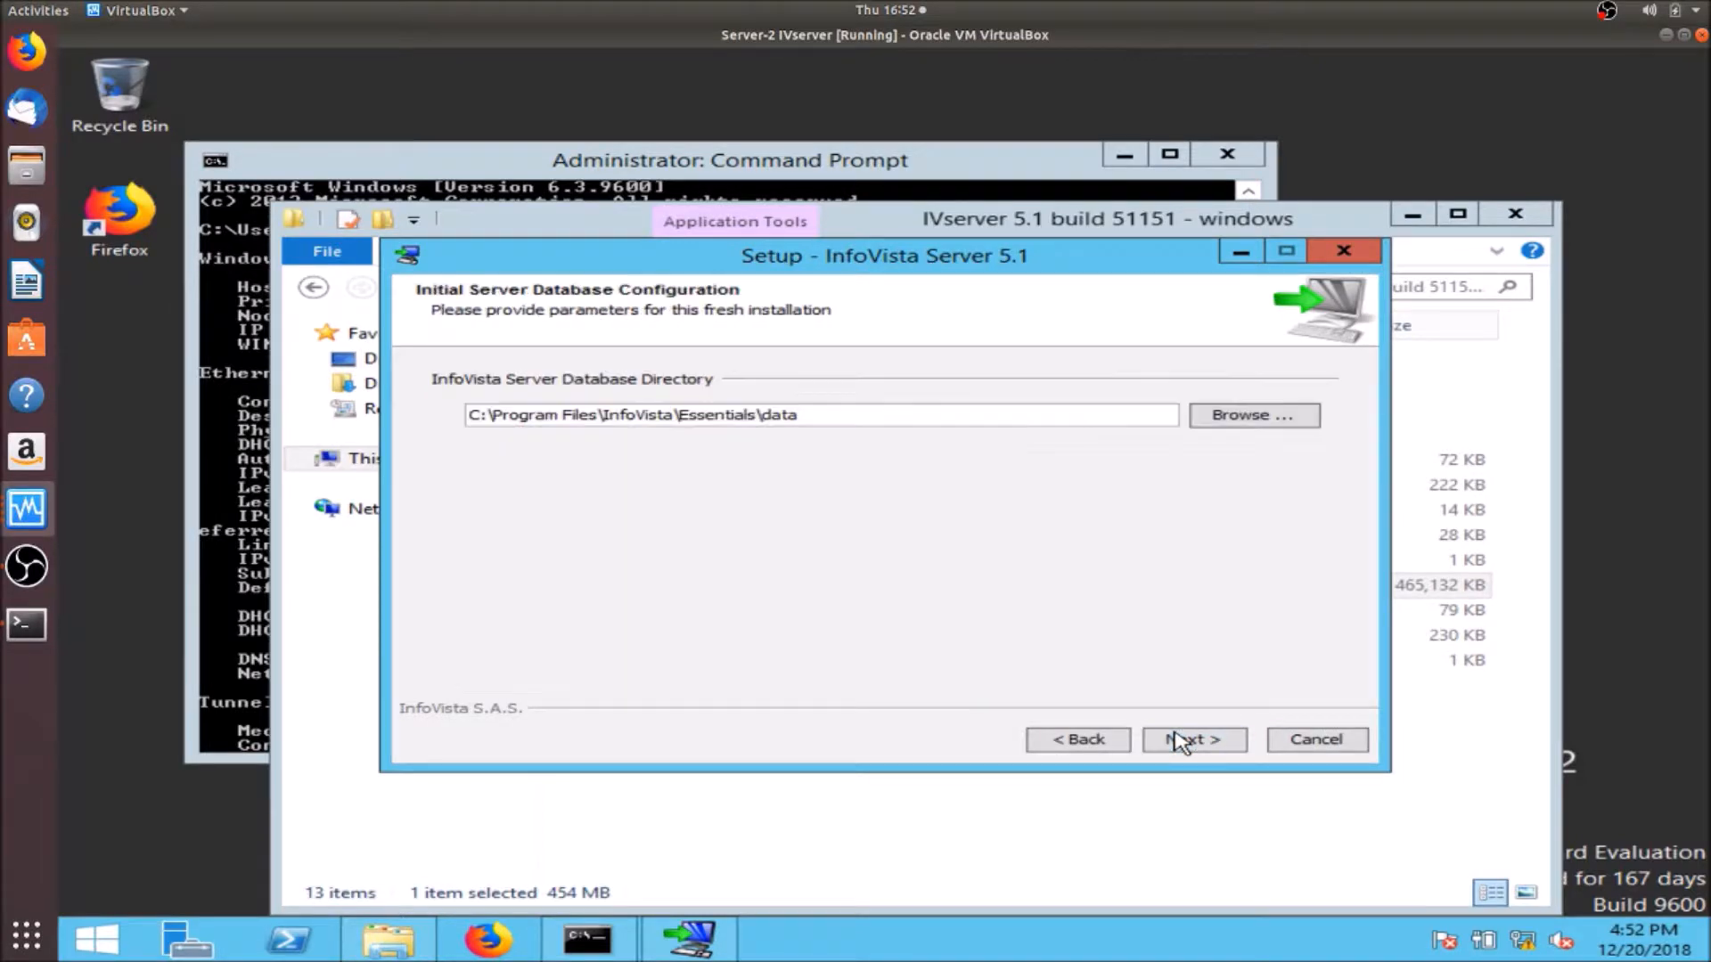
{"action": "left_click", "coordinate": [1180, 745]}
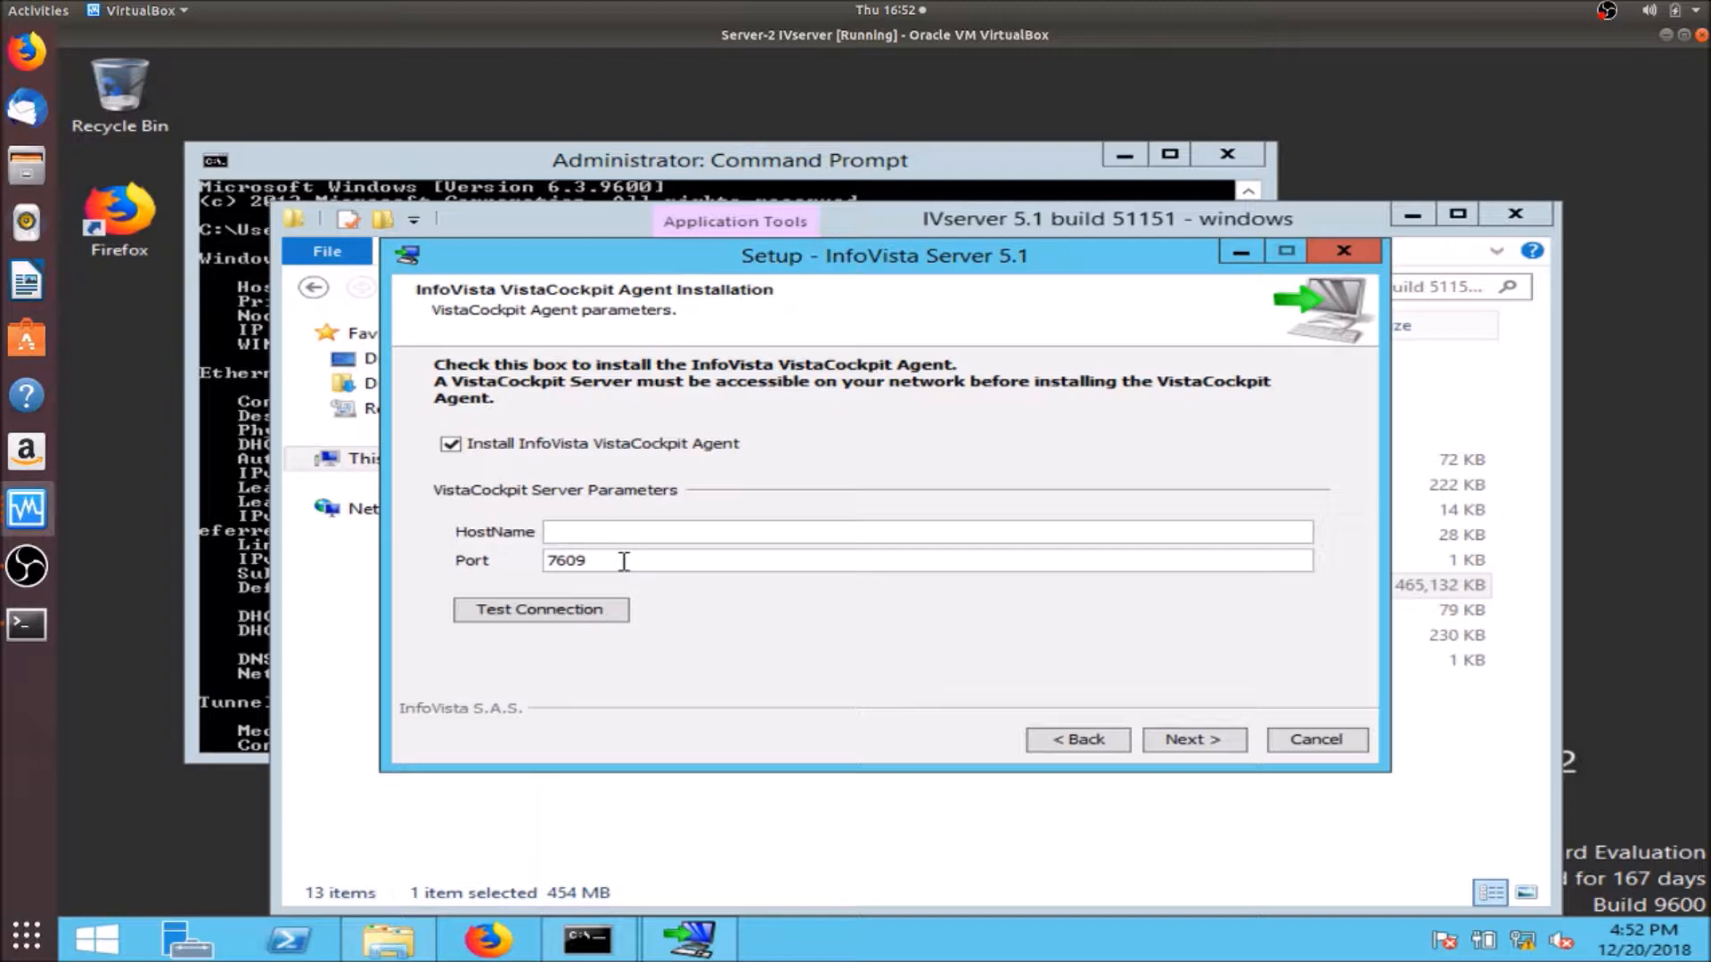
- Set the VistaCockpit server to 192.168.1.163, test the connection, and start installing
{"action": "left_click", "coordinate": [626, 533]}
{"action": "left_click", "coordinate": [1194, 741]}
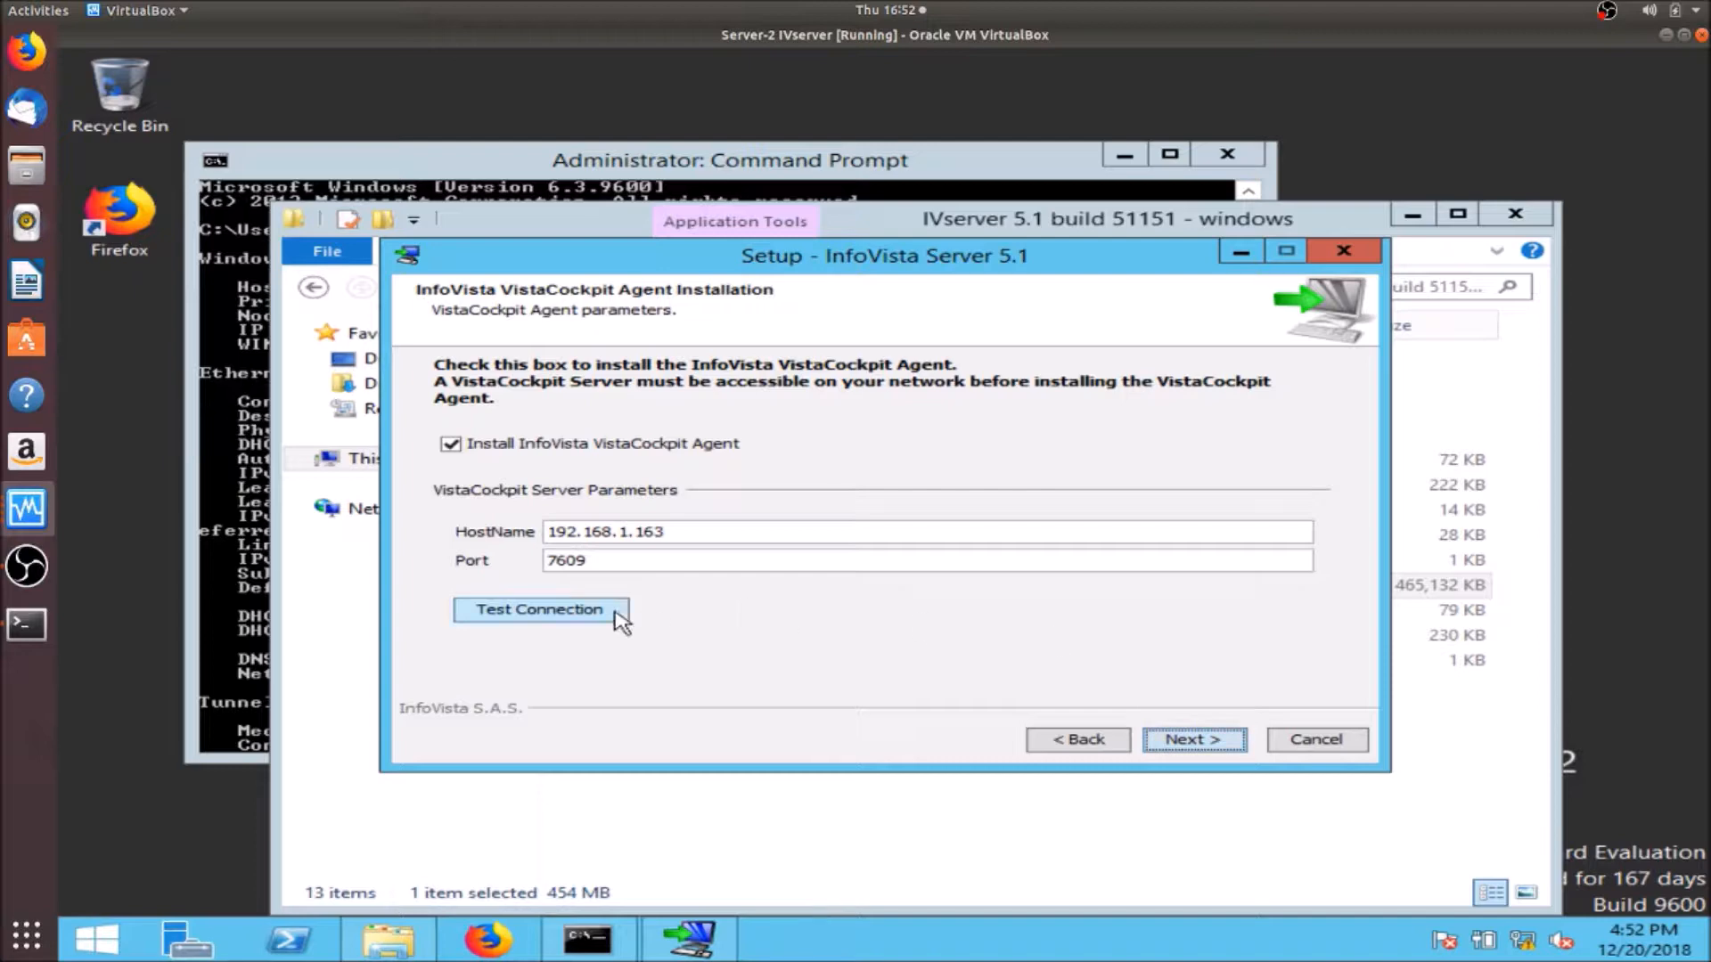
{"action": "left_click", "coordinate": [575, 615]}
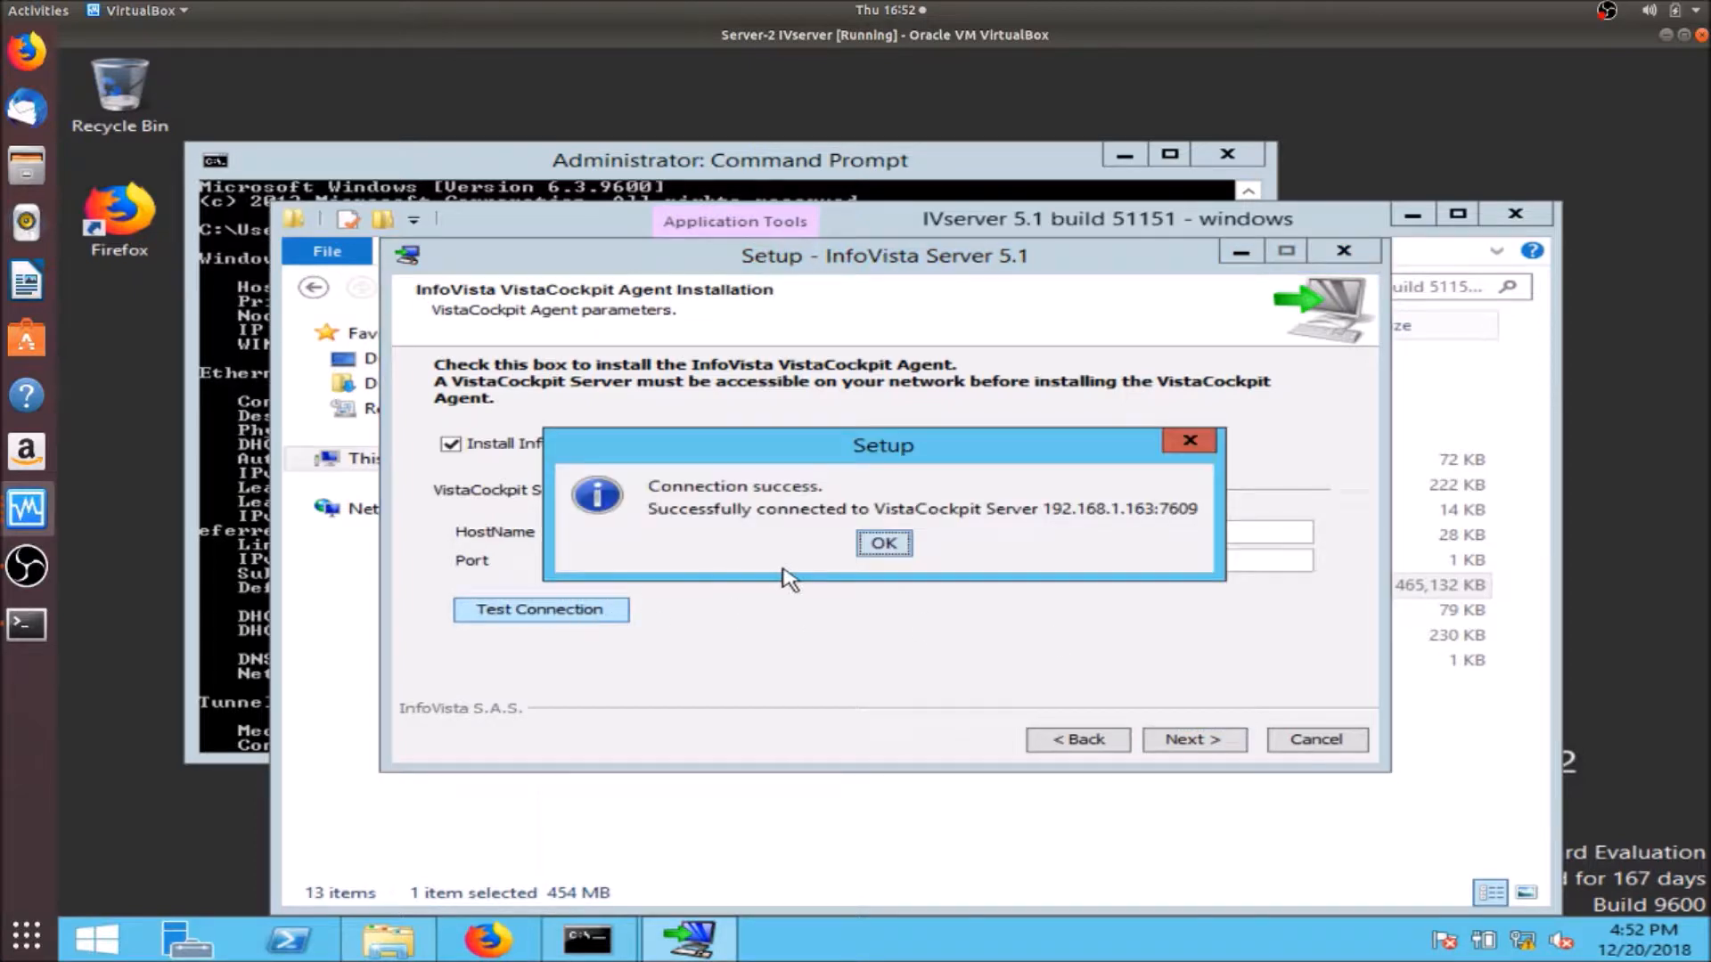
{"action": "left_click", "coordinate": [884, 543]}
{"action": "left_click", "coordinate": [1194, 742]}
{"action": "left_click", "coordinate": [1190, 741]}
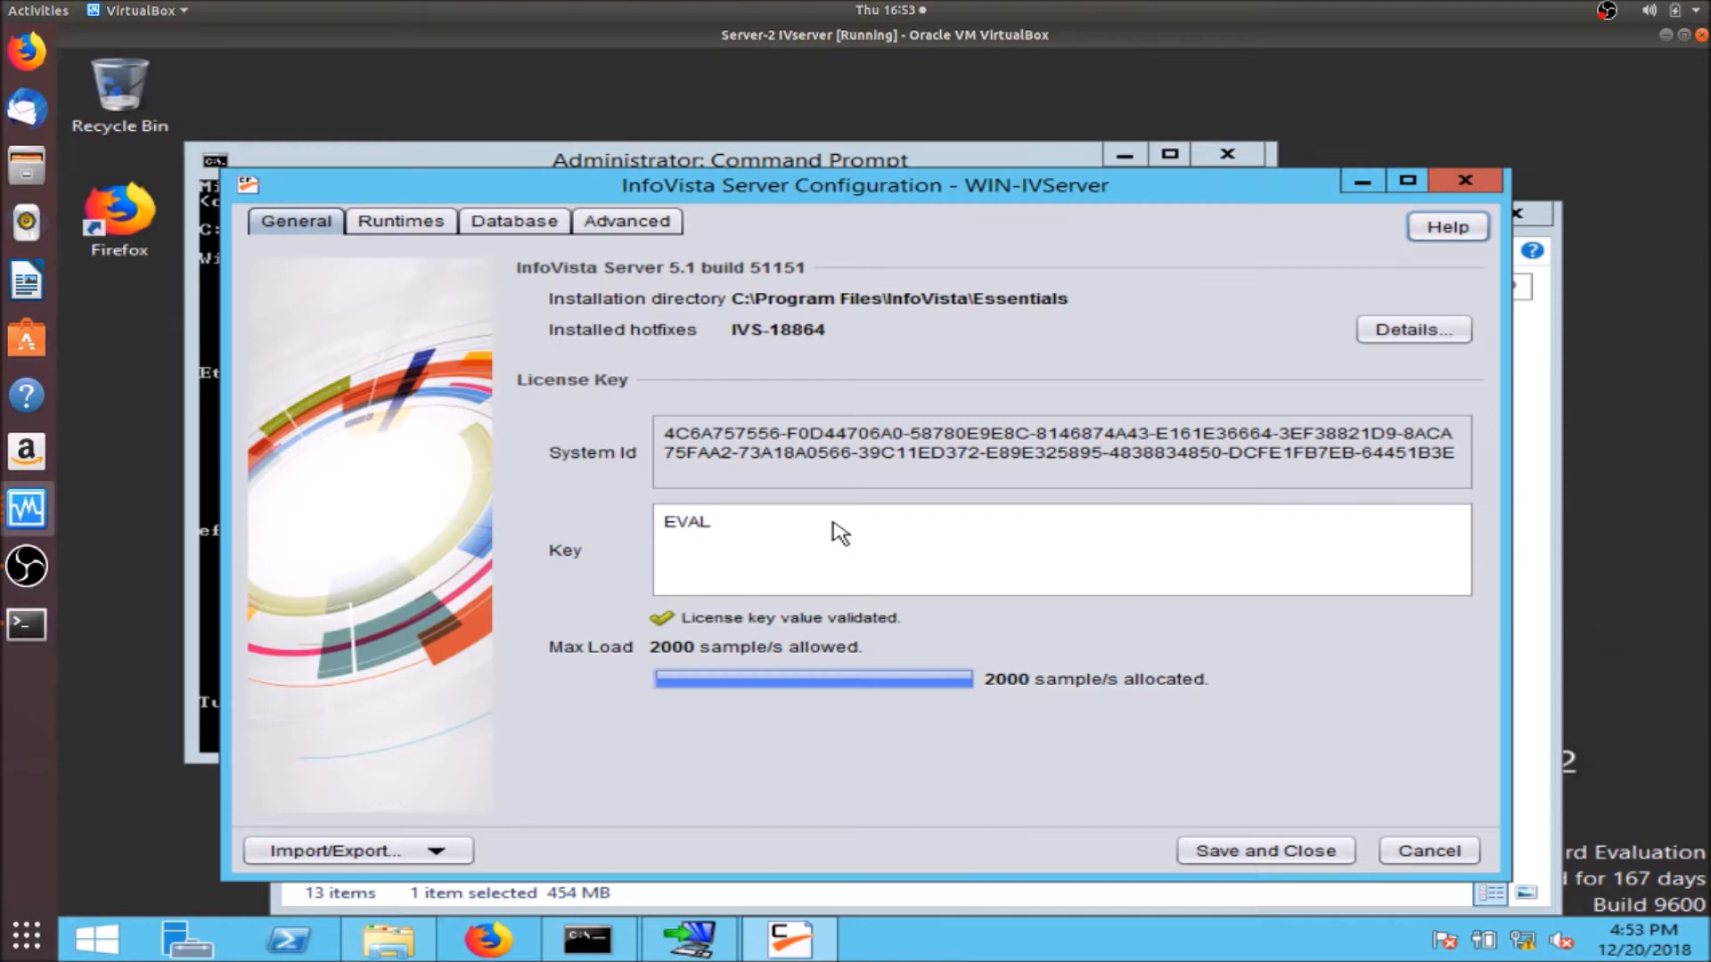
- Review the EVAL licence key and System Id in the InfoVista Server configuration
{"action": "left_click", "coordinate": [729, 534]}
{"action": "double_click", "coordinate": [688, 532]}
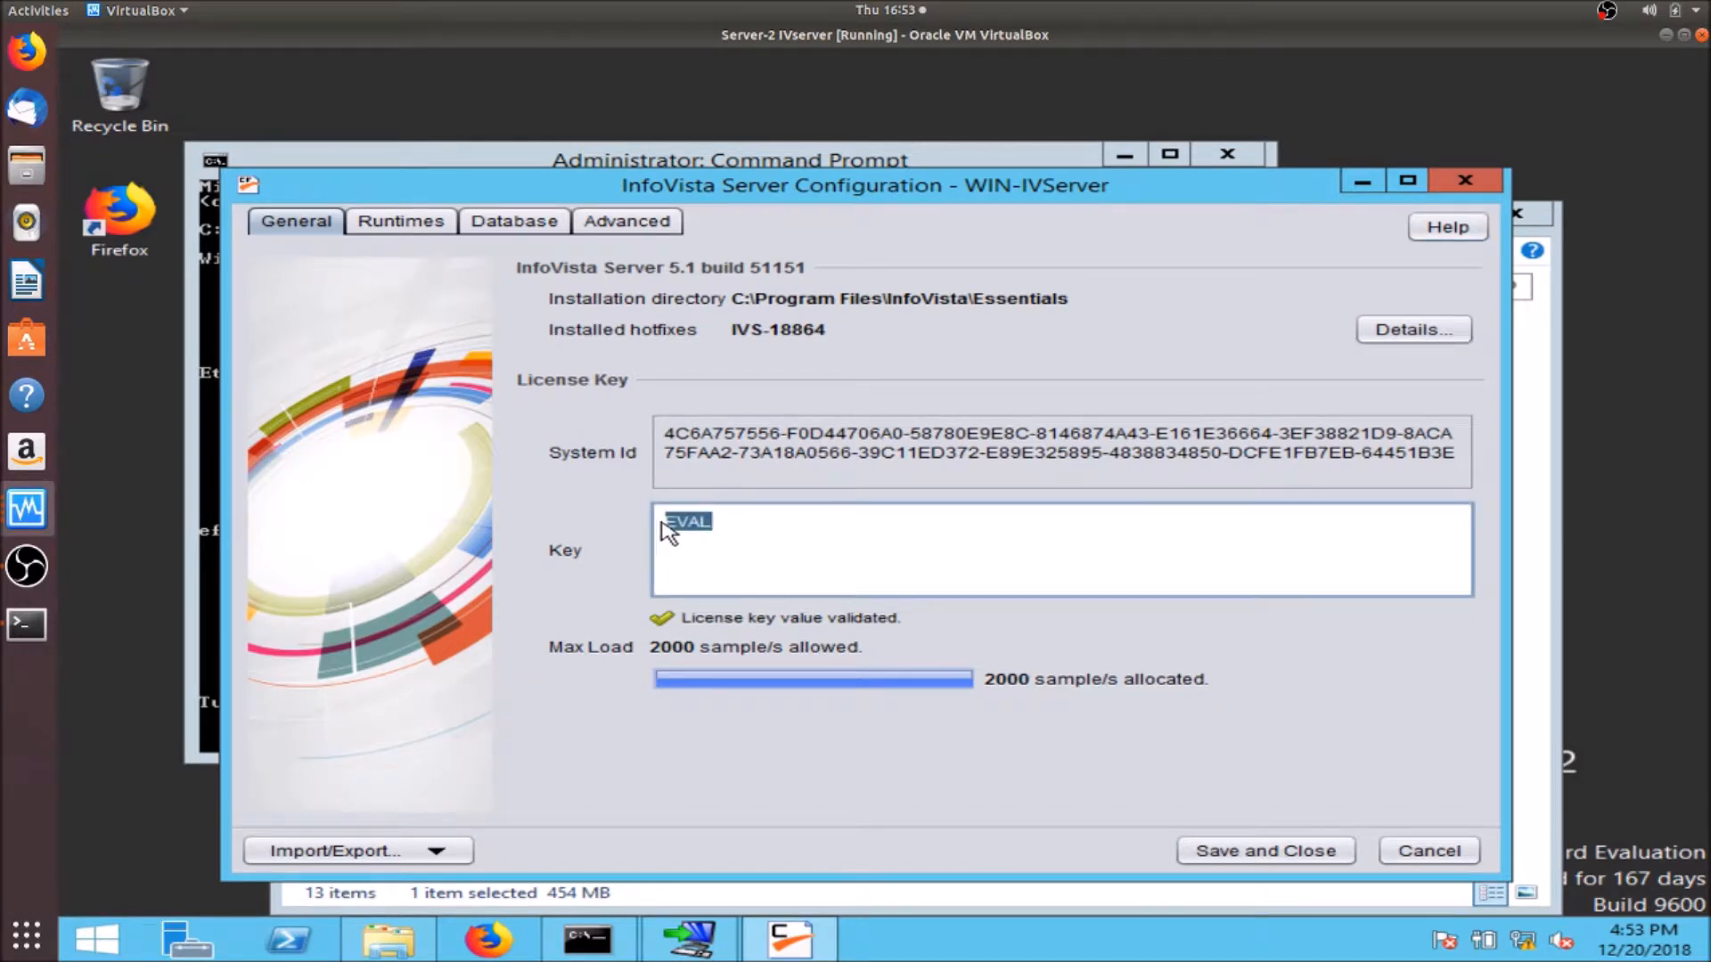
{"action": "left_click", "coordinate": [670, 450]}
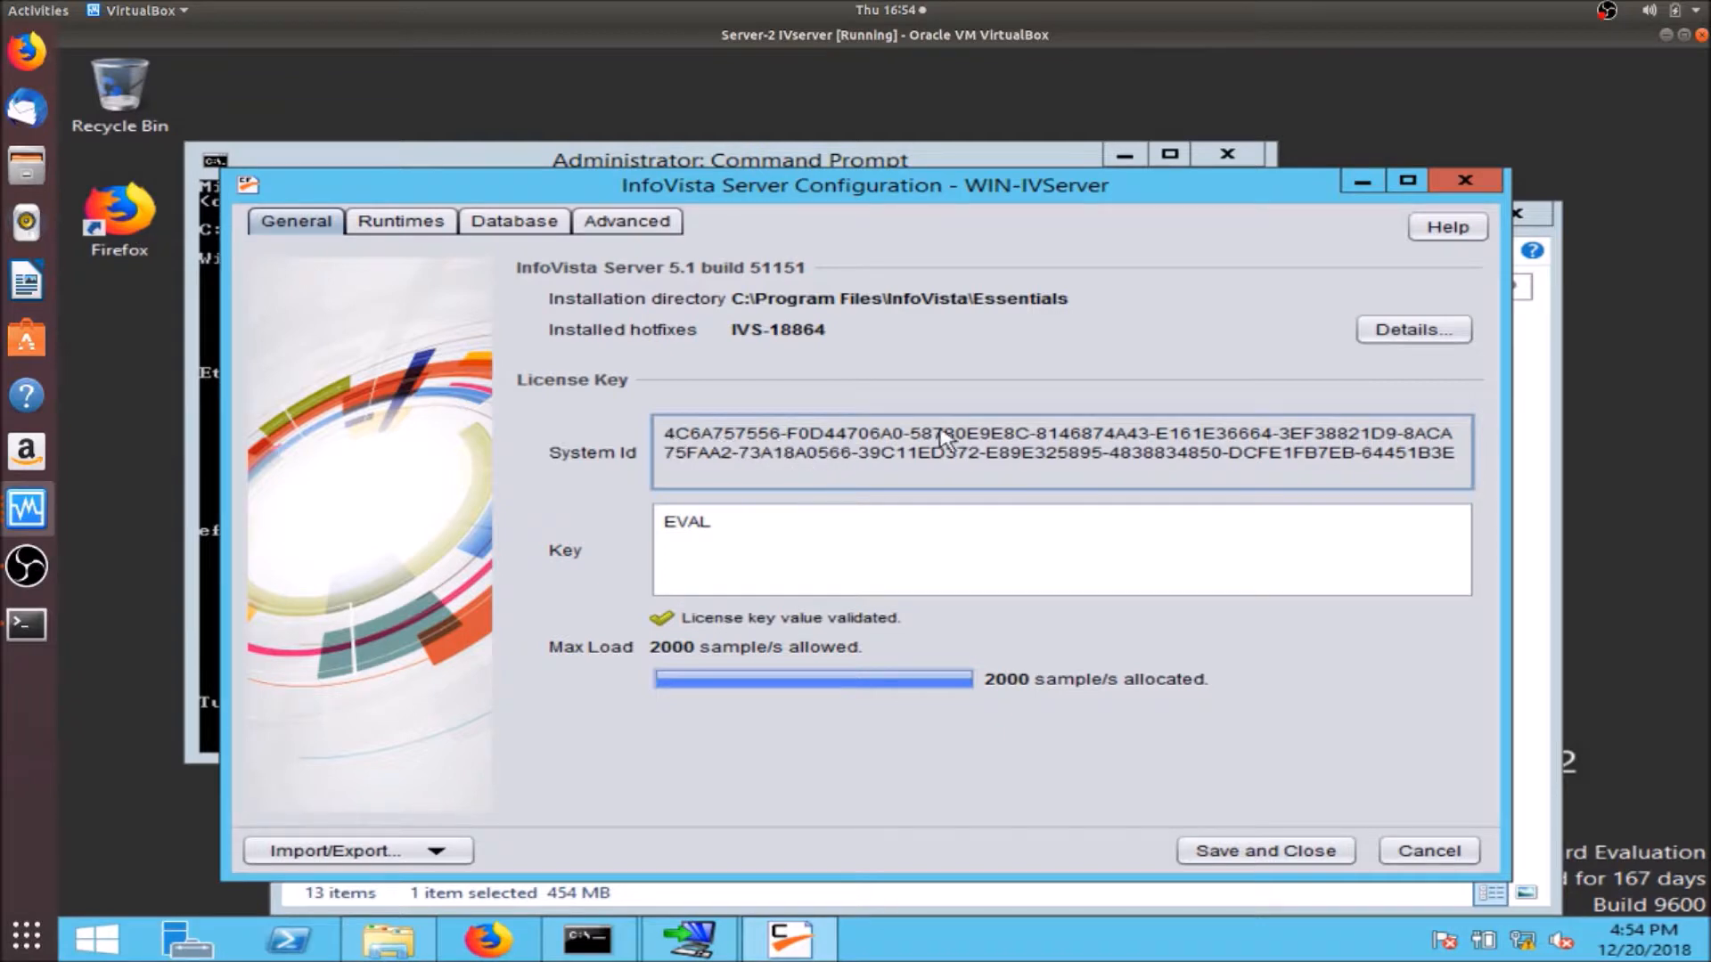
{"action": "left_click_drag", "start_coordinate": [860, 437], "coordinate": [1092, 459]}
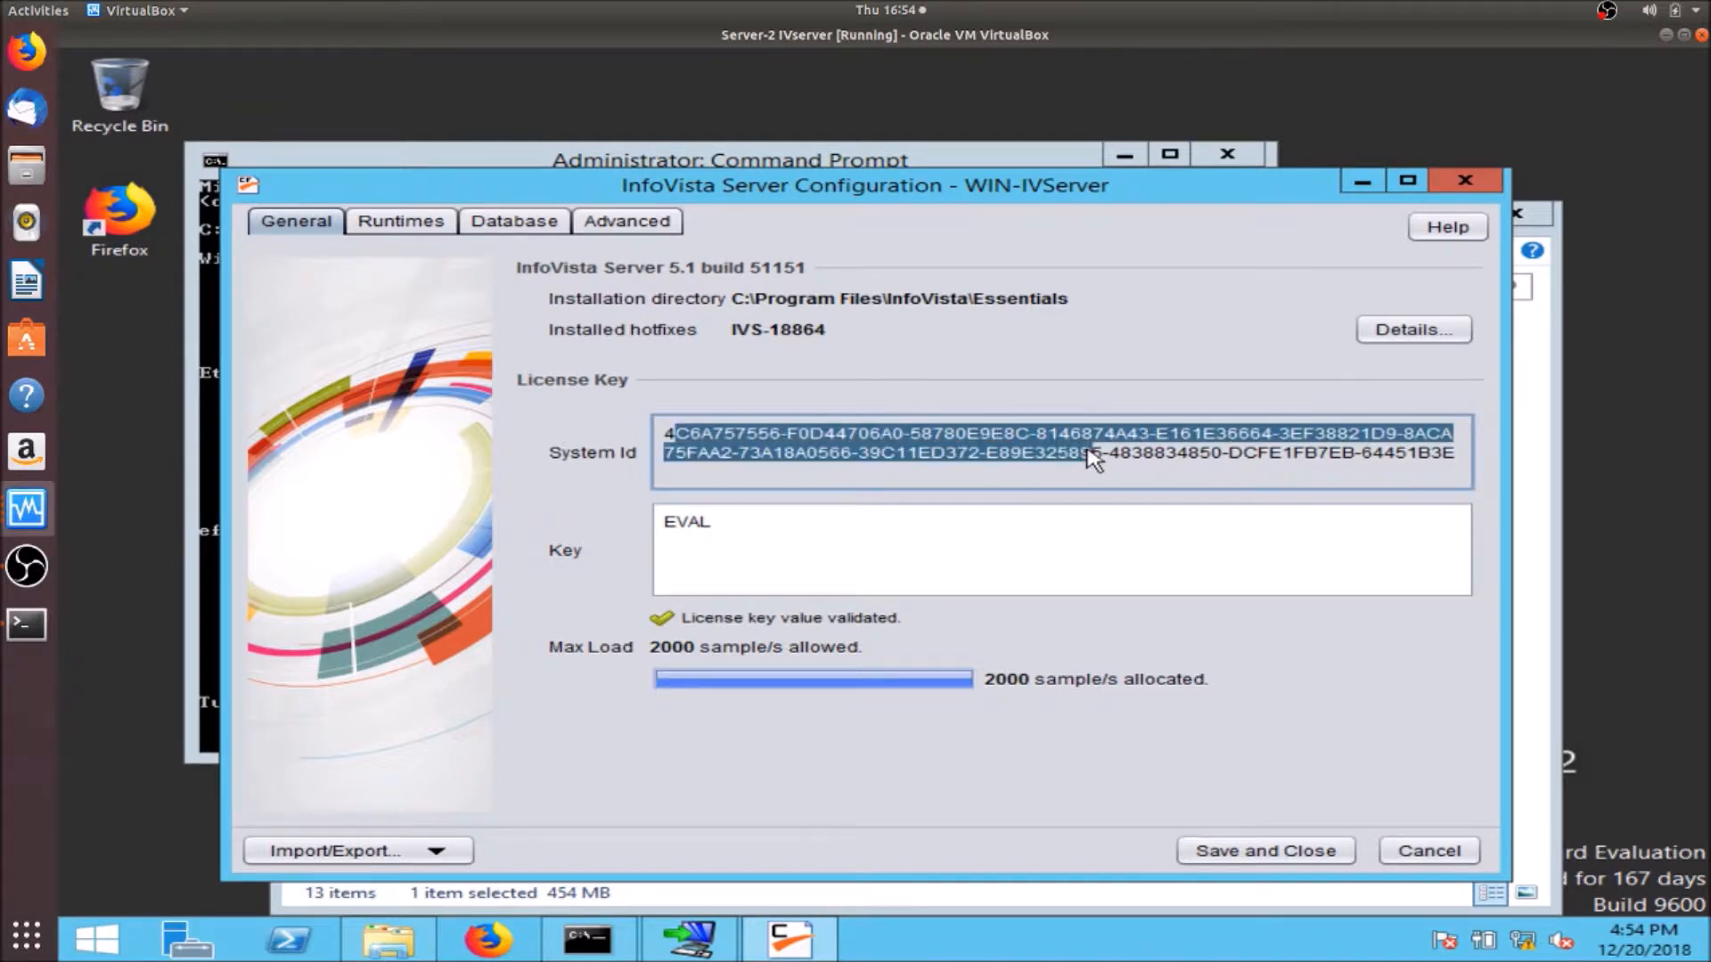
{"action": "left_click", "coordinate": [1034, 463]}
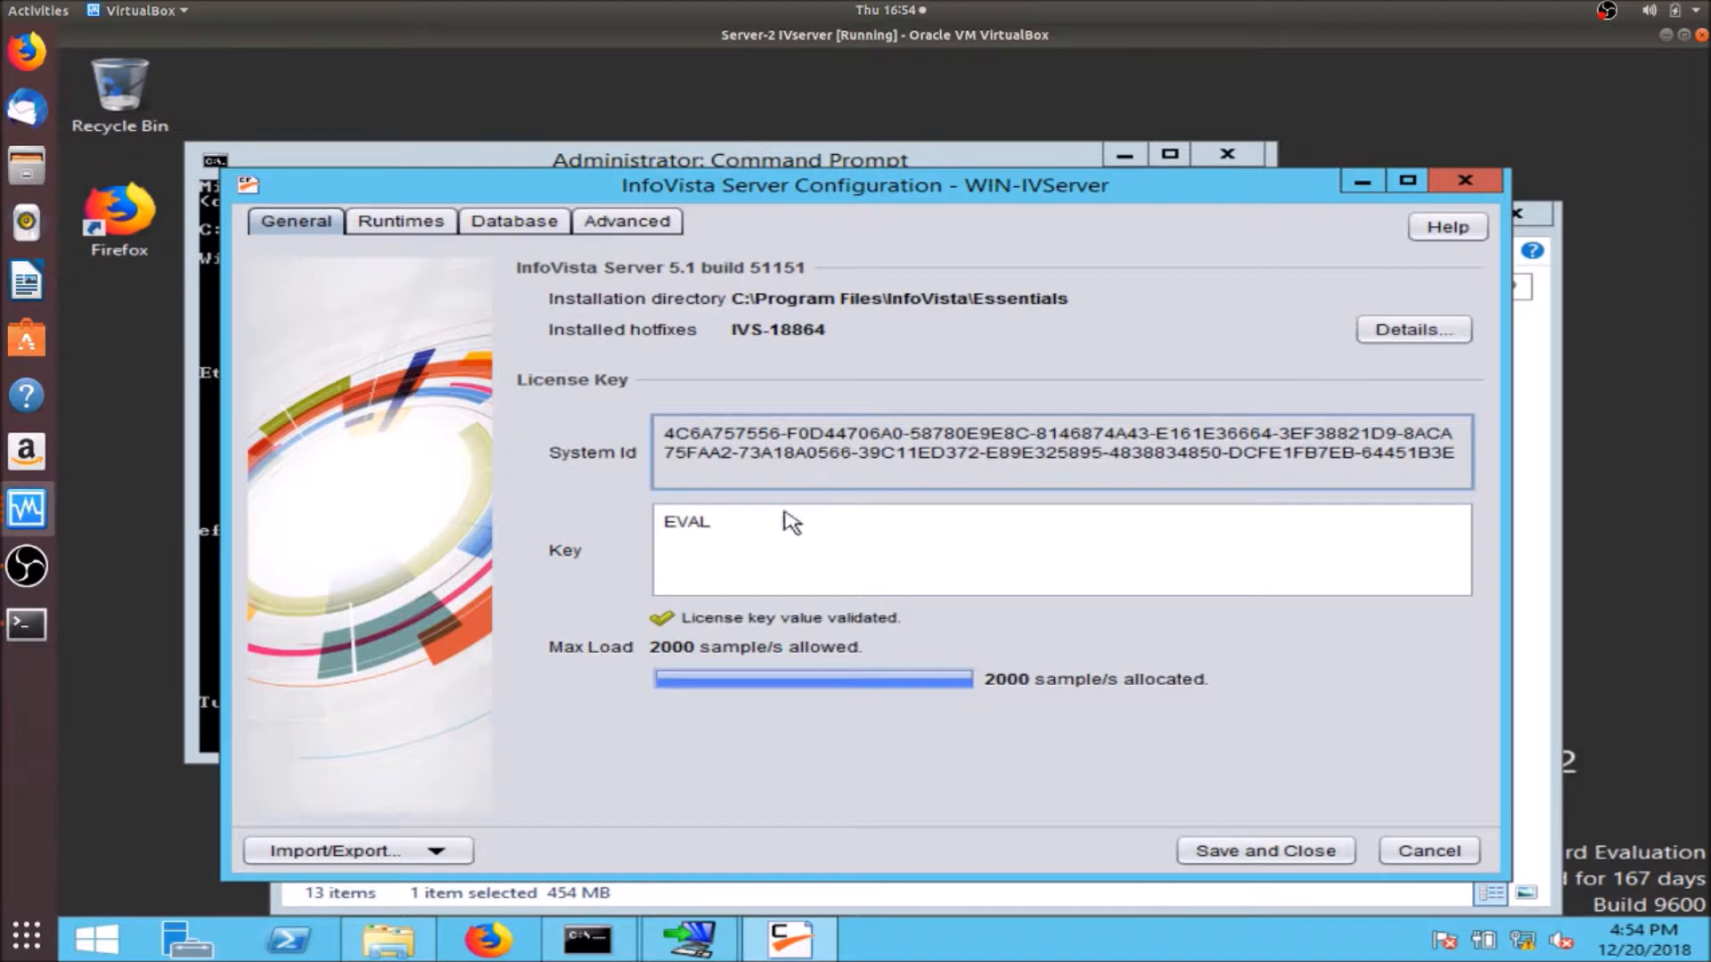
{"action": "left_click", "coordinate": [677, 527]}
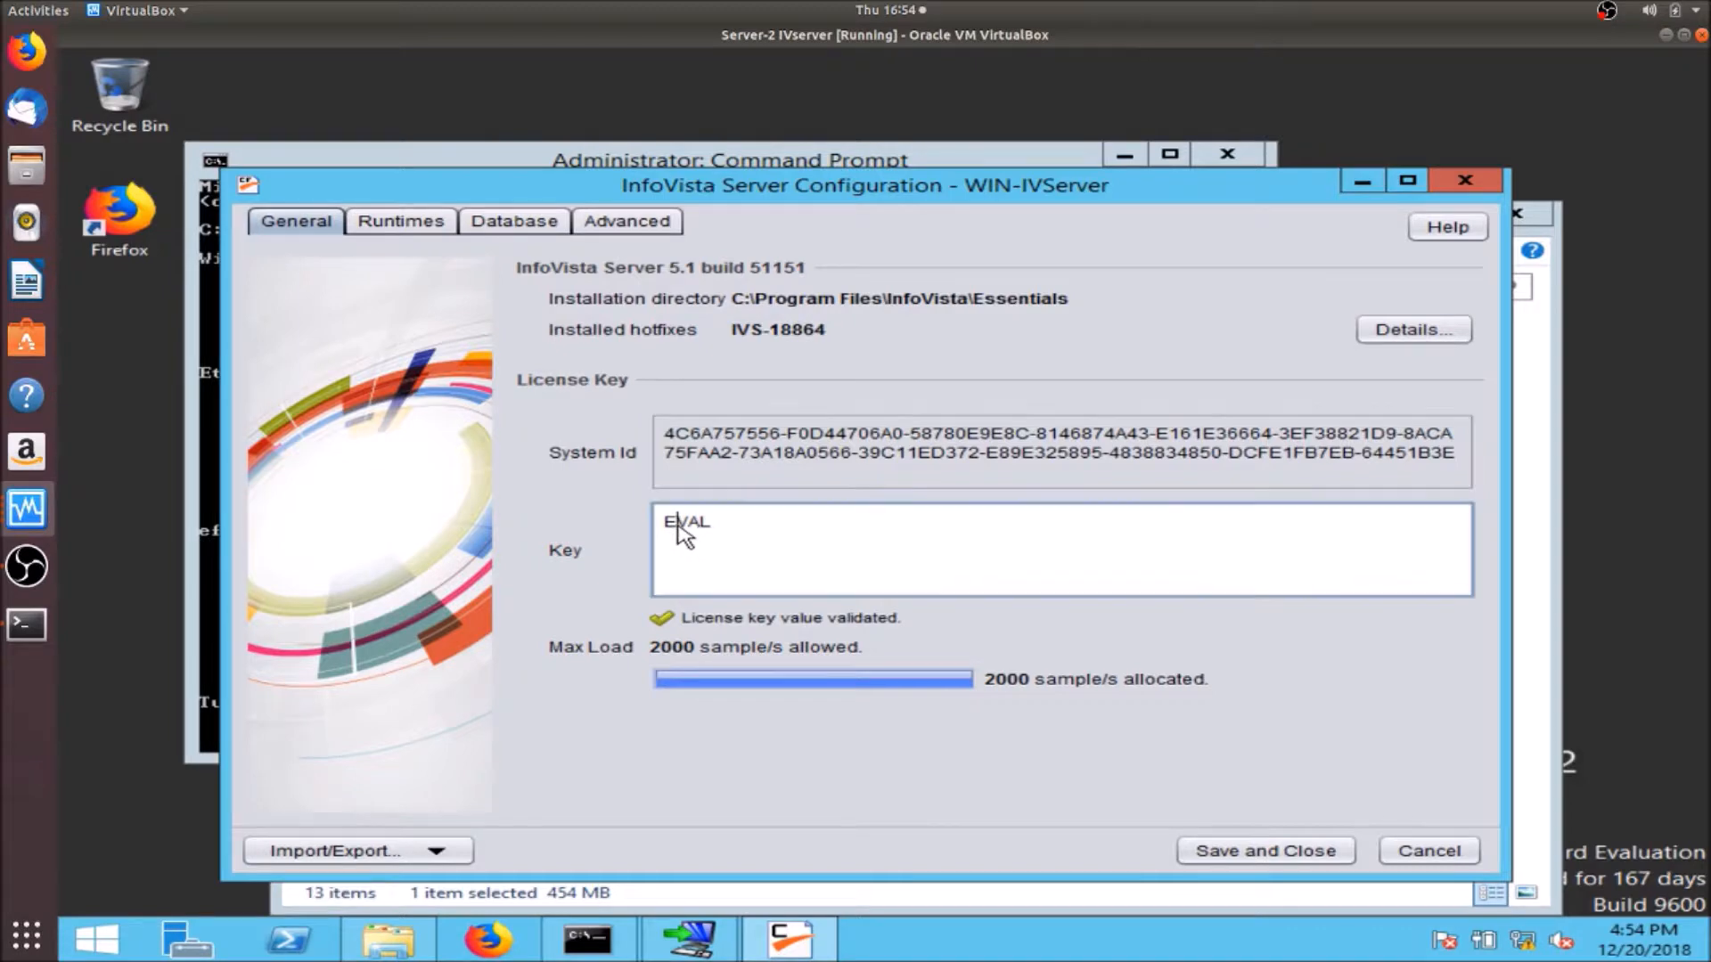
{"action": "double_click", "coordinate": [673, 524]}
- Save and apply the configuration, adding Server Runtime iv1, and finish setup
{"action": "left_click", "coordinate": [1272, 852]}
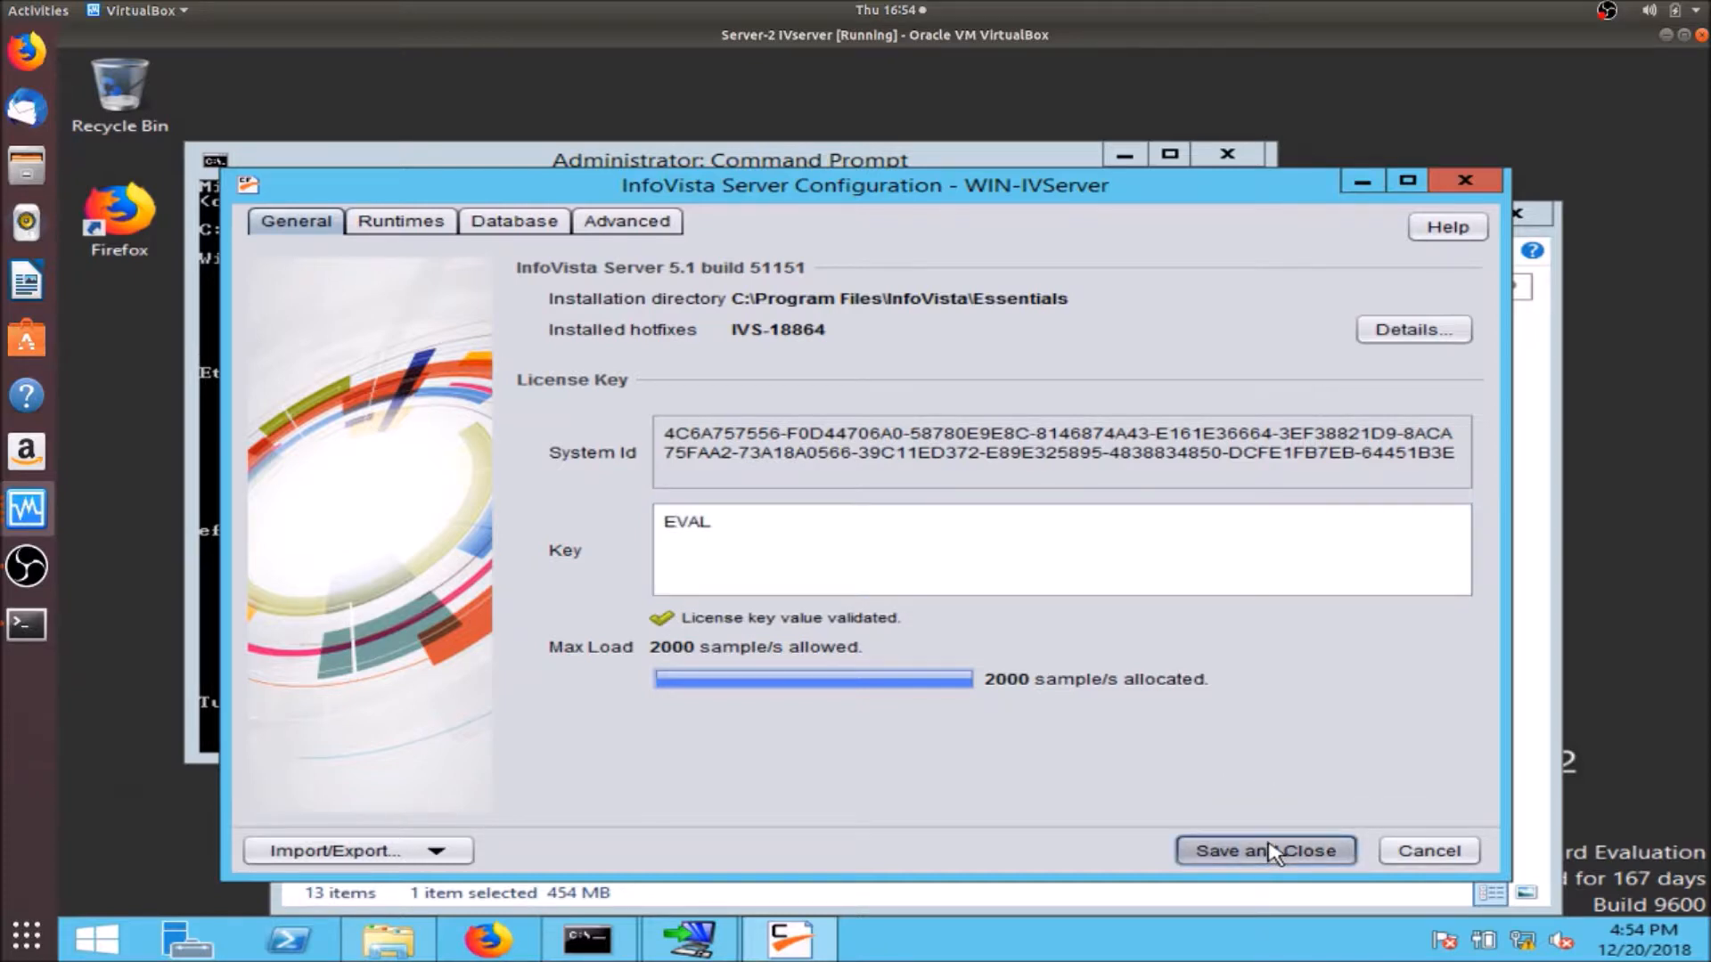
{"action": "left_click", "coordinate": [840, 723]}
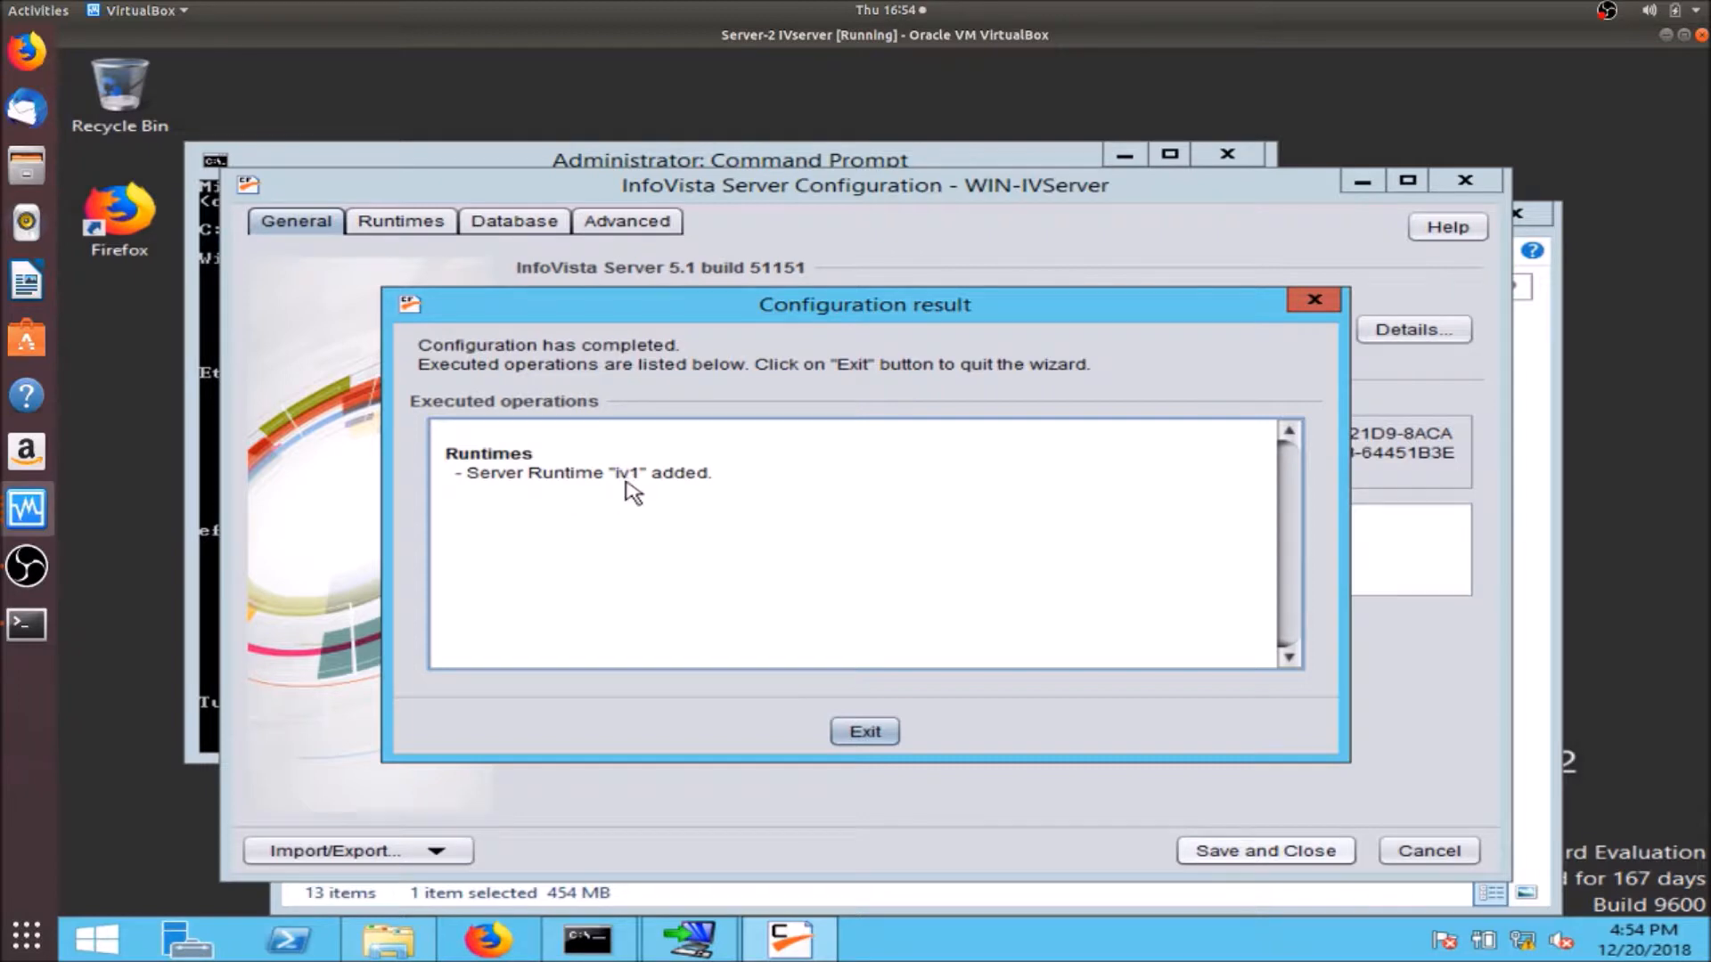
{"action": "left_click", "coordinate": [851, 732]}
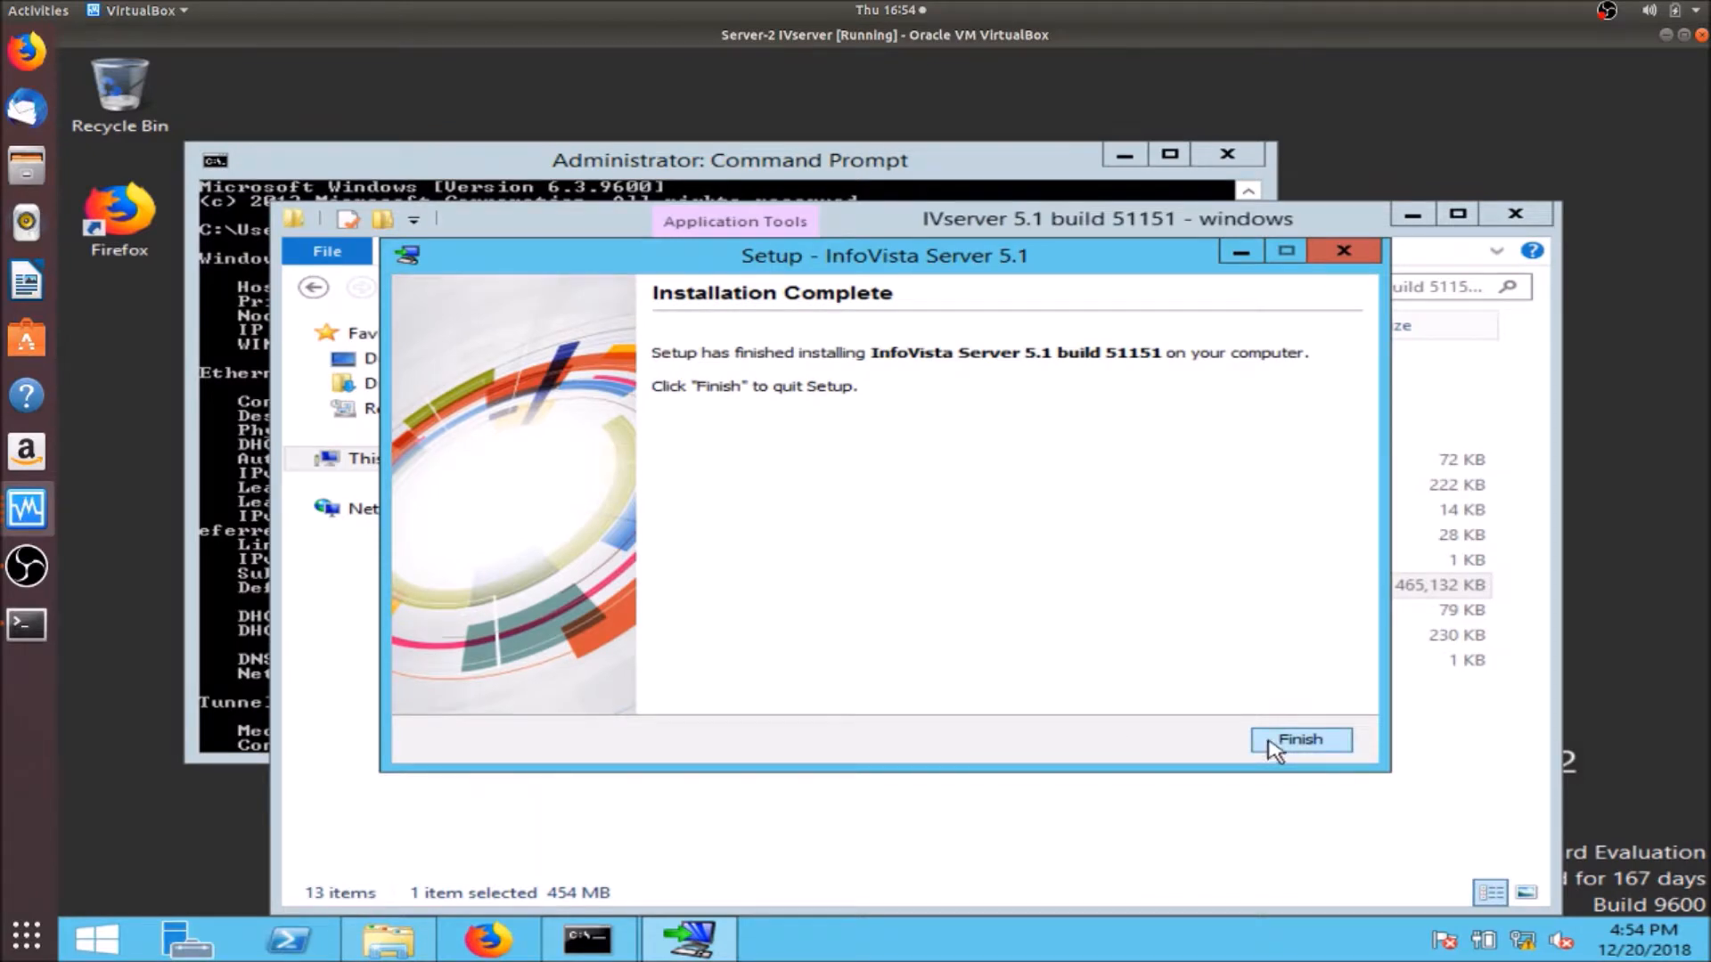
{"action": "left_click", "coordinate": [1275, 745]}
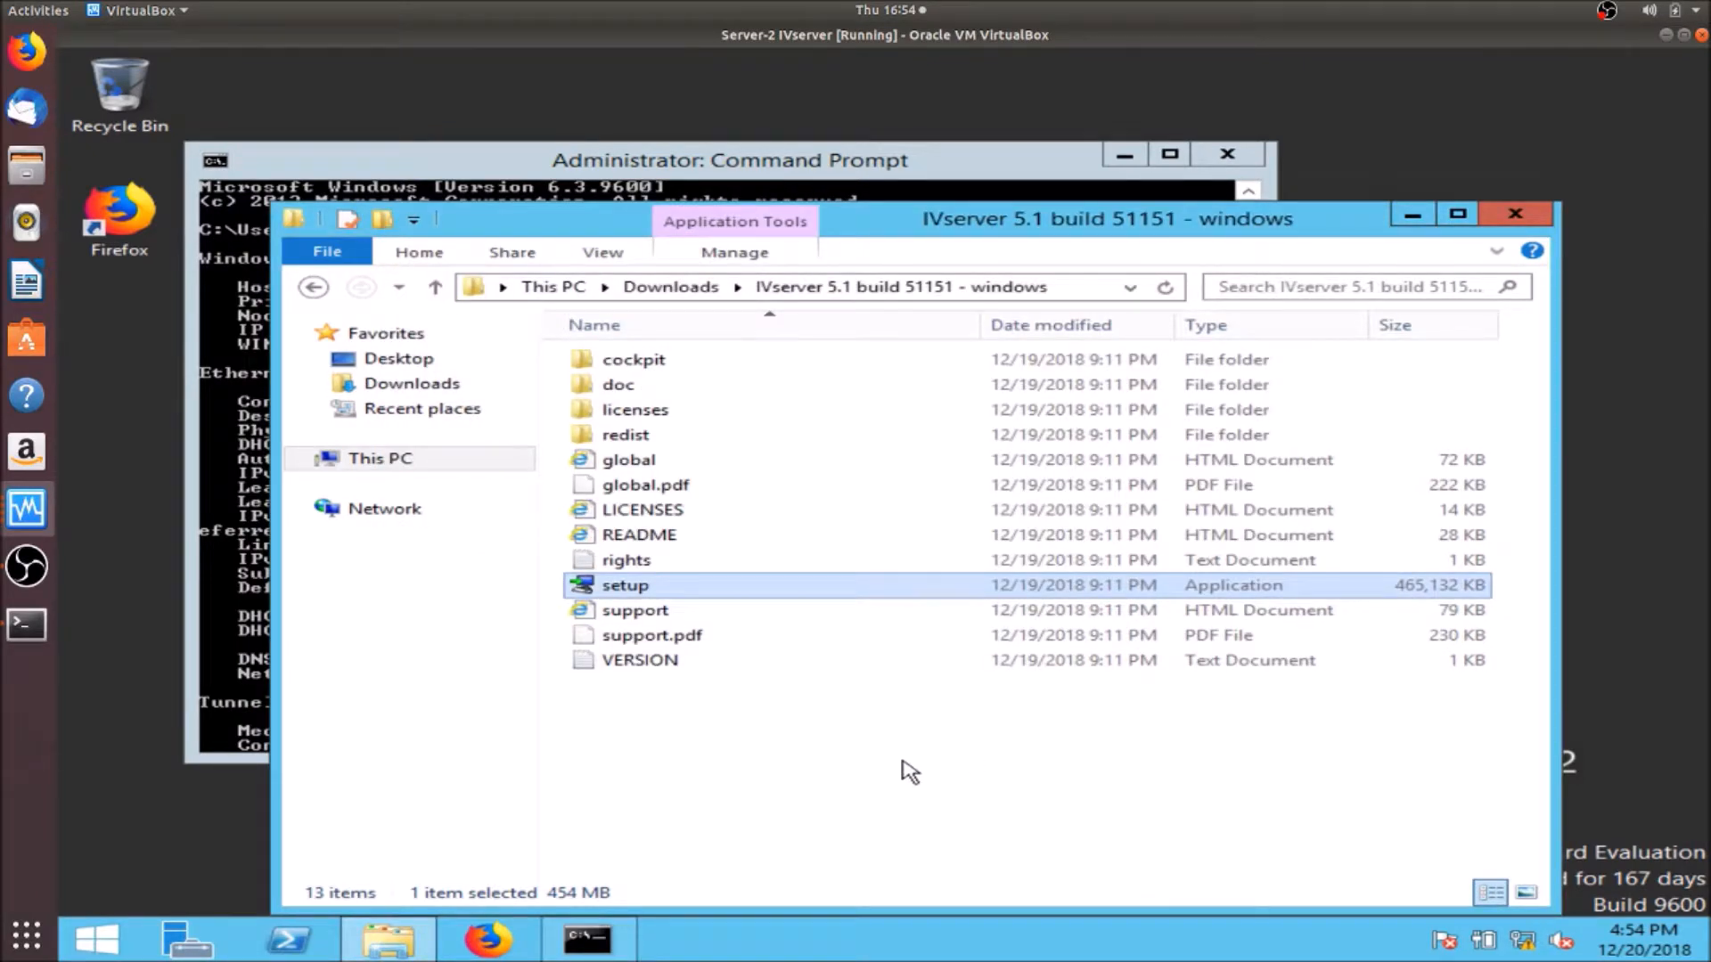
{"action": "left_click", "coordinate": [36, 508]}
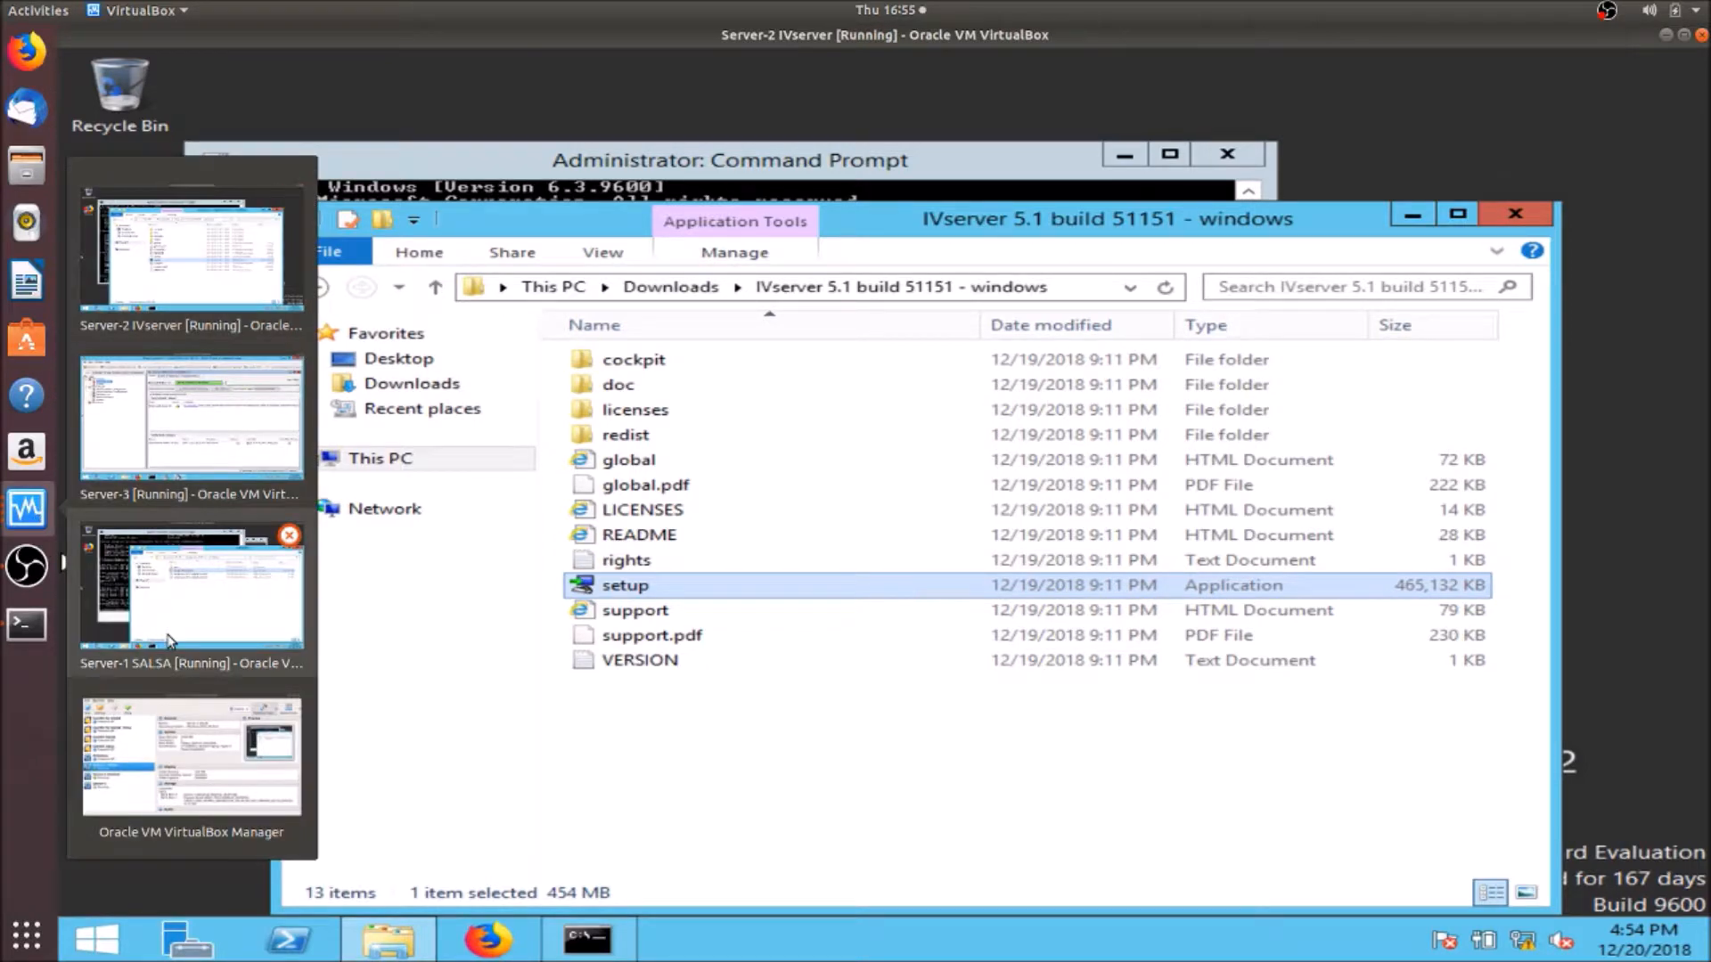
- On Server-3, collapse WIN-SALSA and WIN-Portal and expand the new WIN-IVServer host
{"action": "left_click", "coordinate": [233, 453]}
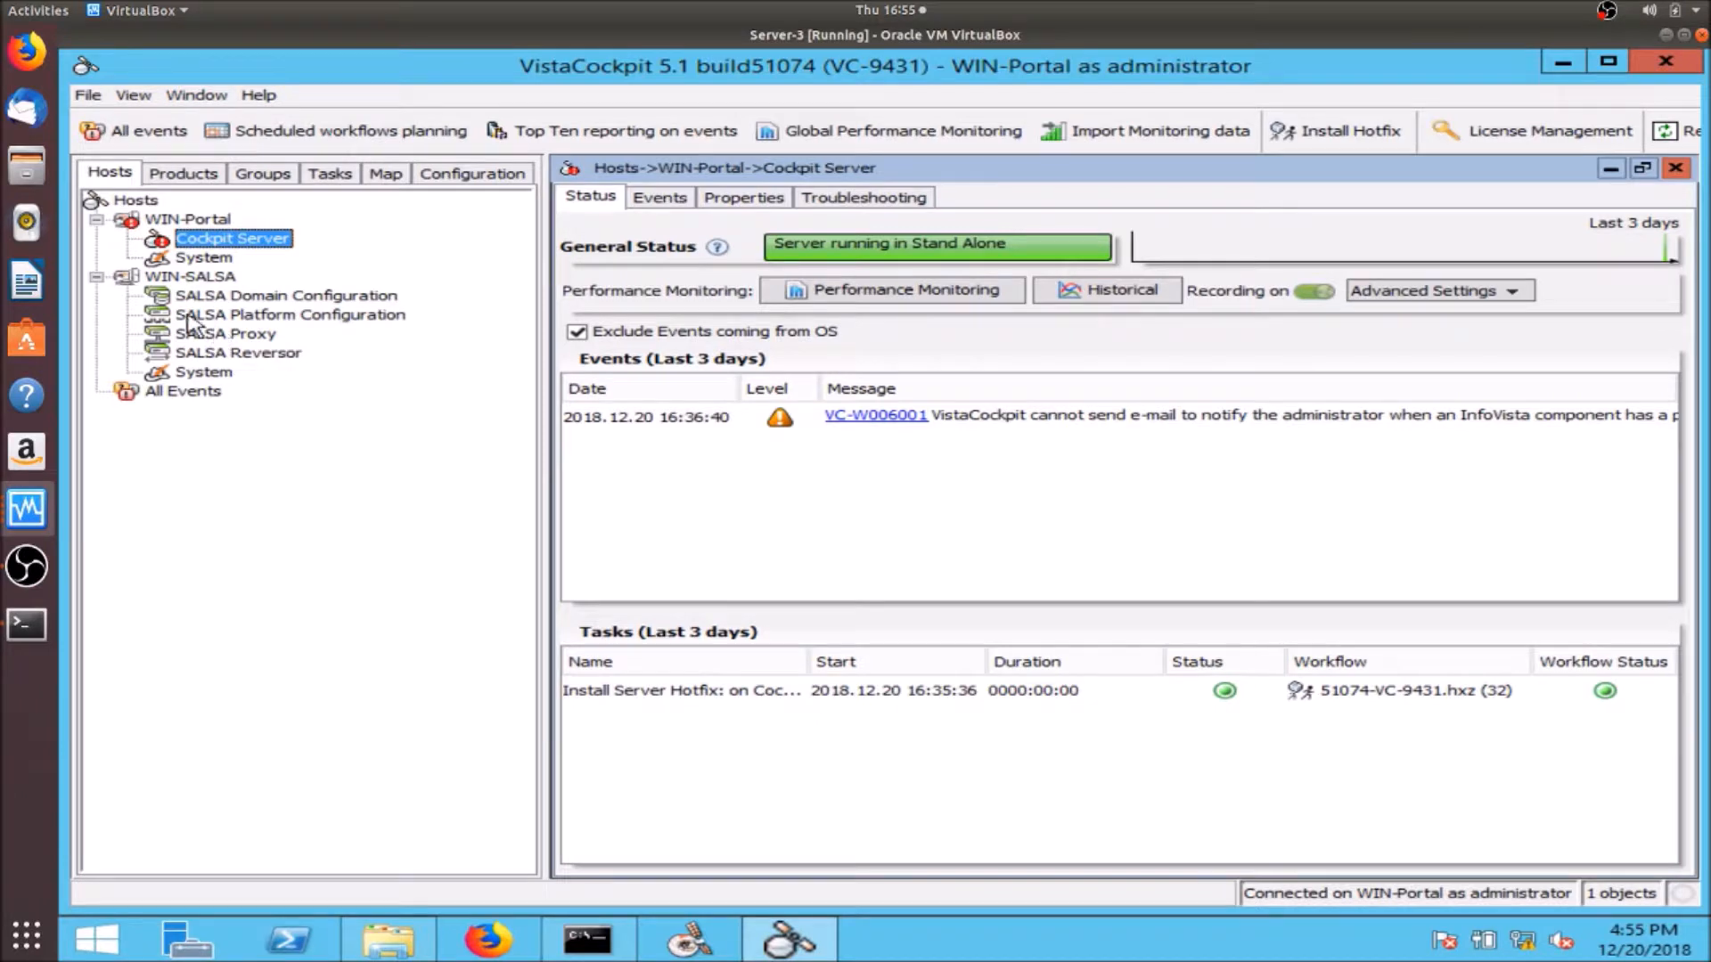
{"action": "left_click", "coordinate": [97, 278]}
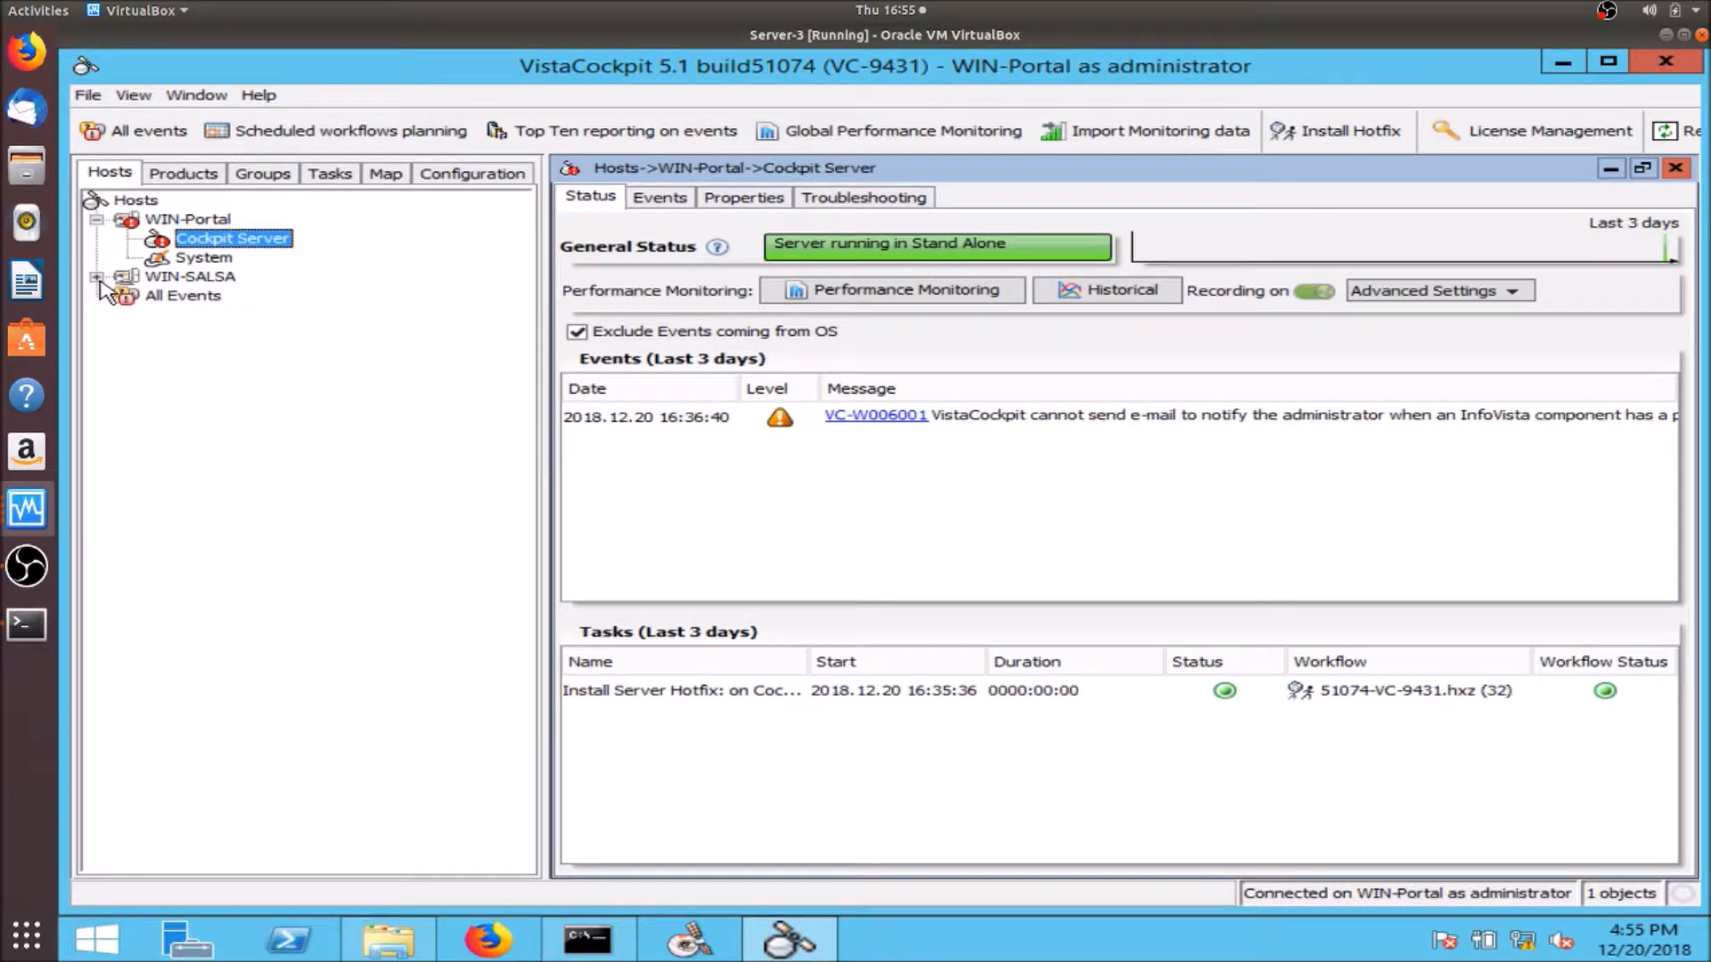
{"action": "left_click", "coordinate": [97, 219]}
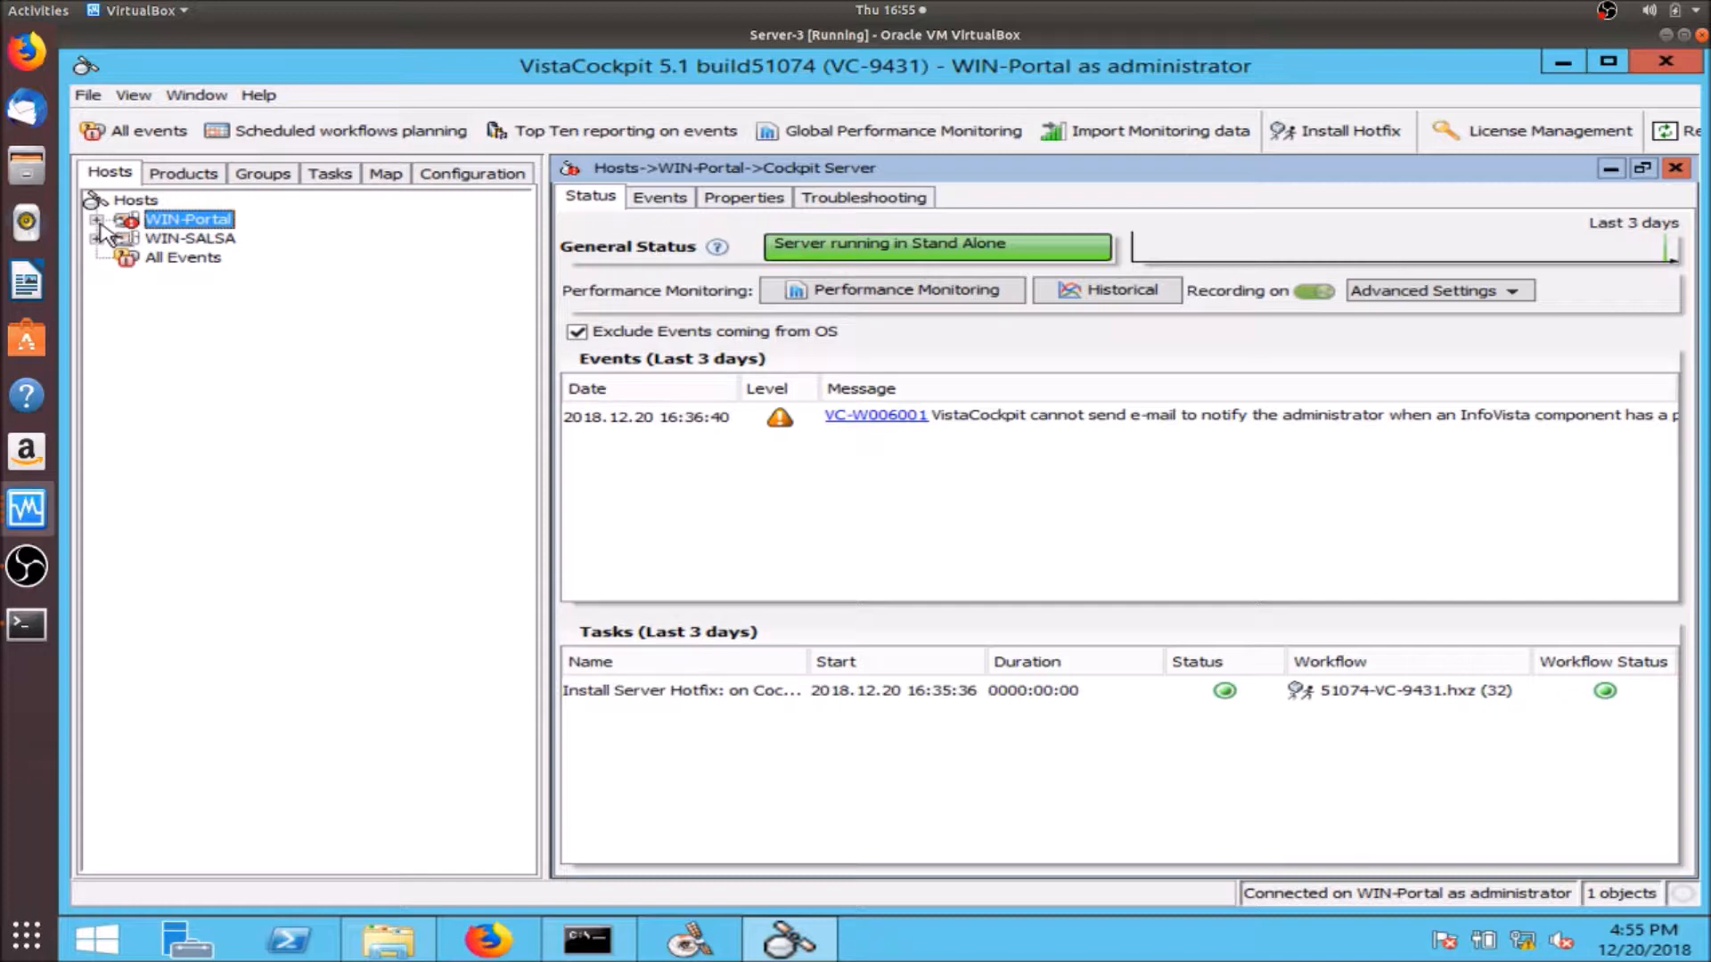
{"action": "left_click", "coordinate": [97, 220]}
{"action": "left_click", "coordinate": [96, 220]}
{"action": "left_click", "coordinate": [96, 220]}
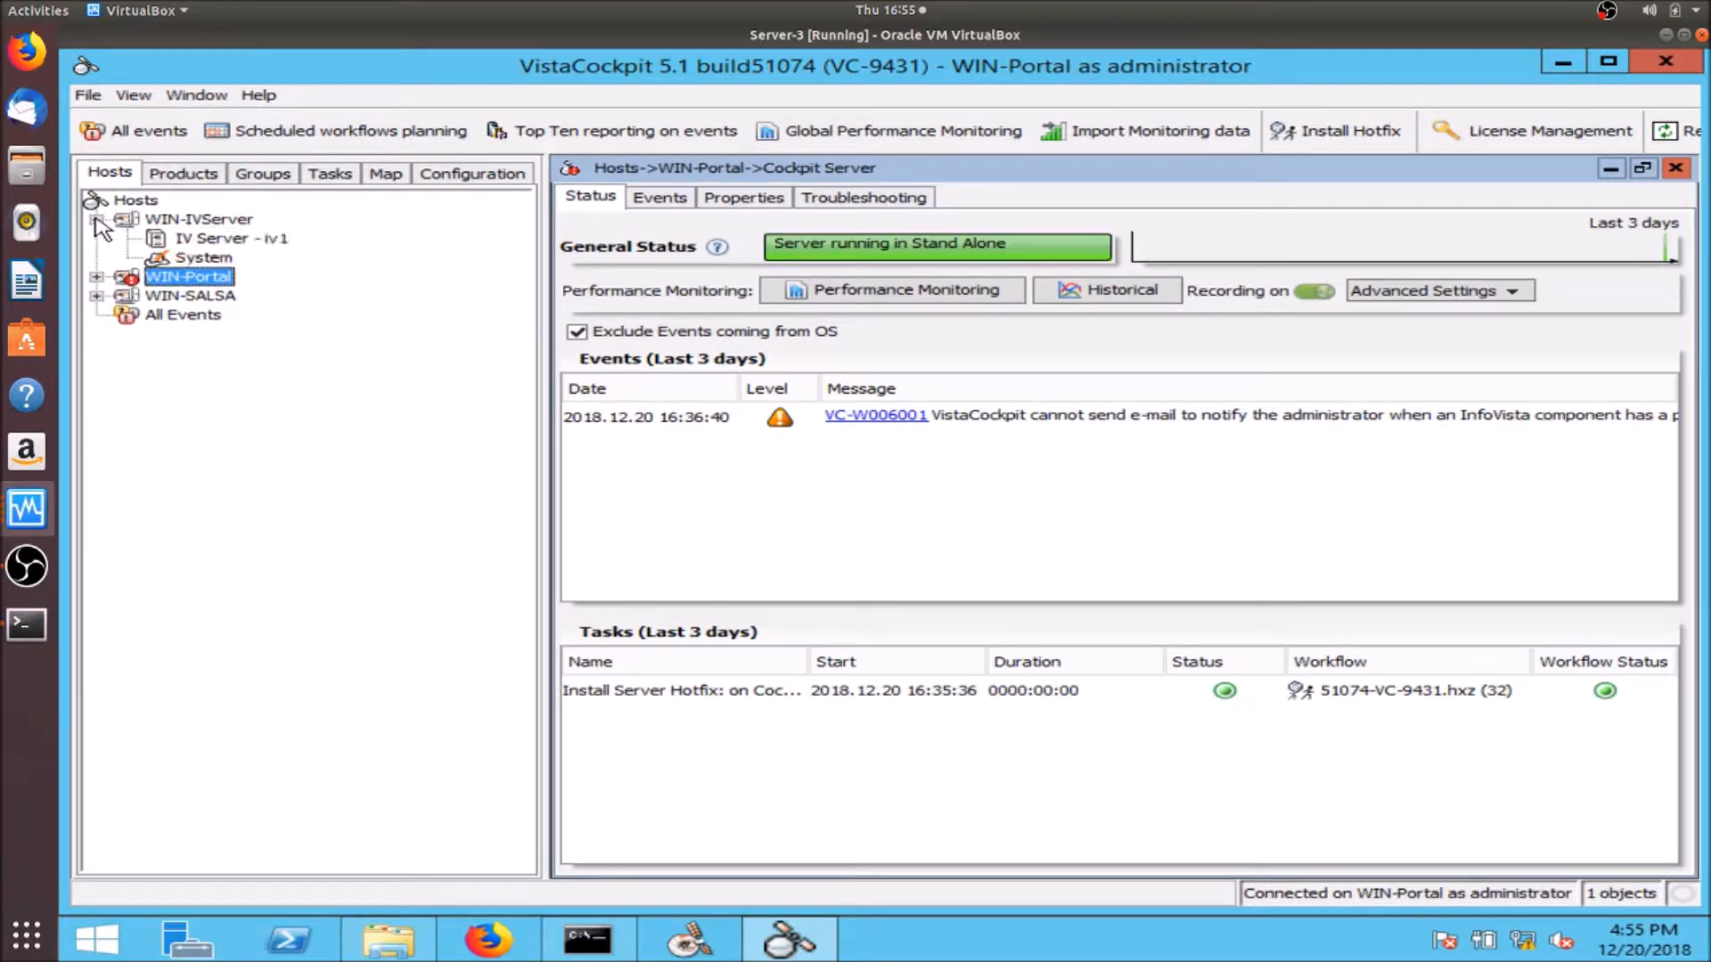
{"action": "mouse_move", "coordinate": [224, 230]}
- Start a new hotfix distribution using 51151-IVS-20410.hxz from the Downloads hotfix folder
{"action": "left_click", "coordinate": [1350, 134]}
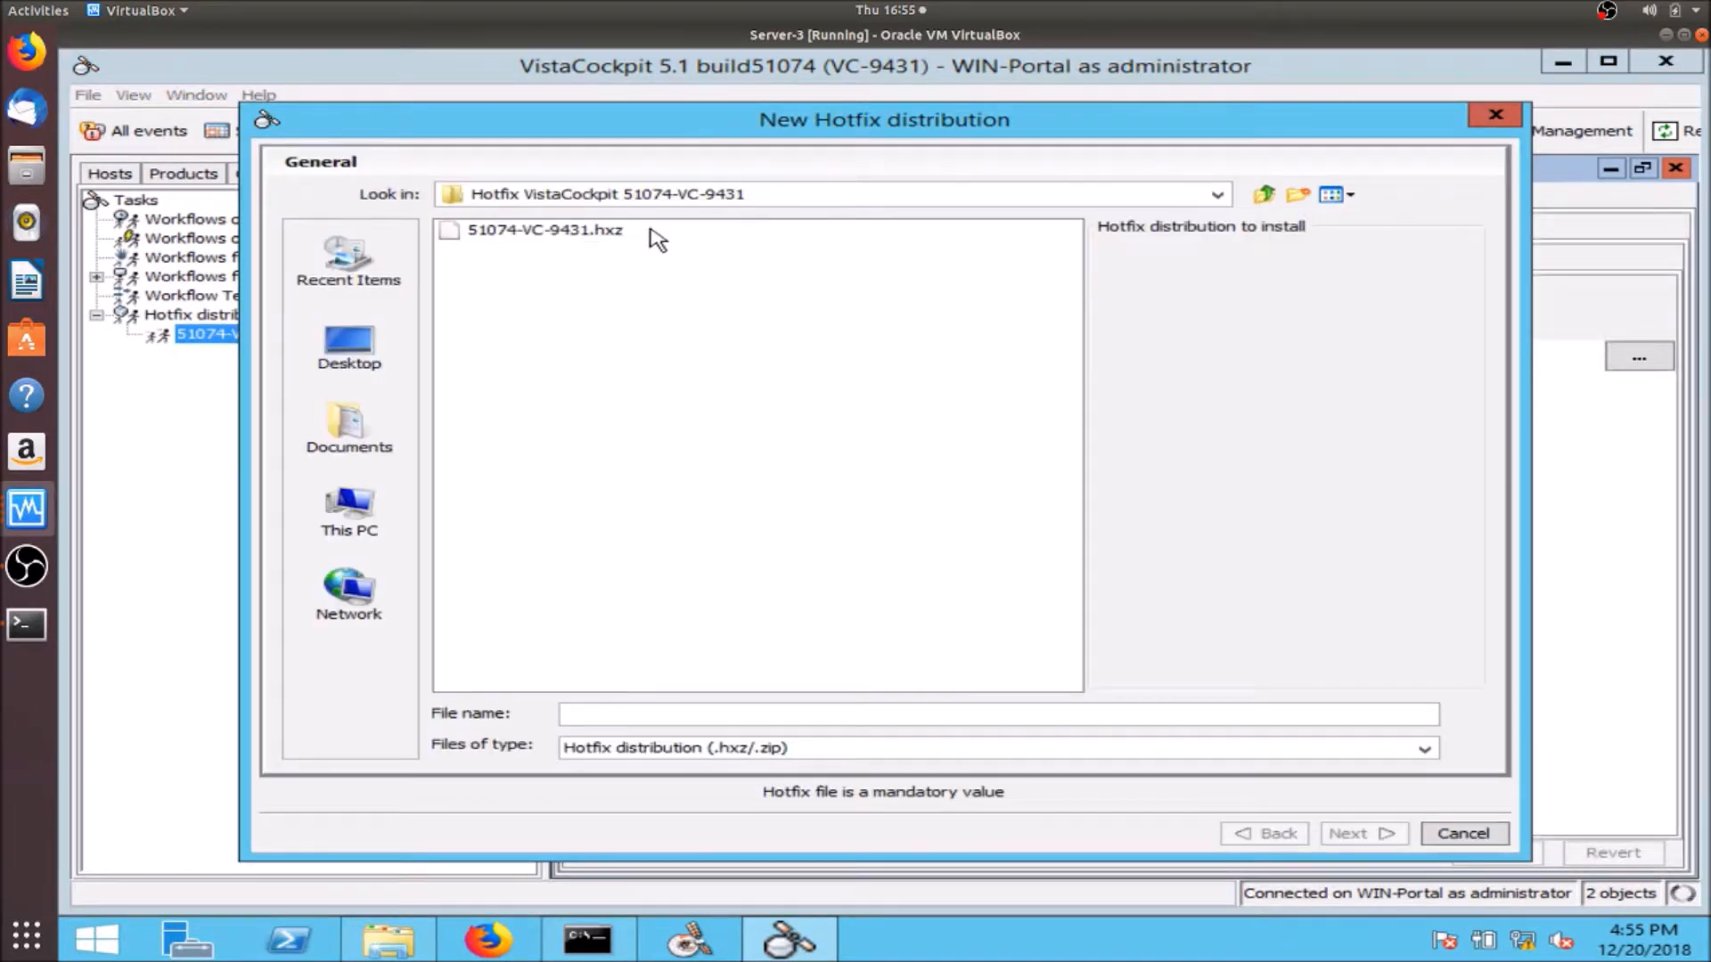
{"action": "left_click", "coordinate": [1217, 194]}
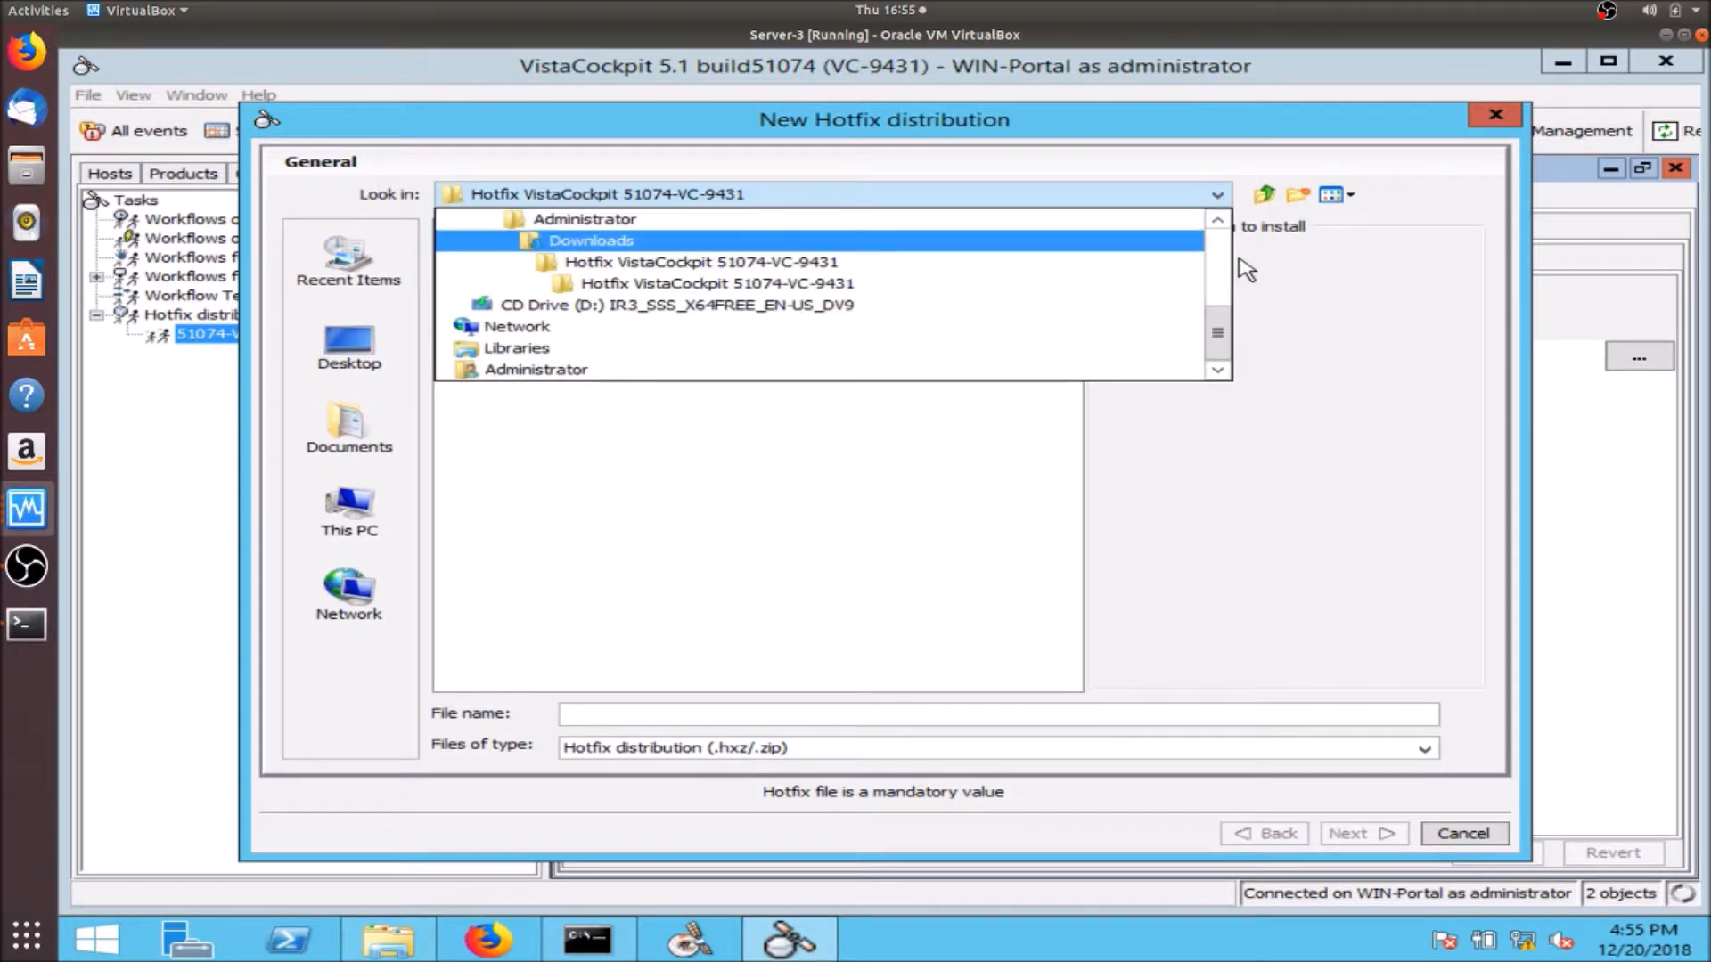
{"action": "scroll", "coordinate": [1217, 259], "scroll_direction": "up", "scroll_amount": 4}
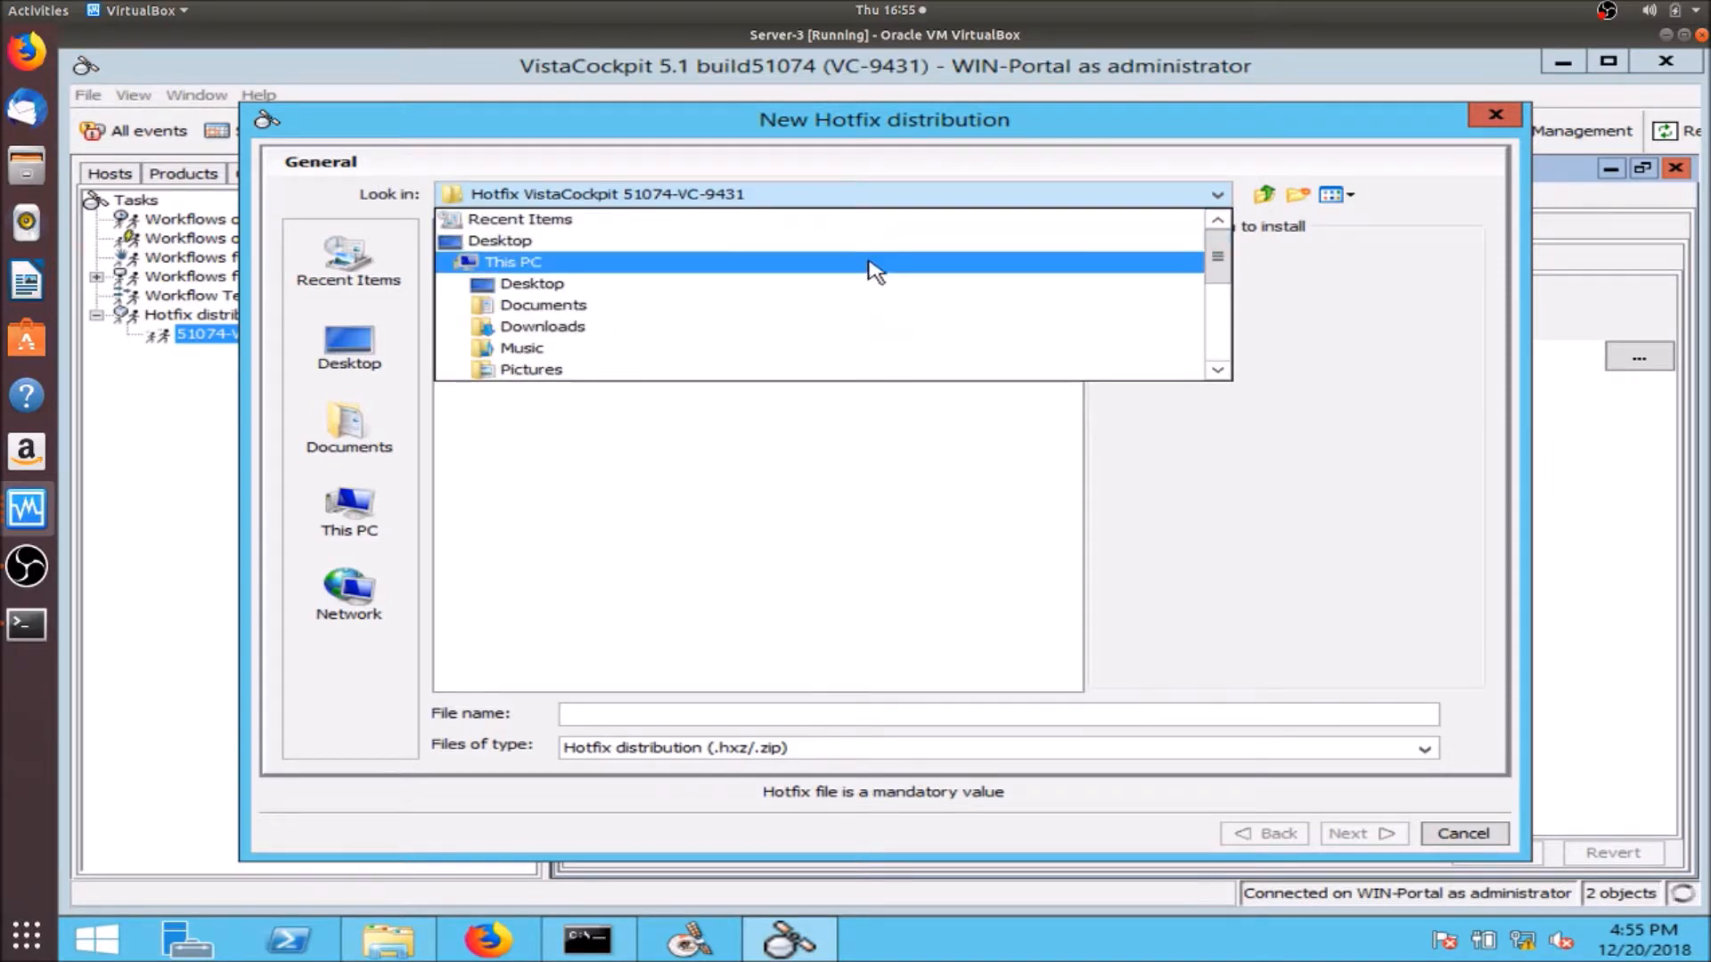
{"action": "left_click", "coordinate": [838, 328]}
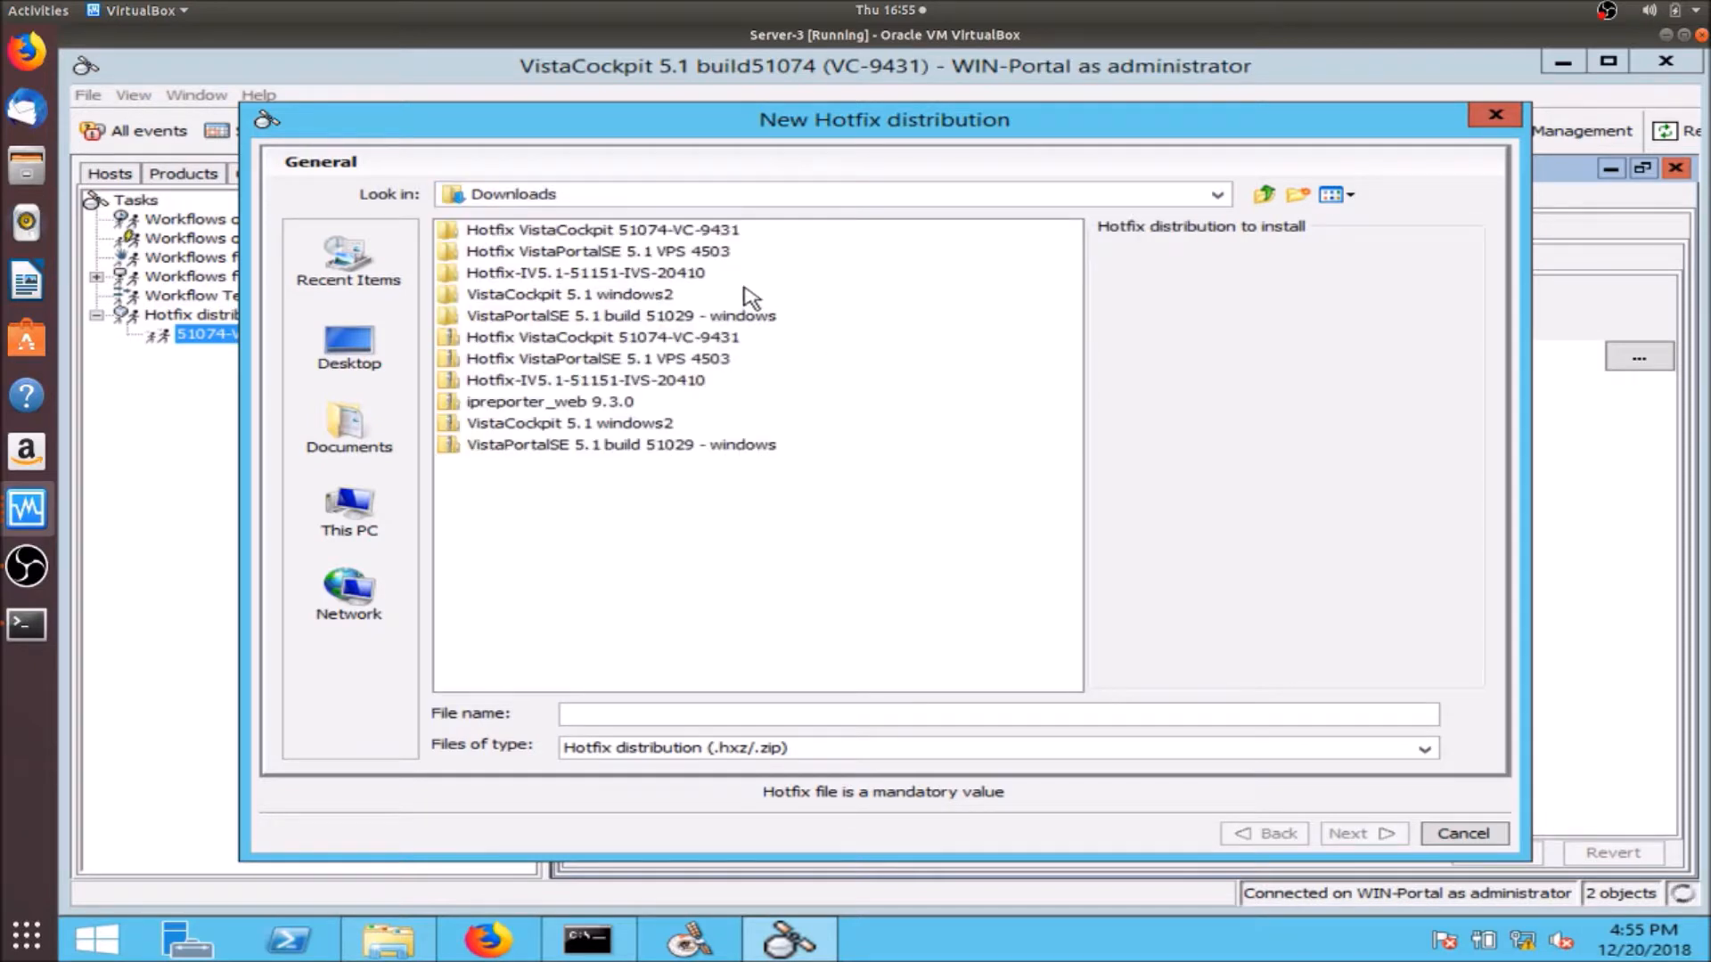
{"action": "left_click", "coordinate": [627, 280]}
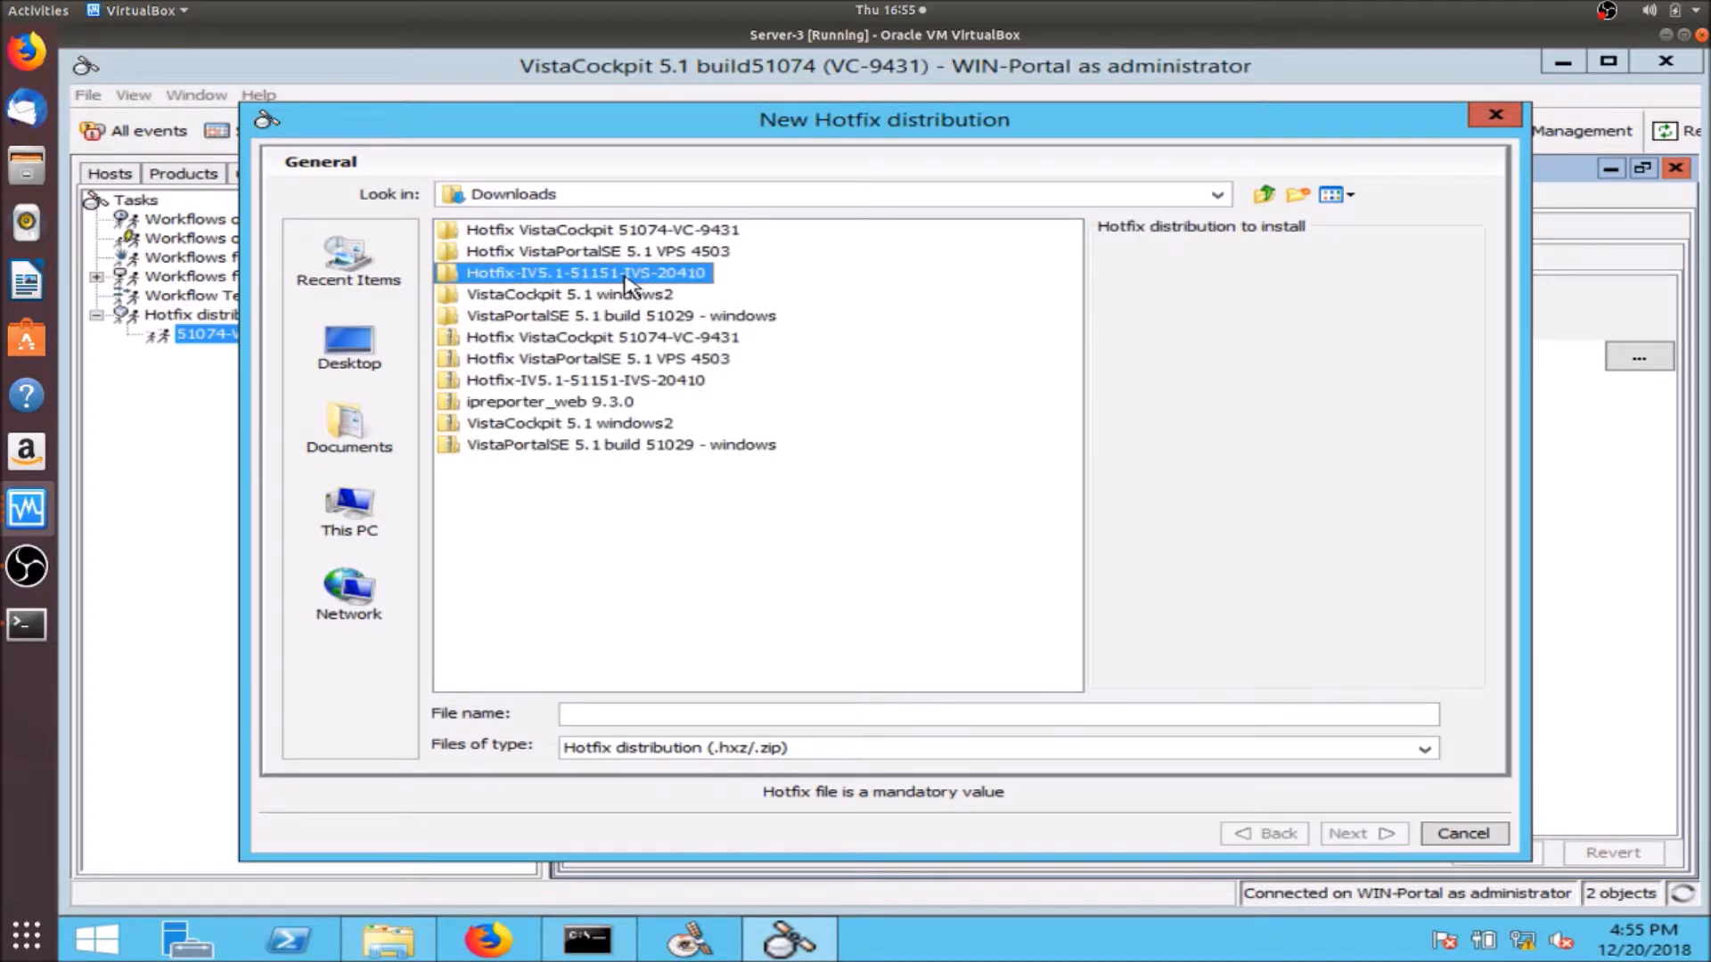
{"action": "left_click", "coordinate": [627, 276]}
{"action": "double_click", "coordinate": [448, 276]}
{"action": "left_click", "coordinate": [639, 232]}
{"action": "left_click", "coordinate": [640, 232]}
{"action": "double_click", "coordinate": [634, 231]}
{"action": "left_click", "coordinate": [448, 231]}
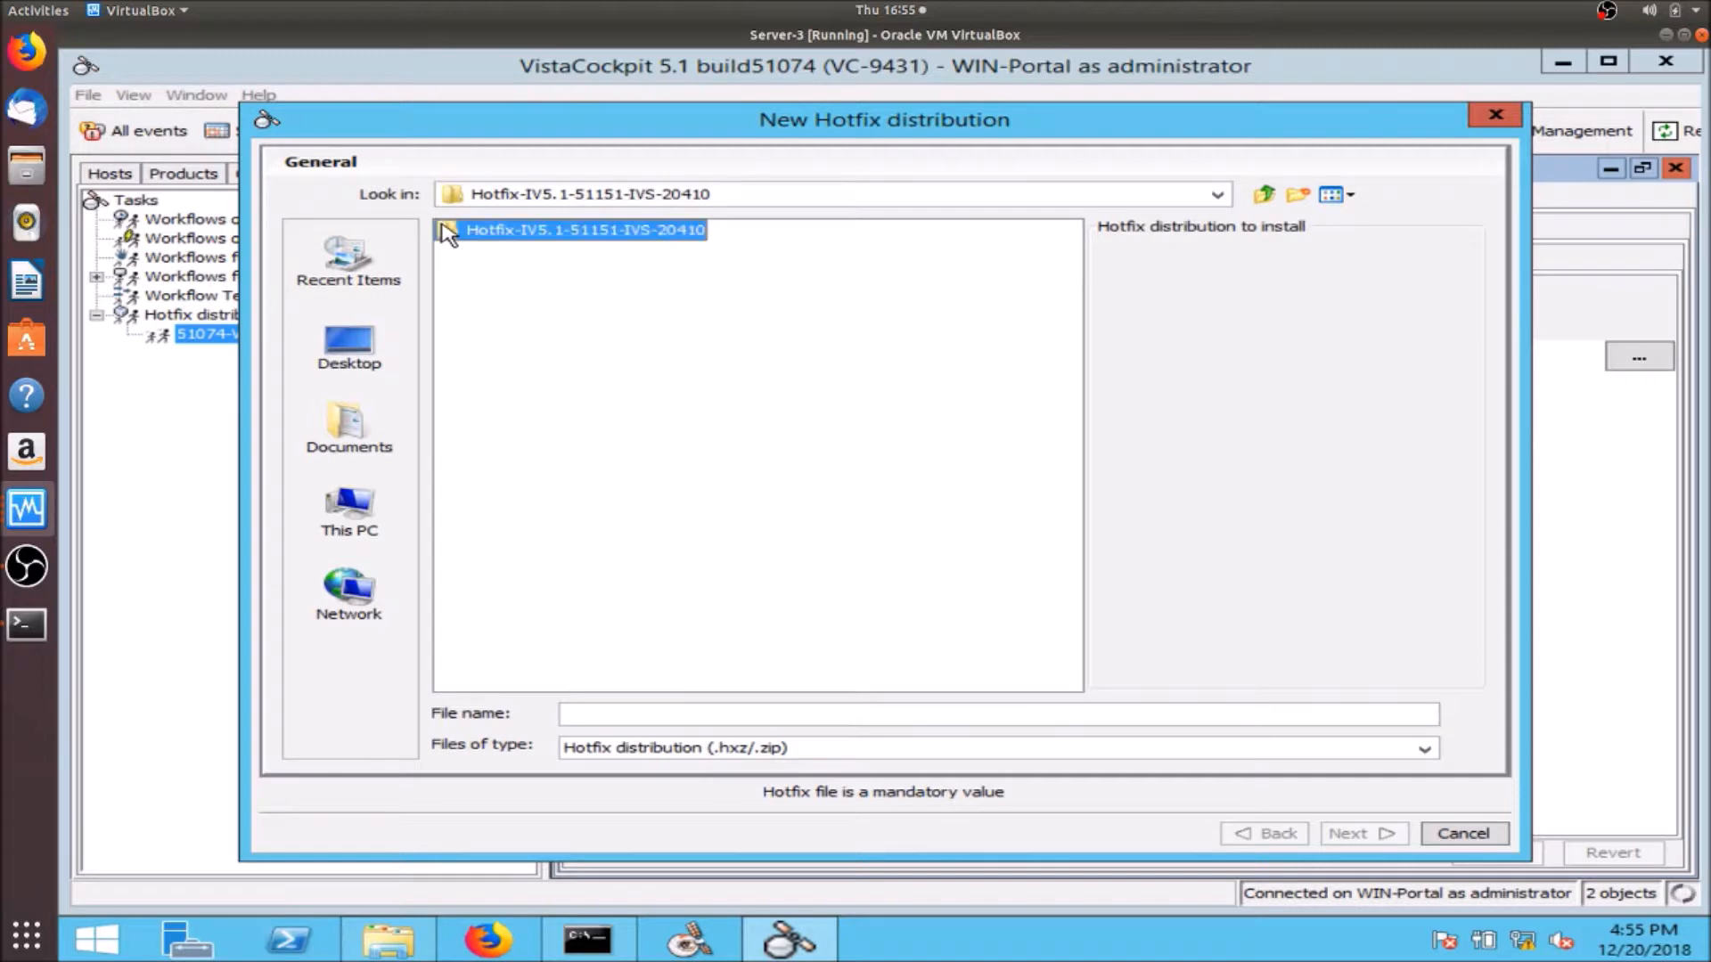
{"action": "double_click", "coordinate": [451, 231]}
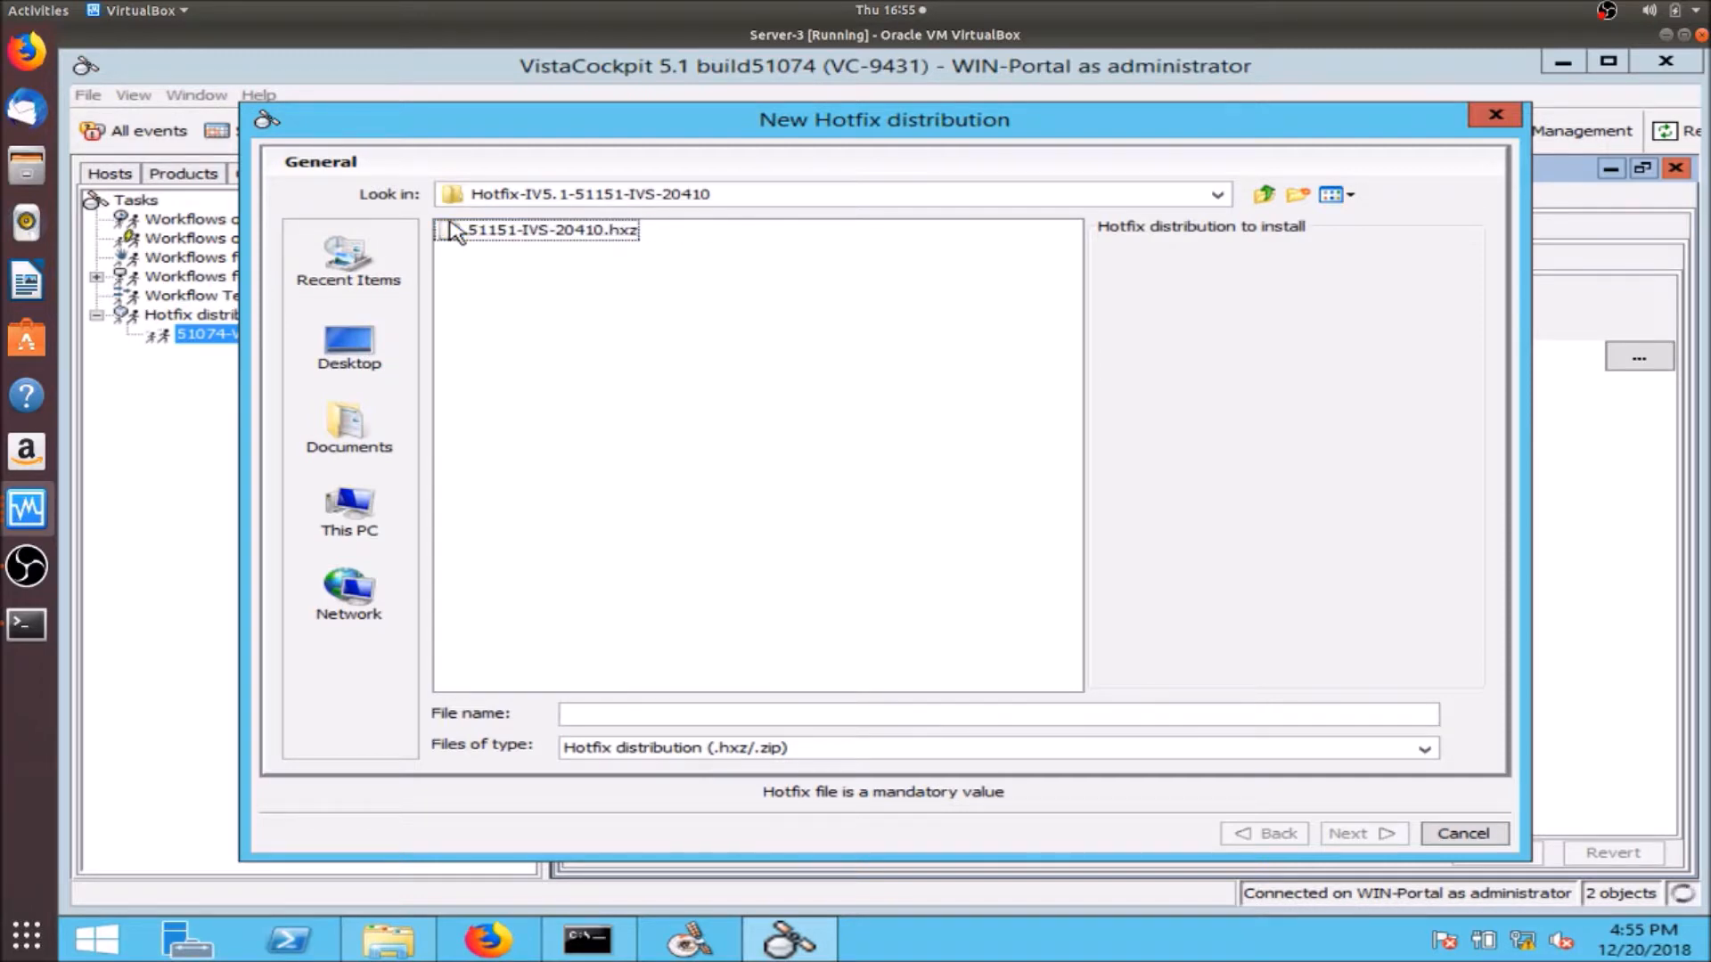
{"action": "left_click", "coordinate": [457, 234]}
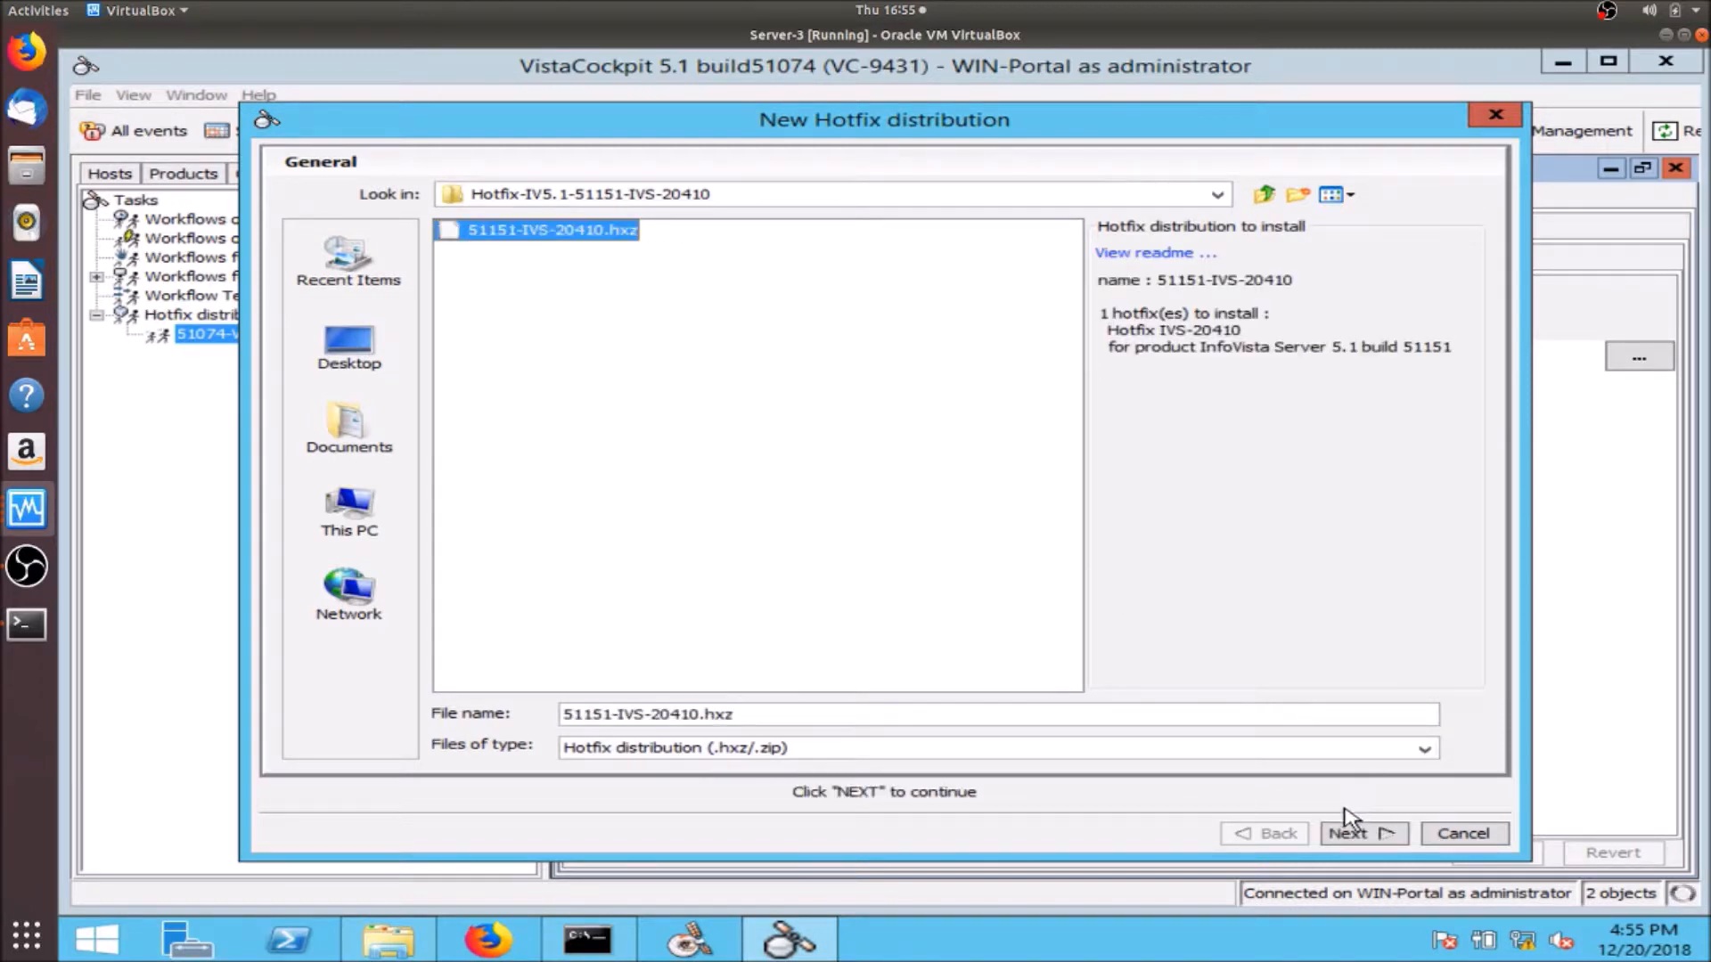
- Target WIN-IVServer, launch the hotfix distribution, and close the progress report
{"action": "left_click", "coordinate": [1344, 842]}
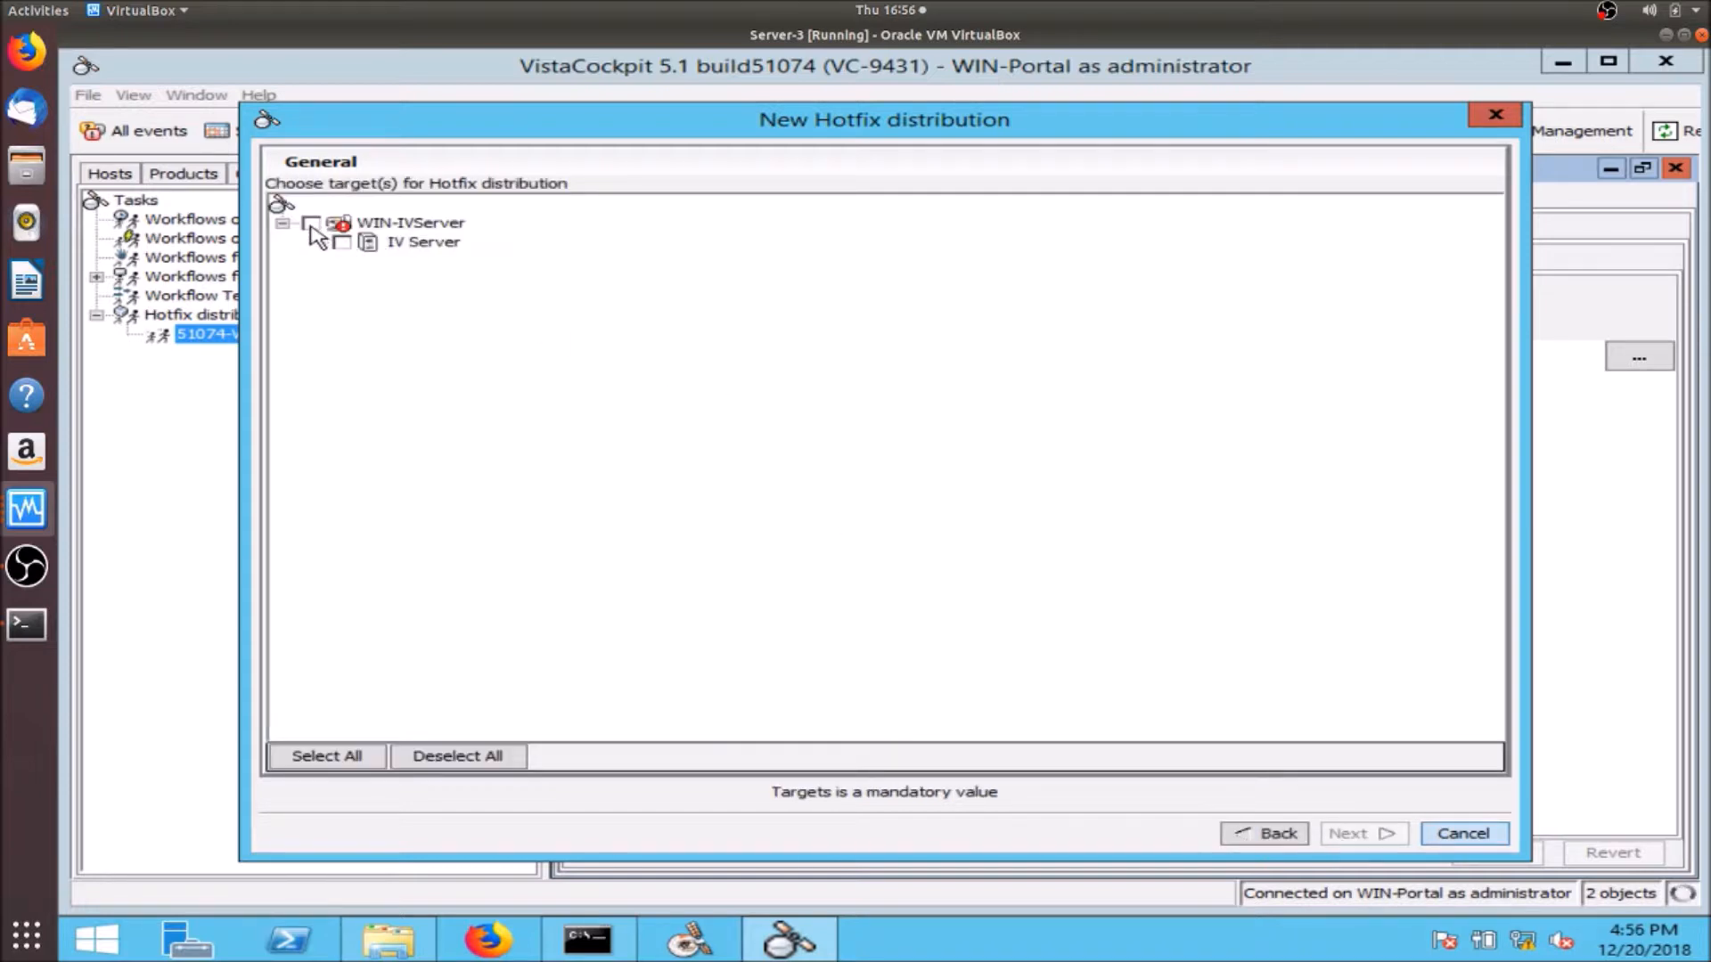
{"action": "left_click", "coordinate": [311, 223]}
{"action": "left_click", "coordinate": [1376, 838]}
{"action": "left_click", "coordinate": [1368, 834]}
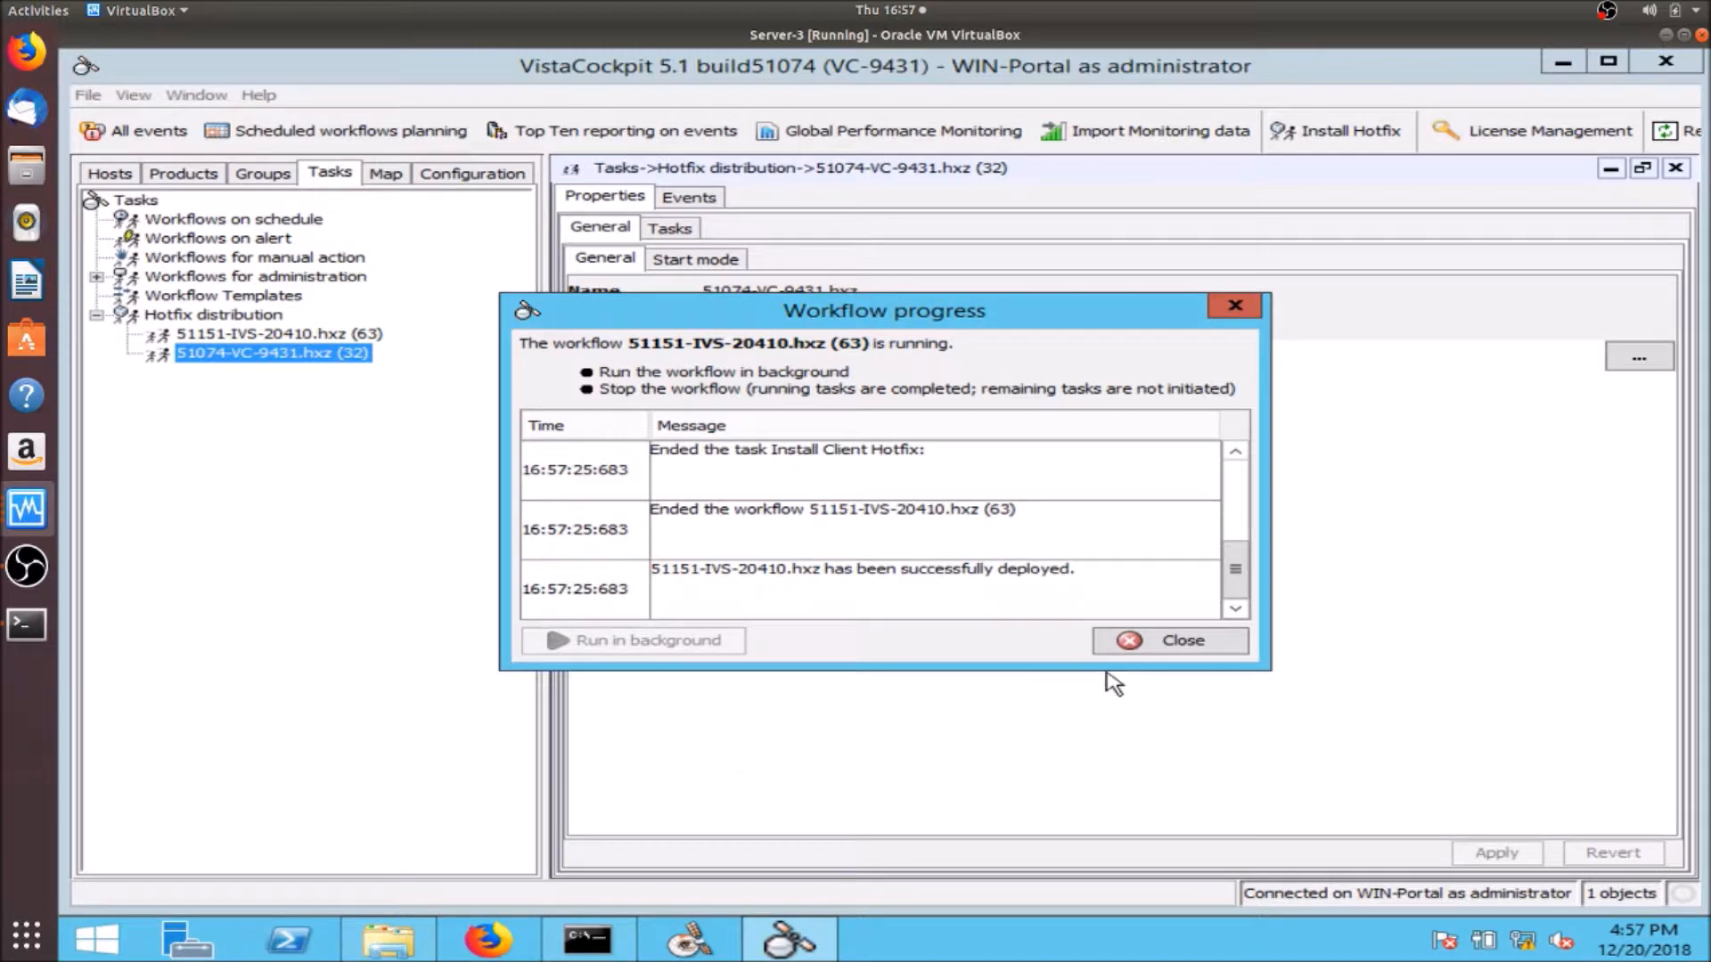
{"action": "left_click", "coordinate": [1176, 650]}
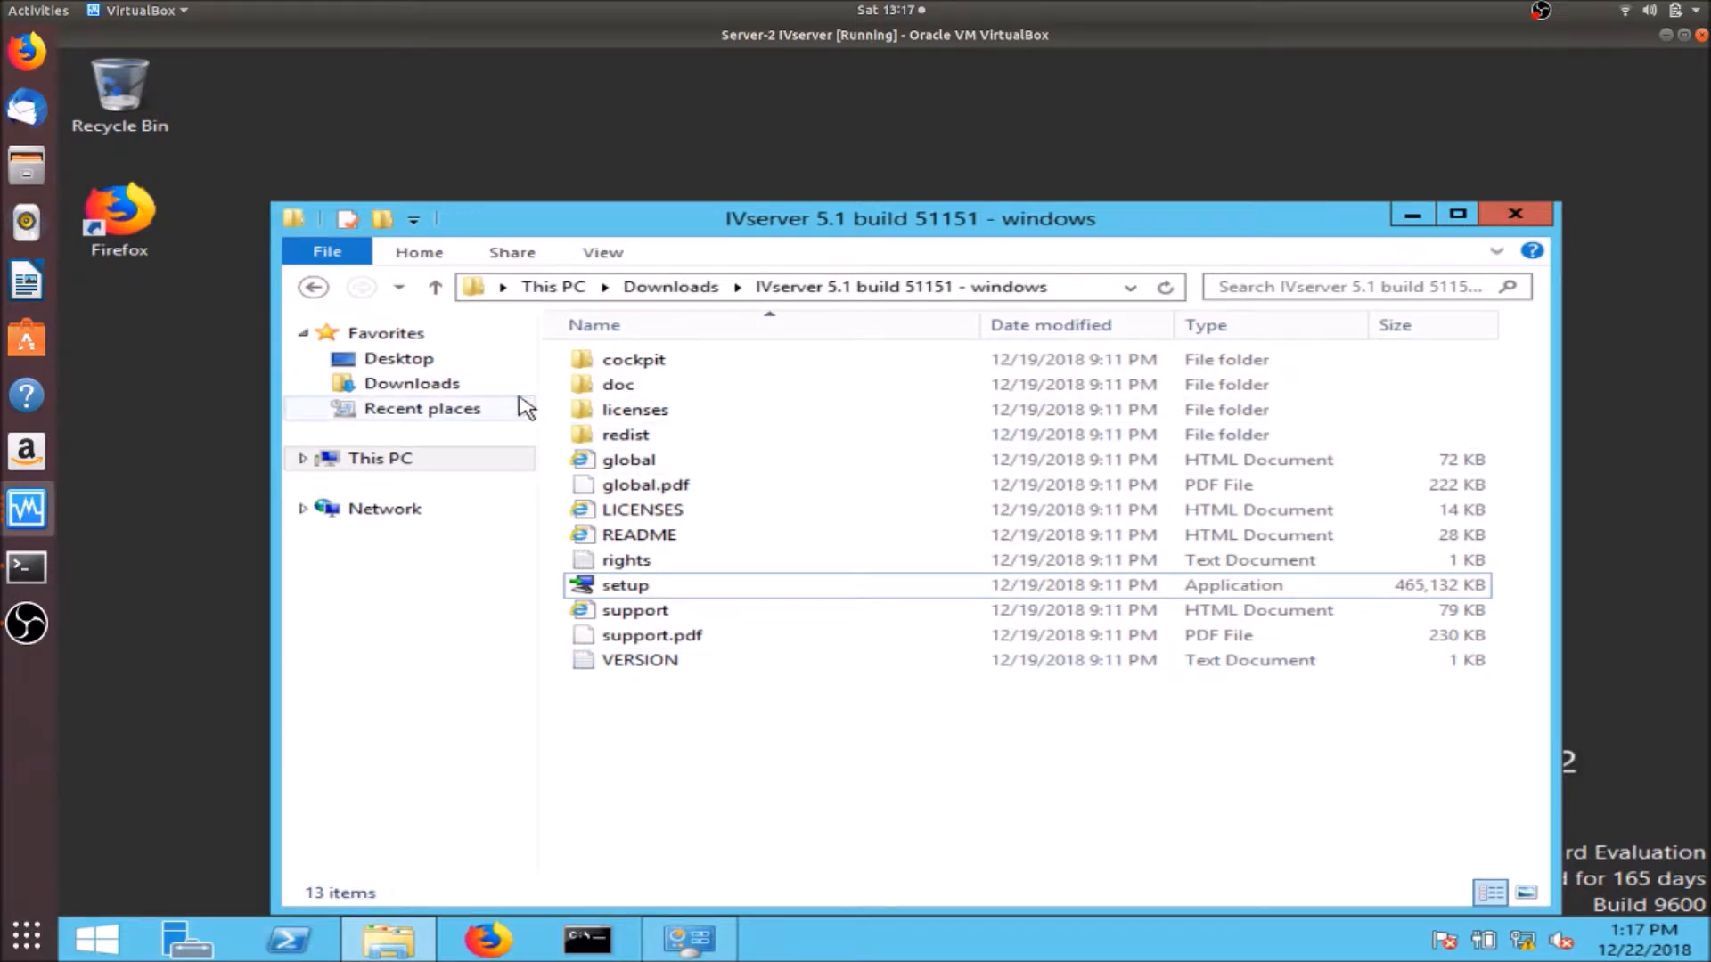
- Run ipreporter_setup from Downloads\ipreporter_9.3.0\ipreporter_9.3.0\windows, allowing the unsigned installer
{"action": "left_click", "coordinate": [470, 387]}
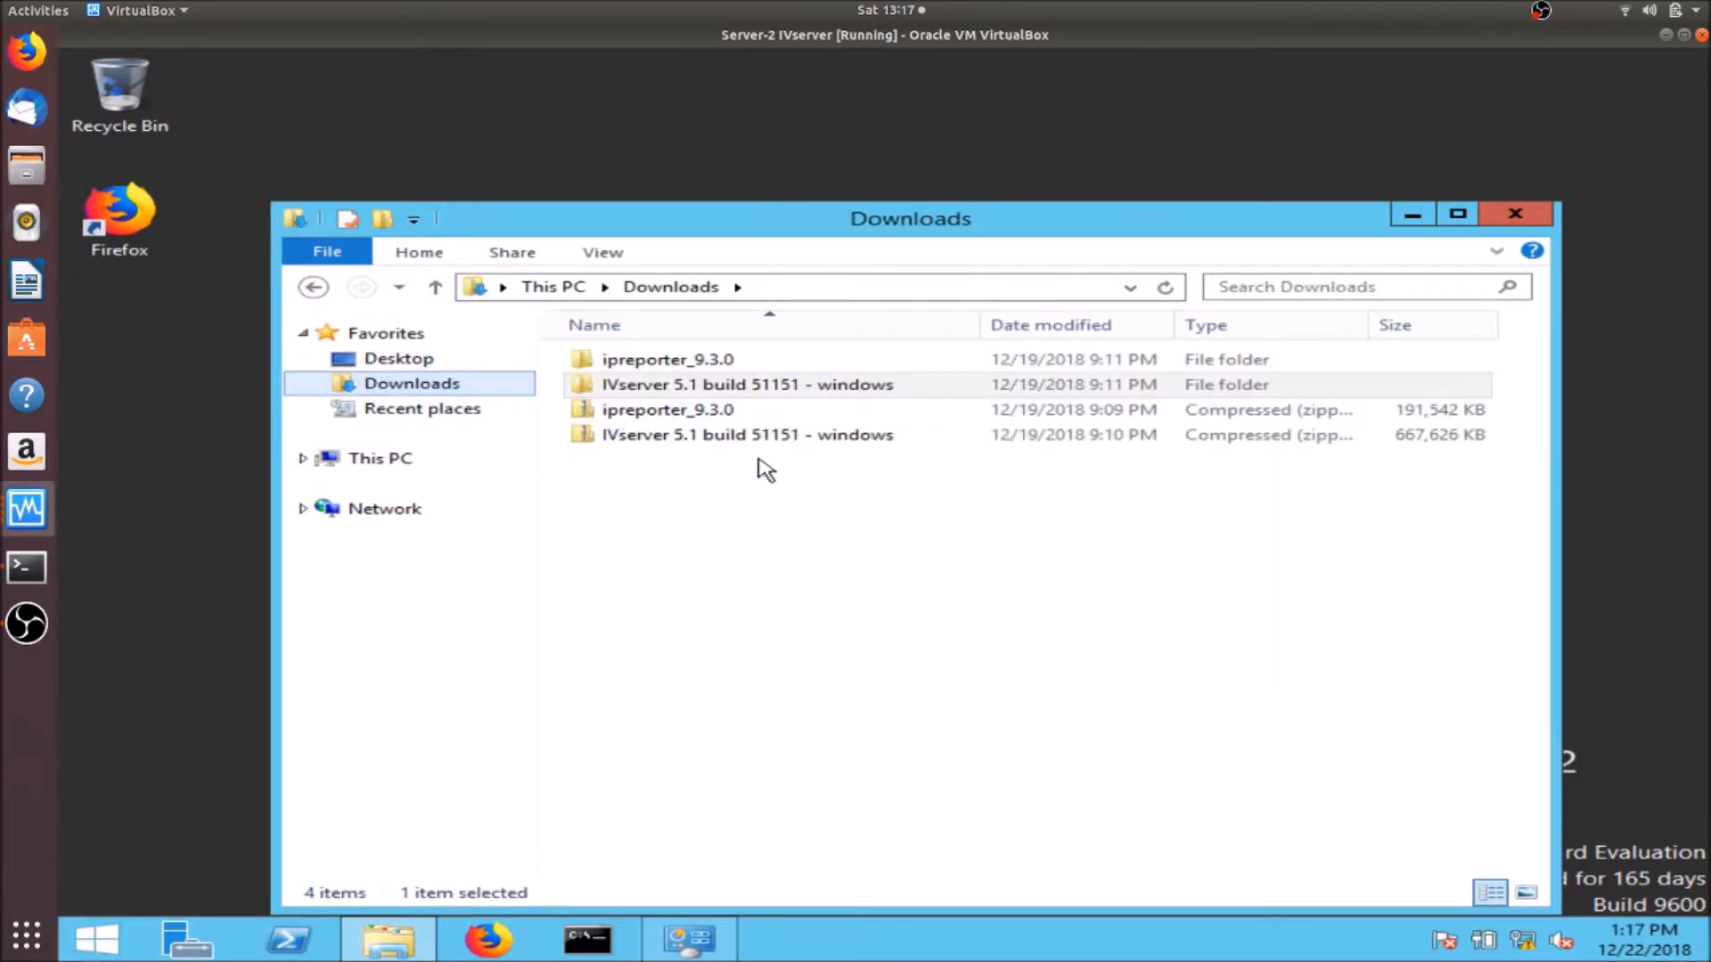
{"action": "double_click", "coordinate": [725, 361]}
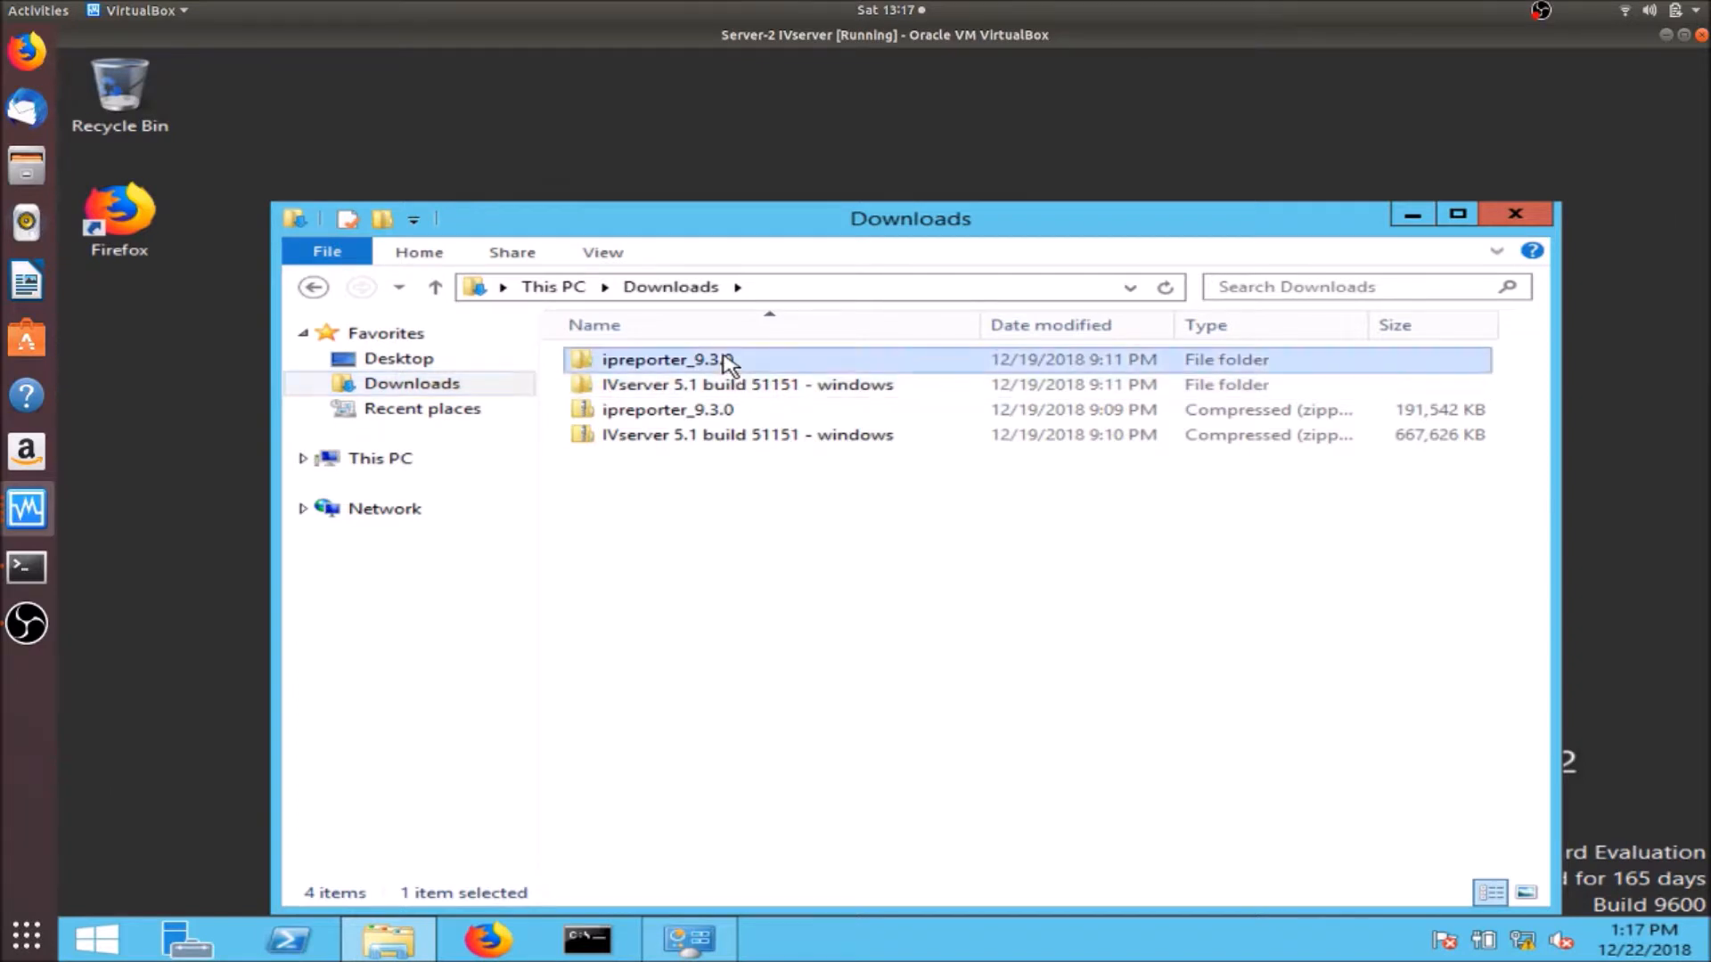
{"action": "double_click", "coordinate": [725, 359]}
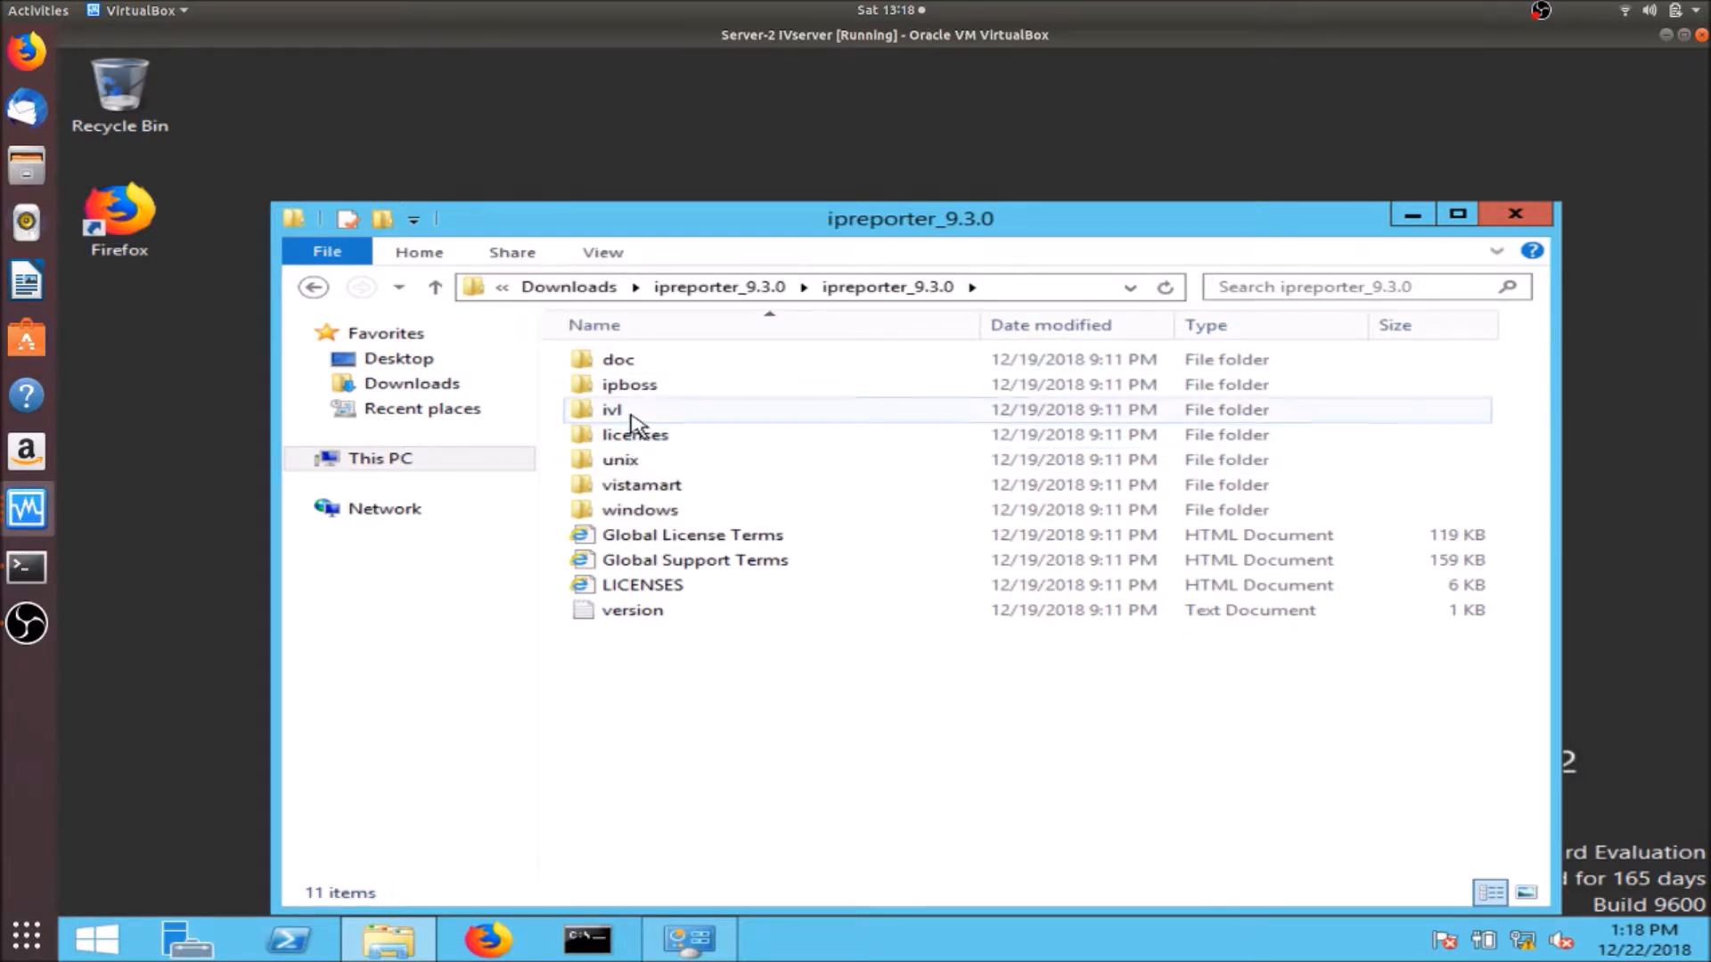
{"action": "double_click", "coordinate": [642, 511]}
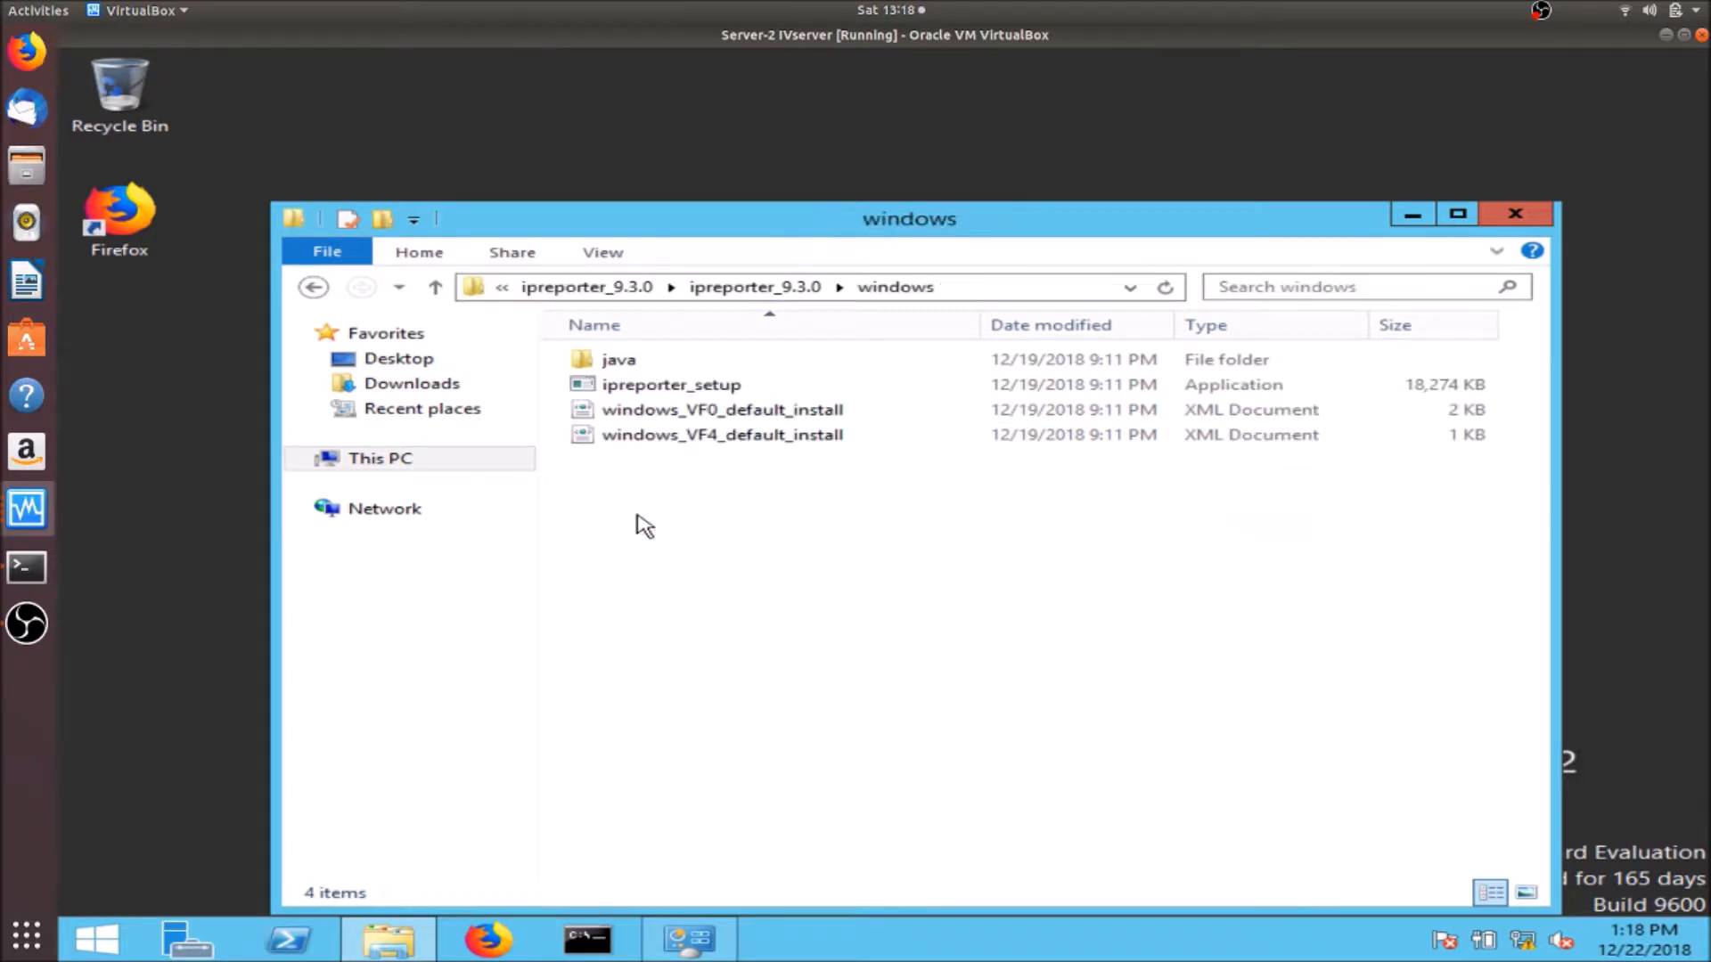
{"action": "left_click", "coordinate": [673, 390]}
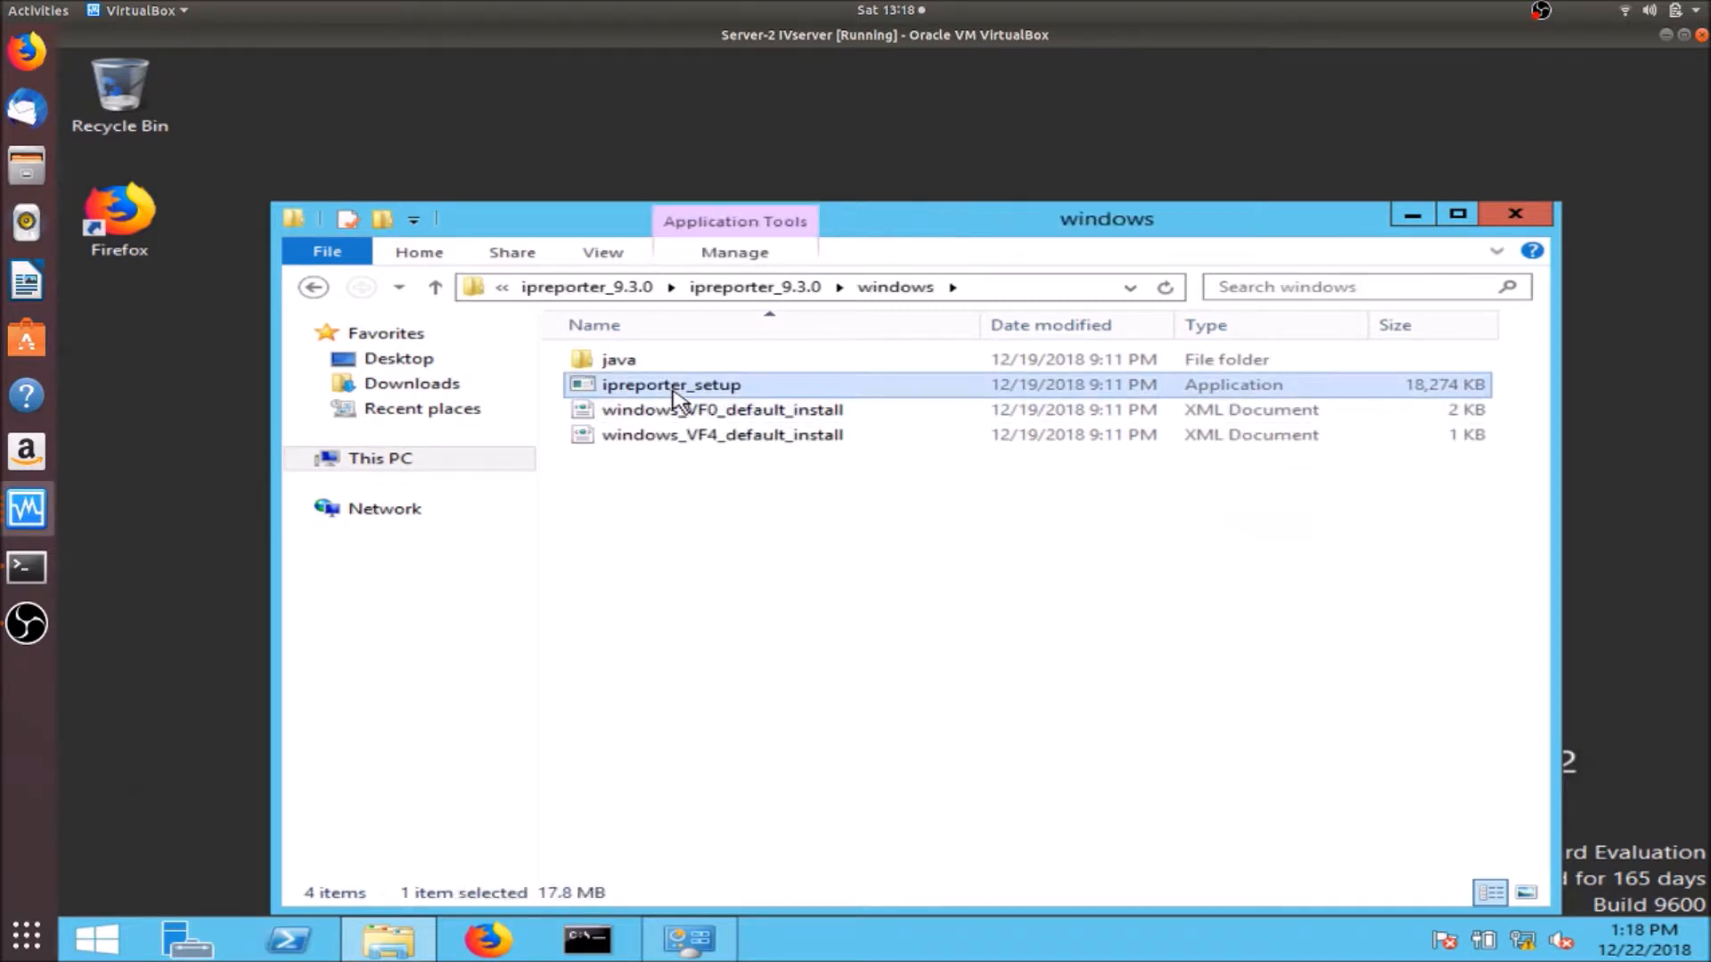
{"action": "double_click", "coordinate": [675, 394]}
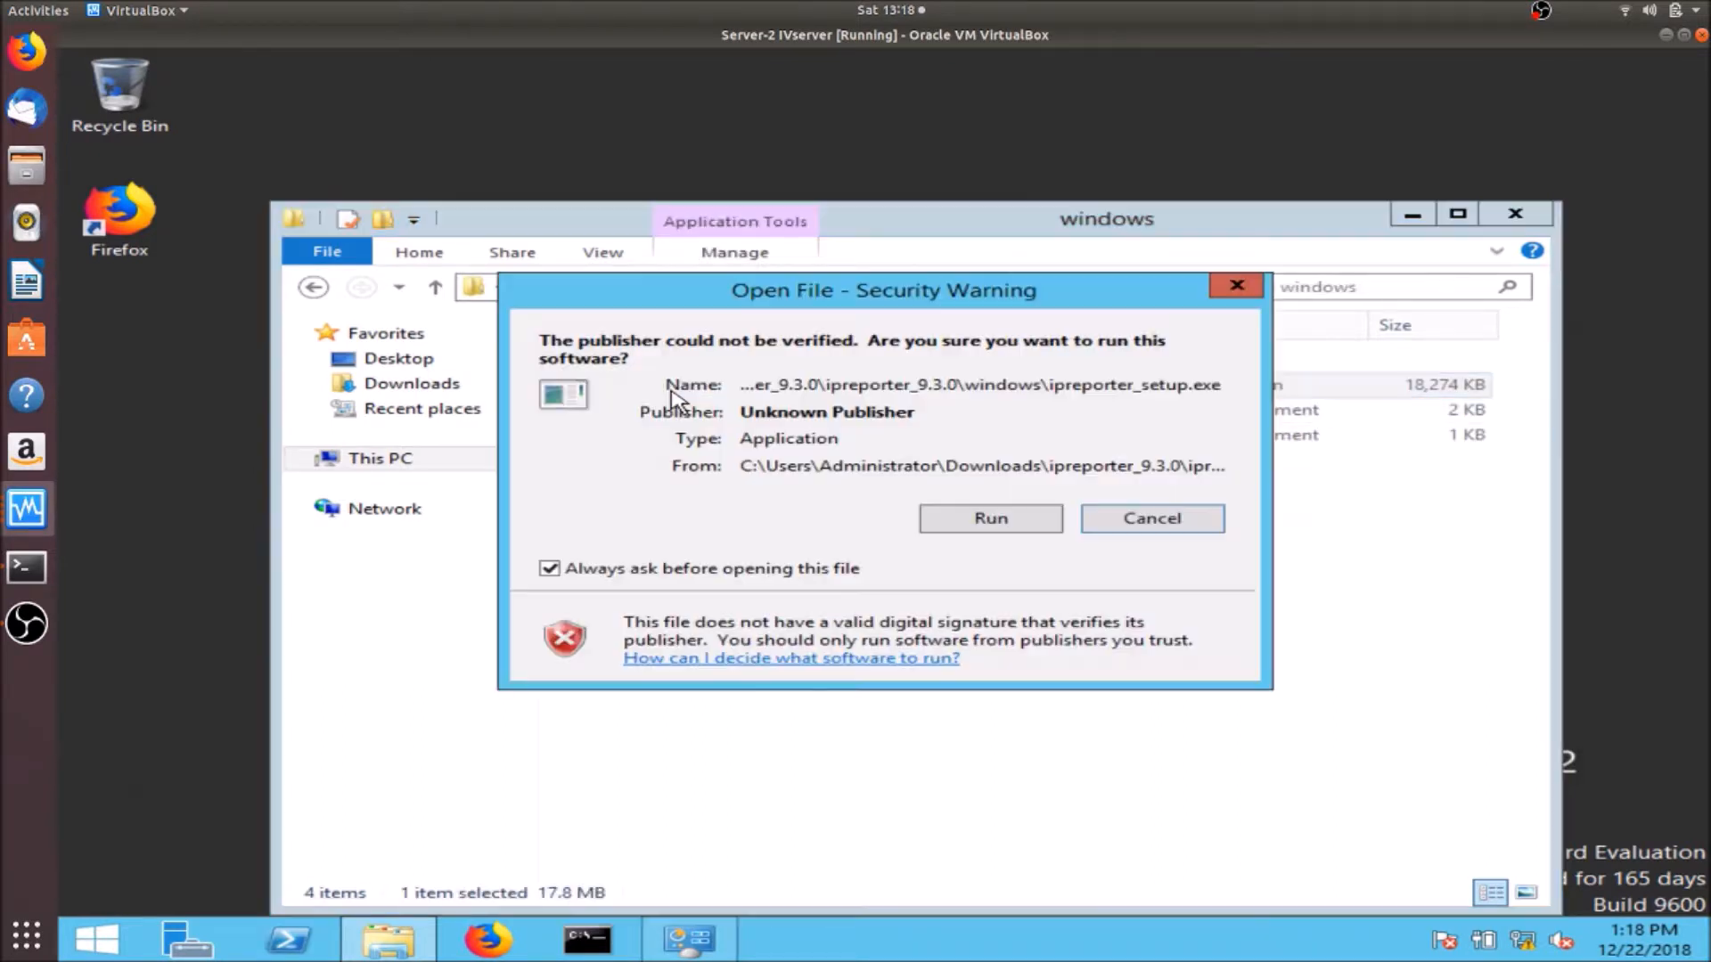
{"action": "left_click", "coordinate": [951, 525]}
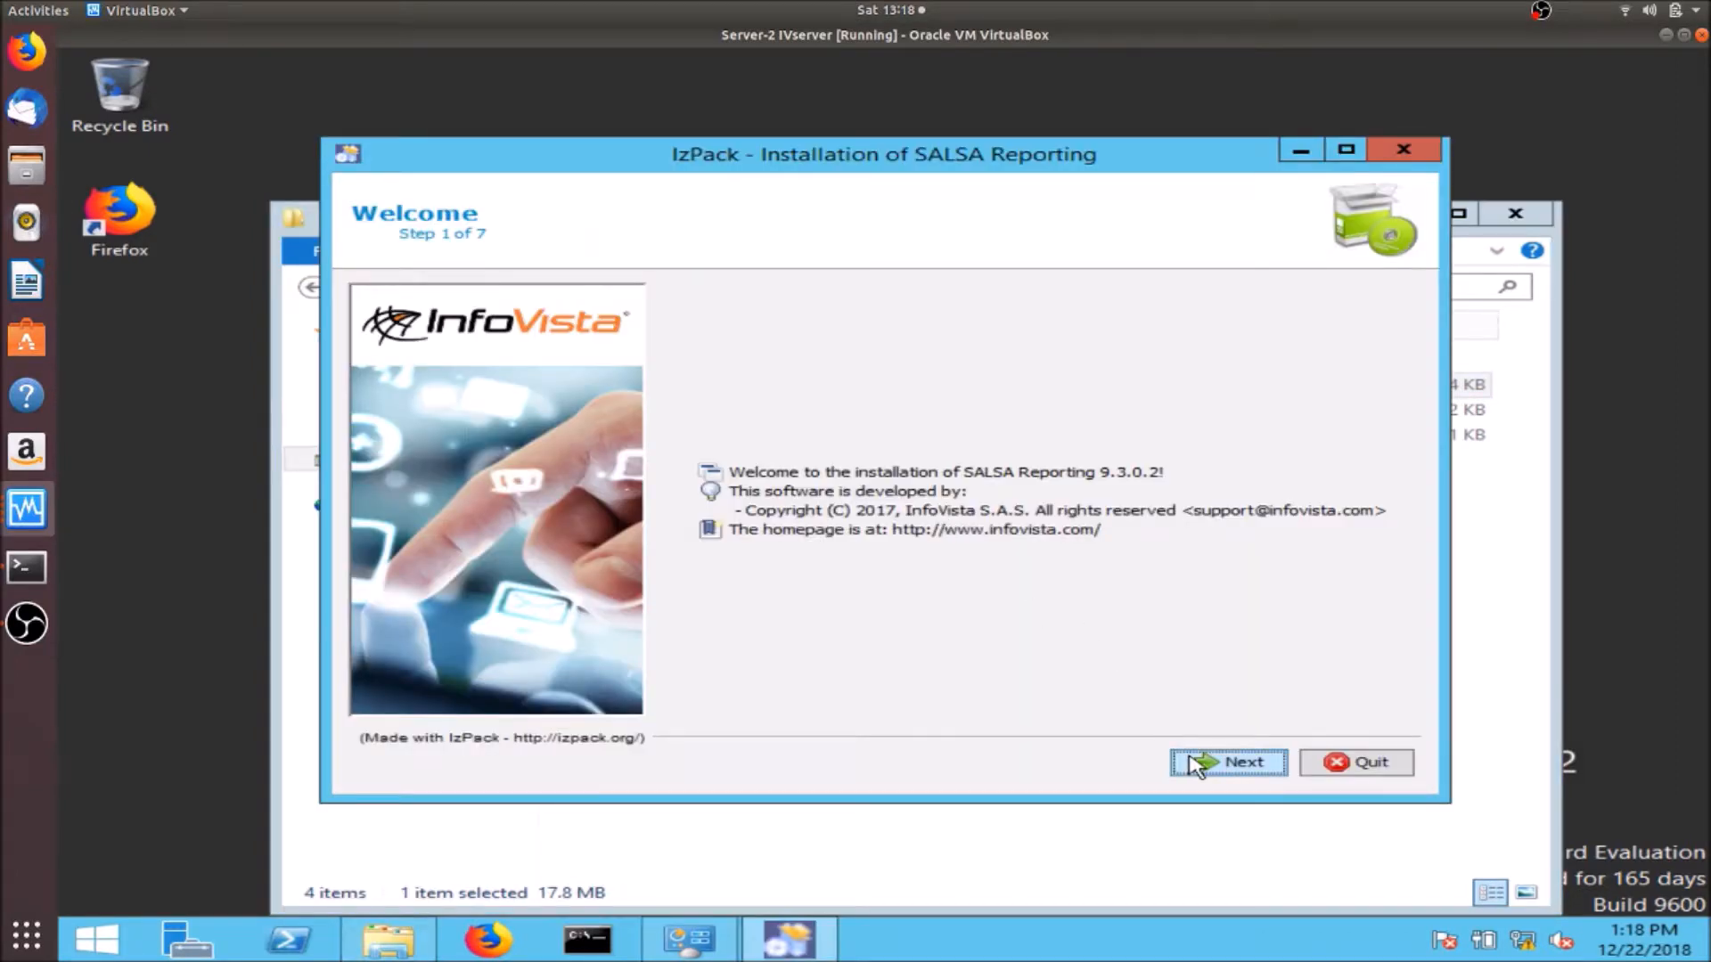
- Accept the licence and install SALSA Reporting into the chosen target directories
{"action": "left_click", "coordinate": [1197, 764]}
{"action": "left_click", "coordinate": [1017, 683]}
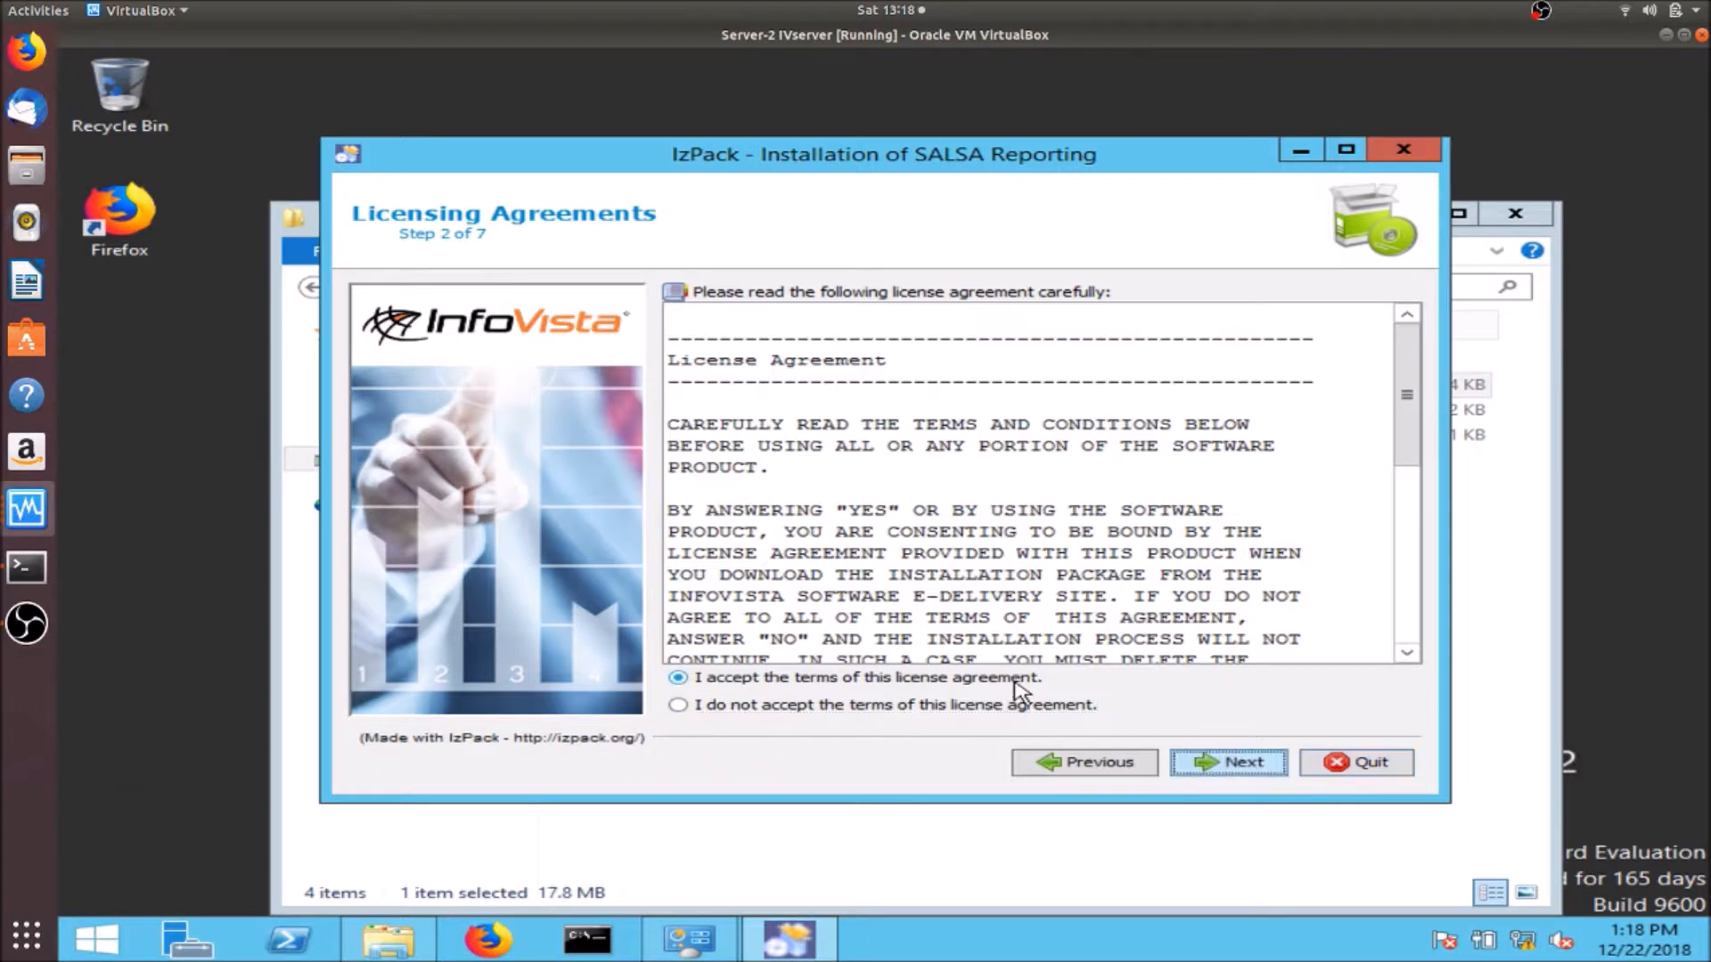
{"action": "left_click", "coordinate": [1247, 764]}
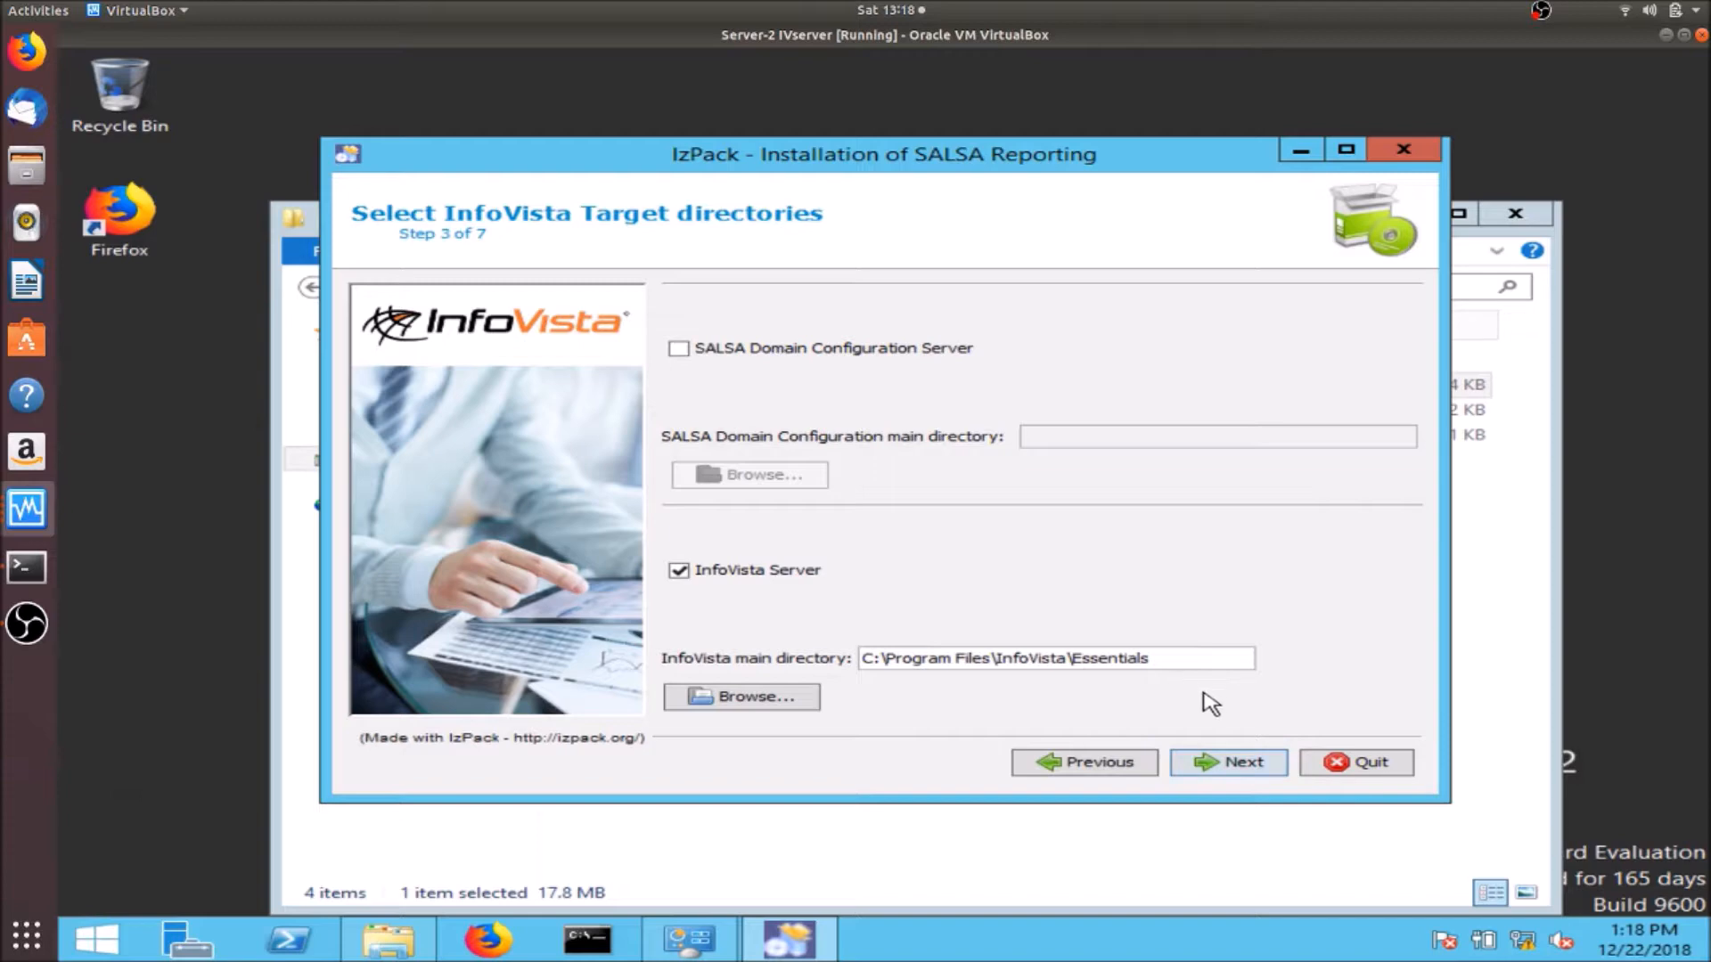
{"action": "left_click", "coordinate": [1212, 762]}
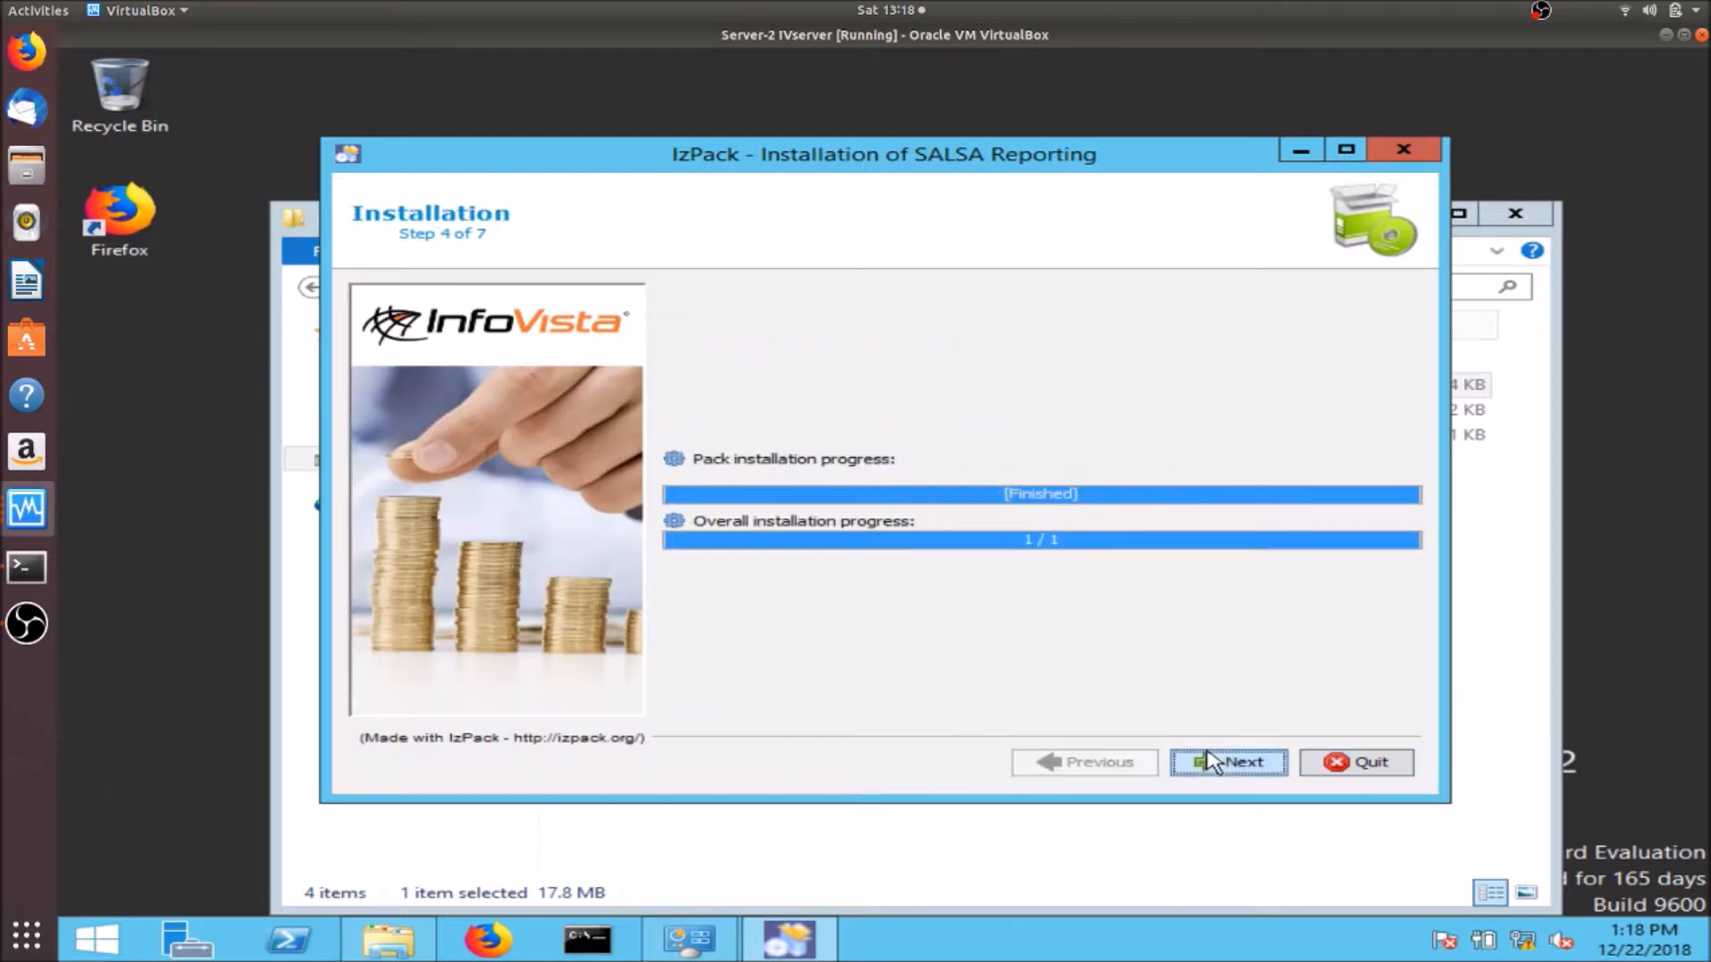
{"action": "left_click", "coordinate": [1210, 764]}
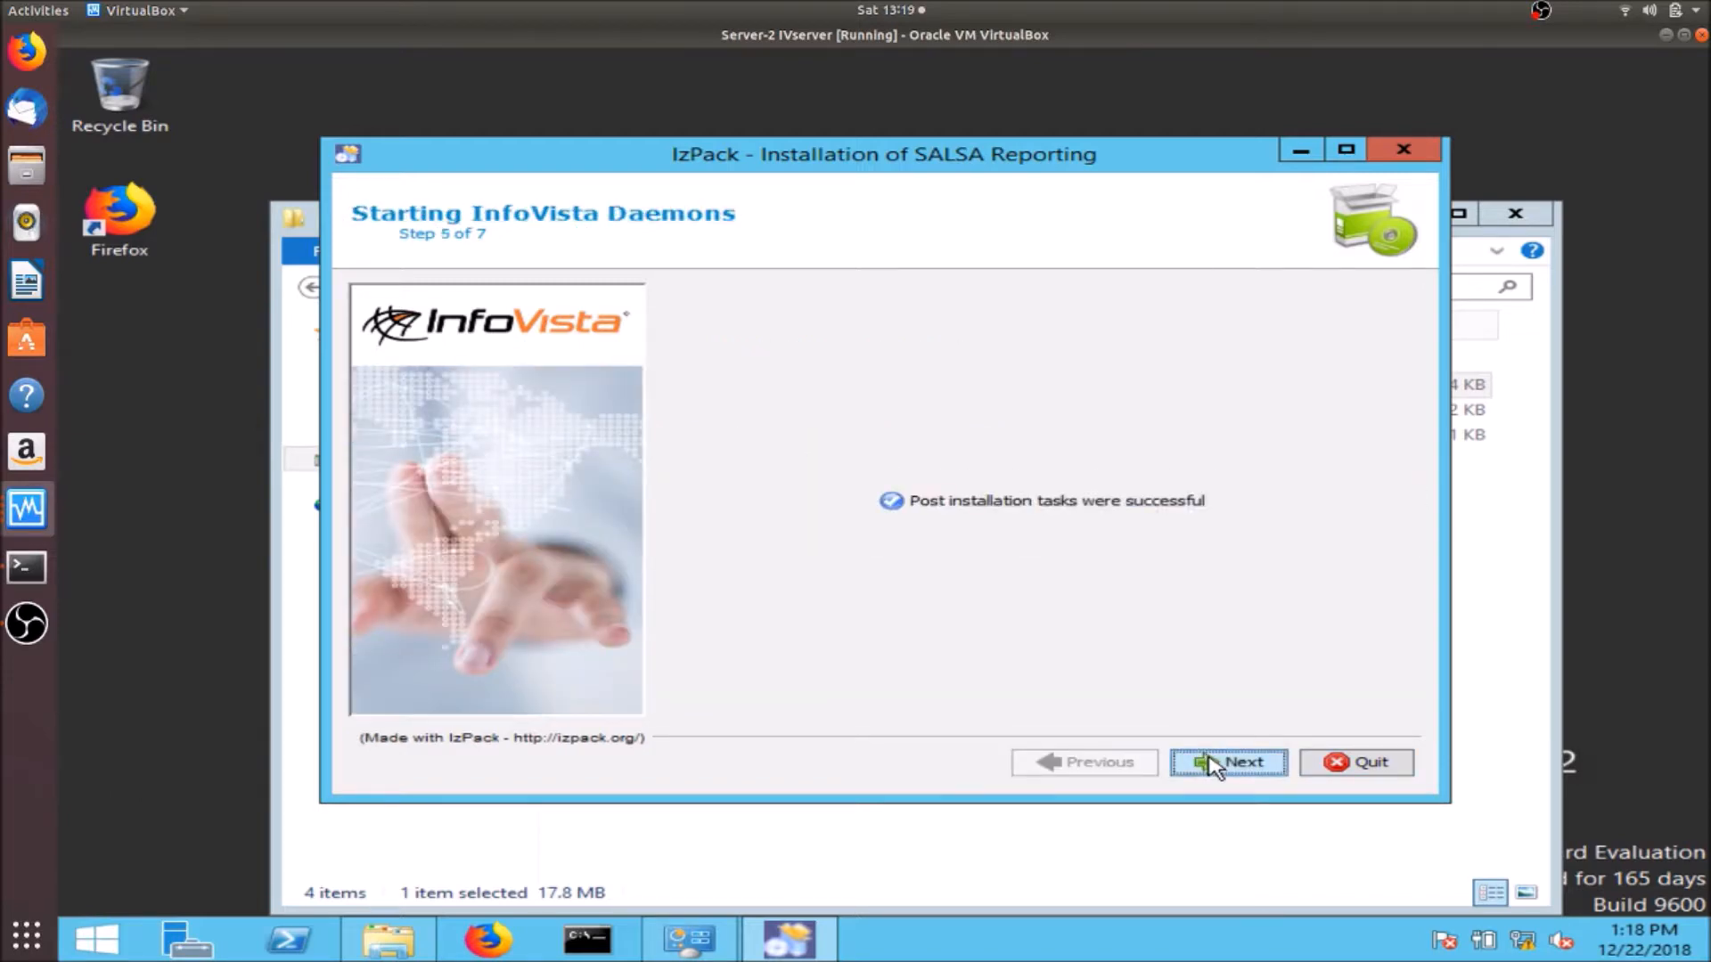
- Import the 34 InfoVista libraries into iv1 and close the installer
{"action": "left_click", "coordinate": [1212, 764]}
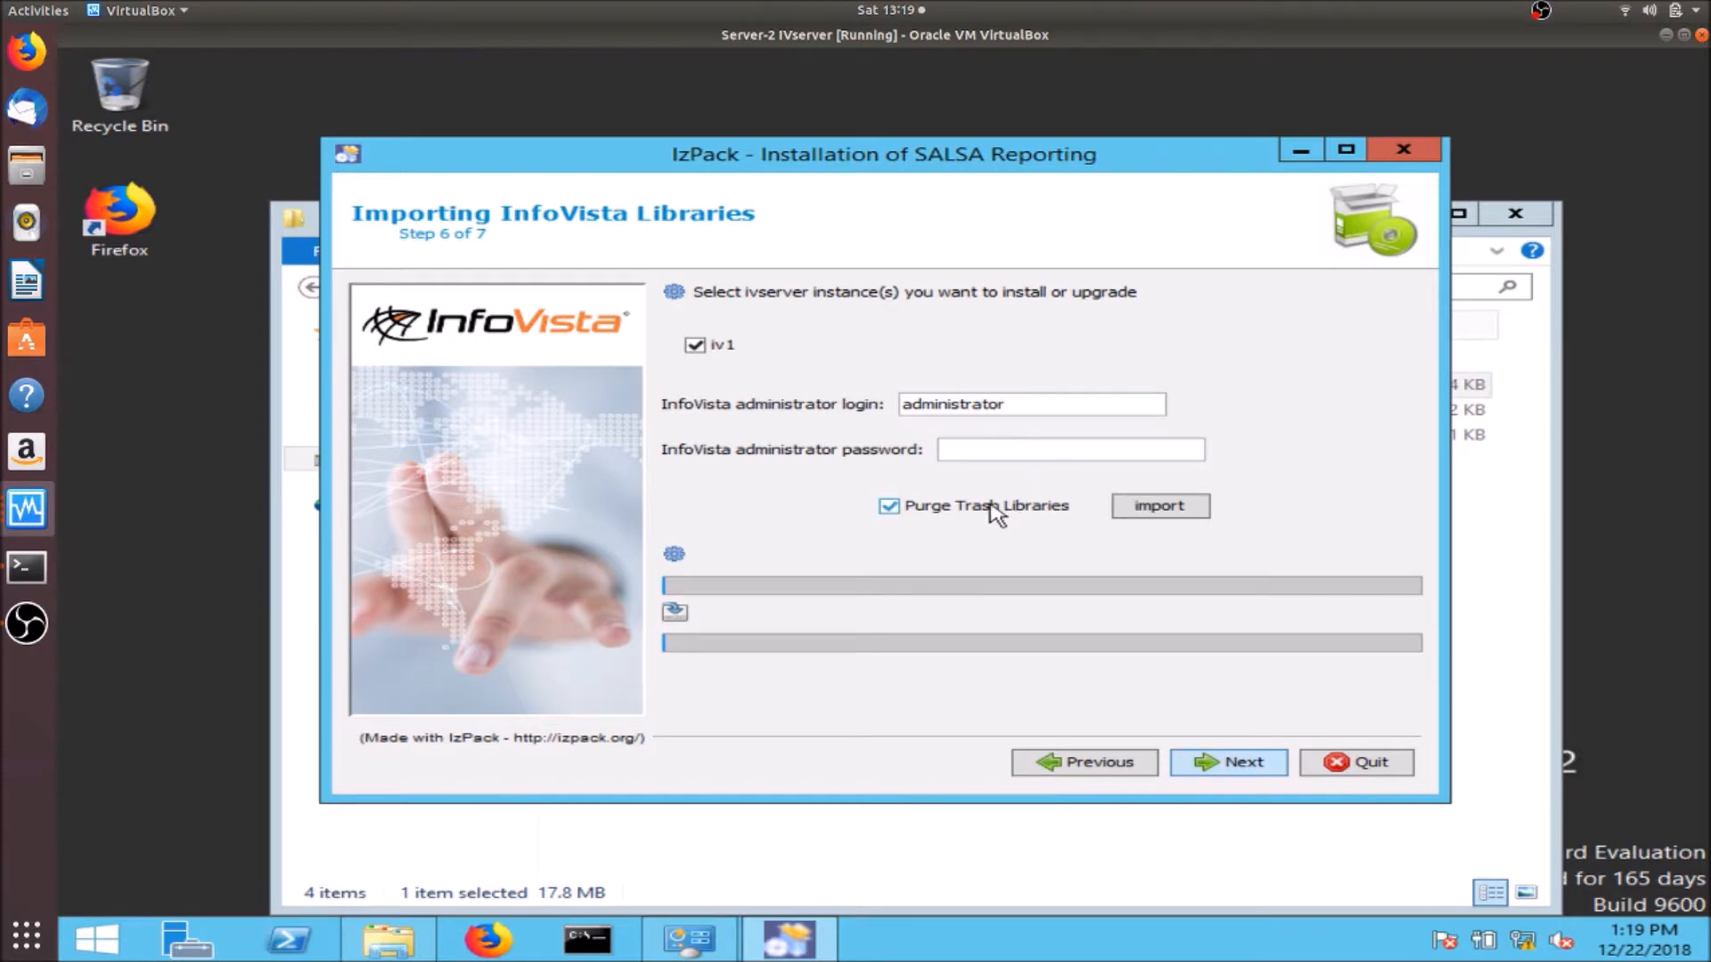
{"action": "left_click", "coordinate": [1134, 512]}
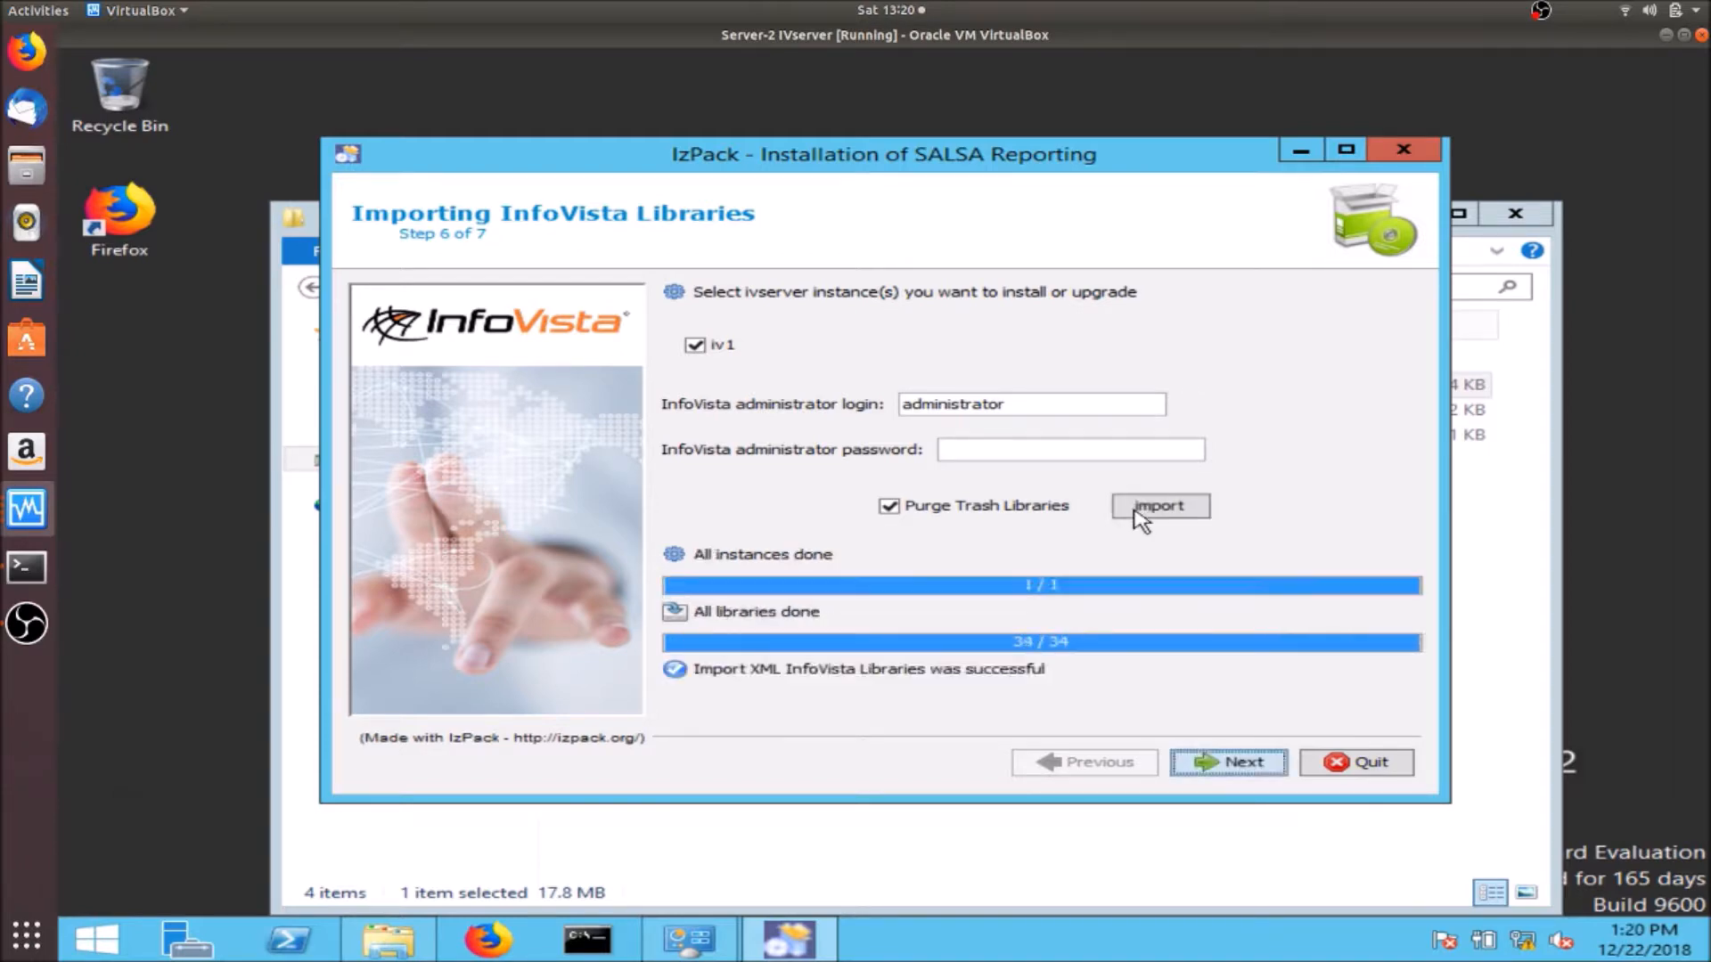
{"action": "left_click", "coordinate": [1347, 764]}
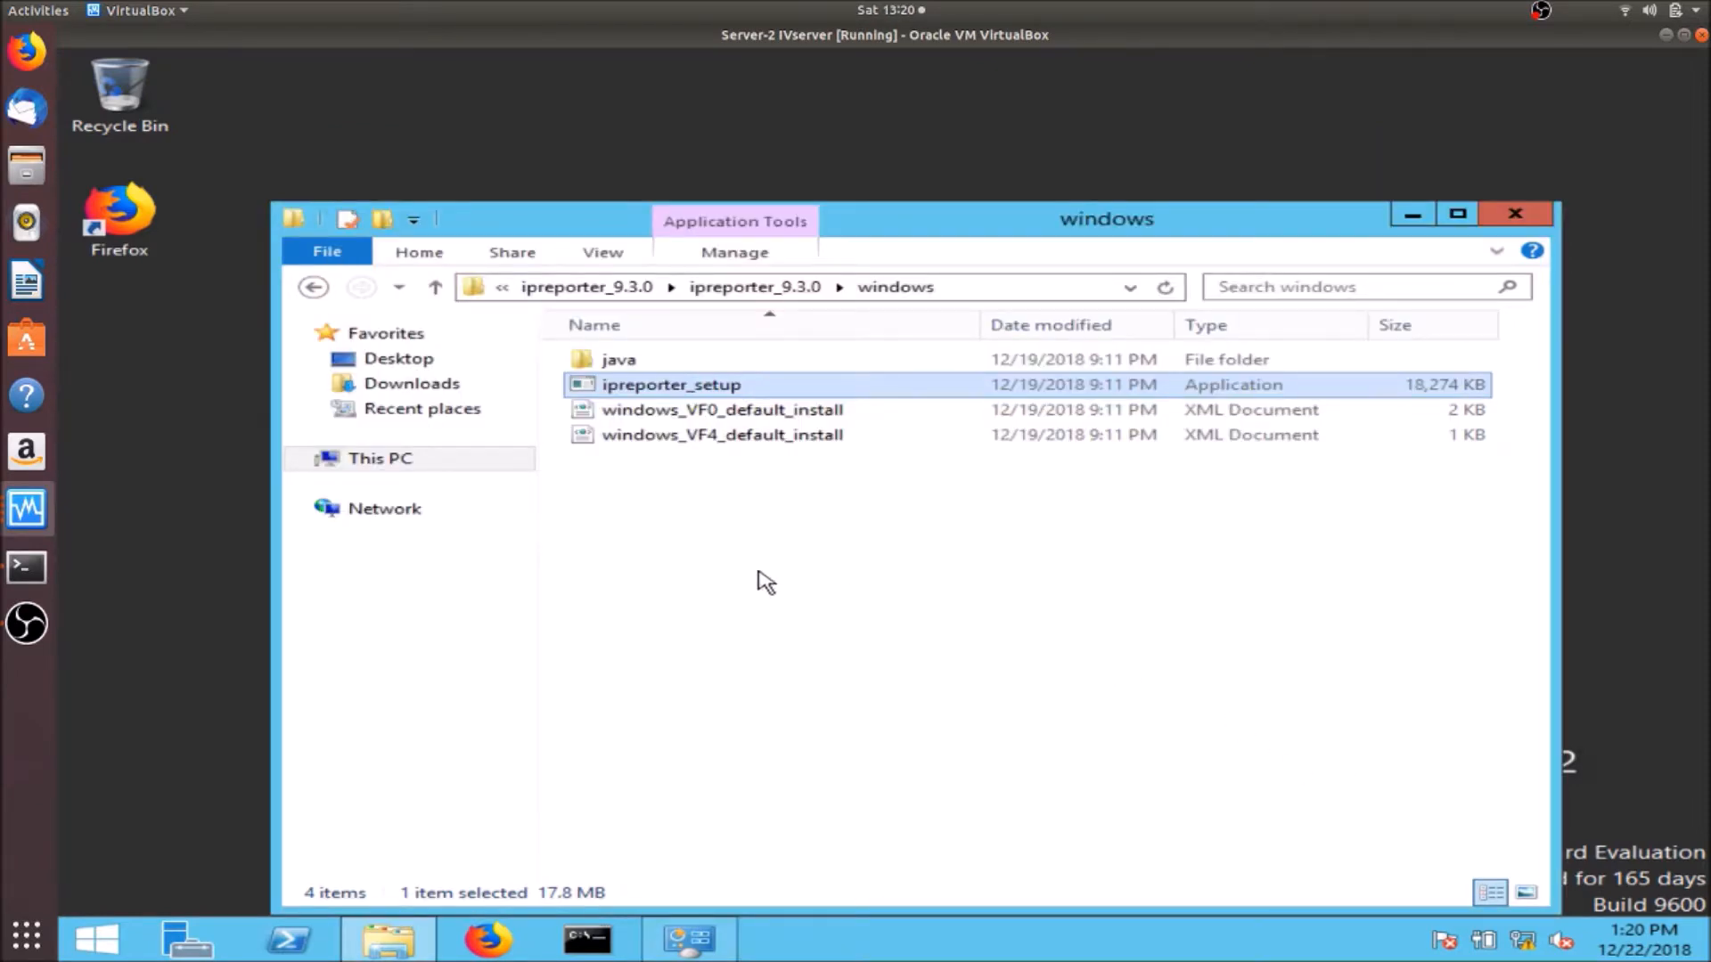
- On the Server-3 VM, start a new hotfix distribution using Downloads' 51151-IVS-20410.hxz
{"action": "left_click", "coordinate": [58, 509]}
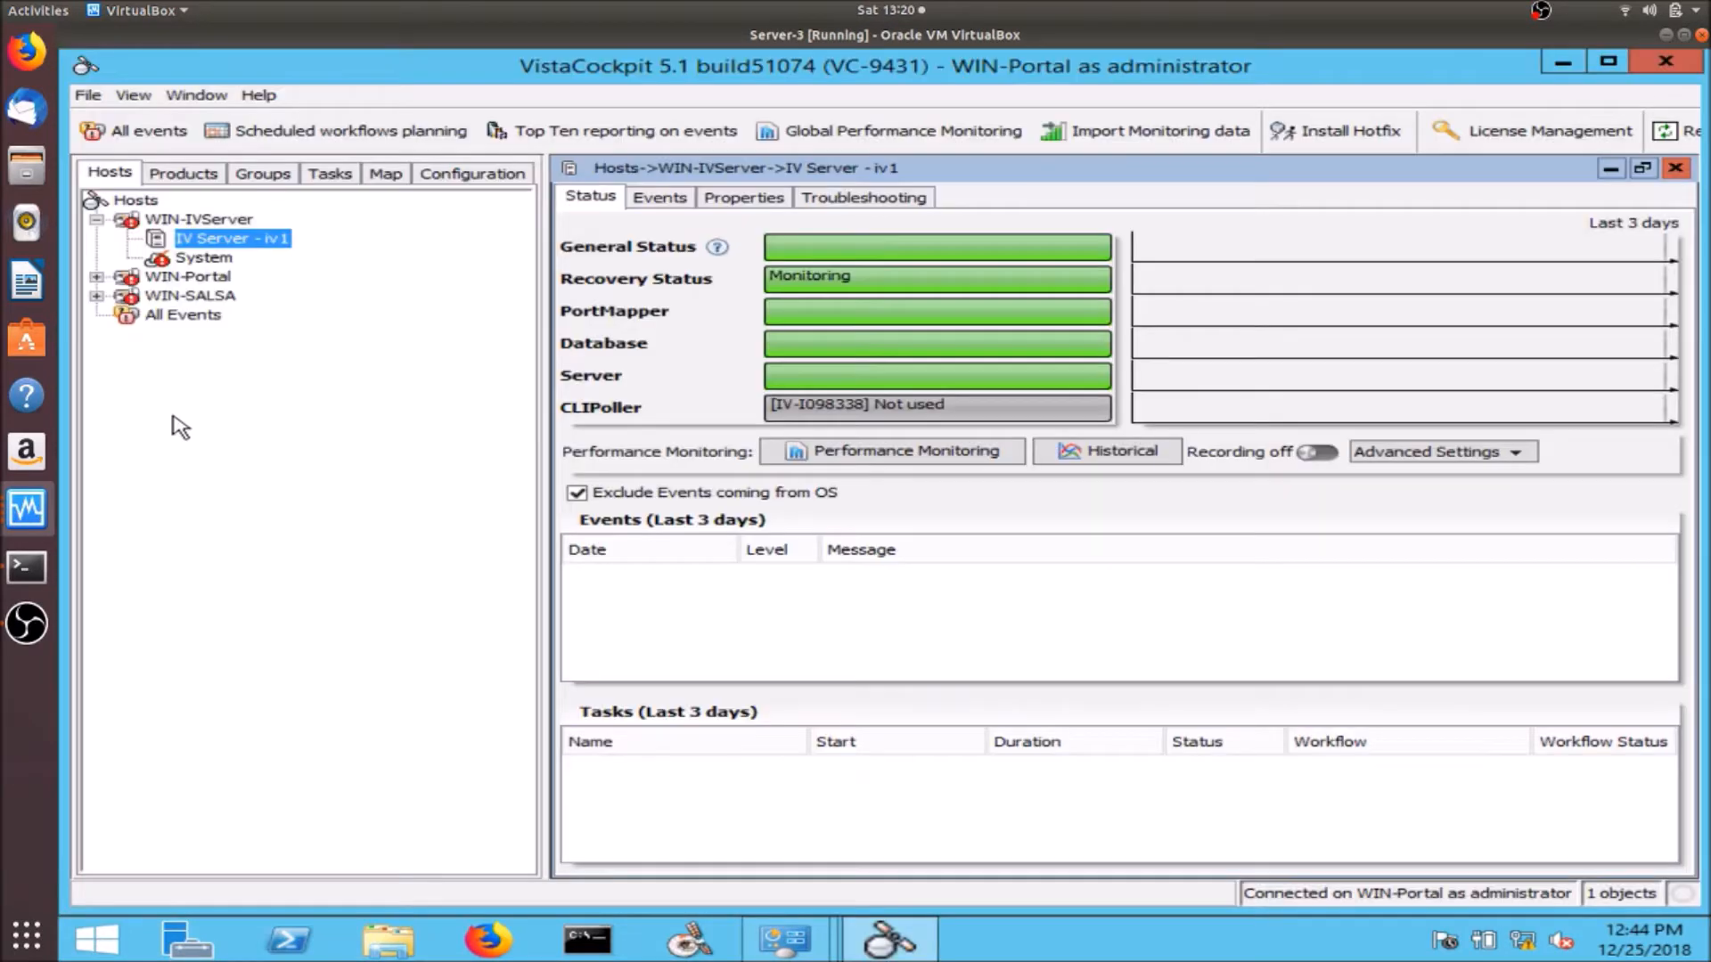
{"action": "left_click", "coordinate": [178, 419]}
{"action": "left_click", "coordinate": [1298, 142]}
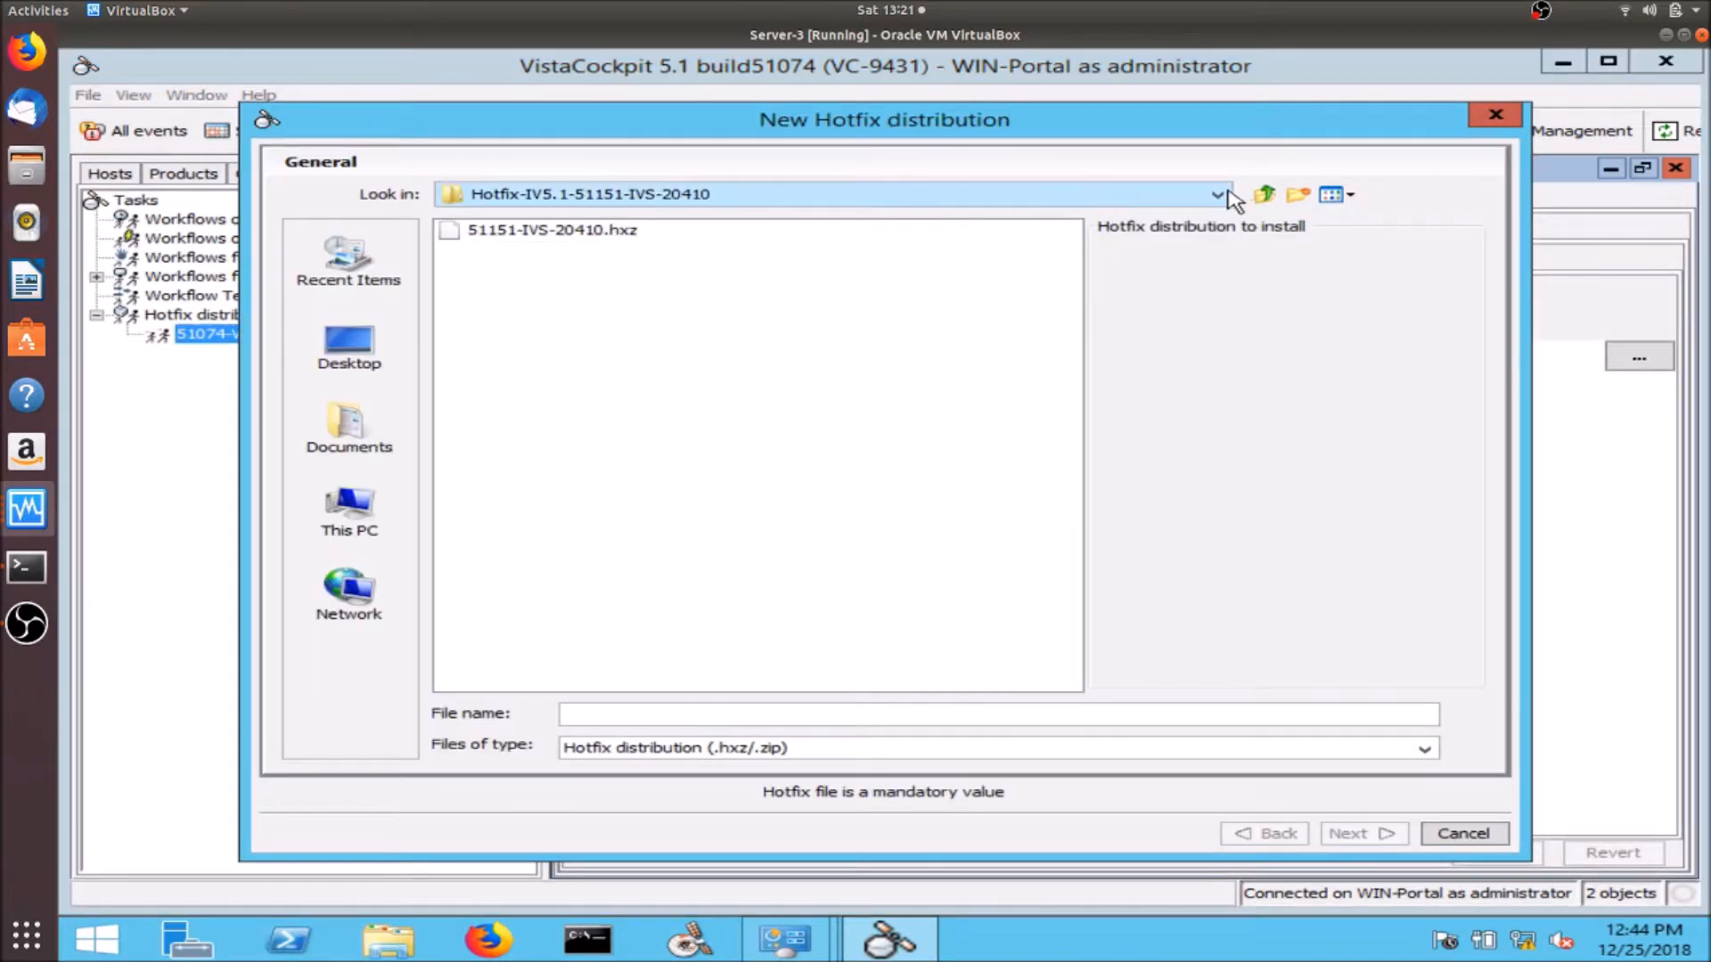
{"action": "left_click", "coordinate": [1262, 196]}
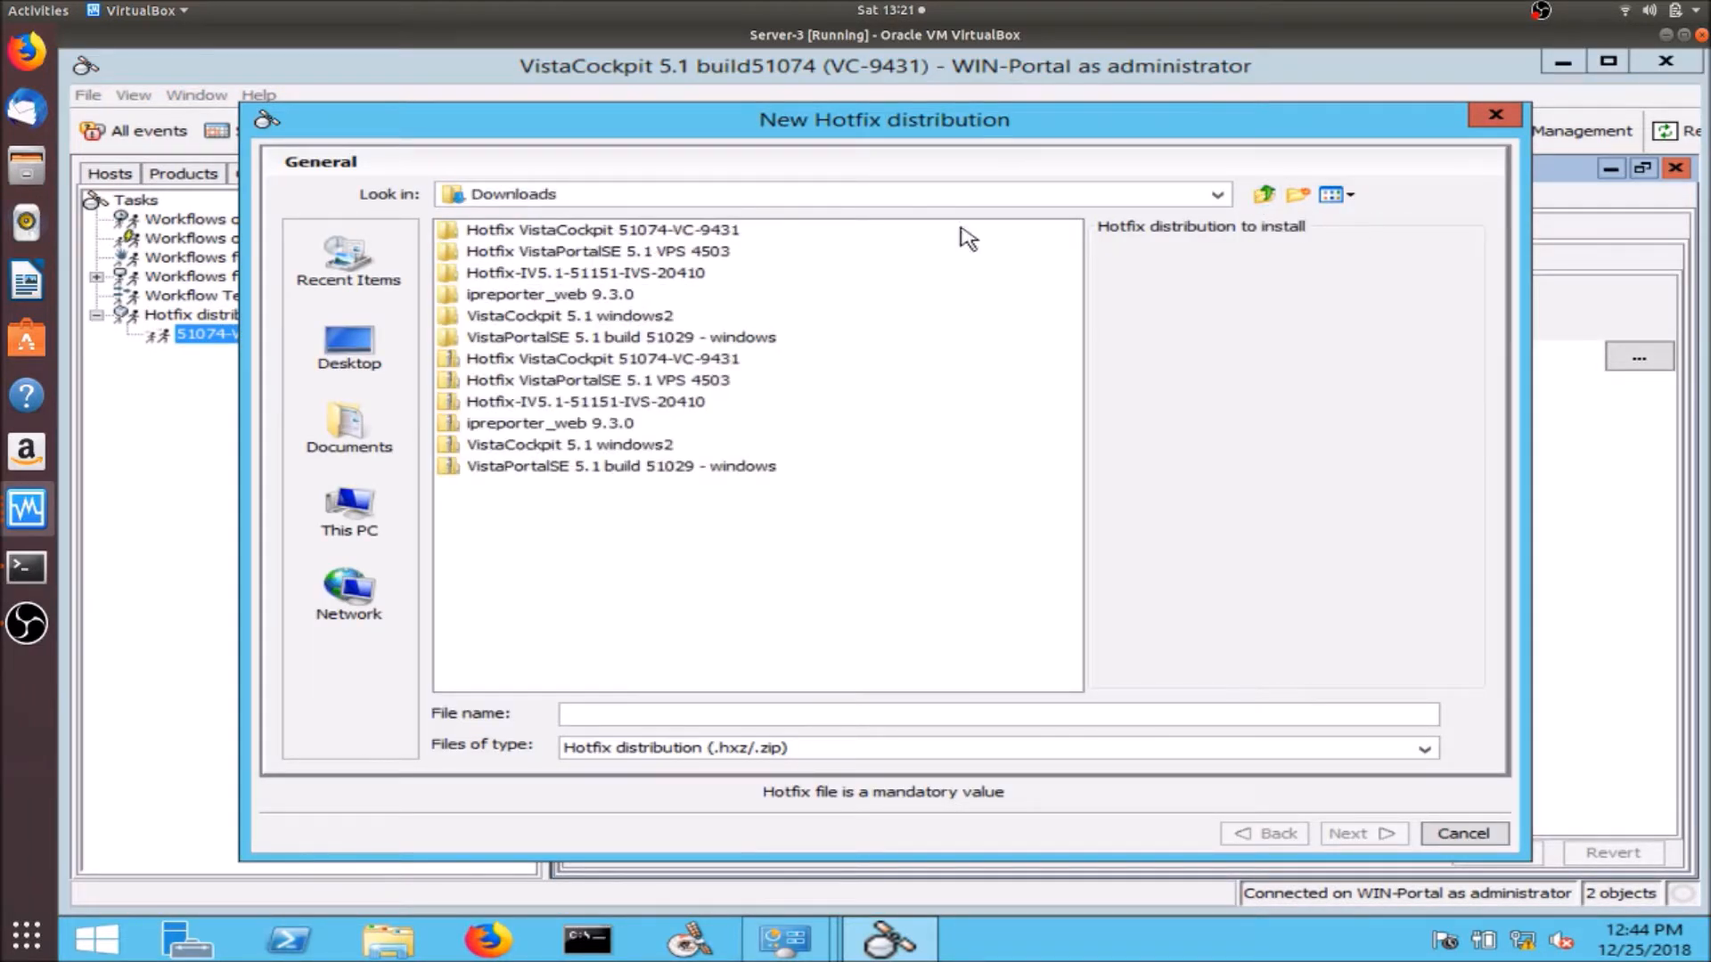
{"action": "double_click", "coordinate": [687, 274]}
{"action": "left_click", "coordinate": [647, 233]}
{"action": "left_click", "coordinate": [647, 233]}
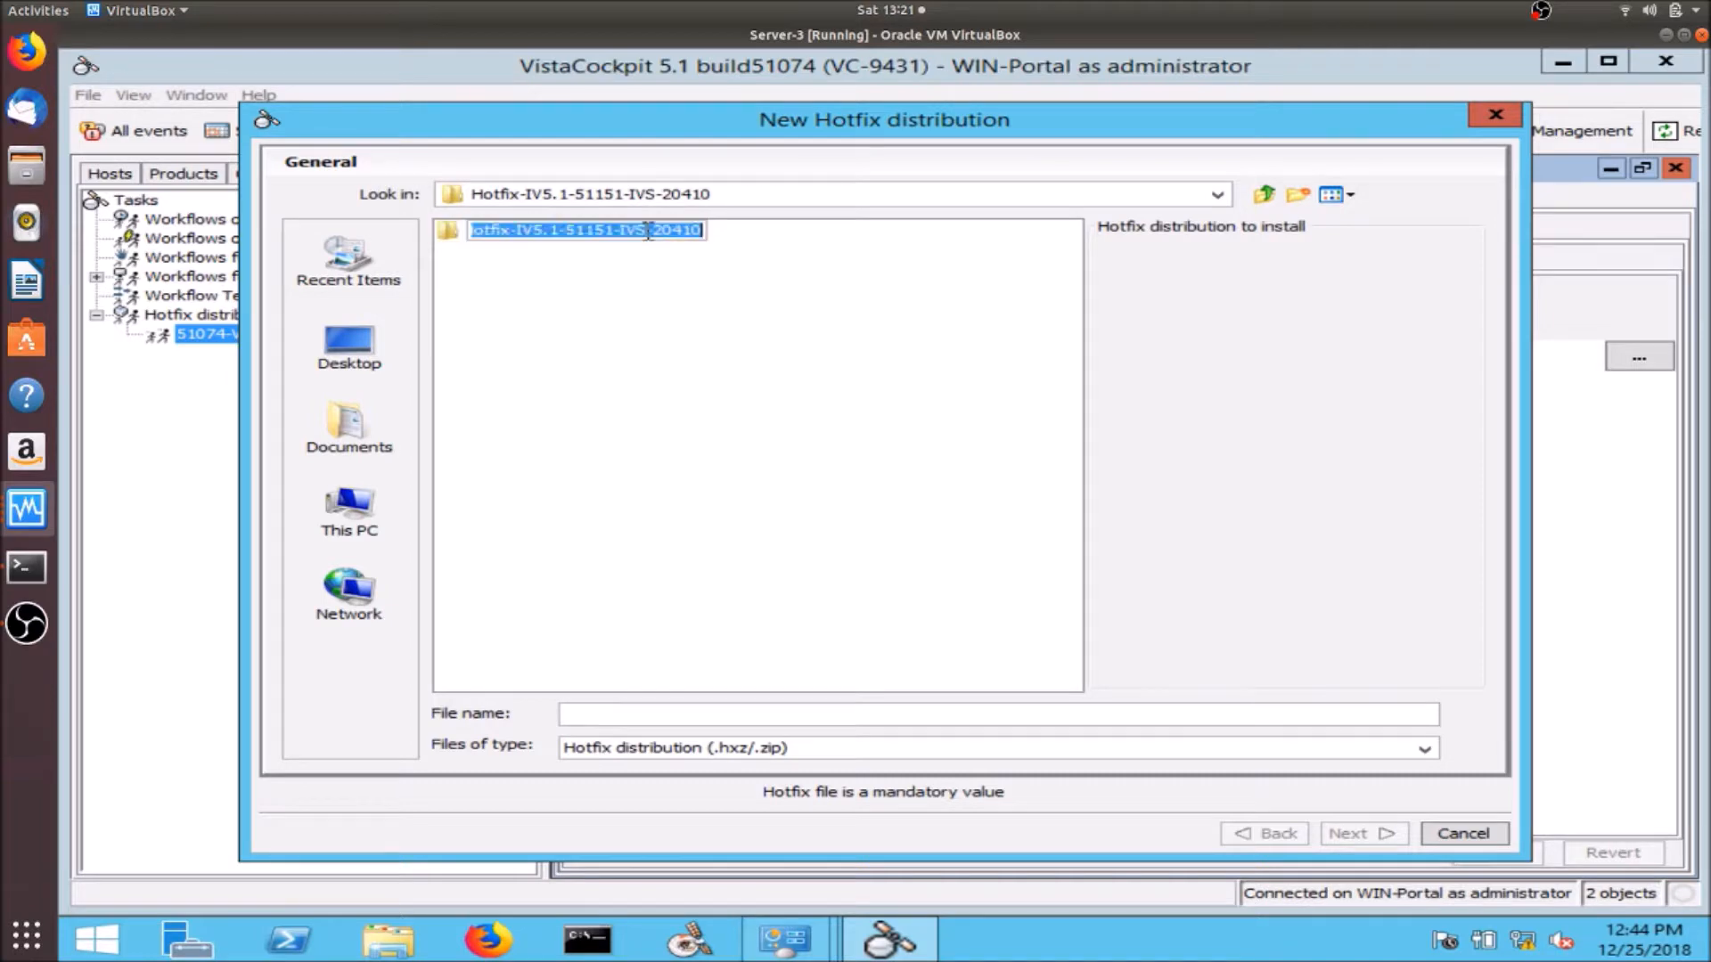
{"action": "double_click", "coordinate": [446, 236]}
{"action": "left_click", "coordinate": [447, 236]}
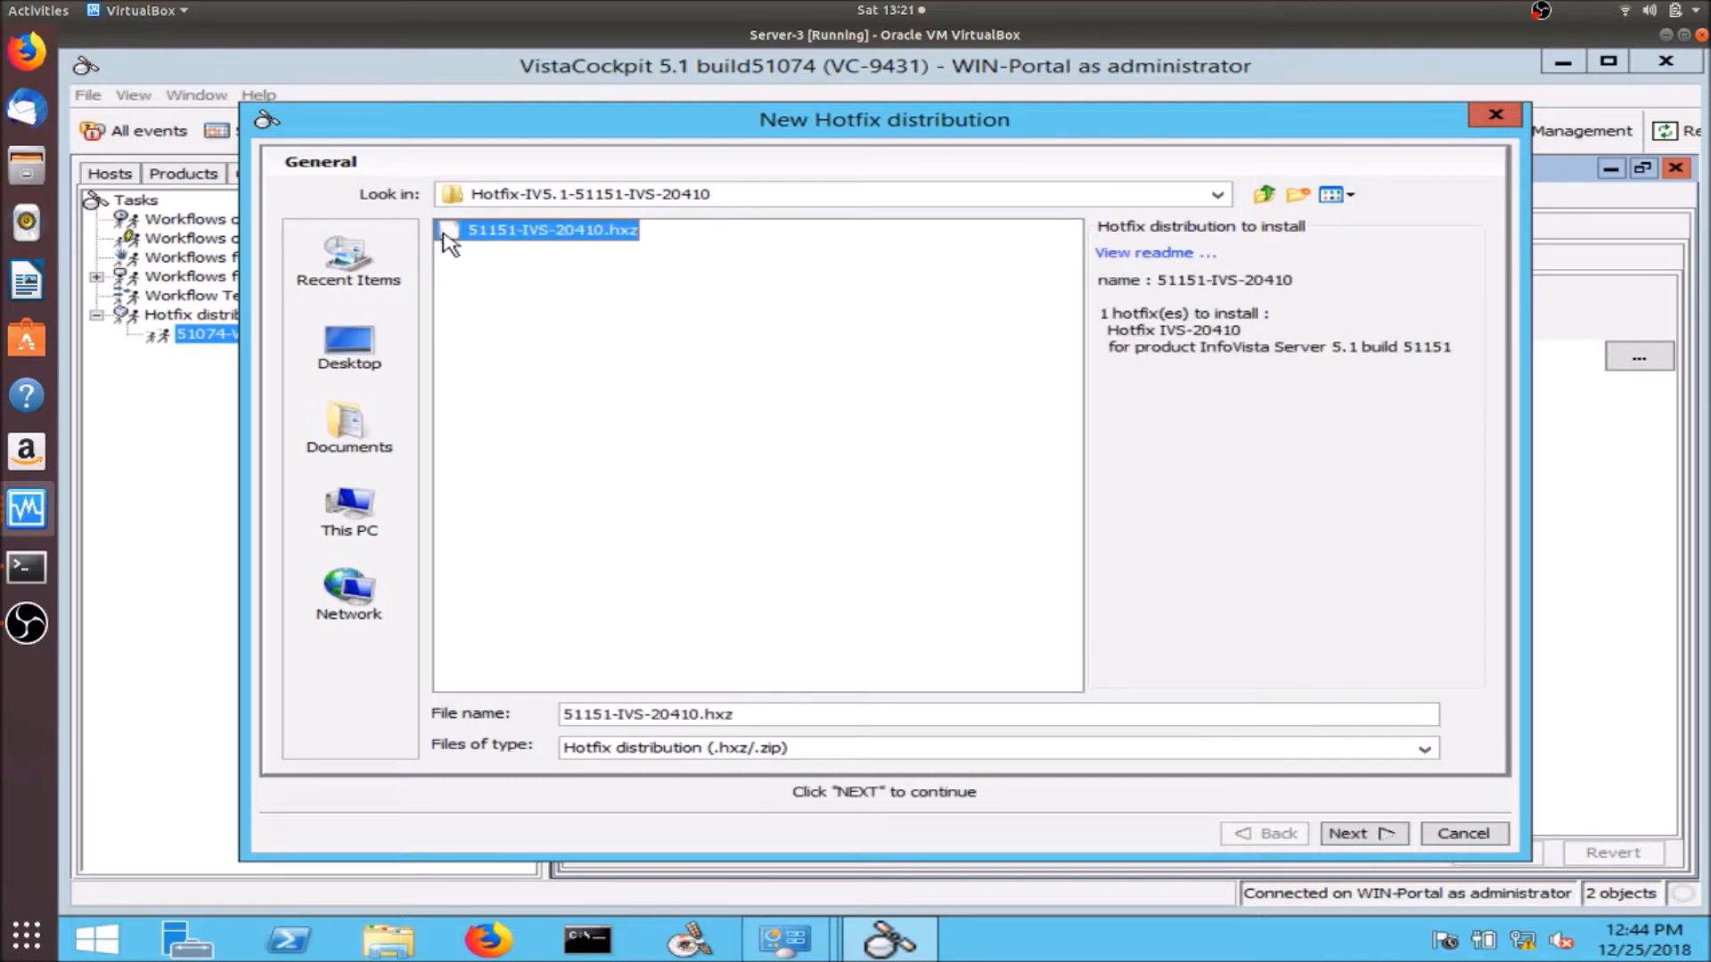
- Target WIN-IVServer, start the distribution immediately, and dismiss the workflow progress window
{"action": "left_click", "coordinate": [1393, 837]}
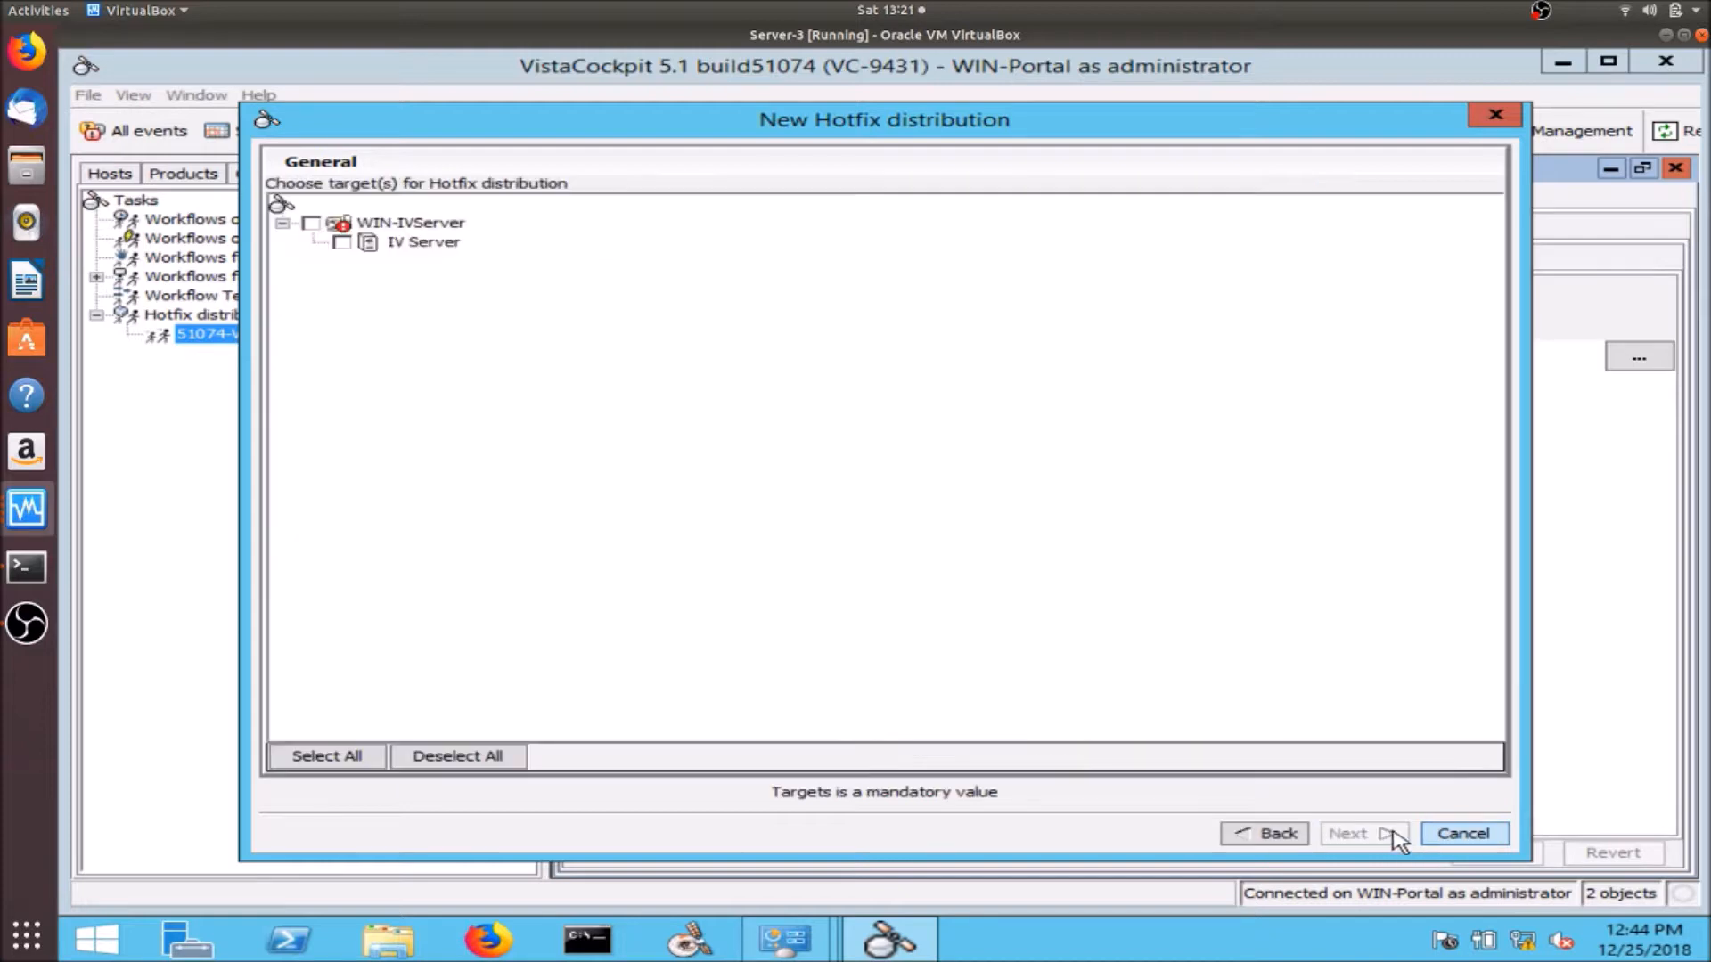
{"action": "left_click", "coordinate": [323, 224]}
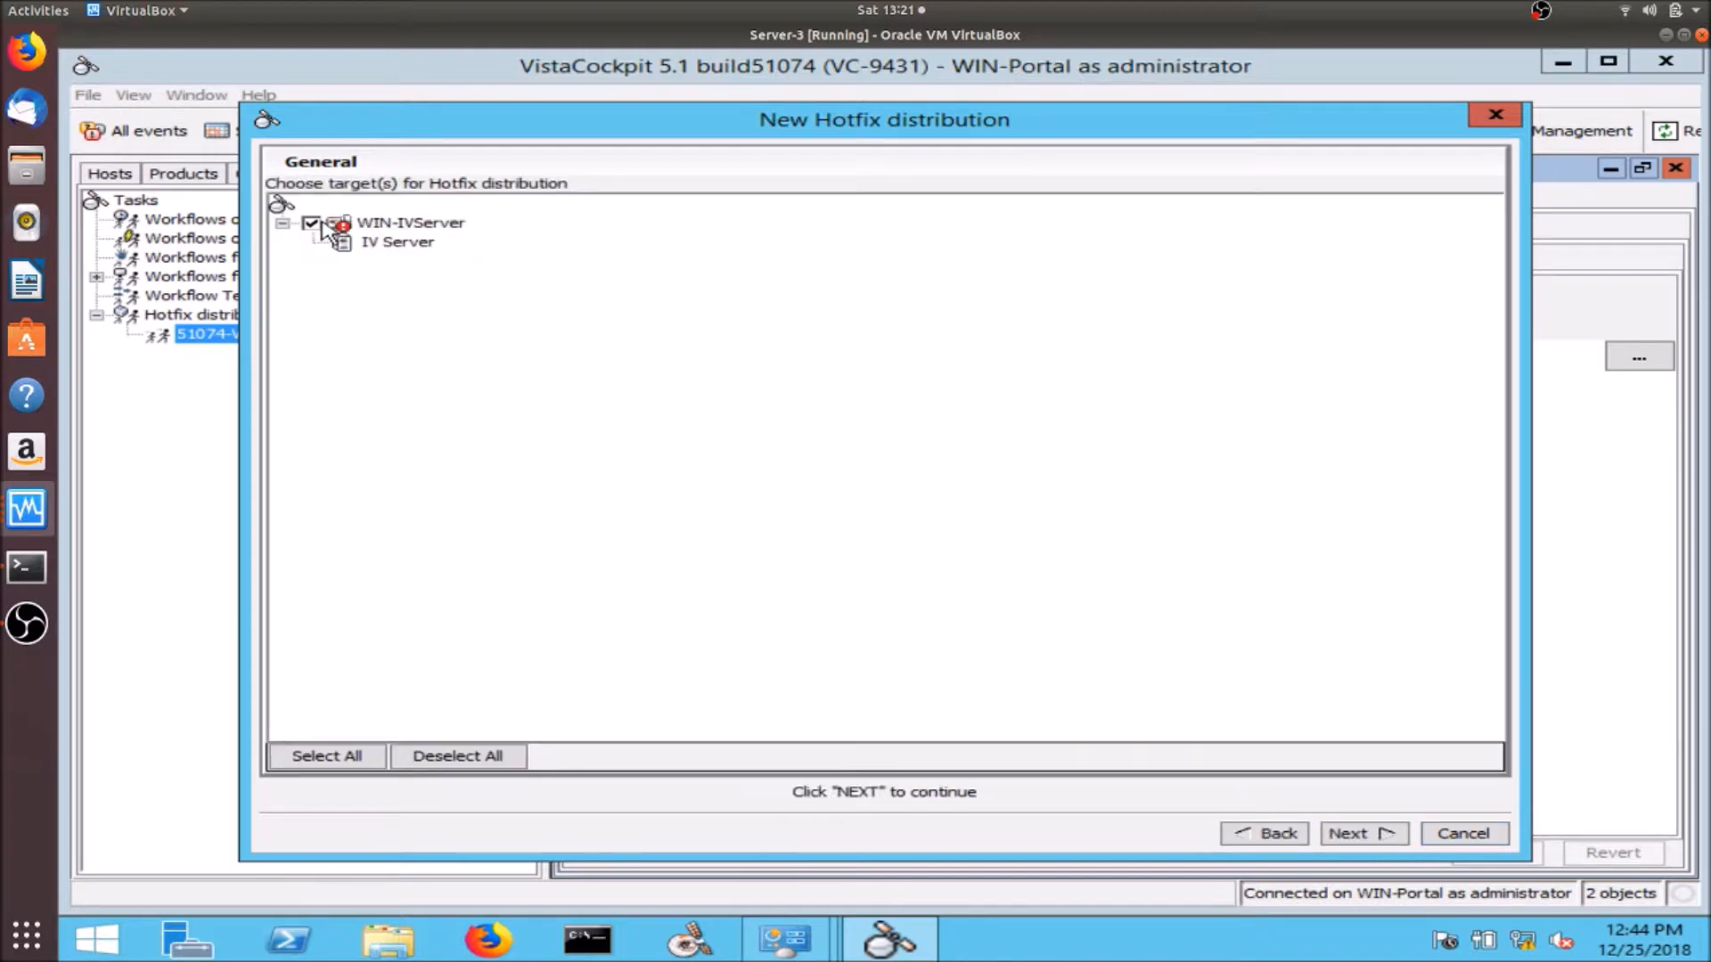
{"action": "left_click", "coordinate": [1373, 835]}
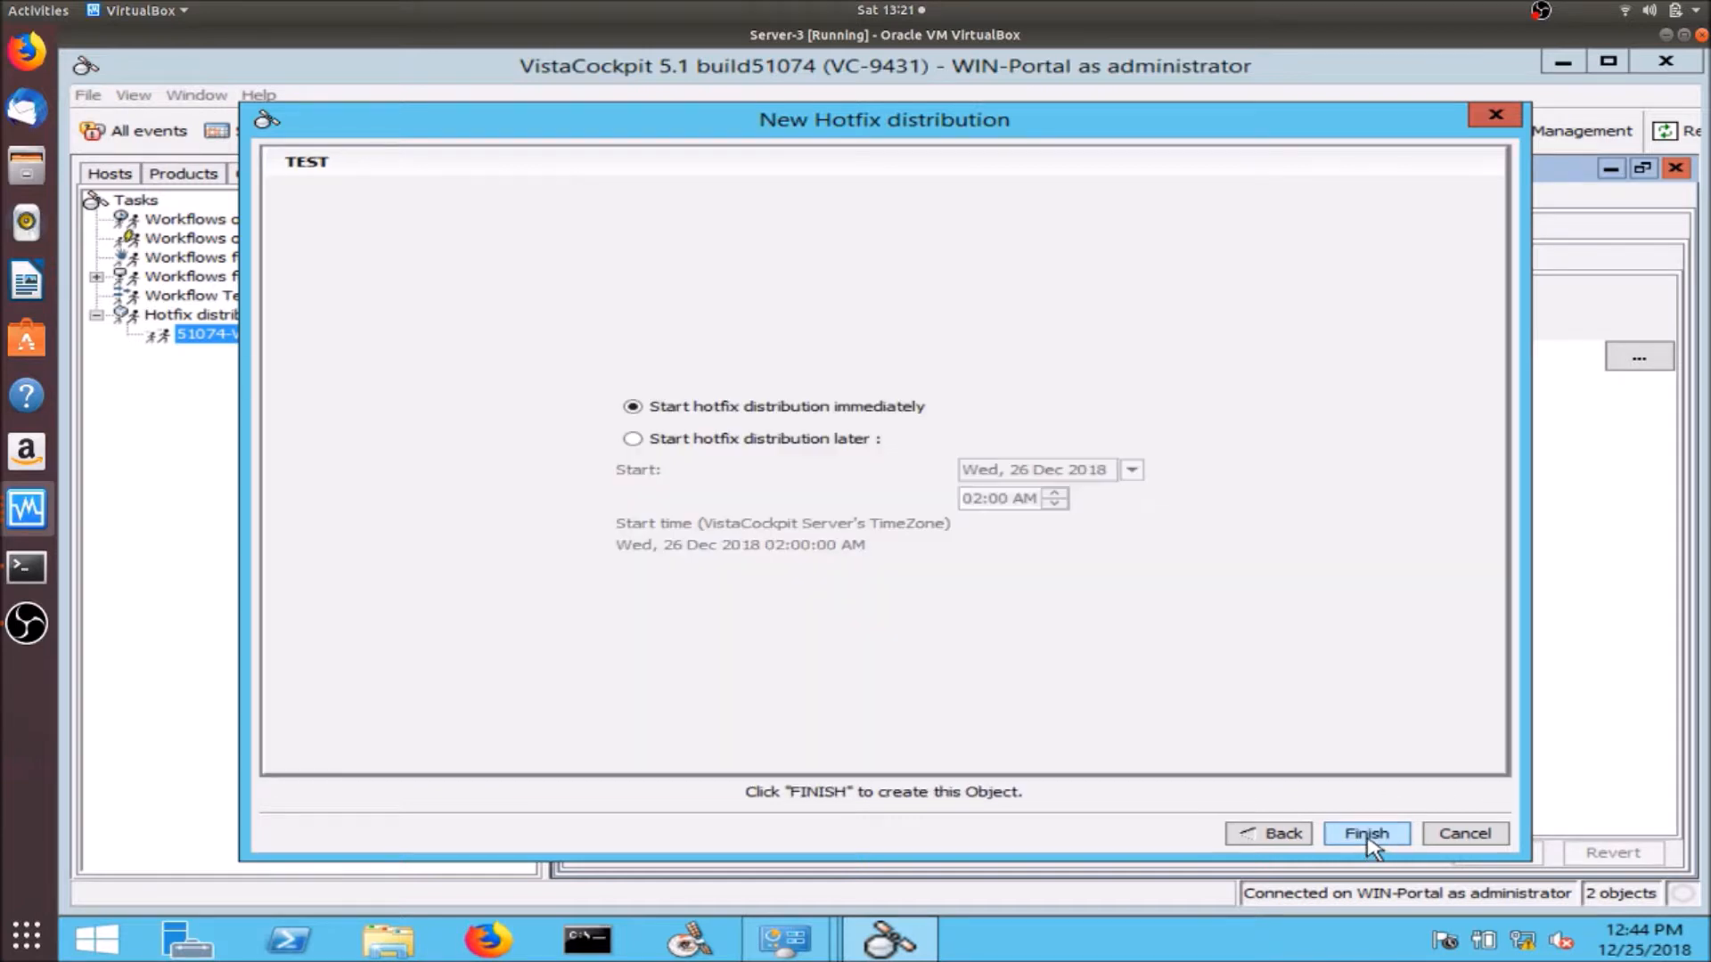
{"action": "left_click", "coordinate": [1372, 835]}
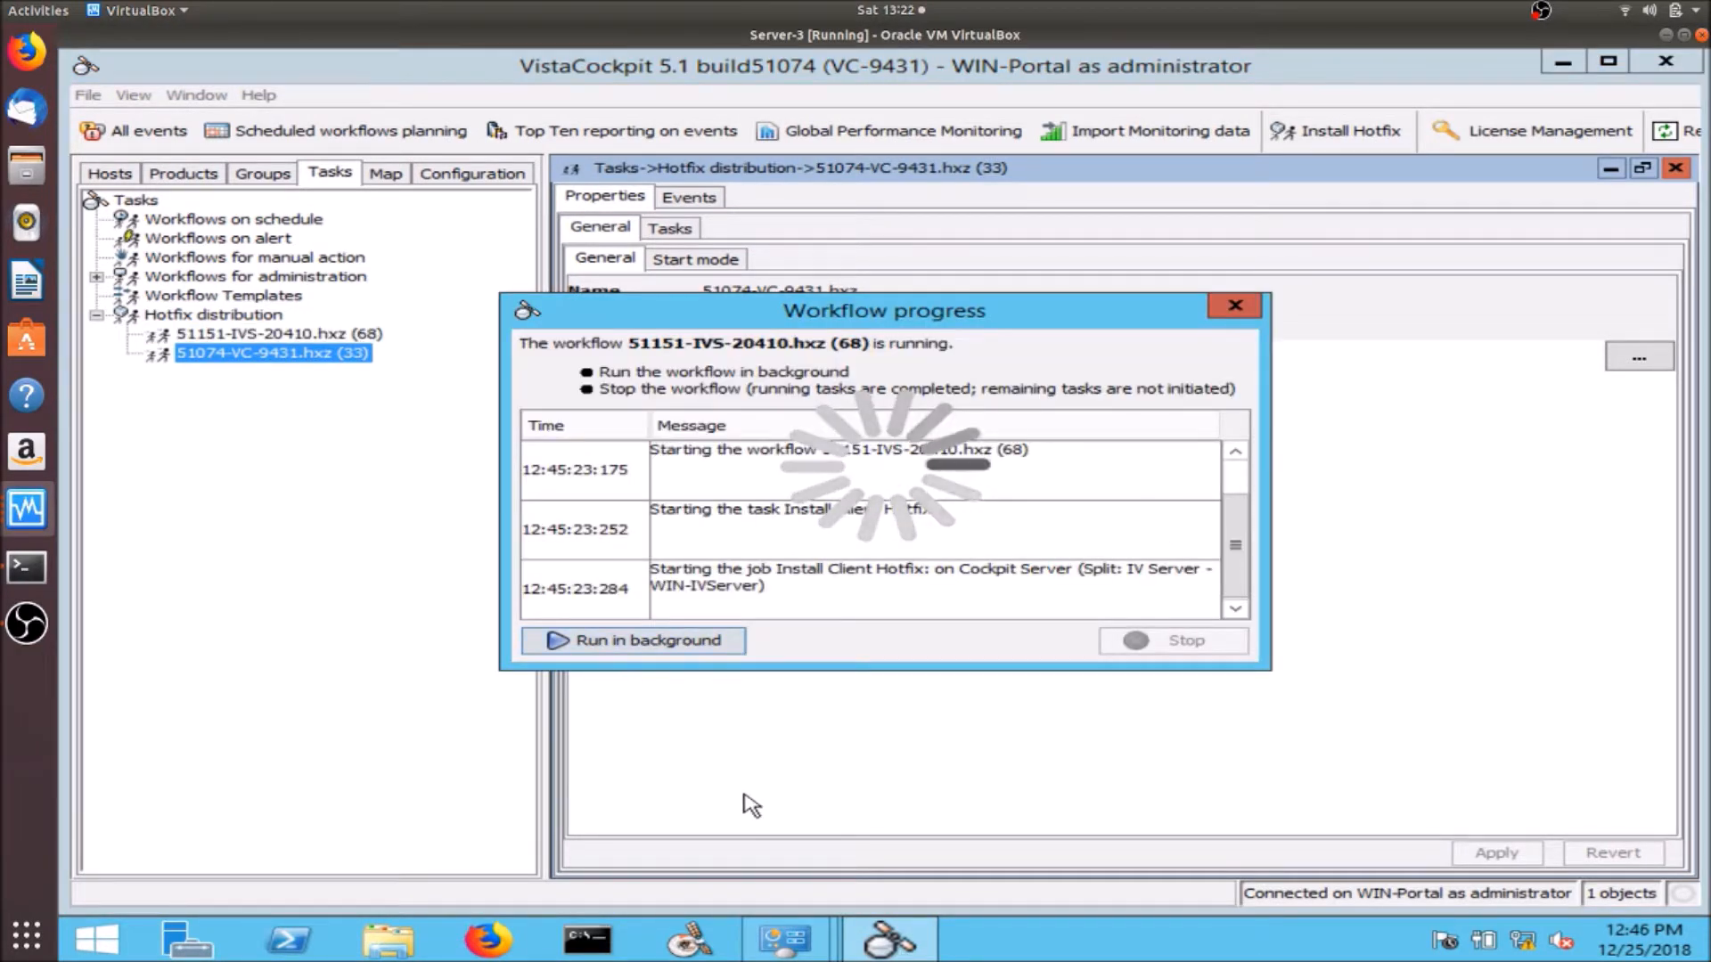
{"action": "left_click", "coordinate": [1163, 642]}
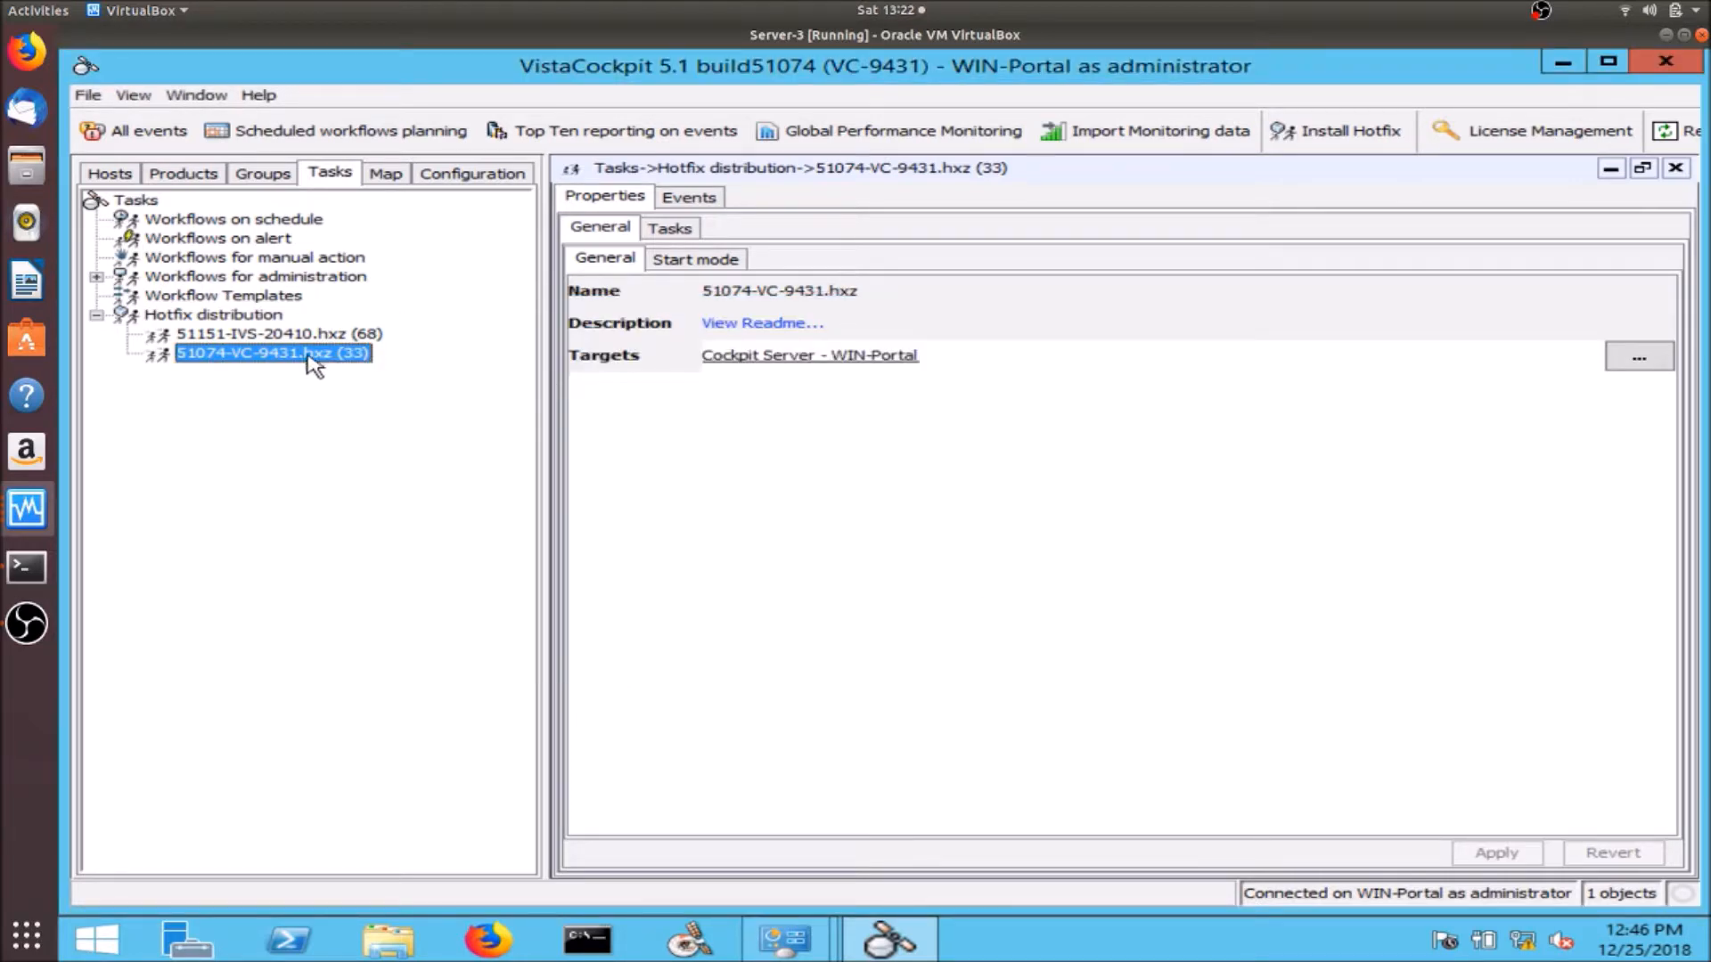
- Confirm WIN-IVServer's IV Server - iv1 lists hotfix IVS-20410, then open File Explorer at This PC
{"action": "mouse_move", "coordinate": [290, 365]}
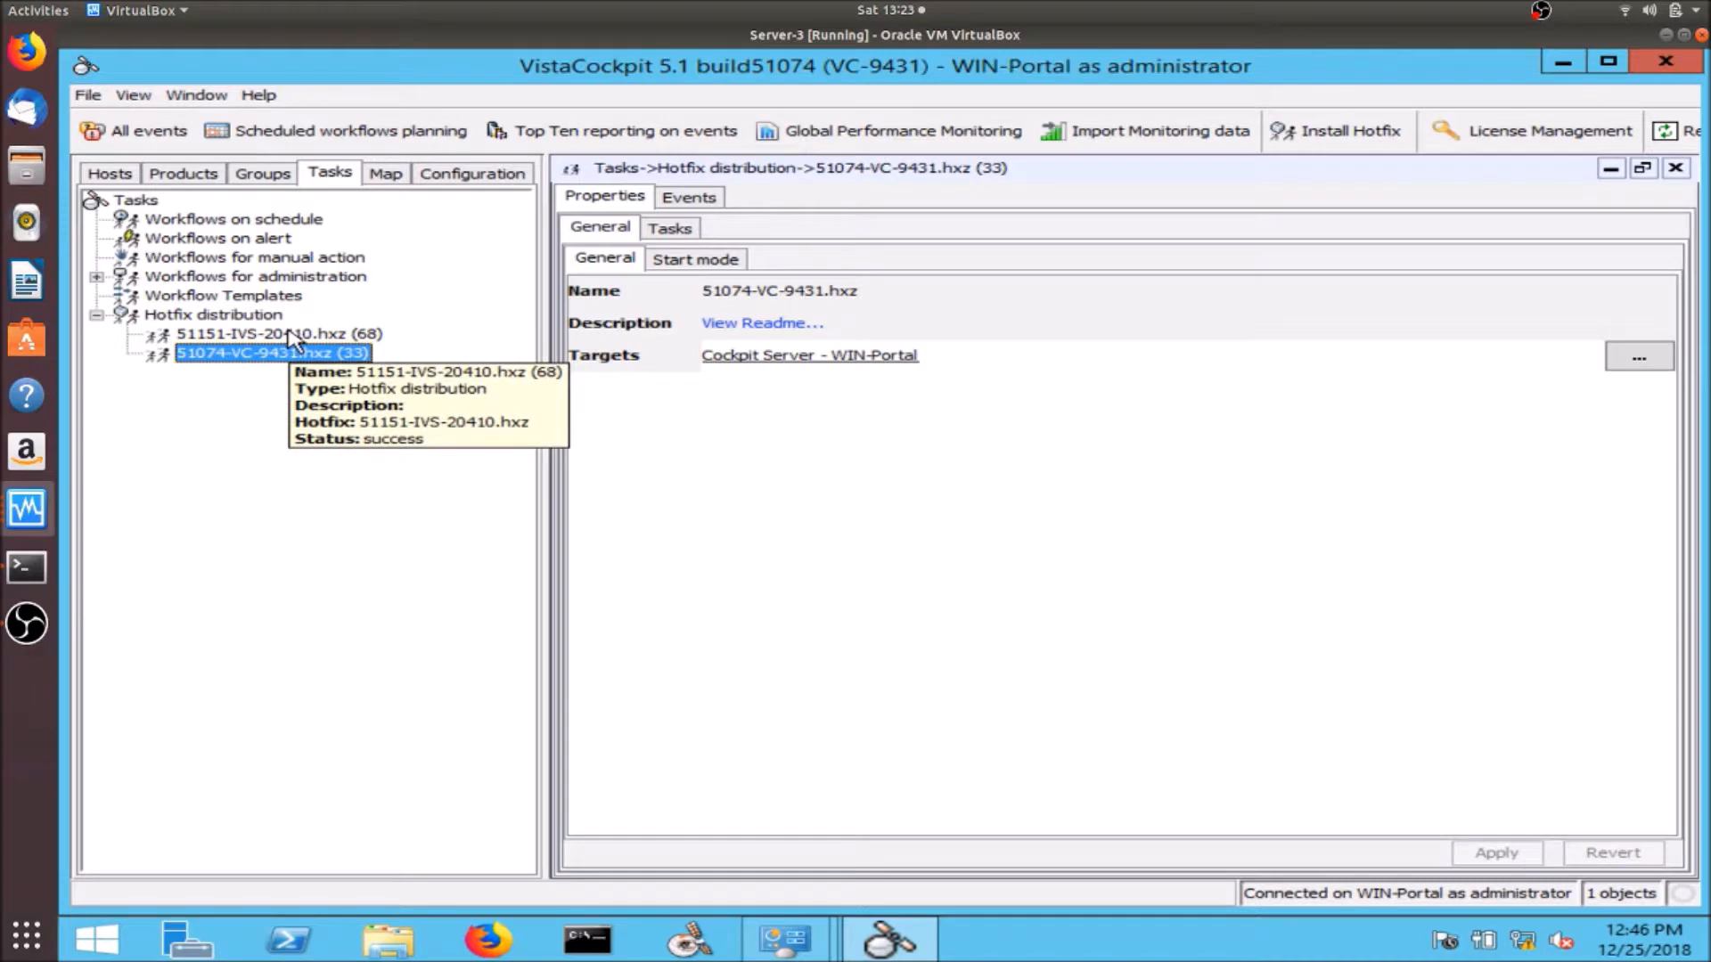
{"action": "left_click", "coordinate": [109, 173]}
{"action": "mouse_move", "coordinate": [161, 254]}
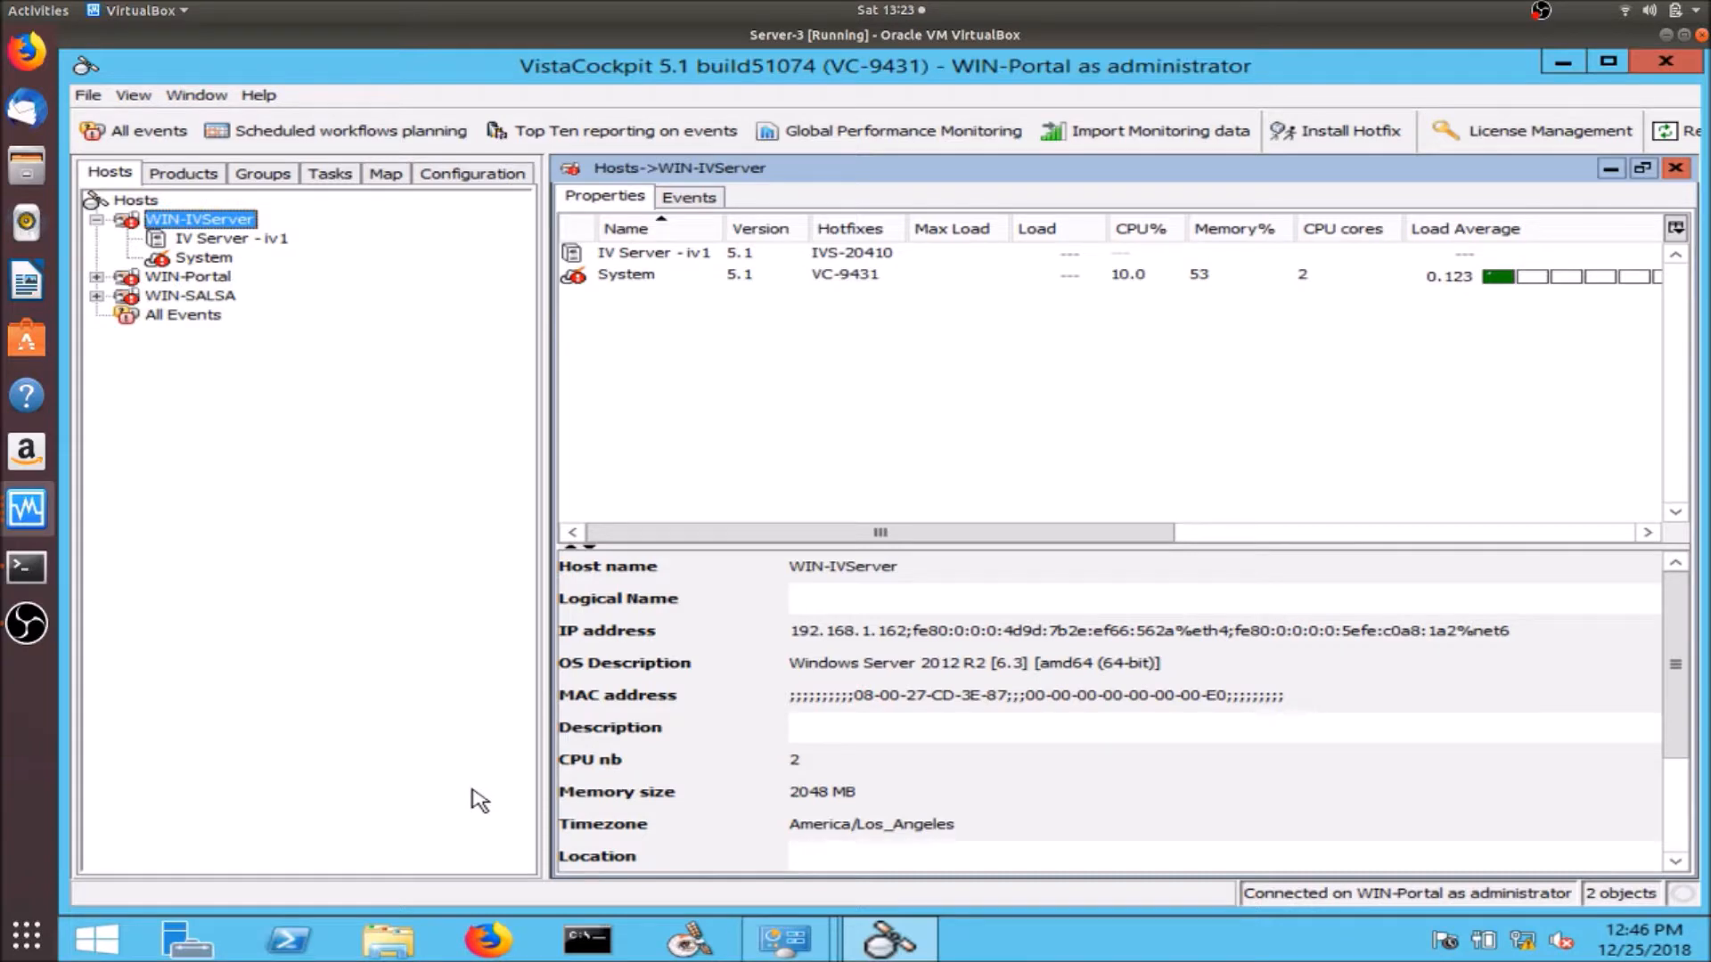
{"action": "left_click", "coordinate": [416, 943]}
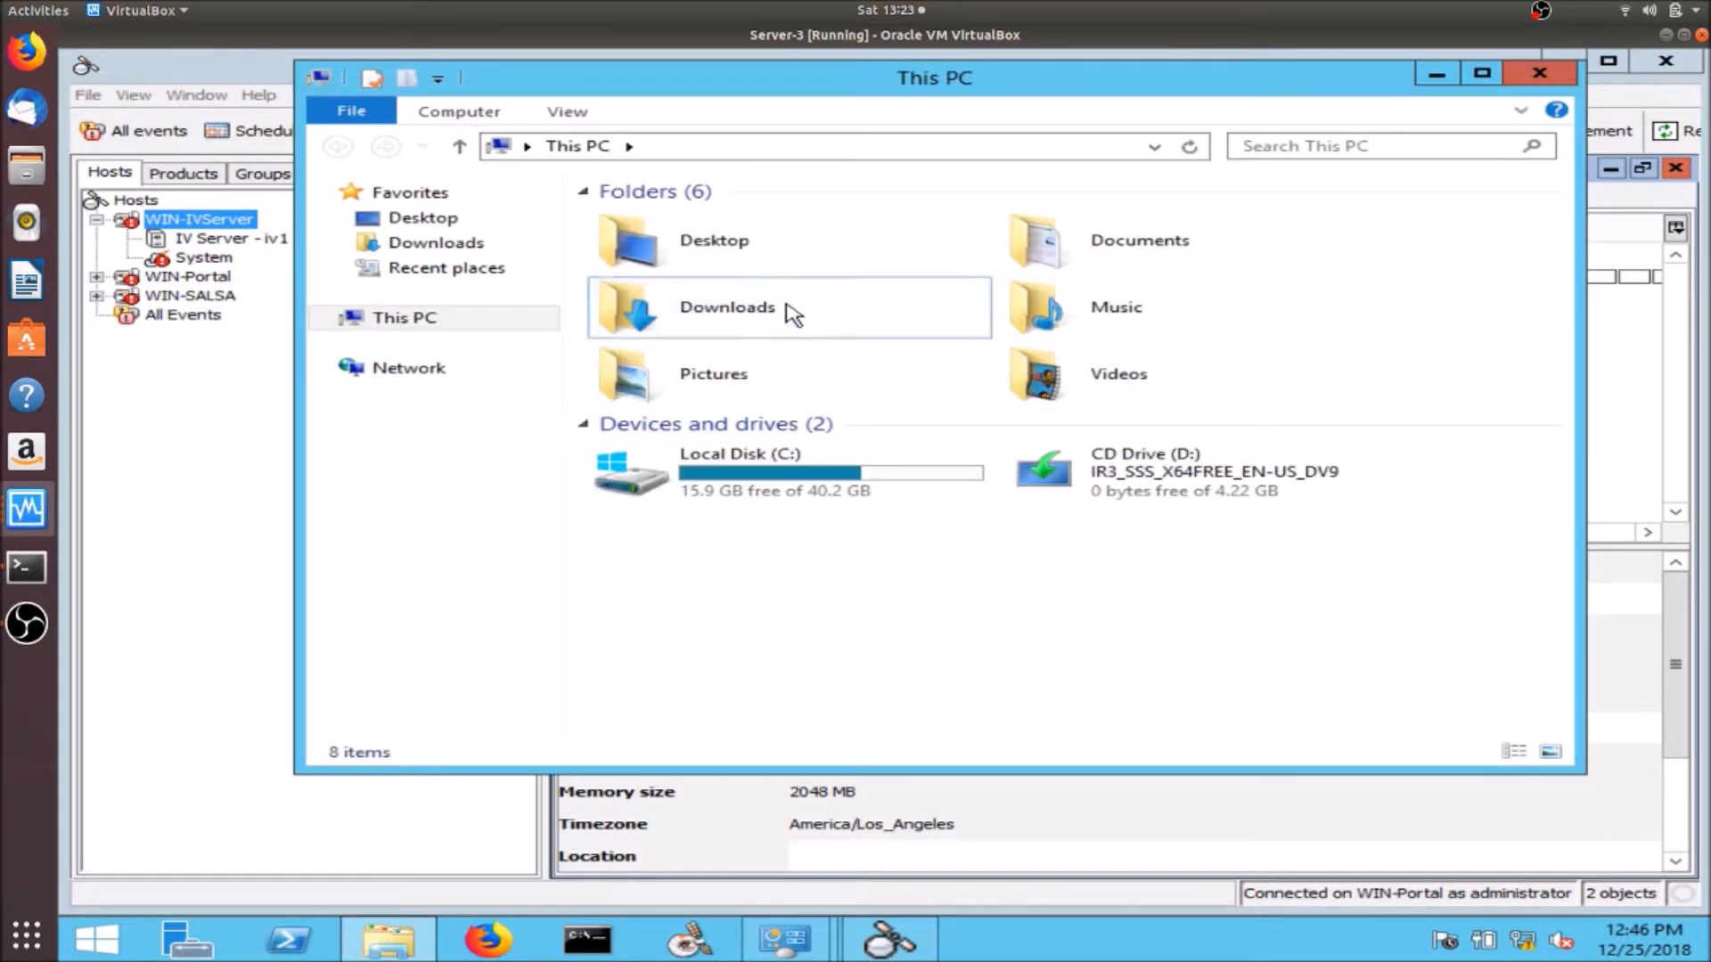
- Open the VistaPortalSE 5.1 build 51029 - windows folder in Downloads
{"action": "double_click", "coordinate": [788, 311]}
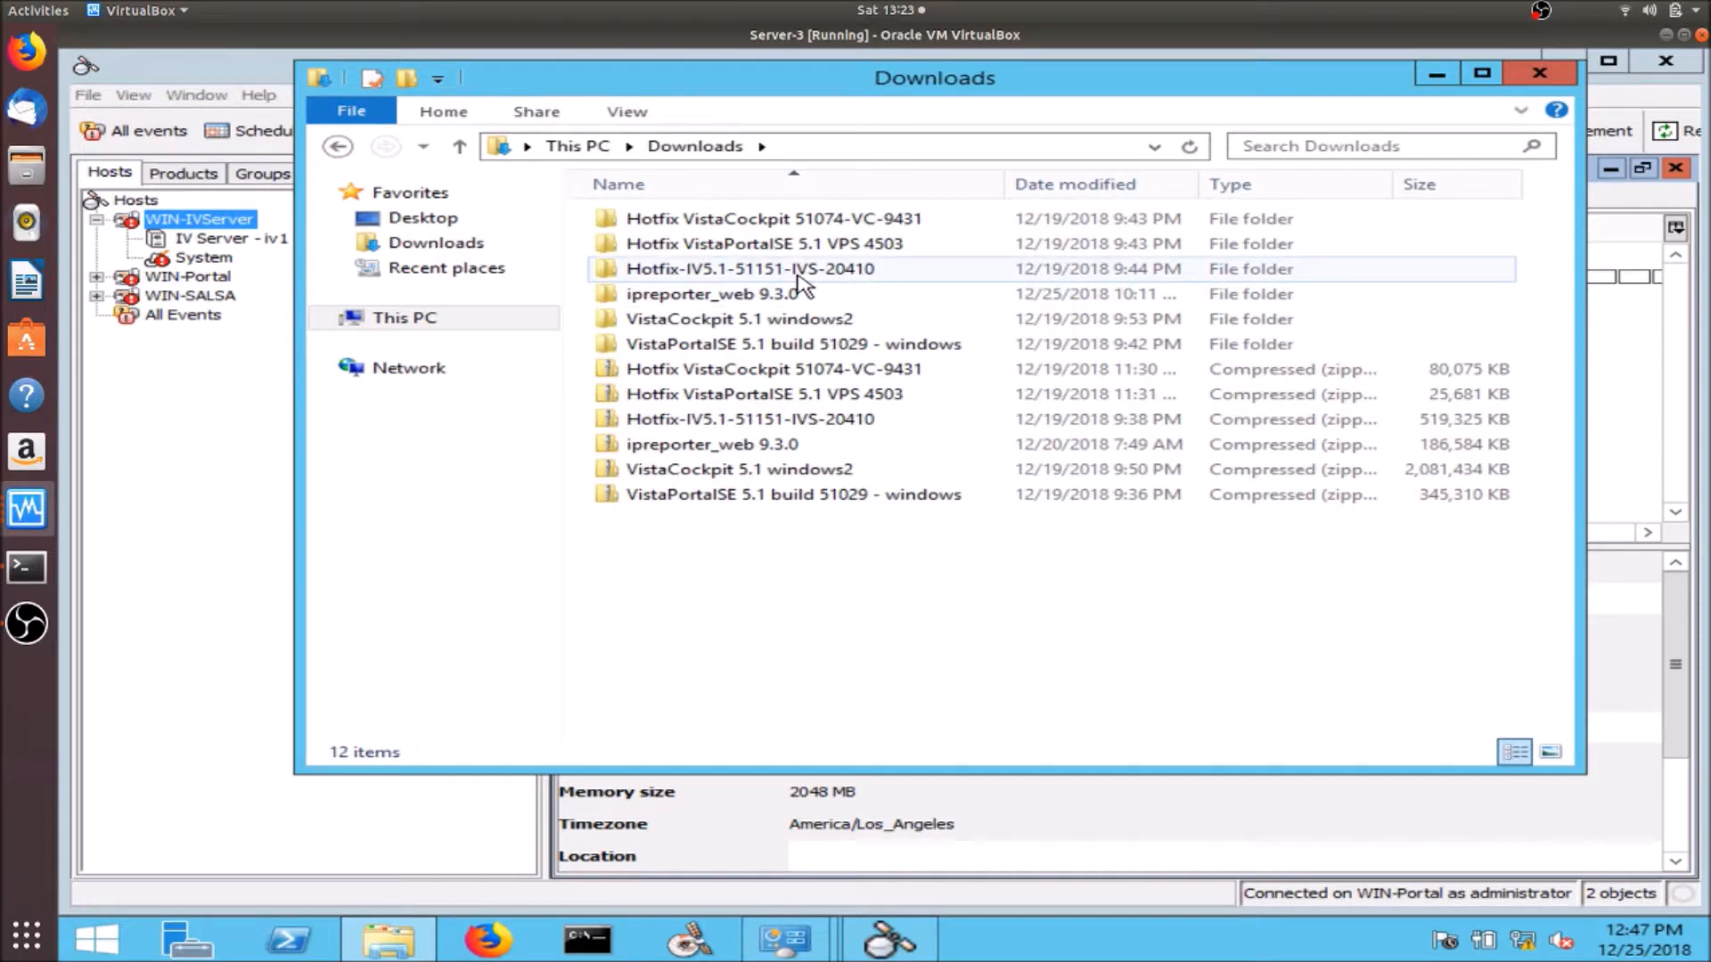
{"action": "double_click", "coordinate": [797, 243]}
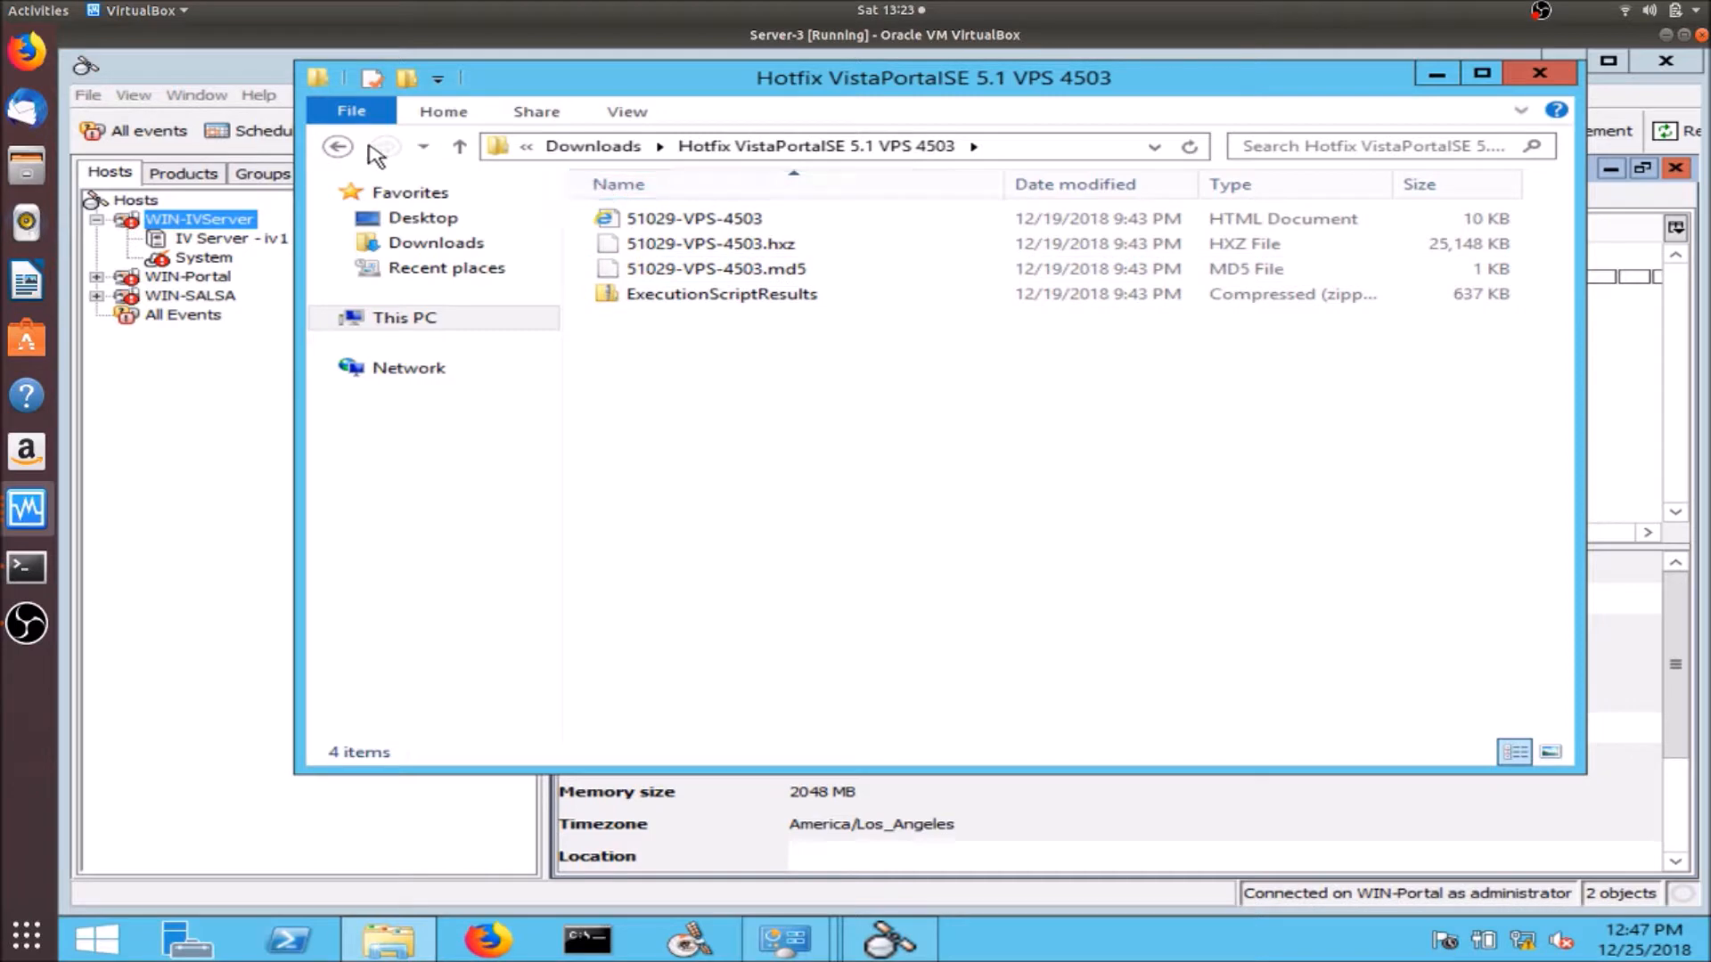
{"action": "left_click", "coordinate": [337, 147]}
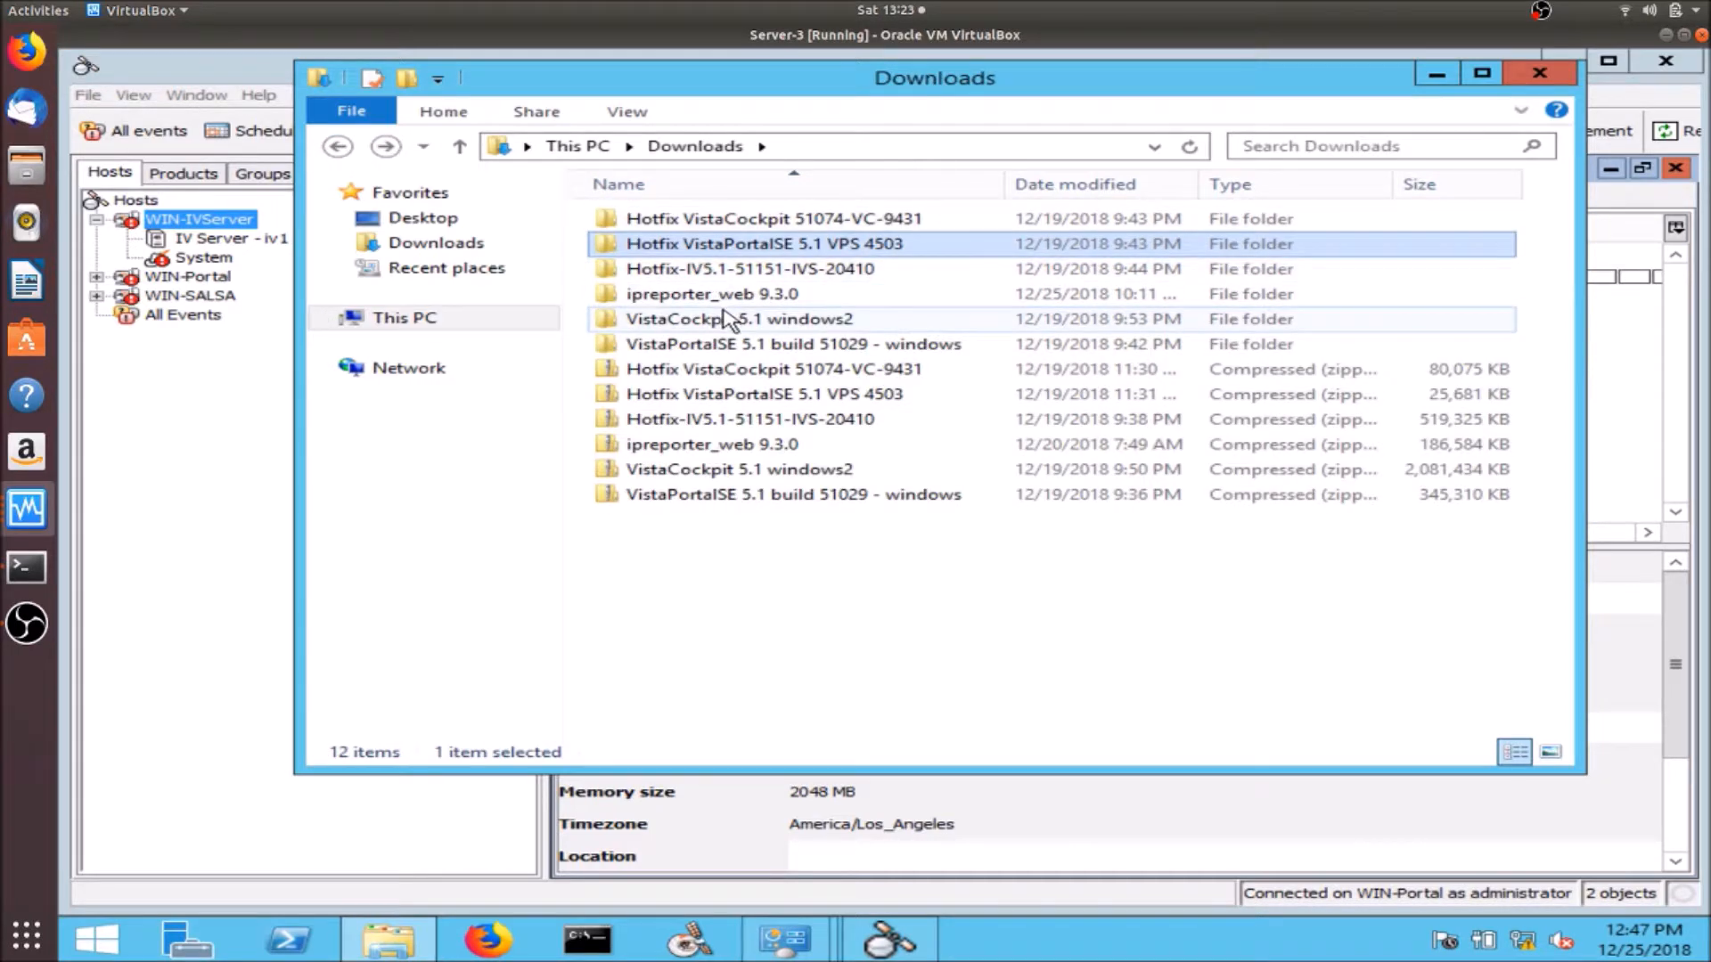
{"action": "mouse_move", "coordinate": [732, 330]}
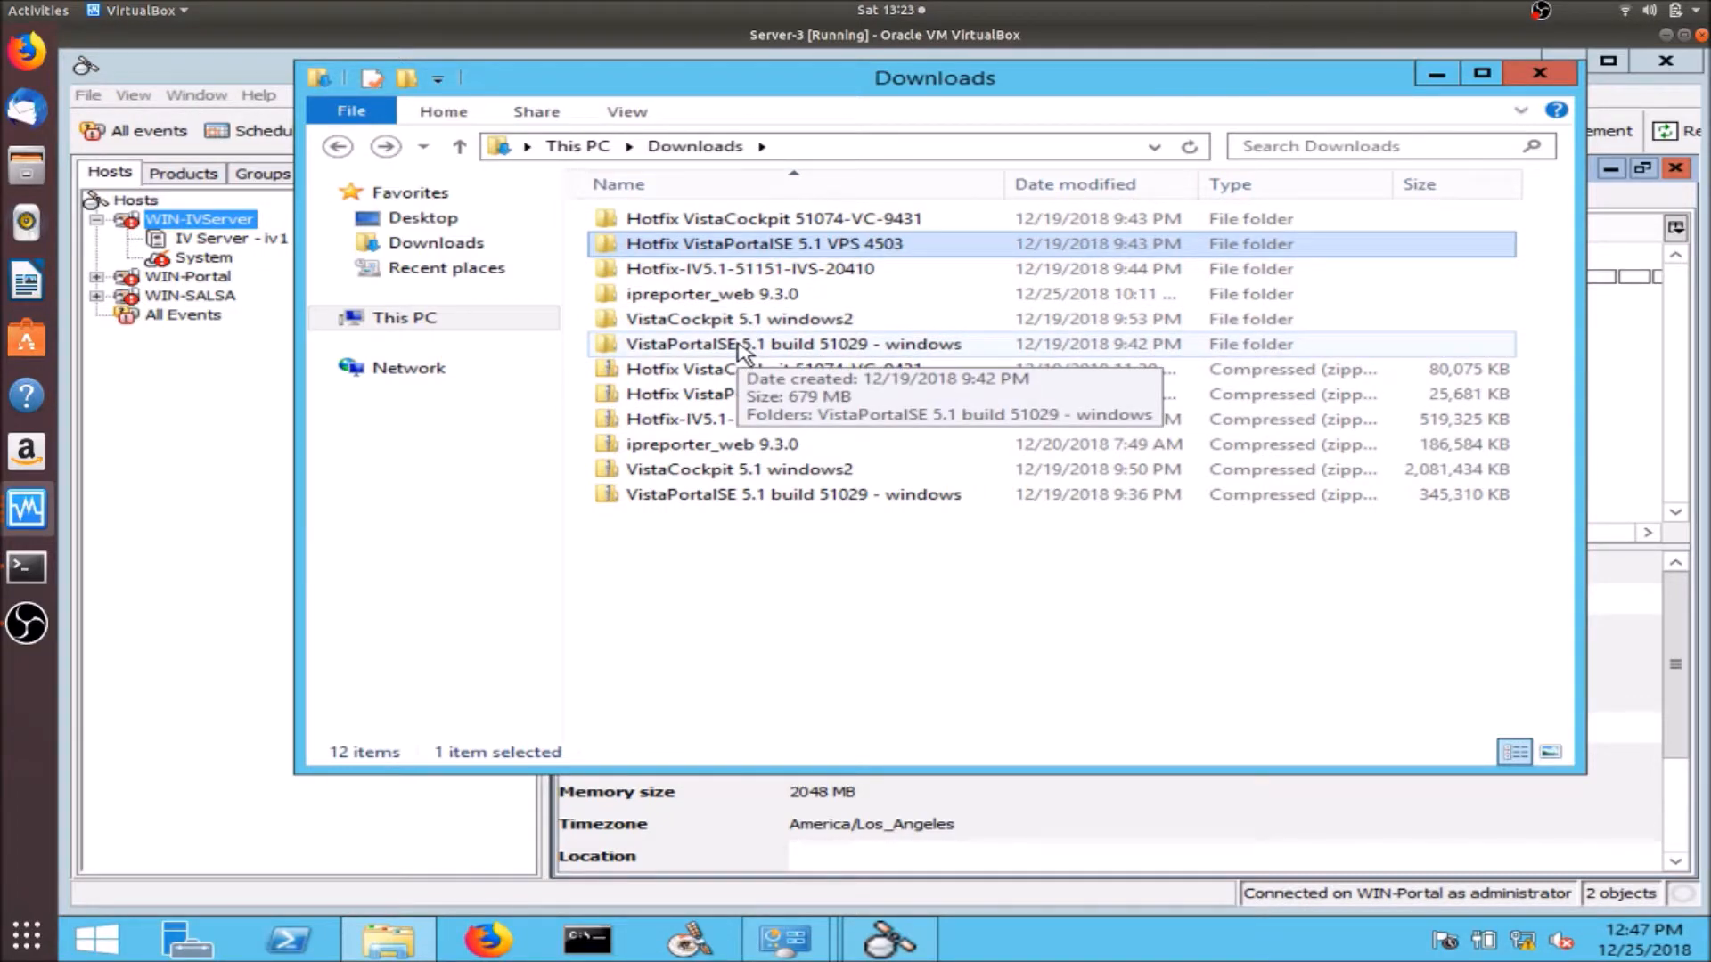
{"action": "double_click", "coordinate": [742, 350]}
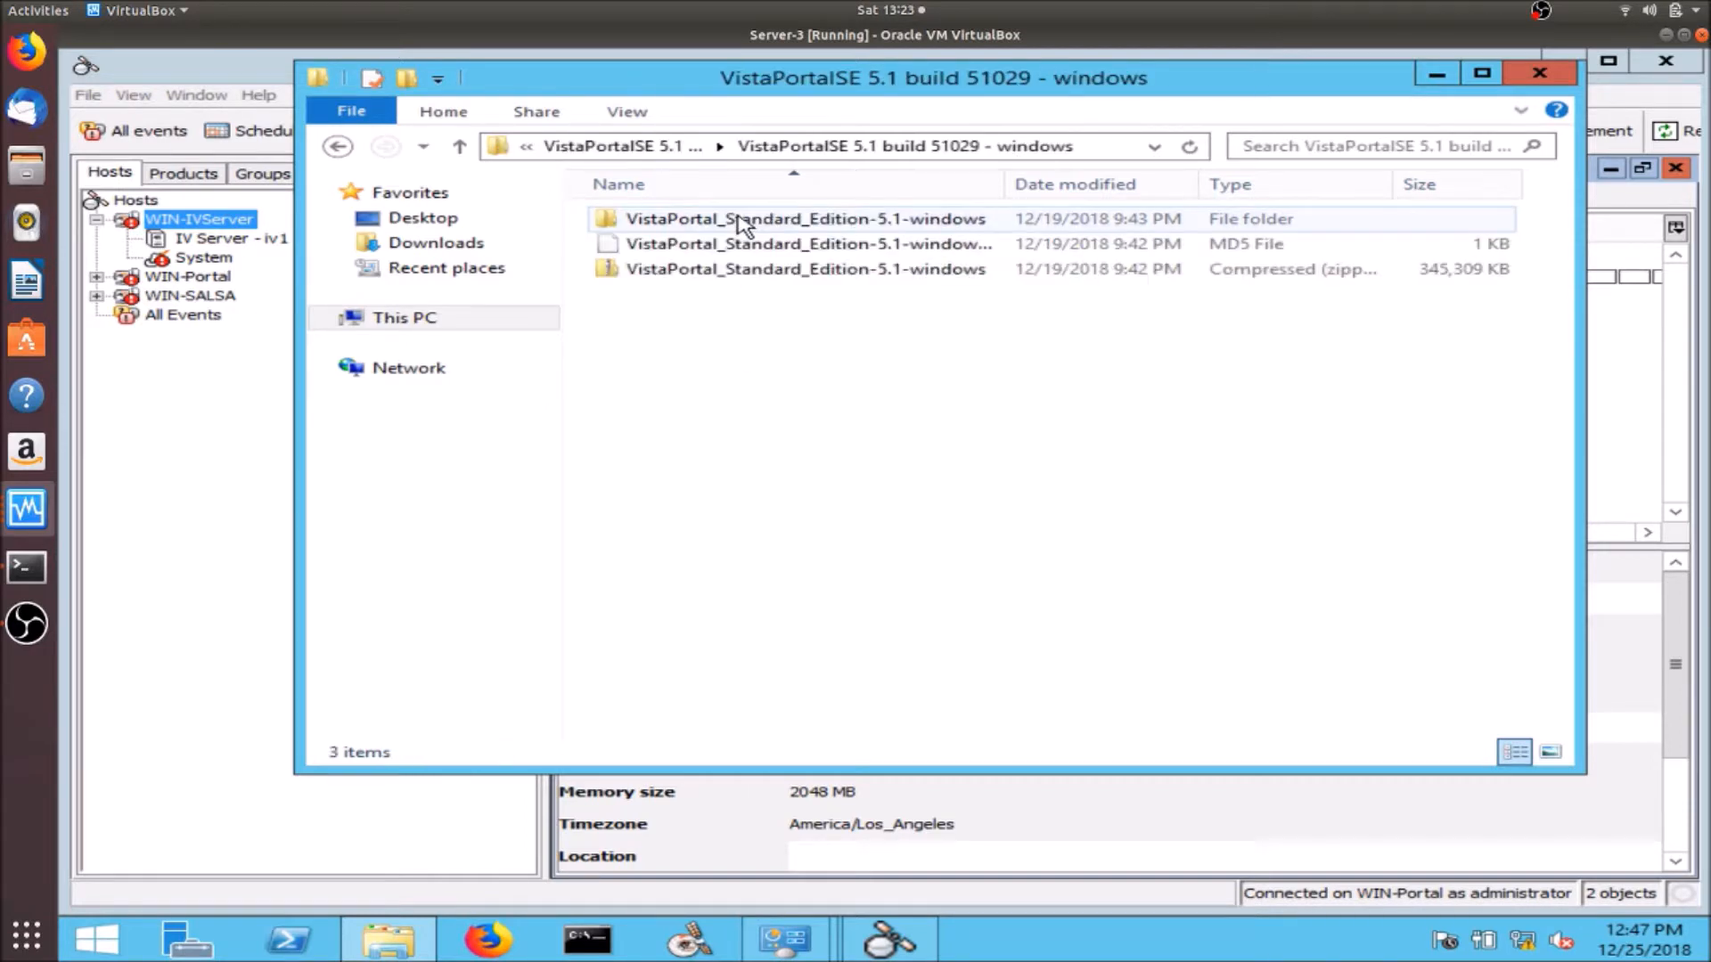
- Run setup from VistaPortal_Standard_Edition-5.1-windows\Disk1\InstData\Windows\VM, confirming the security prompt
{"action": "left_click", "coordinate": [736, 227]}
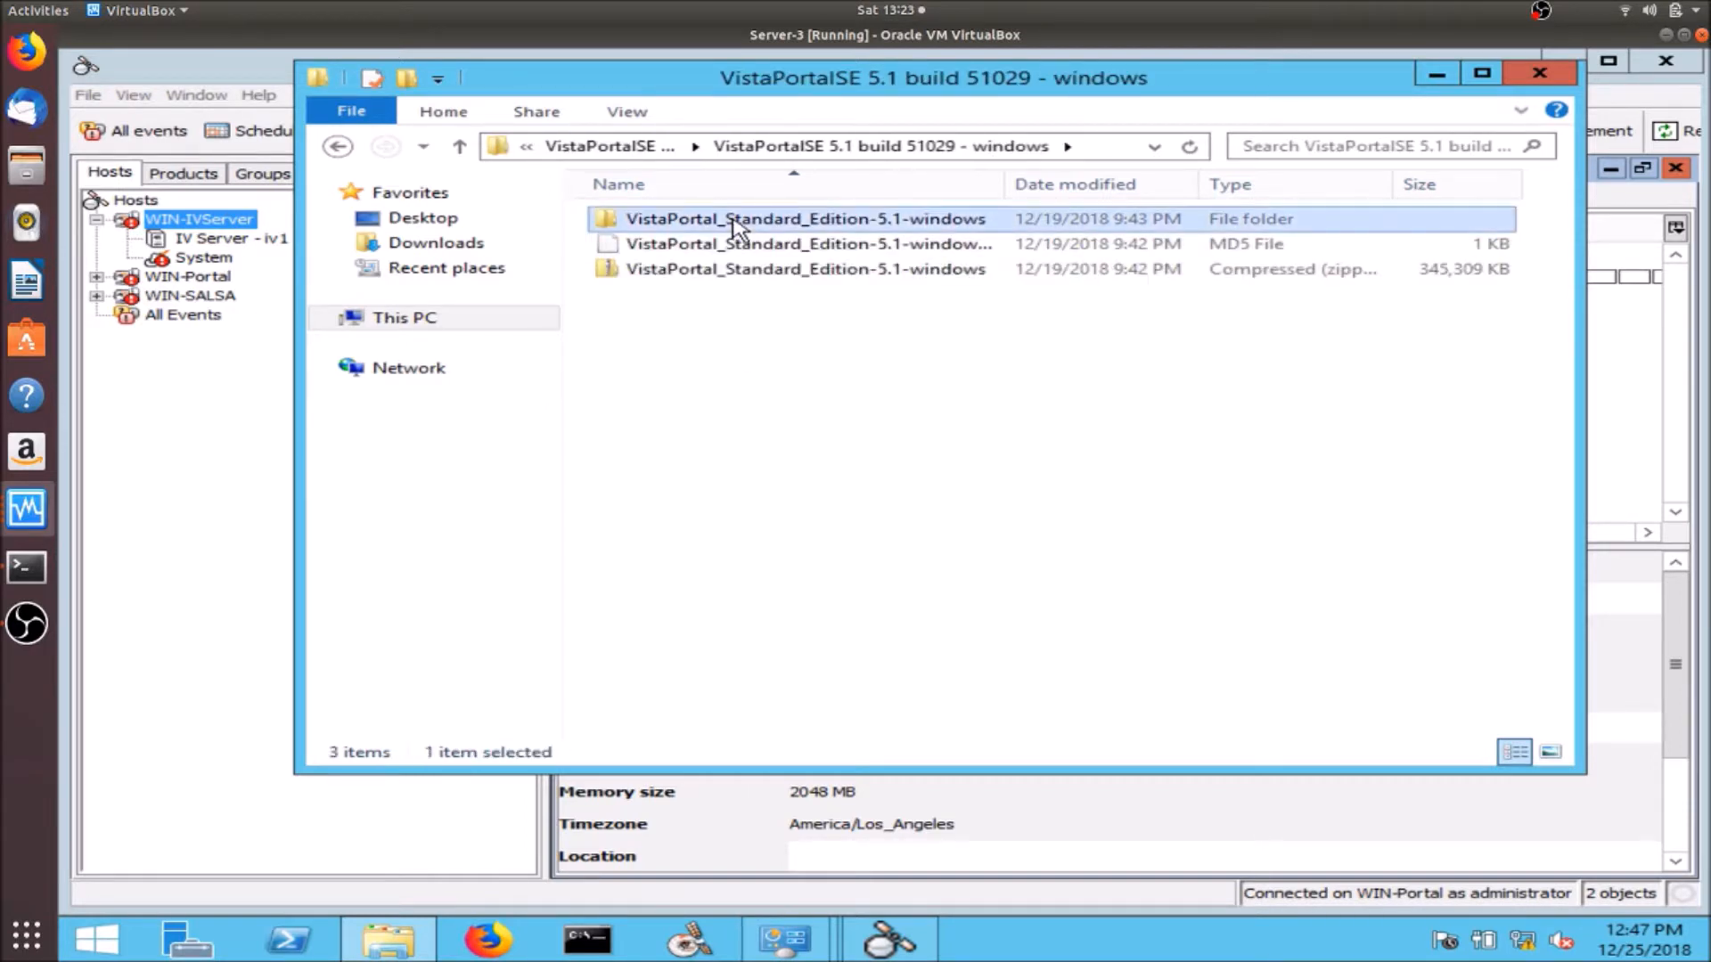
{"action": "double_click", "coordinate": [736, 227]}
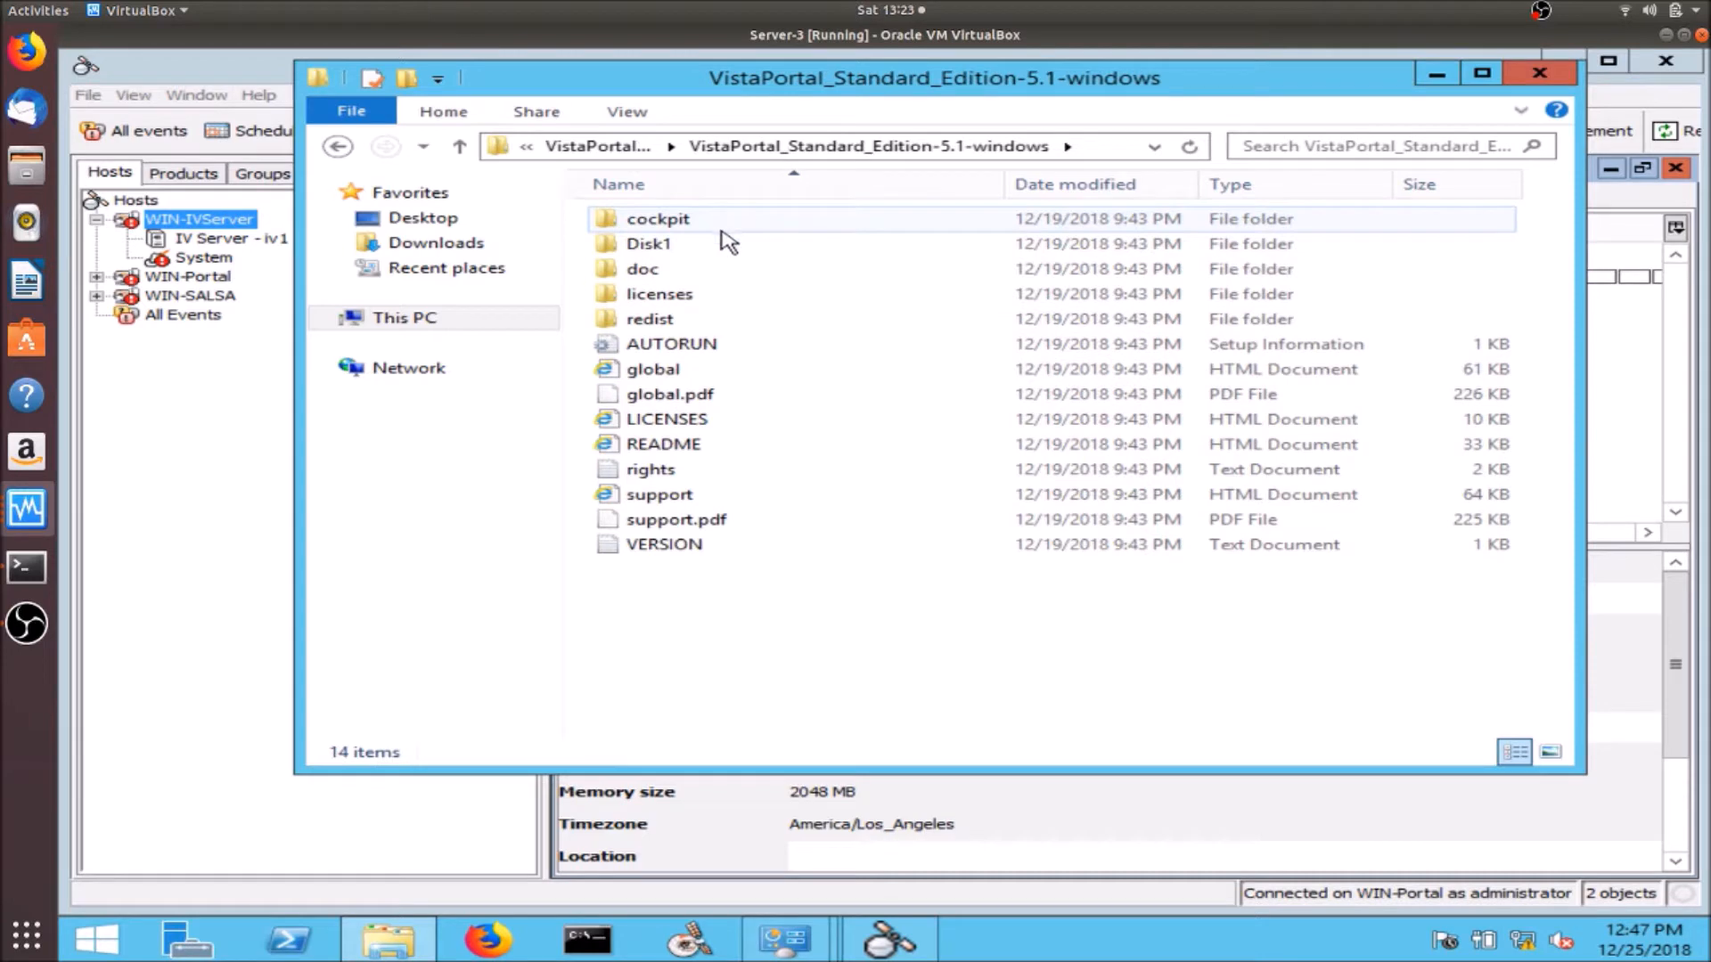
{"action": "double_click", "coordinate": [717, 246]}
{"action": "double_click", "coordinate": [670, 224]}
{"action": "double_click", "coordinate": [670, 225]}
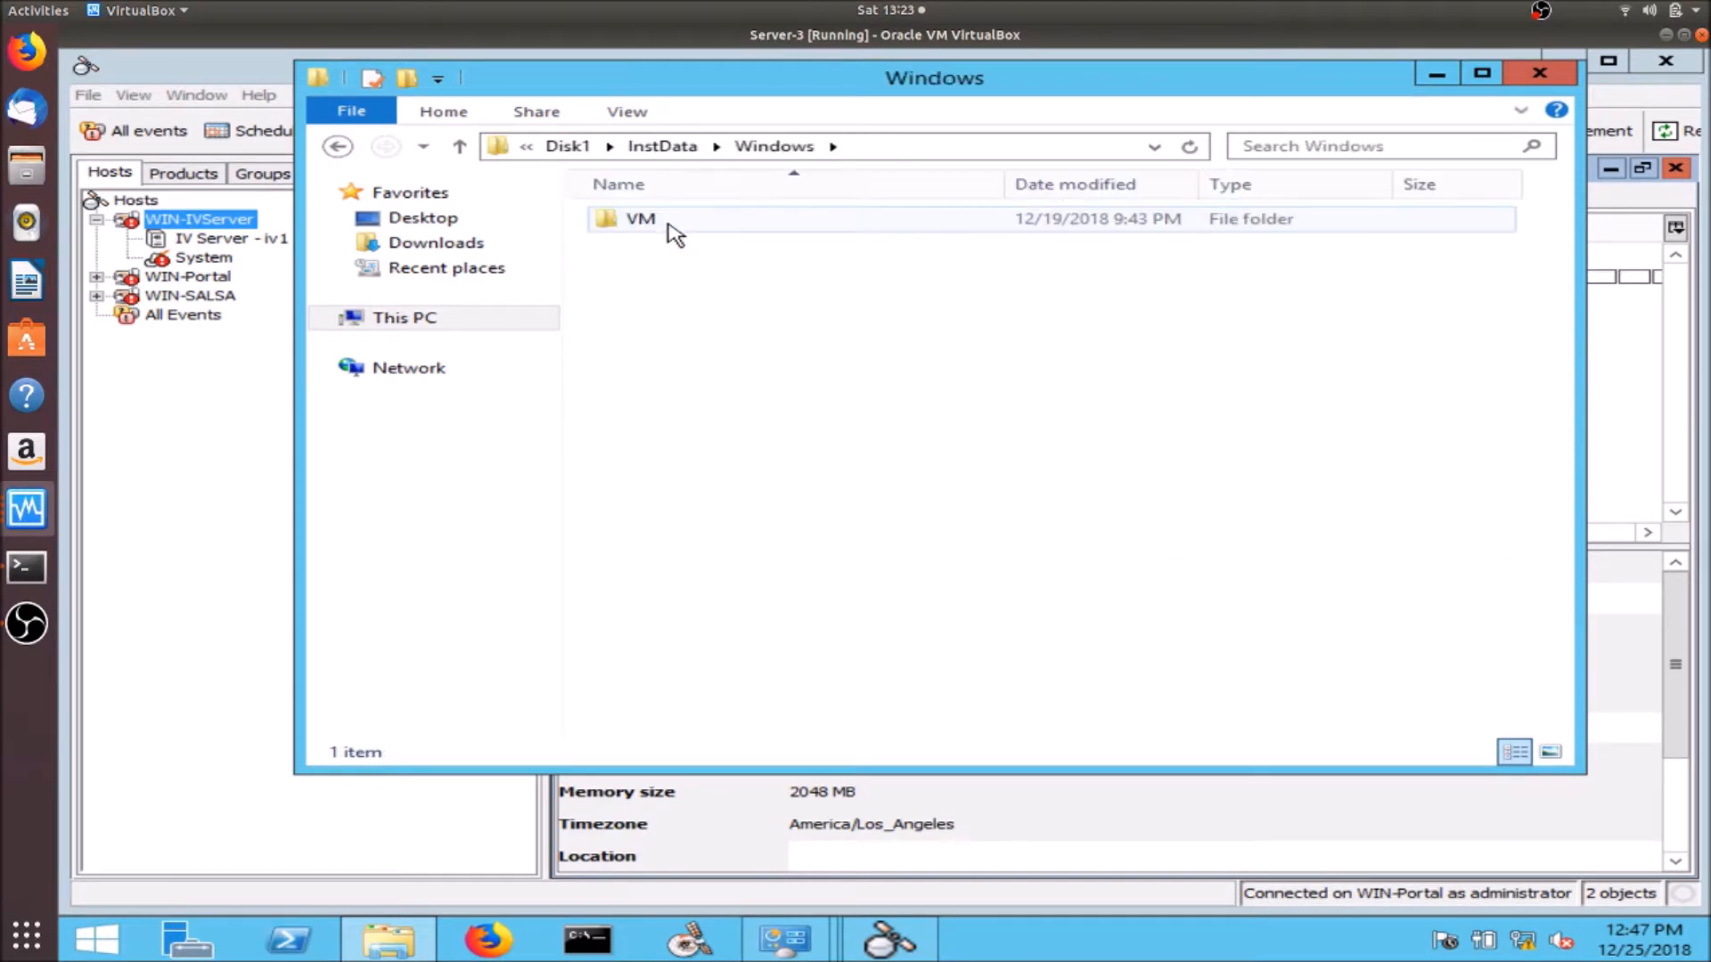
{"action": "double_click", "coordinate": [672, 224]}
{"action": "left_click", "coordinate": [665, 243]}
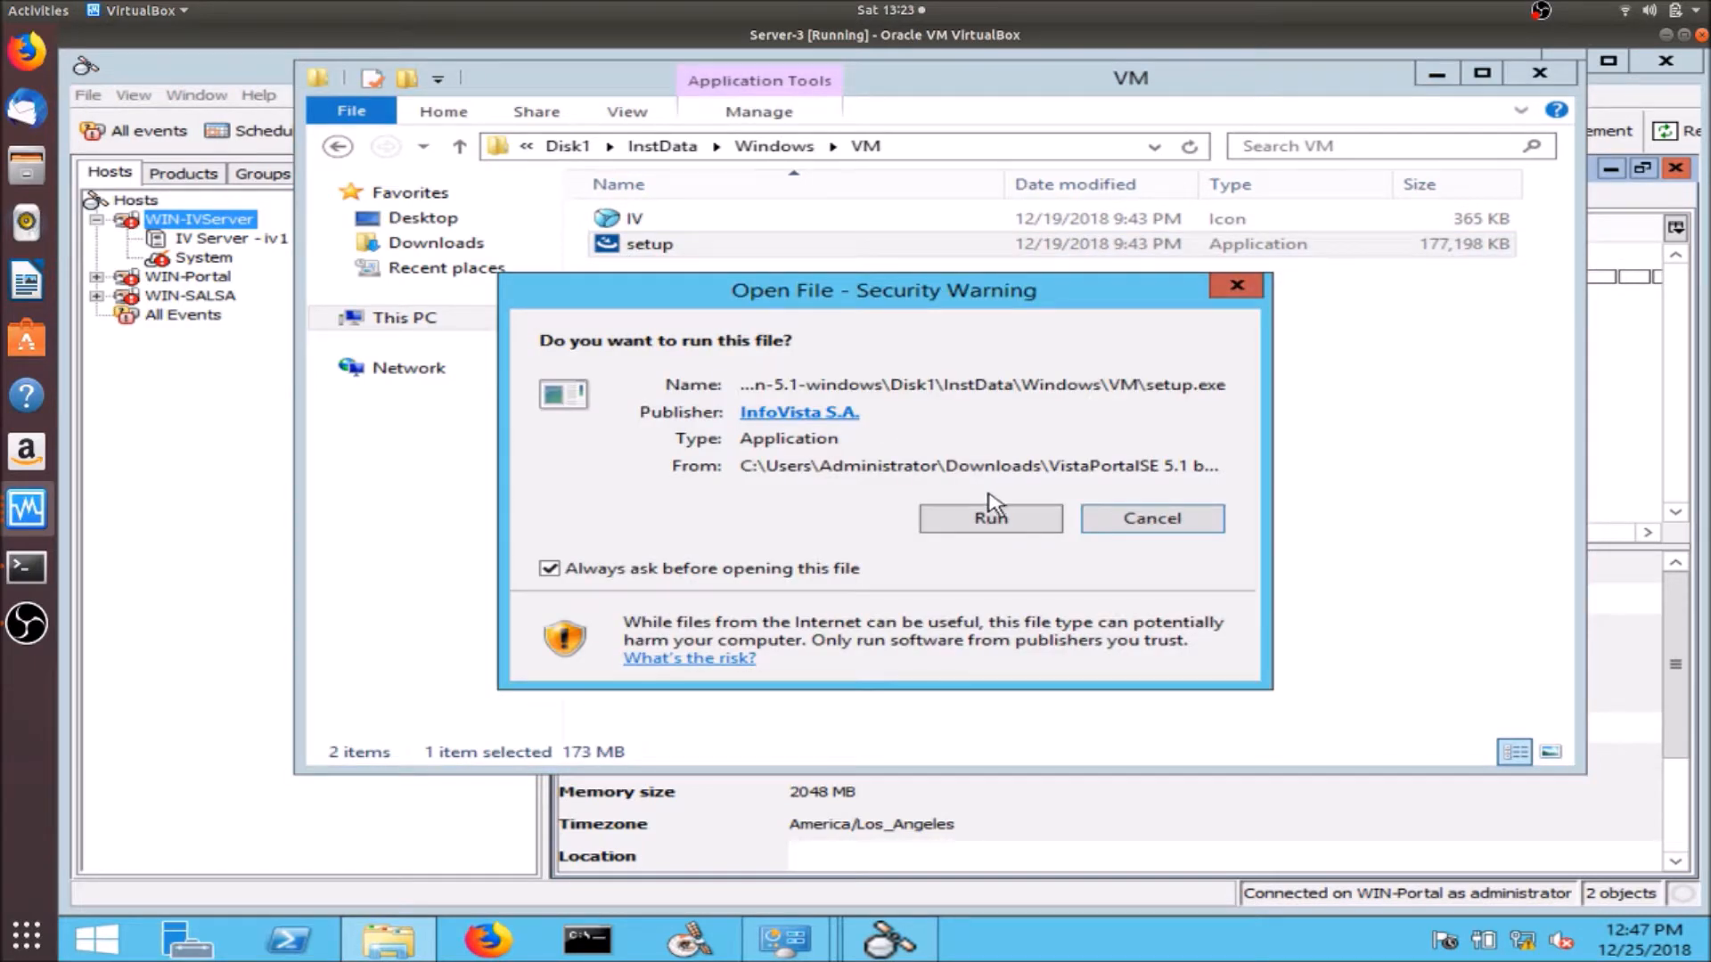
{"action": "left_click", "coordinate": [989, 522]}
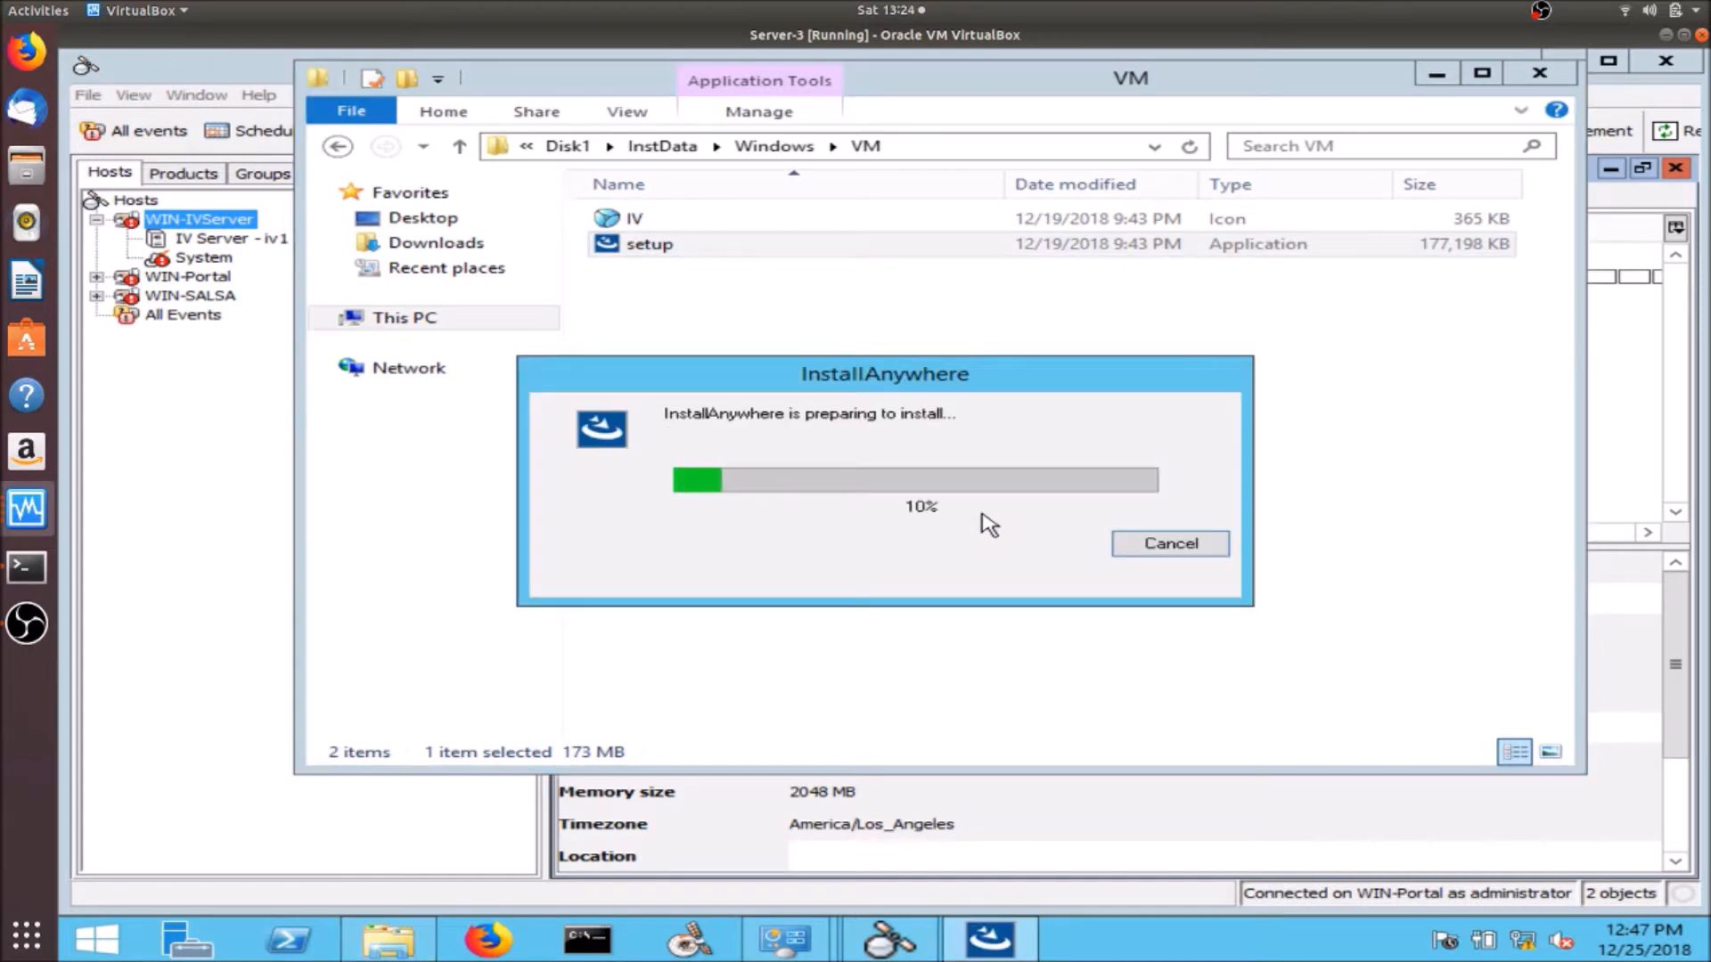
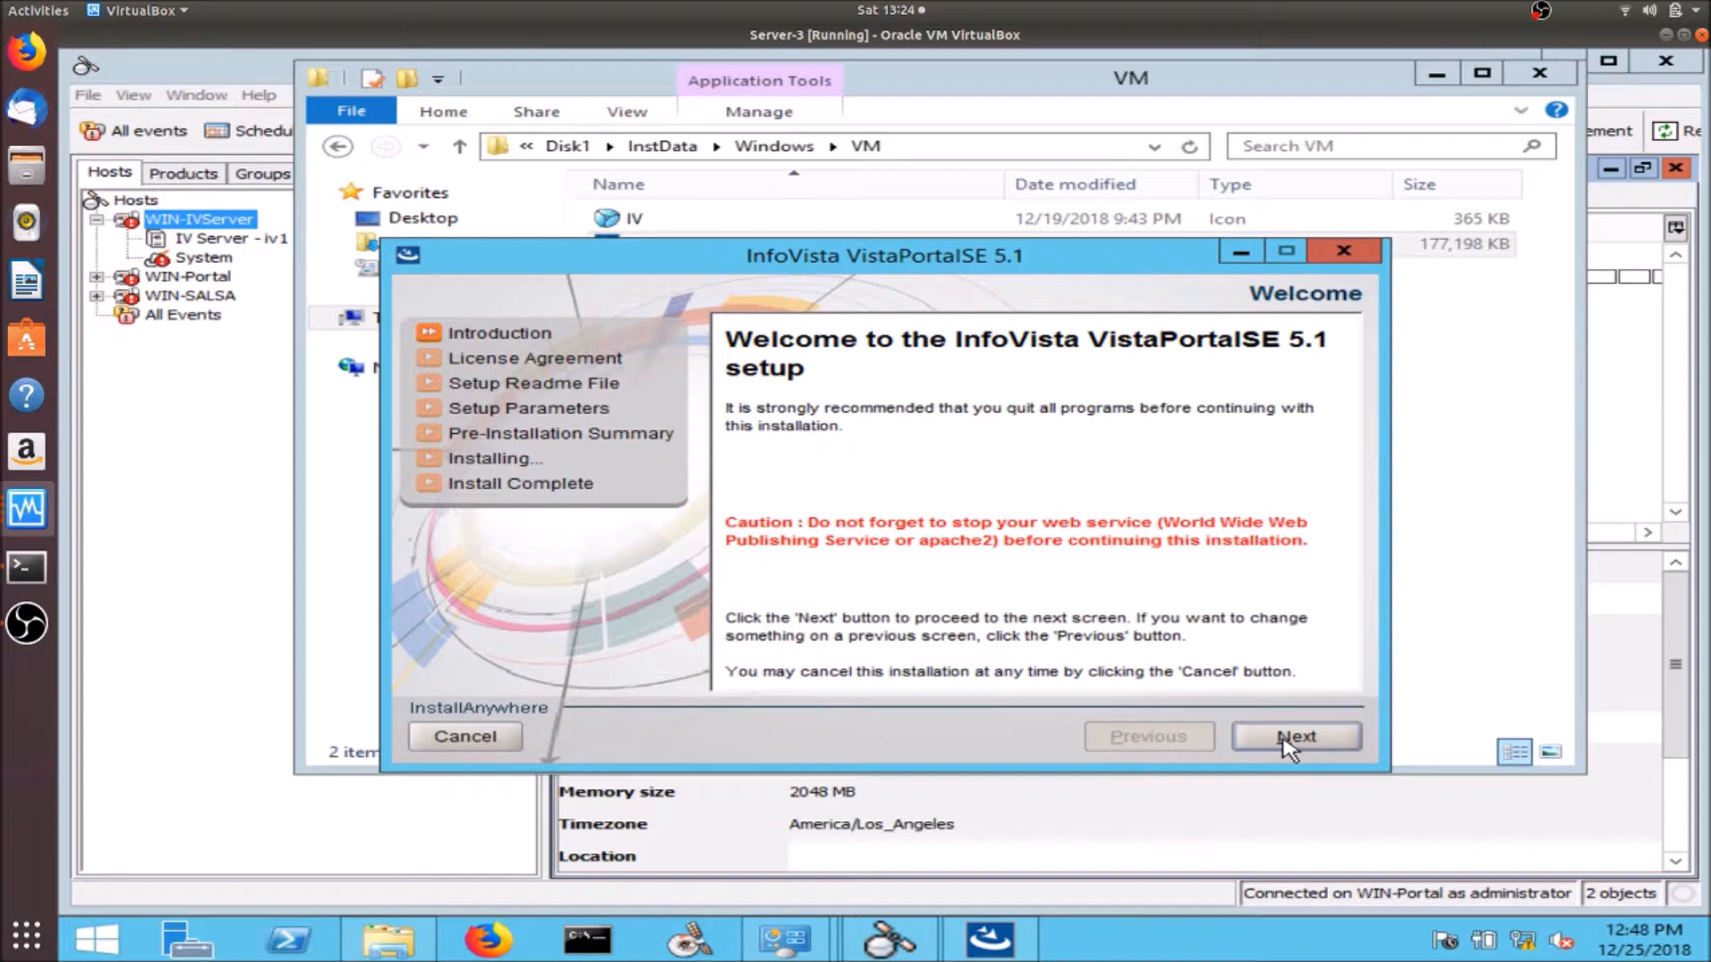
- Install VistaPortalSE 5.1 to C:\Program Files\InfoVista\PortalSE with site name PortalSE and 1018 MB memory
{"action": "left_click", "coordinate": [1285, 738]}
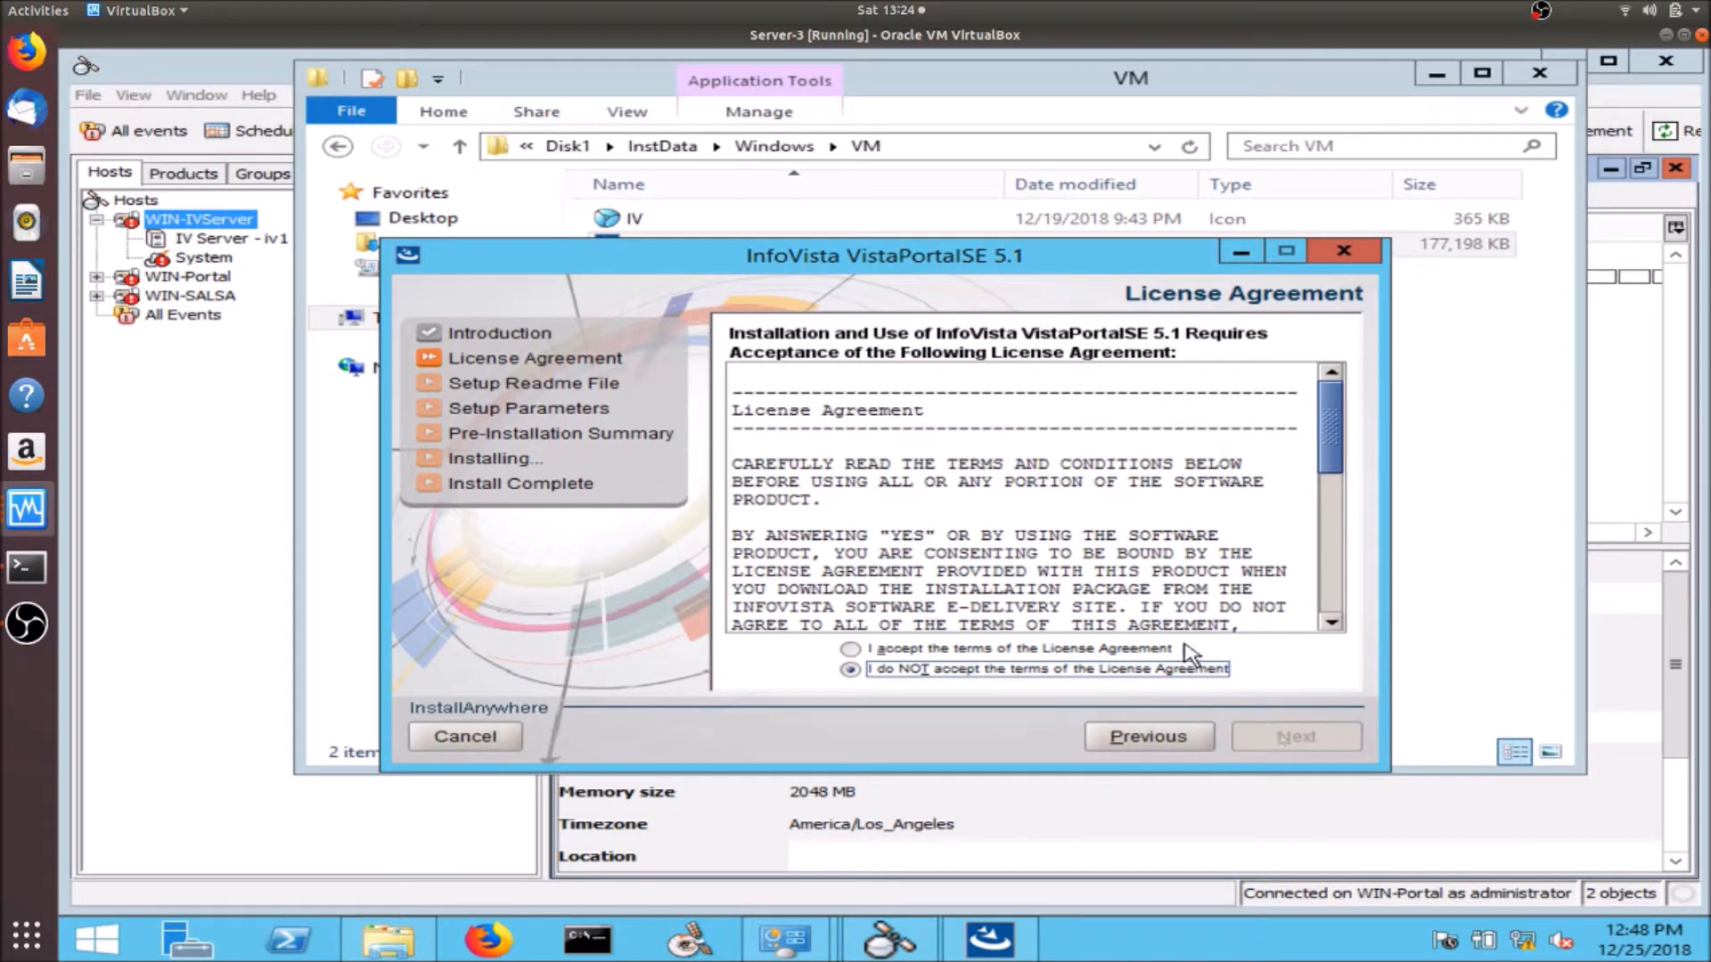
{"action": "left_click", "coordinate": [1151, 650]}
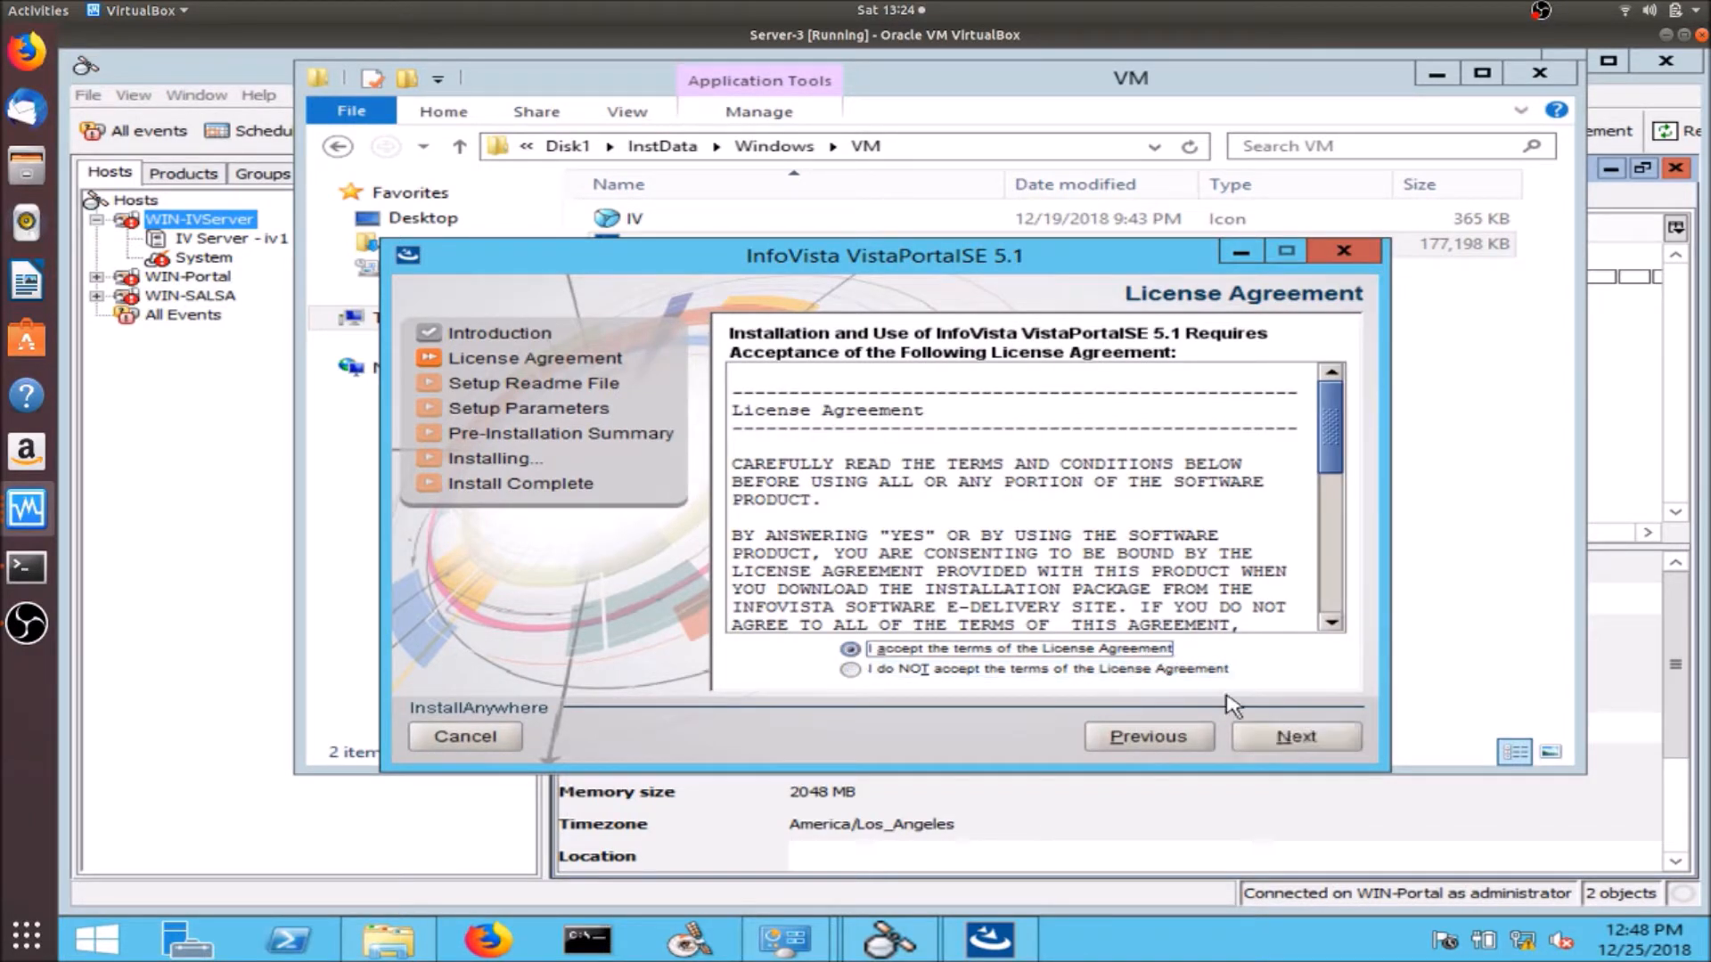
{"action": "left_click", "coordinate": [1283, 737]}
{"action": "left_click", "coordinate": [1274, 737]}
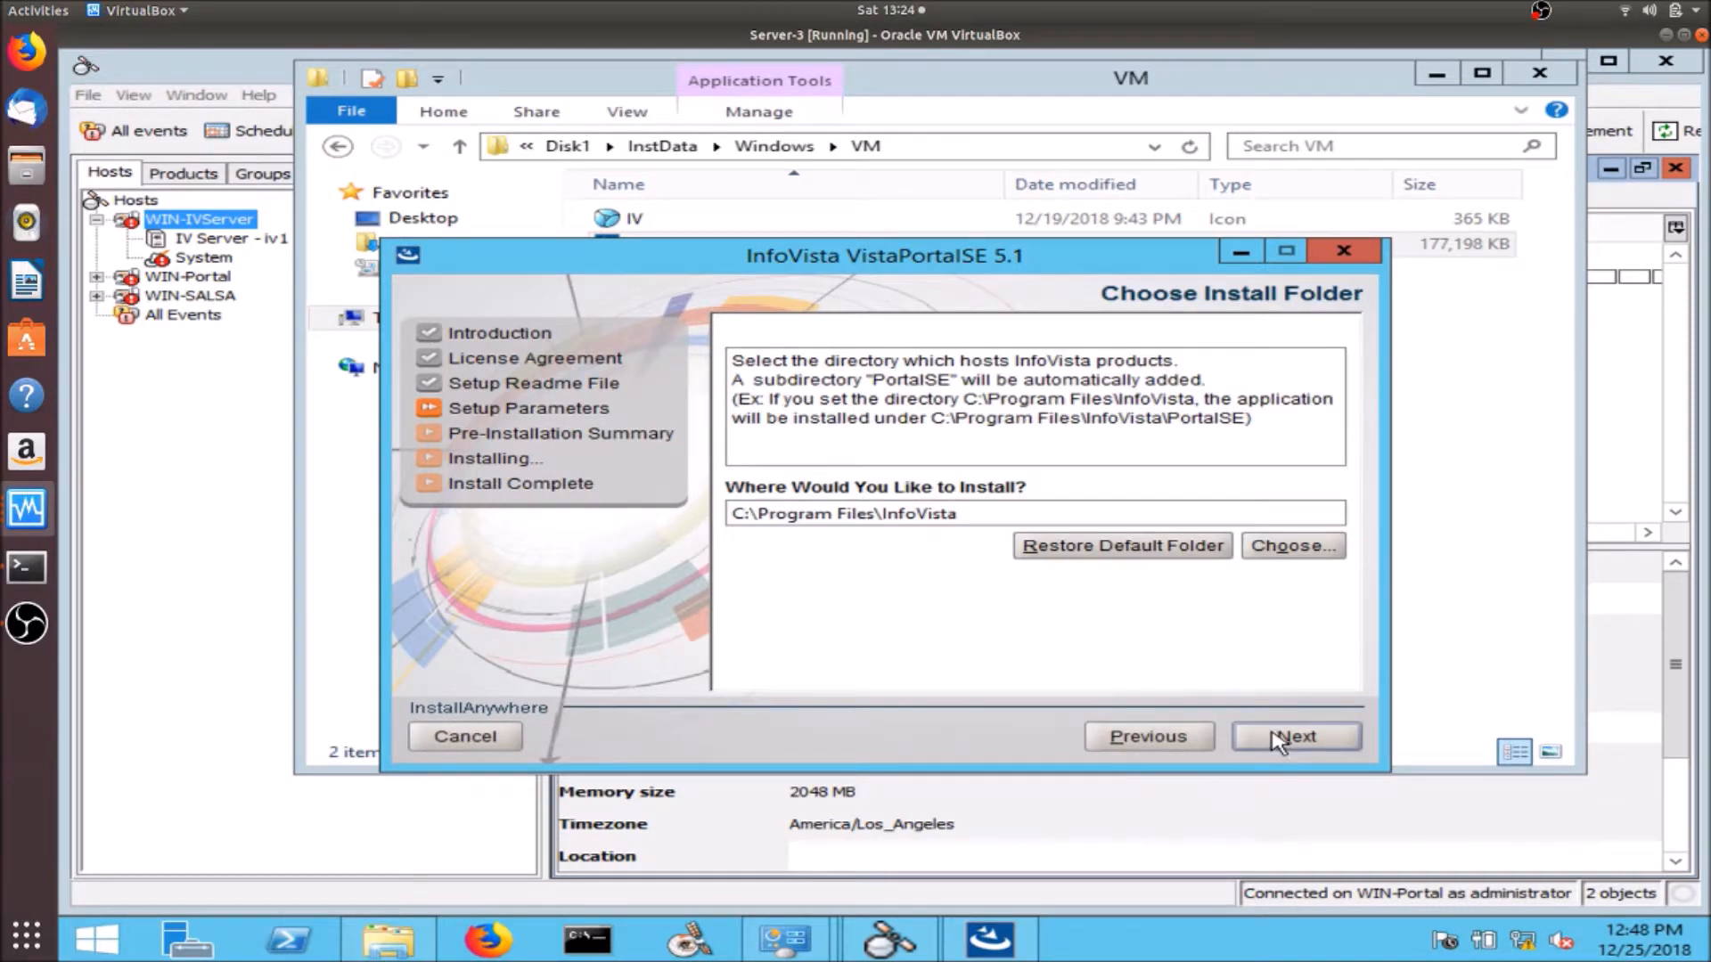
{"action": "left_click", "coordinate": [1279, 740]}
{"action": "left_click", "coordinate": [1280, 740]}
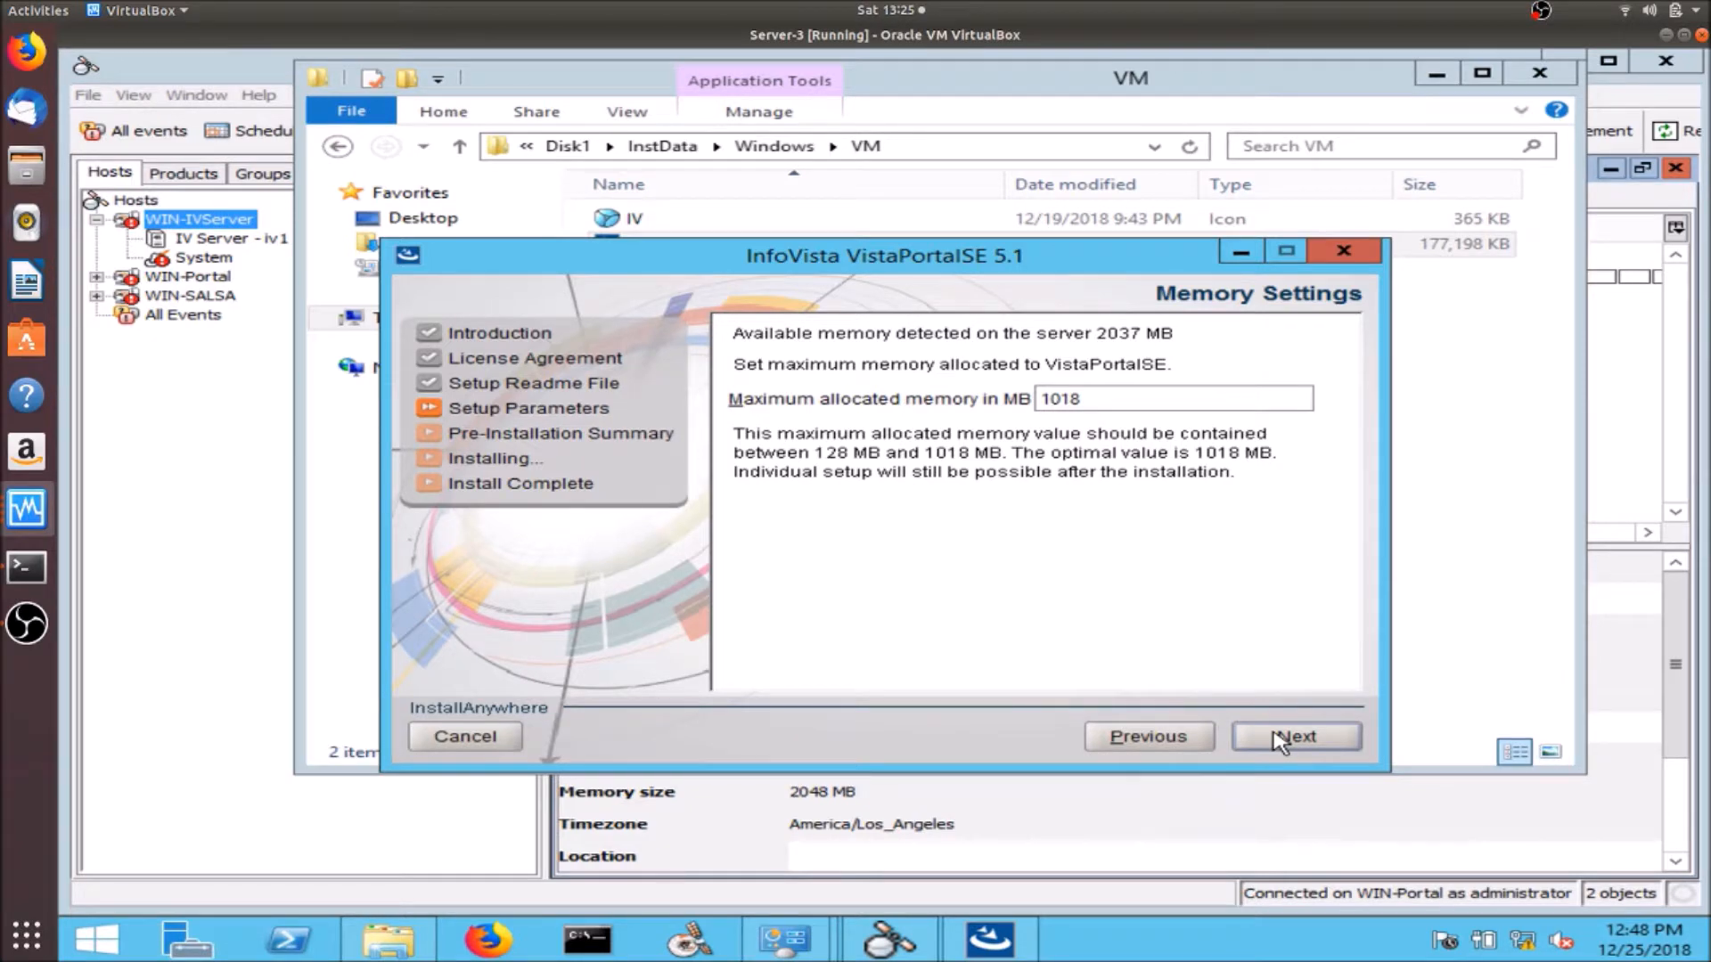
{"action": "left_click", "coordinate": [1280, 739]}
{"action": "left_click", "coordinate": [1280, 740]}
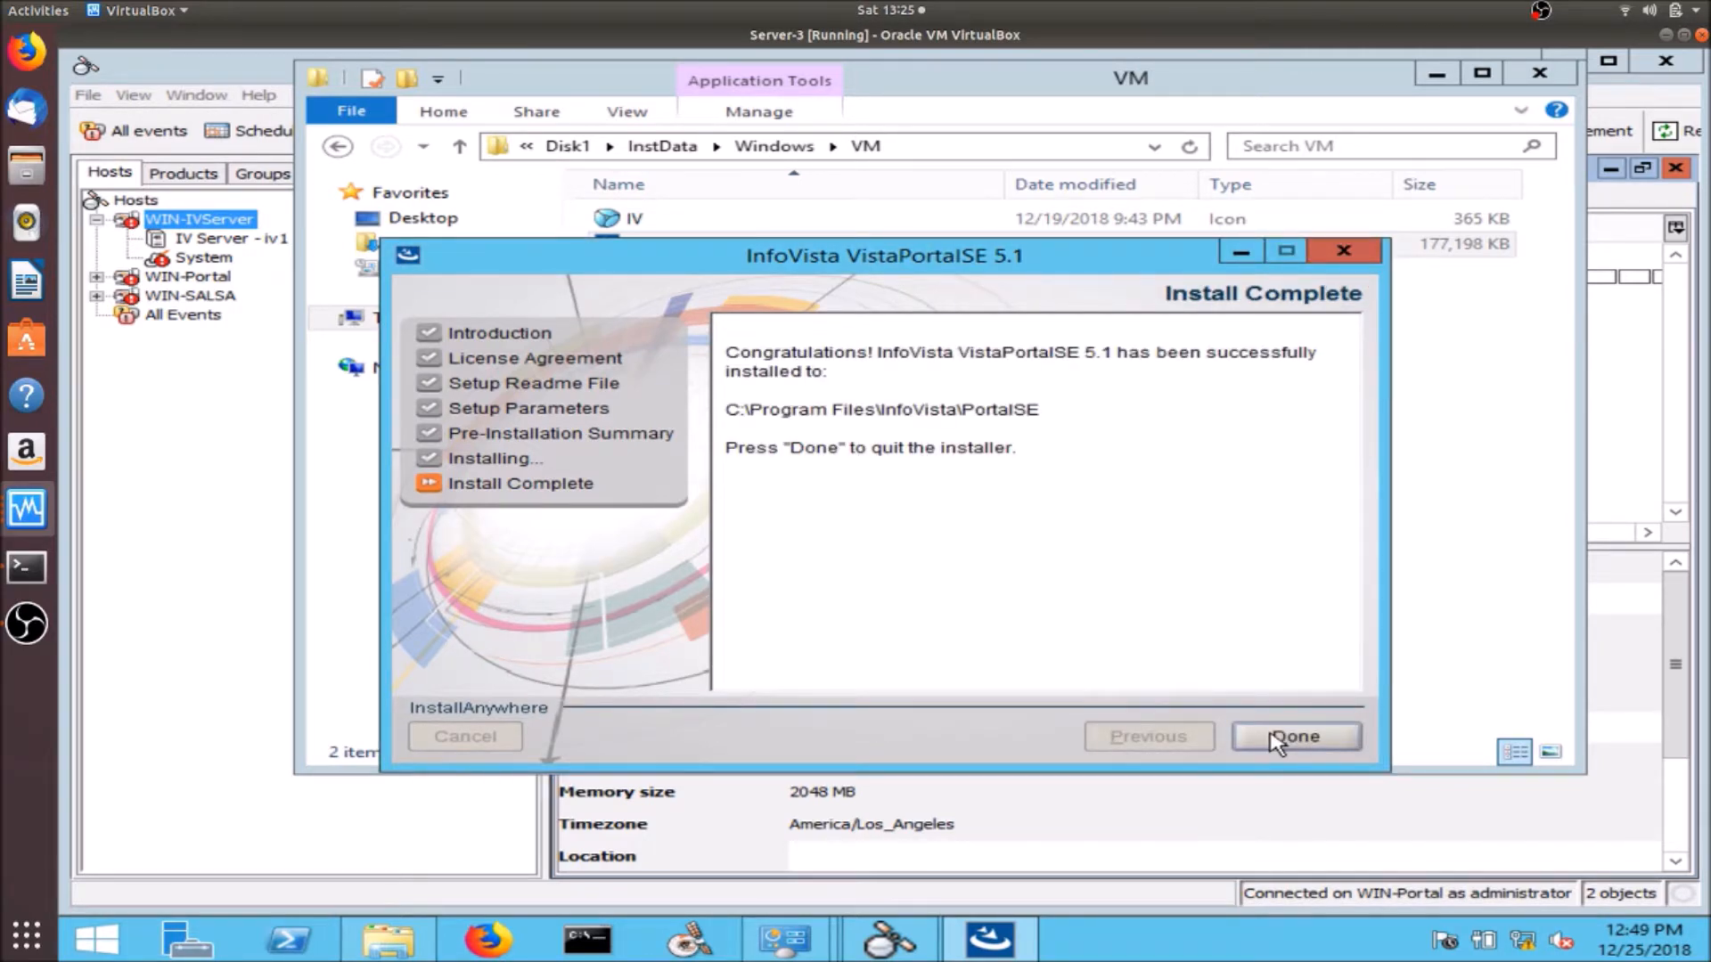
{"action": "left_click", "coordinate": [1277, 739]}
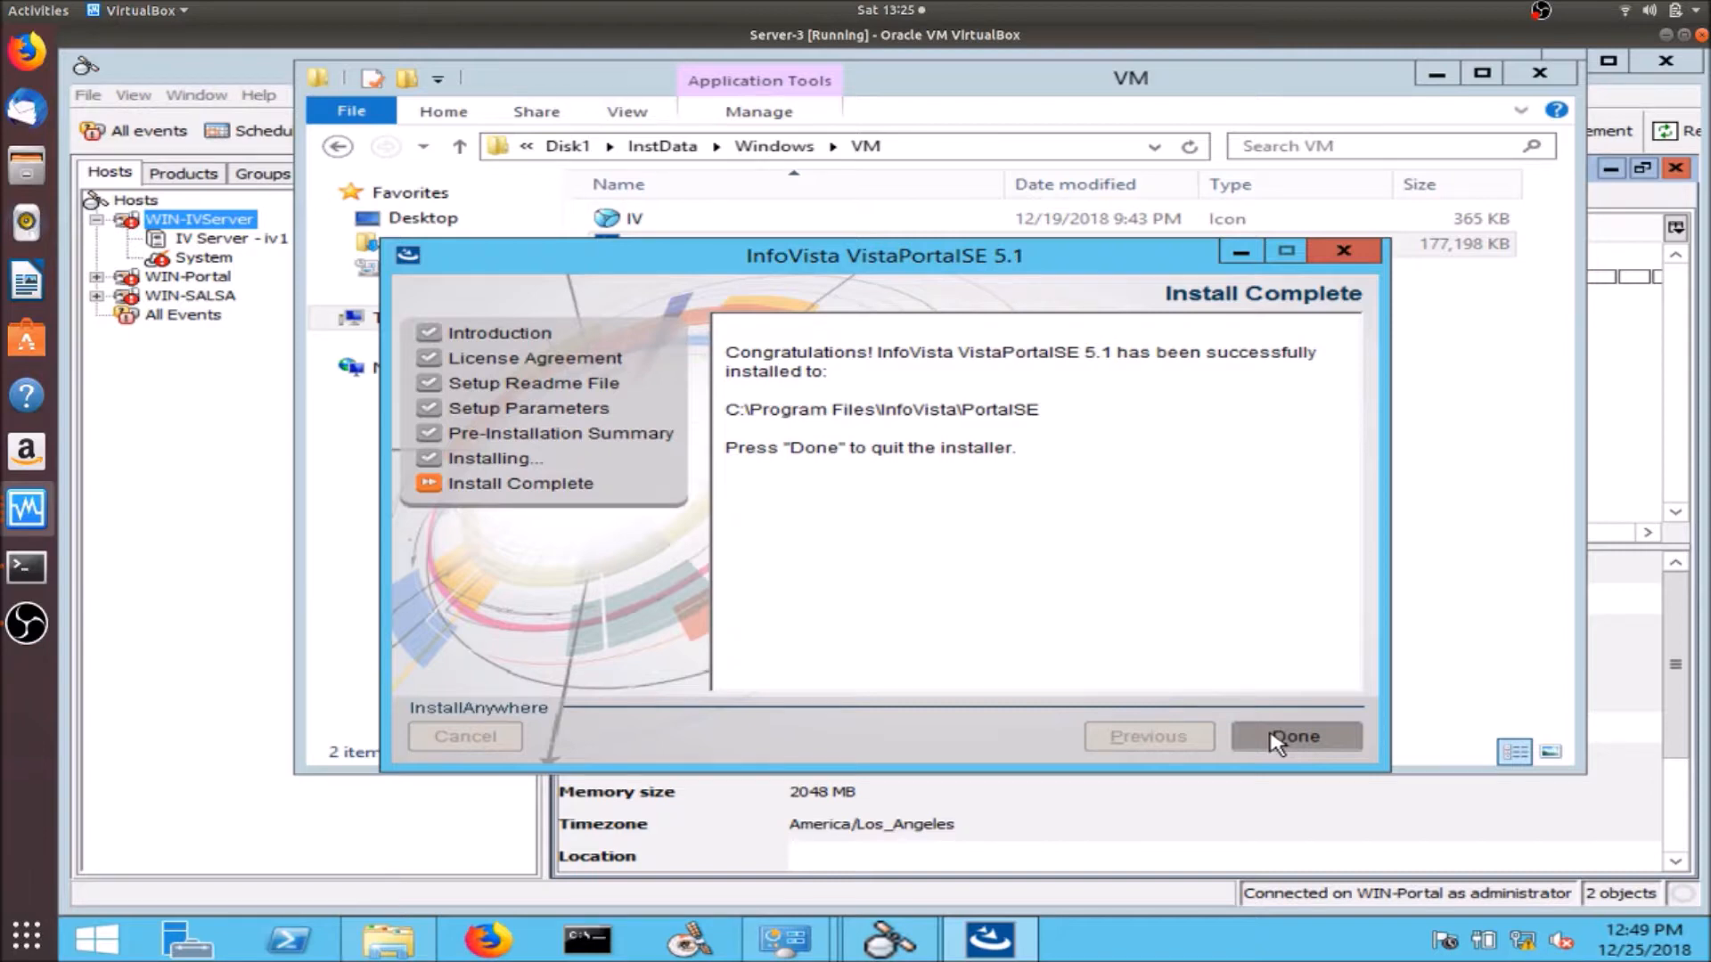
- Close the VM folder window, load 192.168.1.163:10080/PortalSE/ in Firefox, then minimize the browser
{"action": "left_click", "coordinate": [1539, 73]}
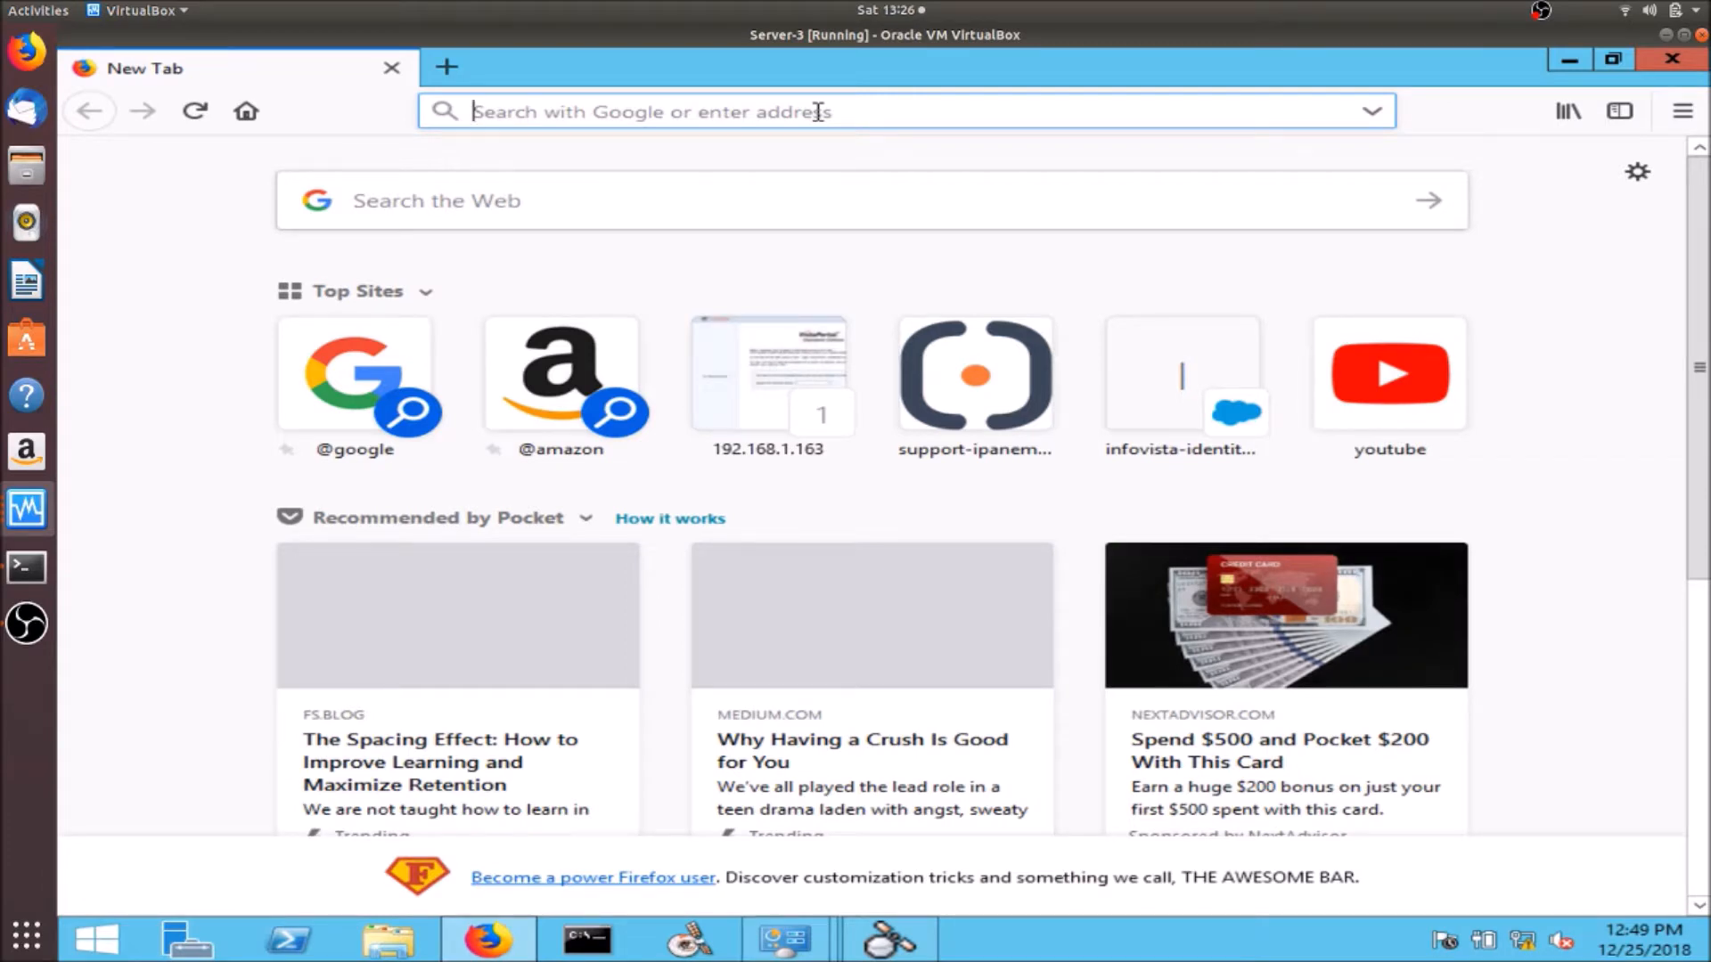
{"action": "type", "text": "19"}
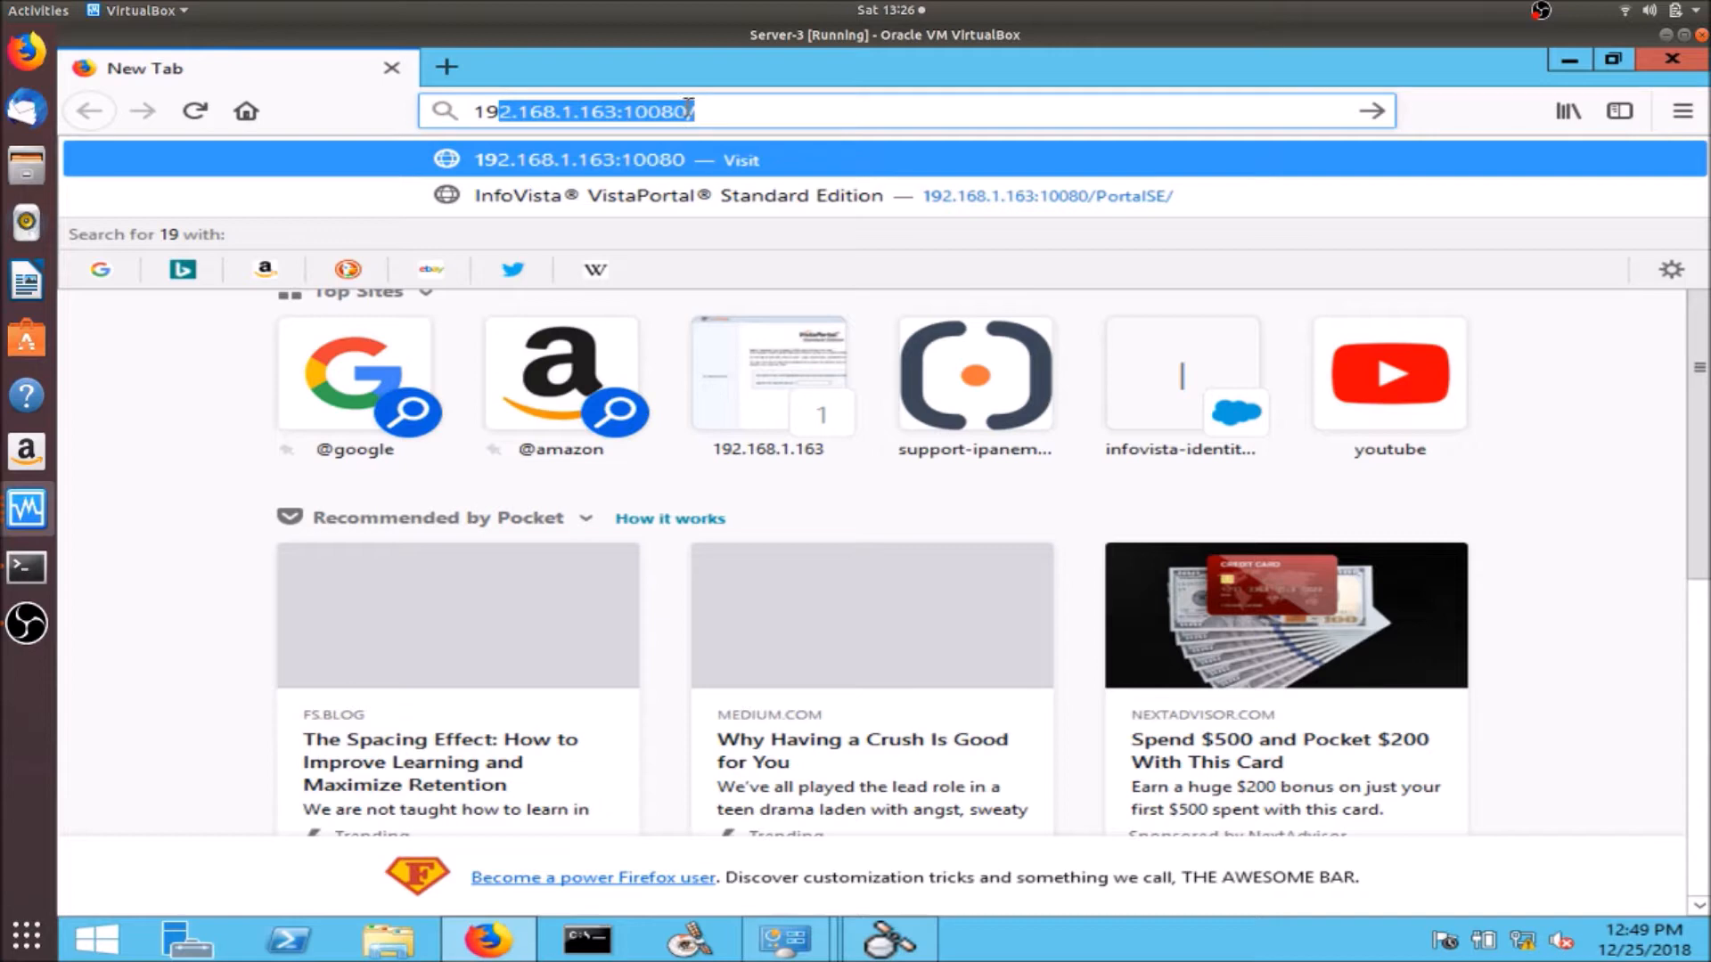
{"action": "left_click", "coordinate": [700, 113]}
{"action": "key", "text": "BackSpace"}
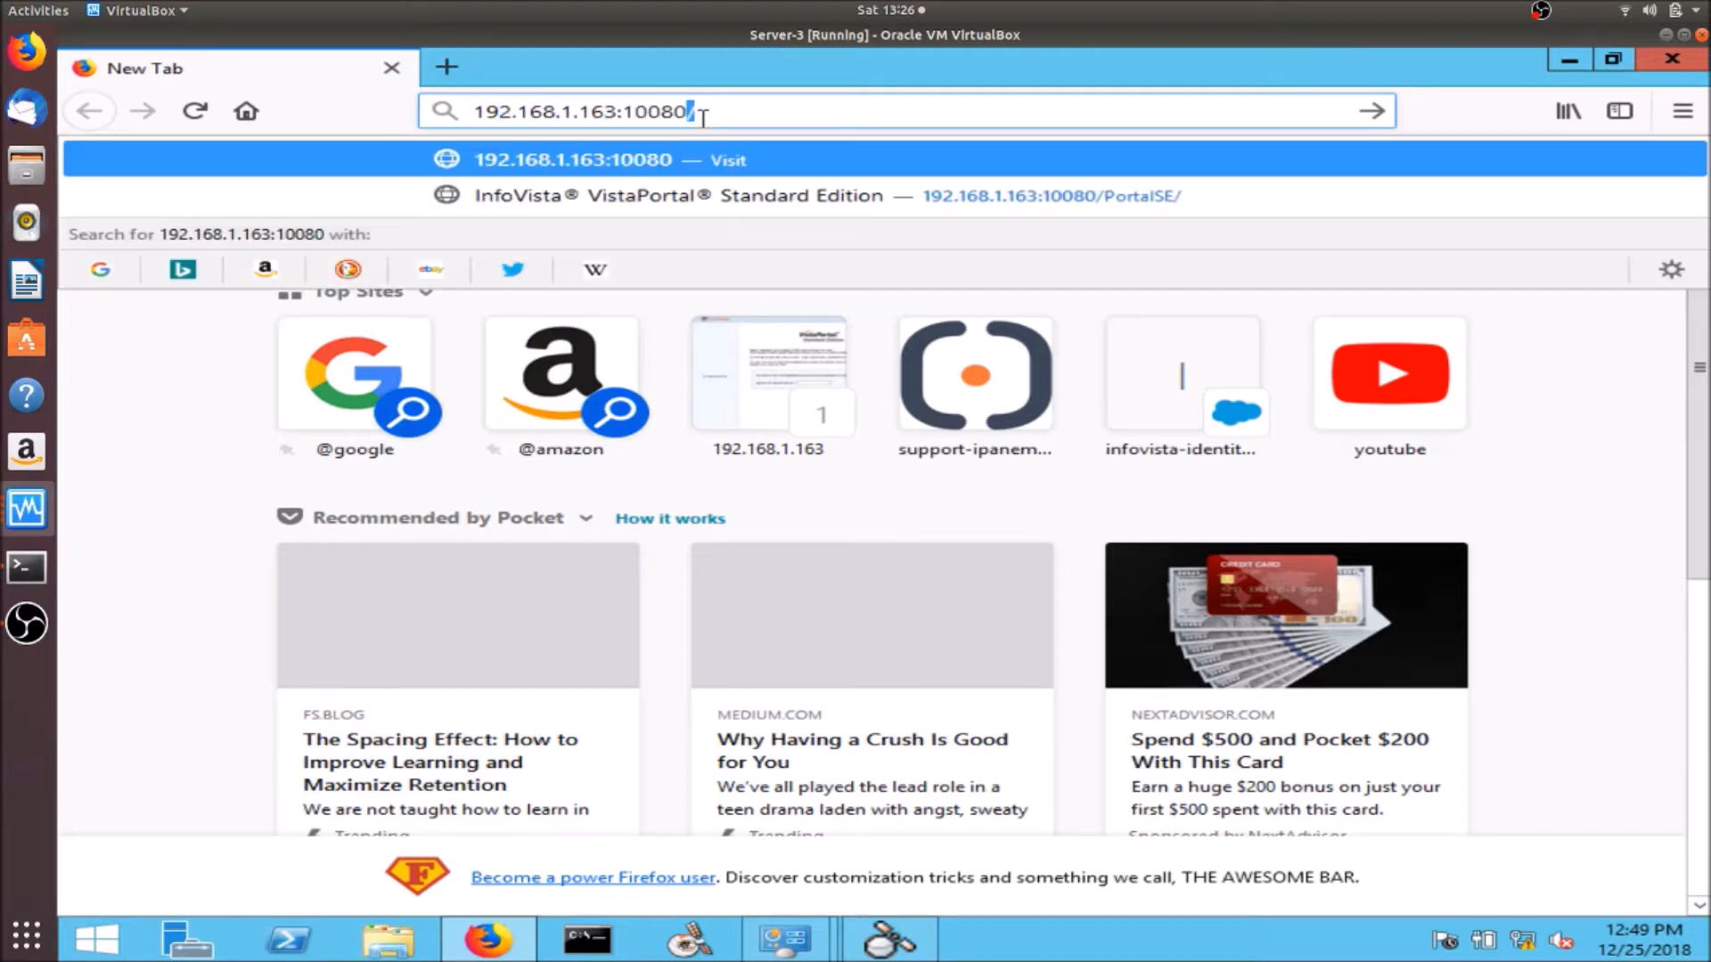
{"action": "key", "text": "BackSpace"}
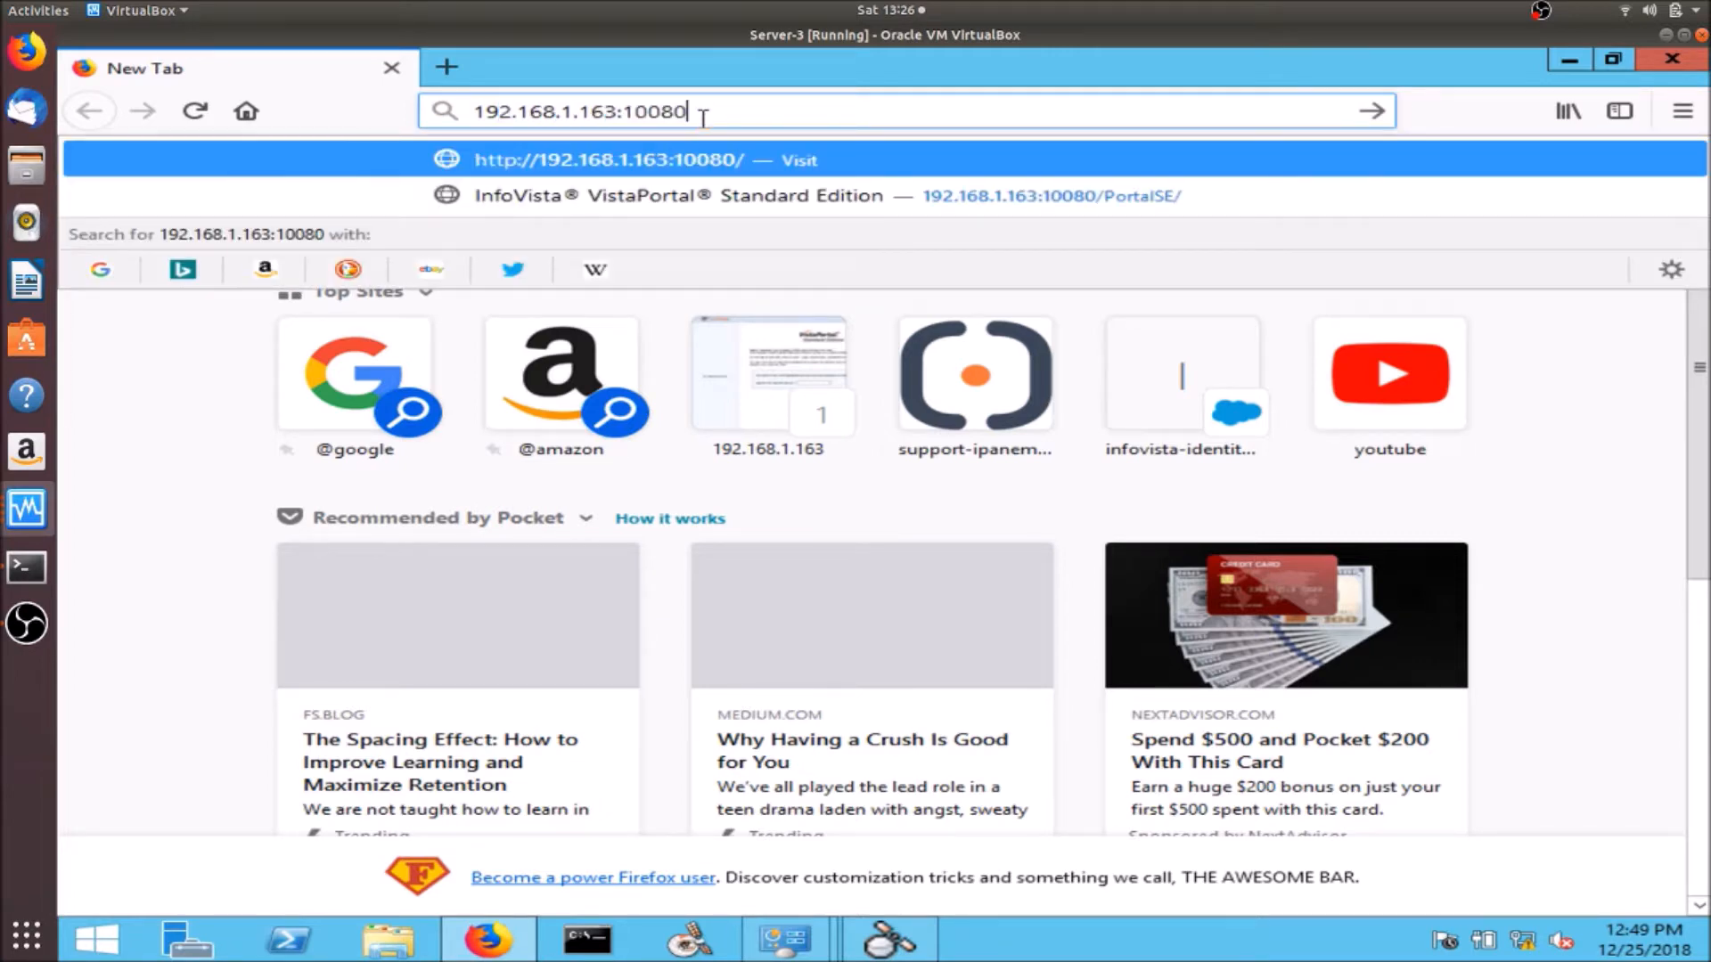
{"action": "type", "text": "/PortalSE/"}
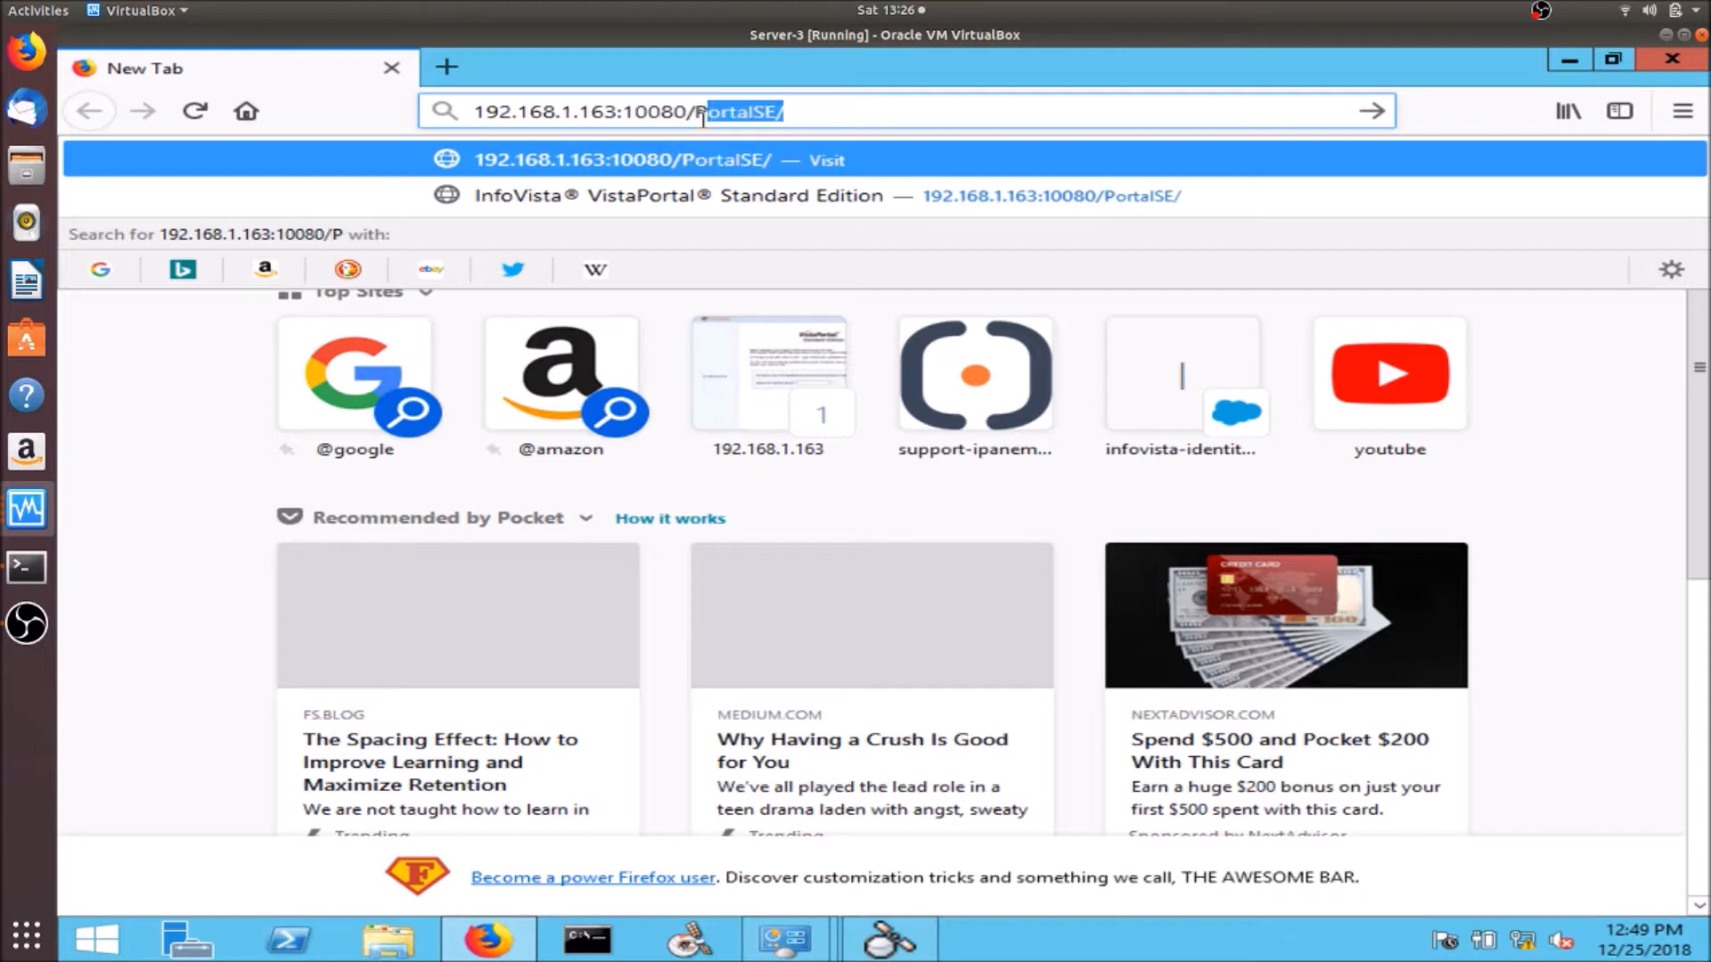
{"action": "key", "text": "Return"}
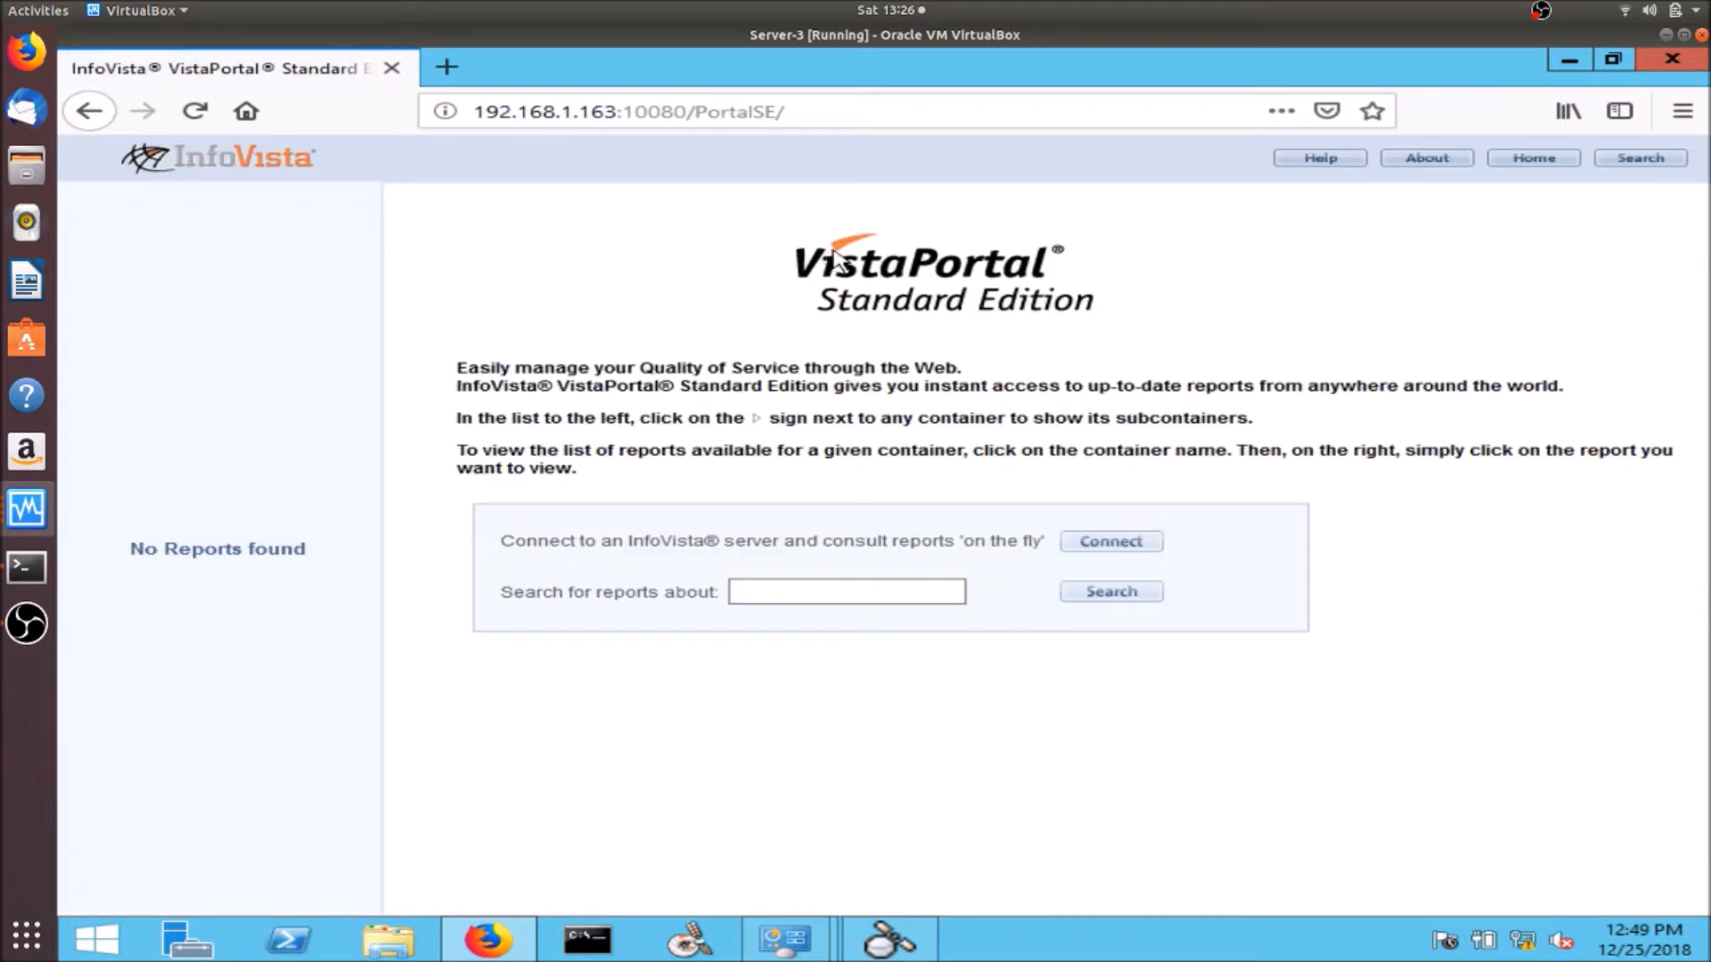
{"action": "left_click", "coordinate": [1564, 64]}
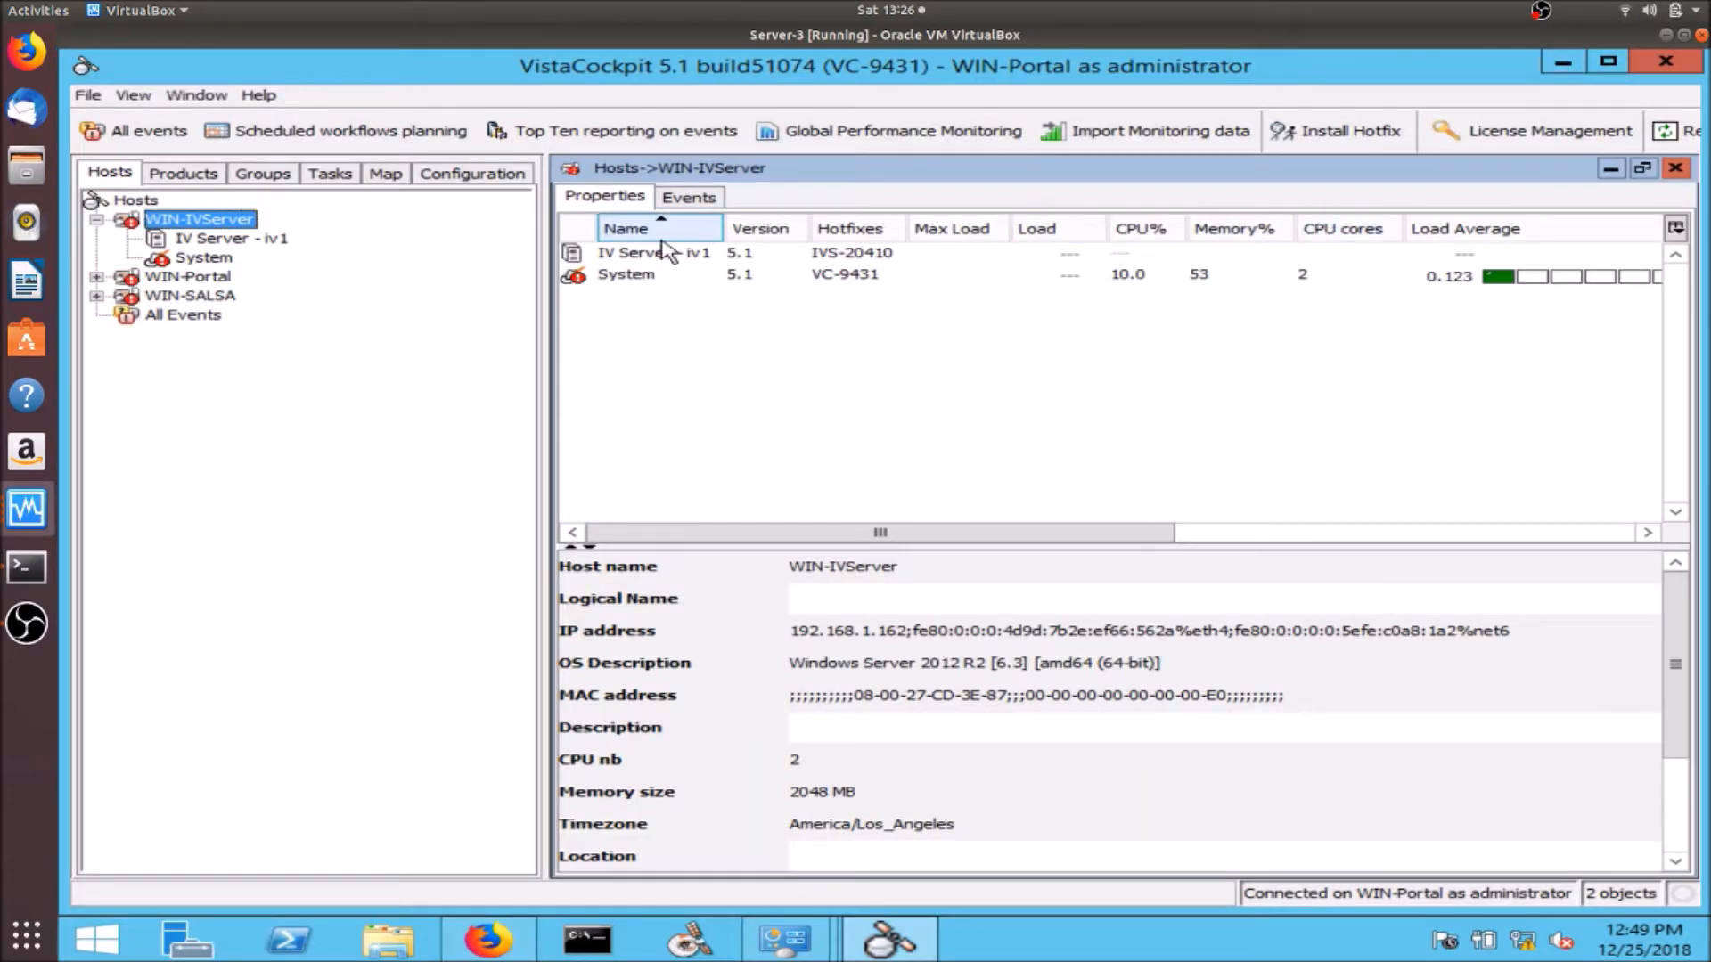
- Start a hotfix distribution using 51029-VPS-4503.hxz from Downloads > Hotfix VistaPortalSE 5.1 VPS 4503
{"action": "left_click", "coordinate": [1320, 154]}
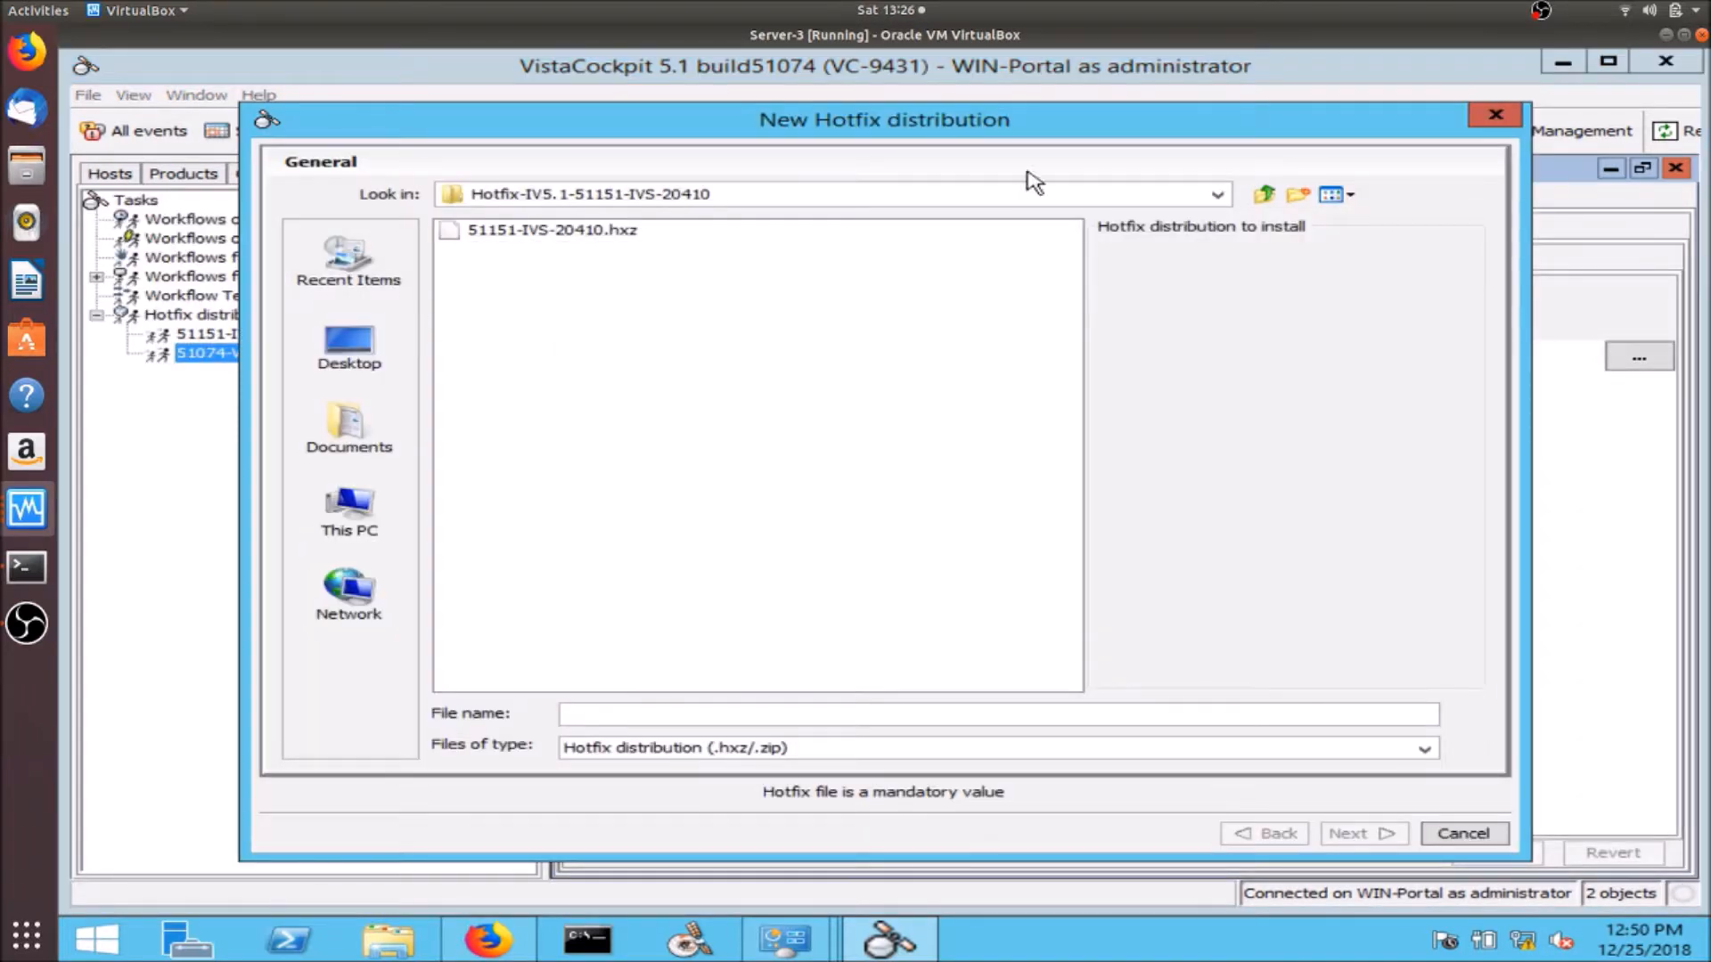
{"action": "left_click", "coordinate": [1221, 196]}
{"action": "scroll", "coordinate": [1233, 256], "scroll_direction": "up", "scroll_amount": 3}
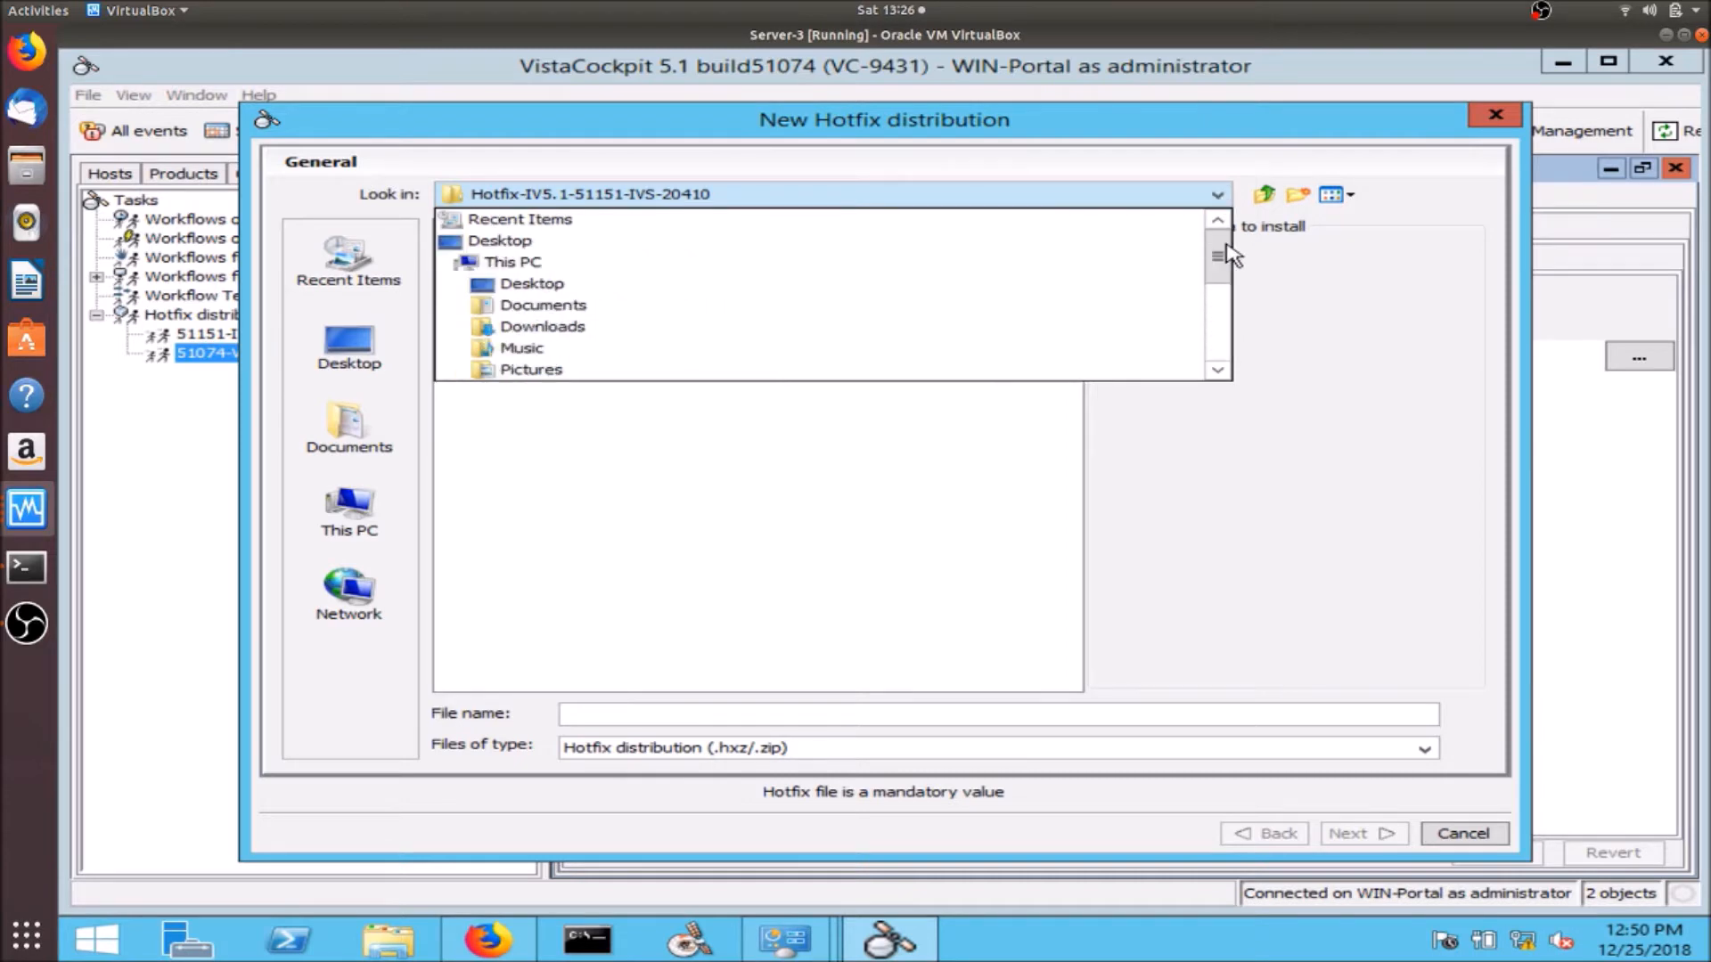
{"action": "left_click", "coordinate": [962, 339]}
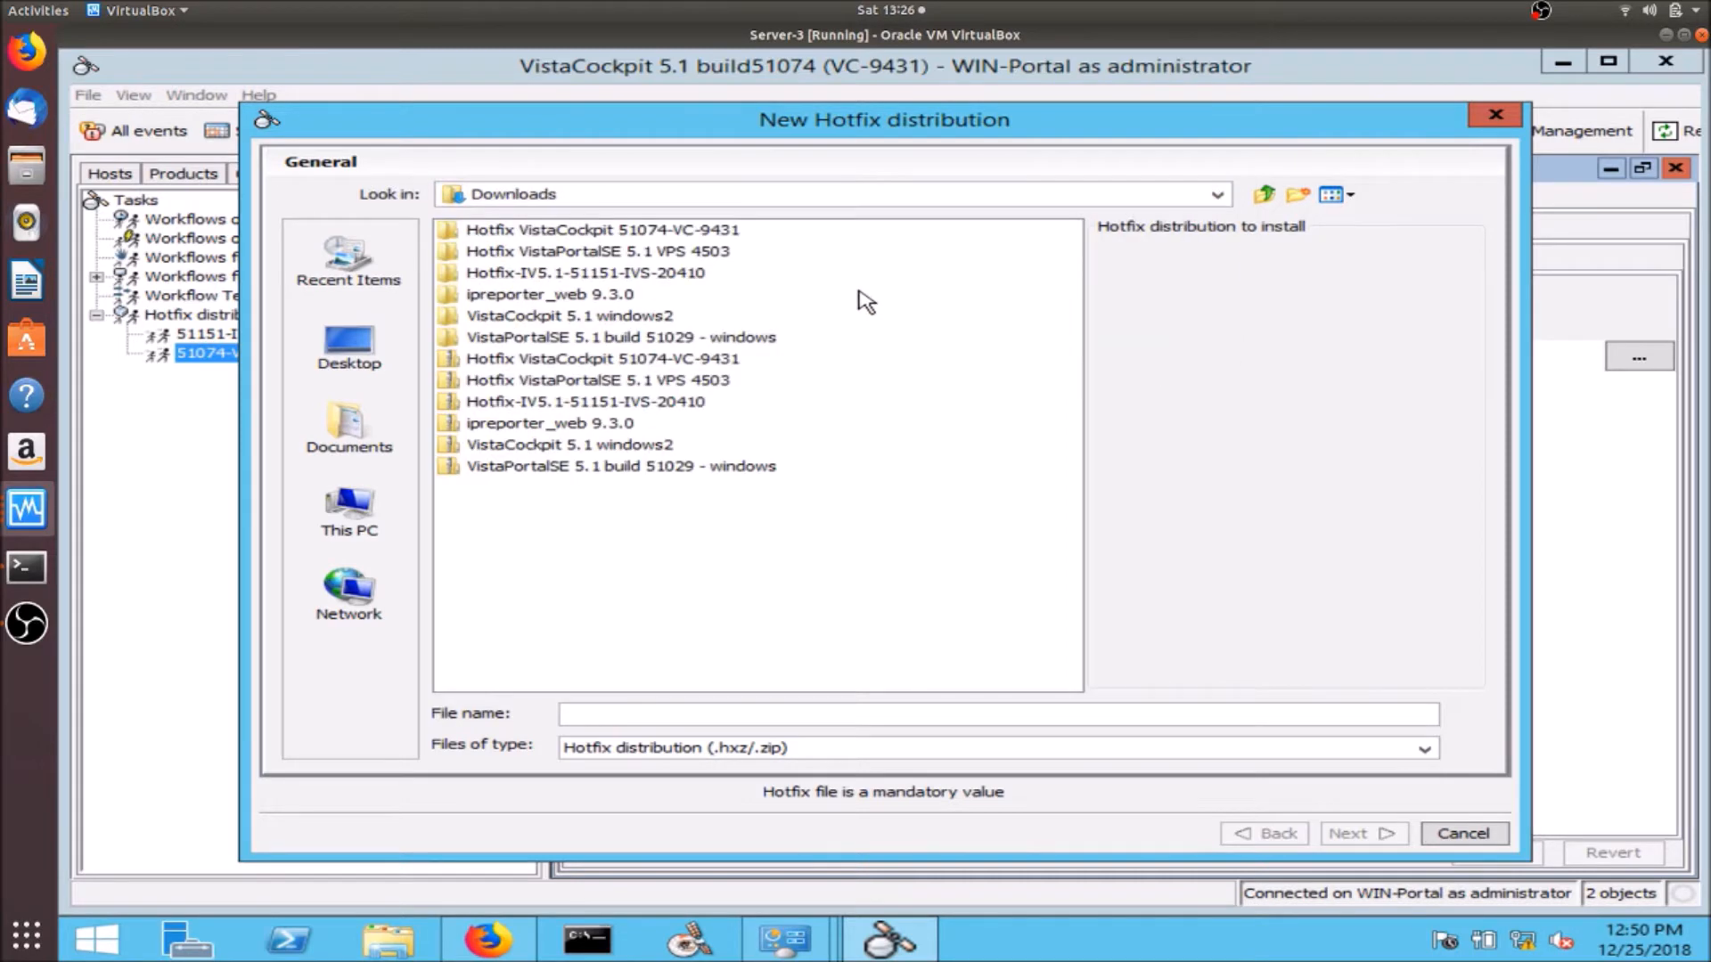
{"action": "left_click", "coordinate": [683, 253]}
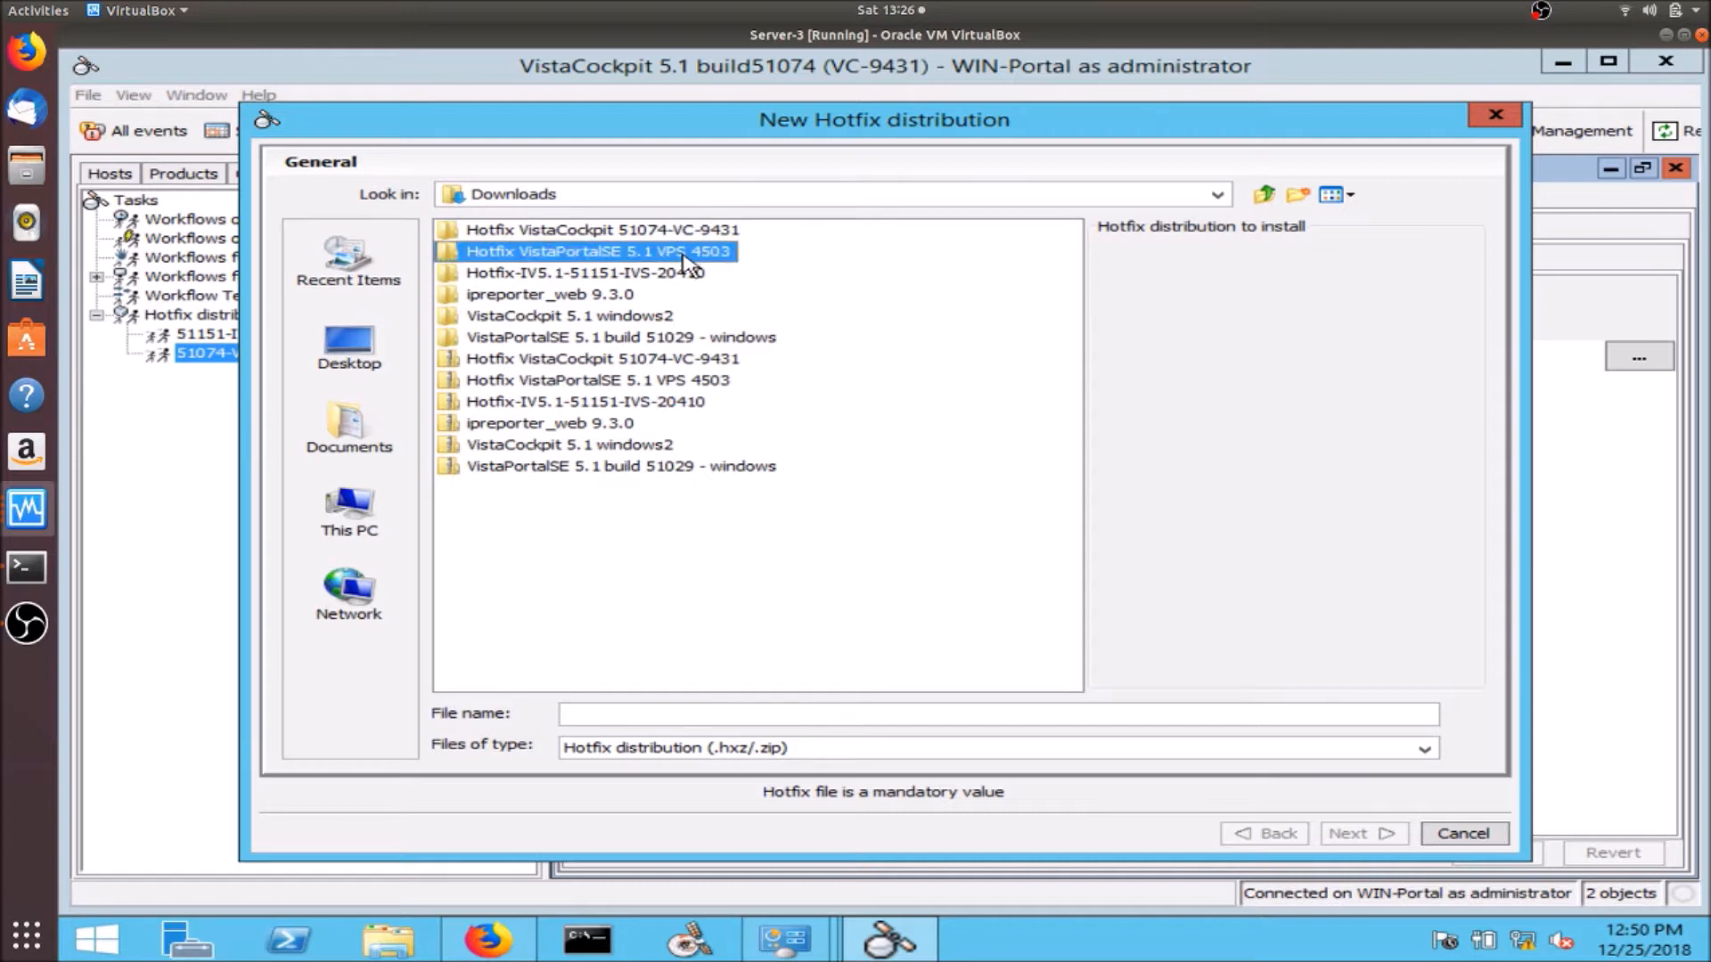
{"action": "double_click", "coordinate": [683, 255]}
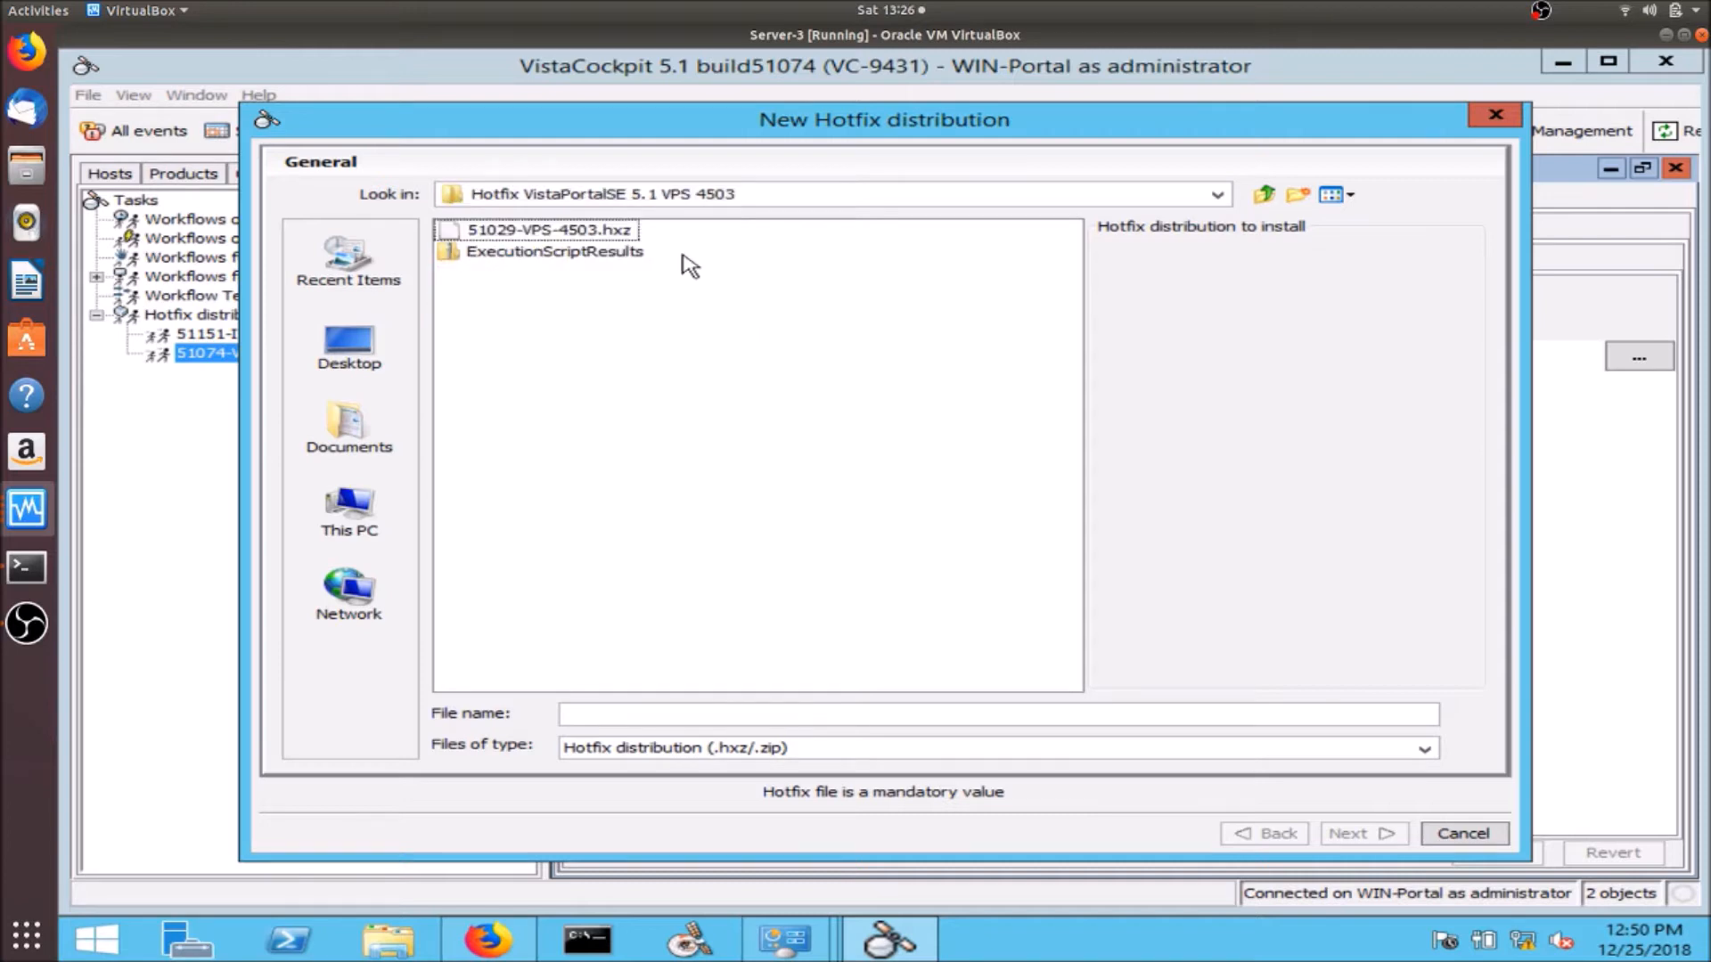
{"action": "left_click", "coordinate": [602, 231]}
- Target the WIN-Portal host and finish creating the hotfix distribution
{"action": "left_click", "coordinate": [1359, 834]}
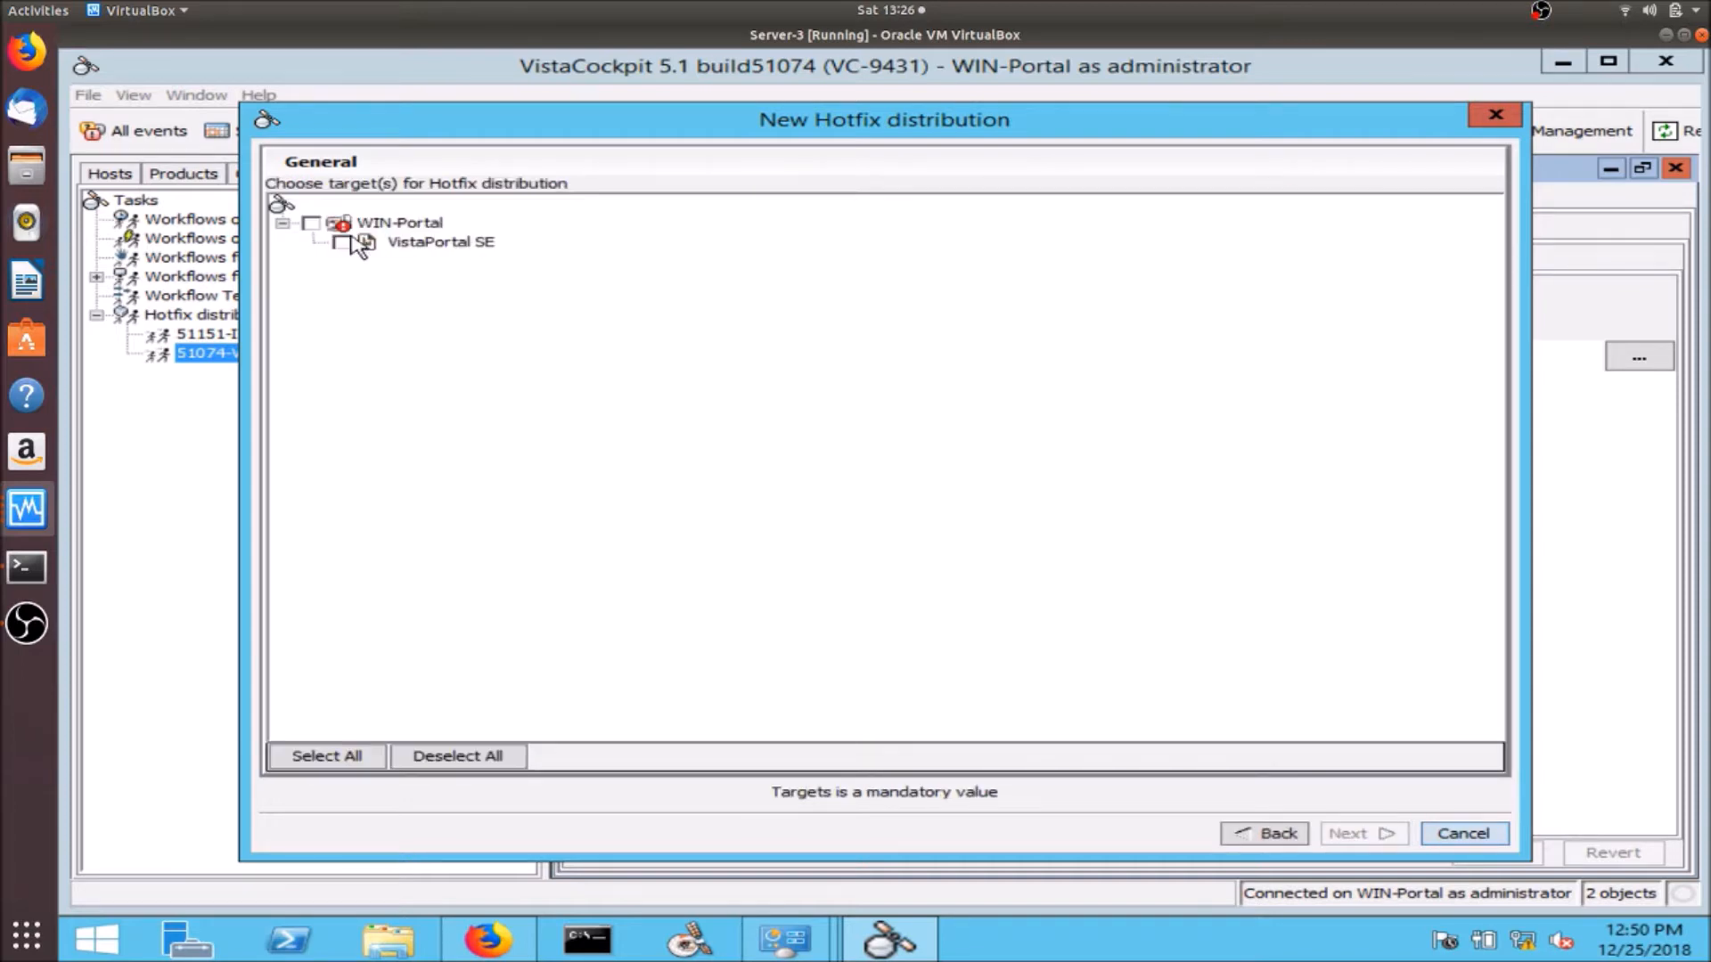
{"action": "left_click", "coordinate": [311, 223]}
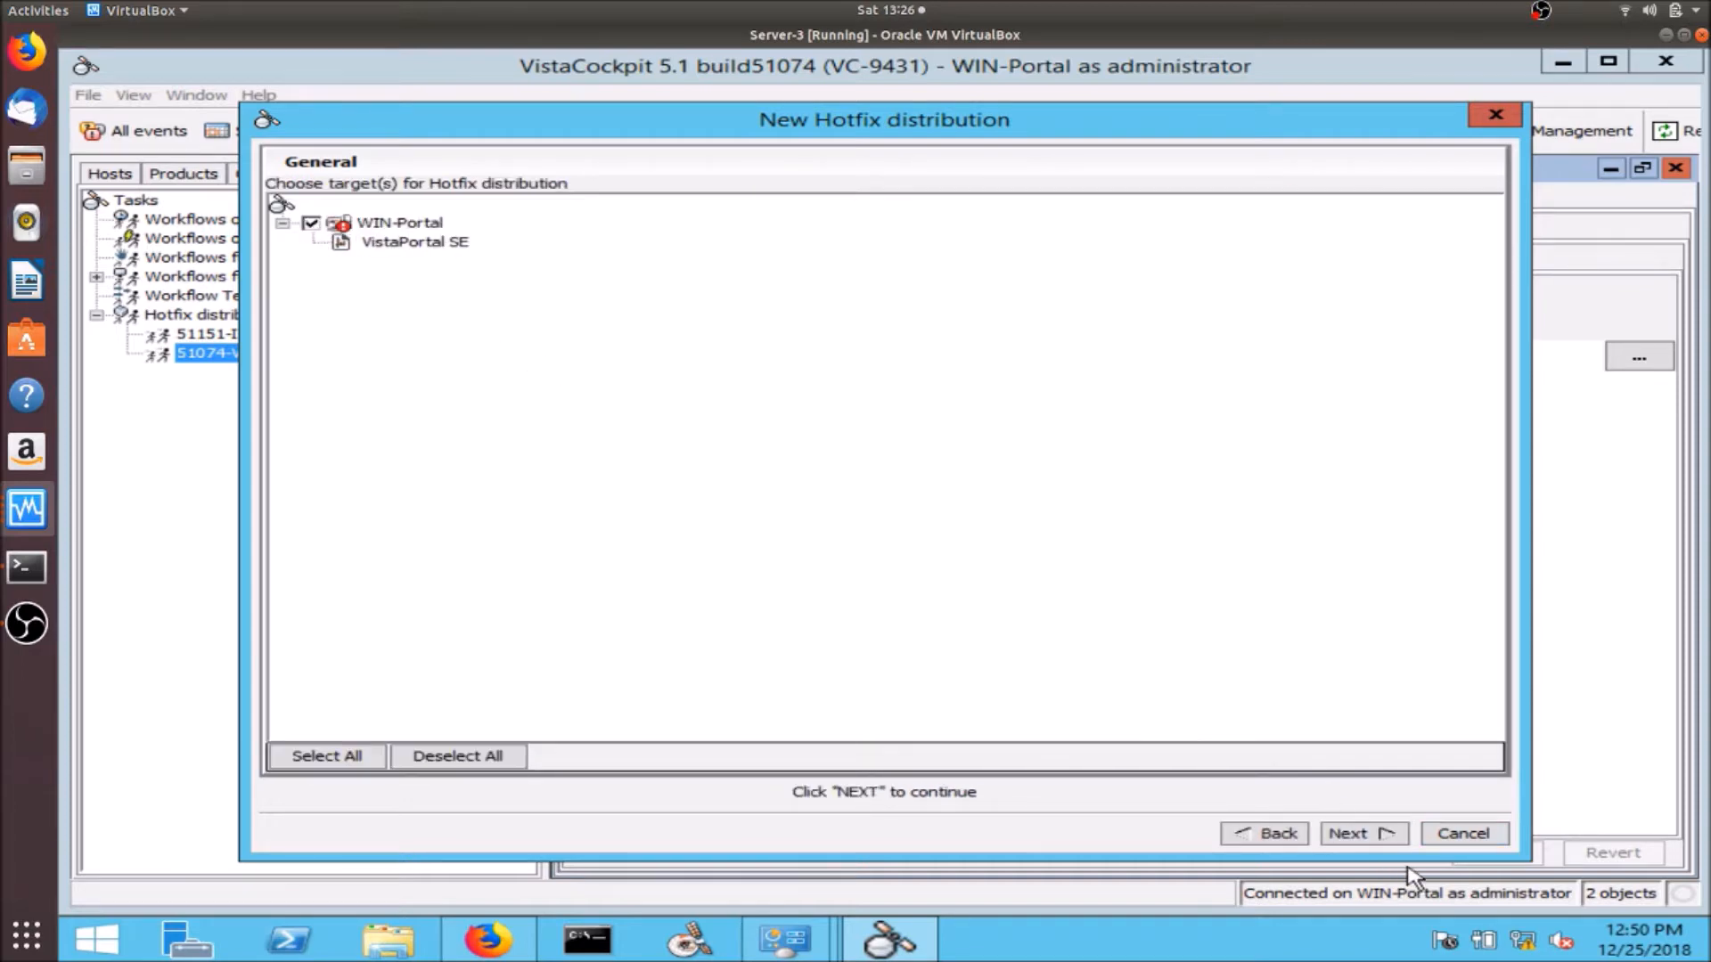
{"action": "left_click", "coordinate": [1390, 833]}
{"action": "left_click", "coordinate": [1365, 833]}
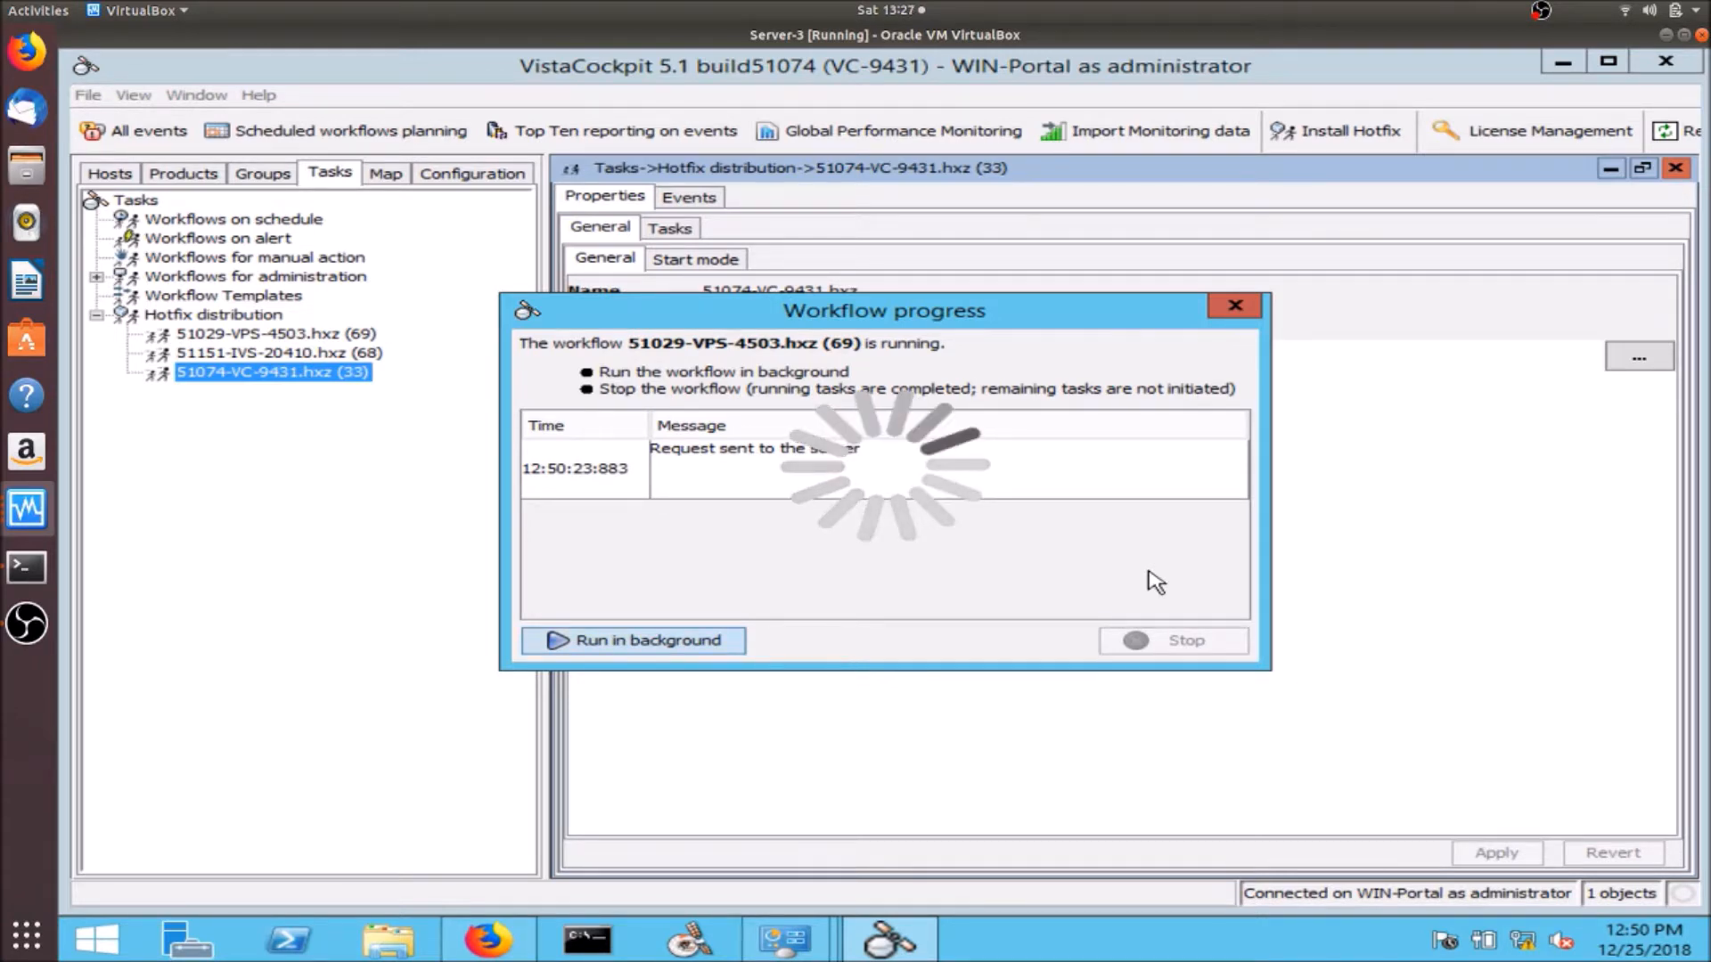
- Close the workflow window and check VistaPortal SE's status under WIN-Portal in the Hosts tree
{"action": "left_click", "coordinate": [1141, 649]}
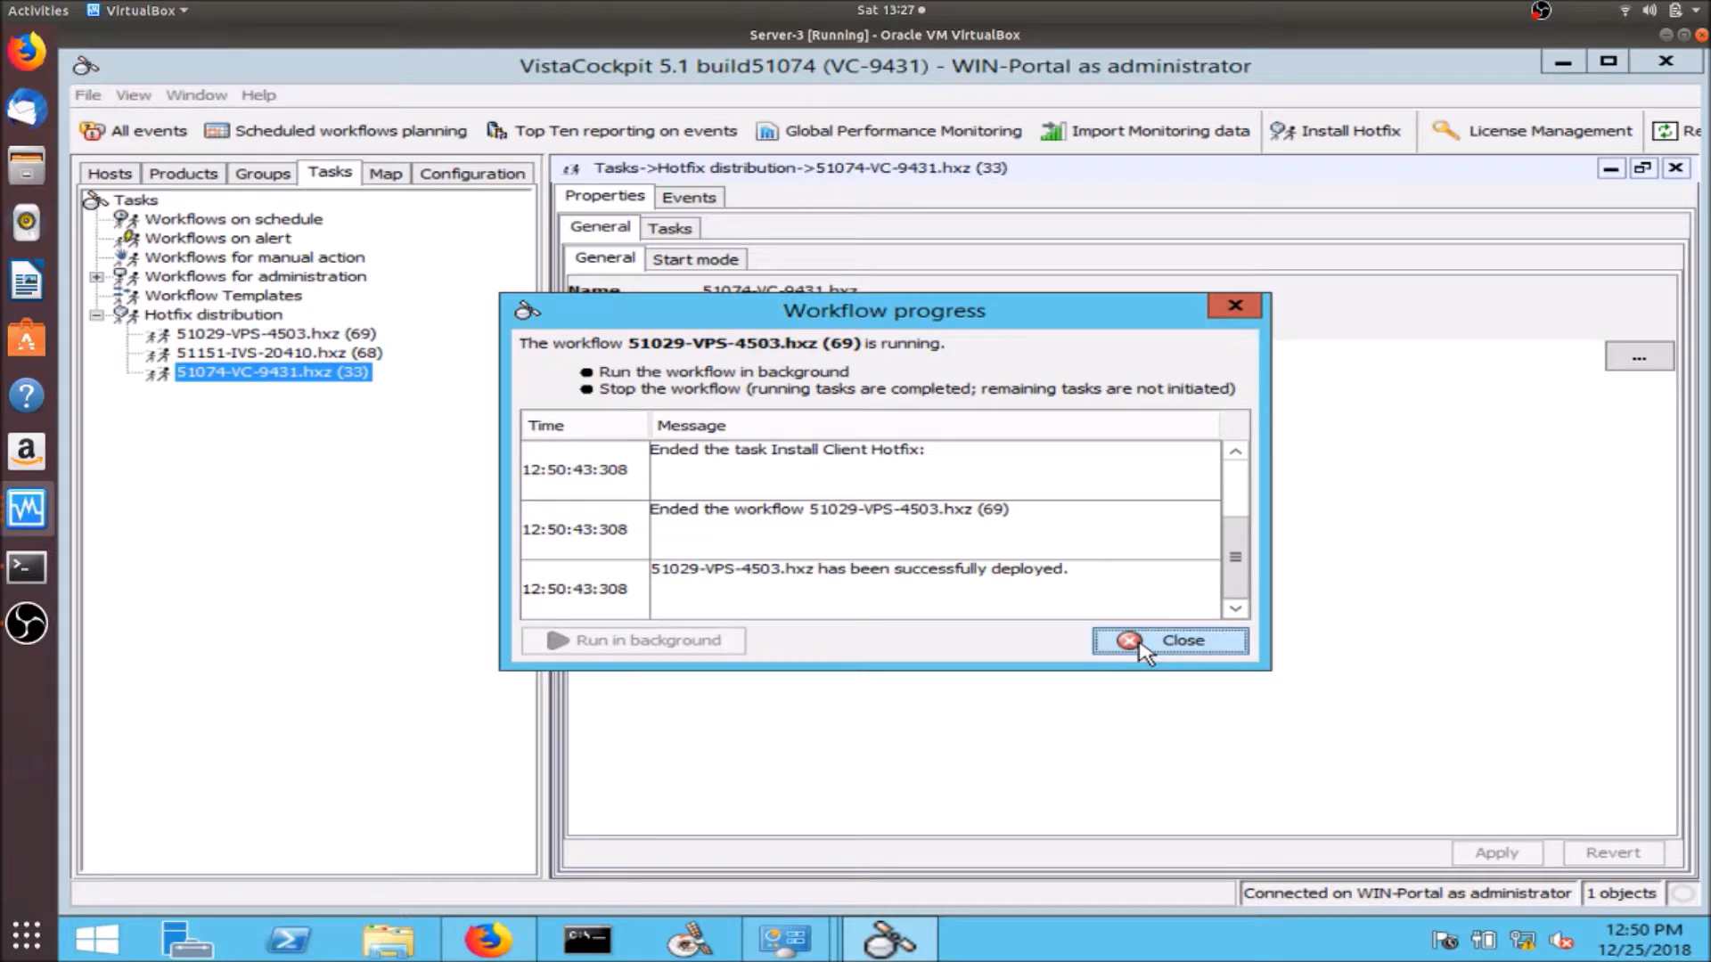
{"action": "left_click", "coordinate": [109, 173]}
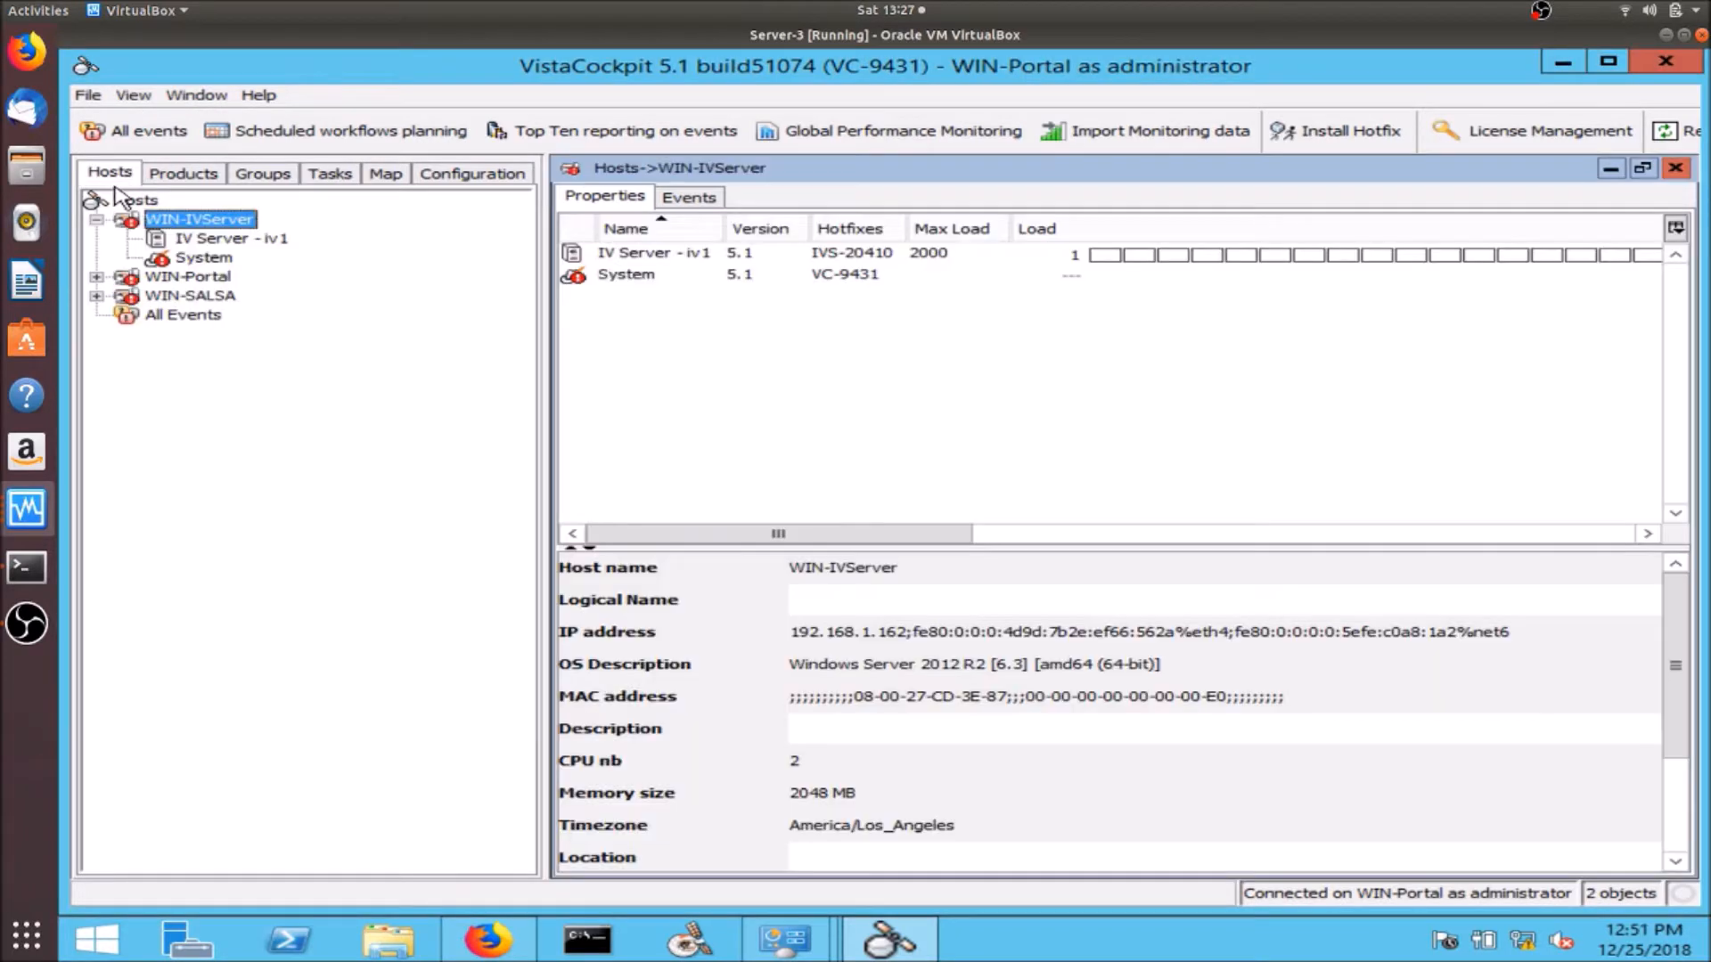
{"action": "left_click", "coordinate": [95, 220]}
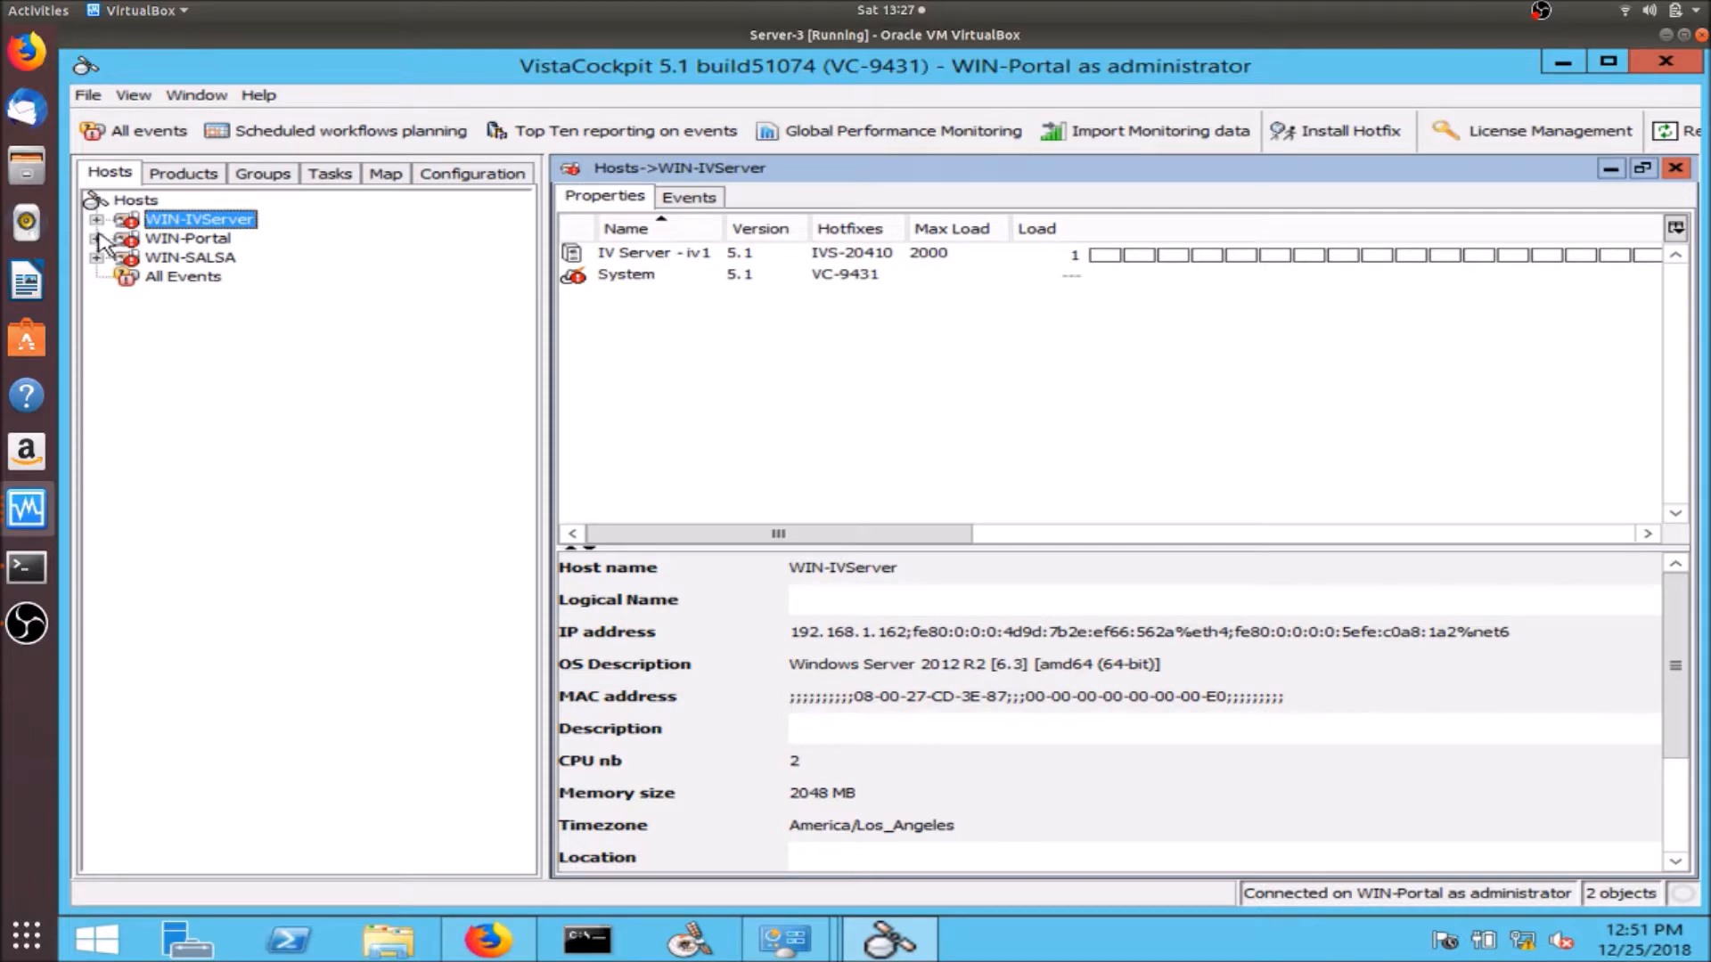
{"action": "left_click", "coordinate": [97, 239]}
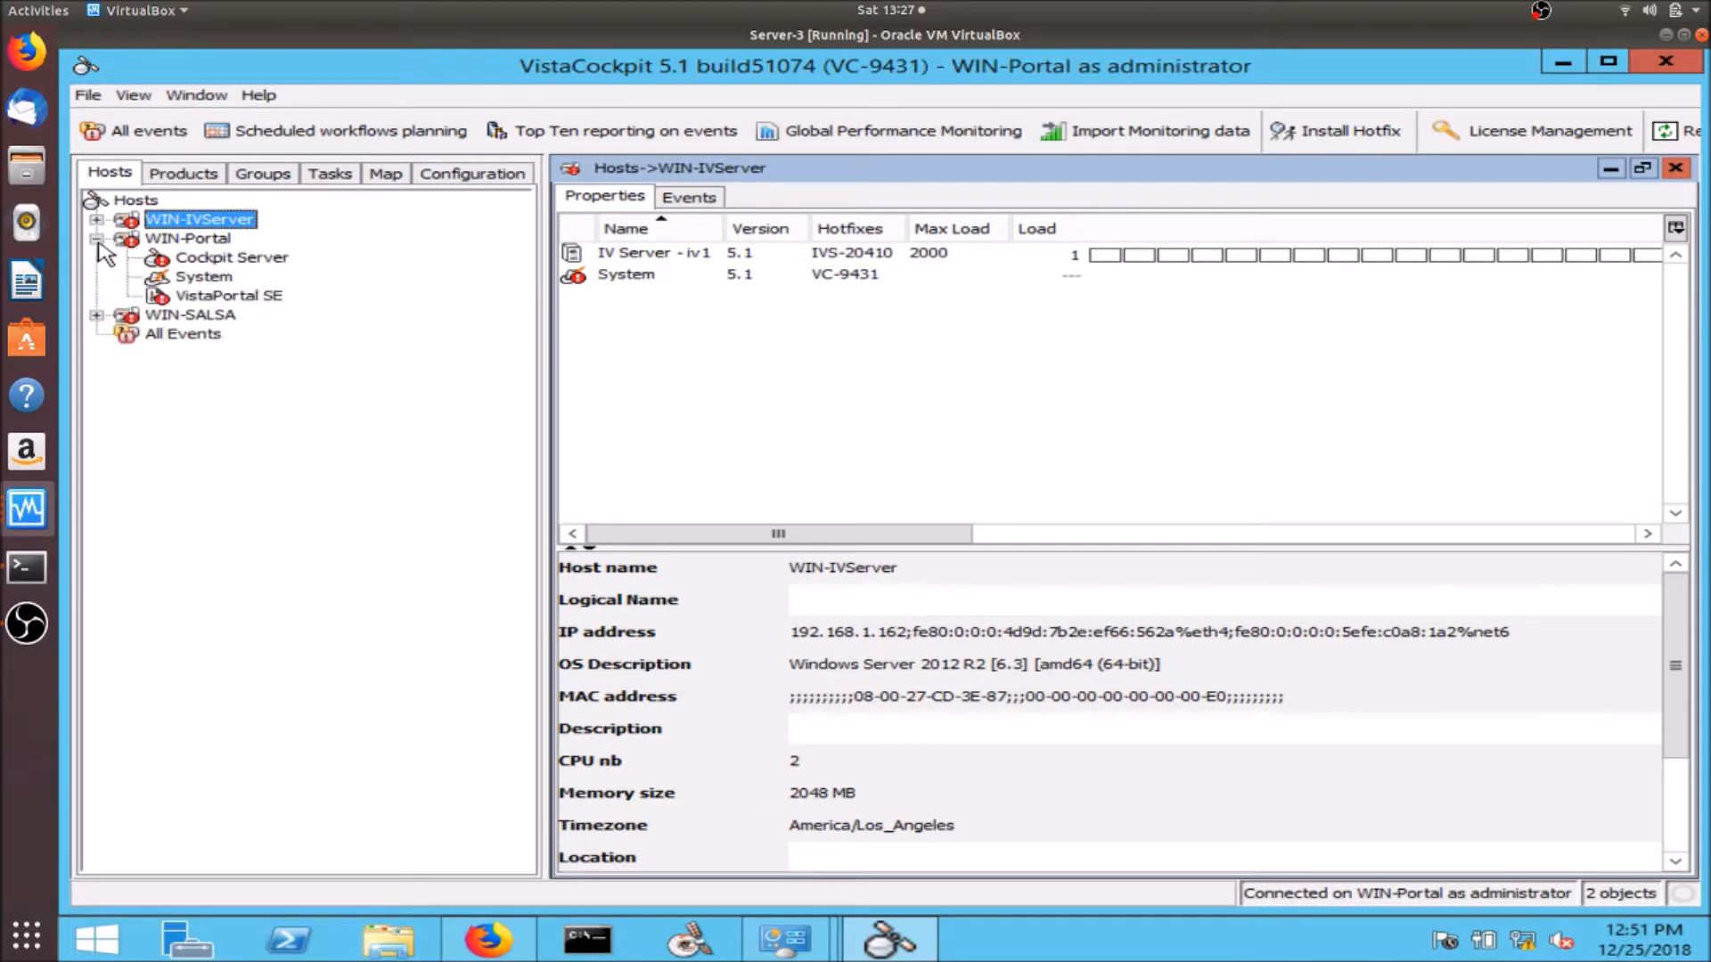
{"action": "left_click", "coordinate": [203, 299]}
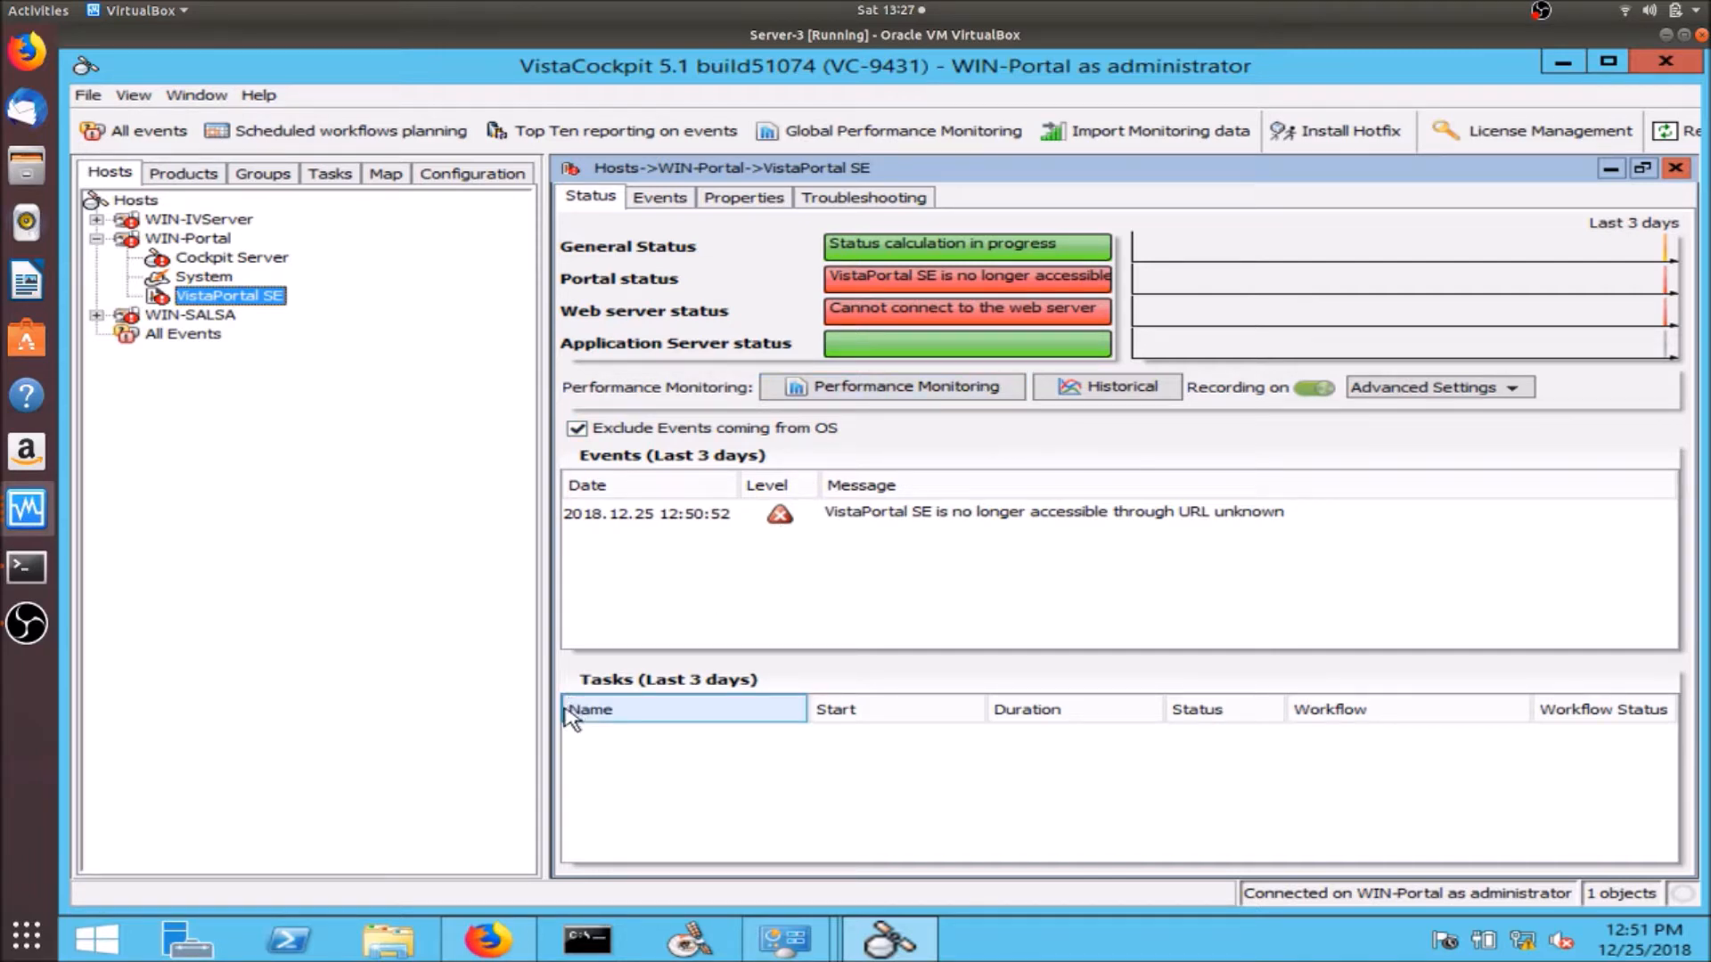
{"action": "left_click", "coordinate": [401, 943]}
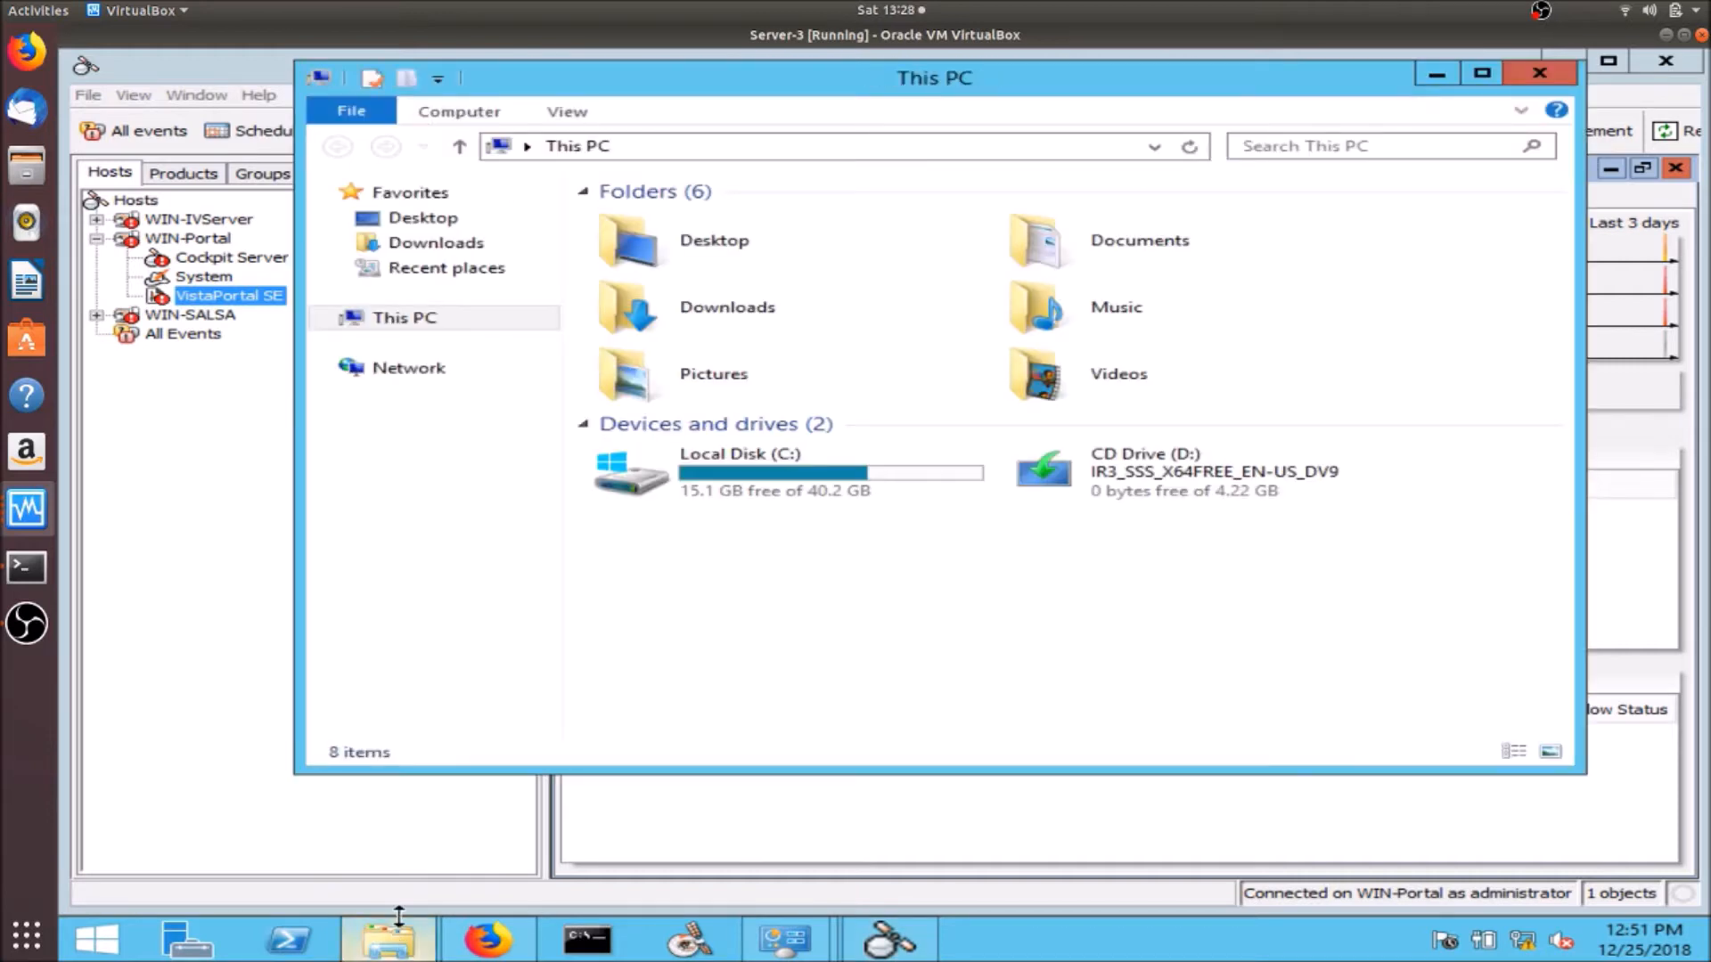
- Run ipreporterweb_setup from Downloads\ipreporter_web 9.3.0\ipreporter_web 9.3.0\windows, allowing the unverified program
{"action": "double_click", "coordinate": [791, 319]}
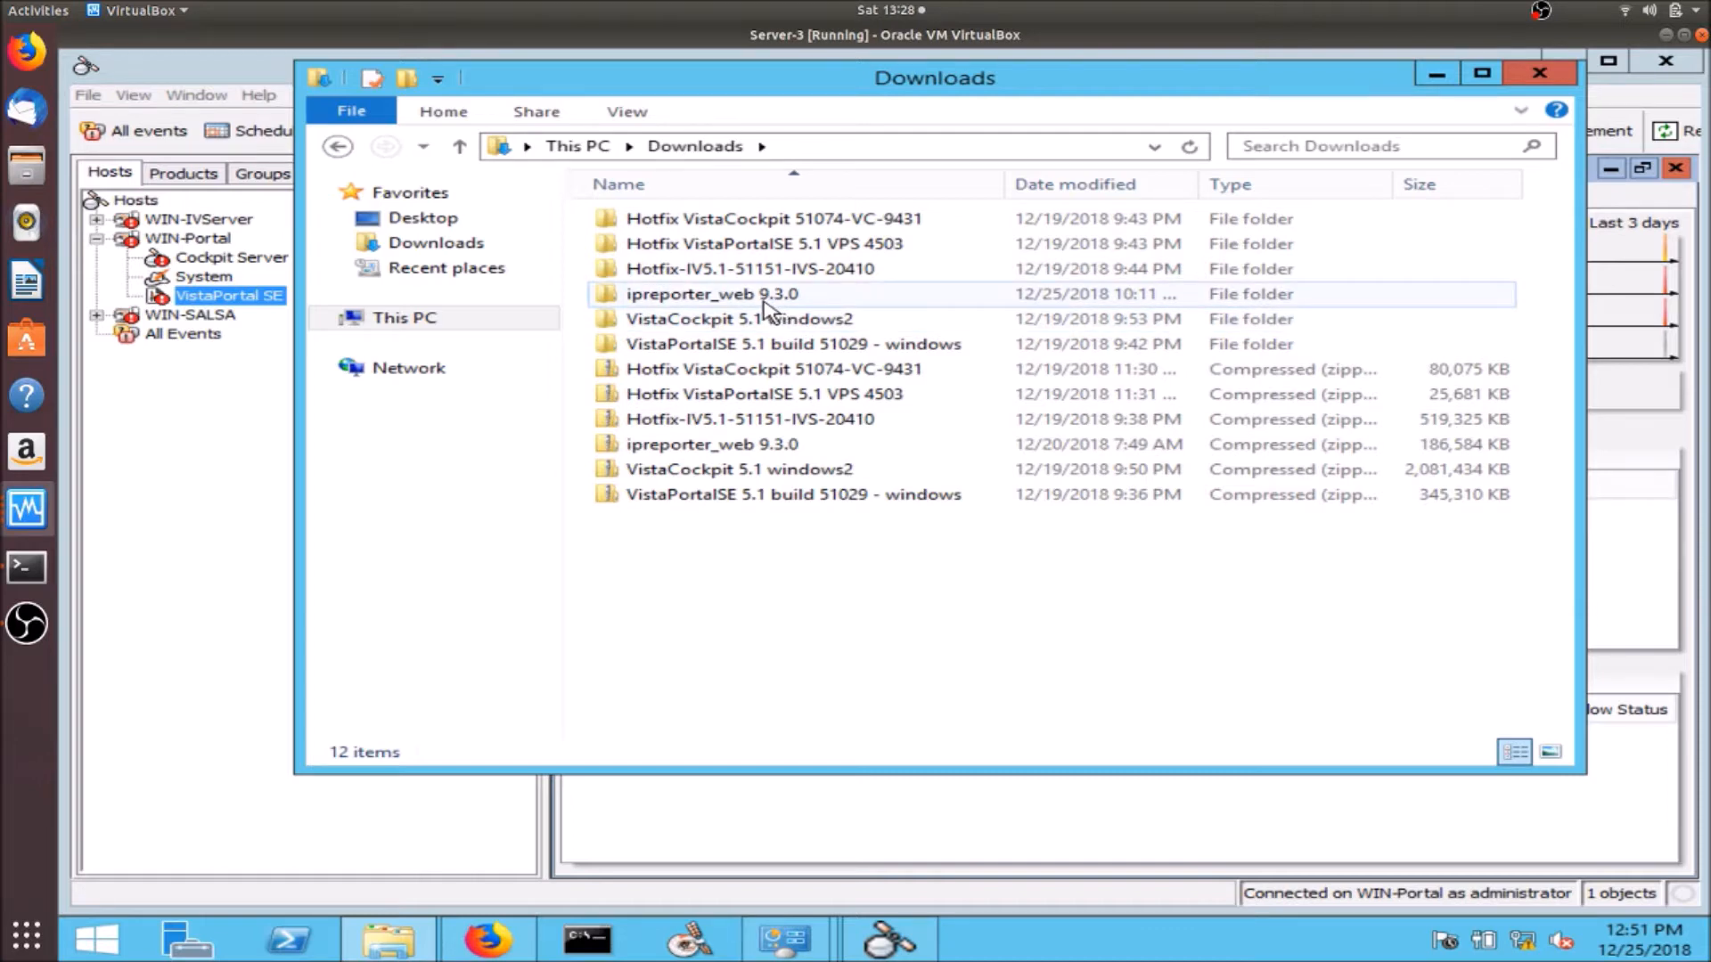
{"action": "double_click", "coordinate": [683, 299]}
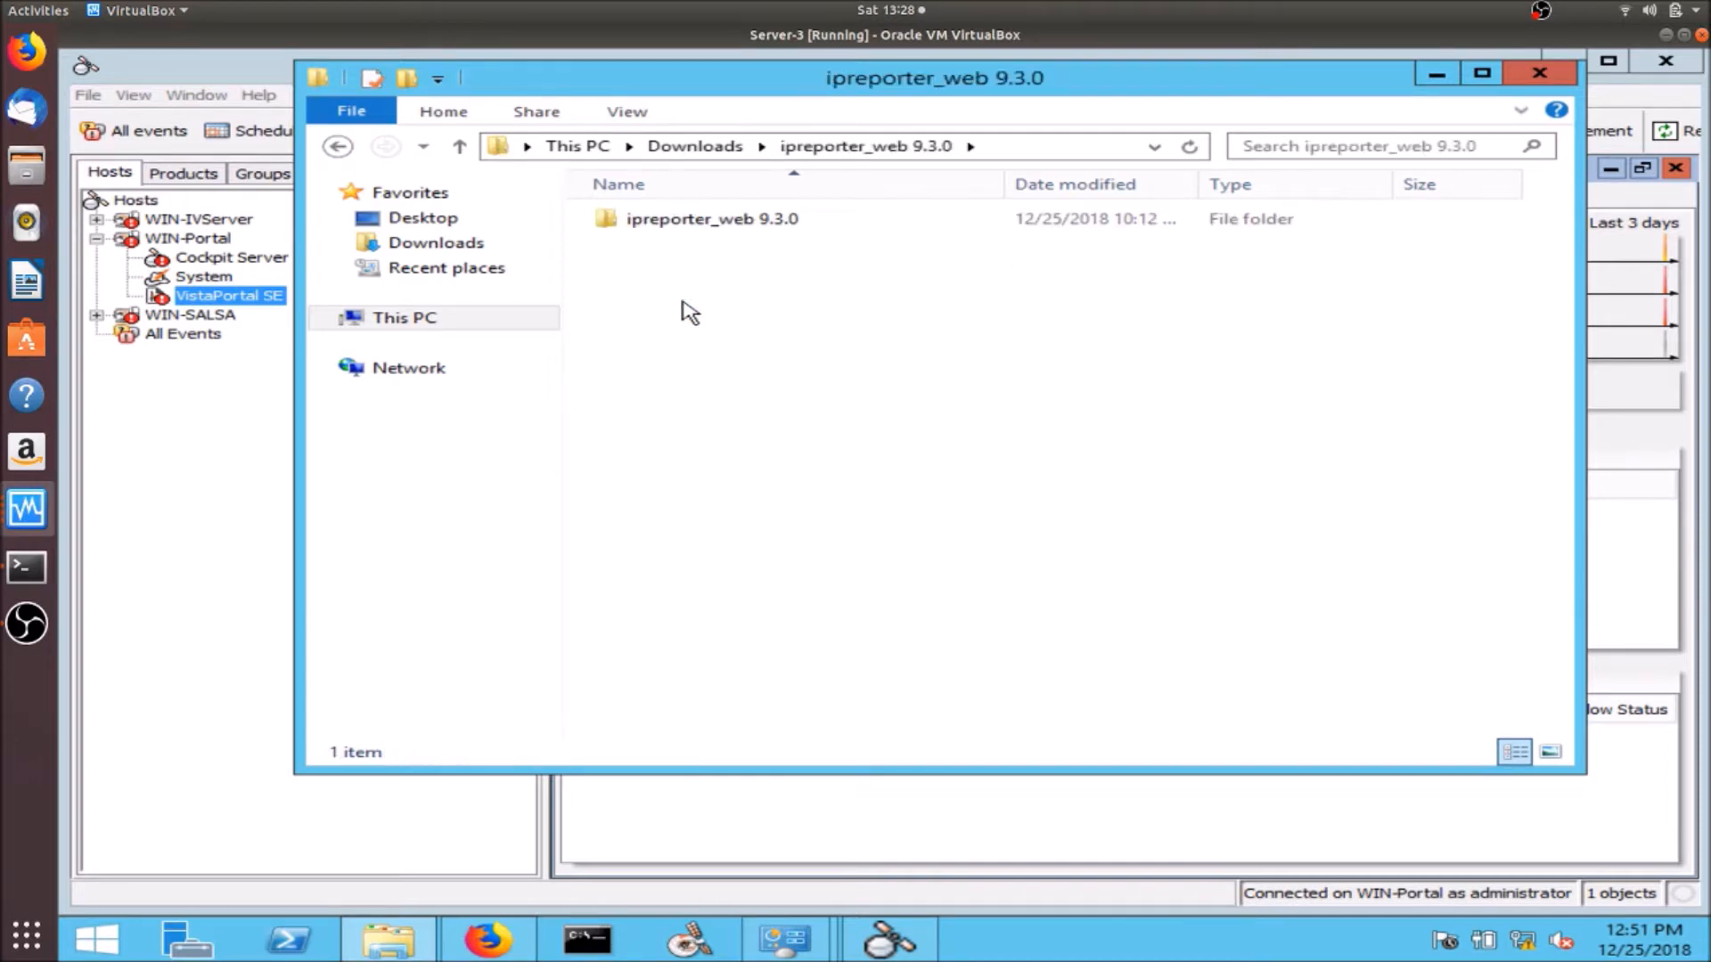
{"action": "double_click", "coordinate": [717, 229]}
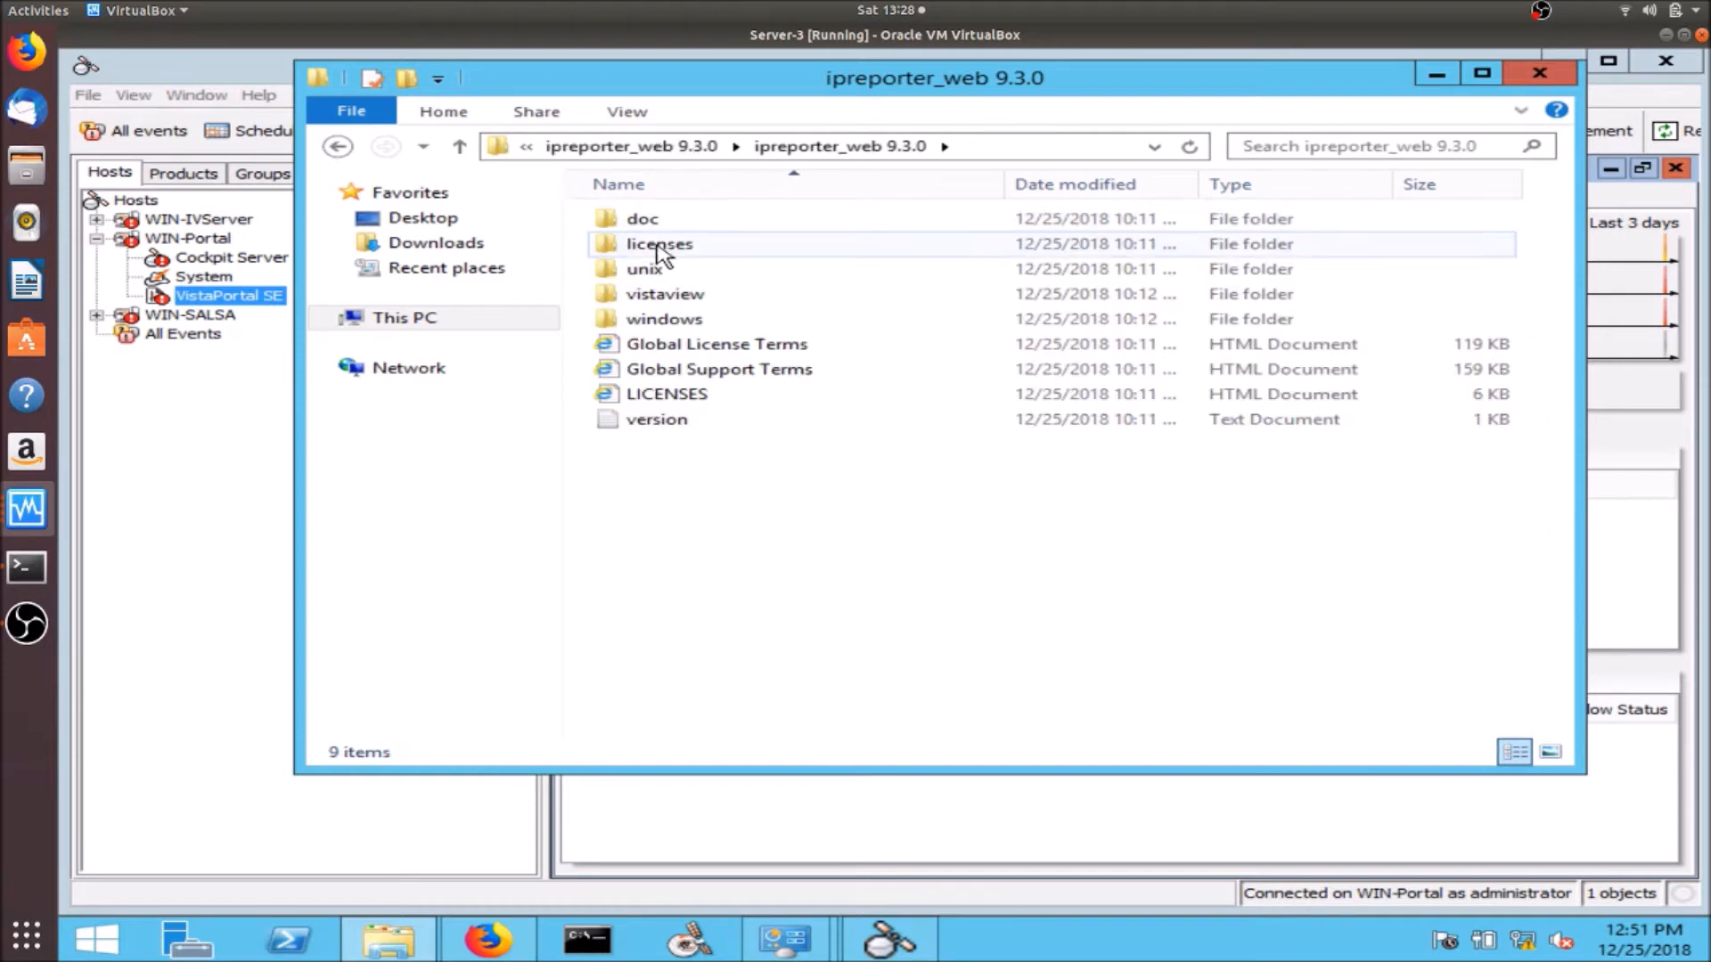
{"action": "double_click", "coordinate": [666, 321]}
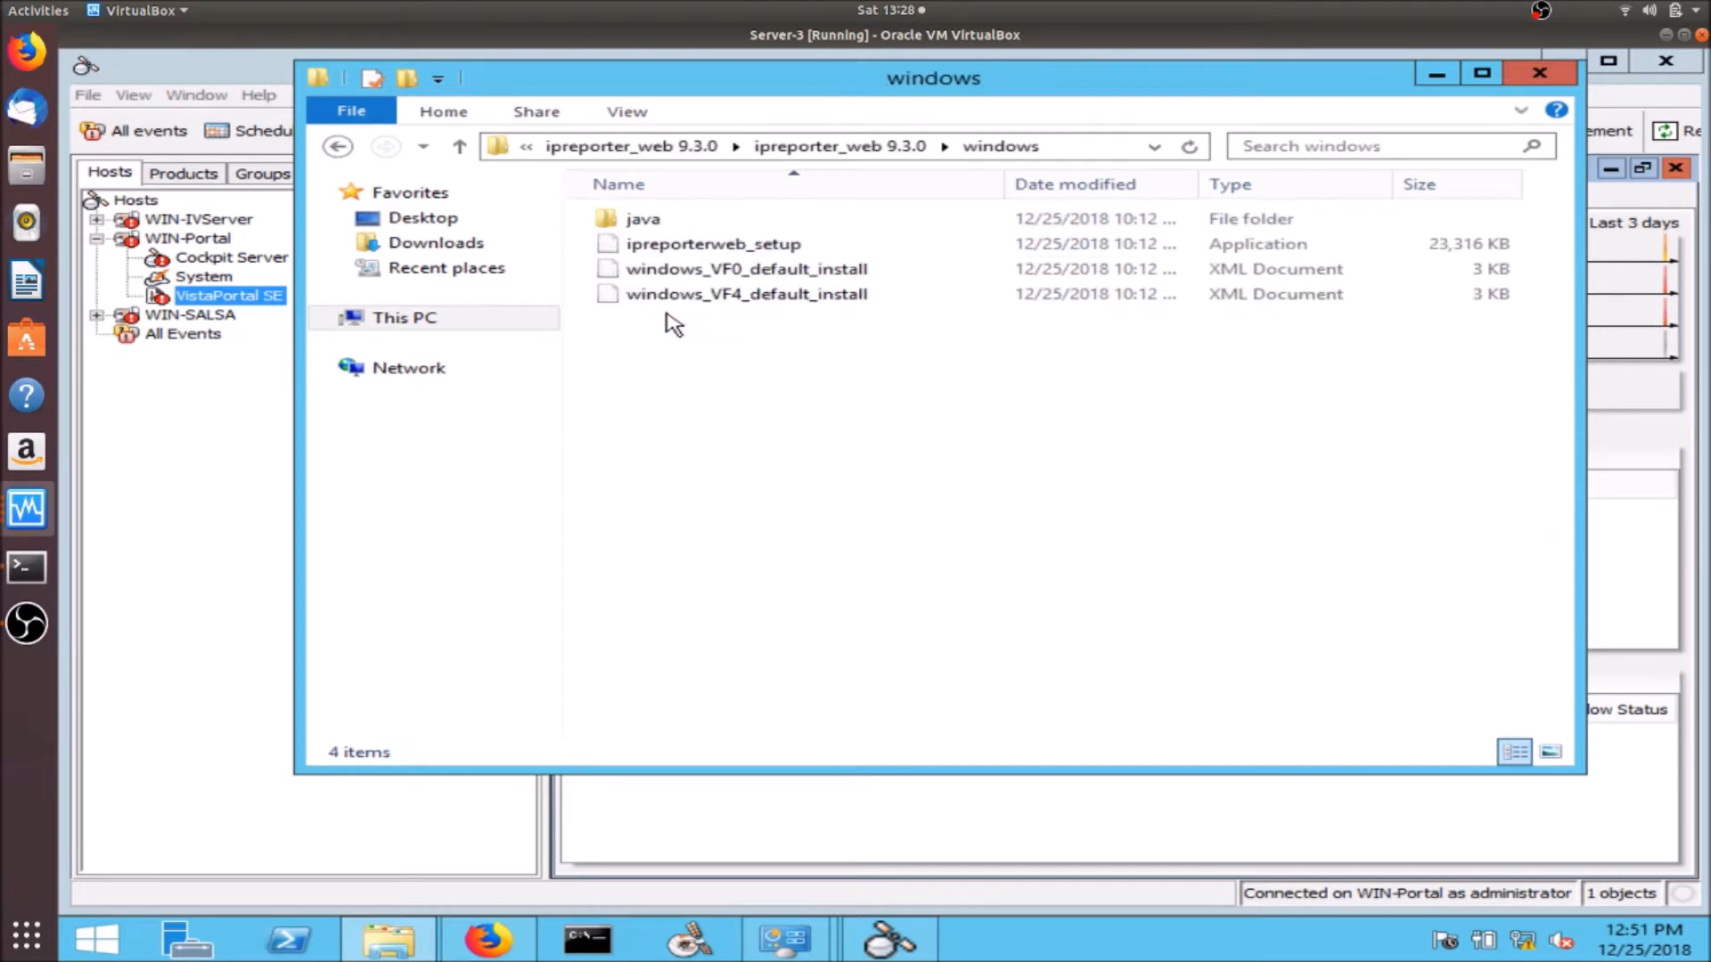
{"action": "double_click", "coordinate": [685, 243]}
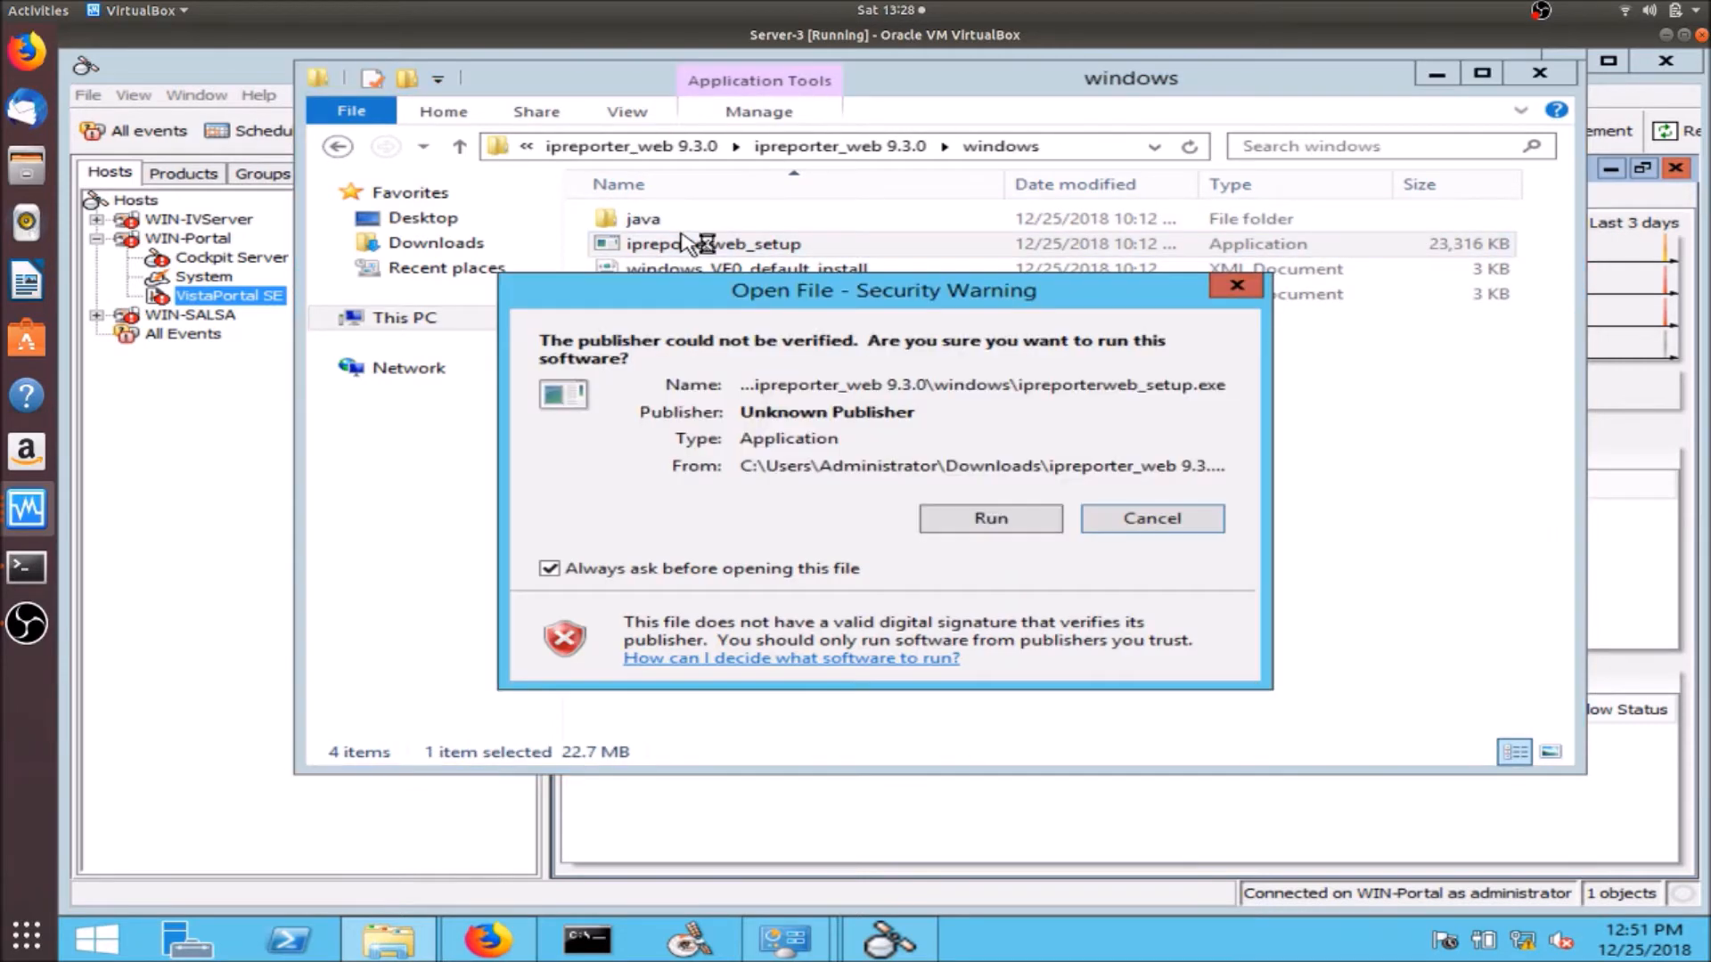
{"action": "left_click", "coordinate": [968, 518]}
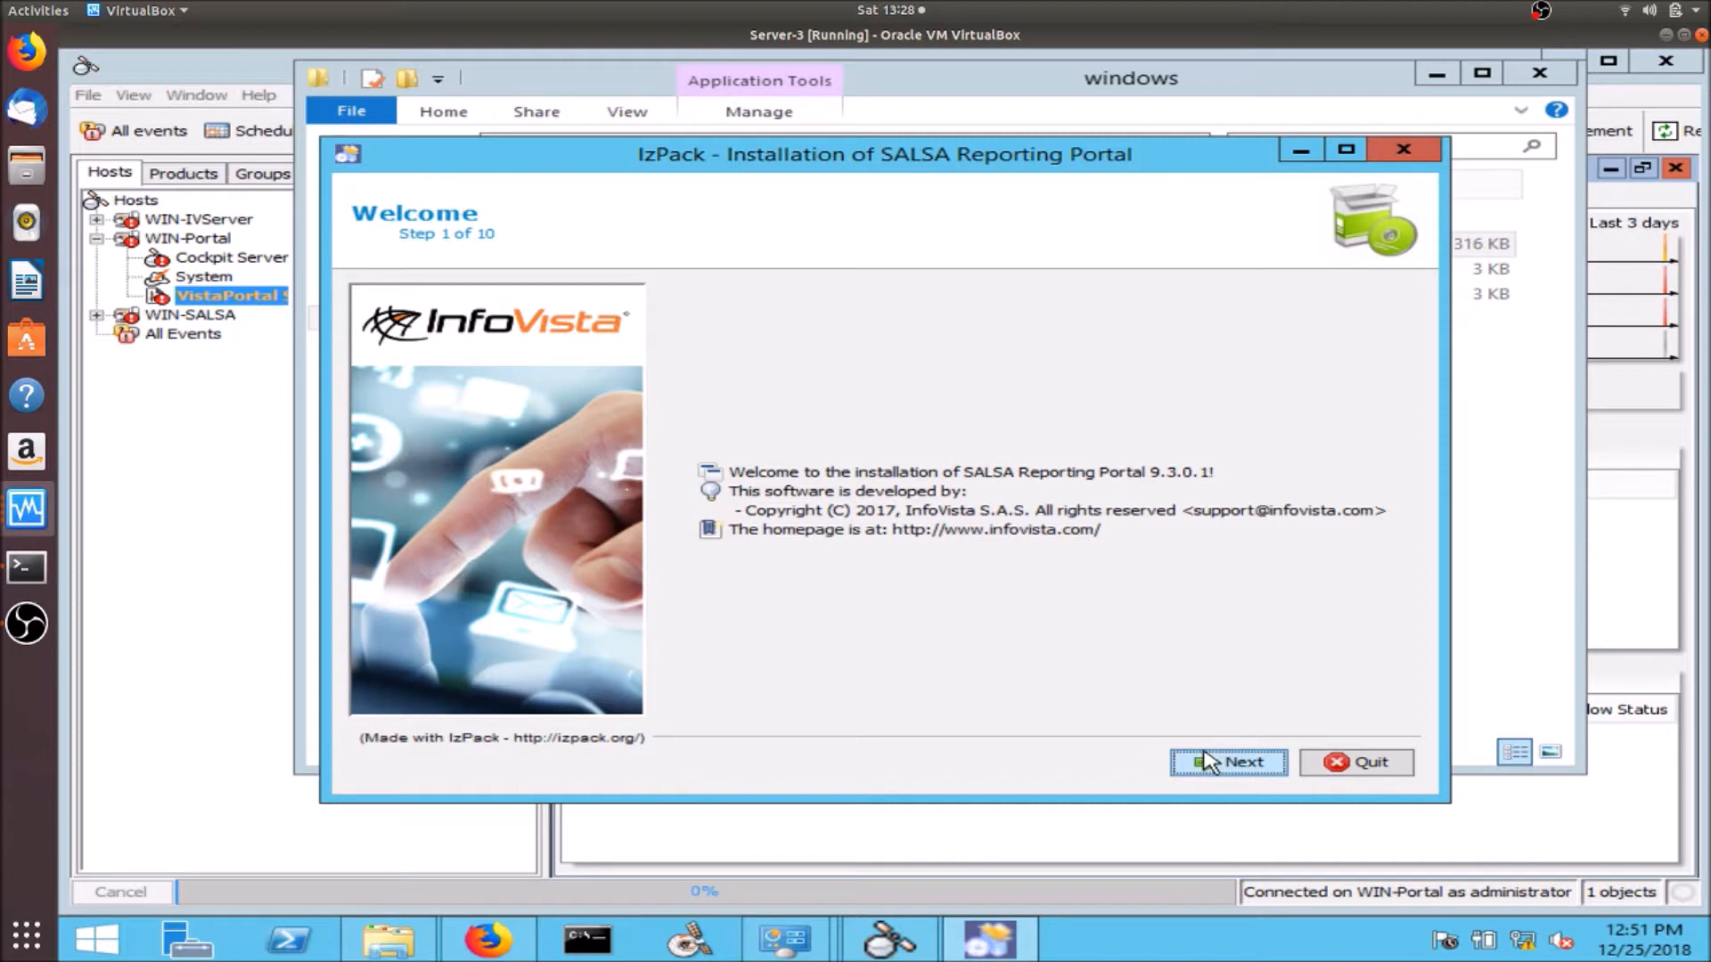
- Install SALSA Reporting Portal 9.3.0.1 with default packages and directories, then close the Explorer window
{"action": "left_click", "coordinate": [1208, 763]}
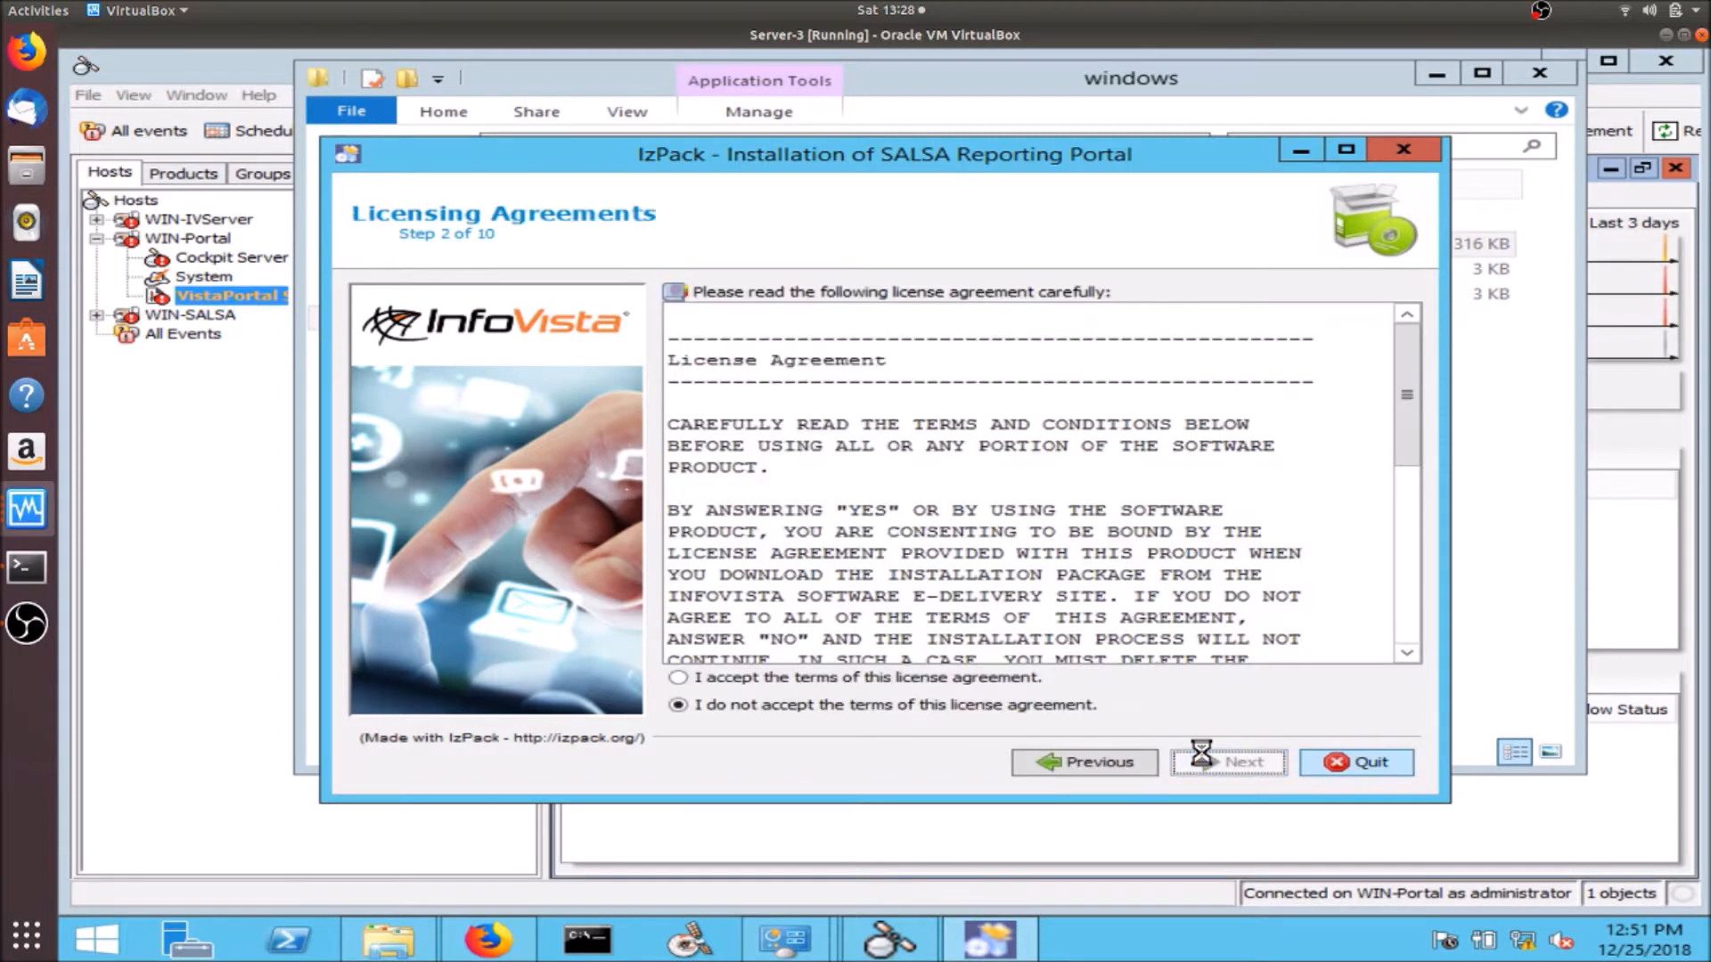
{"action": "left_click", "coordinate": [1016, 682]}
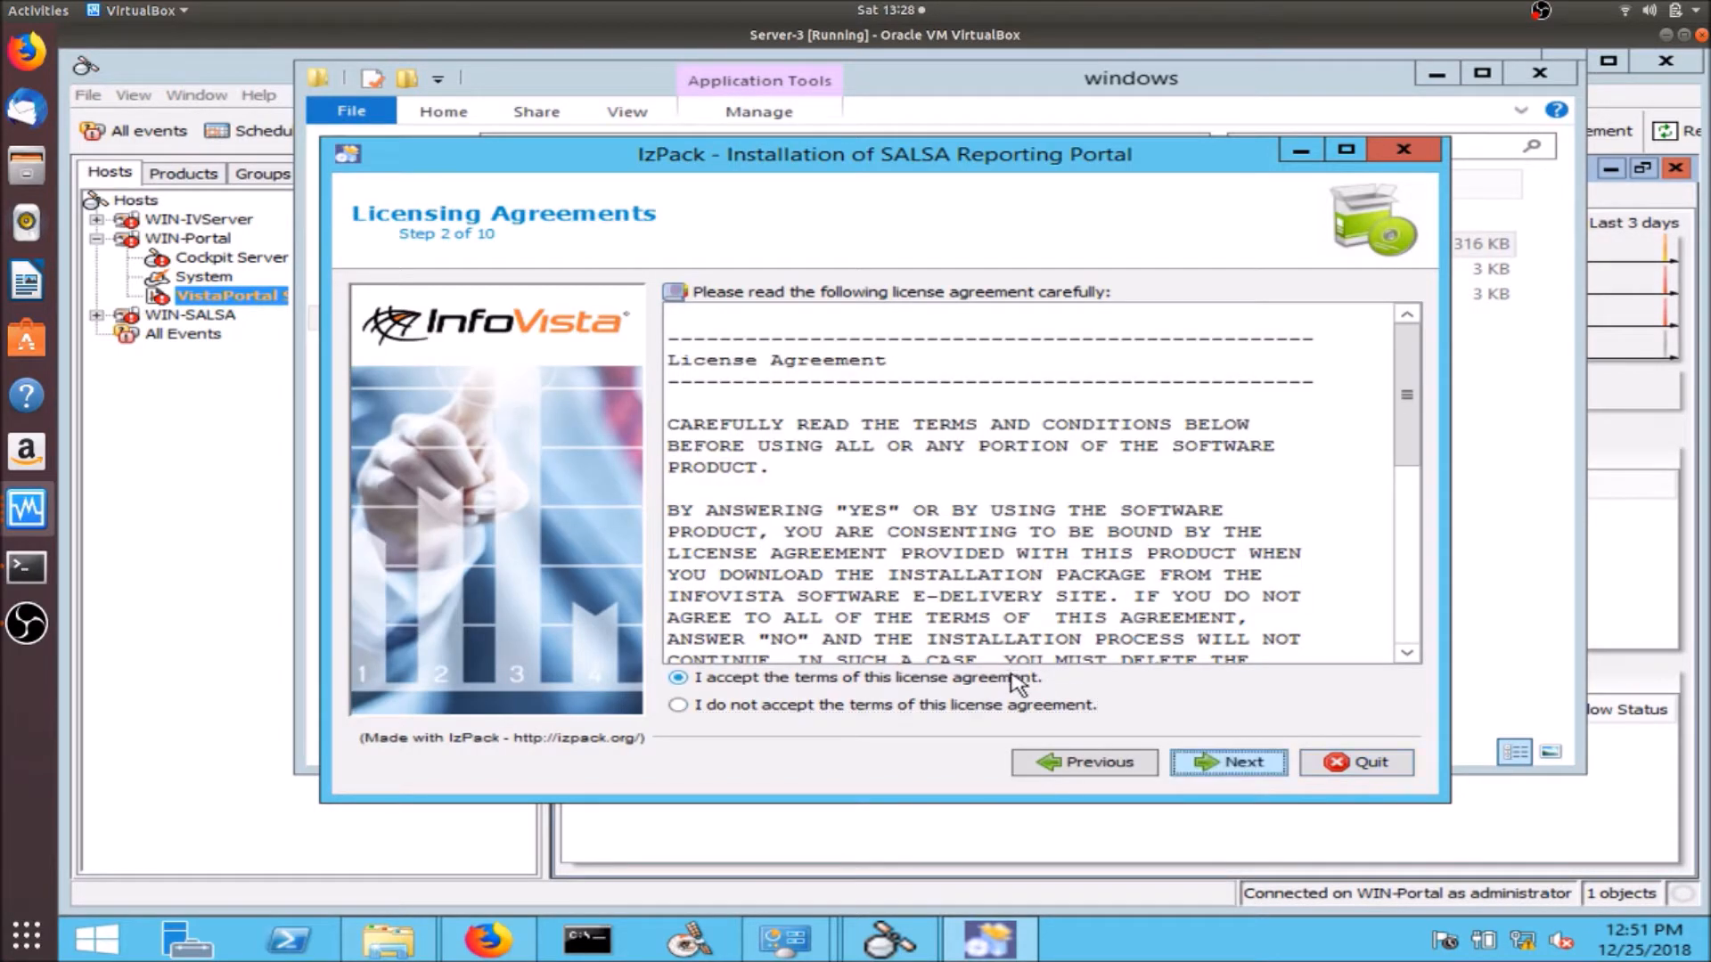
{"action": "left_click", "coordinate": [1231, 769]}
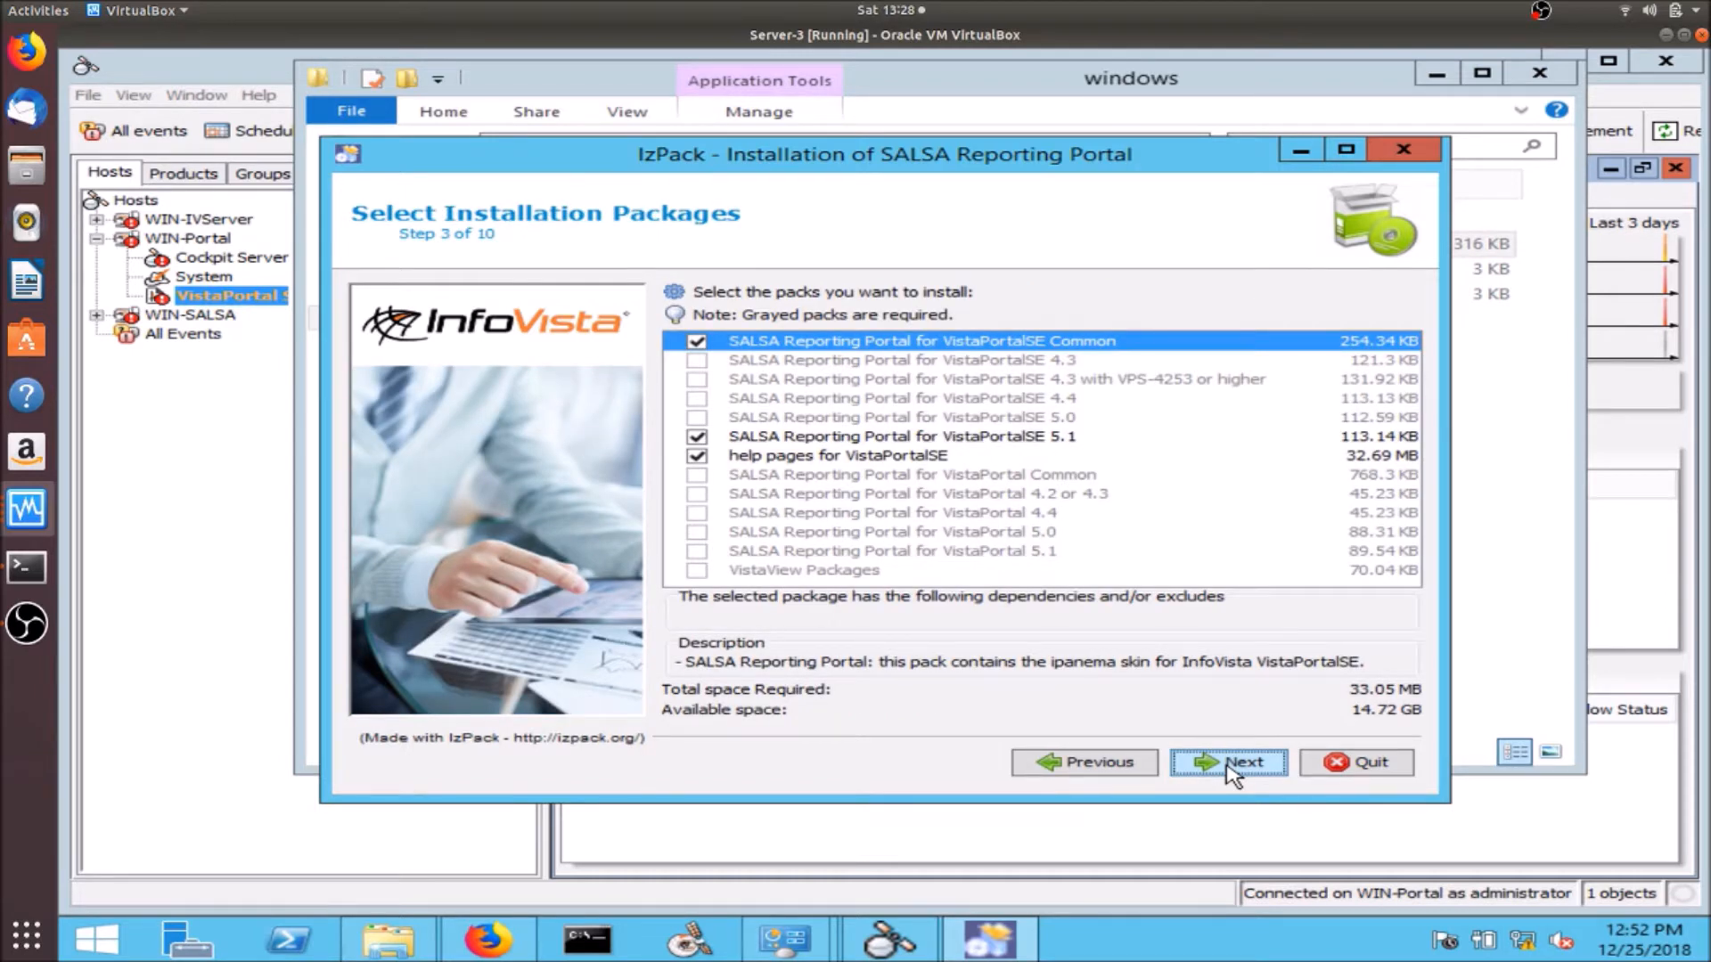
{"action": "left_click", "coordinate": [1231, 768]}
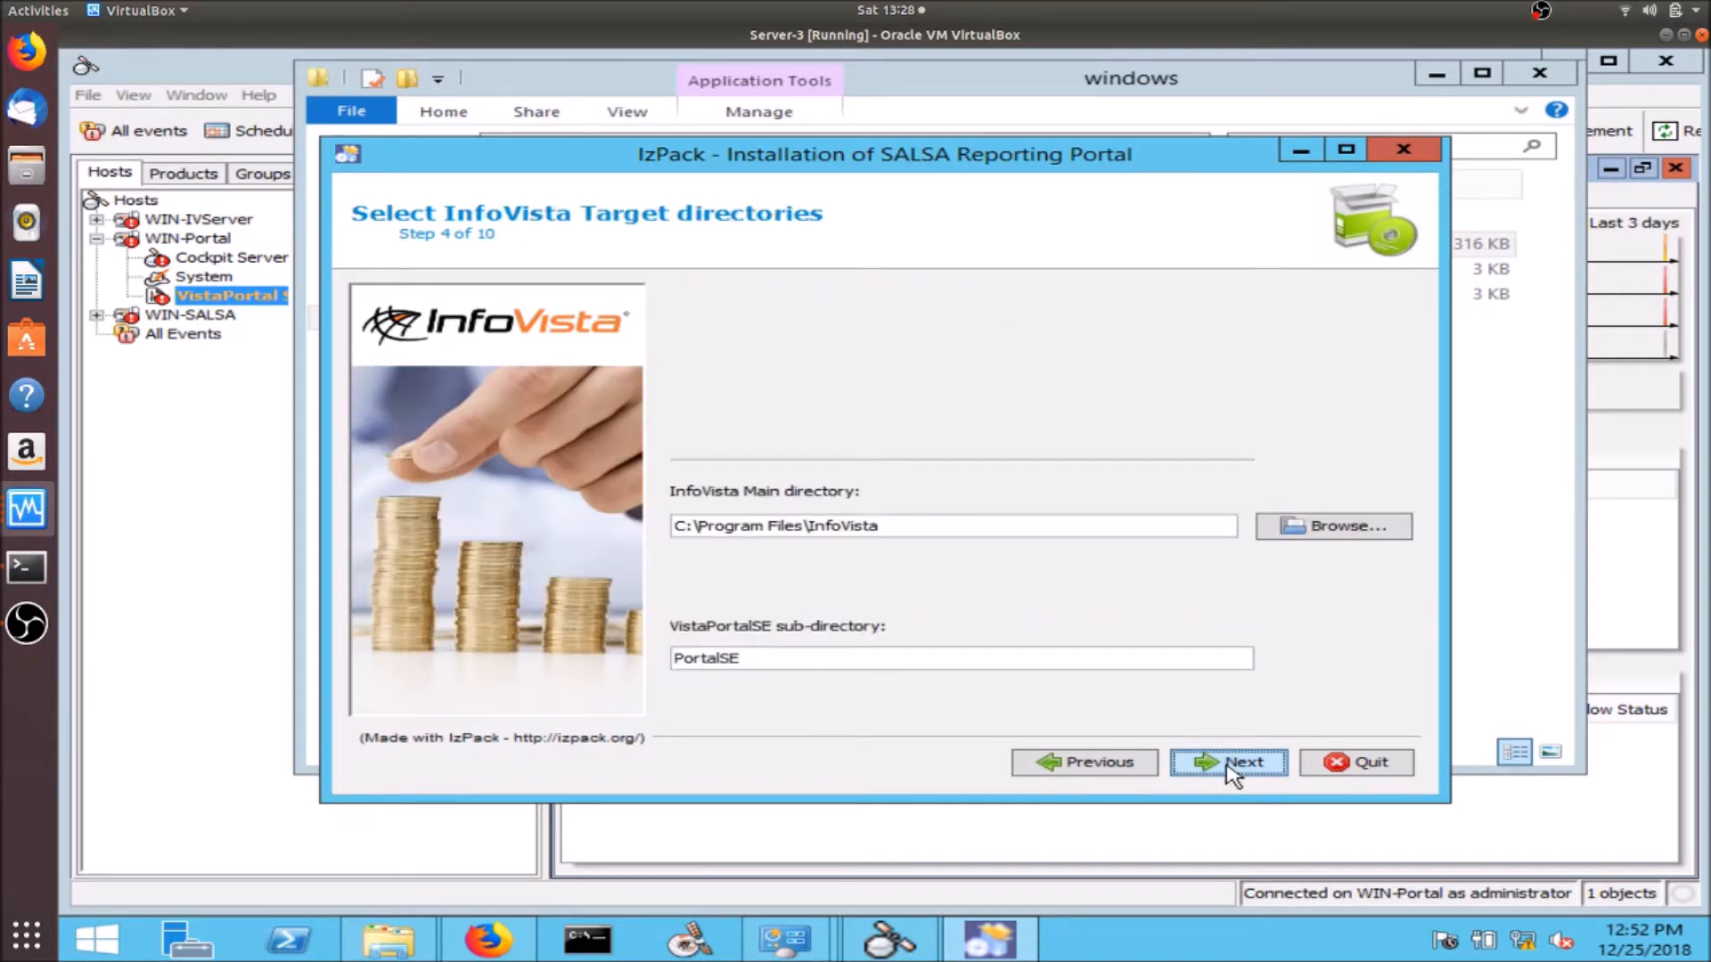
{"action": "left_click", "coordinate": [1231, 768]}
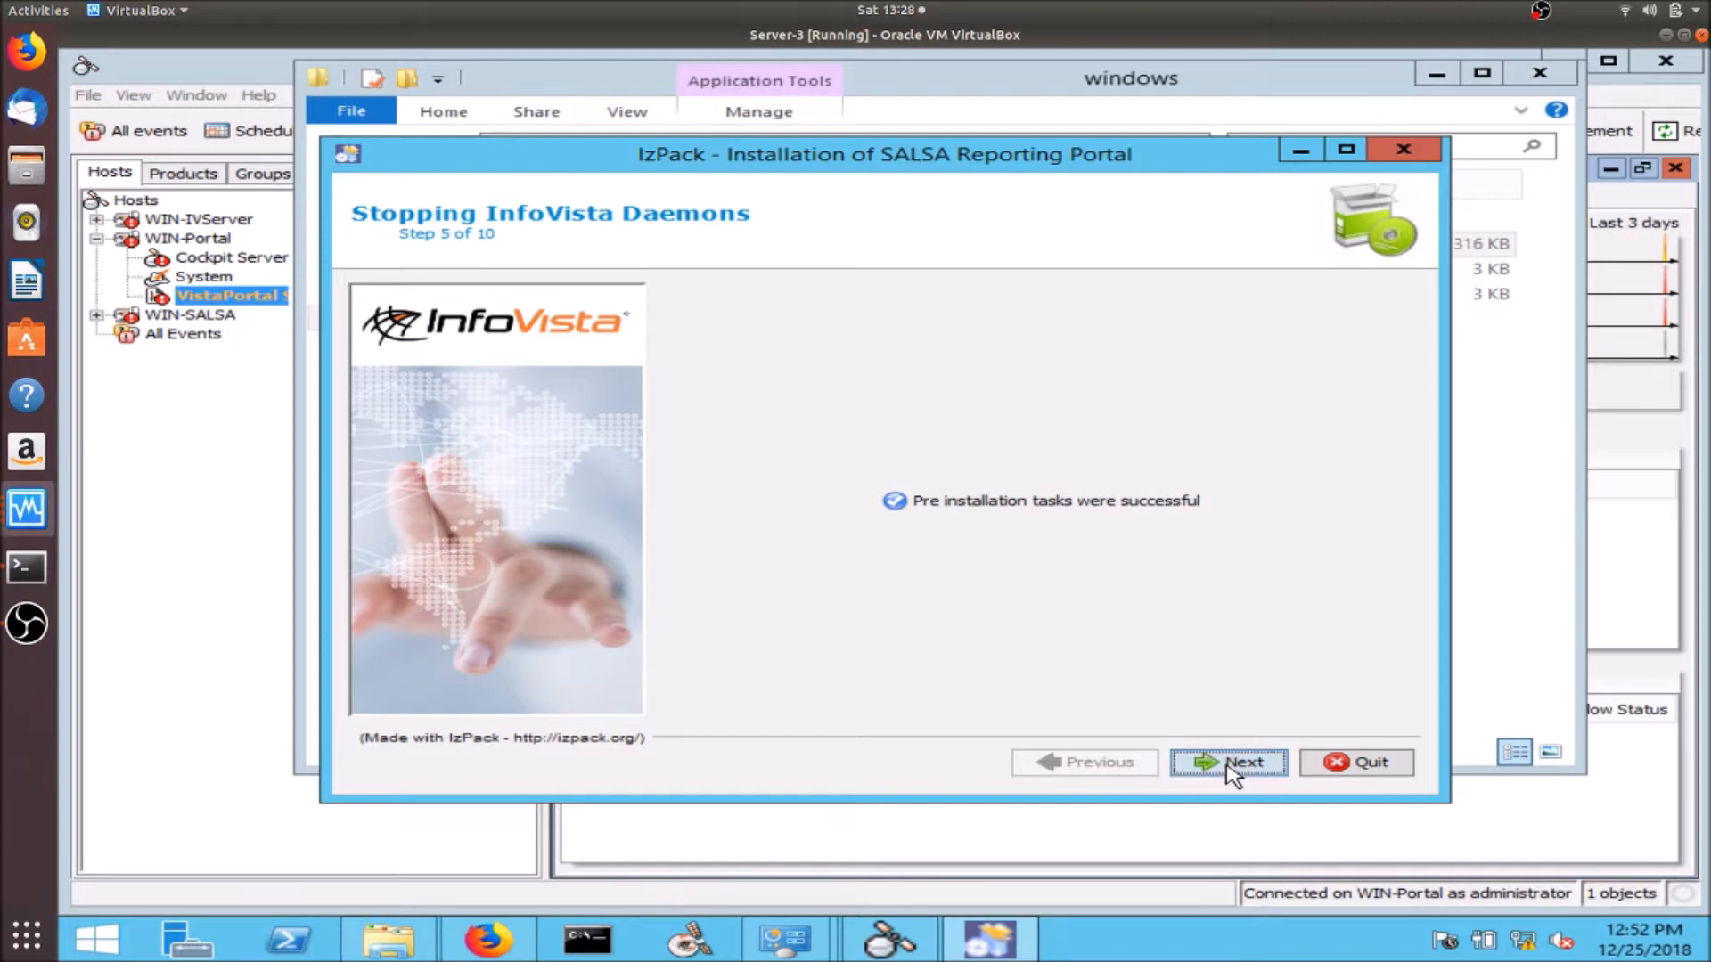
{"action": "left_click", "coordinate": [1228, 762]}
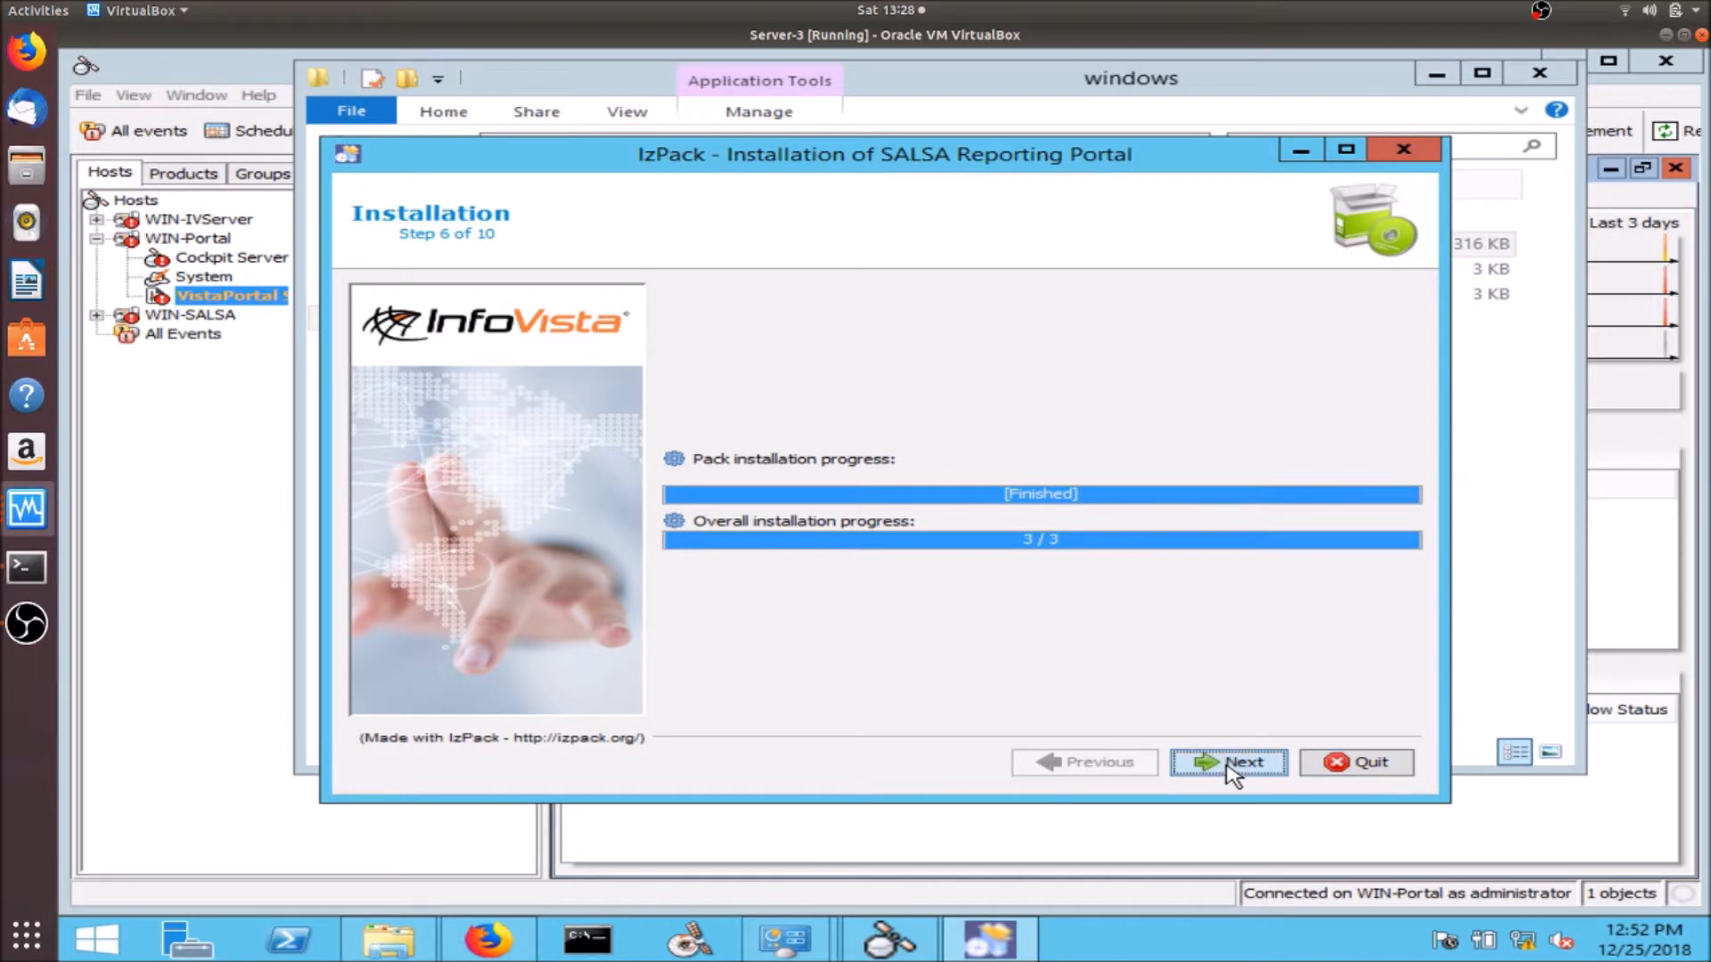
{"action": "left_click", "coordinate": [1230, 766]}
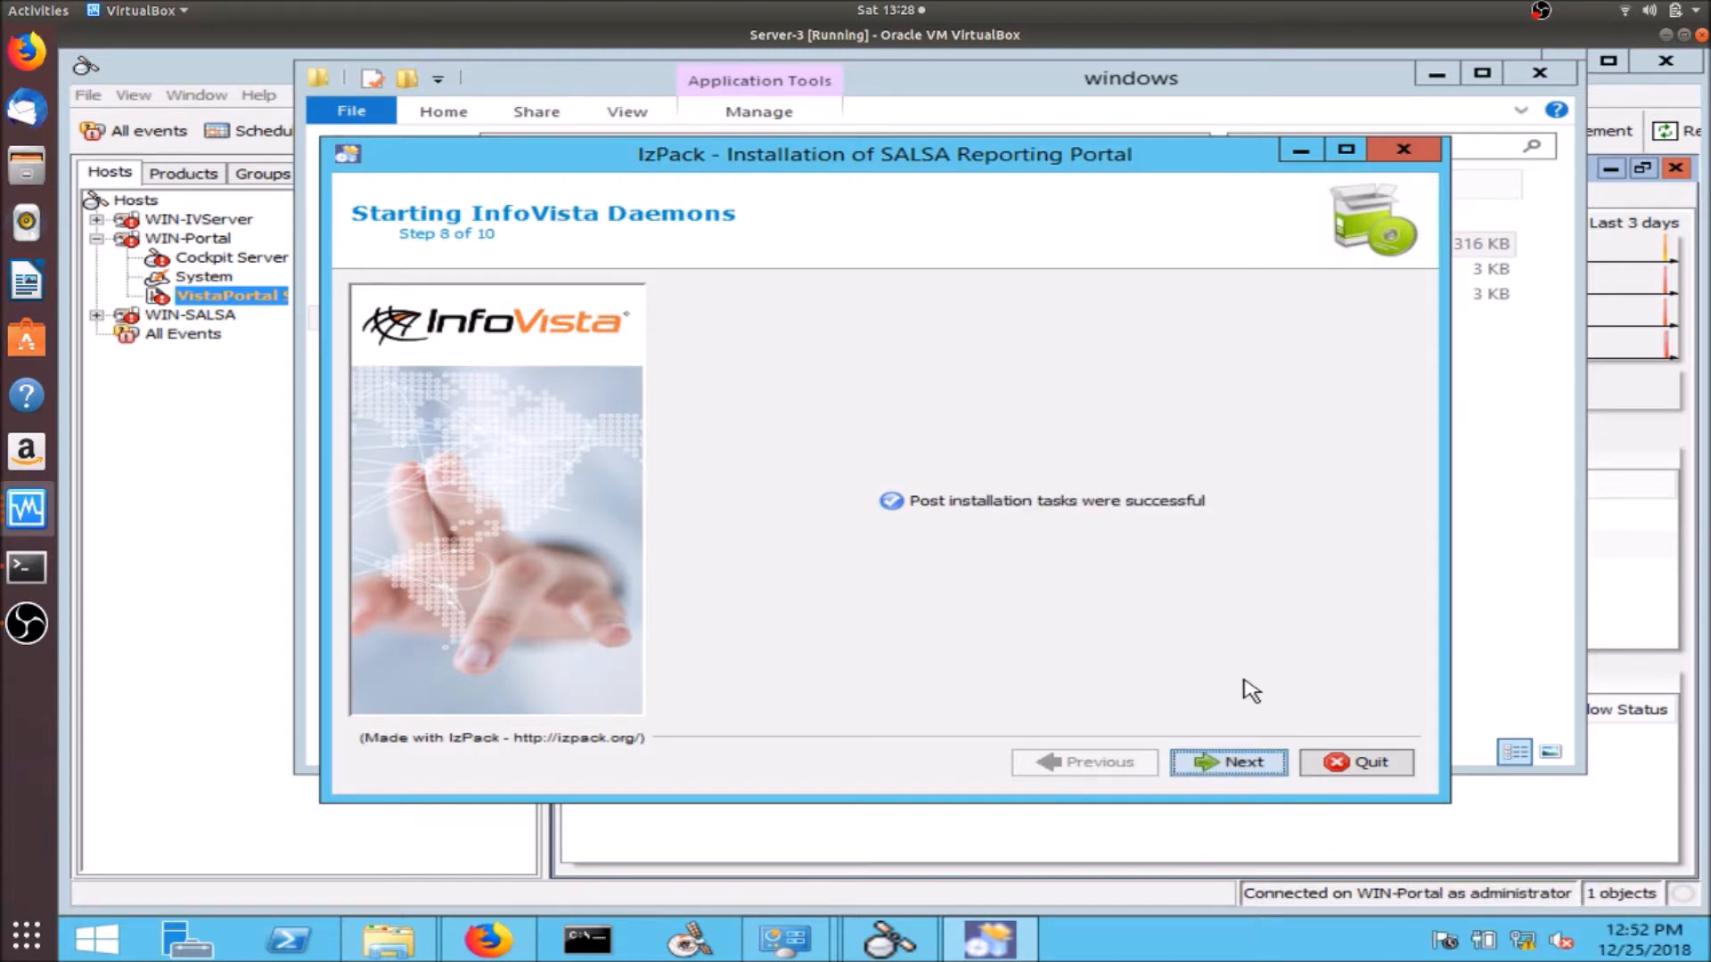
{"action": "left_click", "coordinate": [1244, 765]}
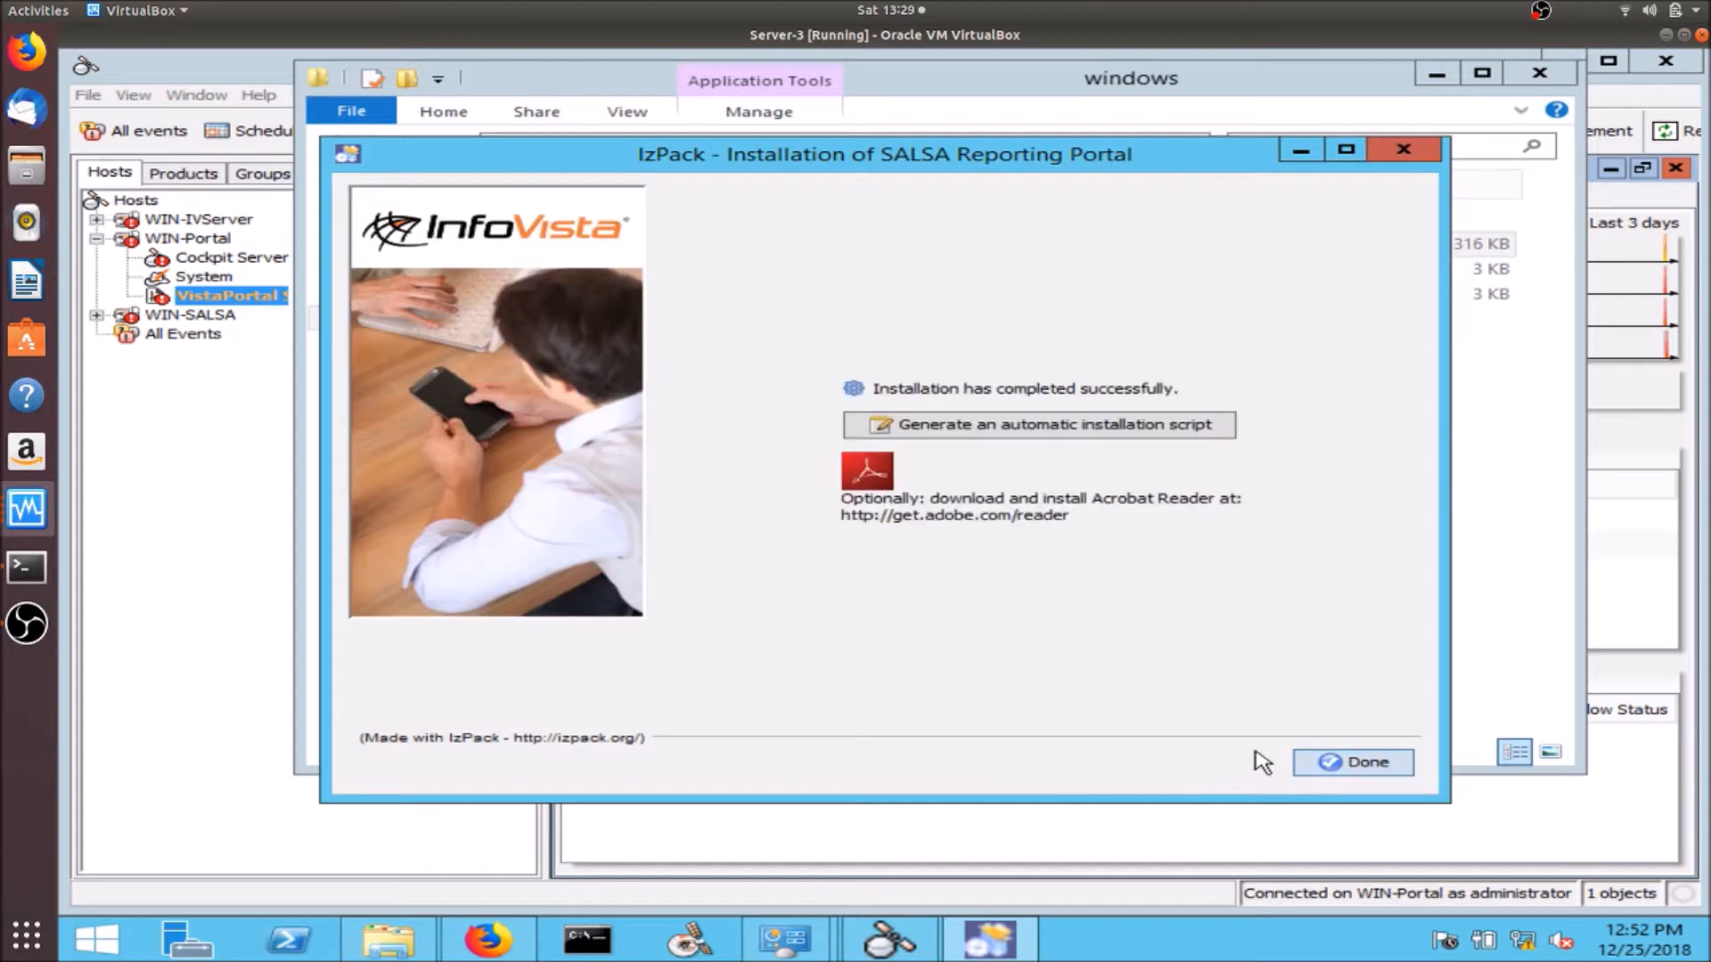
{"action": "left_click", "coordinate": [1368, 762]}
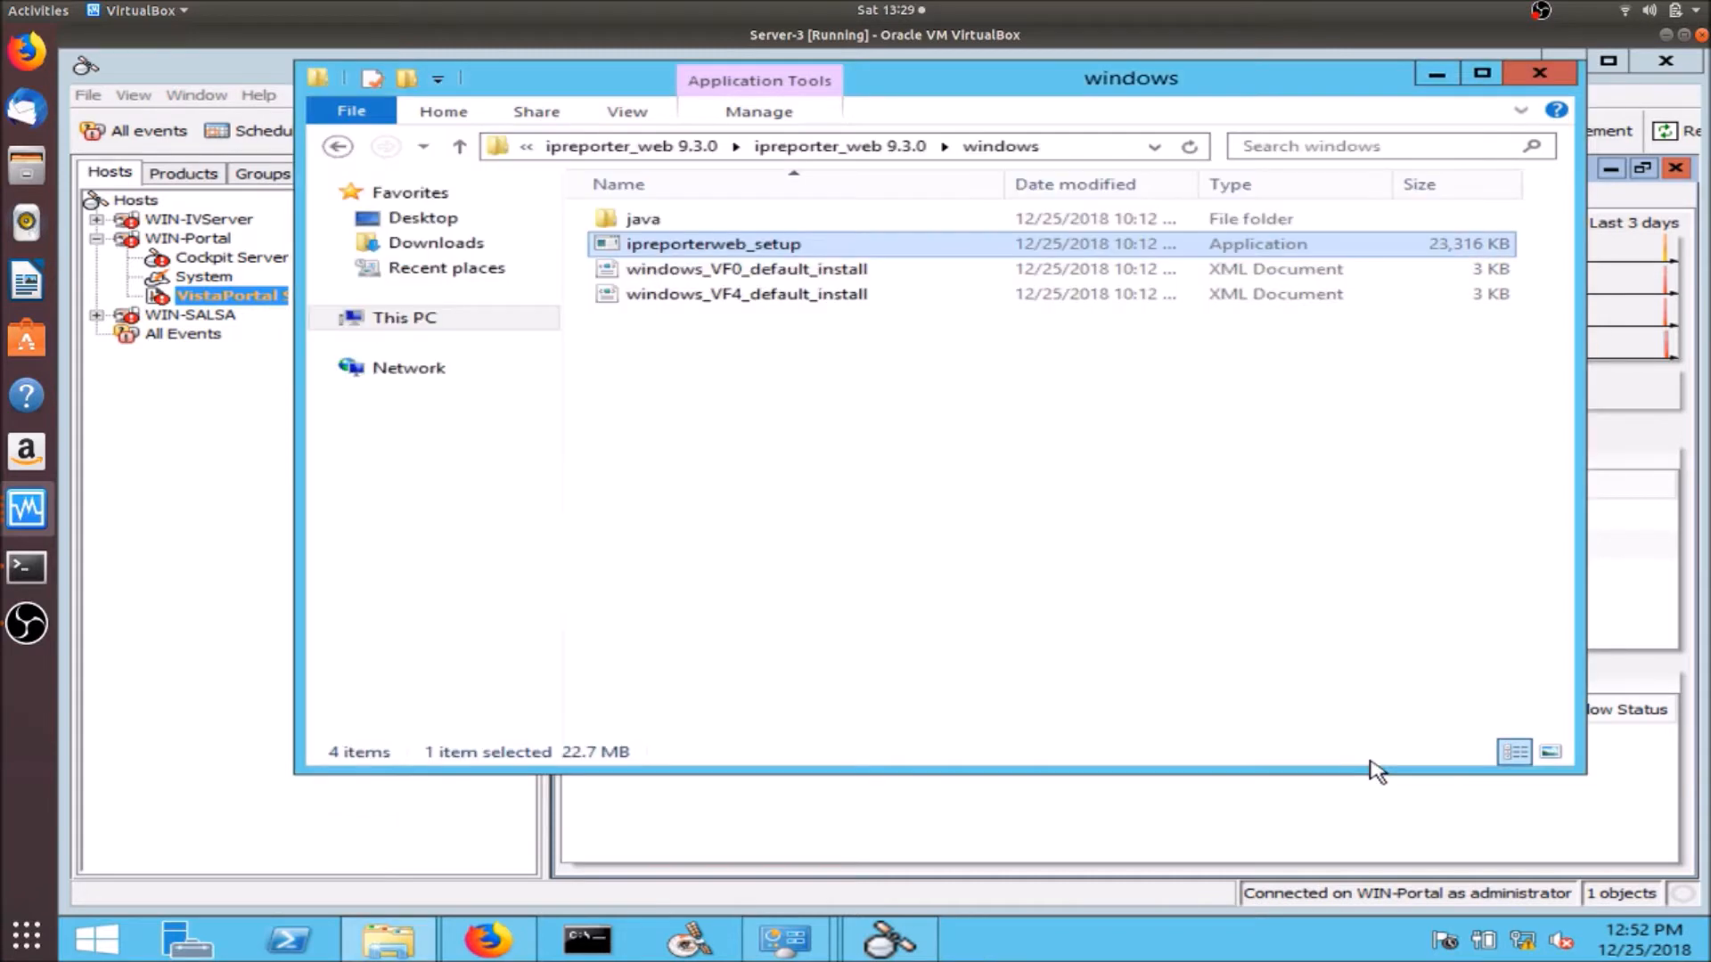
{"action": "left_click", "coordinate": [1544, 73]}
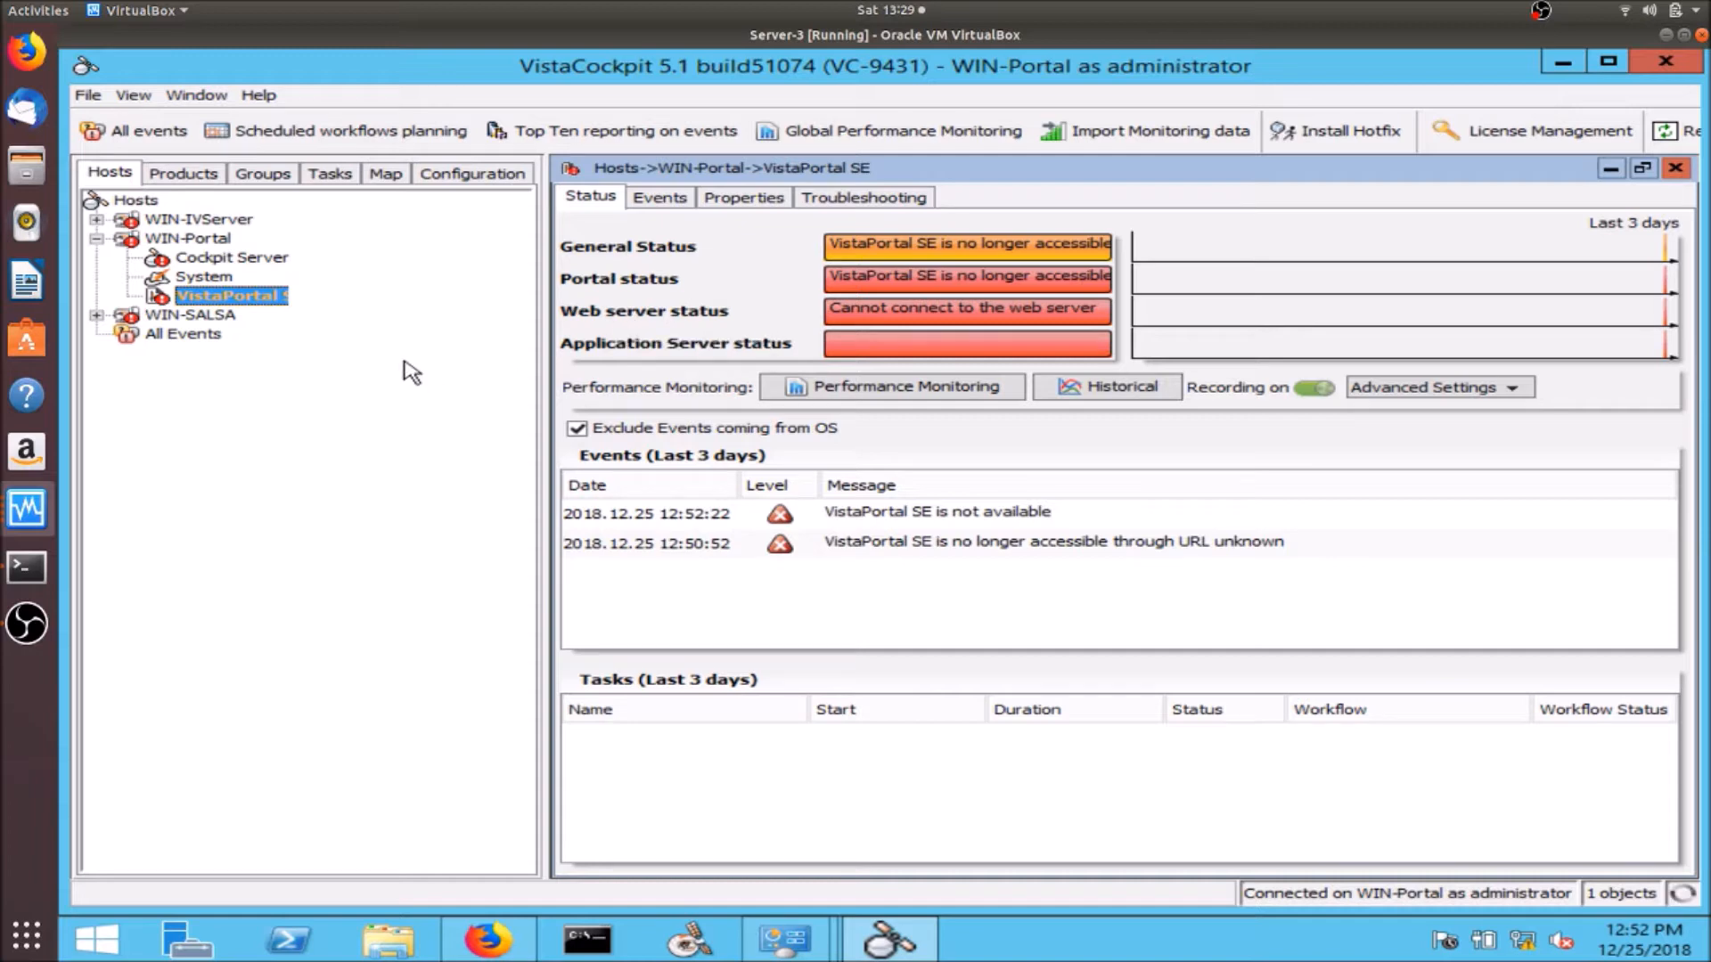
- Reload the VistaPortal SE page in Firefox, minimize it, and bring up the VirtualBox windows list
{"action": "left_click", "coordinate": [490, 948]}
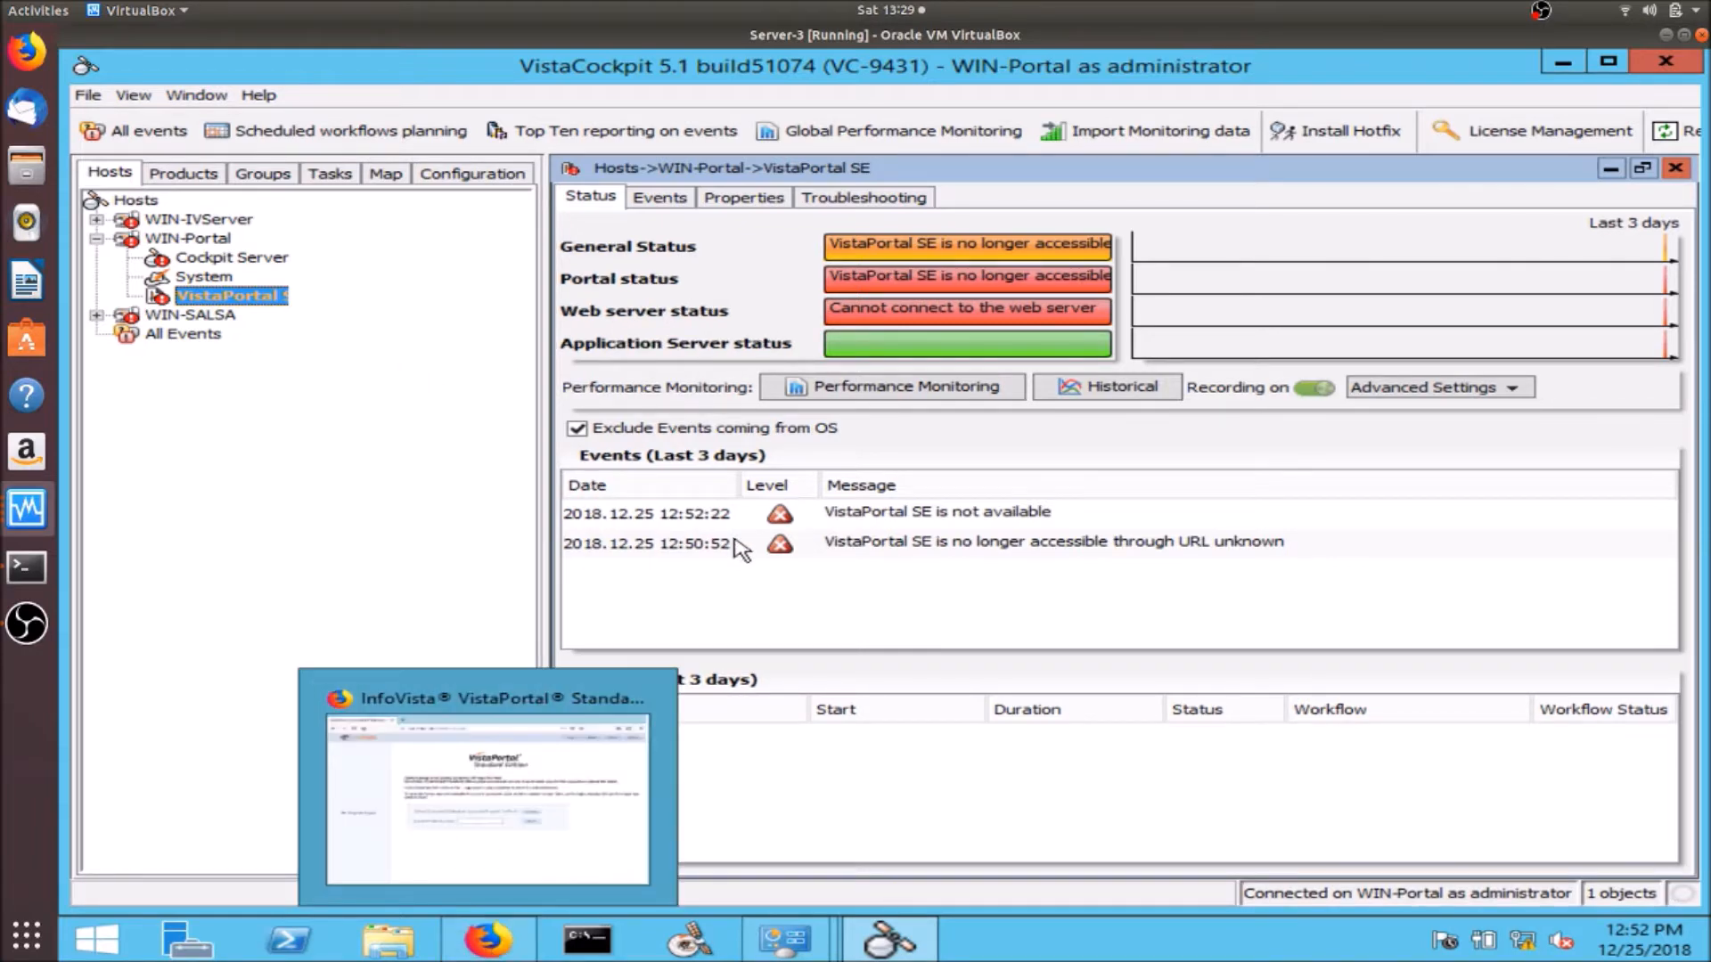
{"action": "left_click", "coordinate": [492, 945]}
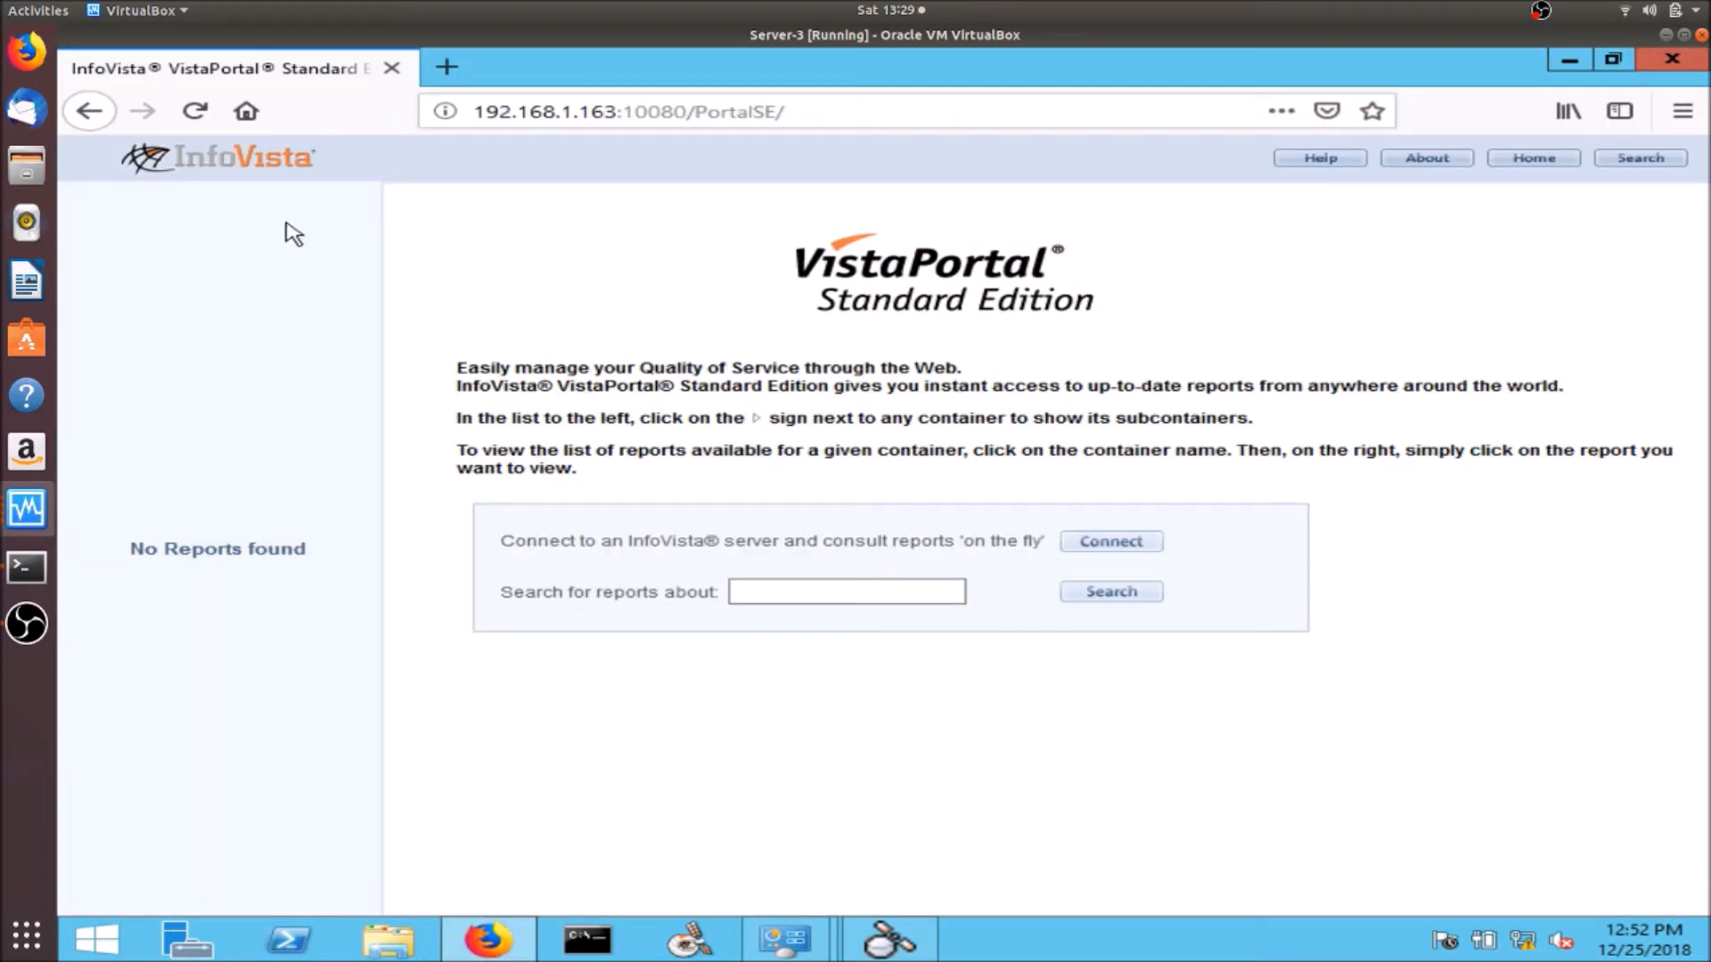
{"action": "left_click", "coordinate": [191, 110]}
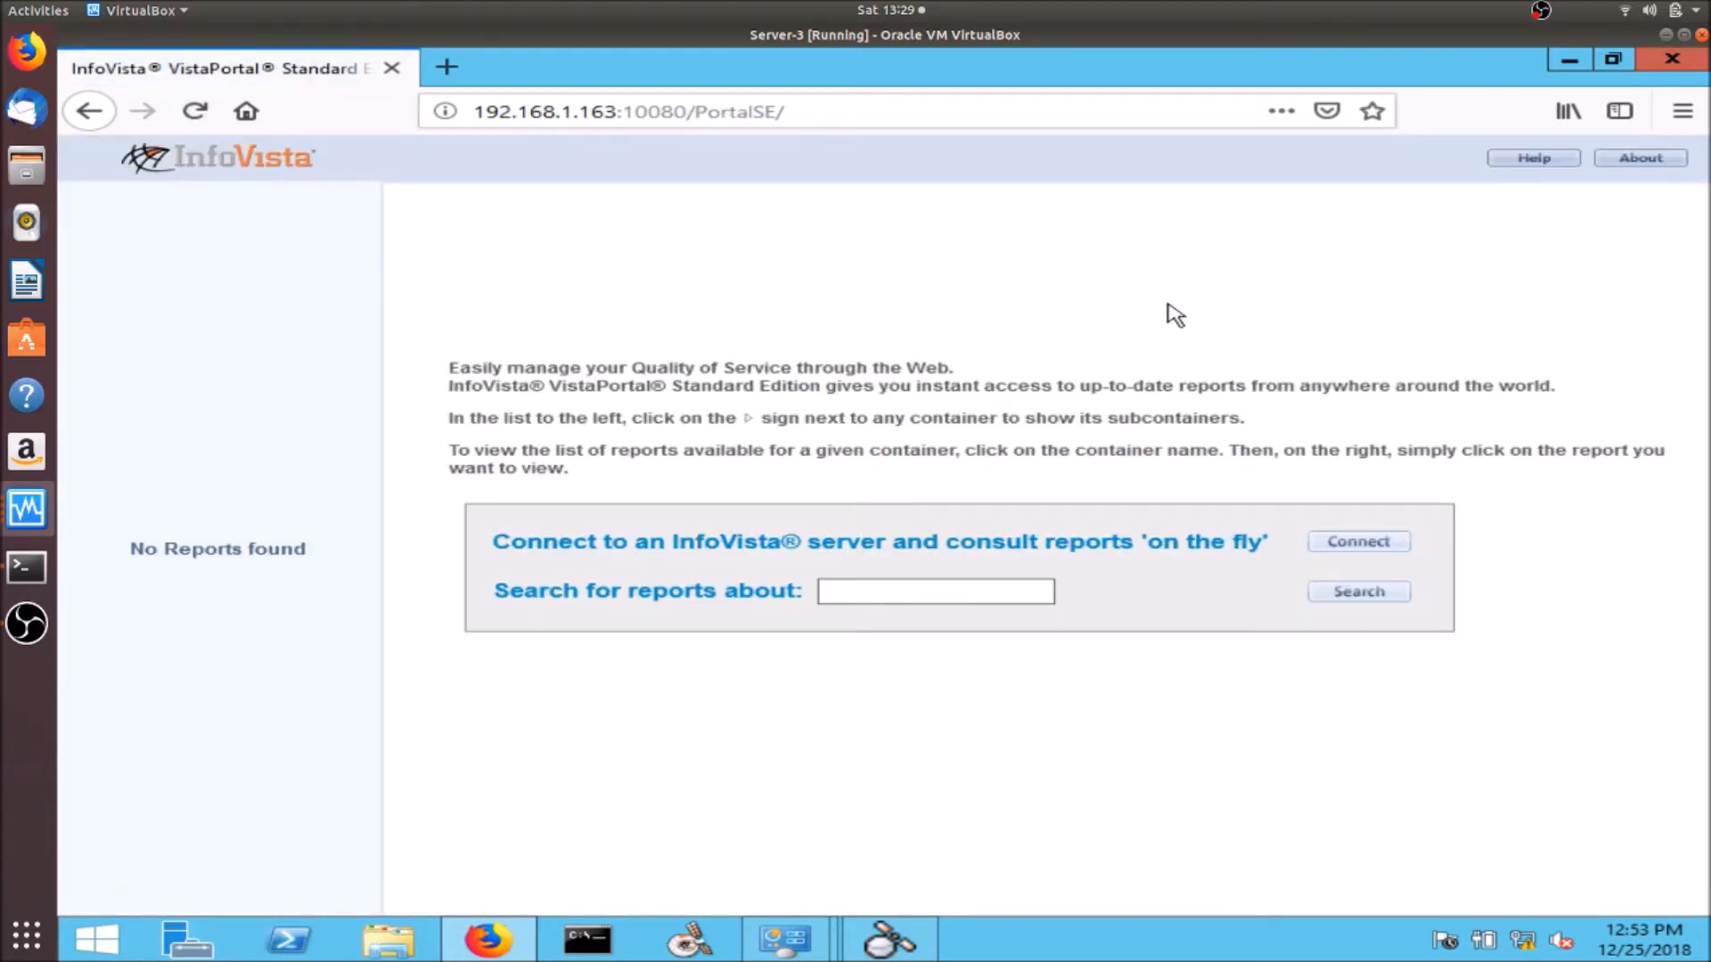
{"action": "left_click", "coordinate": [1568, 61]}
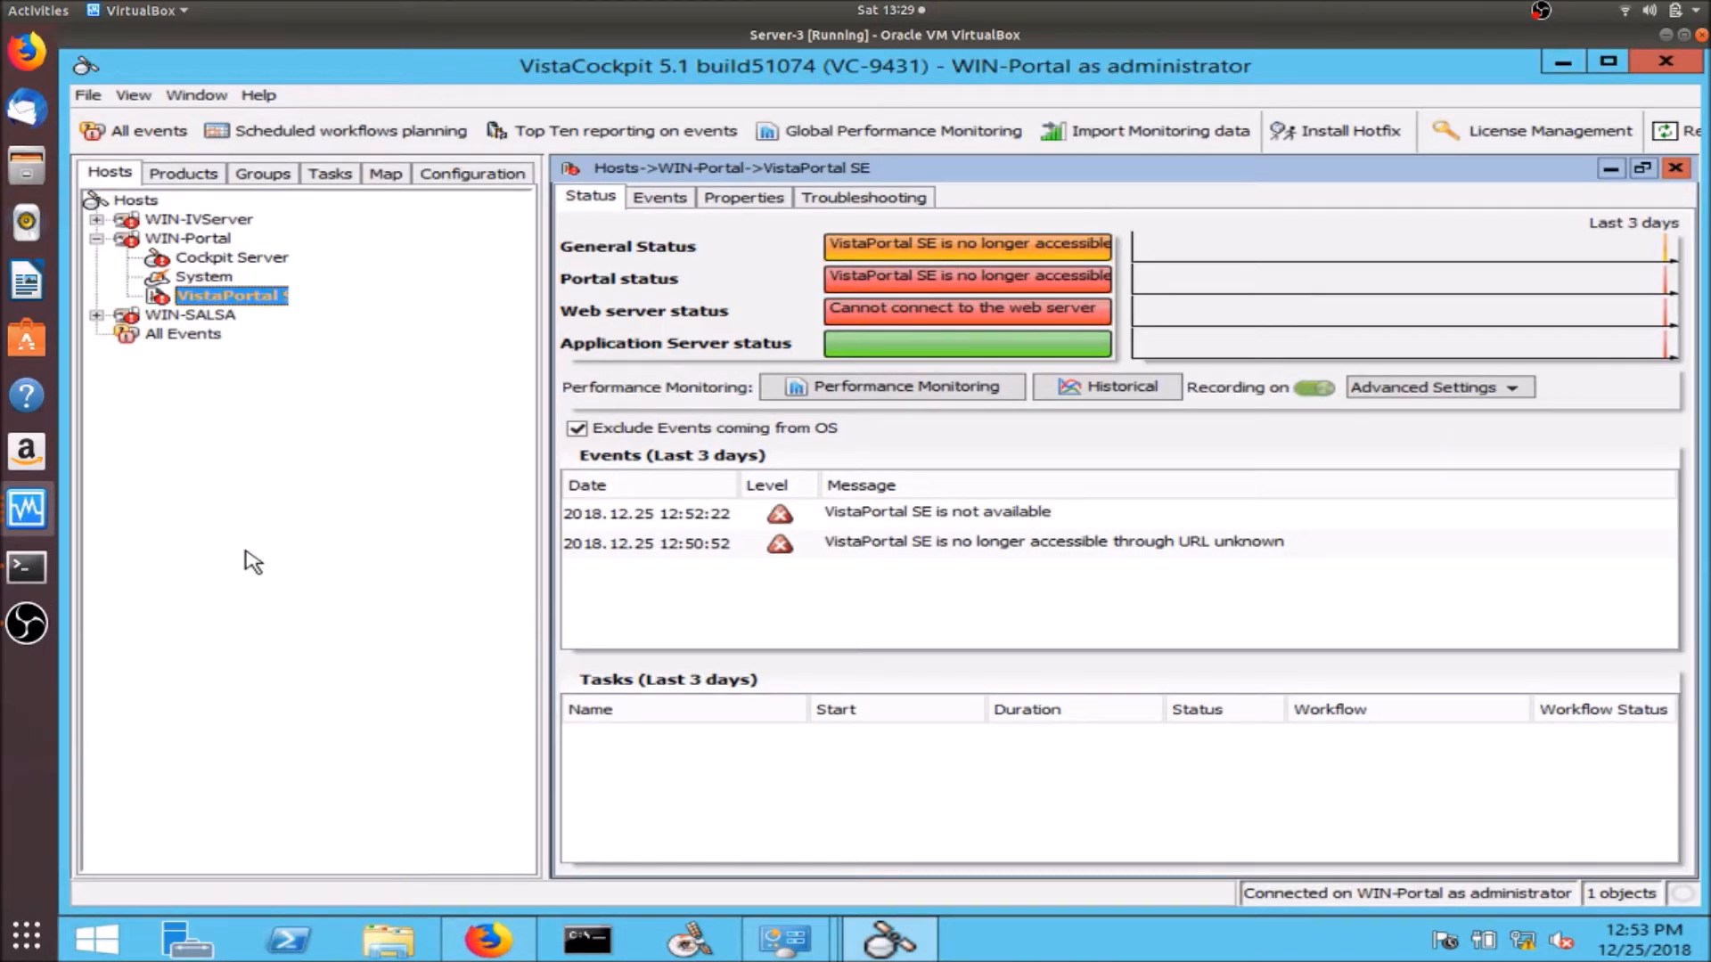
{"action": "left_click", "coordinate": [36, 506]}
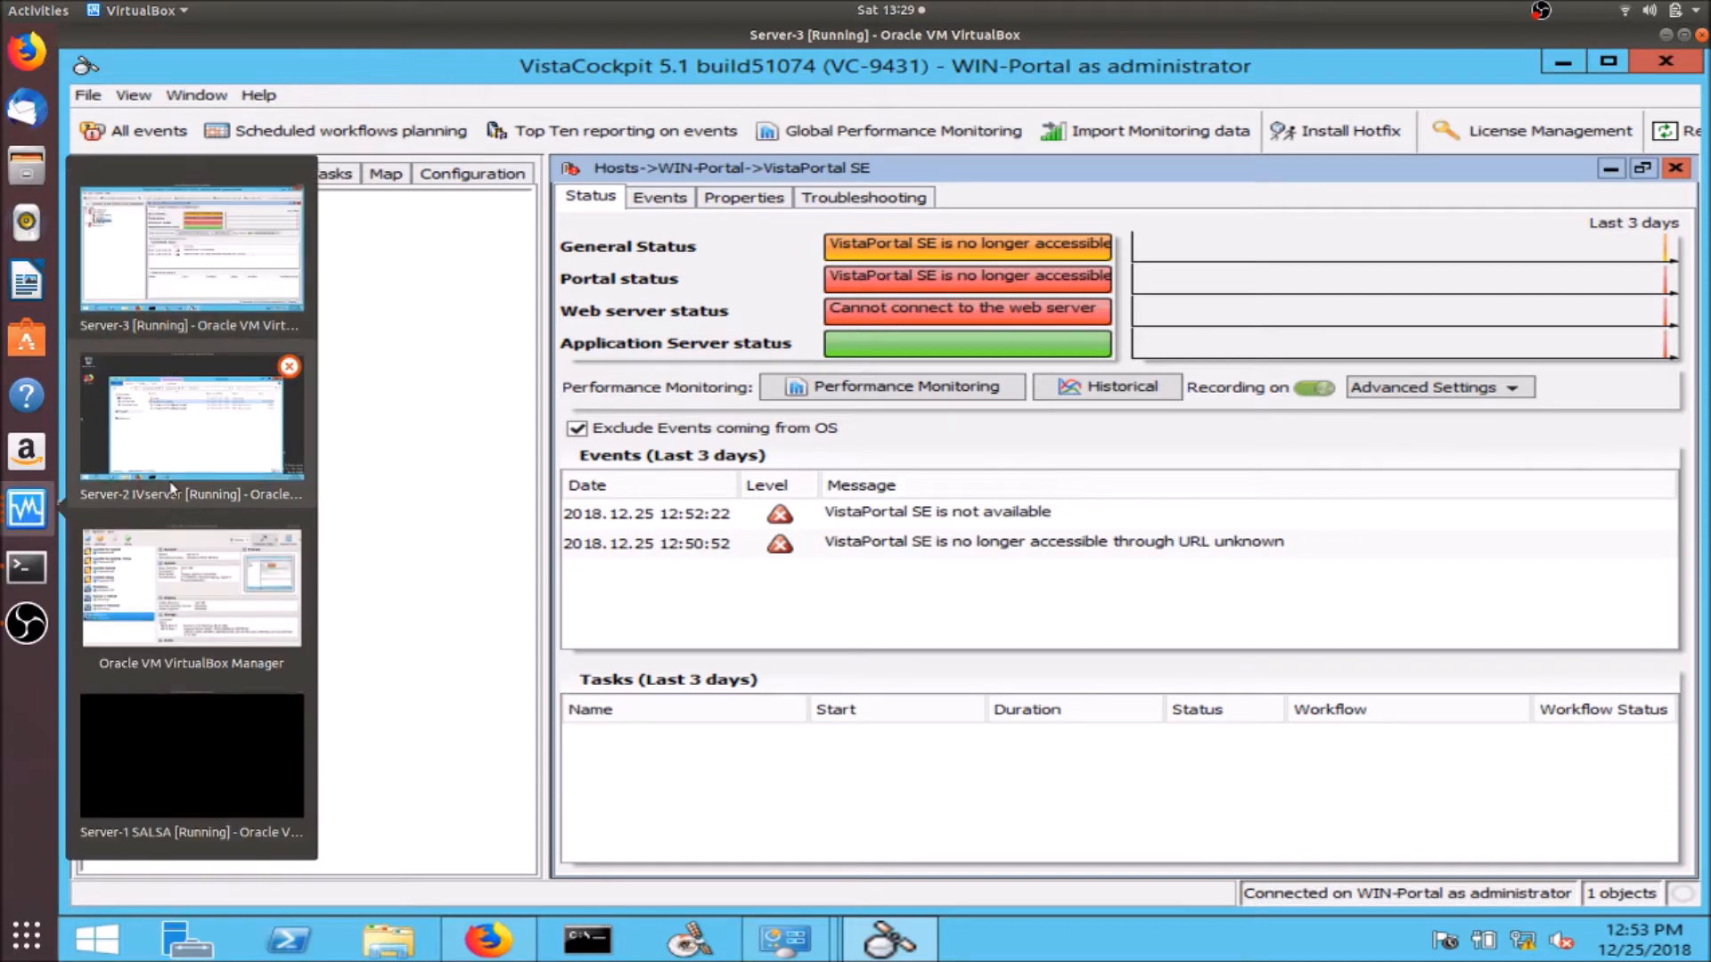
- Import the Ipanema.ipmsys licence file via About in SALSA platform configuration on Server-1
{"action": "left_click", "coordinate": [201, 726]}
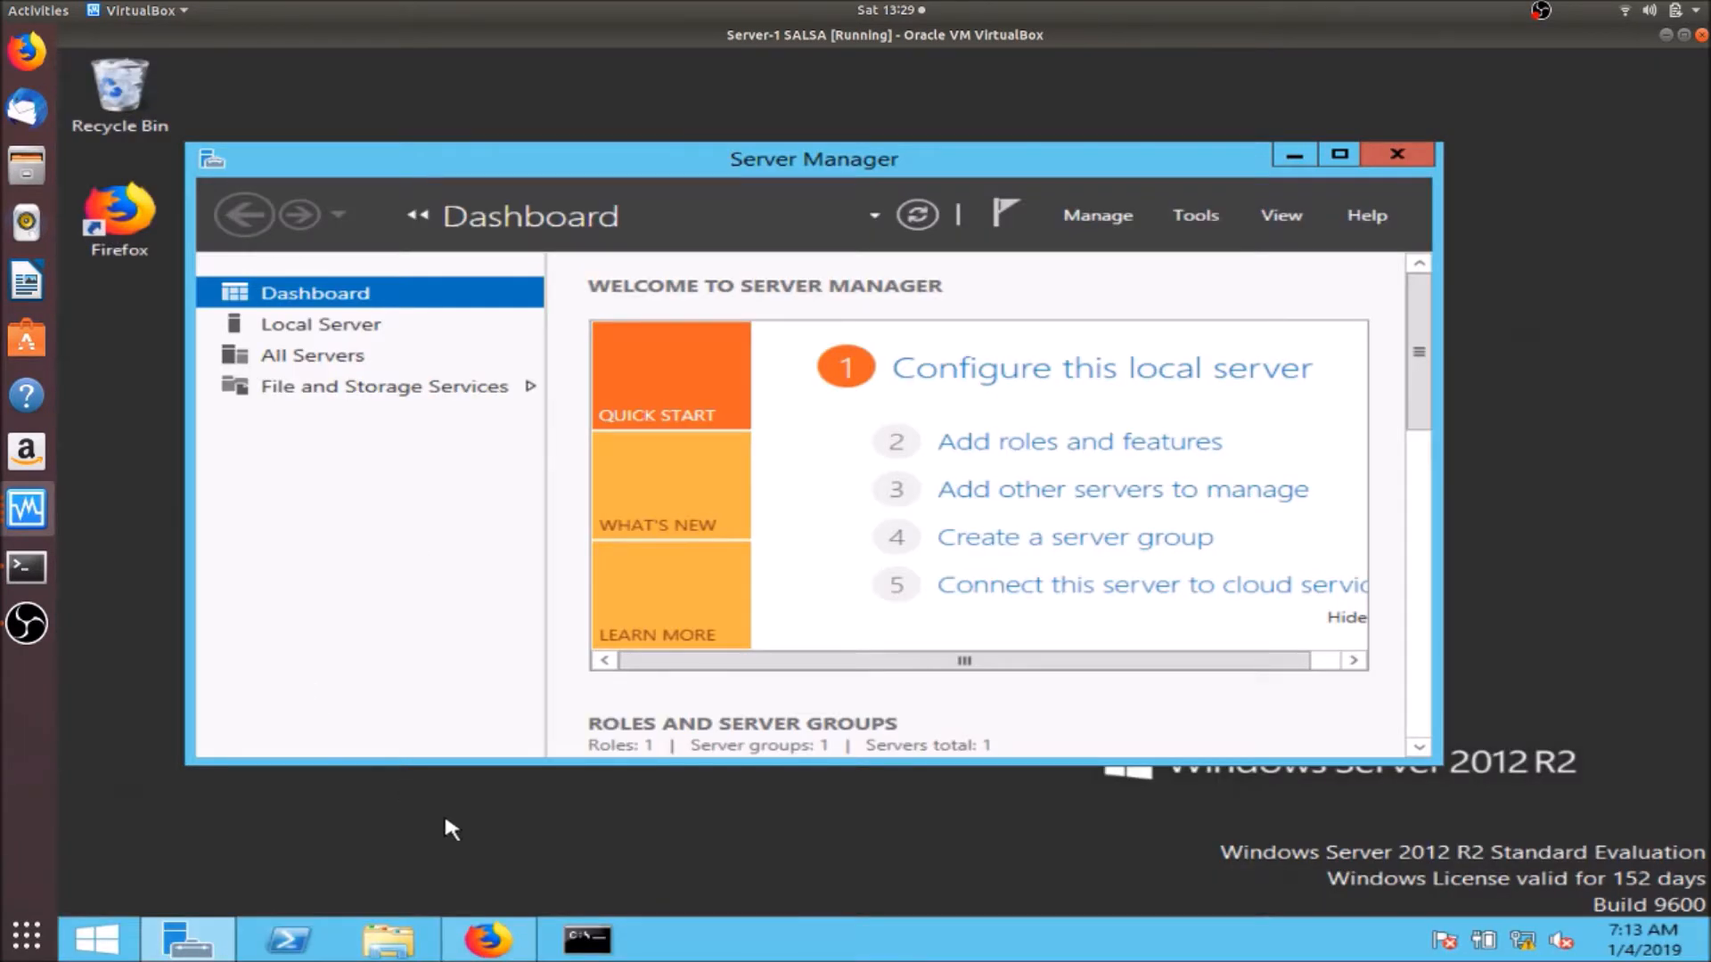
{"action": "left_click", "coordinate": [483, 944]}
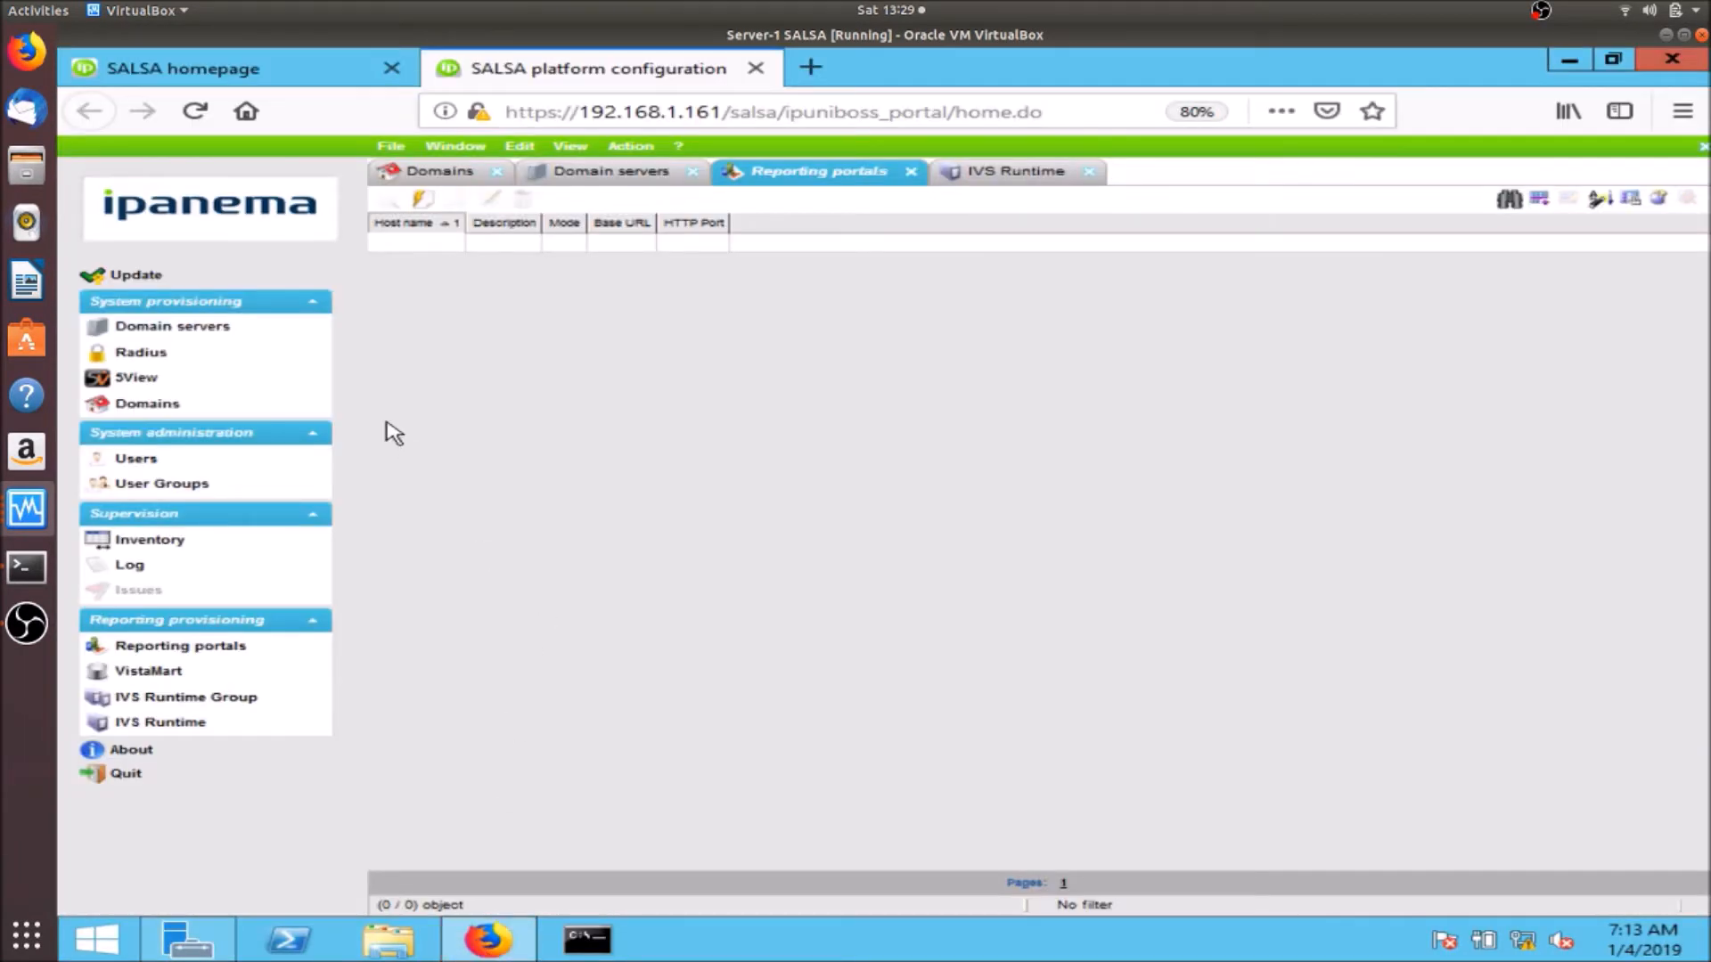
{"action": "left_click", "coordinate": [214, 67]}
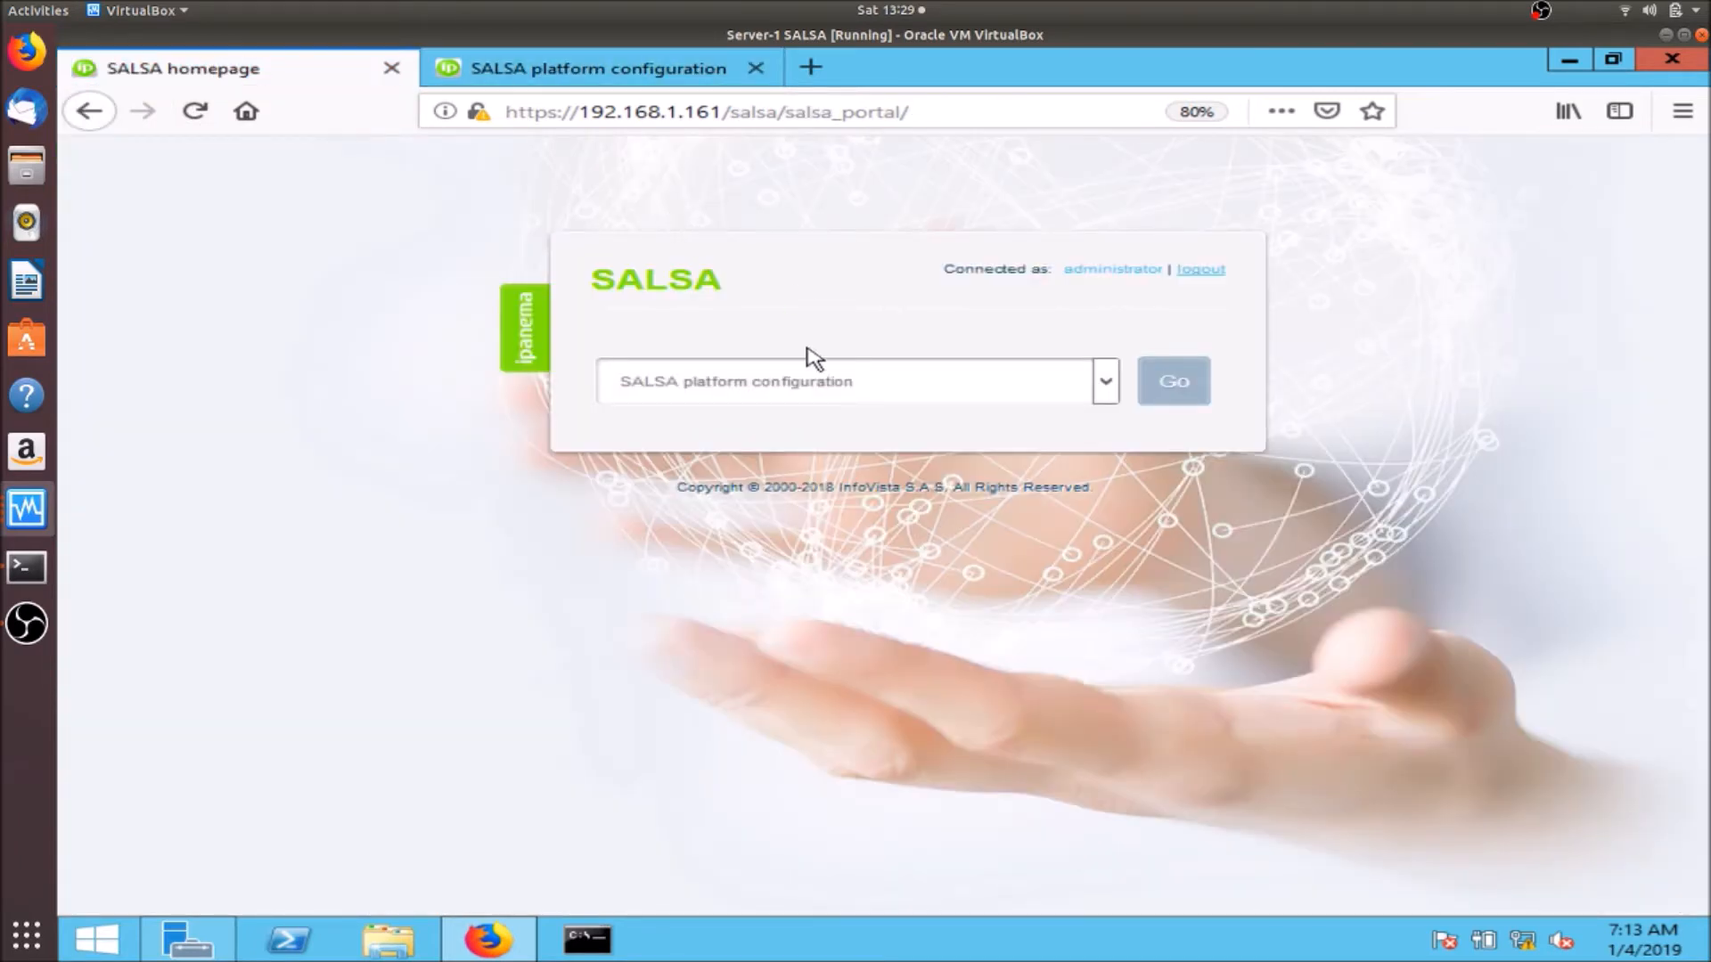
{"action": "left_click", "coordinate": [1174, 383]}
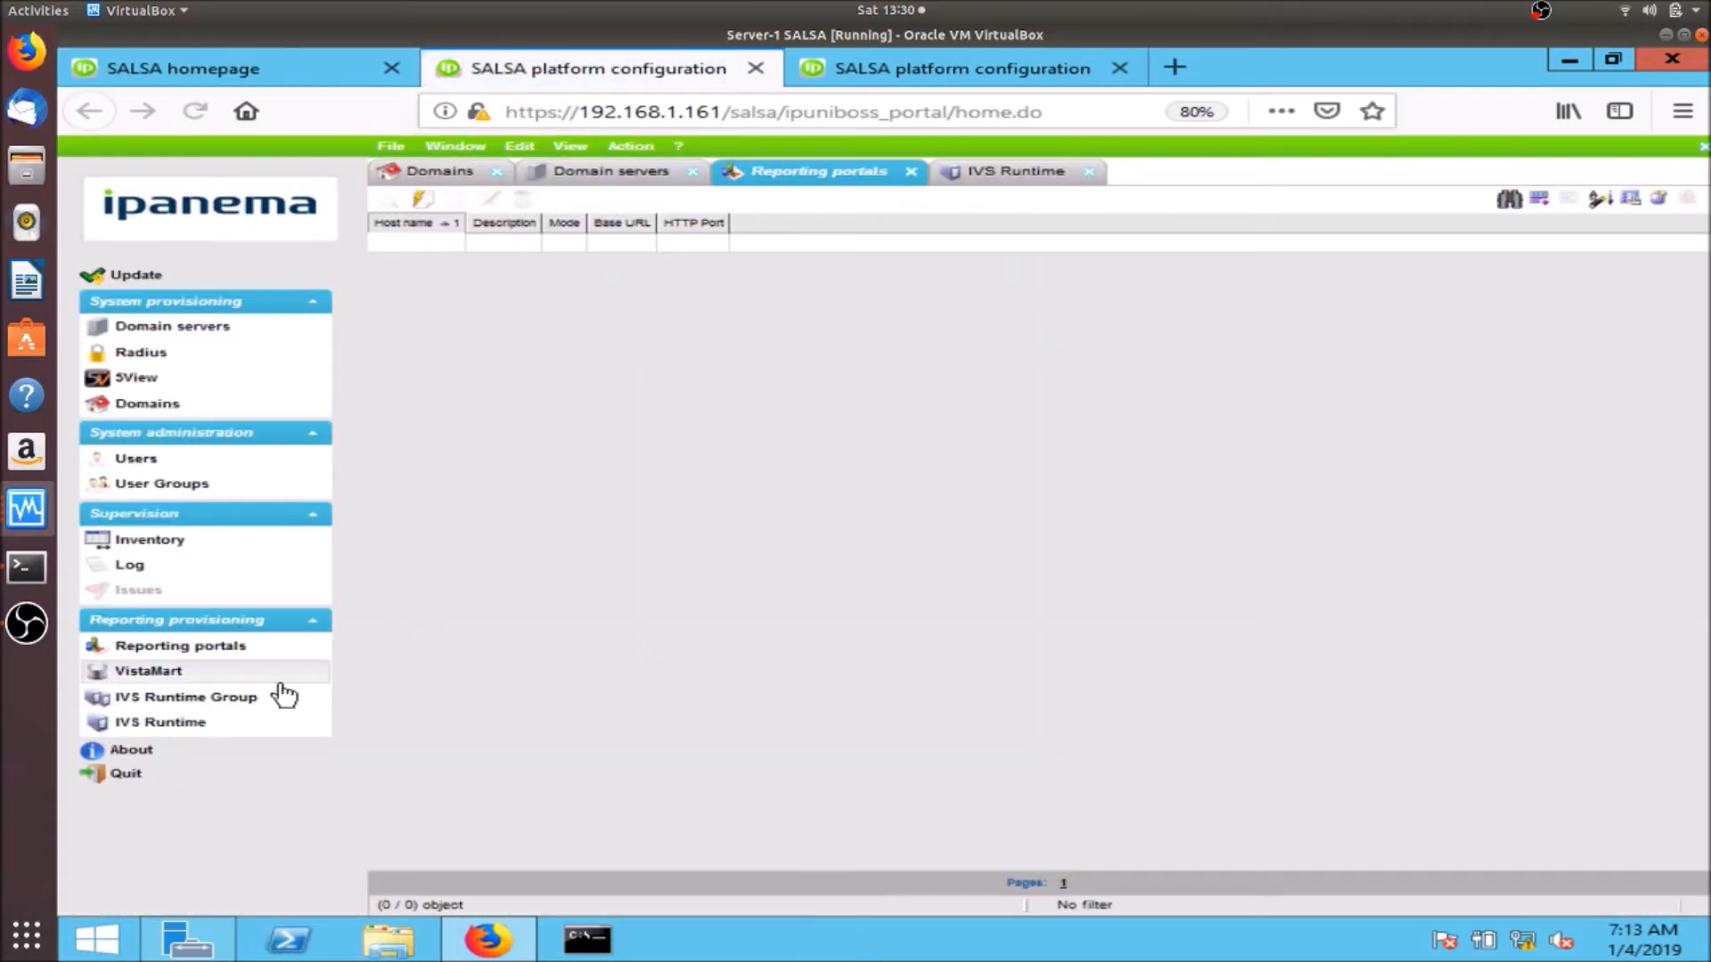
{"action": "left_click", "coordinate": [139, 753]}
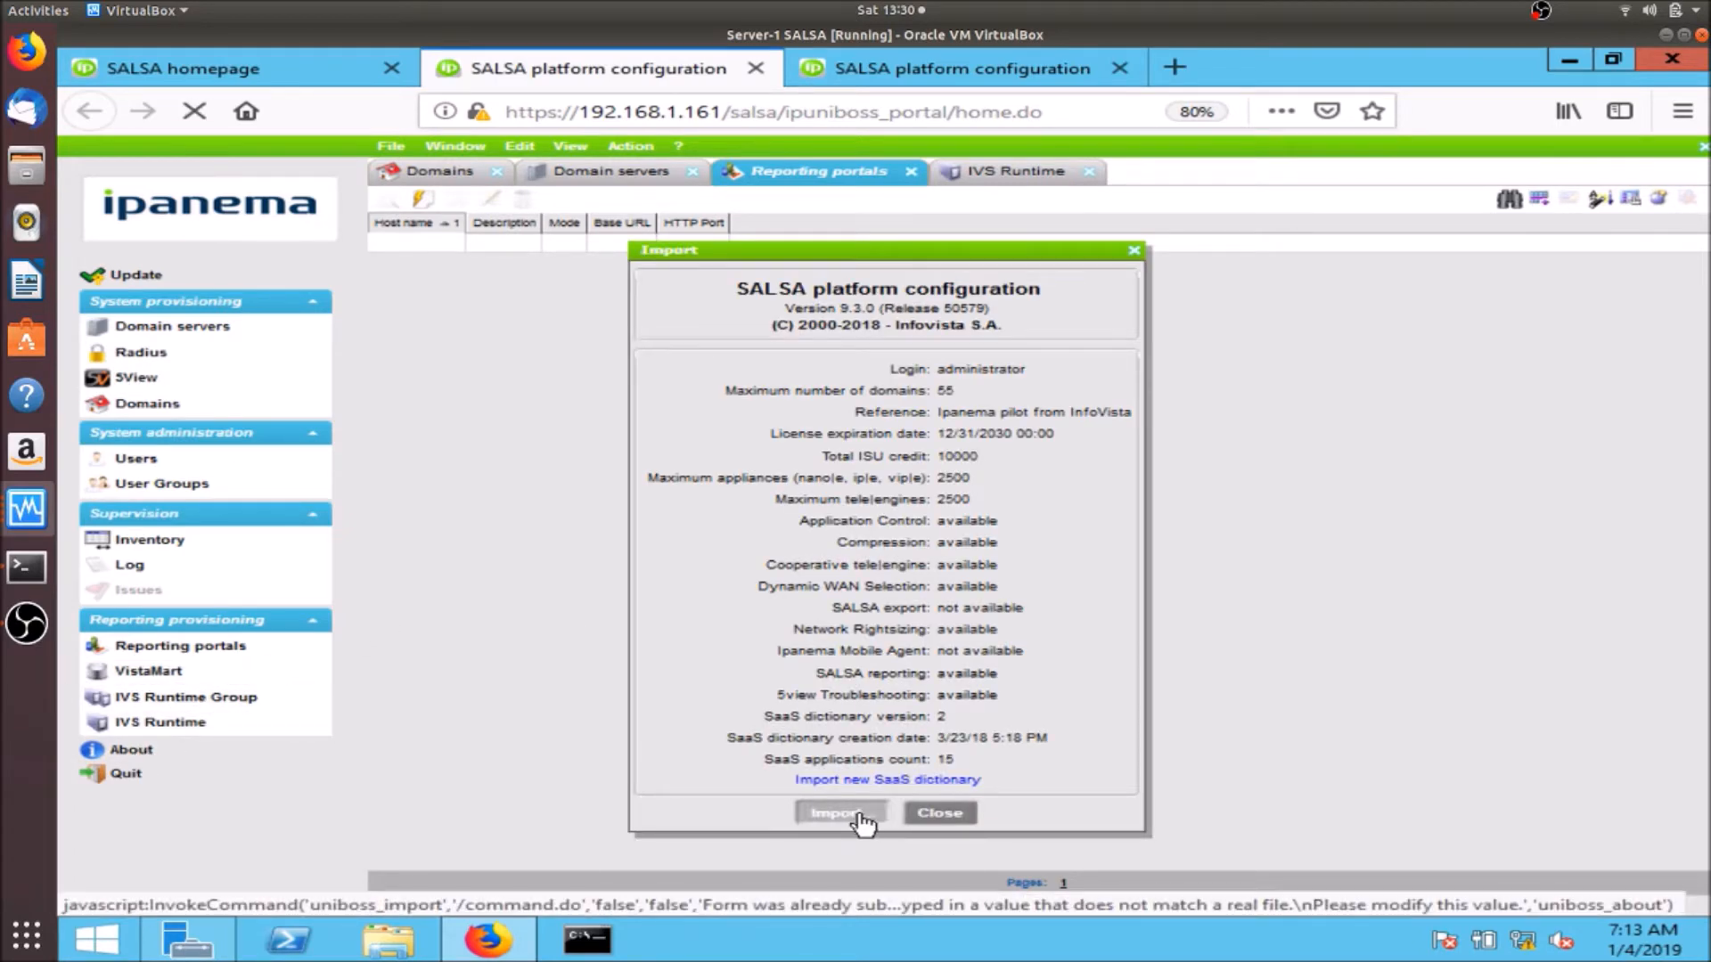
{"action": "left_click", "coordinate": [836, 814]}
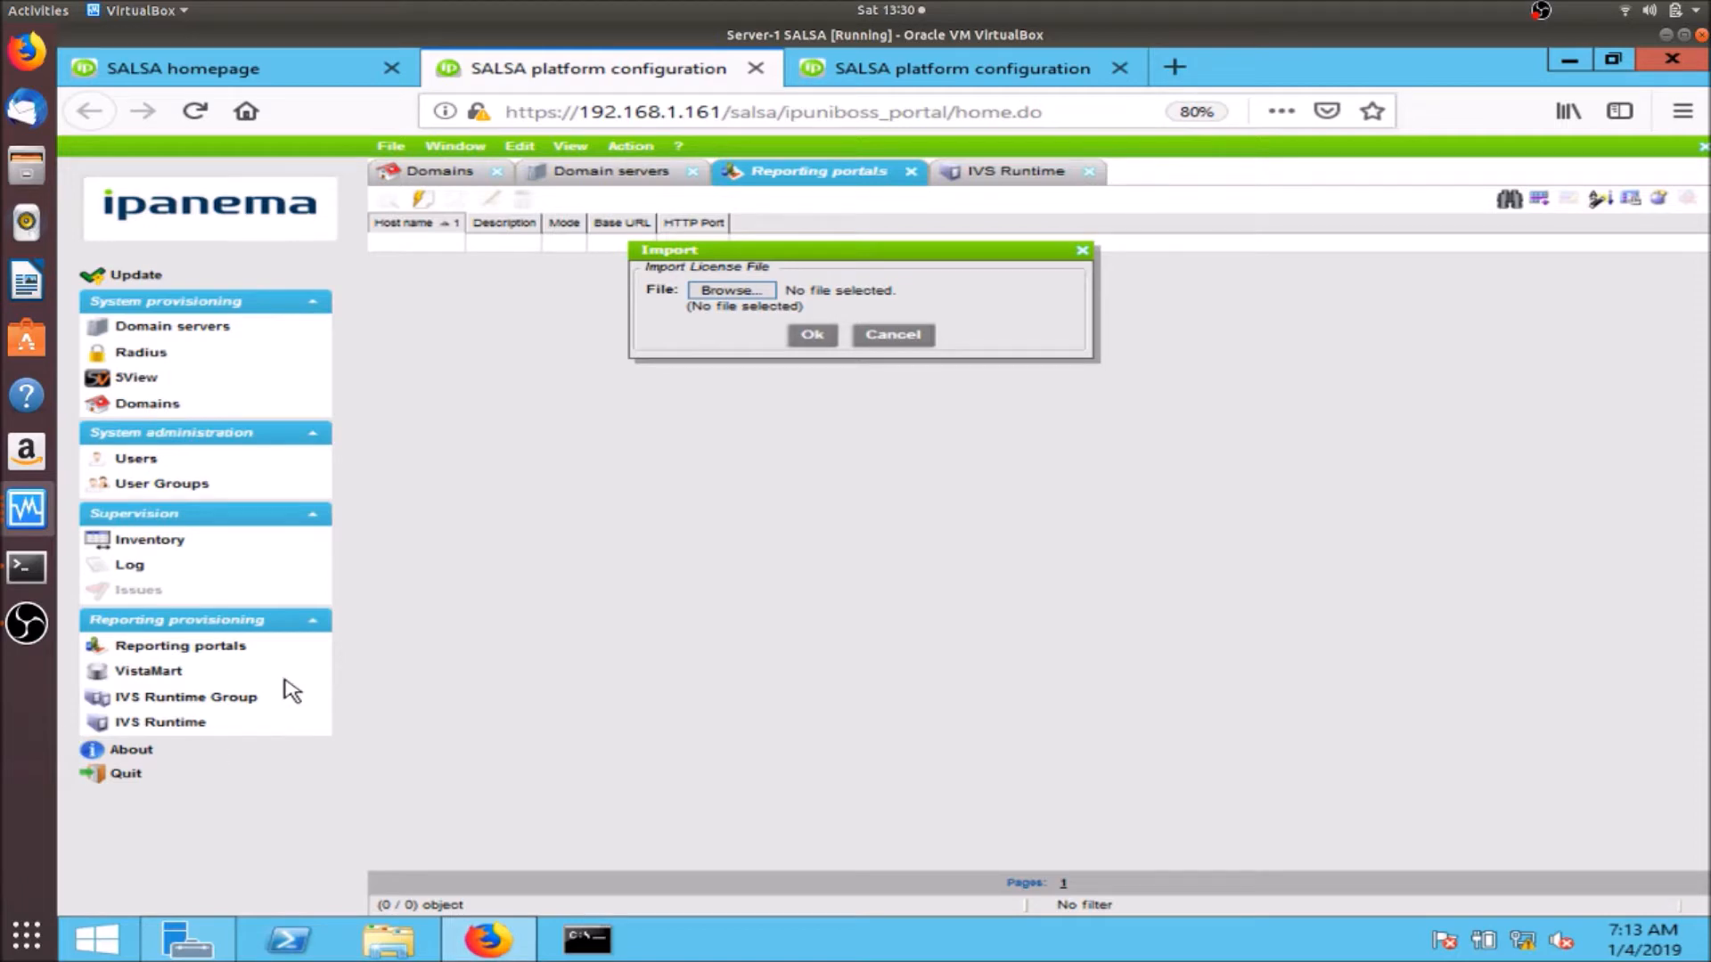
{"action": "left_click", "coordinate": [731, 291]}
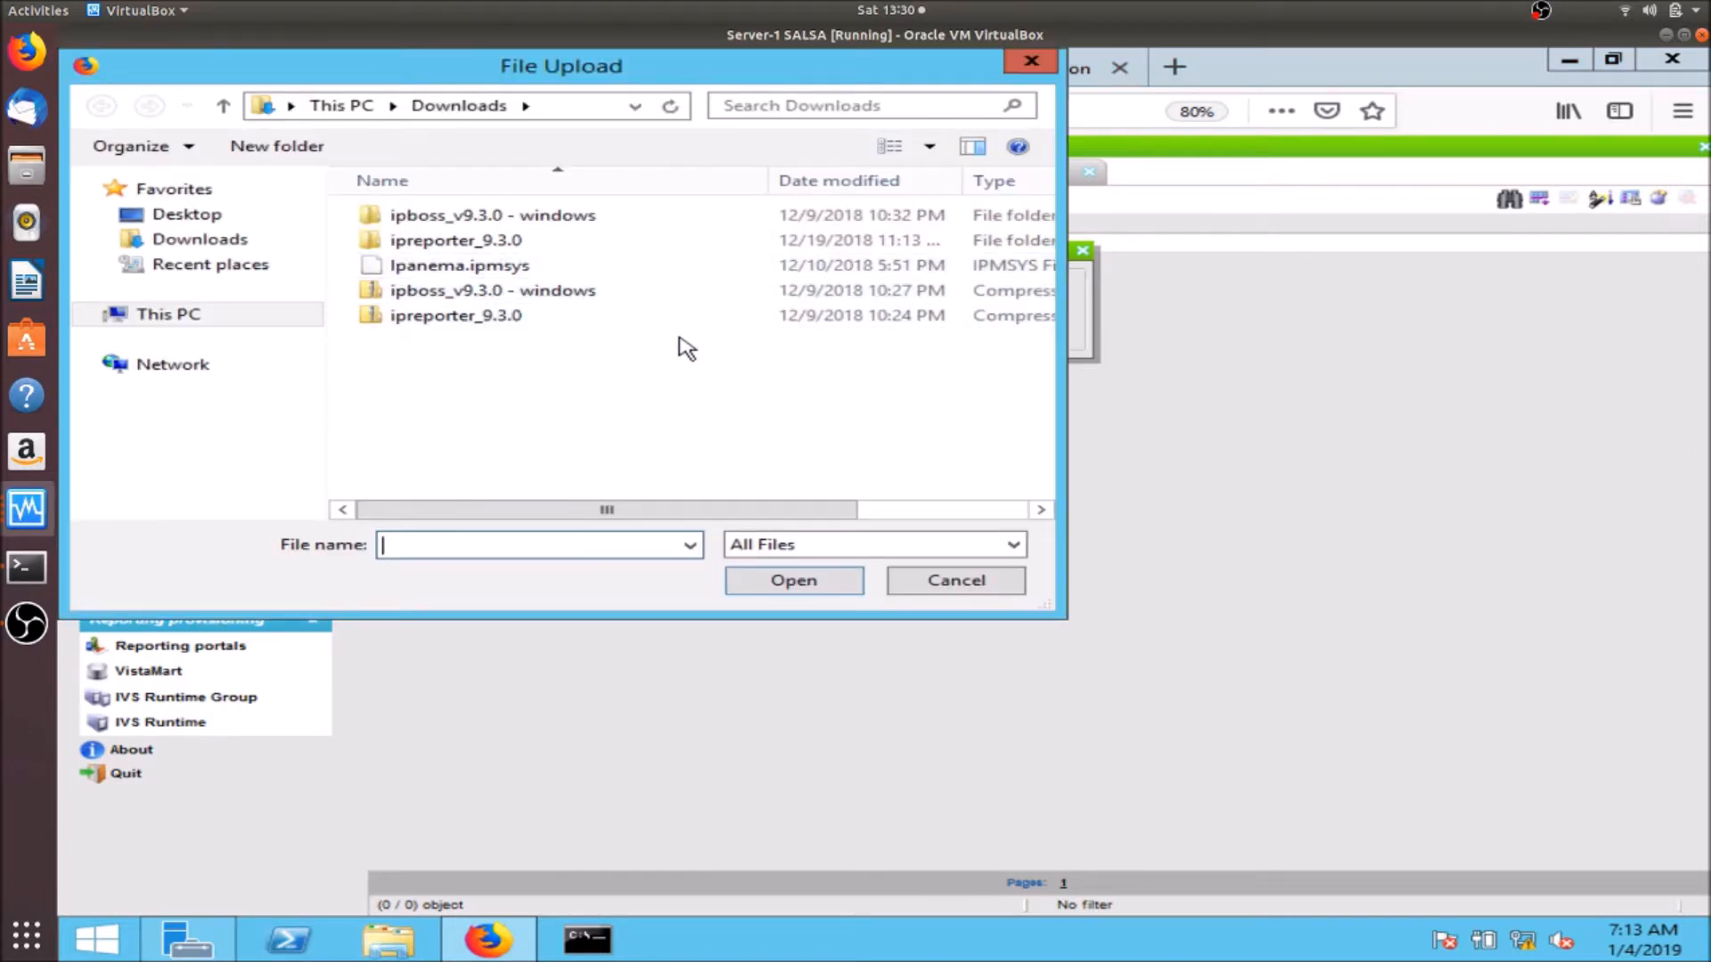
{"action": "double_click", "coordinate": [481, 272]}
{"action": "left_click", "coordinate": [809, 341]}
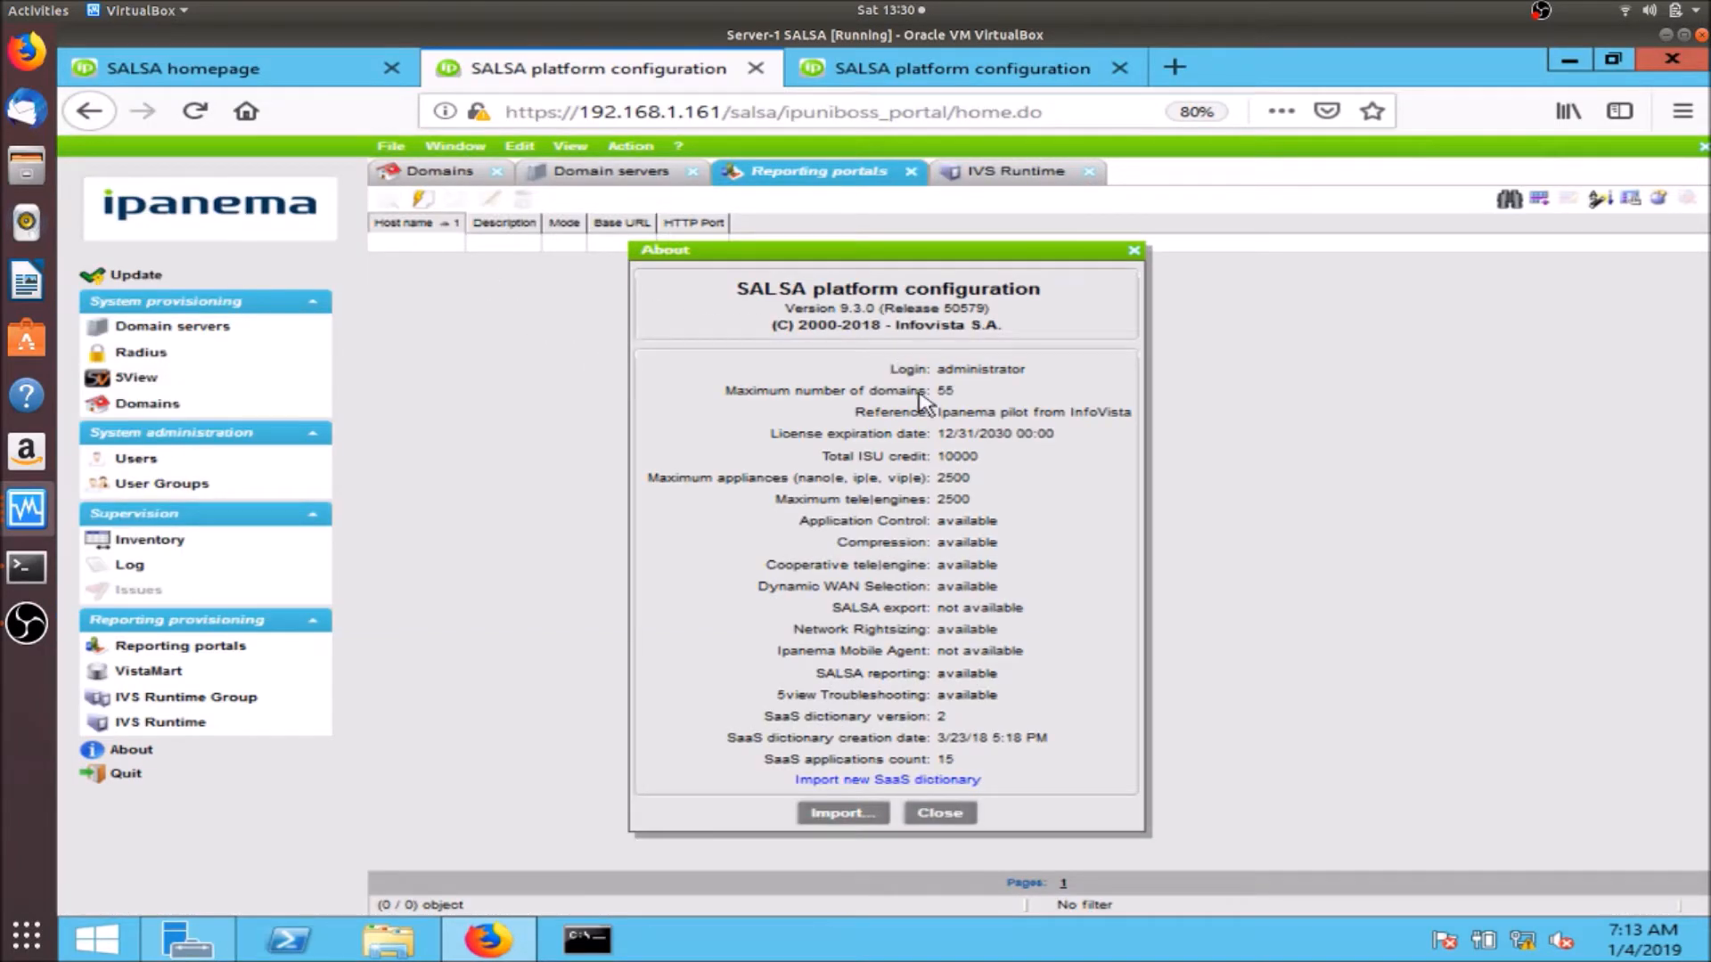
- Review the licence limits: 55 domains, 10000 ISU credit, 2500 appliances and tele|engines
{"action": "double_click", "coordinate": [942, 392]}
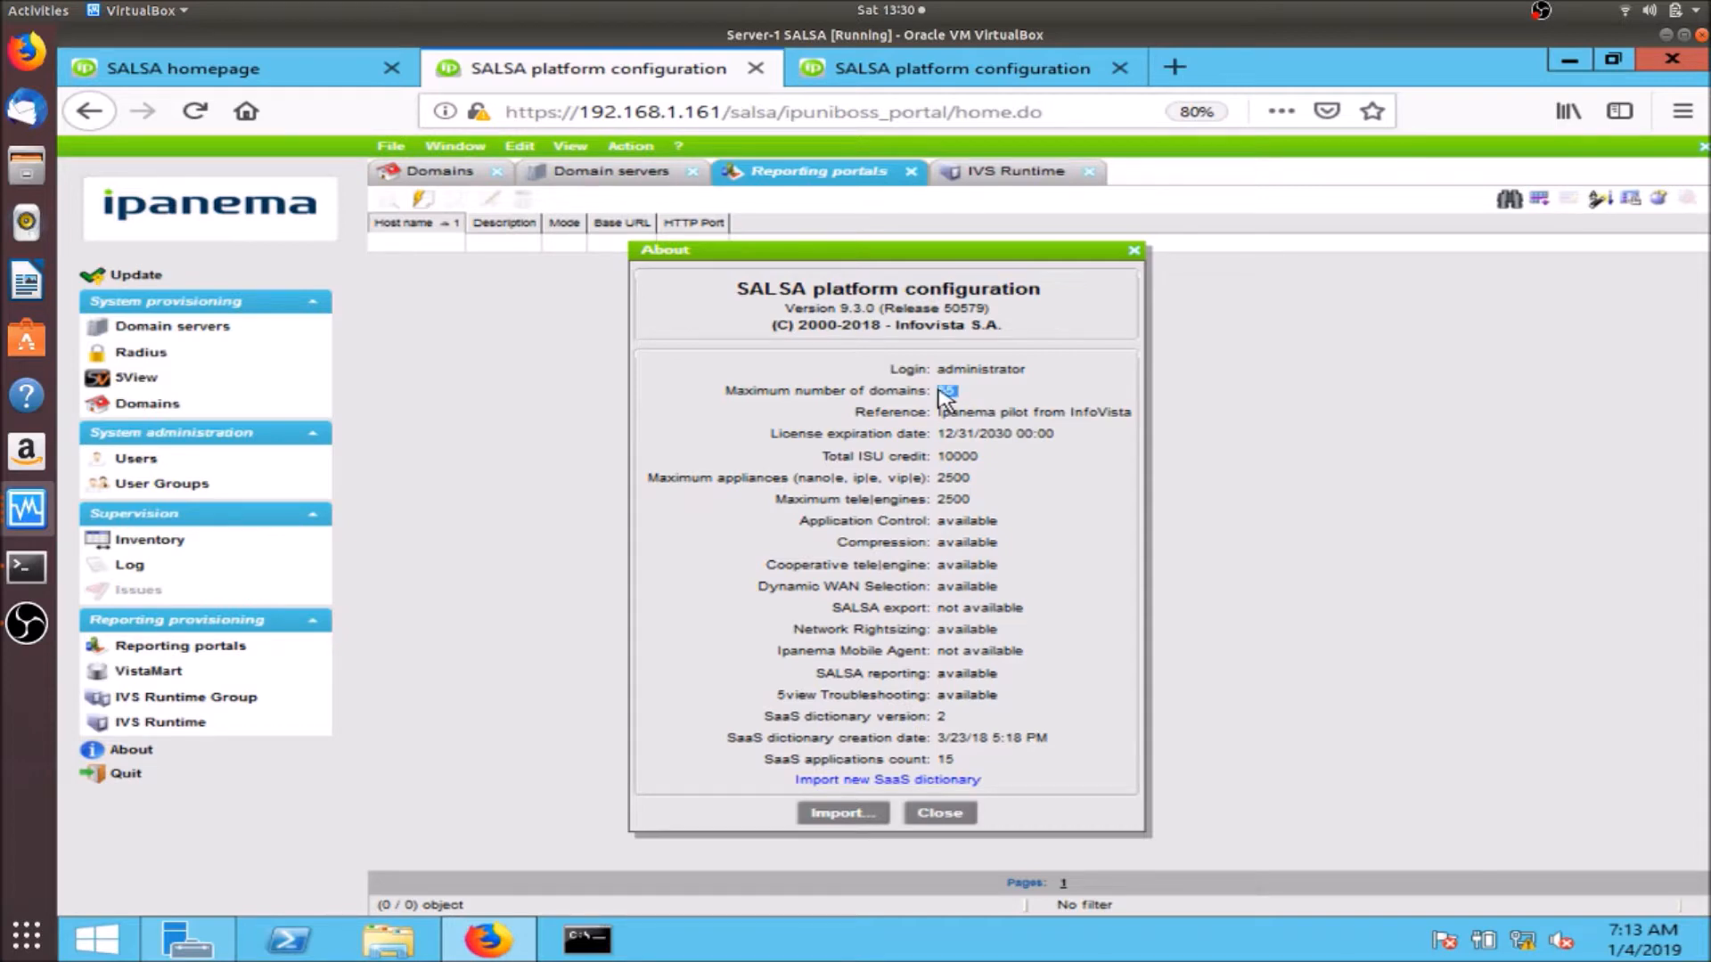
{"action": "left_click", "coordinate": [987, 436]}
{"action": "left_click_drag", "start_coordinate": [980, 456], "coordinate": [947, 454]}
{"action": "left_click", "coordinate": [961, 462]}
{"action": "left_click_drag", "start_coordinate": [979, 479], "coordinate": [922, 480]}
{"action": "left_click", "coordinate": [983, 515]}
{"action": "left_click_drag", "start_coordinate": [971, 500], "coordinate": [951, 500]}
{"action": "left_click_drag", "start_coordinate": [978, 479], "coordinate": [940, 486]}
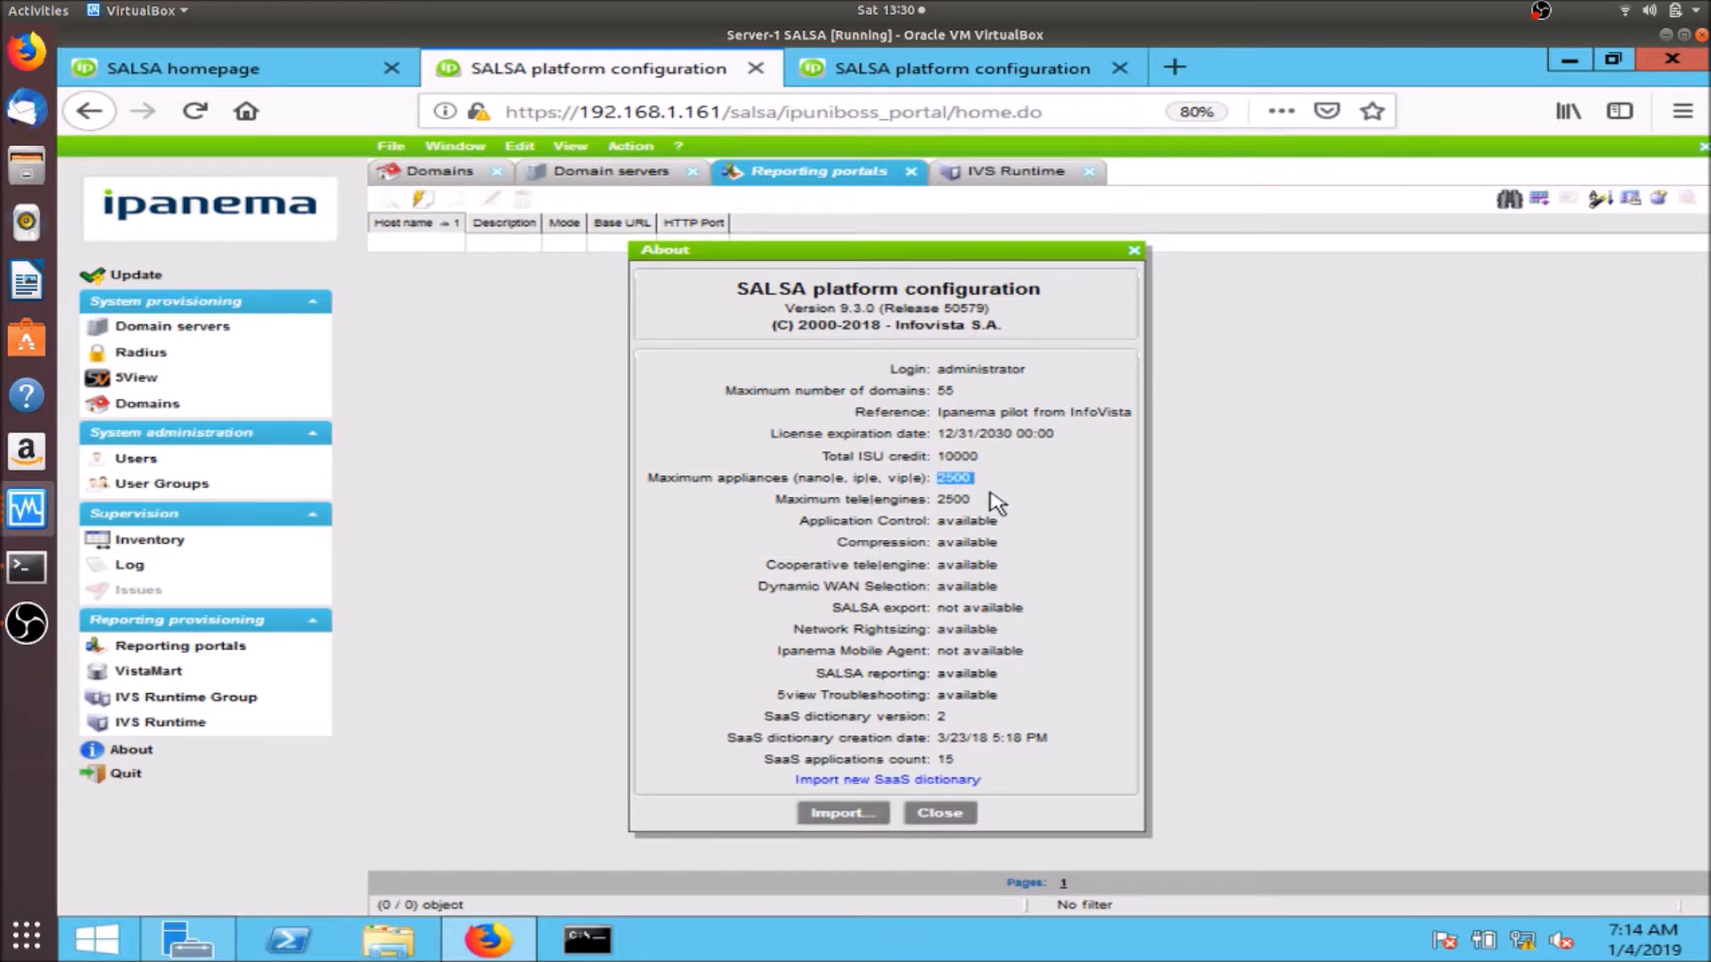
{"action": "left_click_drag", "start_coordinate": [973, 502], "coordinate": [927, 500]}
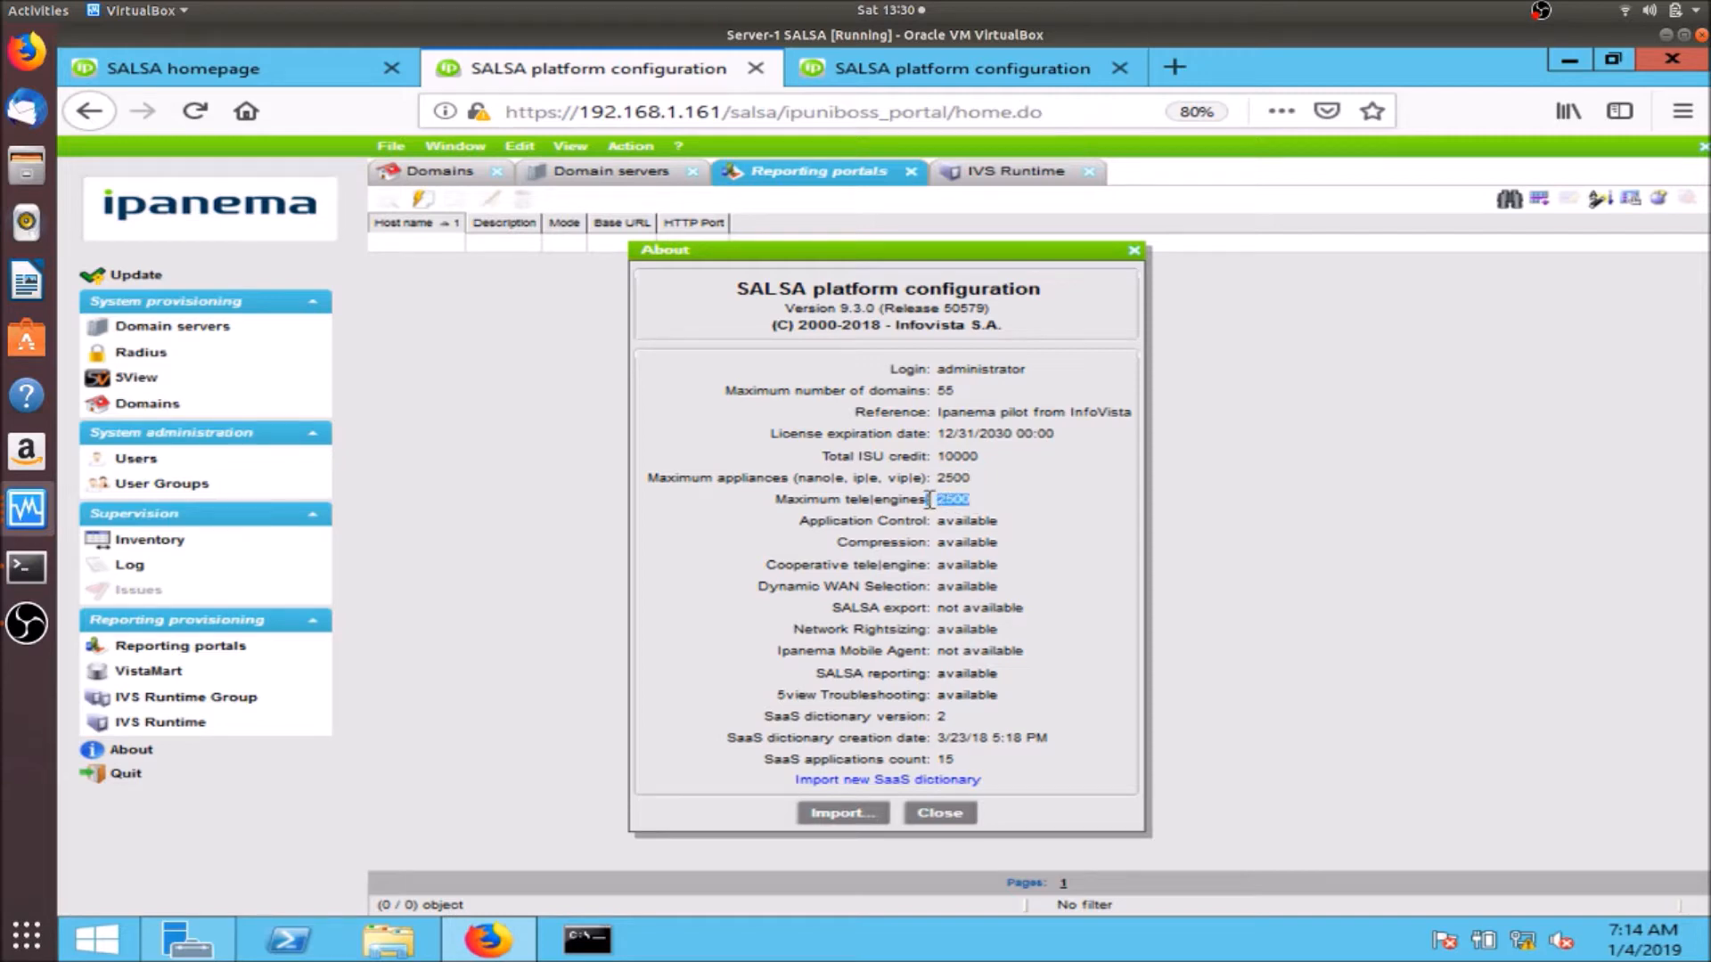
{"action": "left_click", "coordinate": [978, 512]}
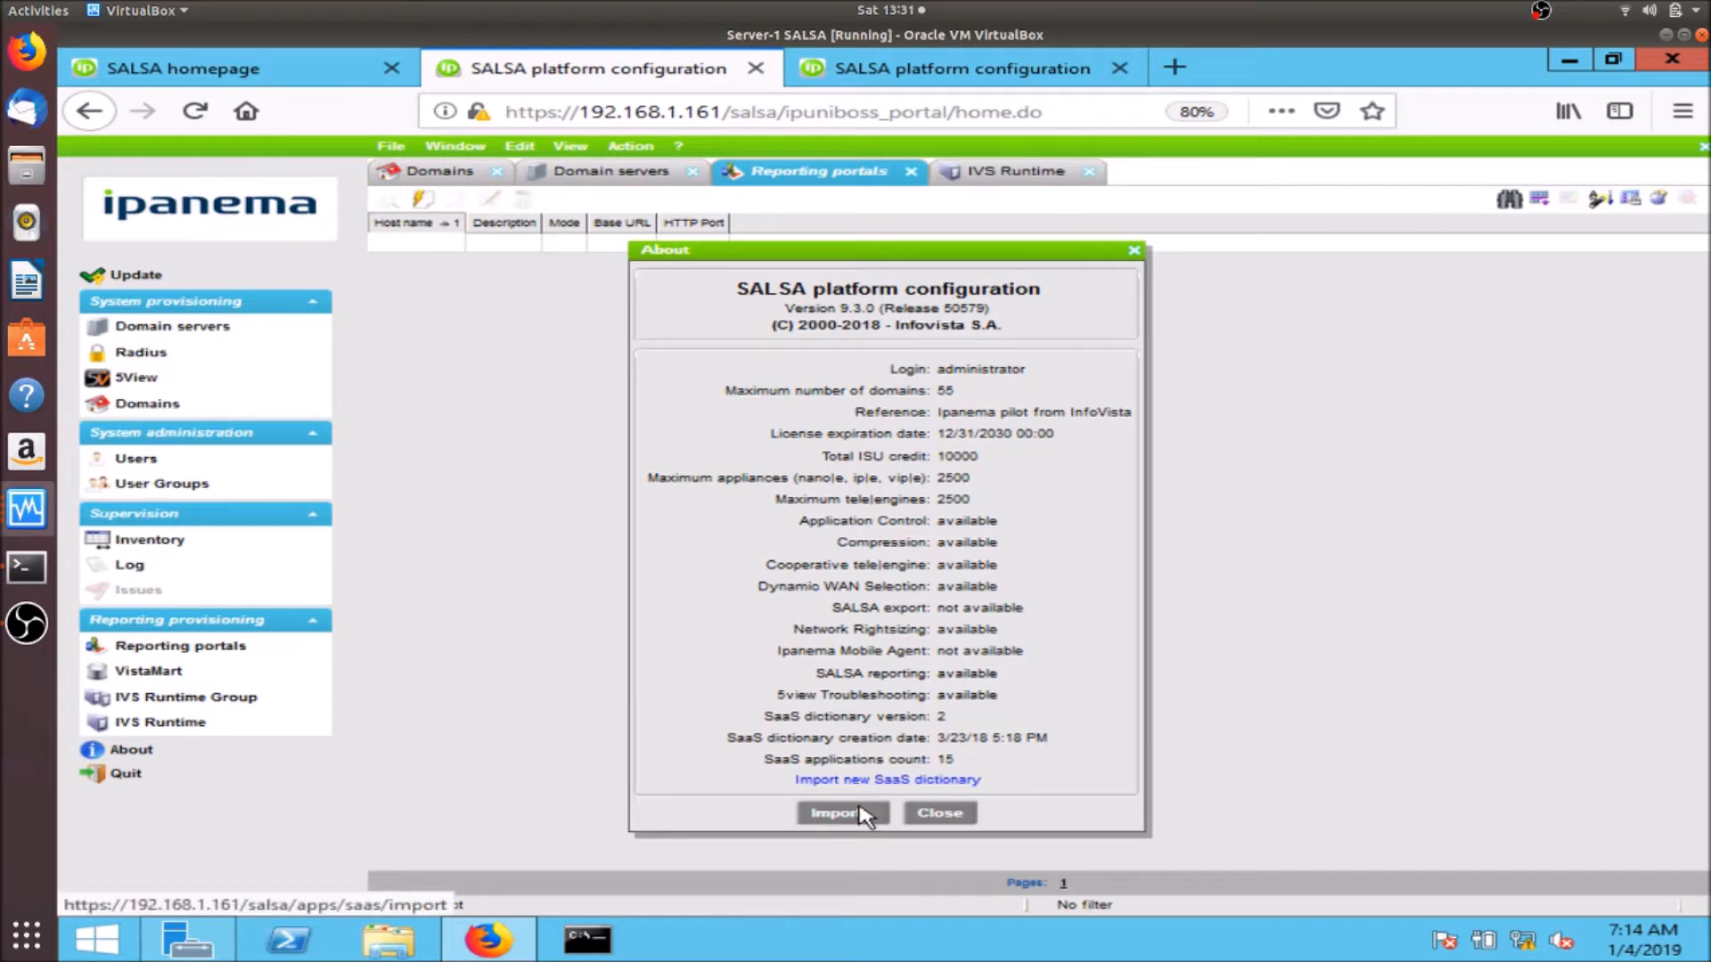
{"action": "left_click", "coordinate": [941, 814]}
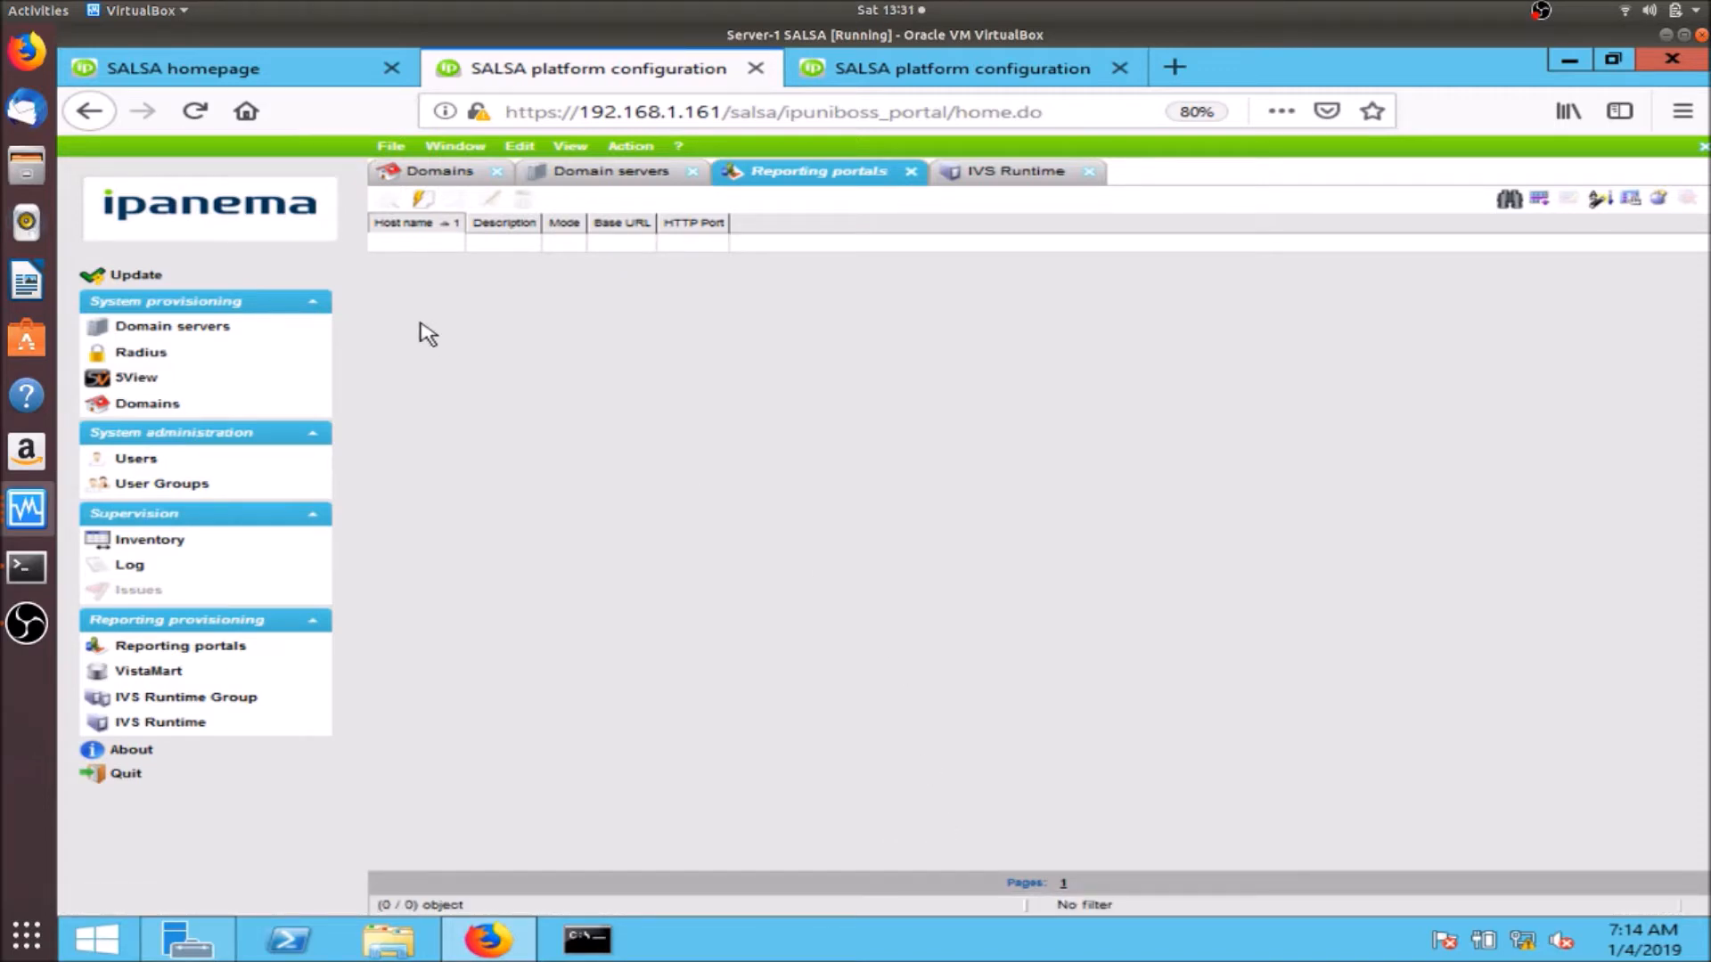
- Add domain server 192.168.1.161, apply the update, and select its entry to check status
{"action": "left_click", "coordinate": [257, 333]}
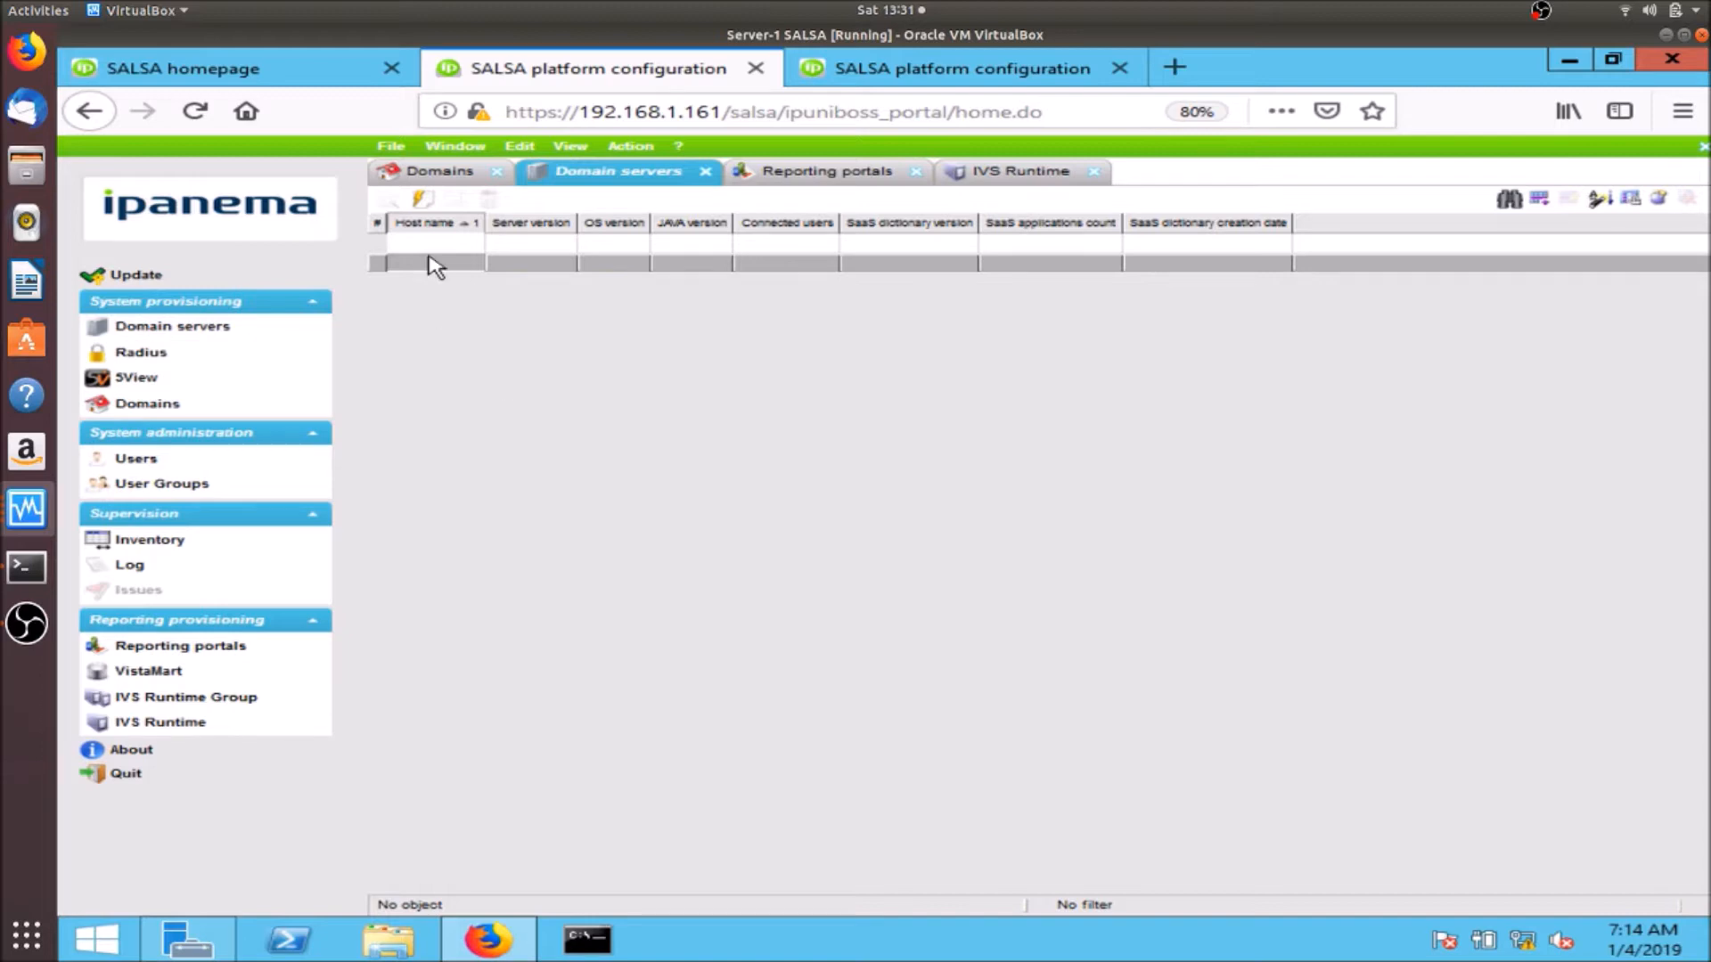
{"action": "left_click", "coordinate": [422, 198]}
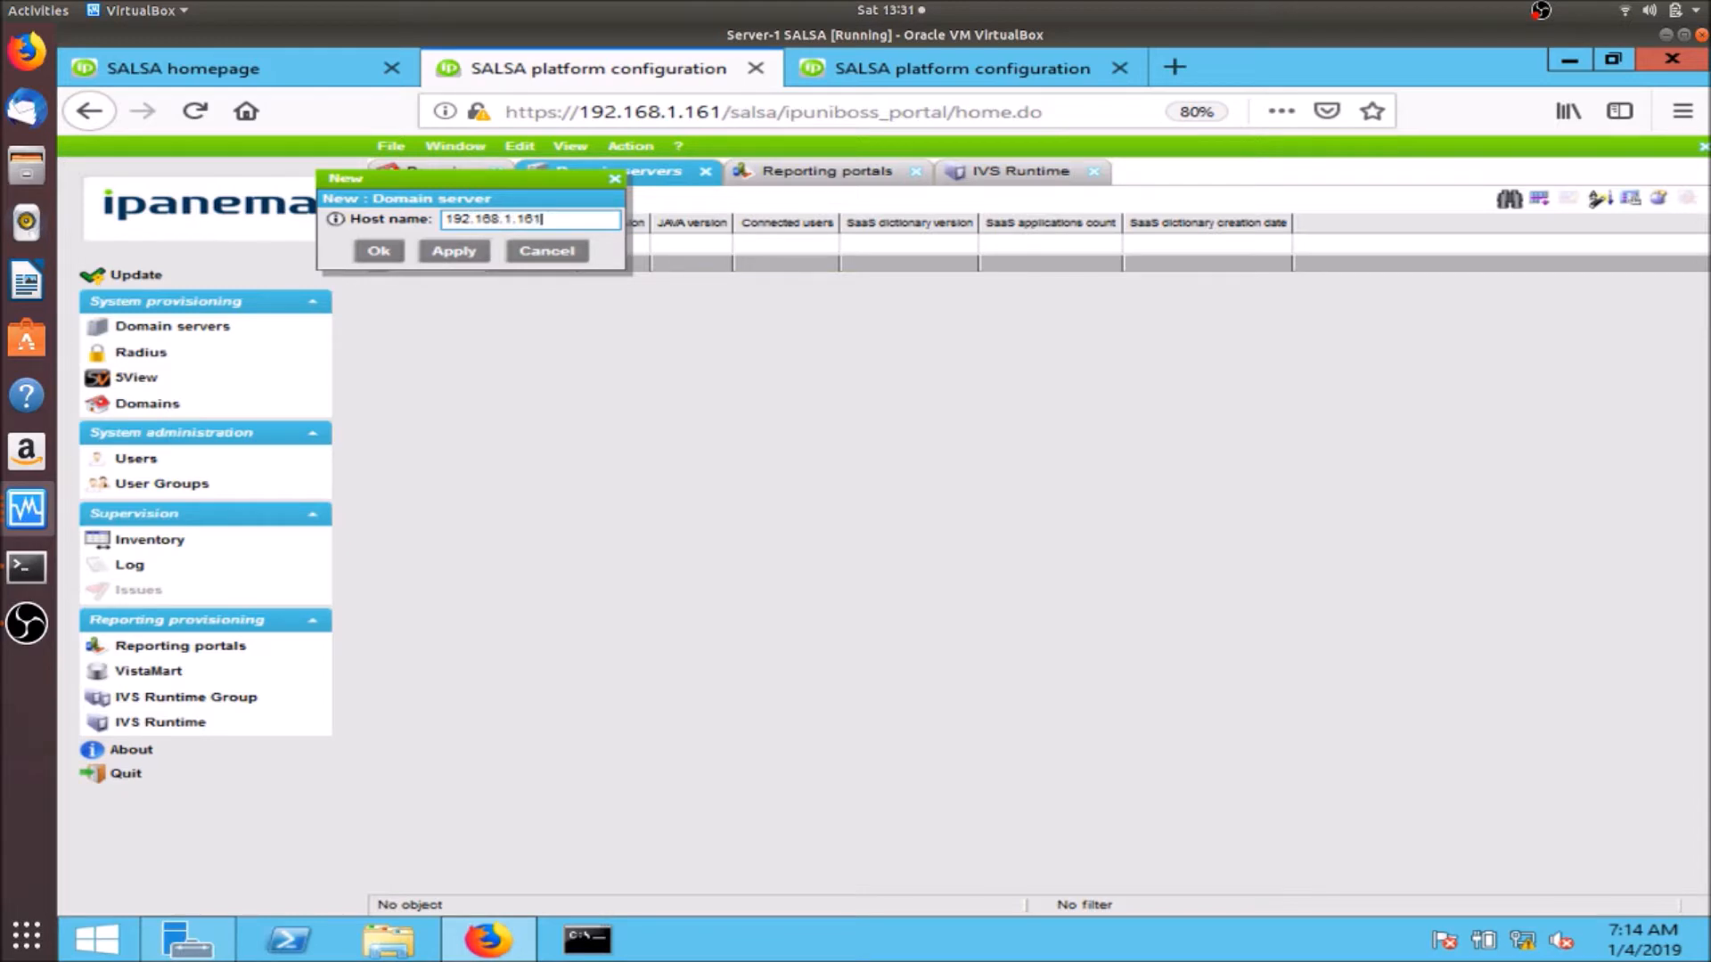
{"action": "left_click", "coordinate": [383, 254]}
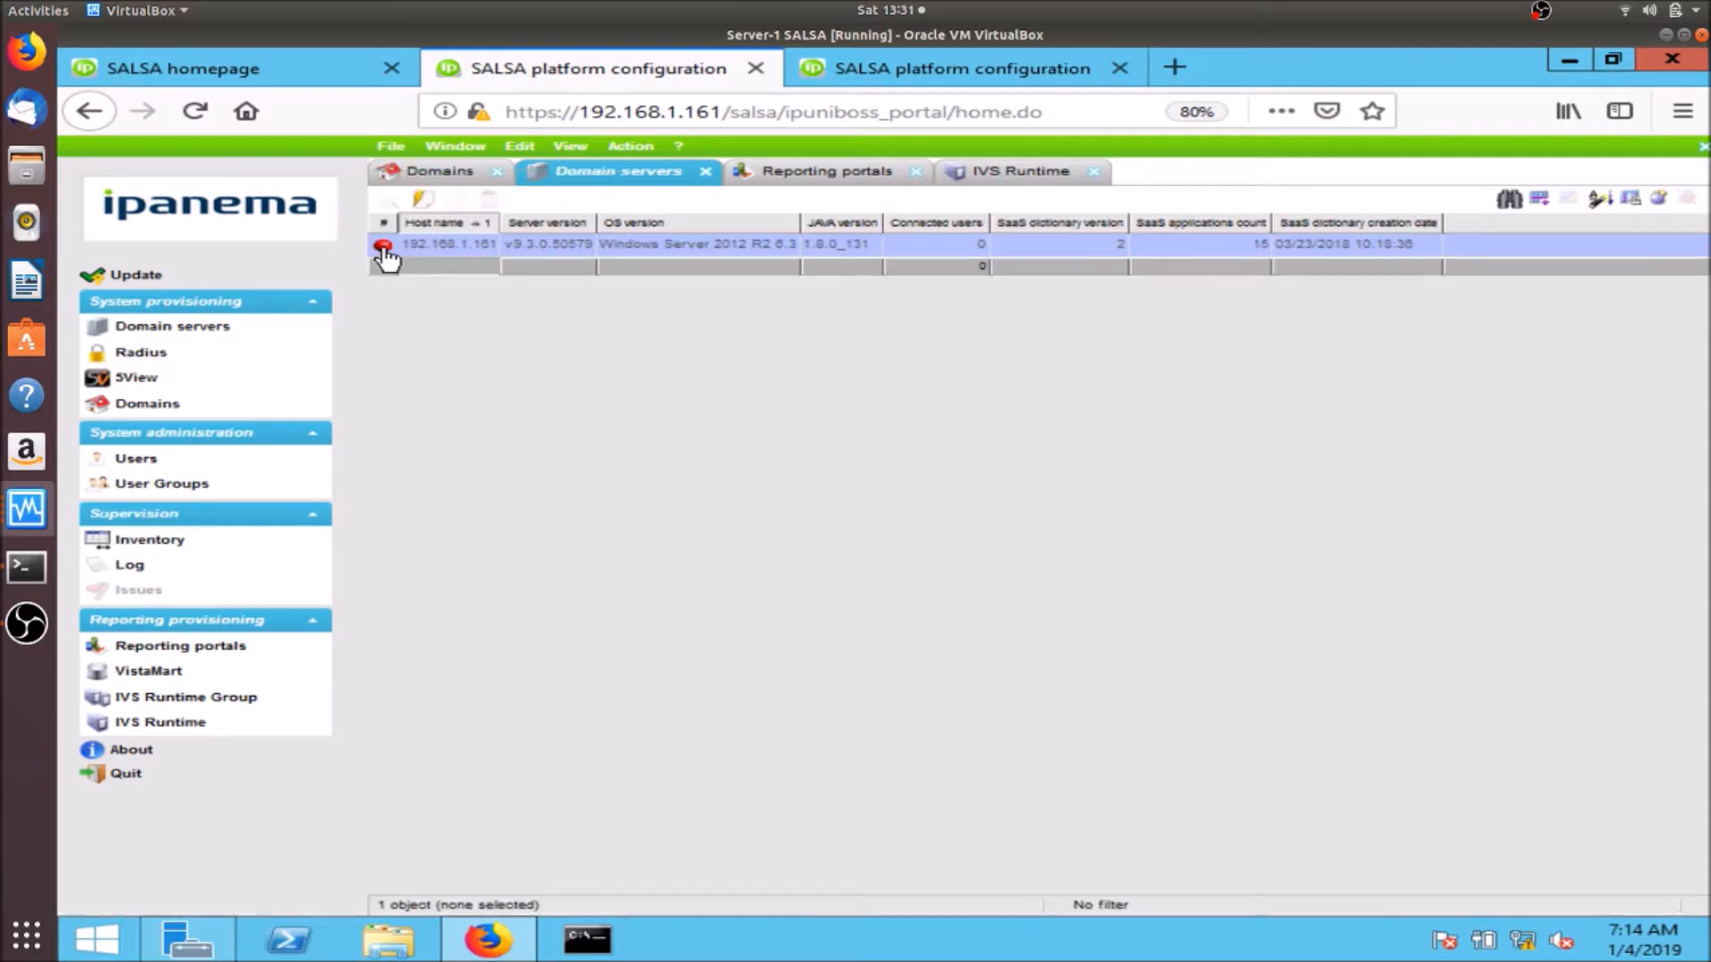
{"action": "left_click", "coordinate": [157, 278]}
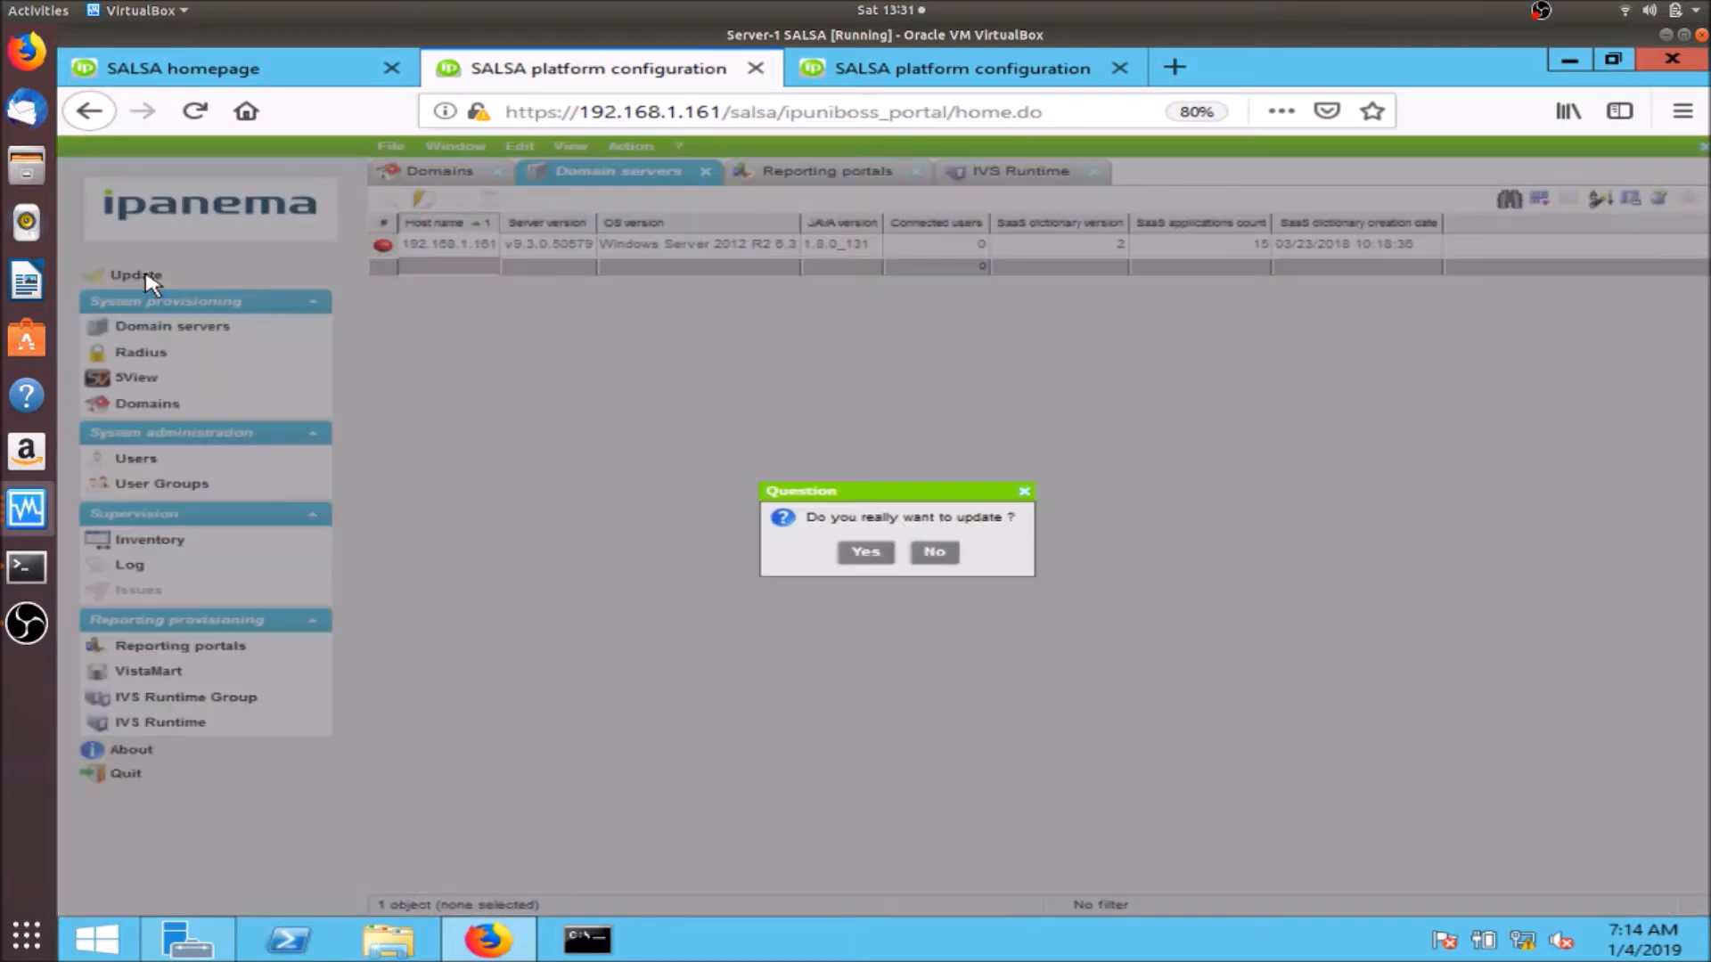
{"action": "left_click", "coordinate": [860, 554]}
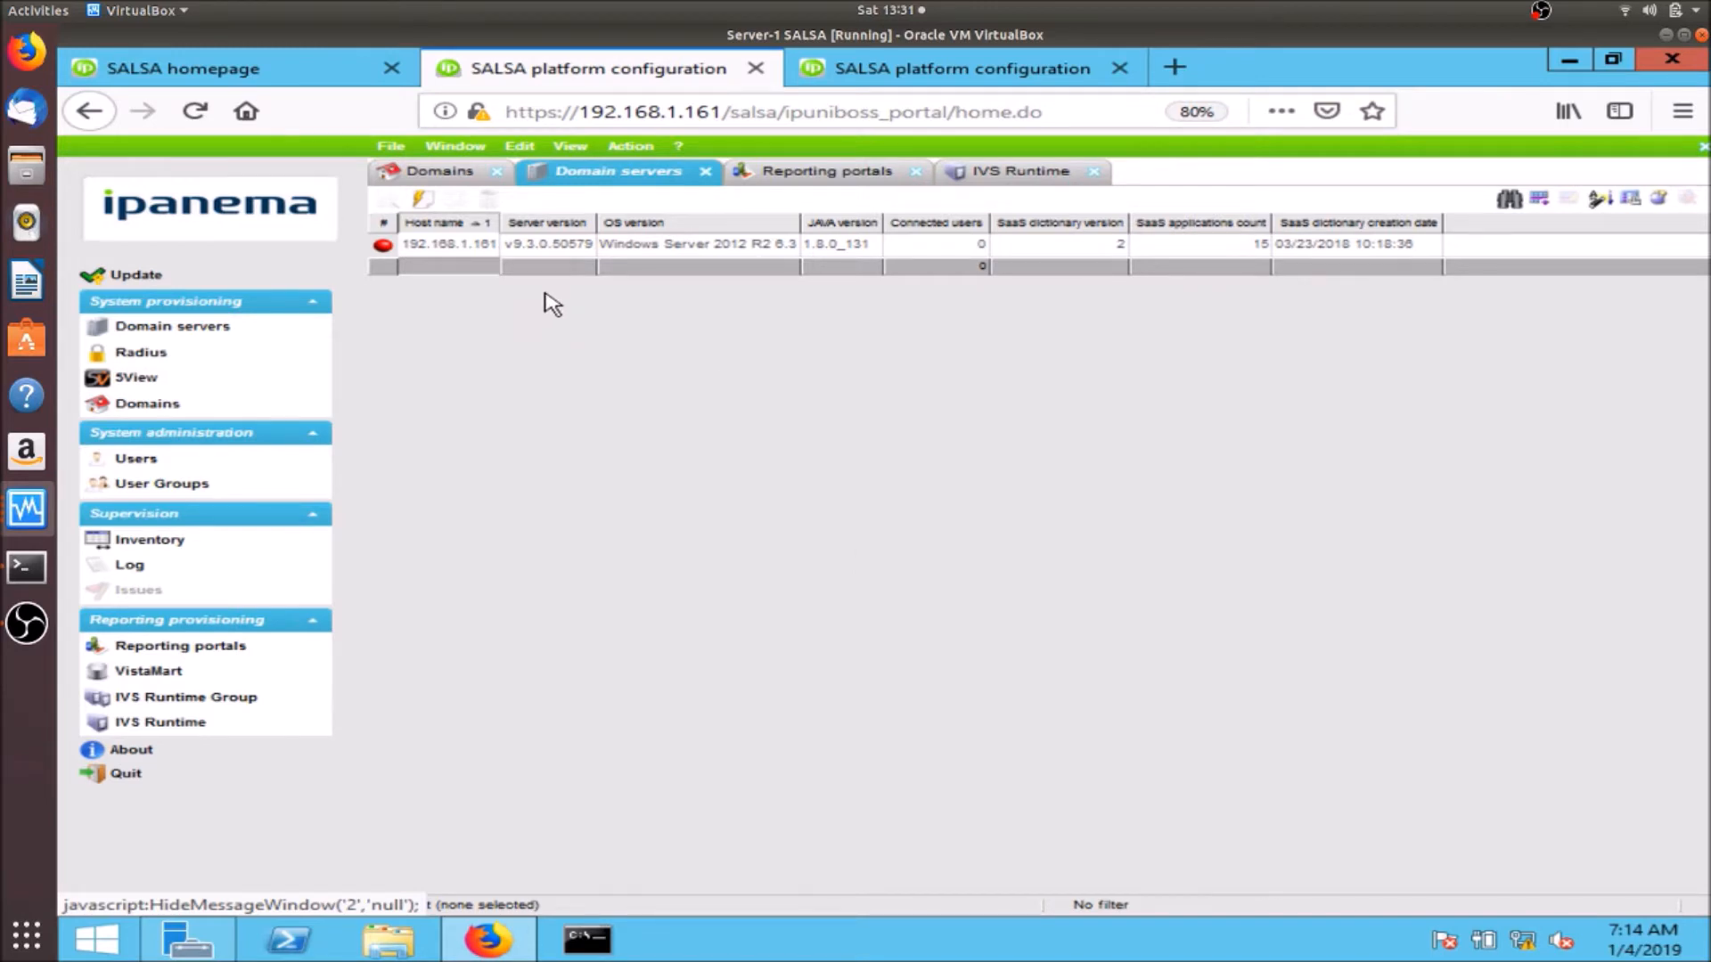
{"action": "left_click", "coordinate": [490, 252]}
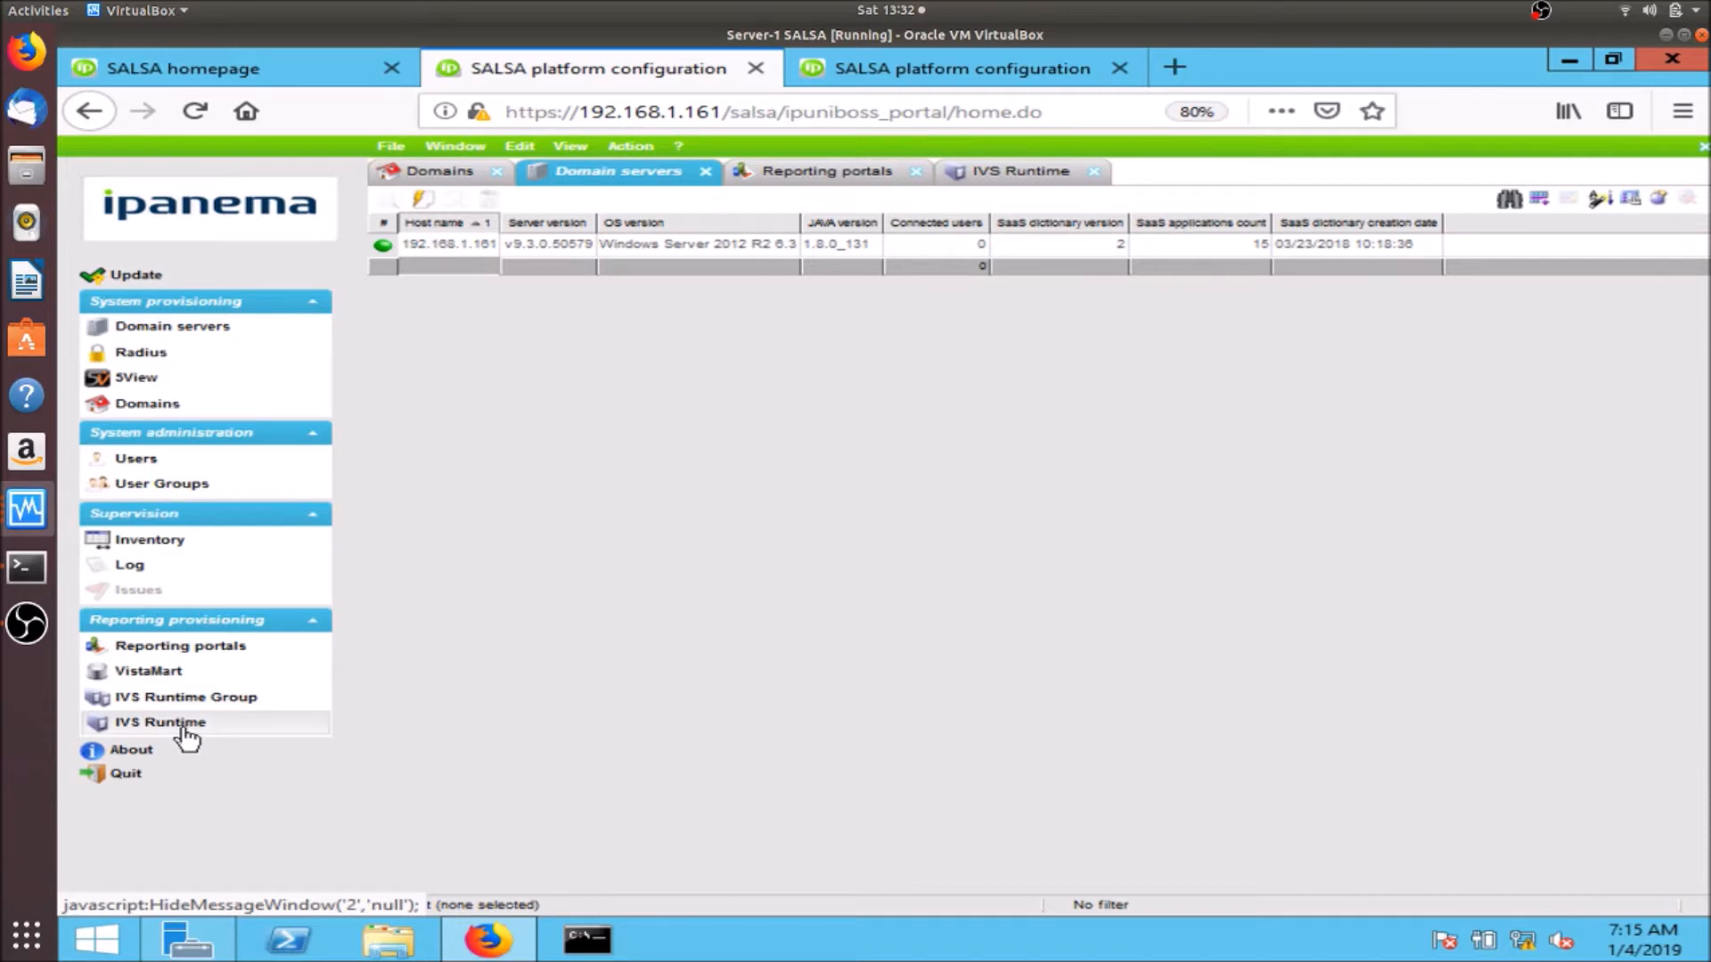
- Create reporting portal 192.168.1.163 (Standalone, base URL PortalSE, HTTP port 10080) and confirm the update
{"action": "left_click", "coordinate": [214, 655]}
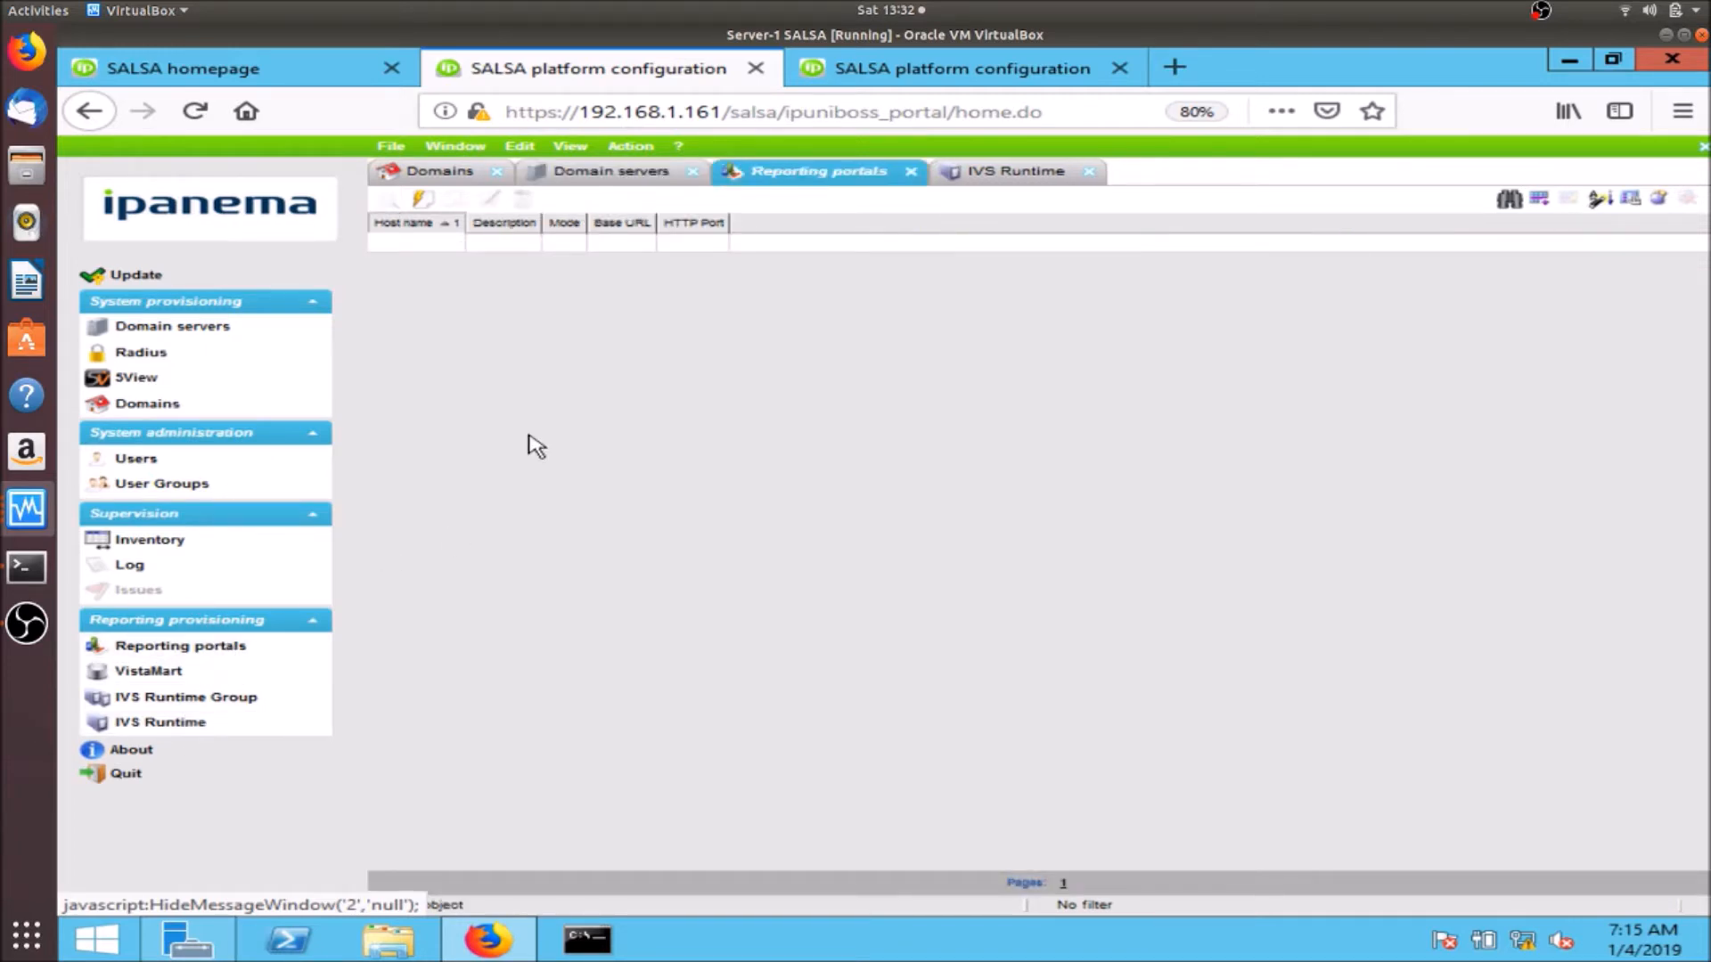
{"action": "left_click", "coordinate": [434, 203]}
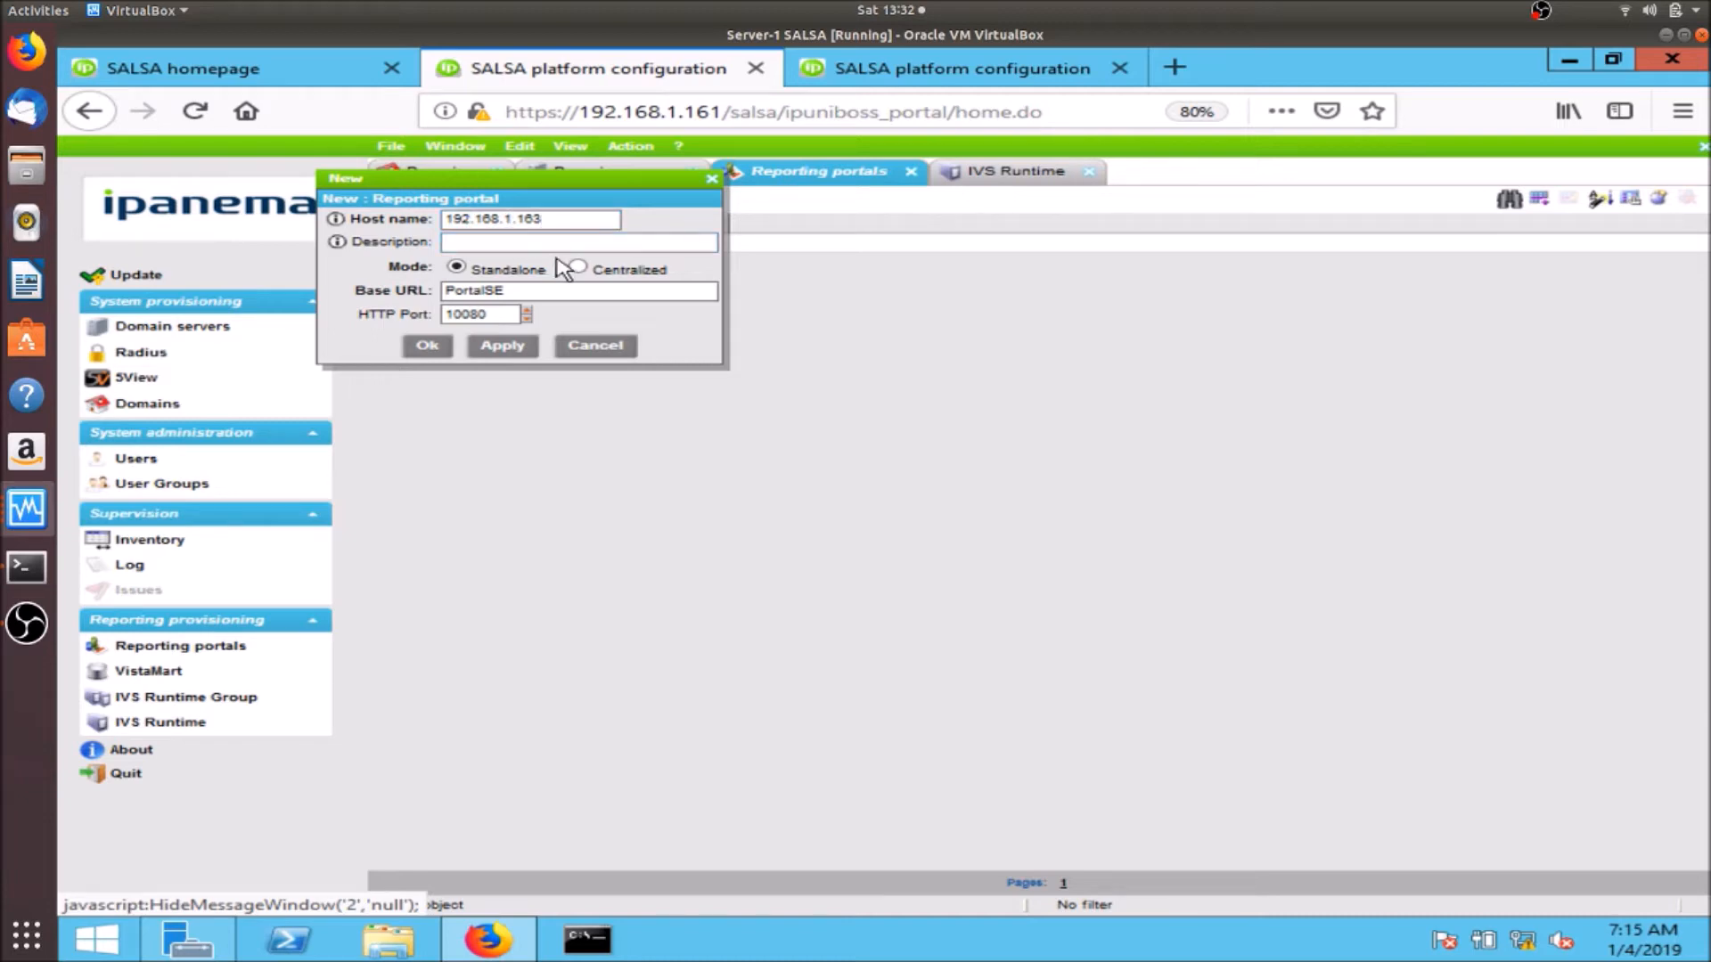
{"action": "key", "text": "Tab"}
{"action": "left_click", "coordinate": [480, 291]}
{"action": "left_click", "coordinate": [428, 346]}
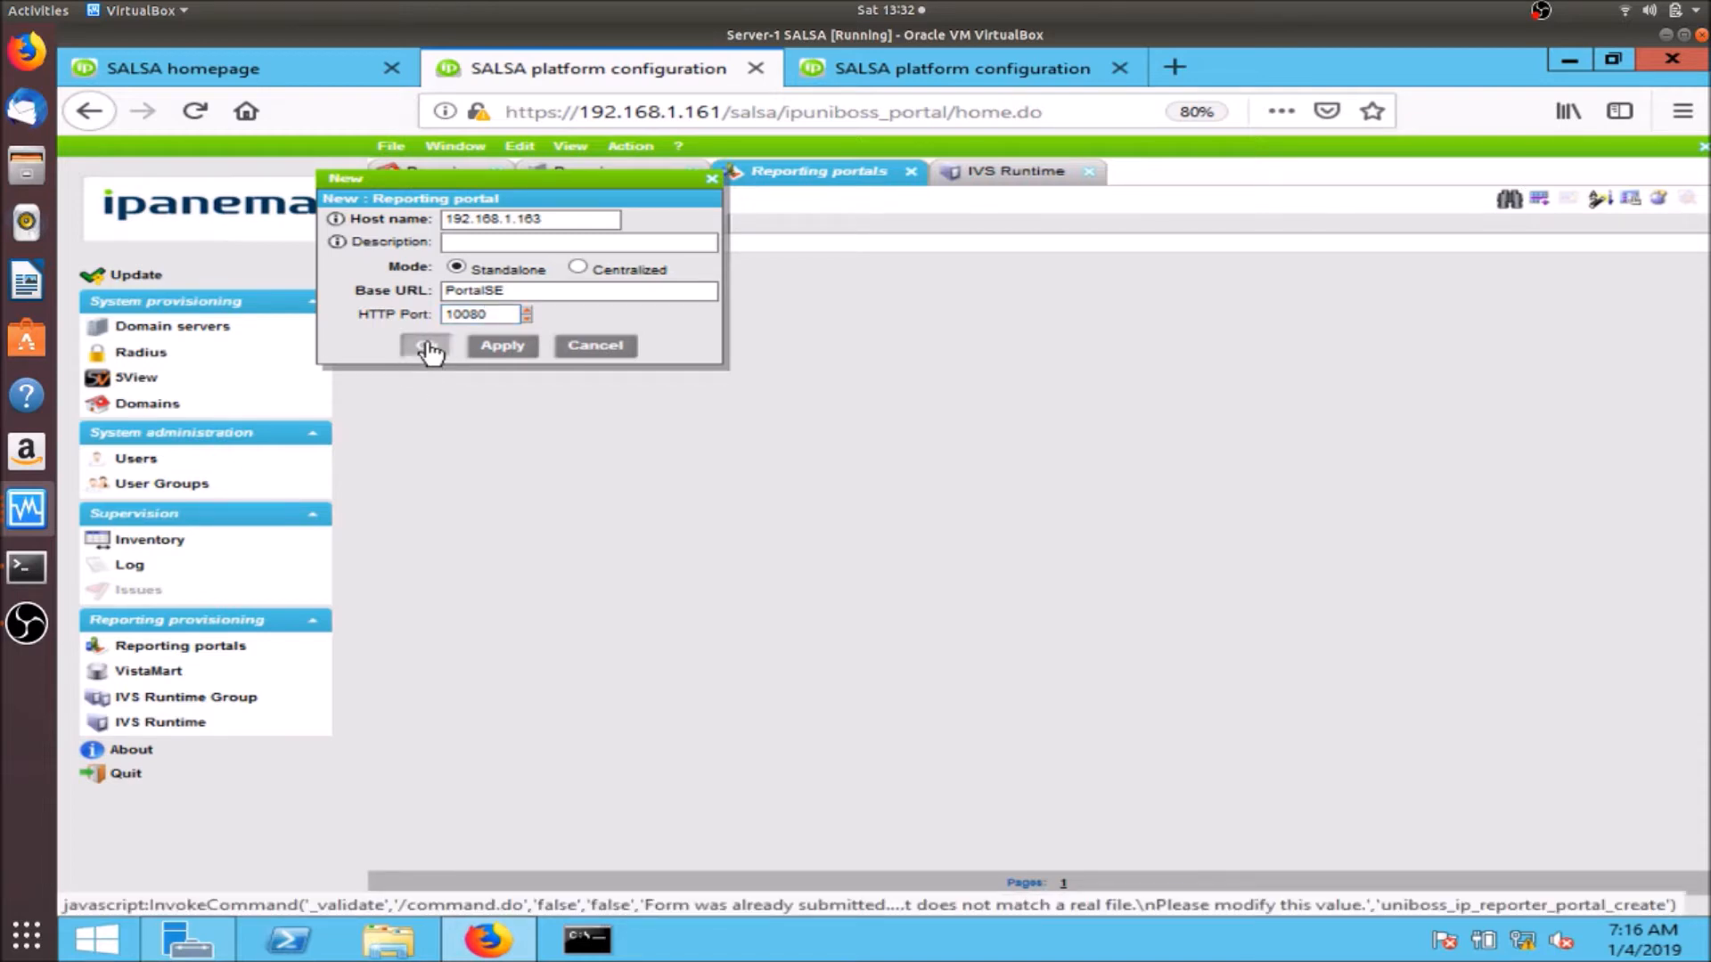
{"action": "left_click", "coordinate": [164, 268]}
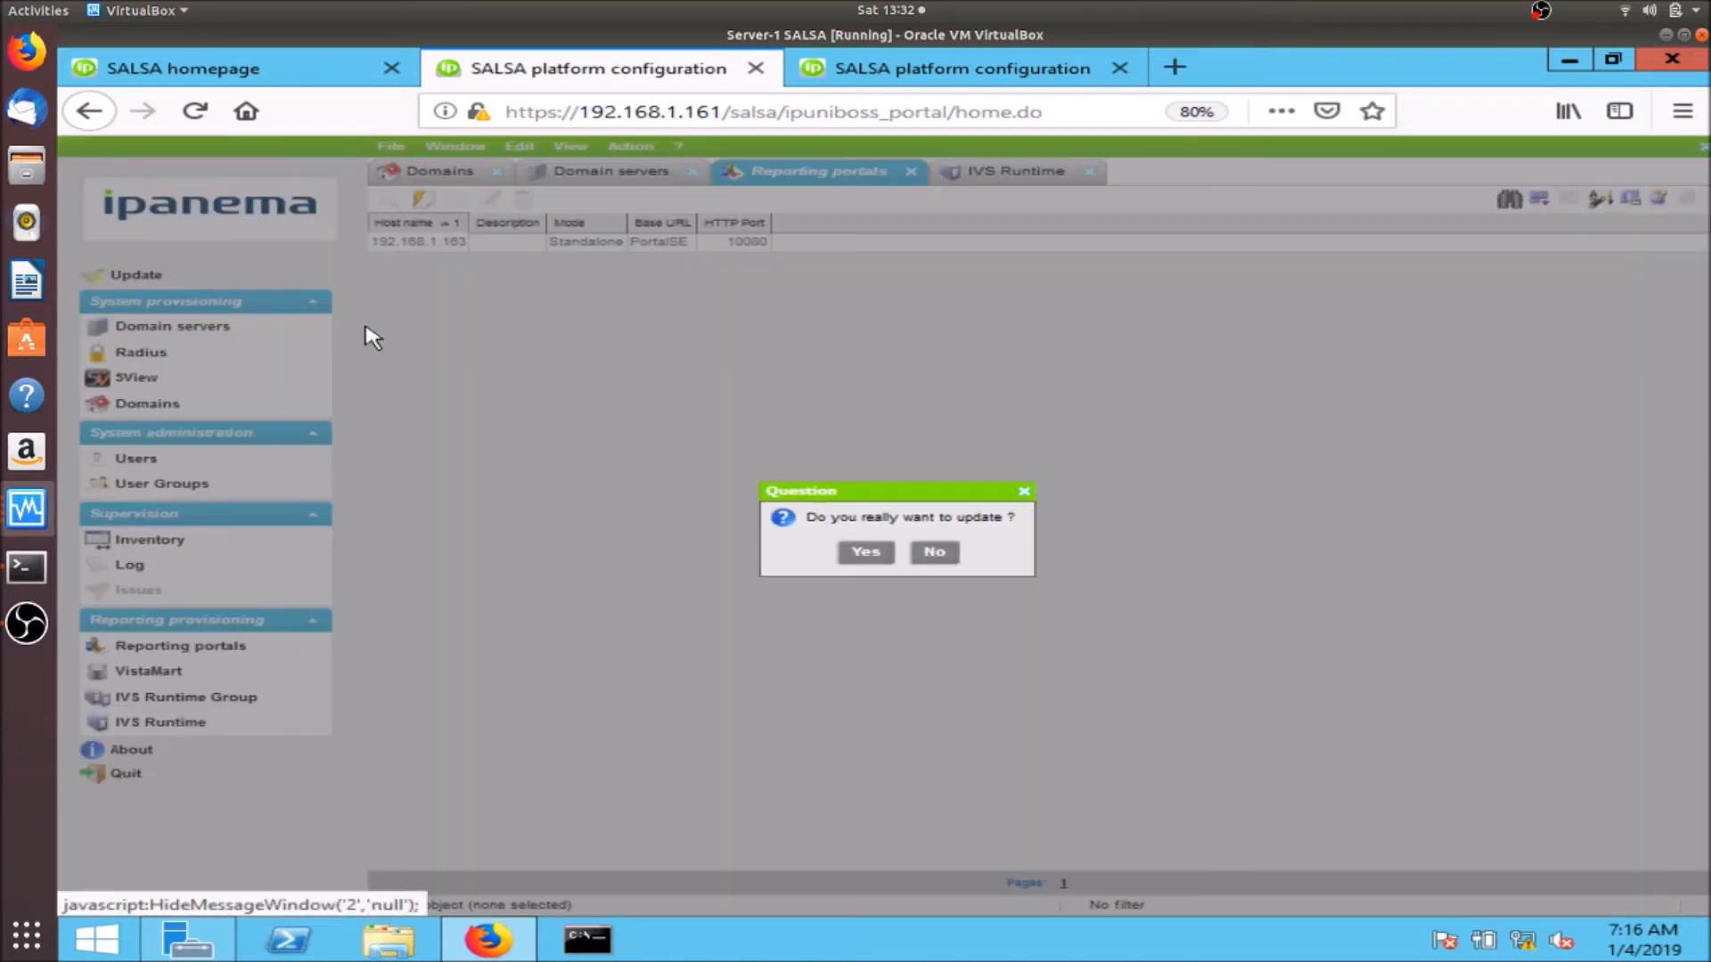
{"action": "left_click", "coordinate": [866, 554]}
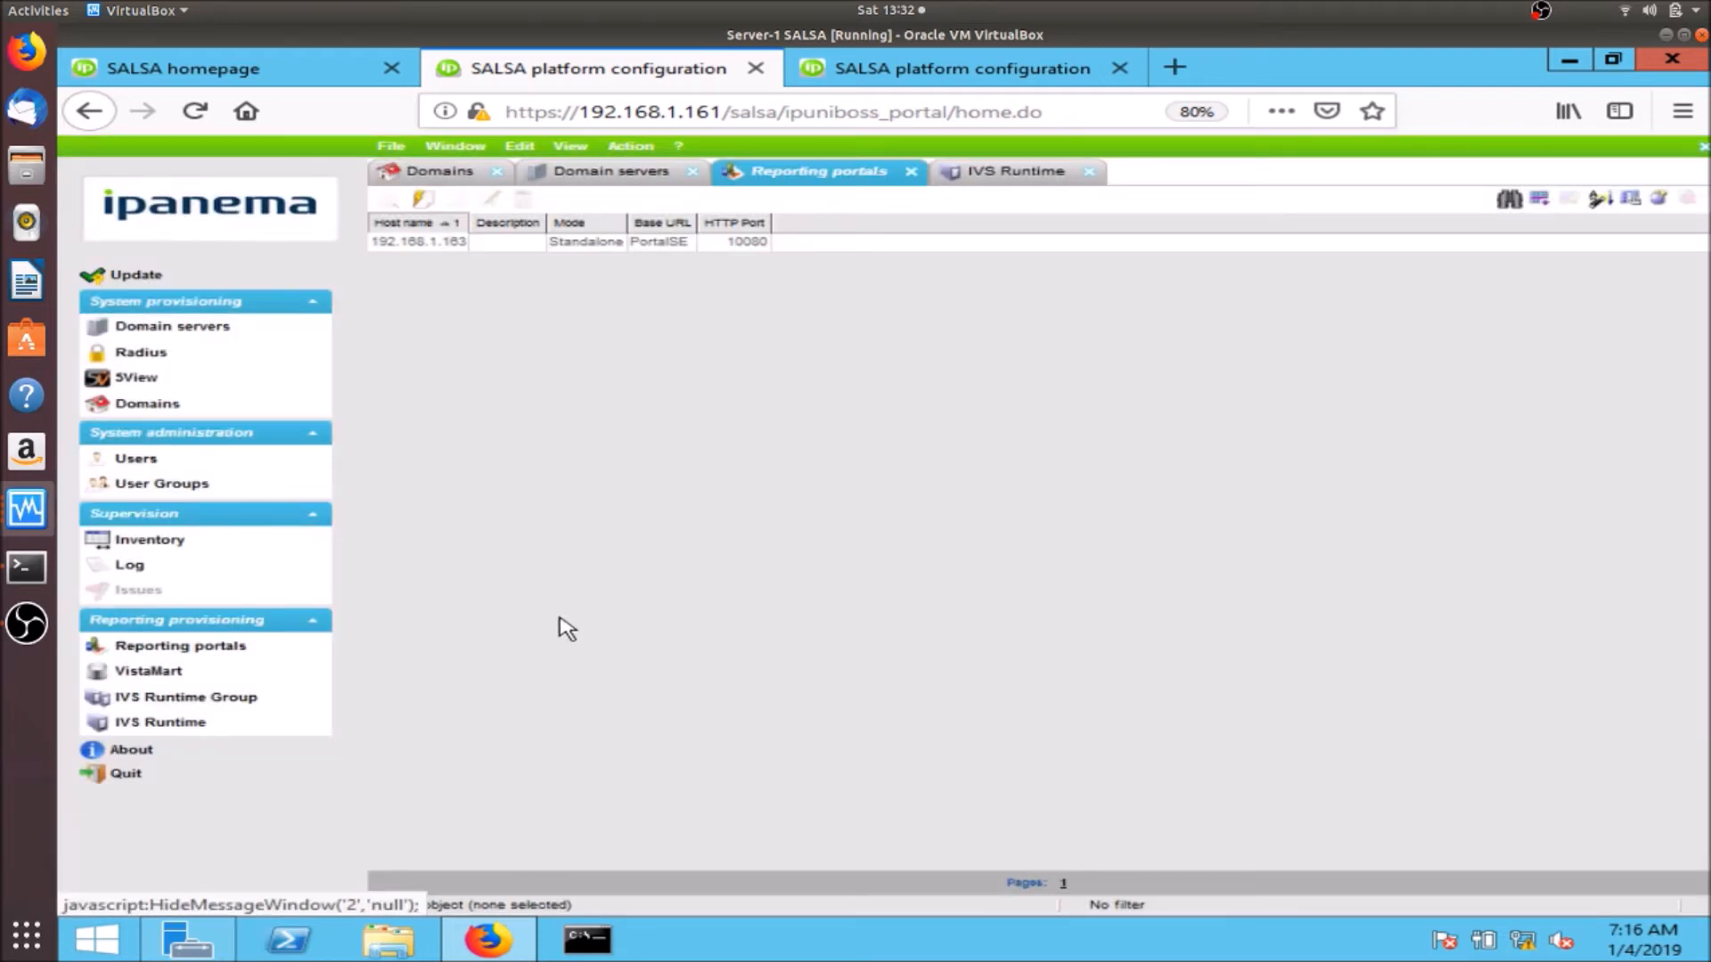
- Add a new IVS runtime with host 192.168.1.162 and clear its prefilled password
{"action": "left_click", "coordinate": [191, 726]}
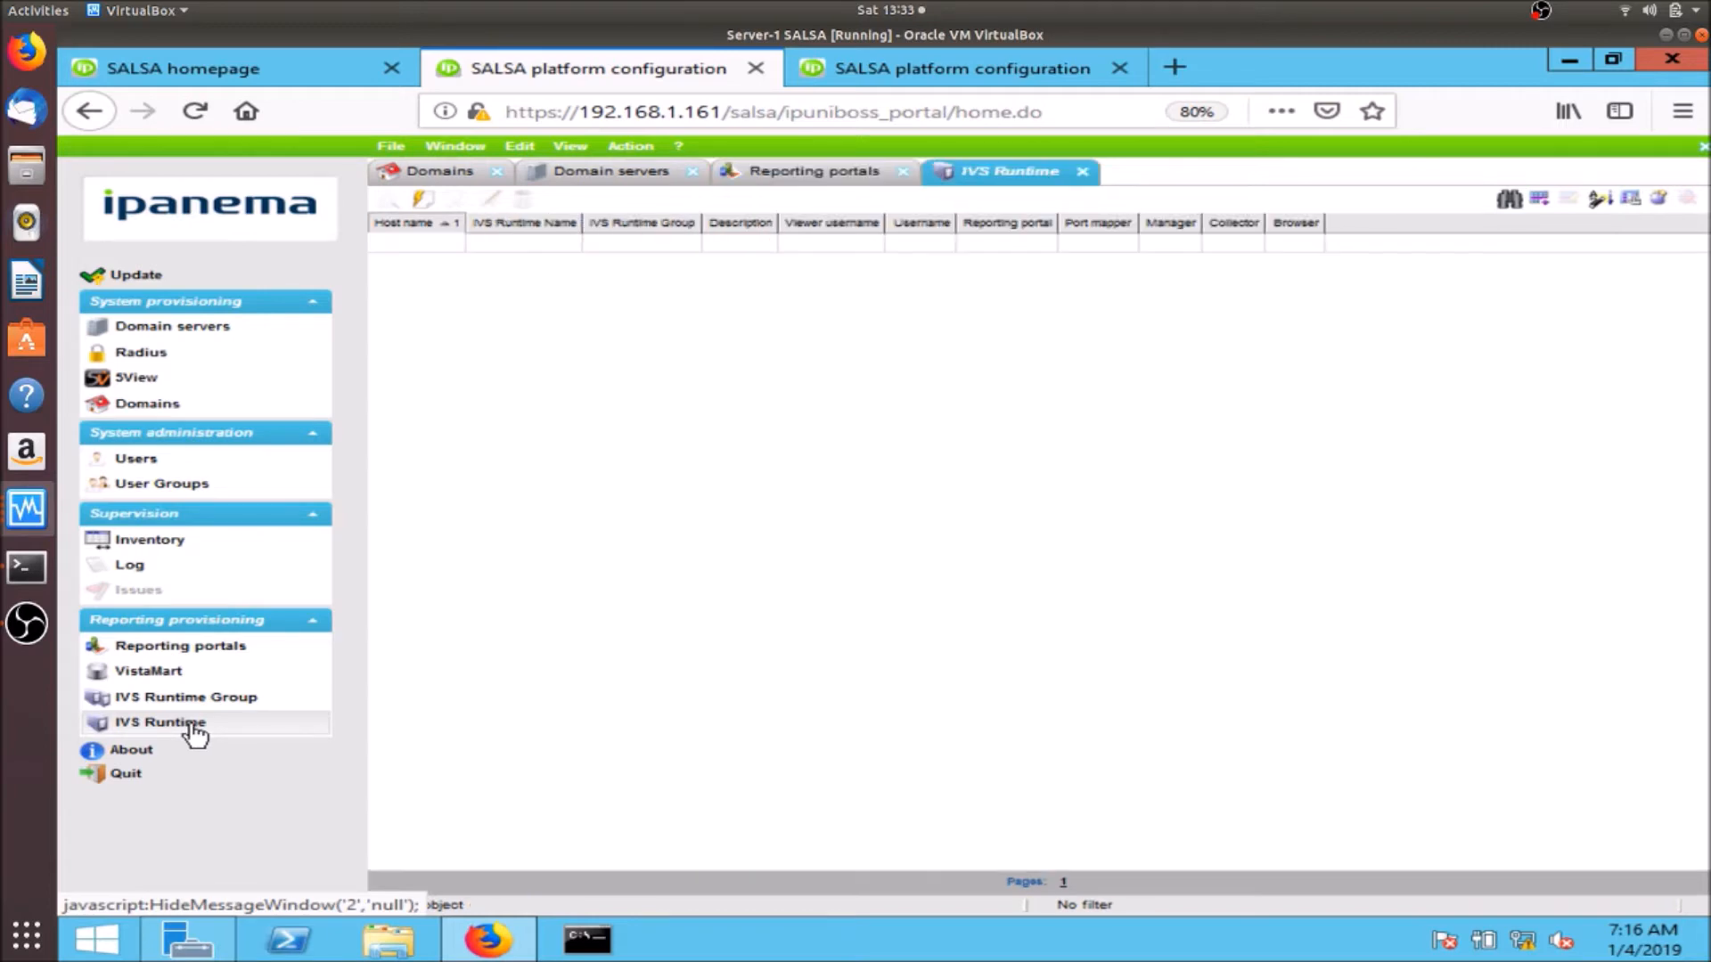
{"action": "left_click", "coordinate": [423, 198]}
{"action": "left_click", "coordinate": [509, 279]}
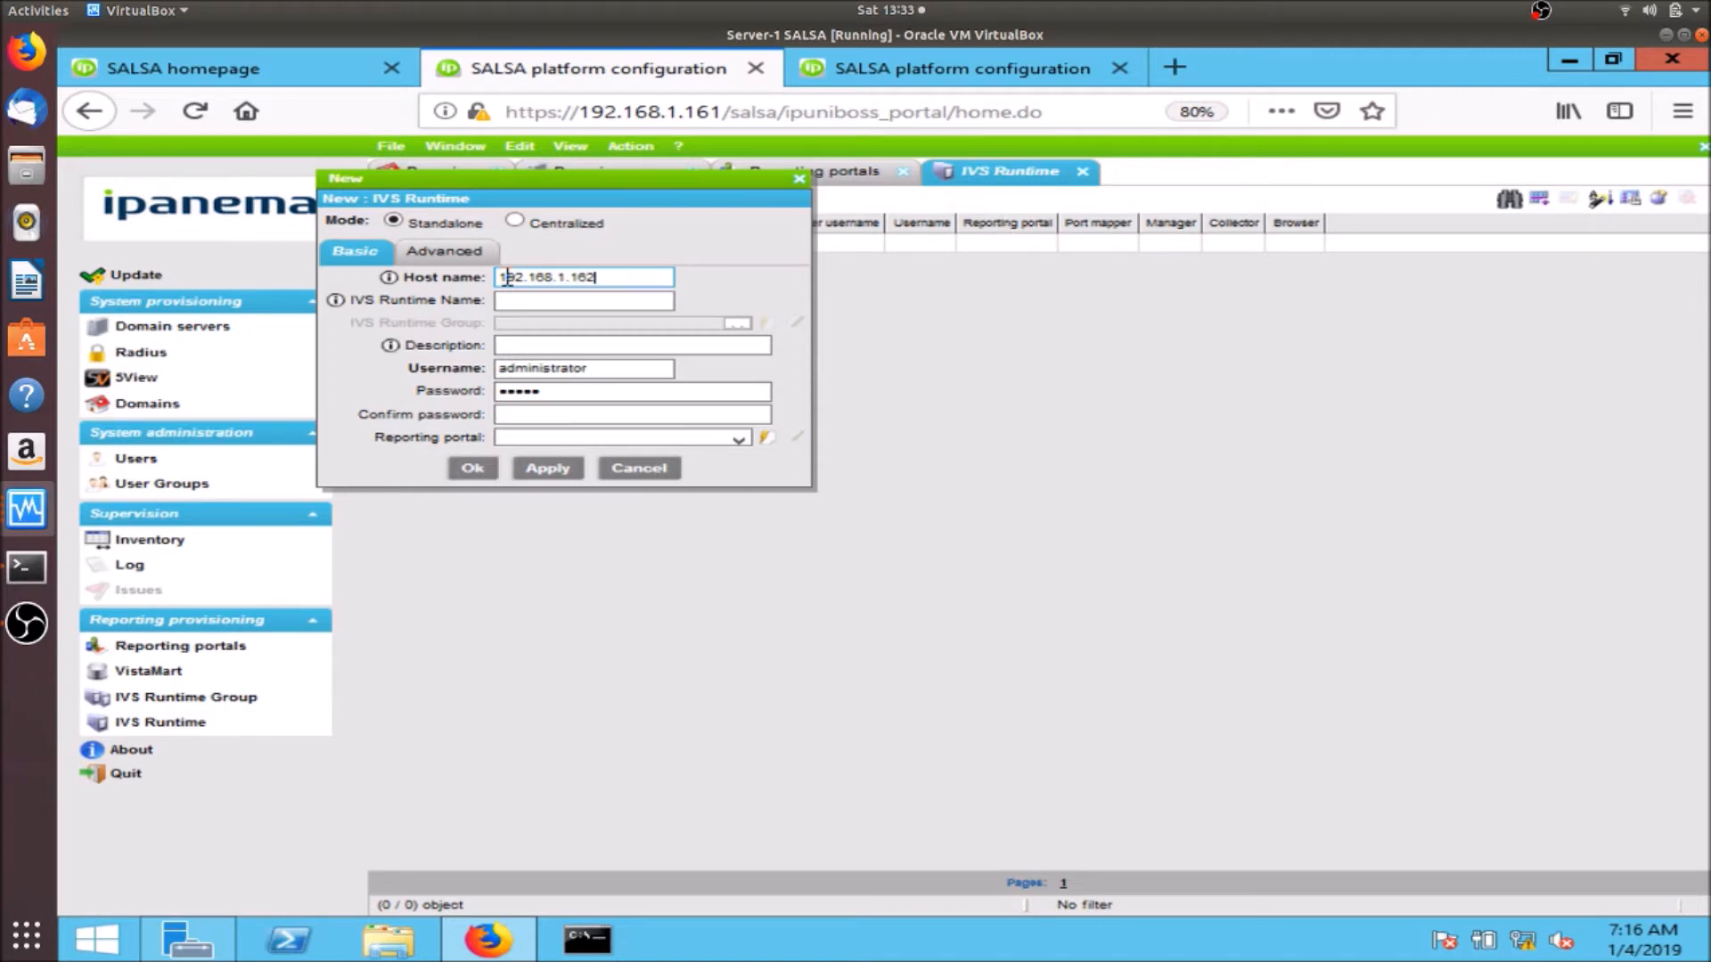
{"action": "left_click", "coordinate": [541, 300]}
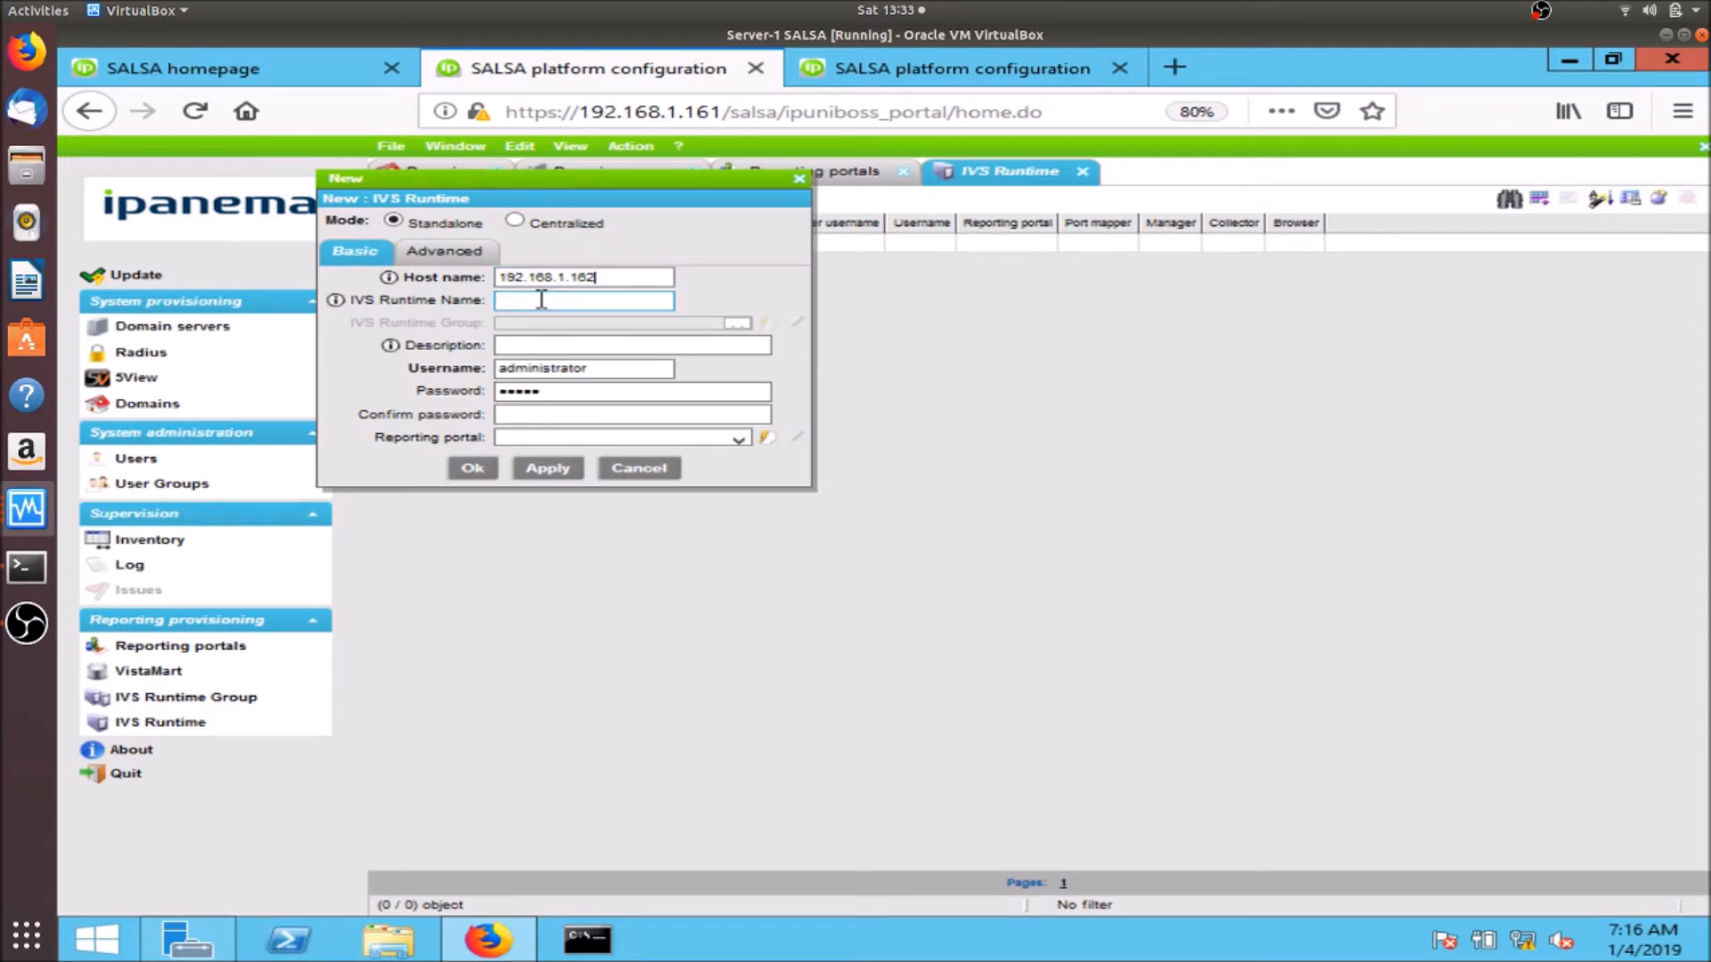
{"action": "left_click", "coordinate": [553, 344]}
{"action": "left_click", "coordinate": [560, 393]}
{"action": "double_click", "coordinate": [563, 392]}
{"action": "key", "text": "BackSpace"}
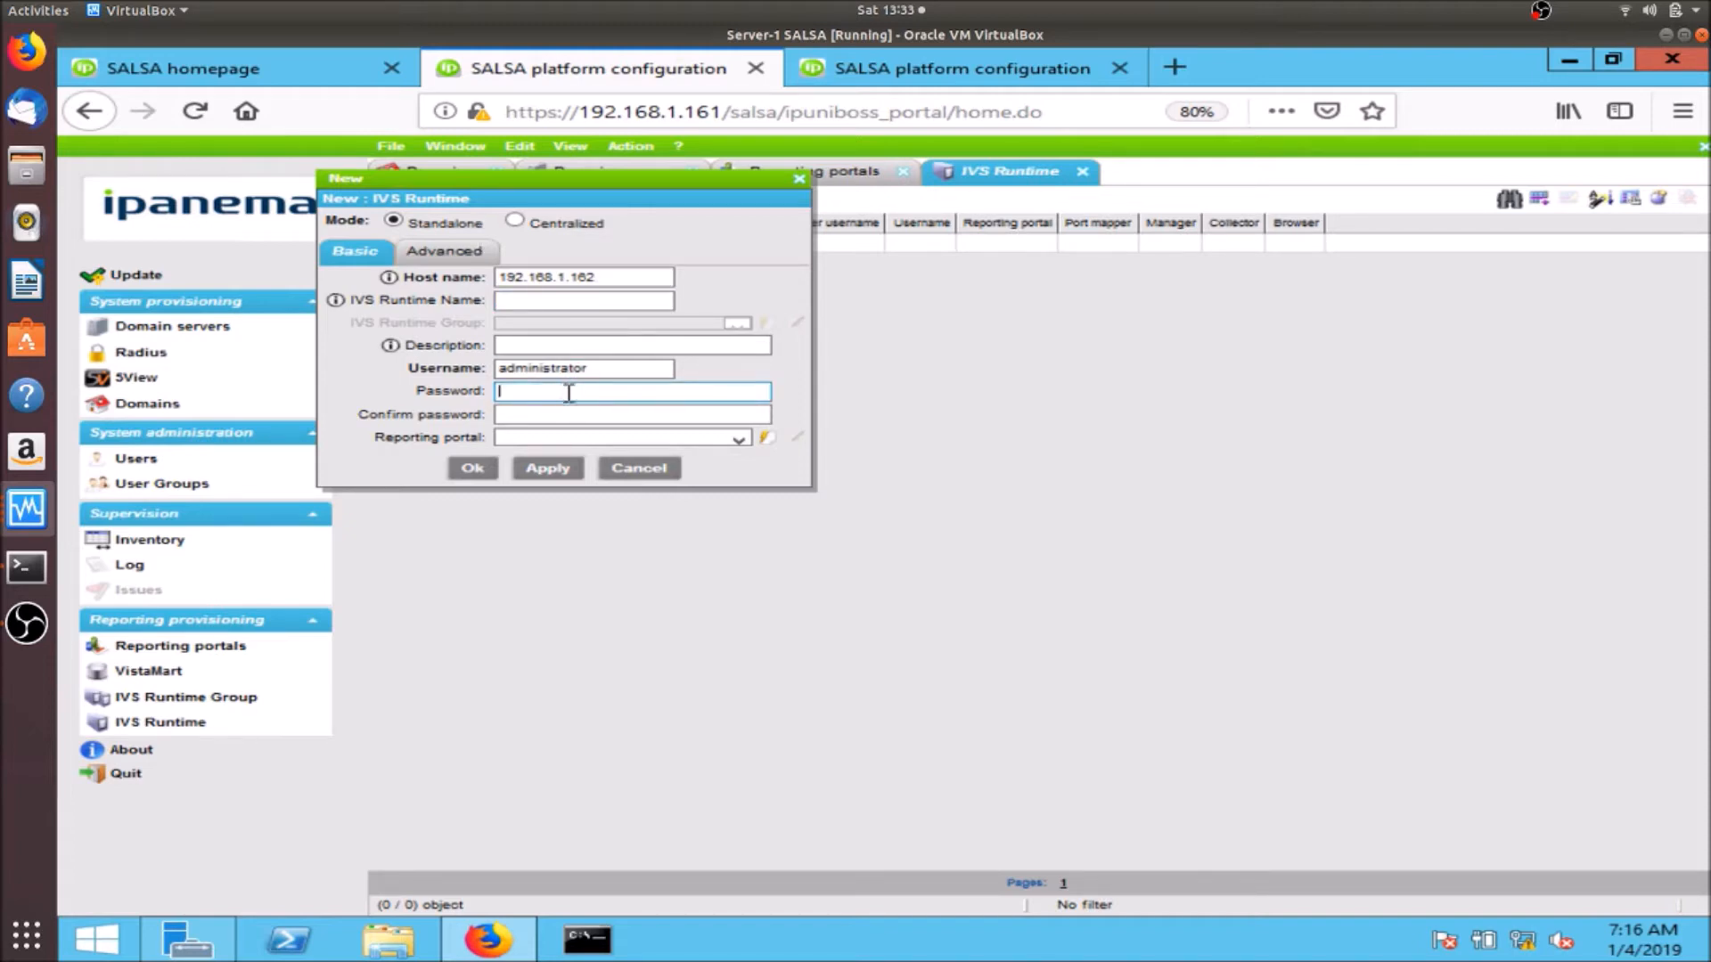
- Link the runtime to reporting portal 192.168.1.163, save it, and apply the configuration update
{"action": "left_click", "coordinate": [740, 439]}
{"action": "left_click", "coordinate": [740, 439]}
{"action": "left_click", "coordinate": [719, 486]}
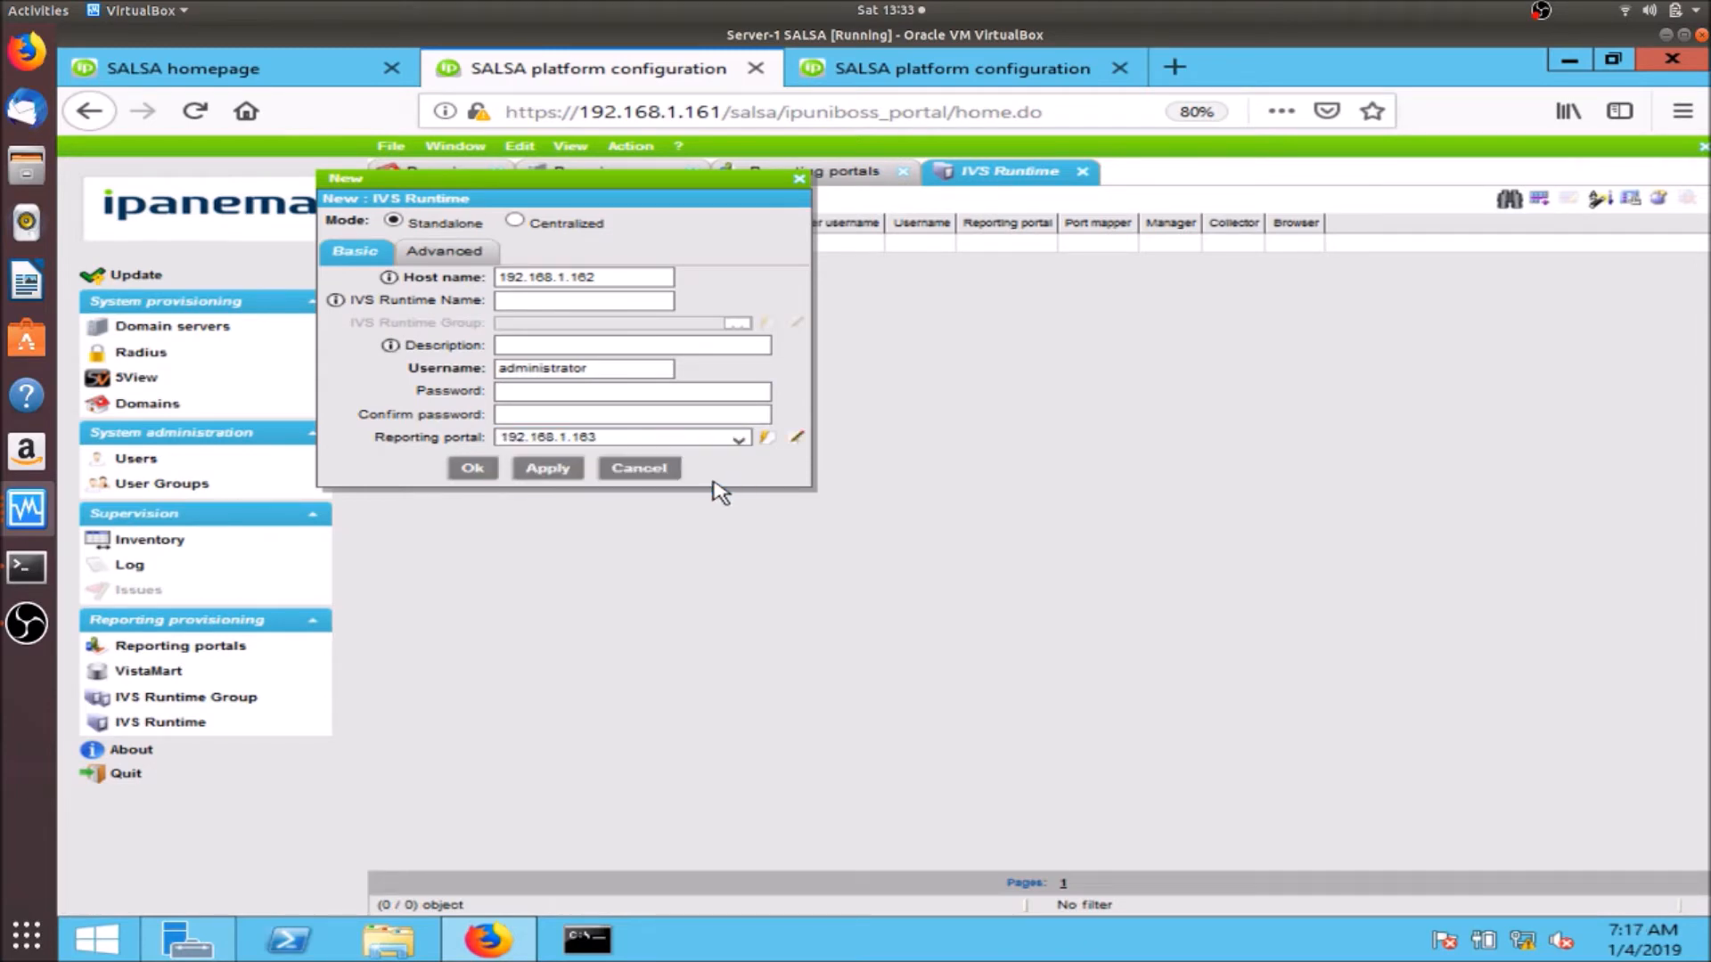
{"action": "left_click", "coordinate": [471, 469]}
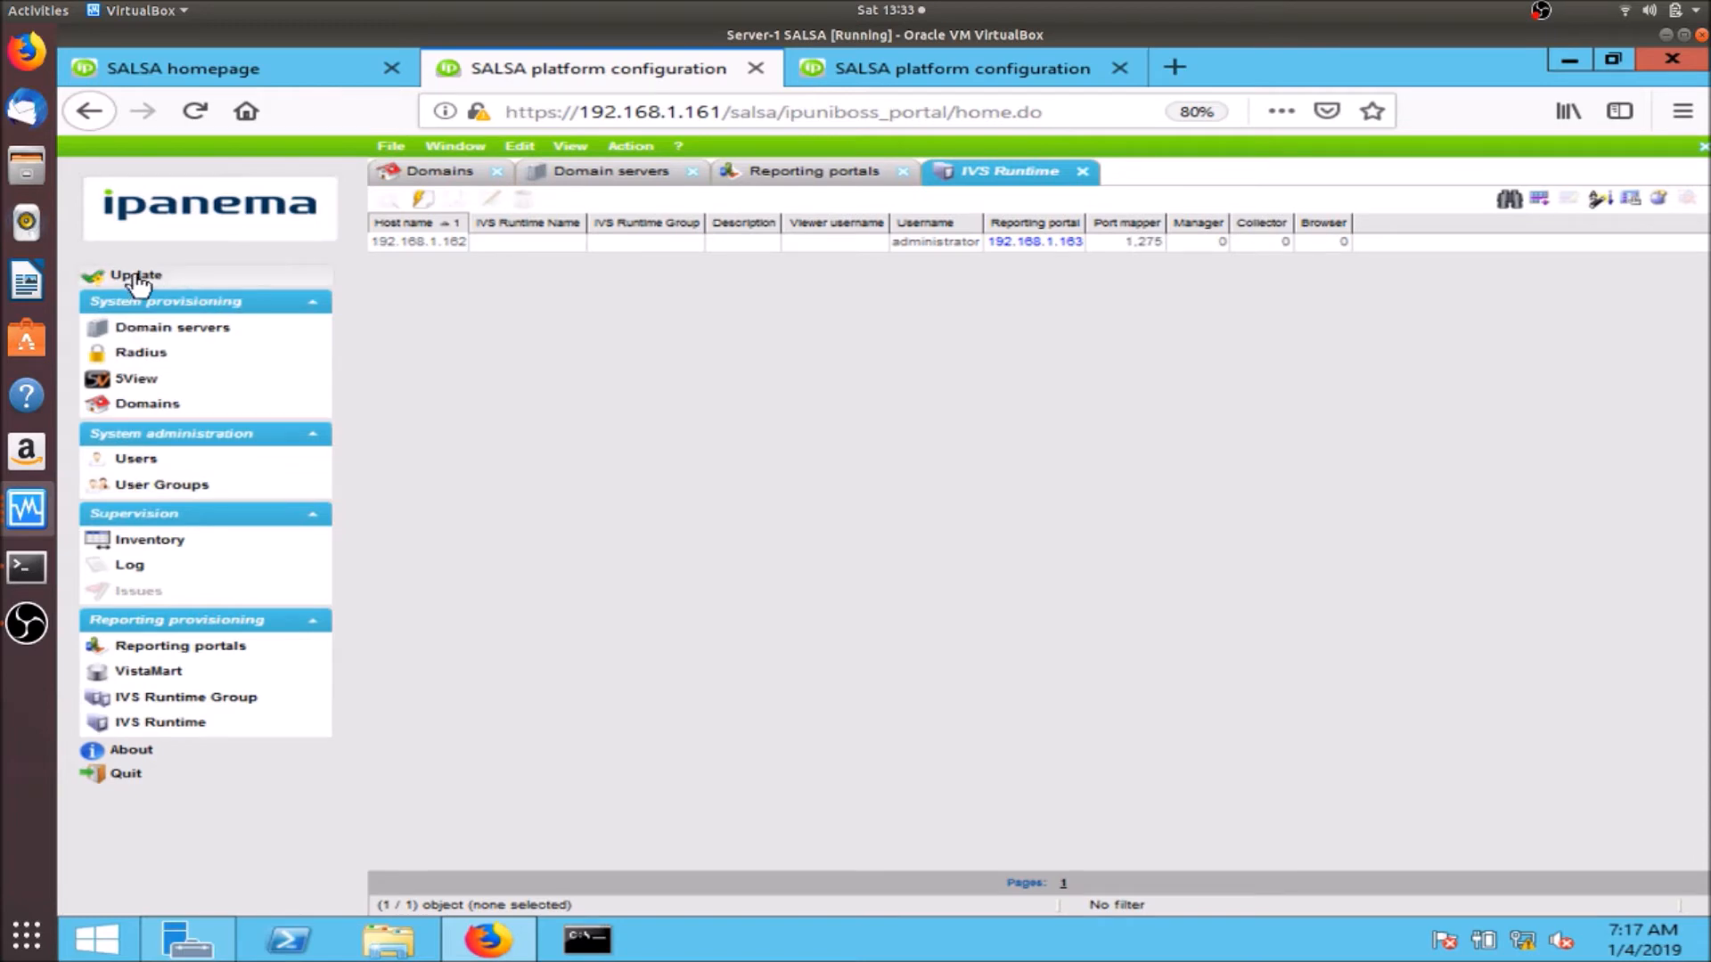
{"action": "left_click", "coordinate": [166, 274]}
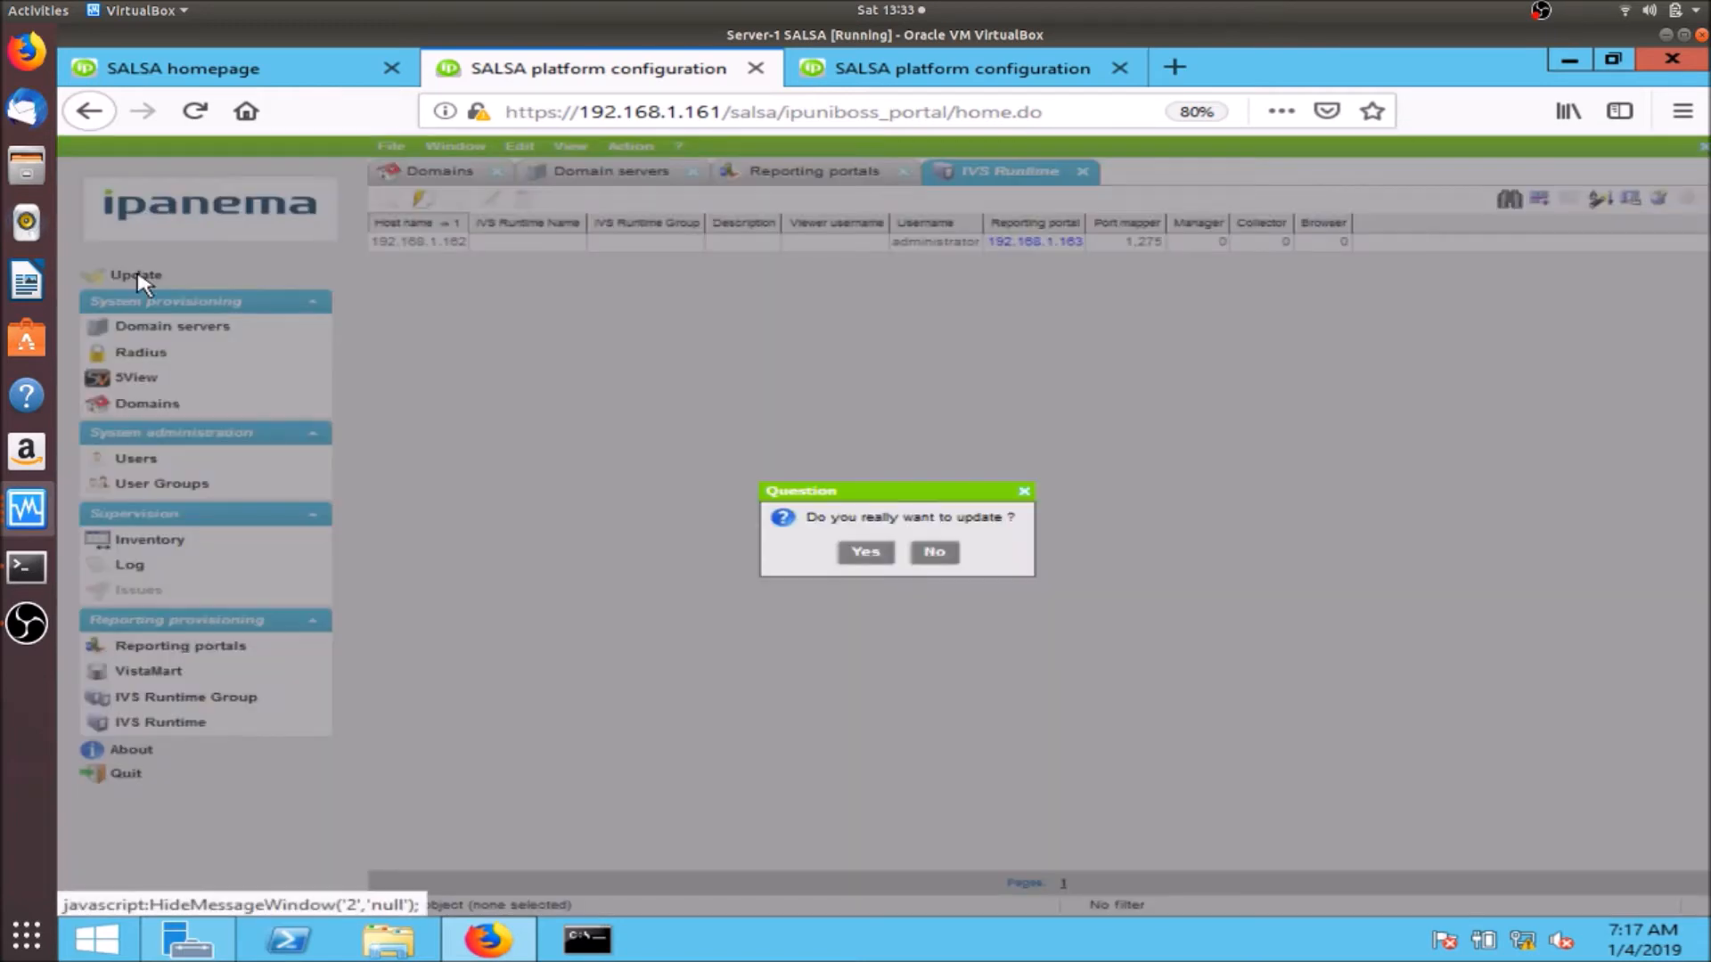
{"action": "left_click", "coordinate": [865, 555]}
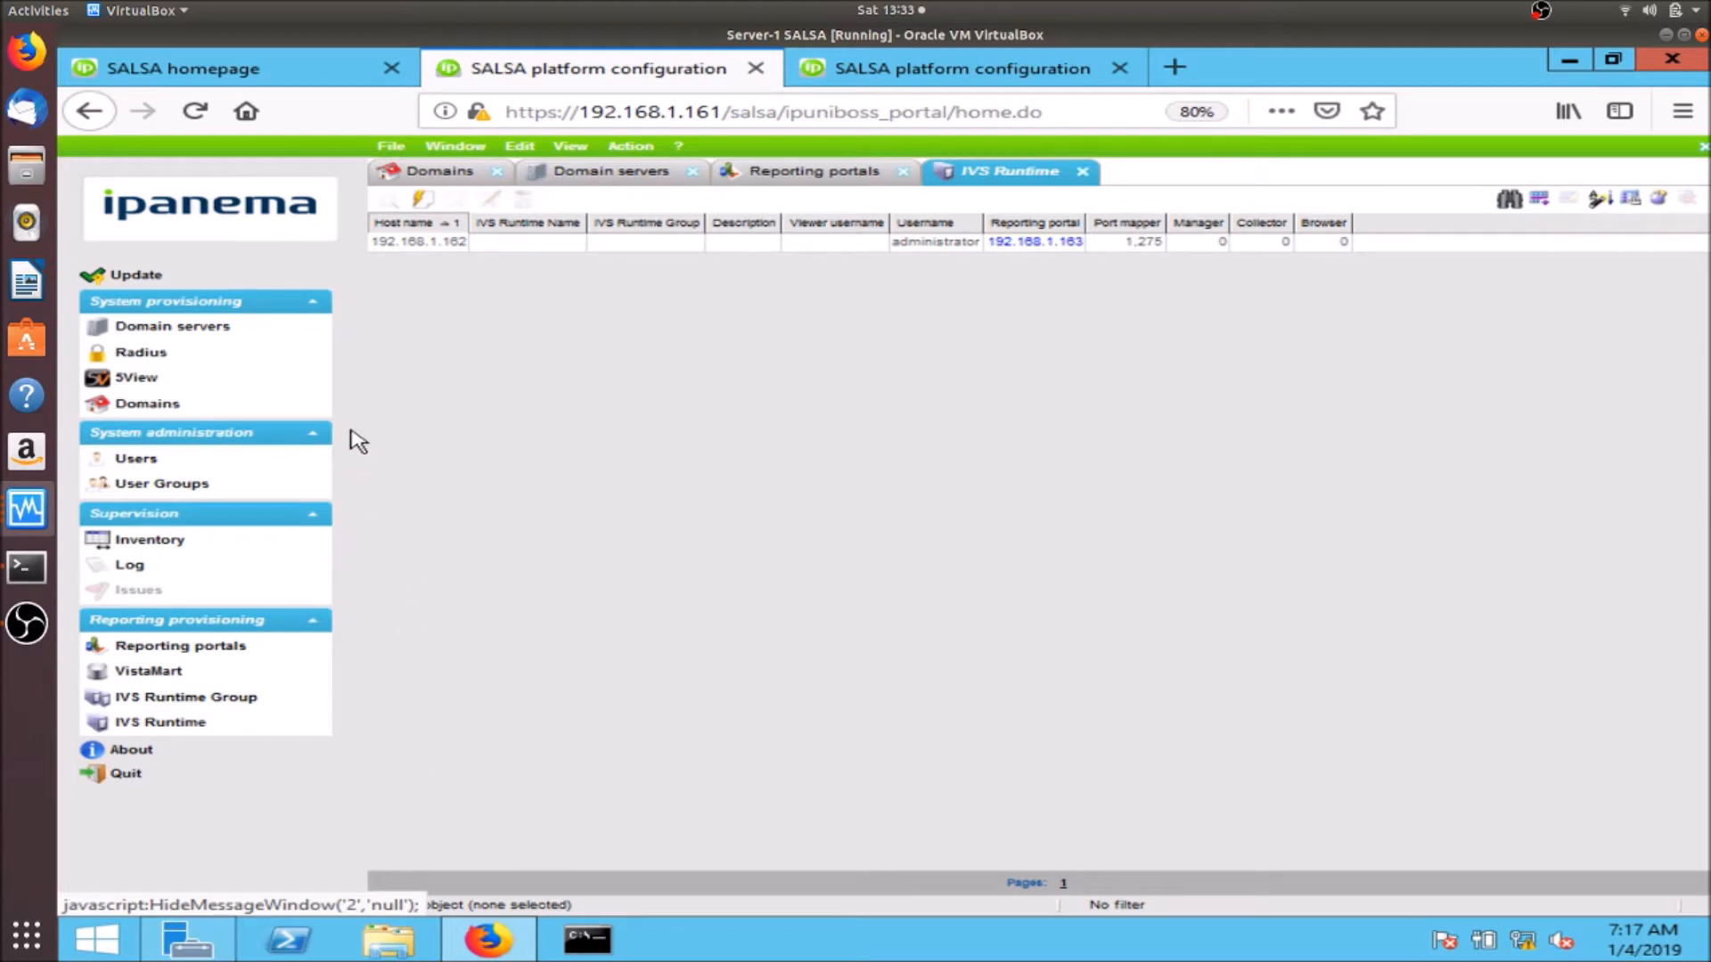
- Start a new domain named Infovista on server 192.168.1.161 with 1,000 allocated ISU
{"action": "left_click", "coordinate": [223, 410]}
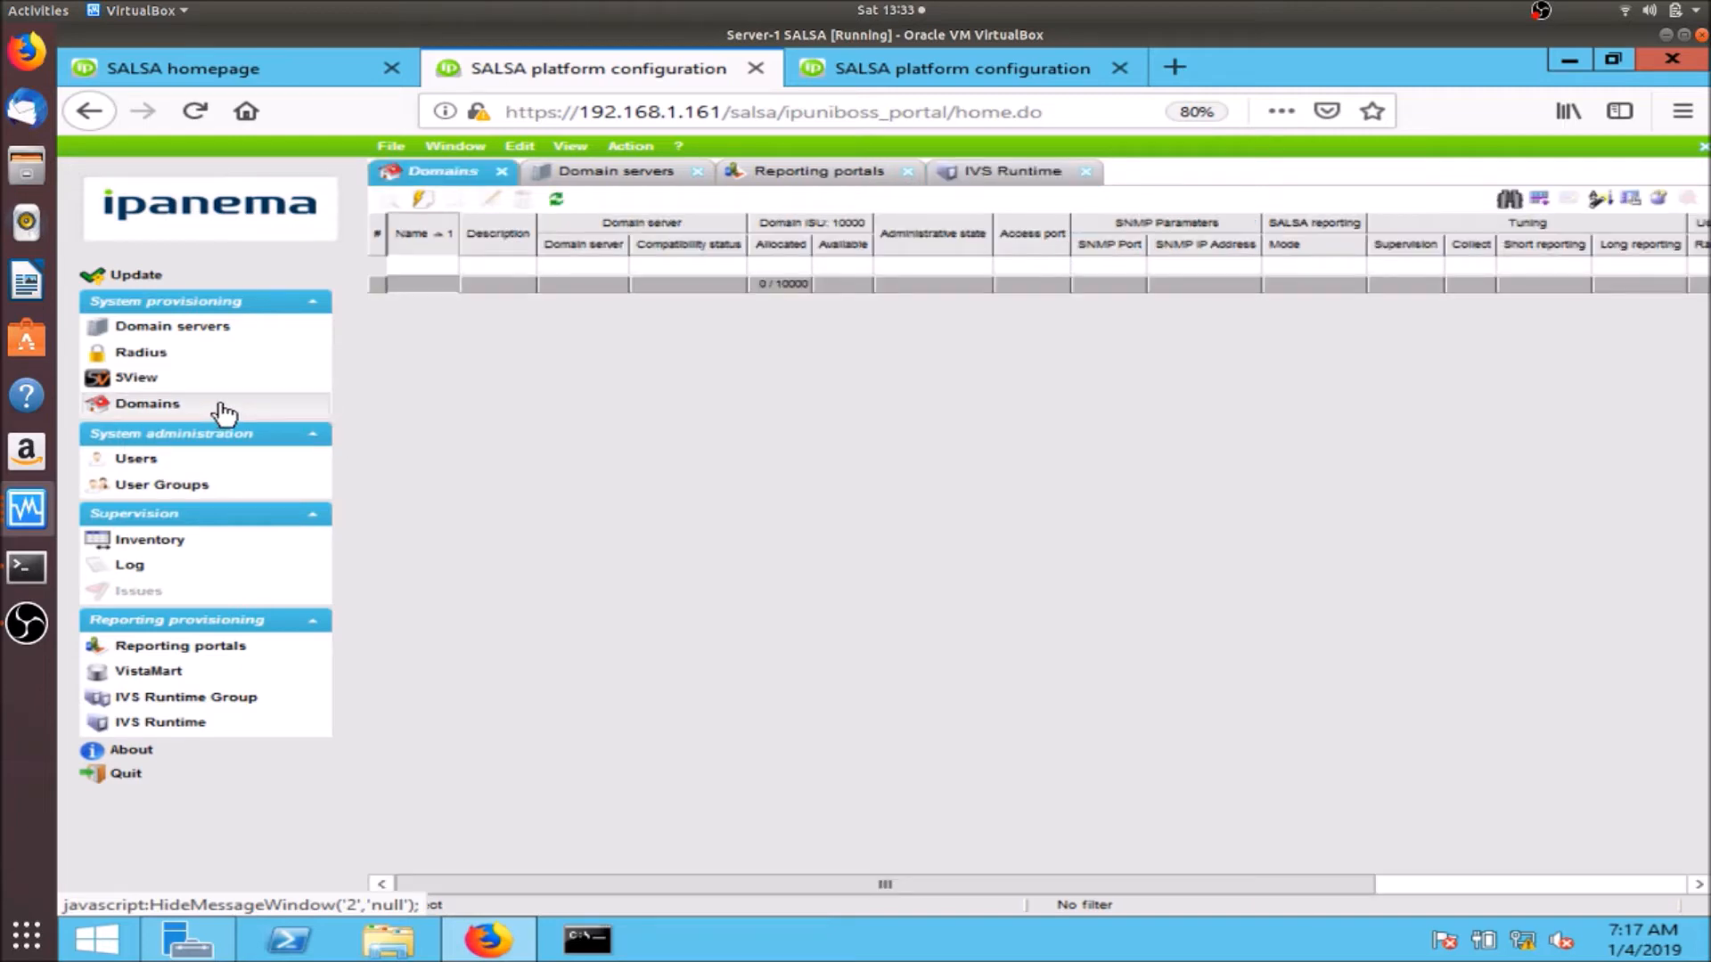
{"action": "left_click", "coordinate": [424, 198]}
{"action": "left_click", "coordinate": [534, 258]}
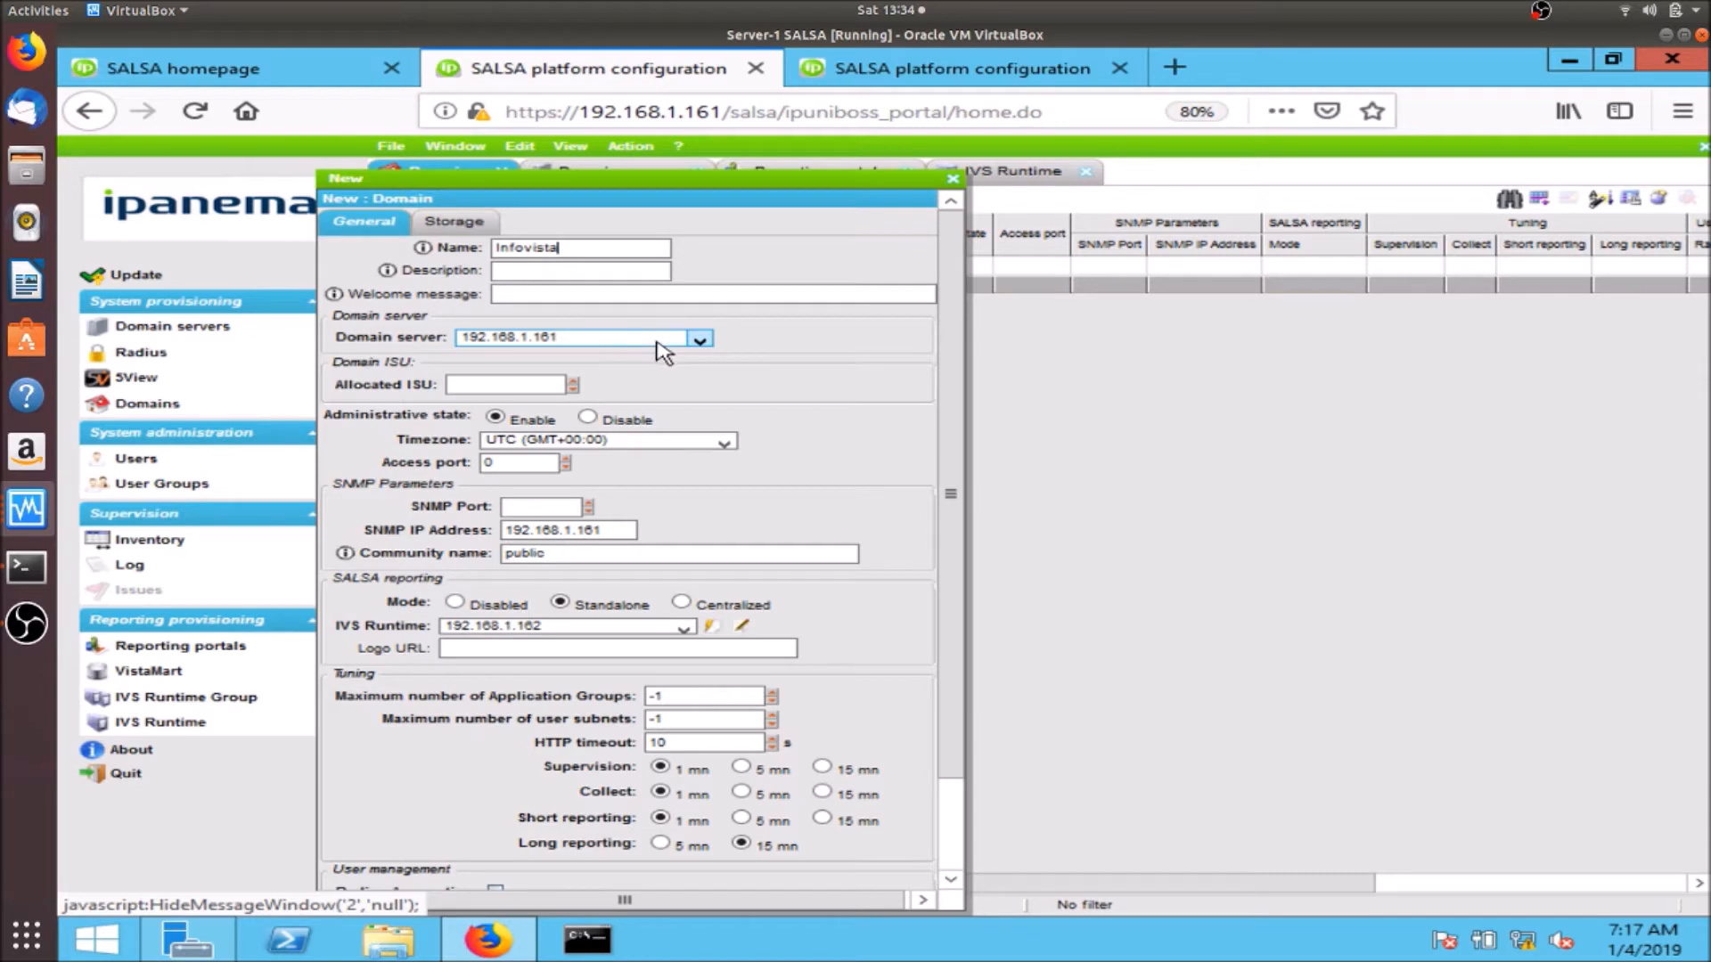
{"action": "left_click", "coordinate": [525, 392]}
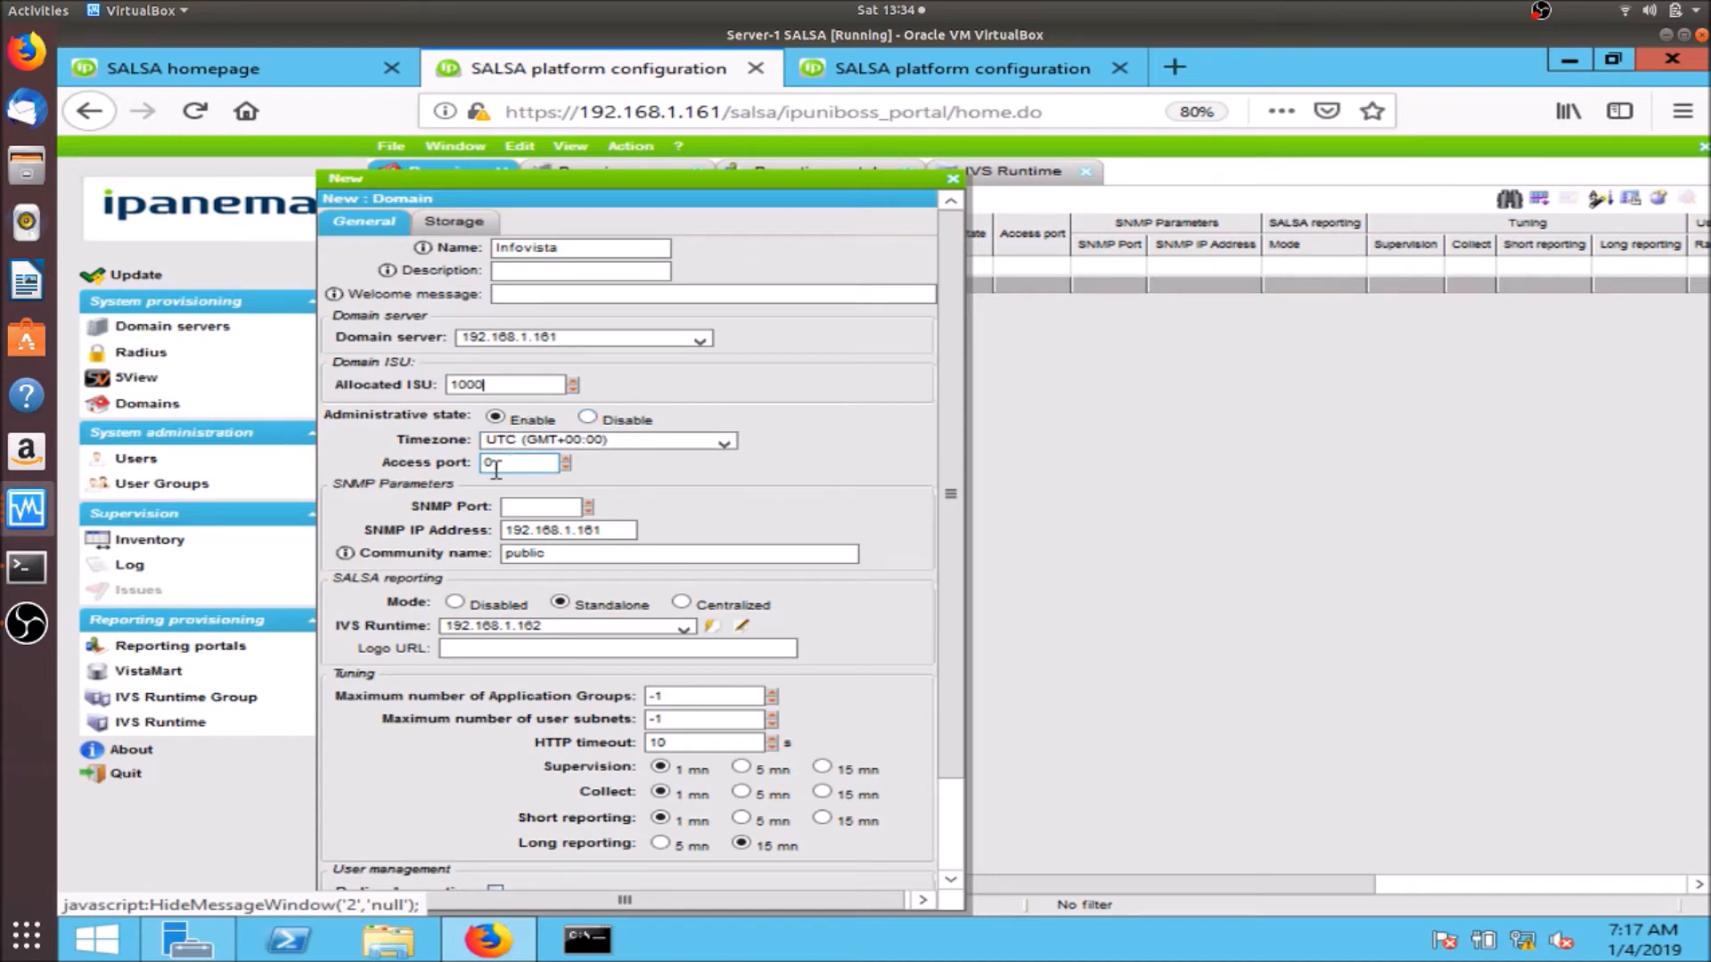
- Set the domain timezone to Center (GMT-06:00)
{"action": "left_click", "coordinate": [724, 443]}
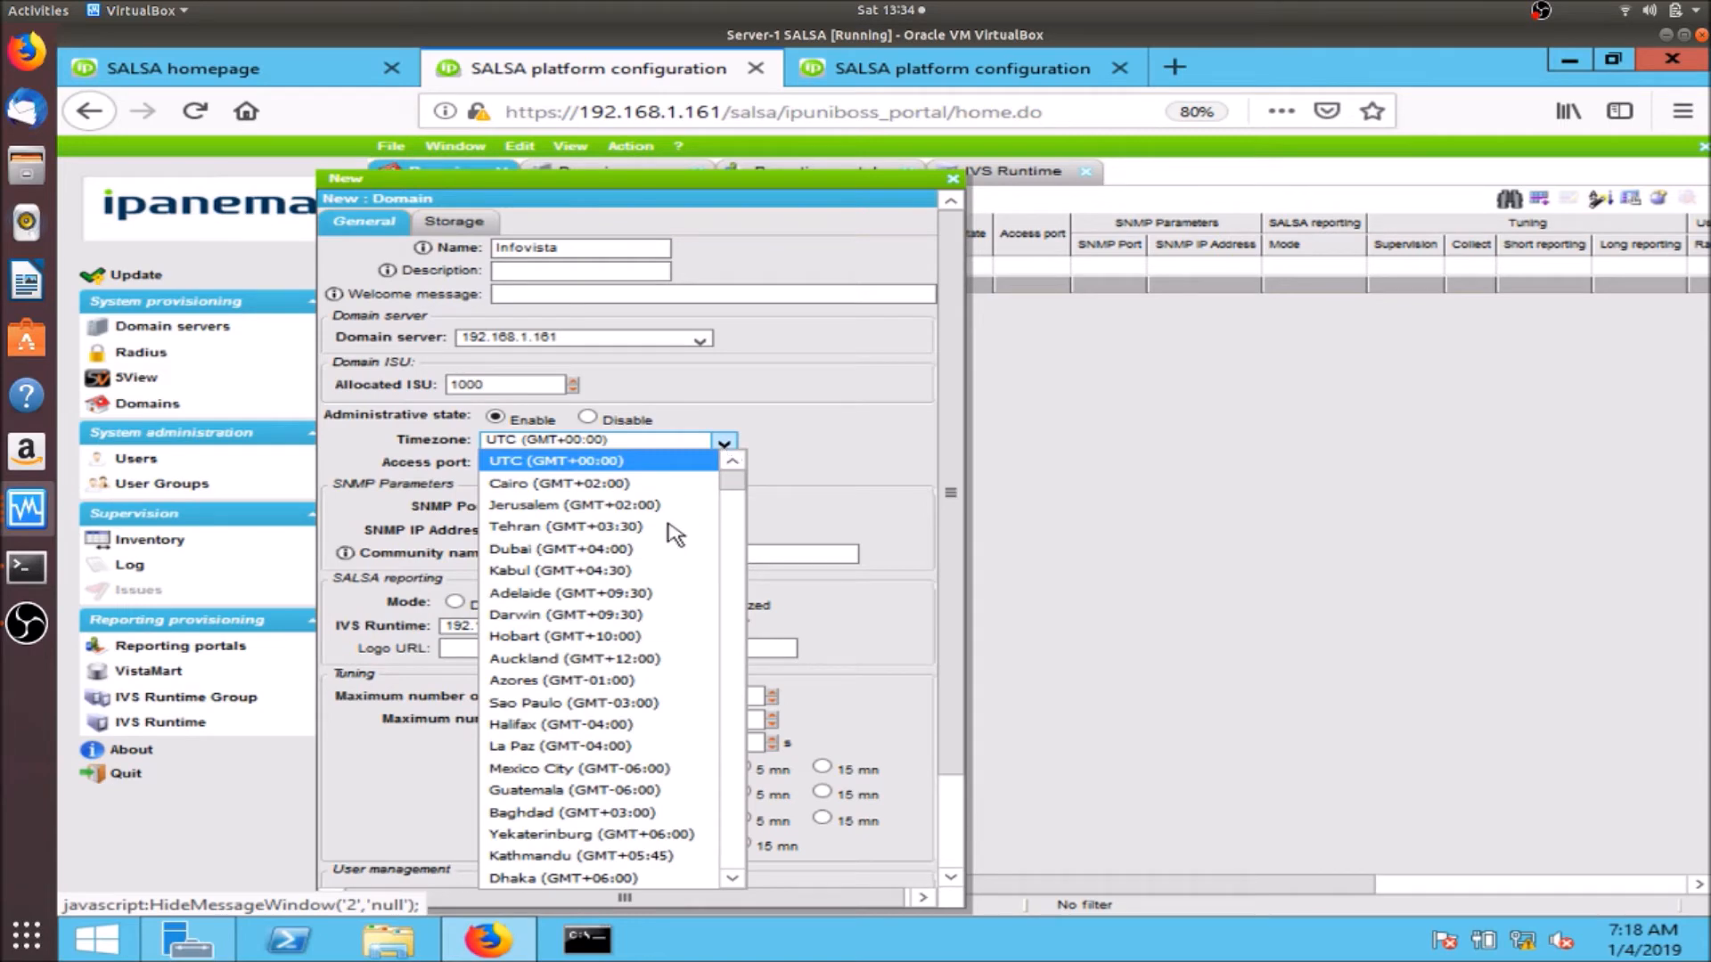
{"action": "key", "text": "c"}
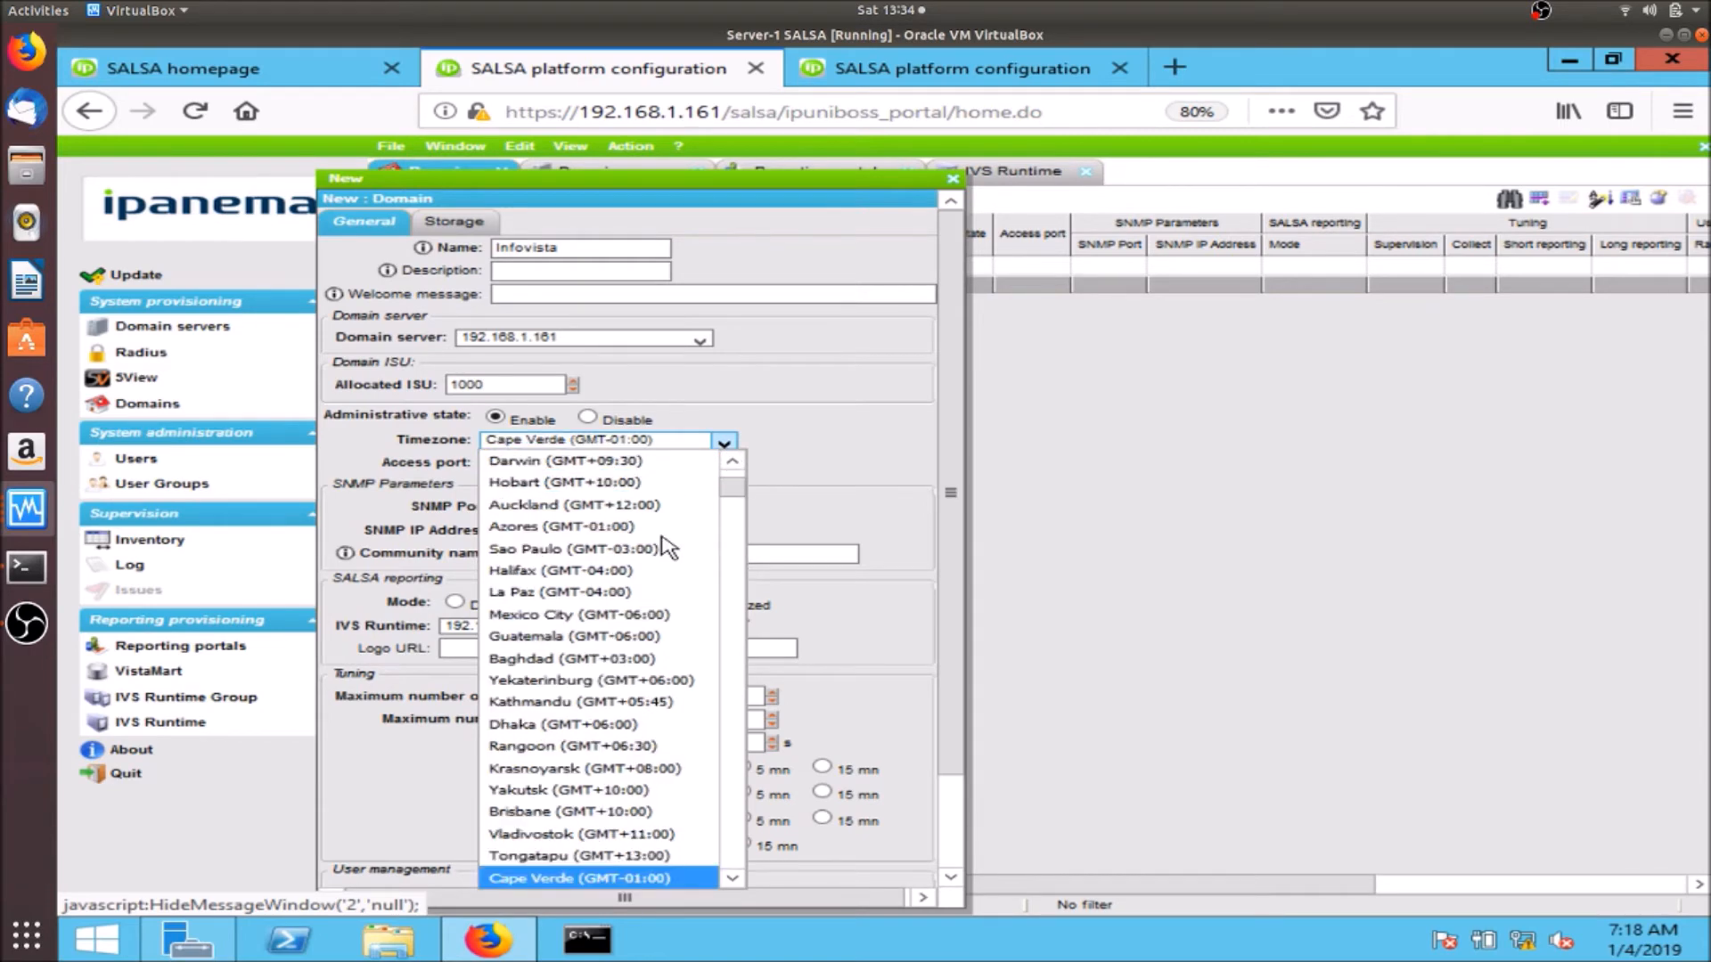
{"action": "key", "text": "c"}
{"action": "key", "text": "c"}
{"action": "key", "text": "c"}
{"action": "key", "text": "c"}
{"action": "key", "text": "c"}
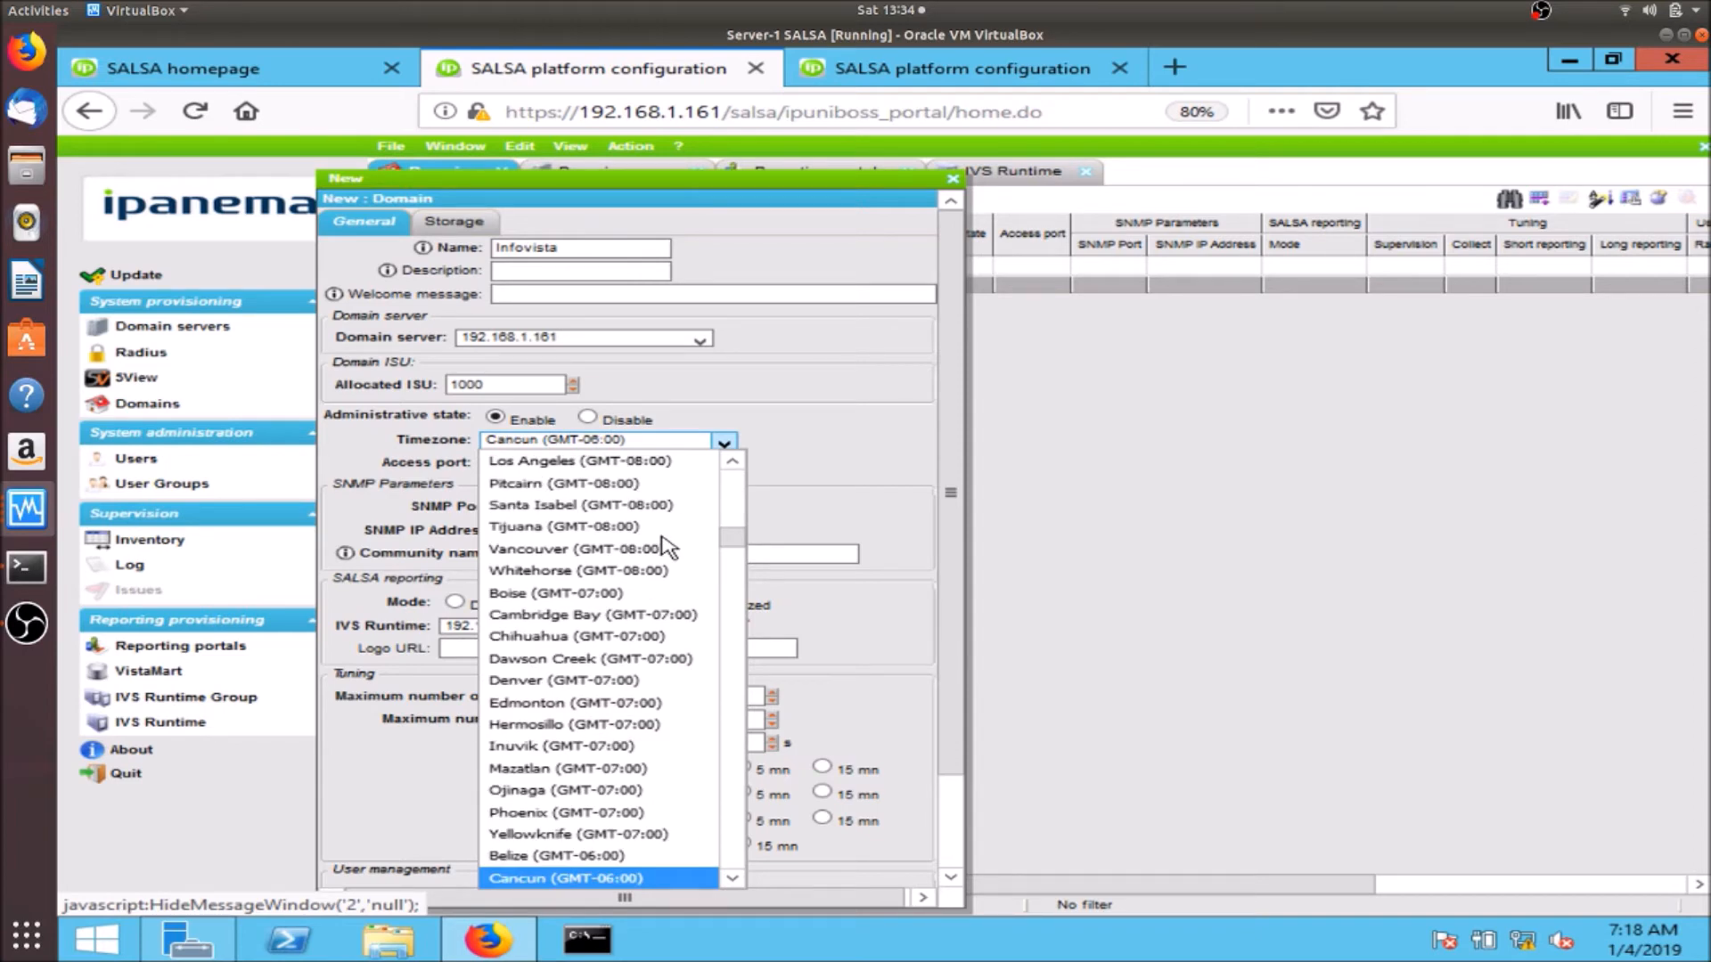
{"action": "key", "text": "c"}
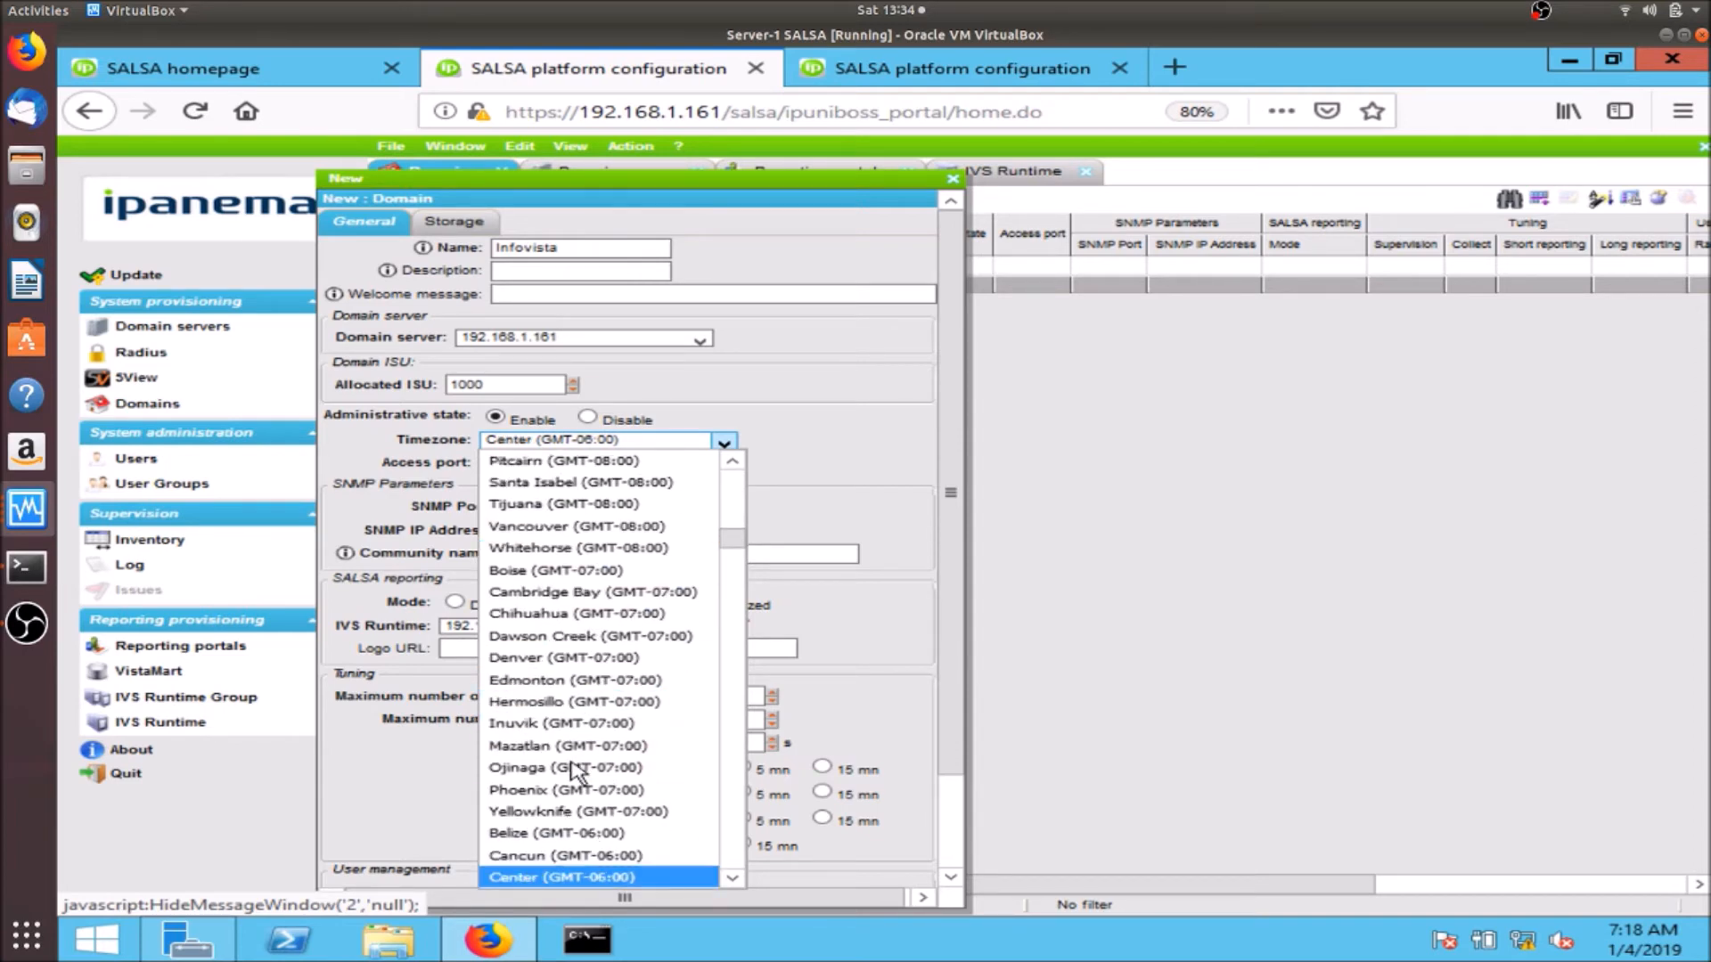
{"action": "key", "text": "c"}
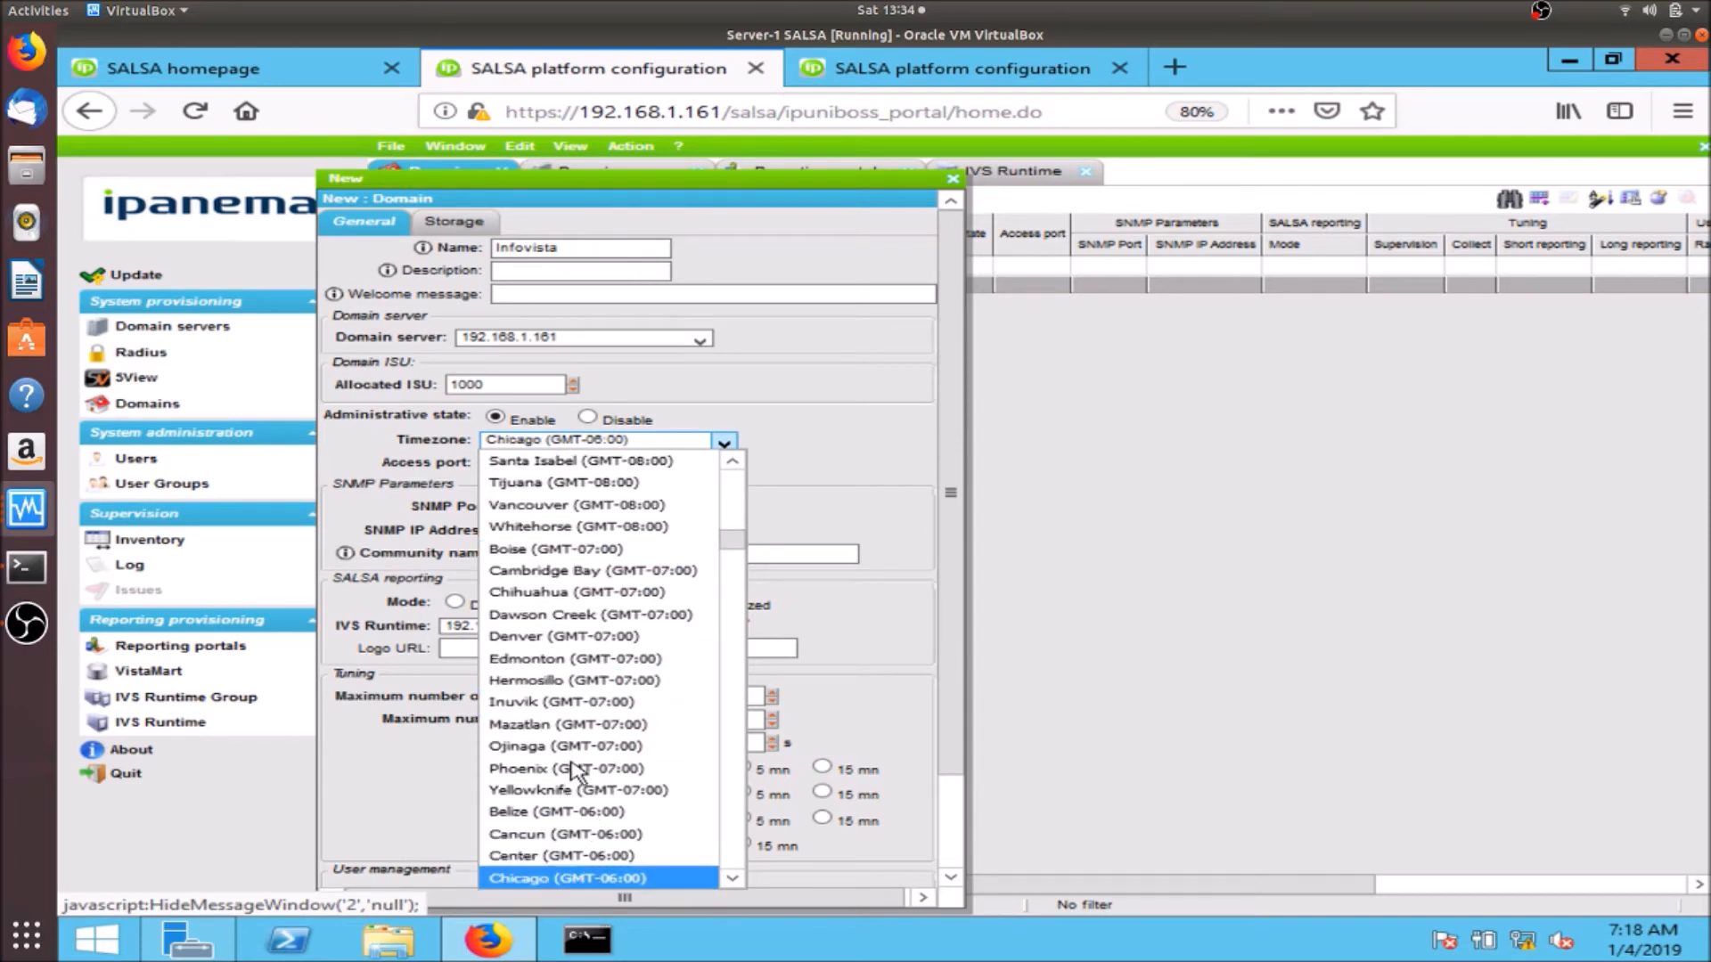
{"action": "left_click", "coordinate": [562, 857]}
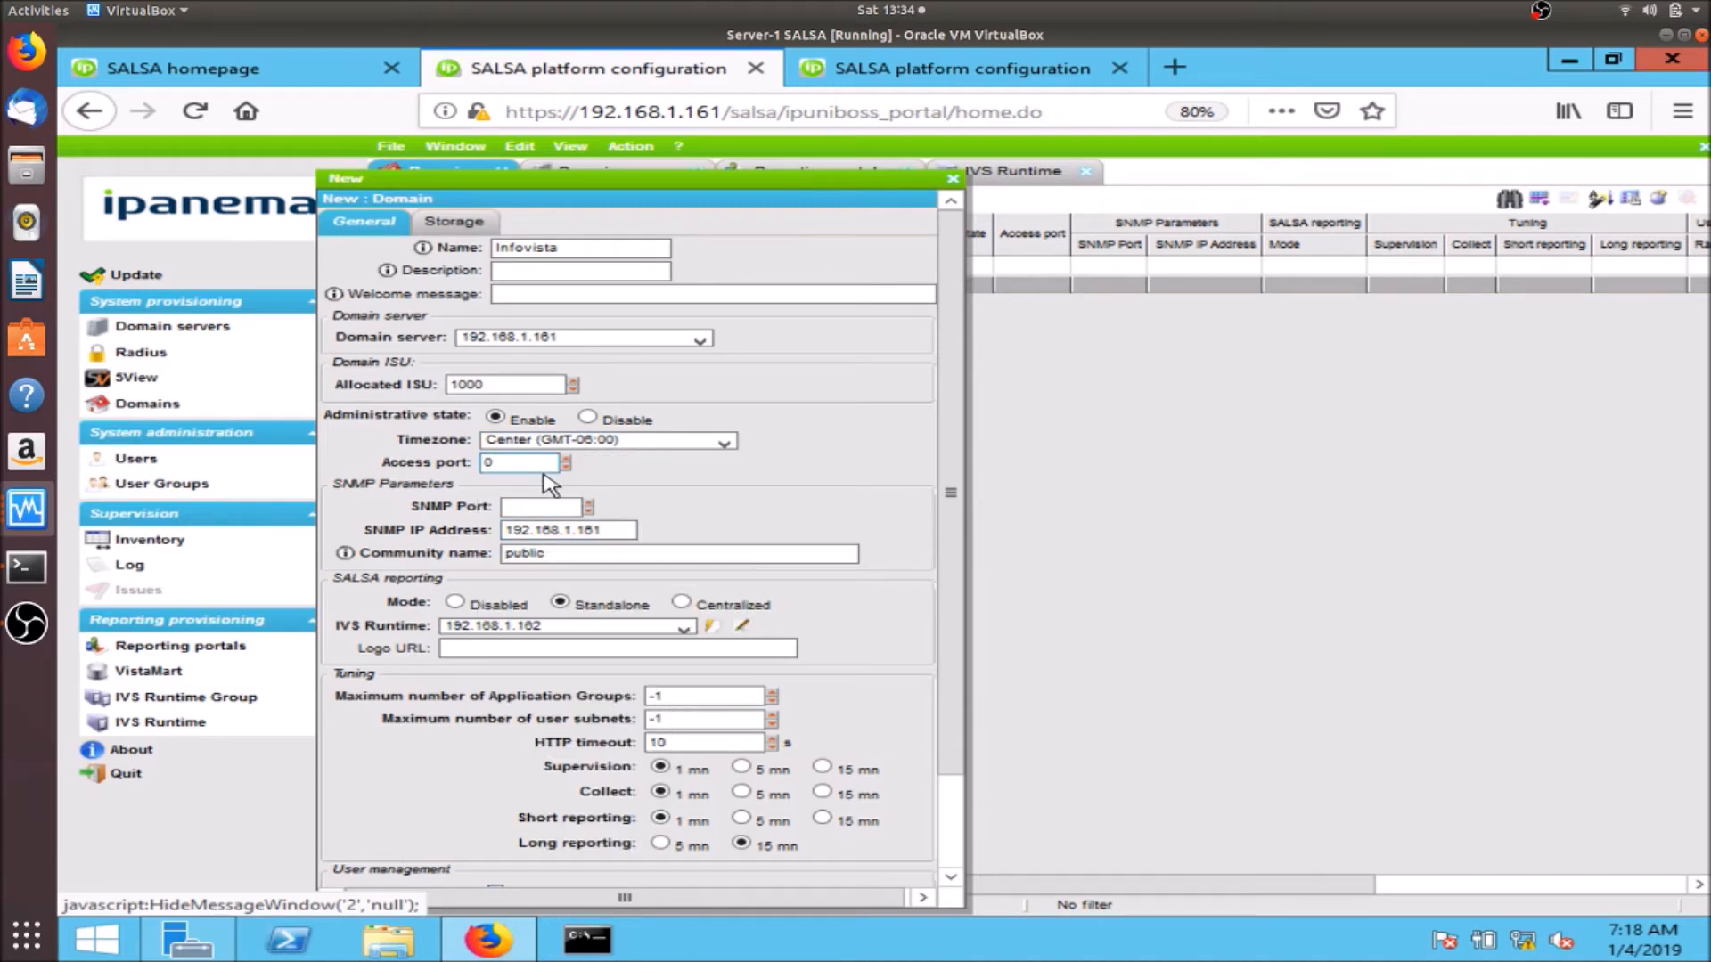
- Set SNMP port 60162 and 5 mn long reporting, save the domain, and start the update
{"action": "left_click", "coordinate": [539, 504]}
{"action": "scroll", "coordinate": [931, 767], "scroll_direction": "down", "scroll_amount": 2}
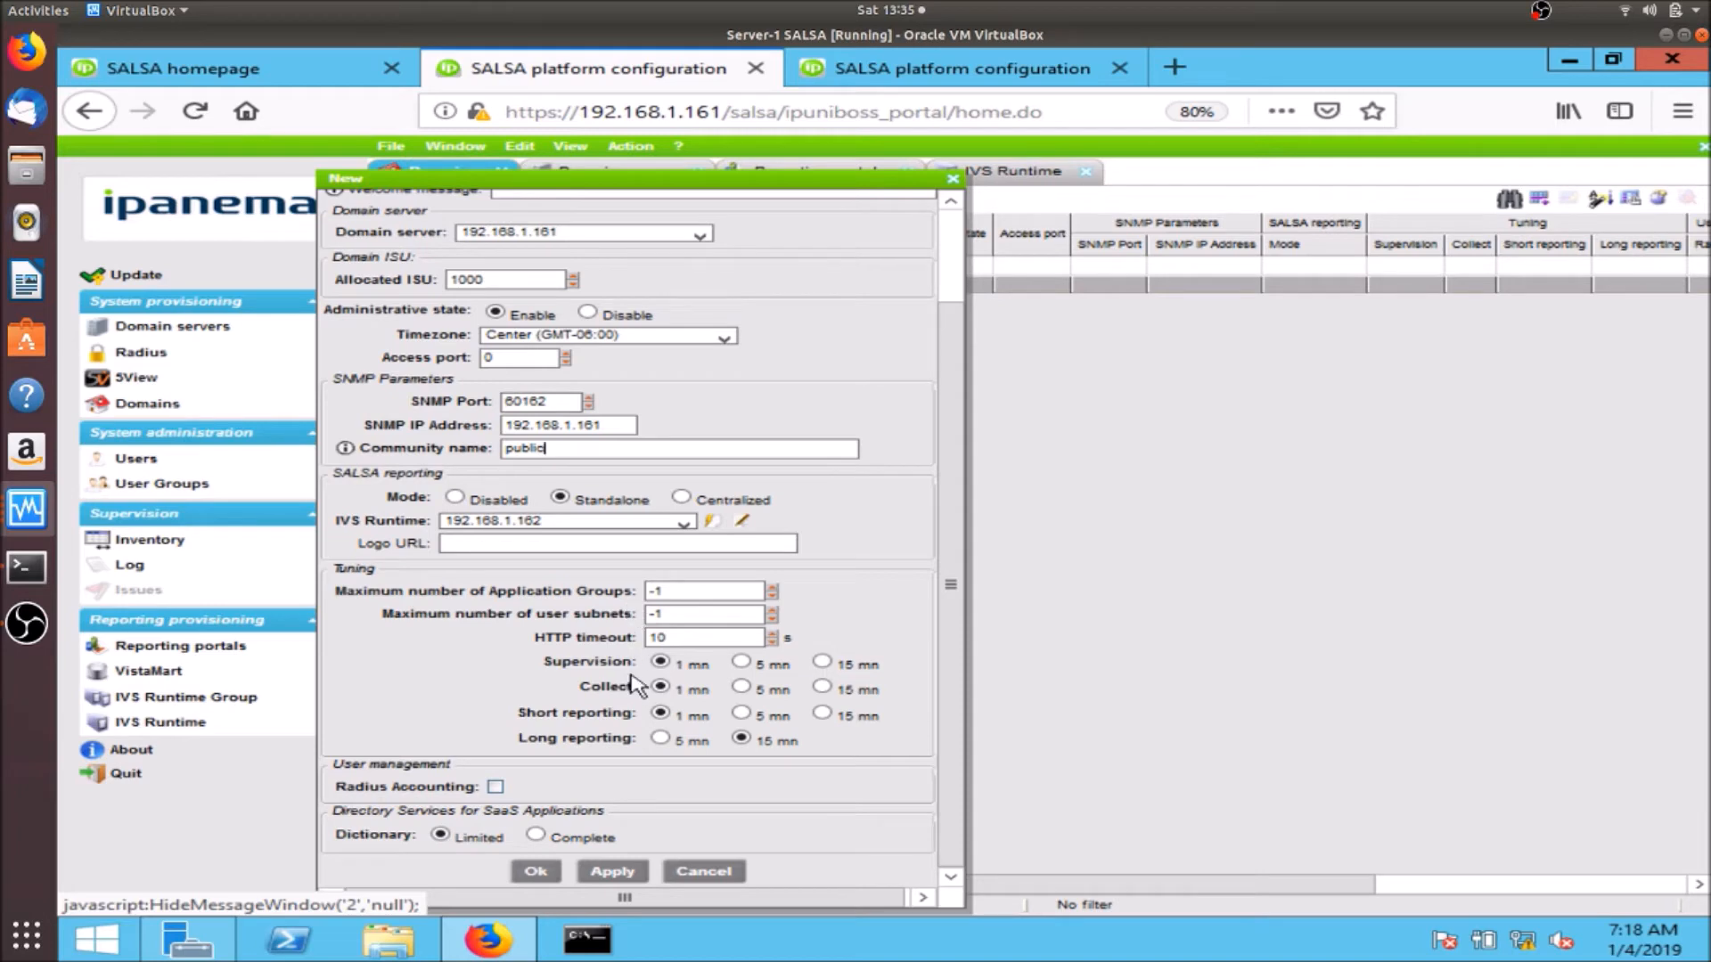
{"action": "left_click", "coordinate": [663, 738]}
{"action": "left_click", "coordinate": [526, 873]}
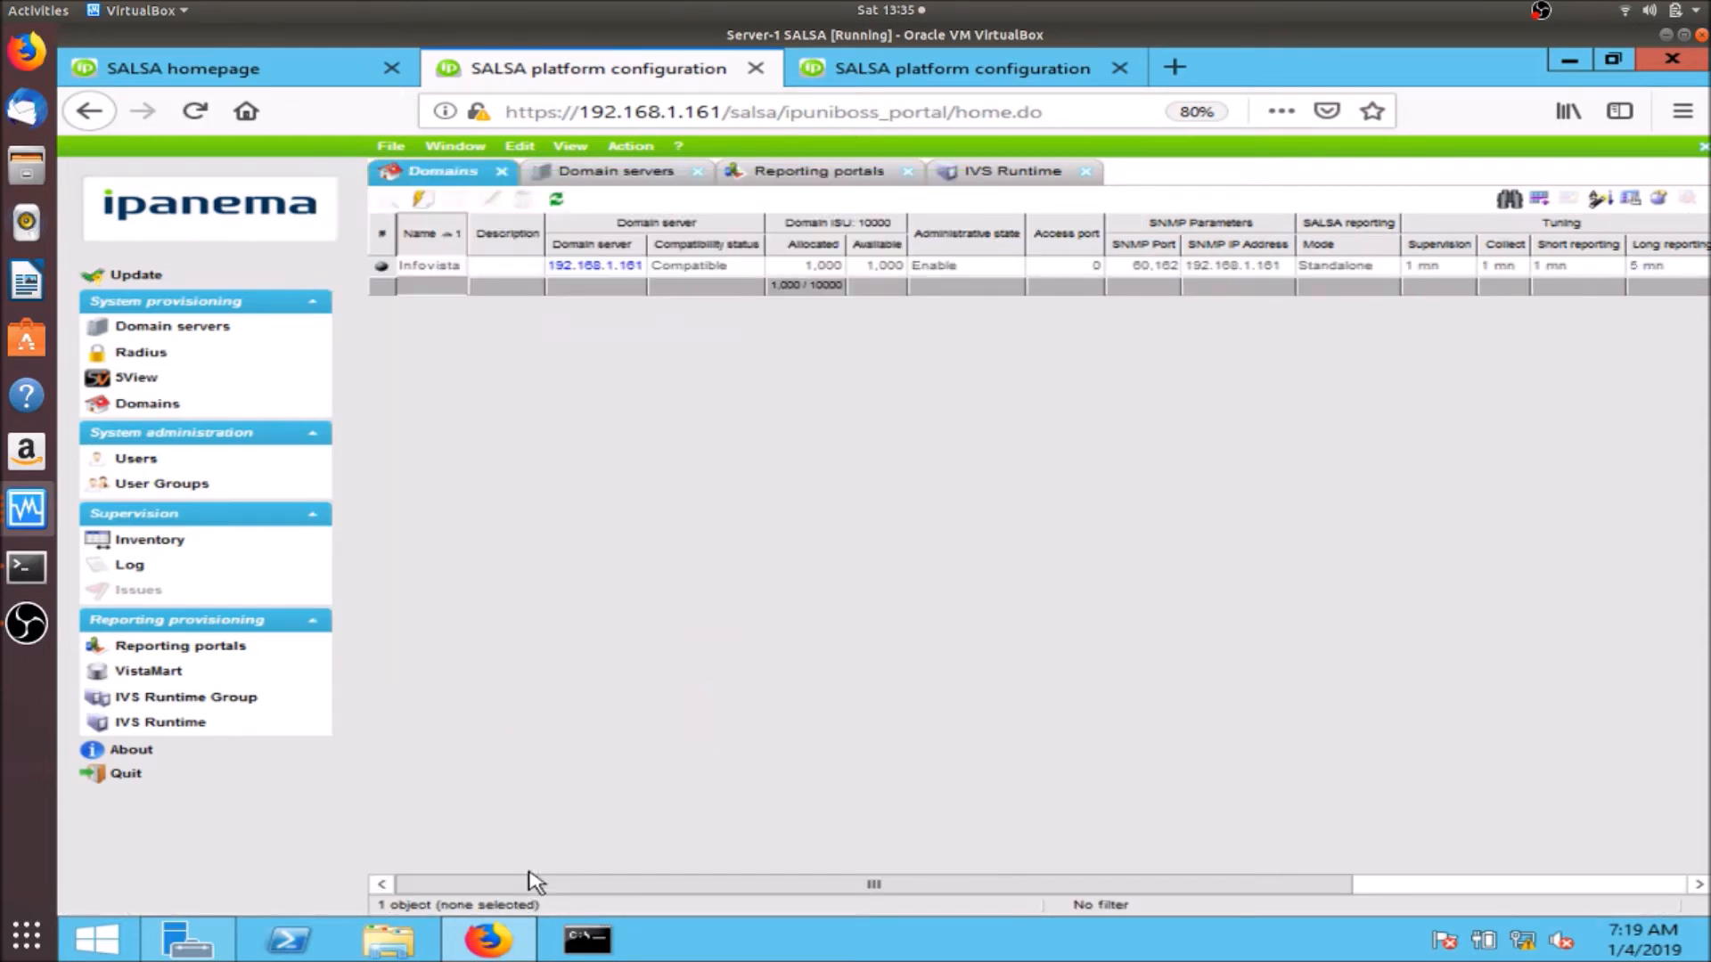
{"action": "left_click", "coordinate": [110, 277]}
- Confirm the update, select the Infovista domain row, and switch to the Reporting portals tab
{"action": "left_click", "coordinate": [856, 553]}
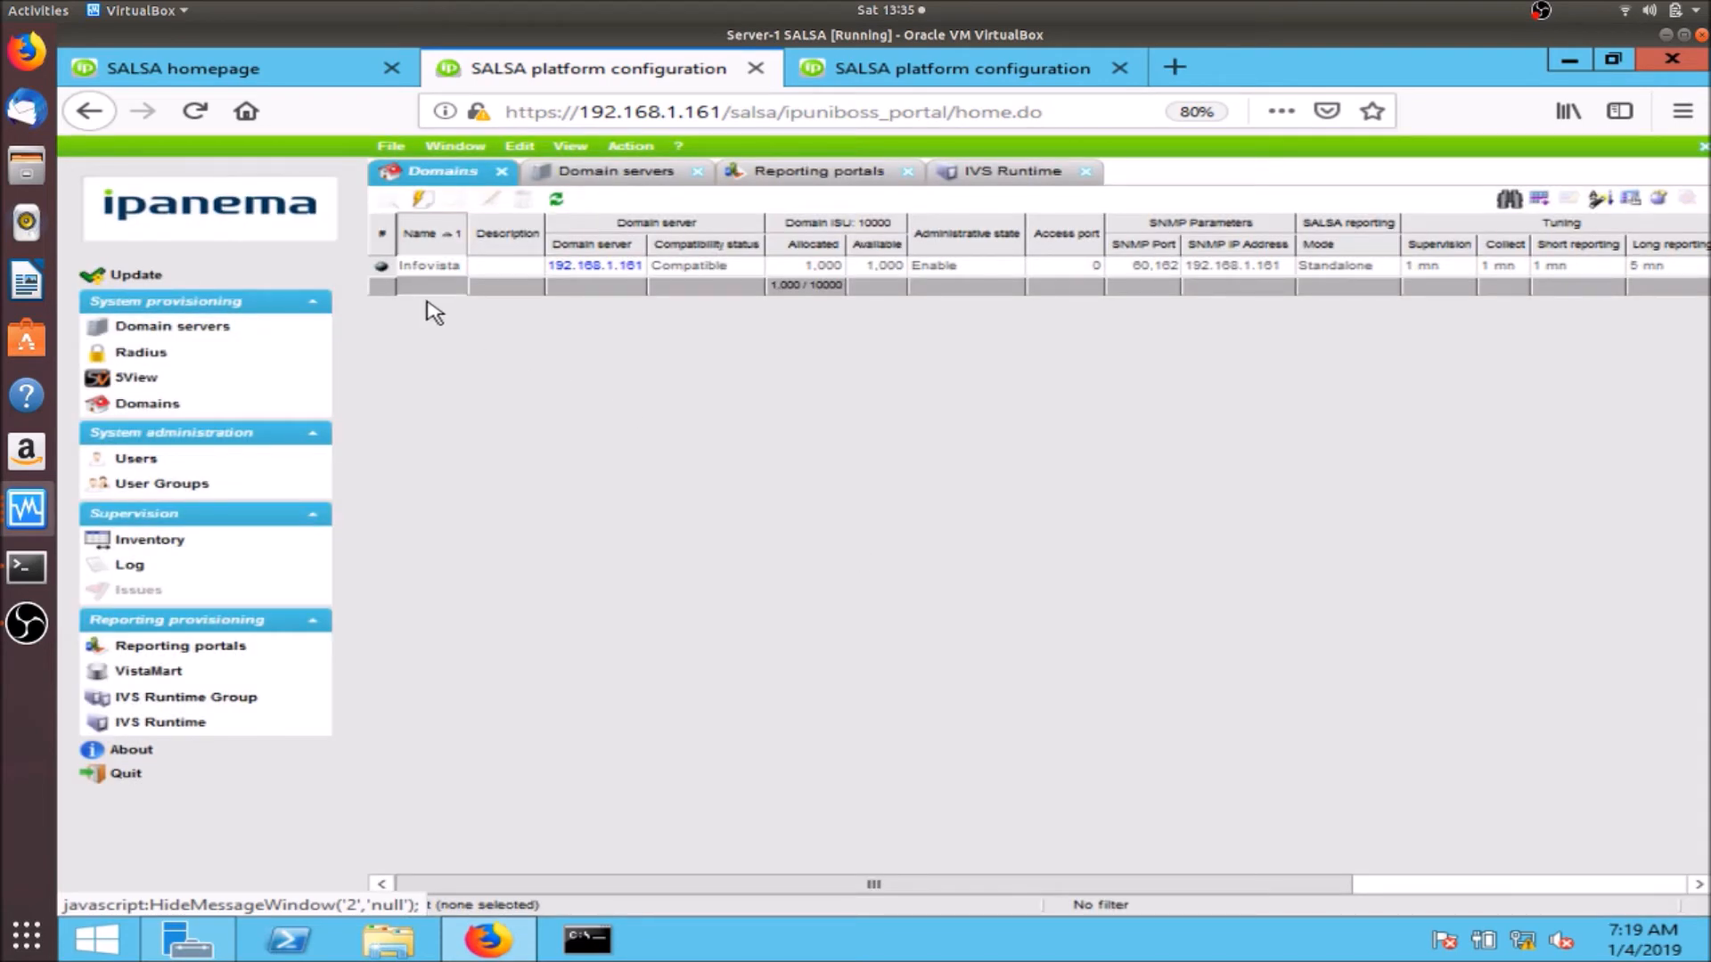
{"action": "left_click", "coordinate": [408, 267]}
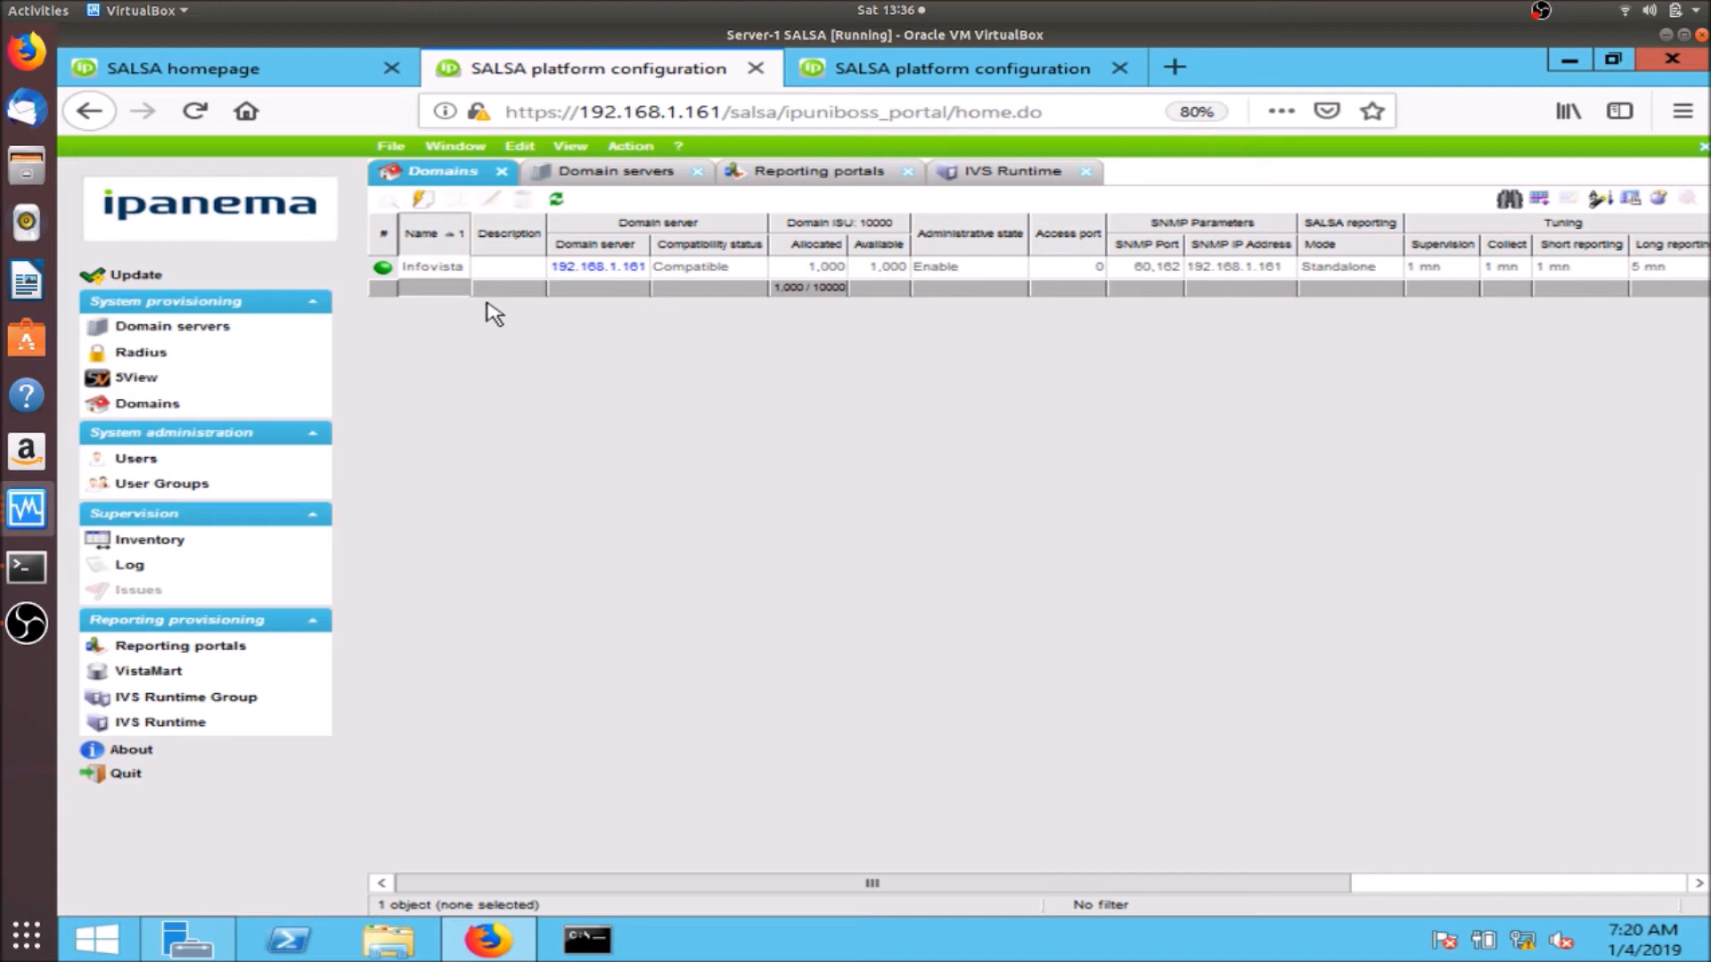
{"action": "left_click", "coordinate": [853, 79]}
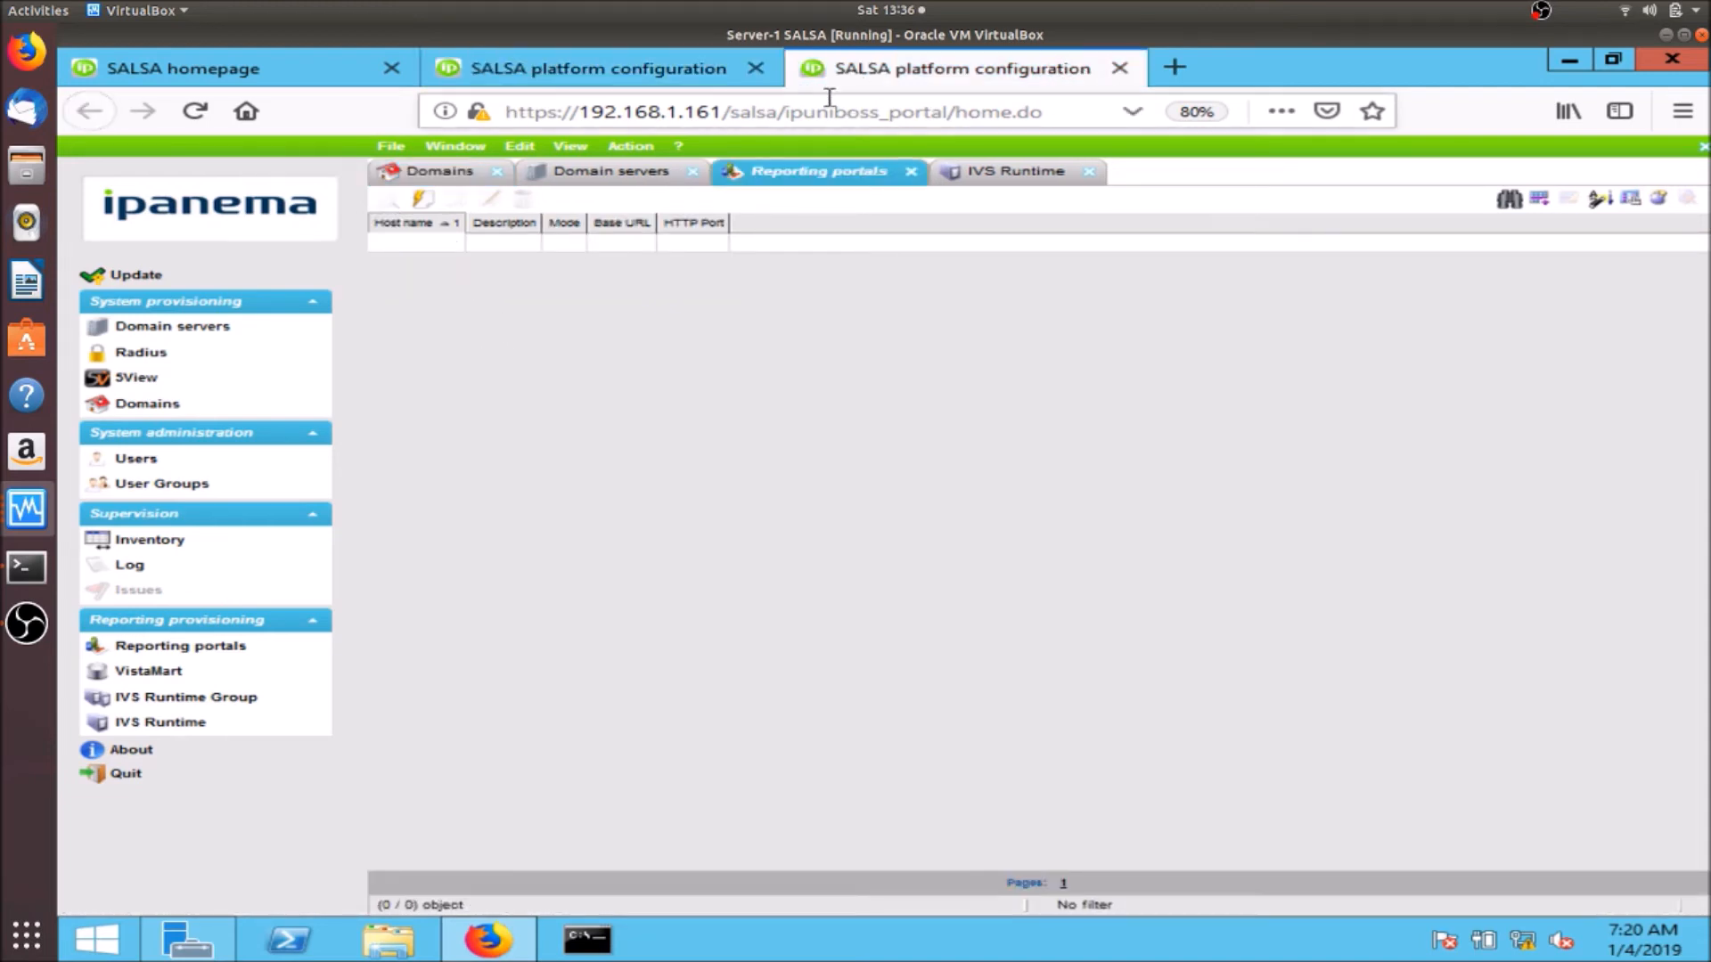
{"action": "left_click_drag", "start_coordinate": [723, 110], "coordinate": [1065, 118]}
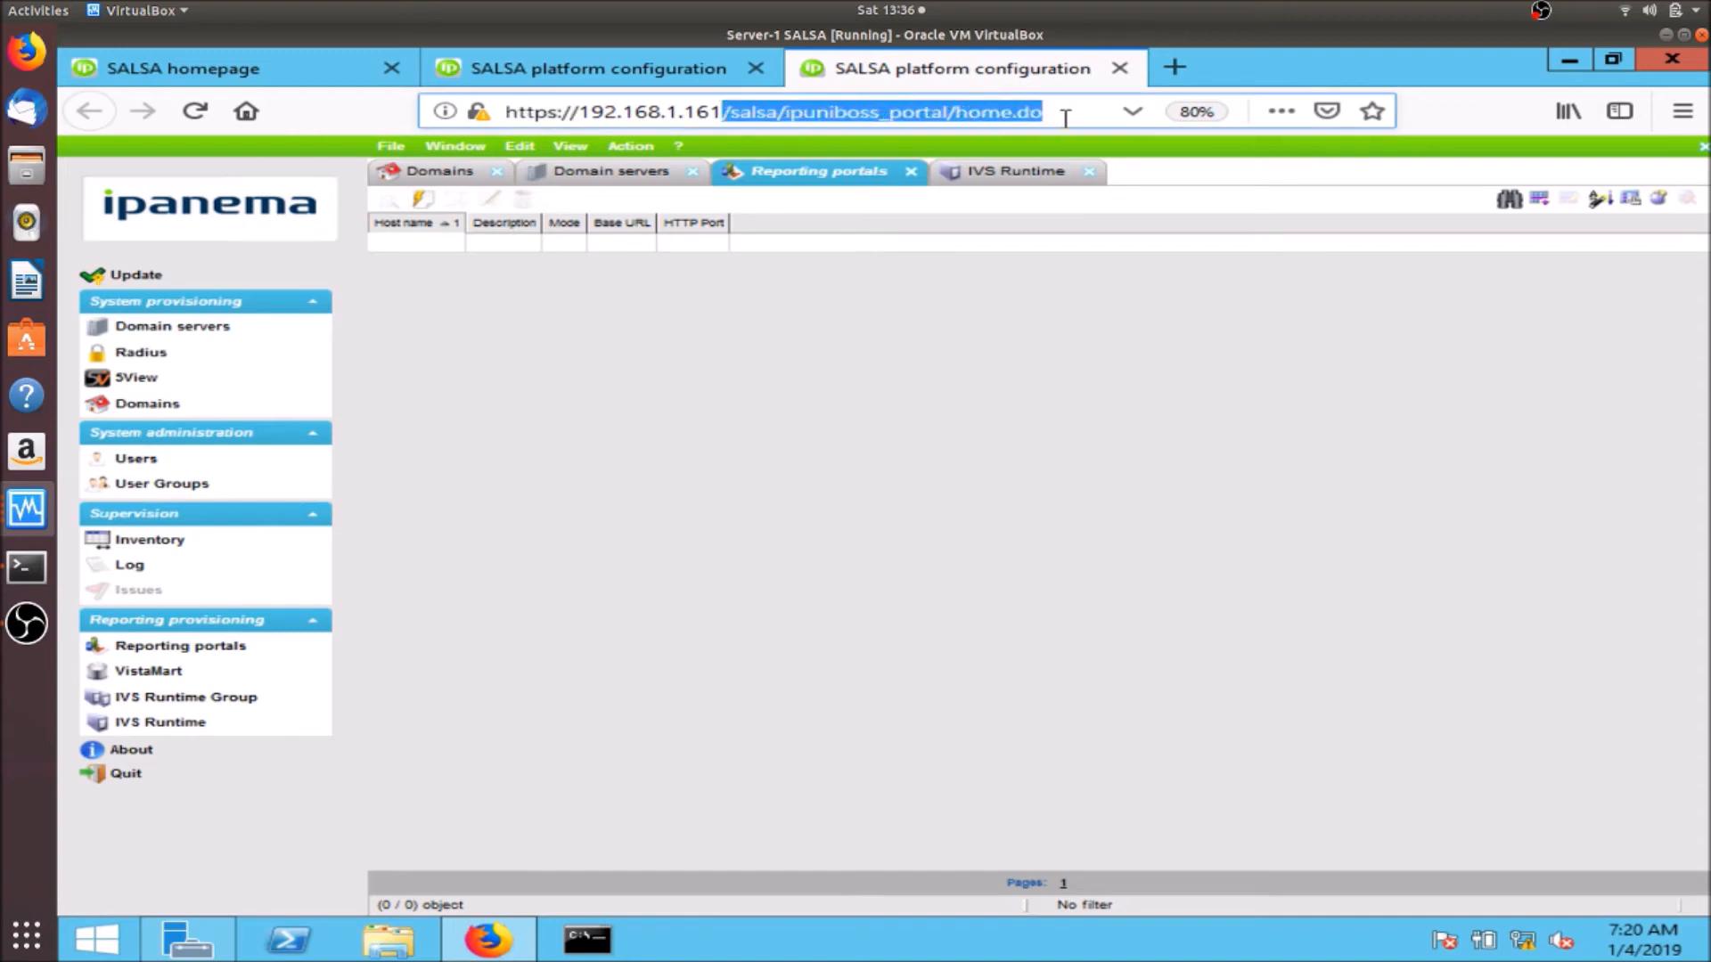
{"action": "key", "text": "BackSpace"}
{"action": "key", "text": "Return"}
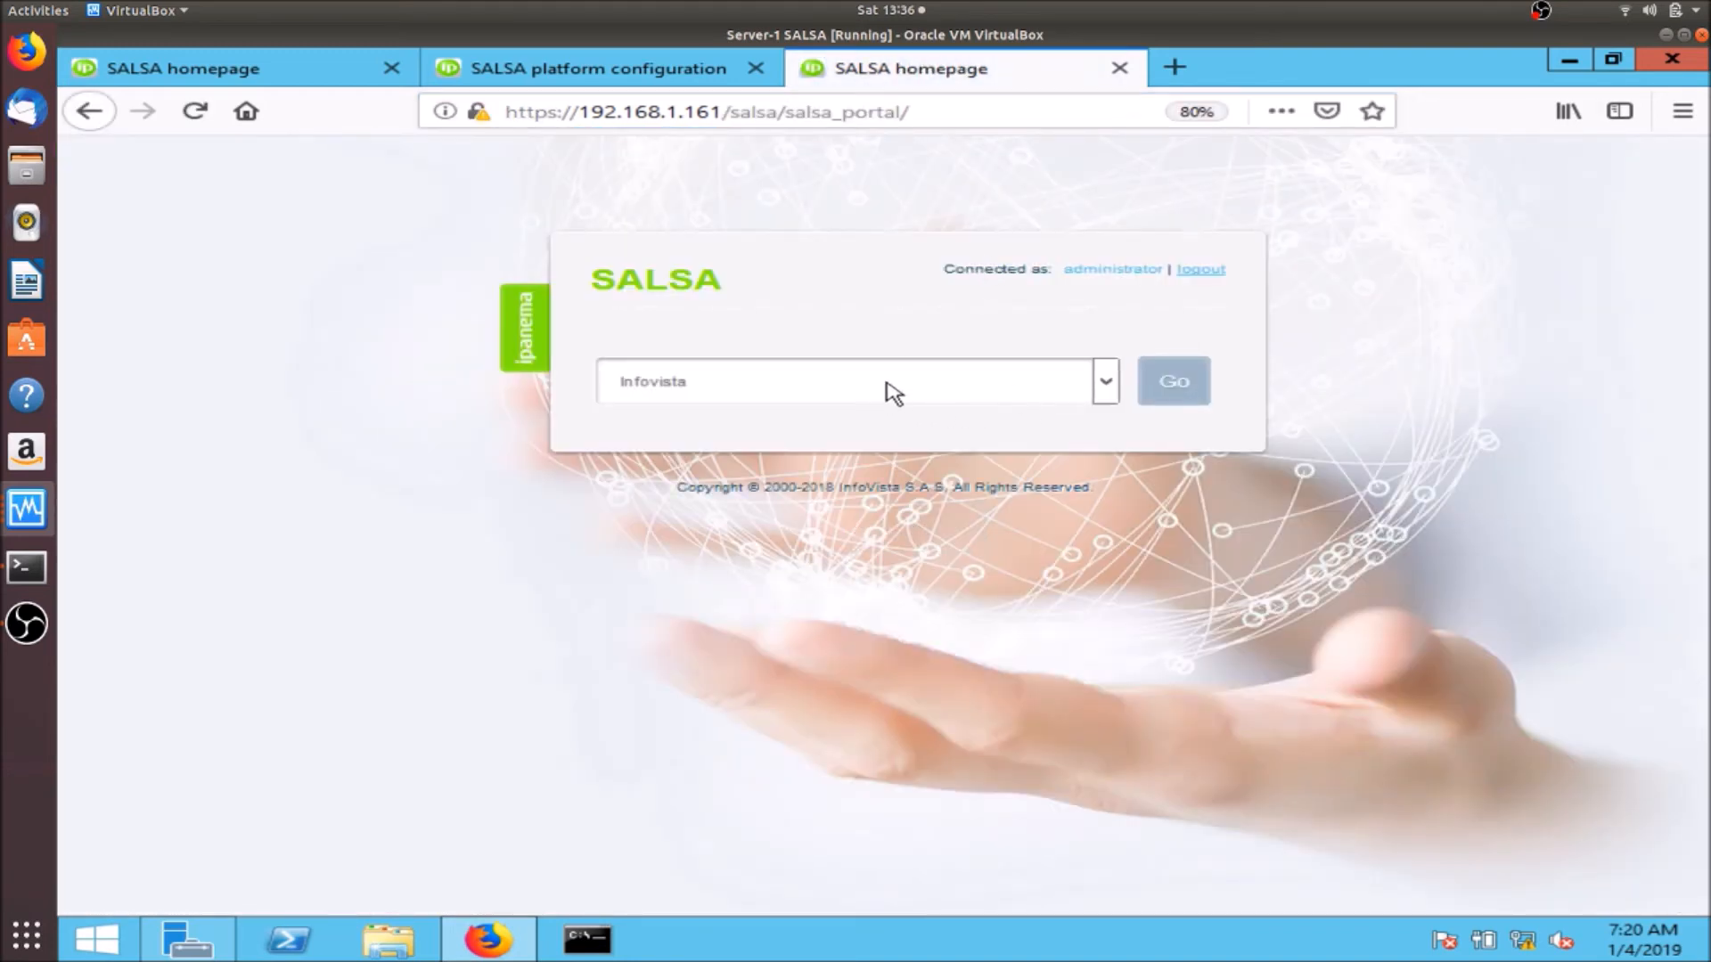
{"action": "left_click", "coordinate": [1106, 385]}
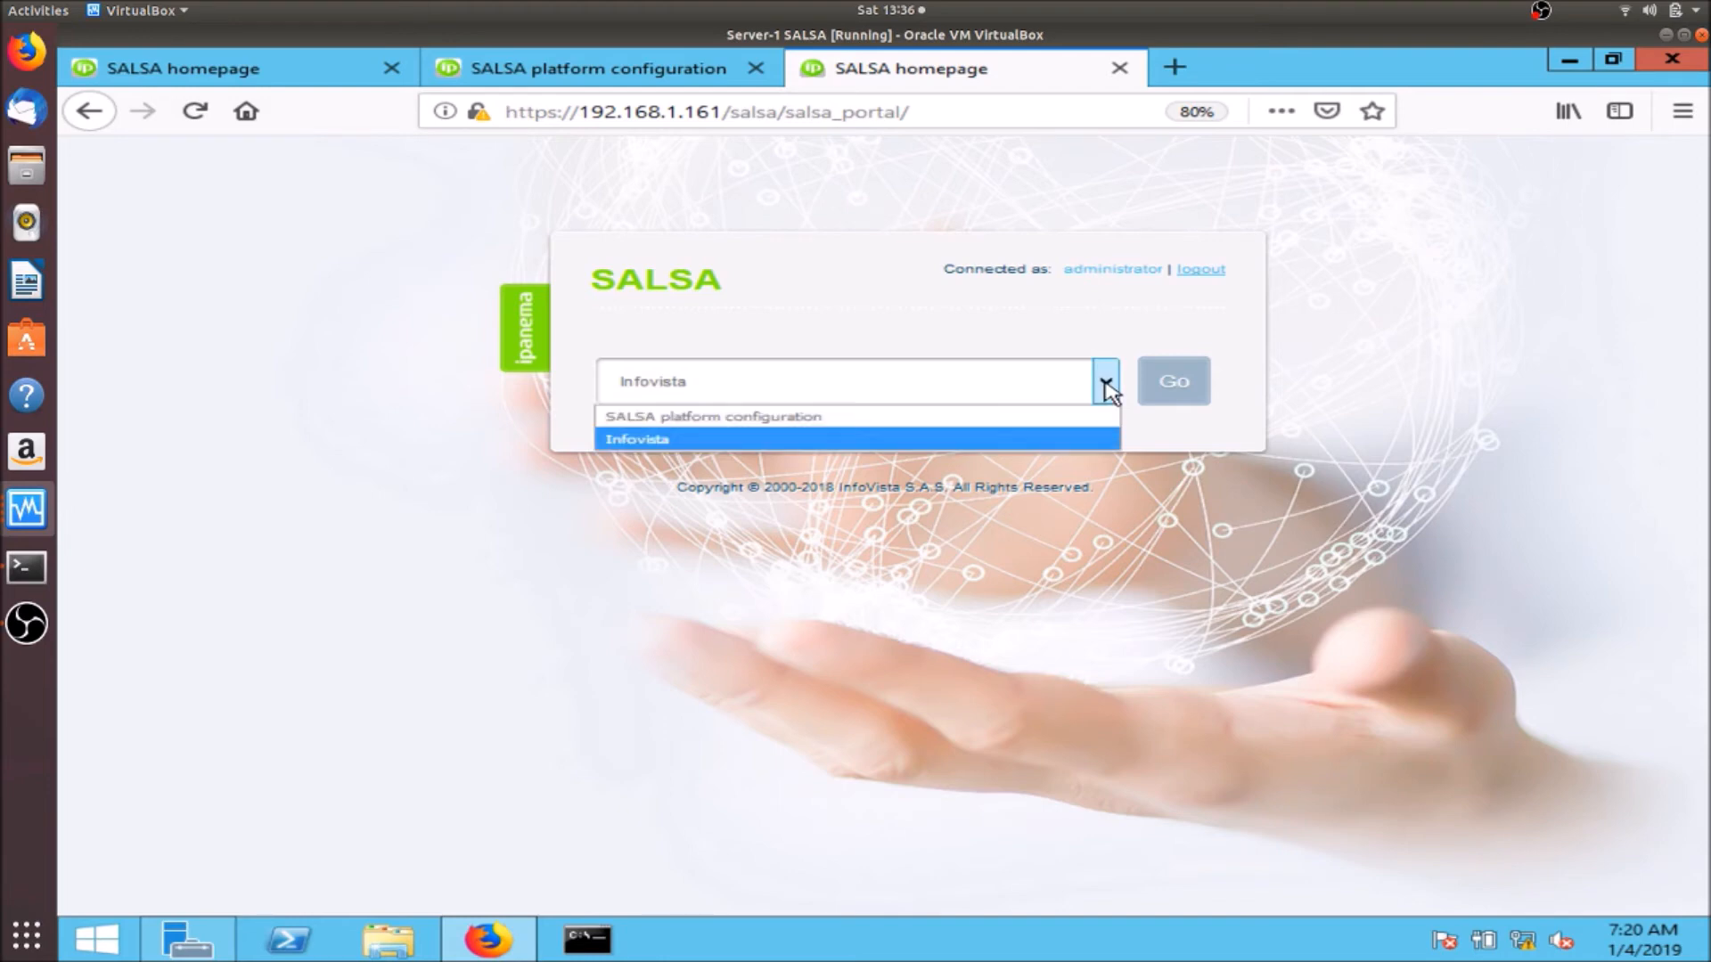
{"action": "left_click", "coordinate": [1043, 443]}
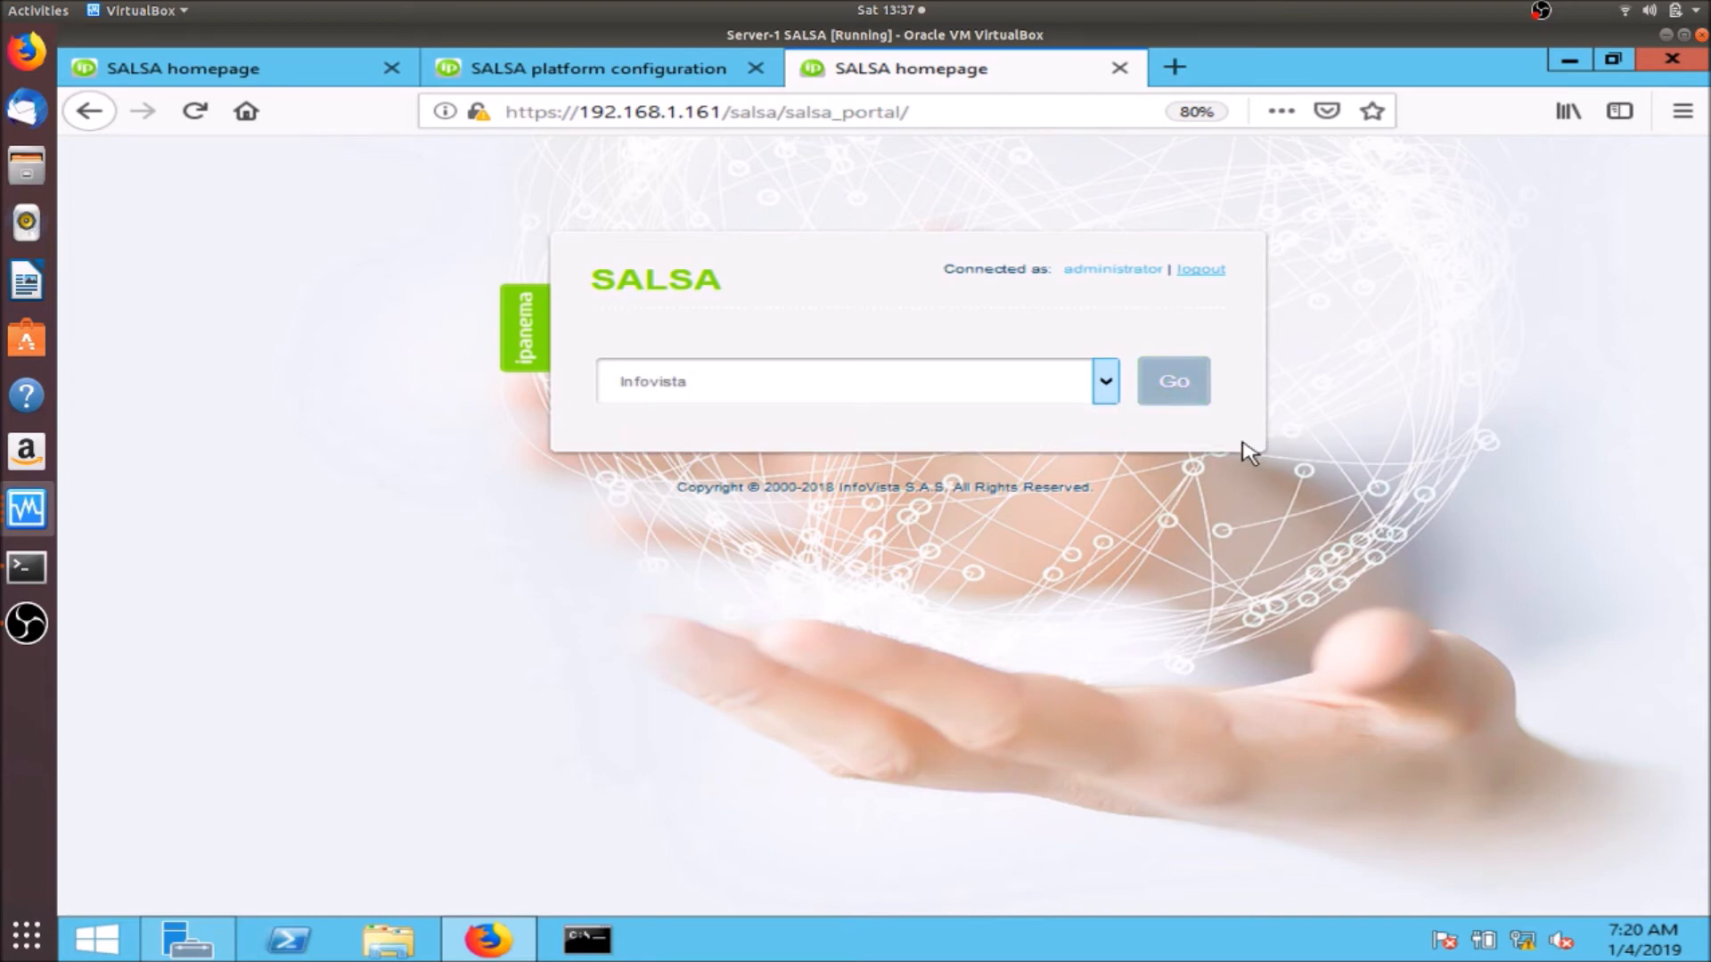
{"action": "left_click", "coordinate": [1188, 385]}
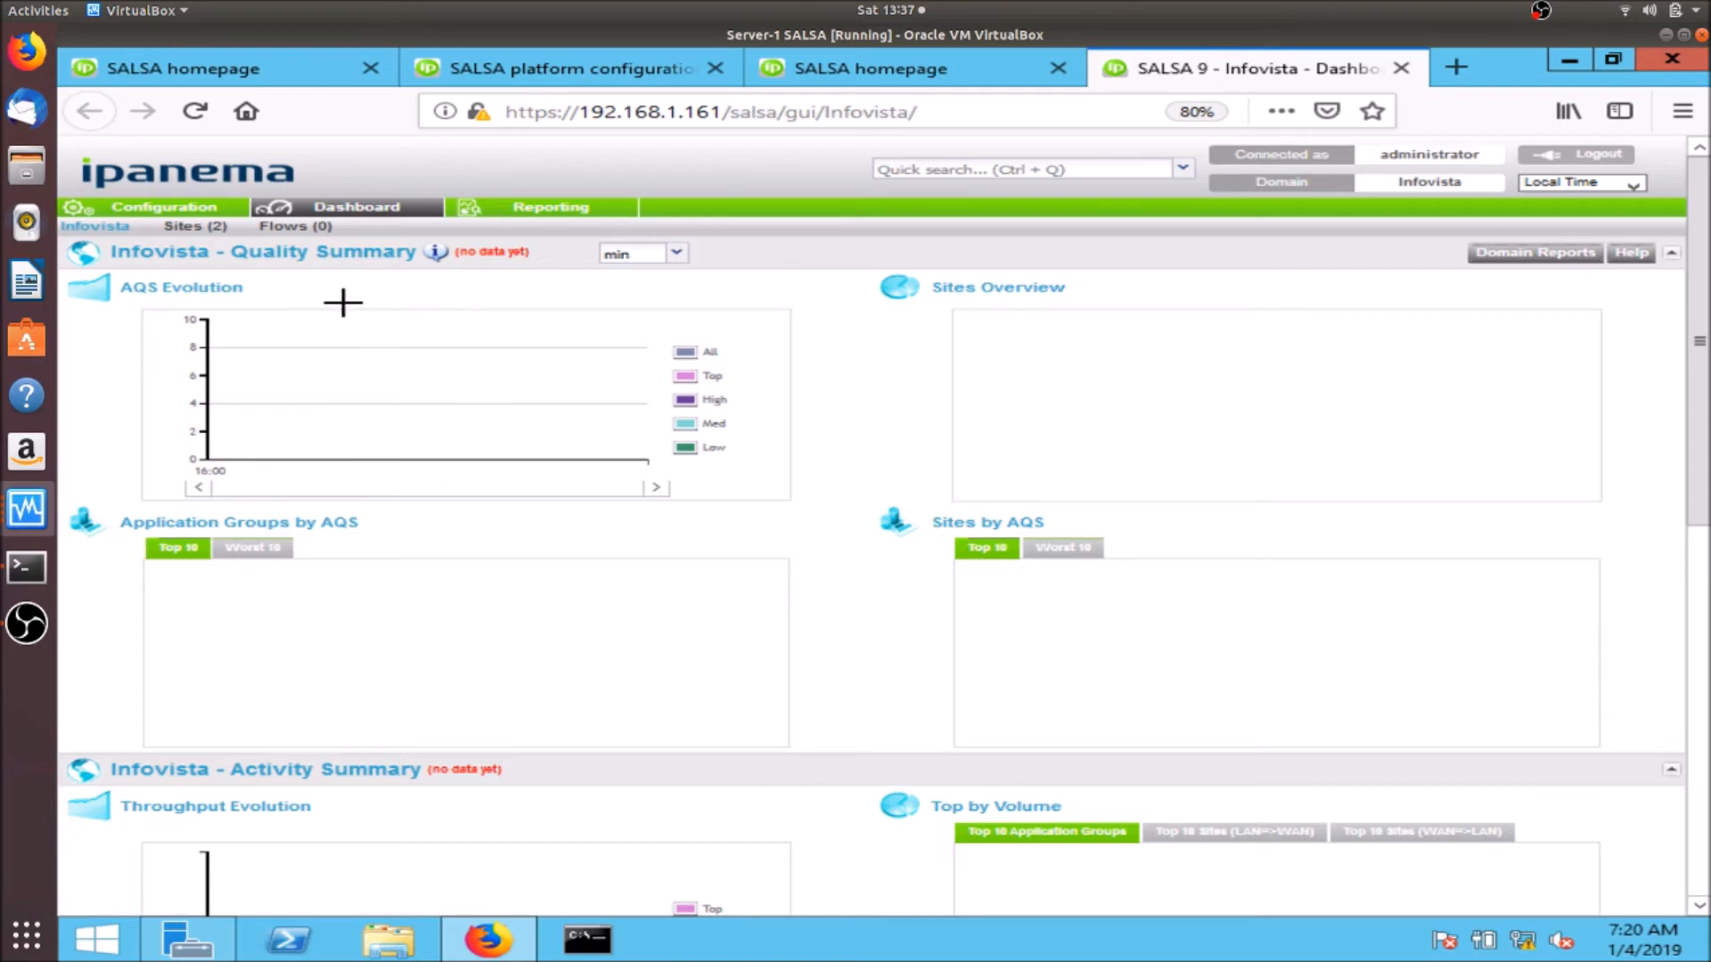
- Turn on Application Visibility under Configuration > Service activation and confirm starting the service
{"action": "left_click", "coordinate": [169, 207]}
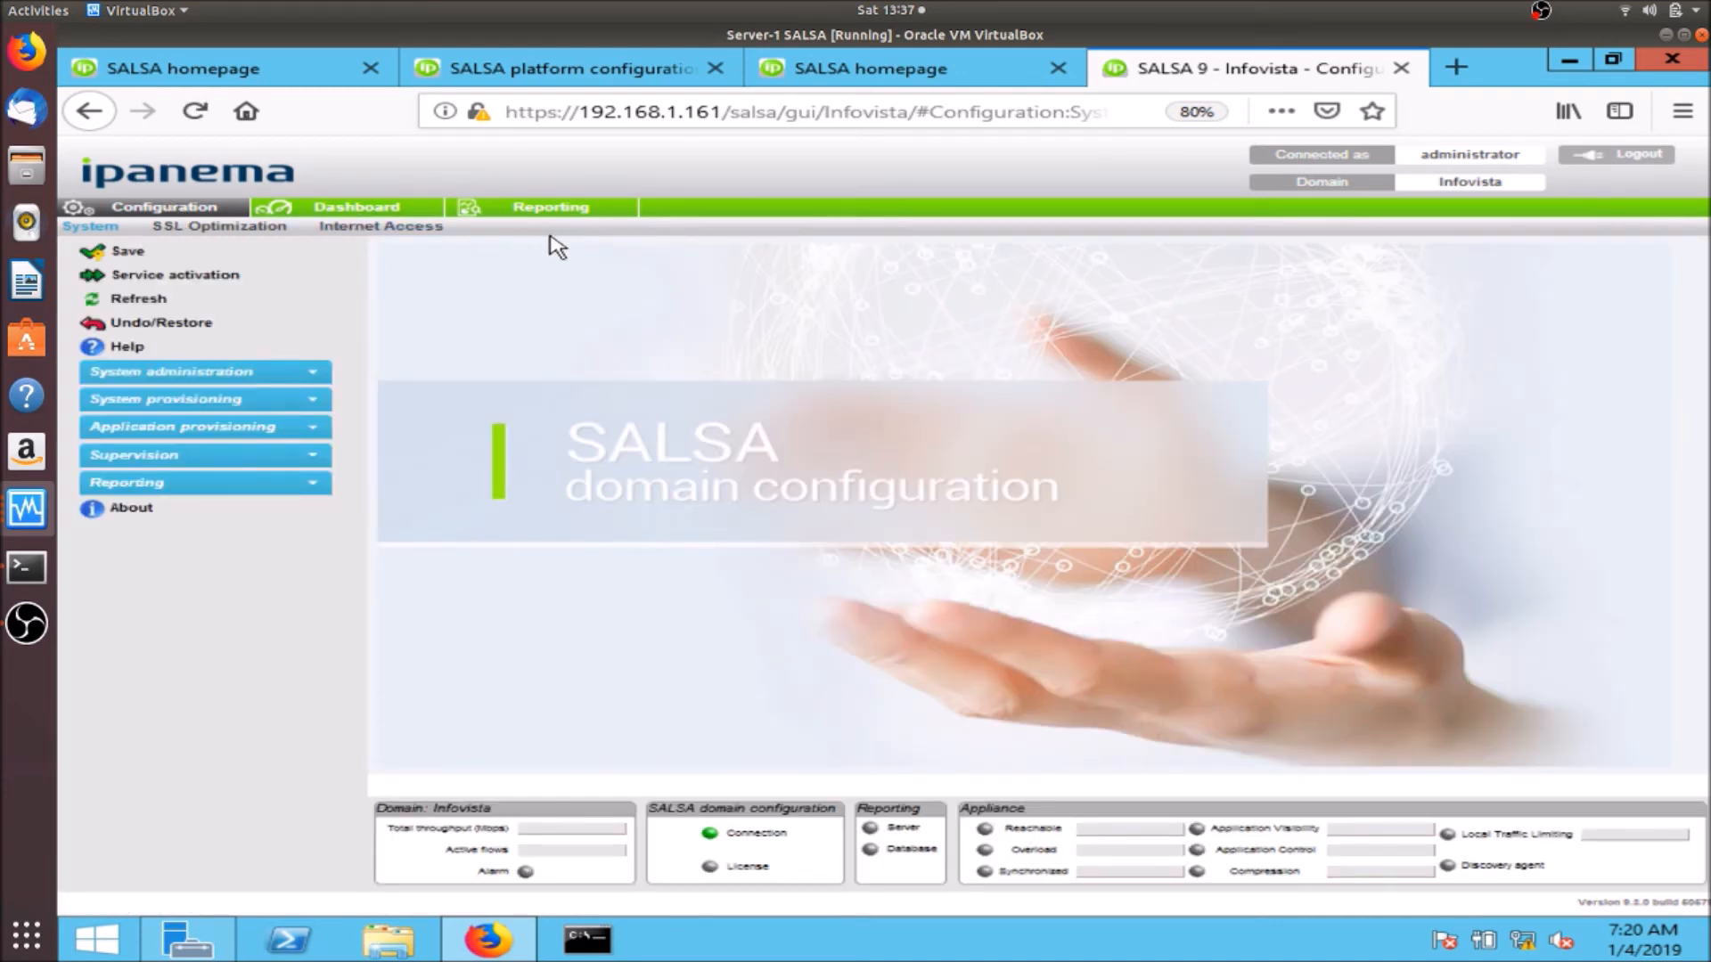
{"action": "left_click", "coordinate": [243, 285]}
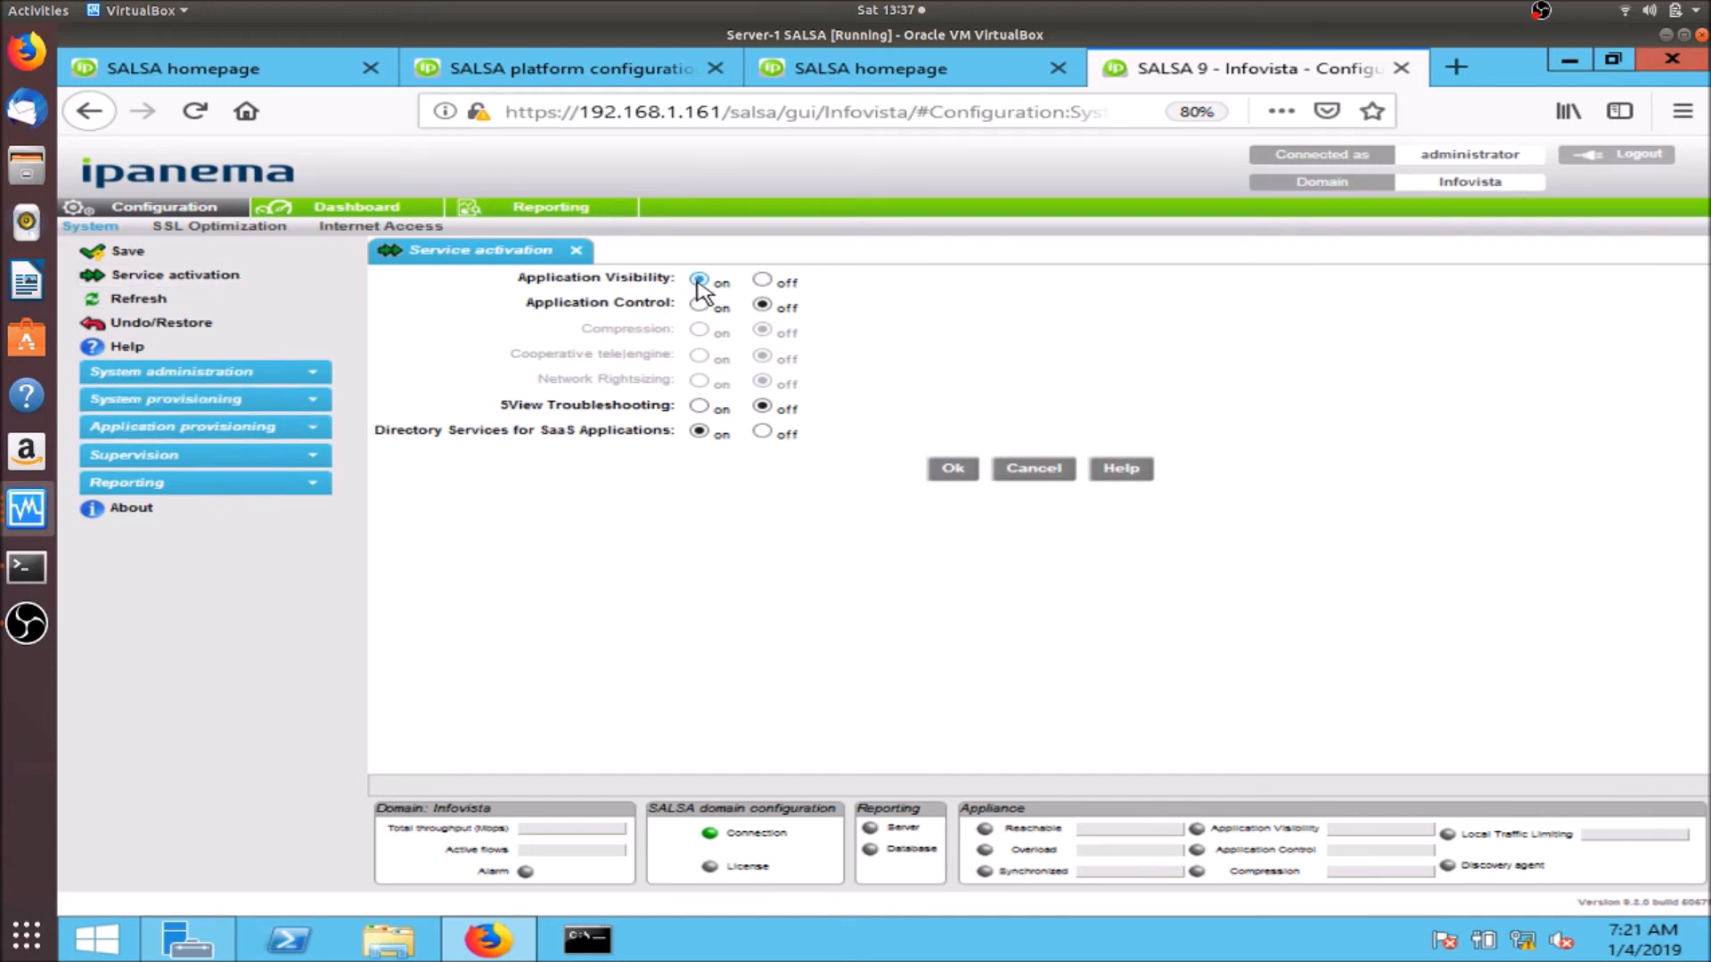
{"action": "left_click", "coordinate": [949, 469]}
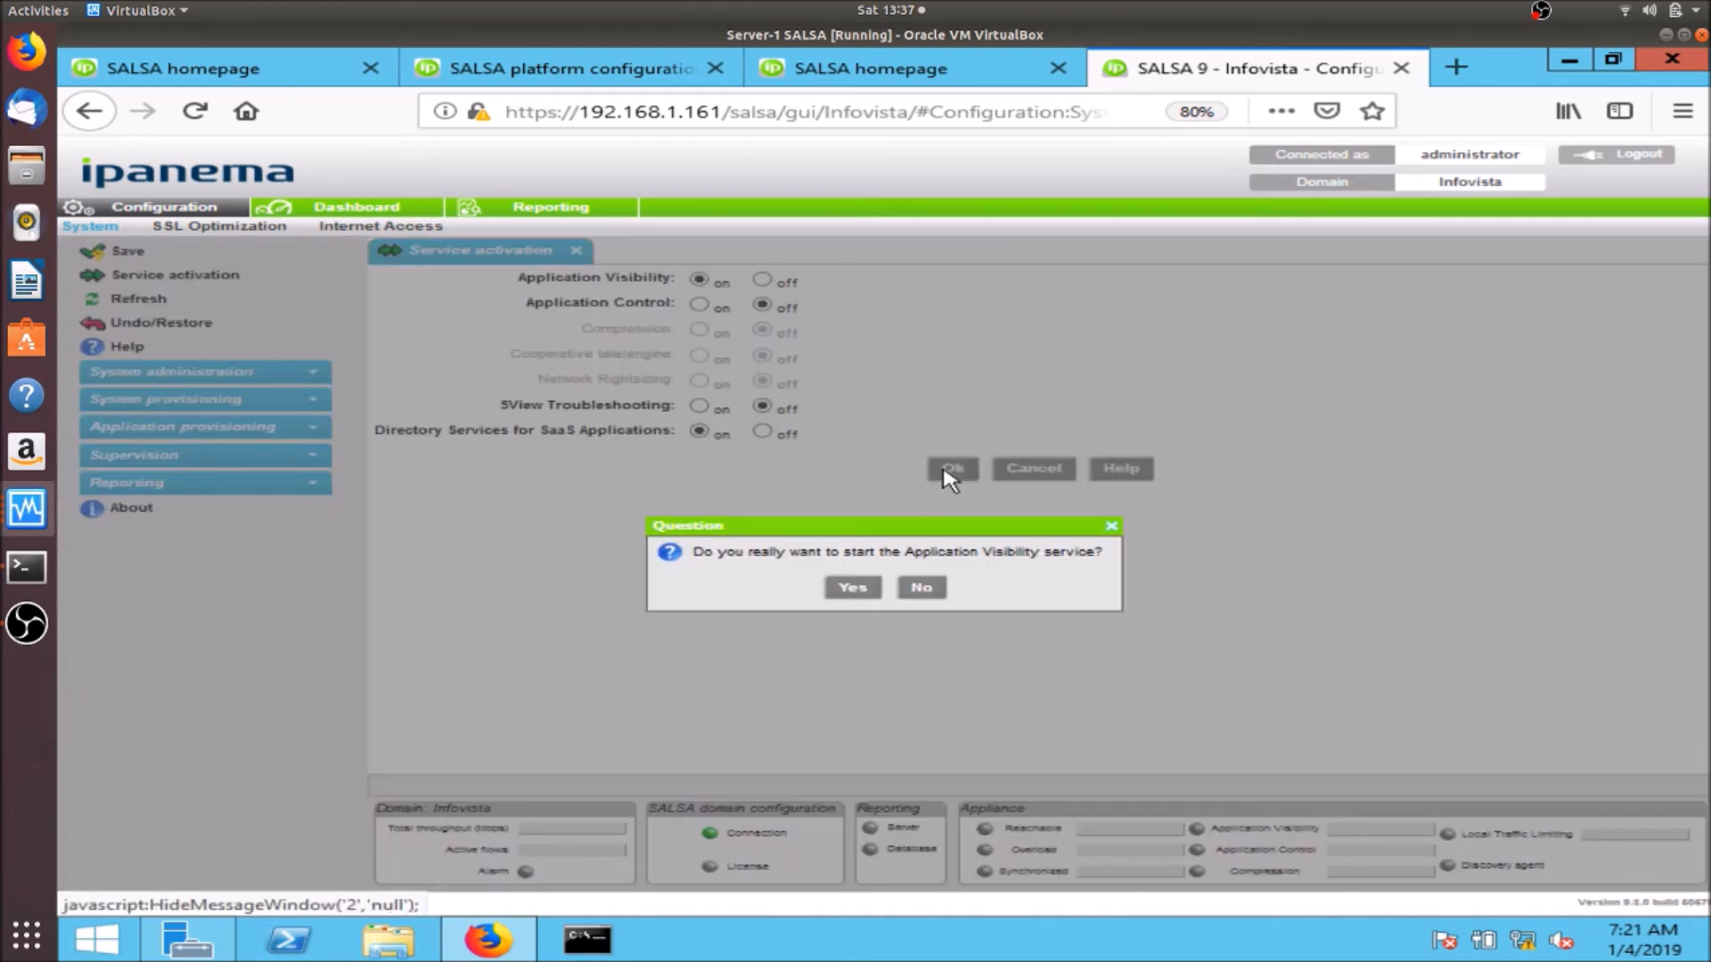
{"action": "left_click", "coordinate": [867, 587]}
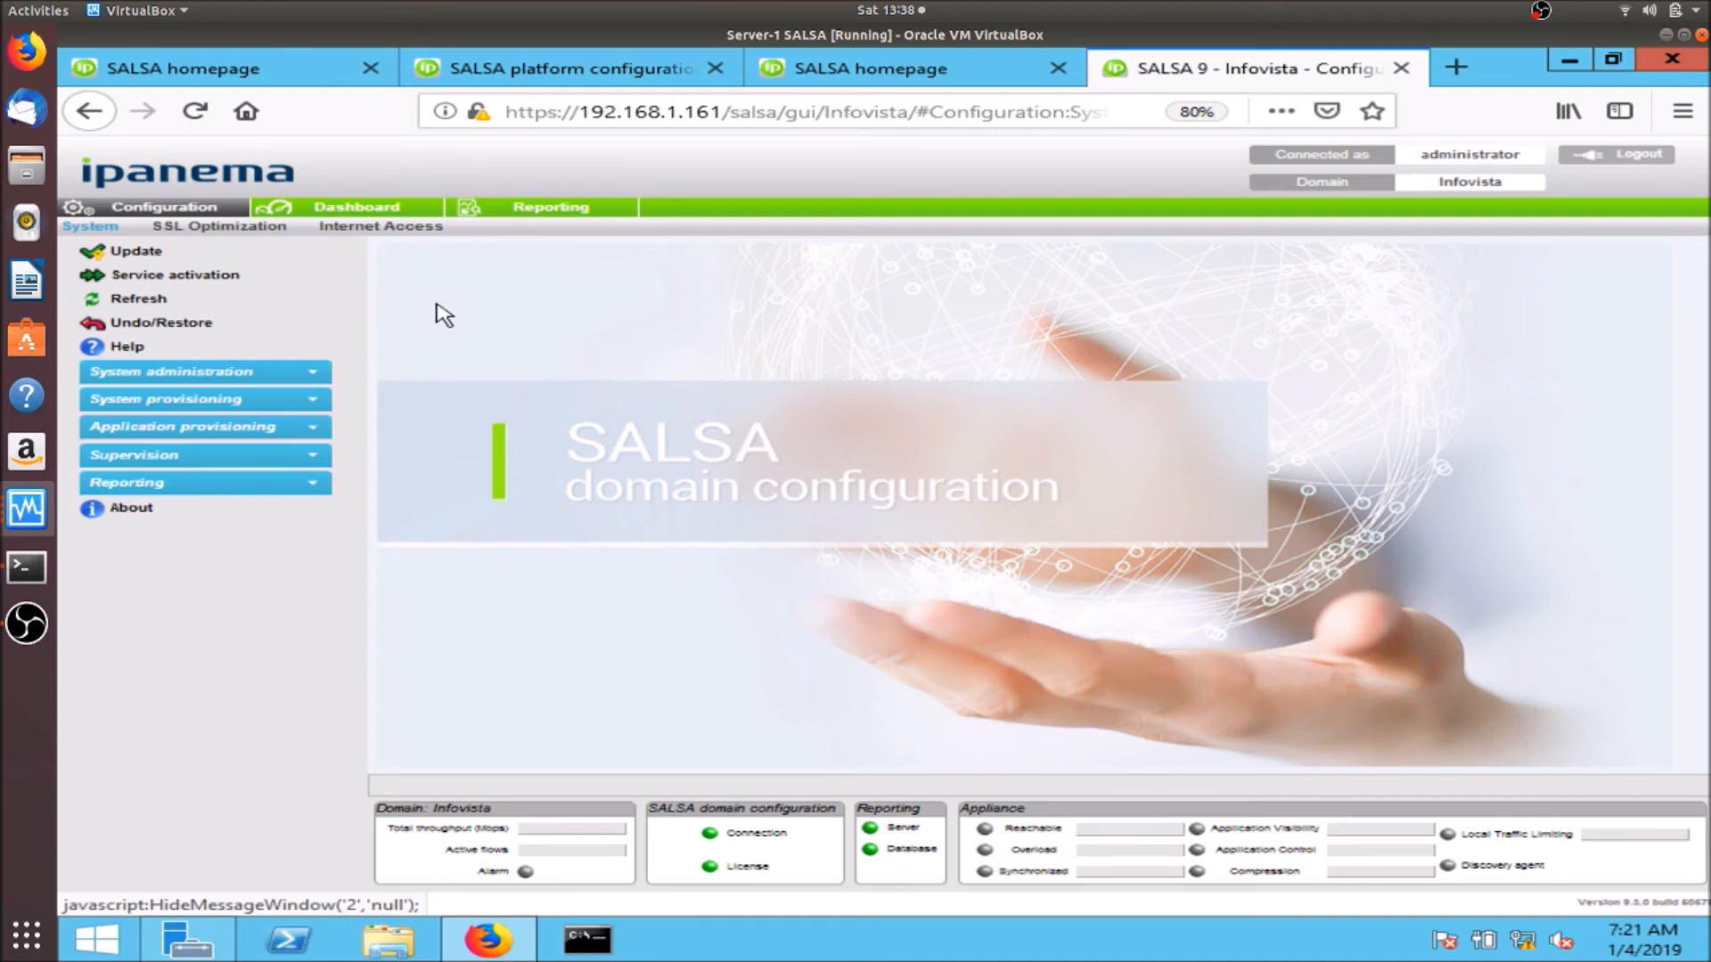
{"action": "left_click", "coordinate": [528, 213]}
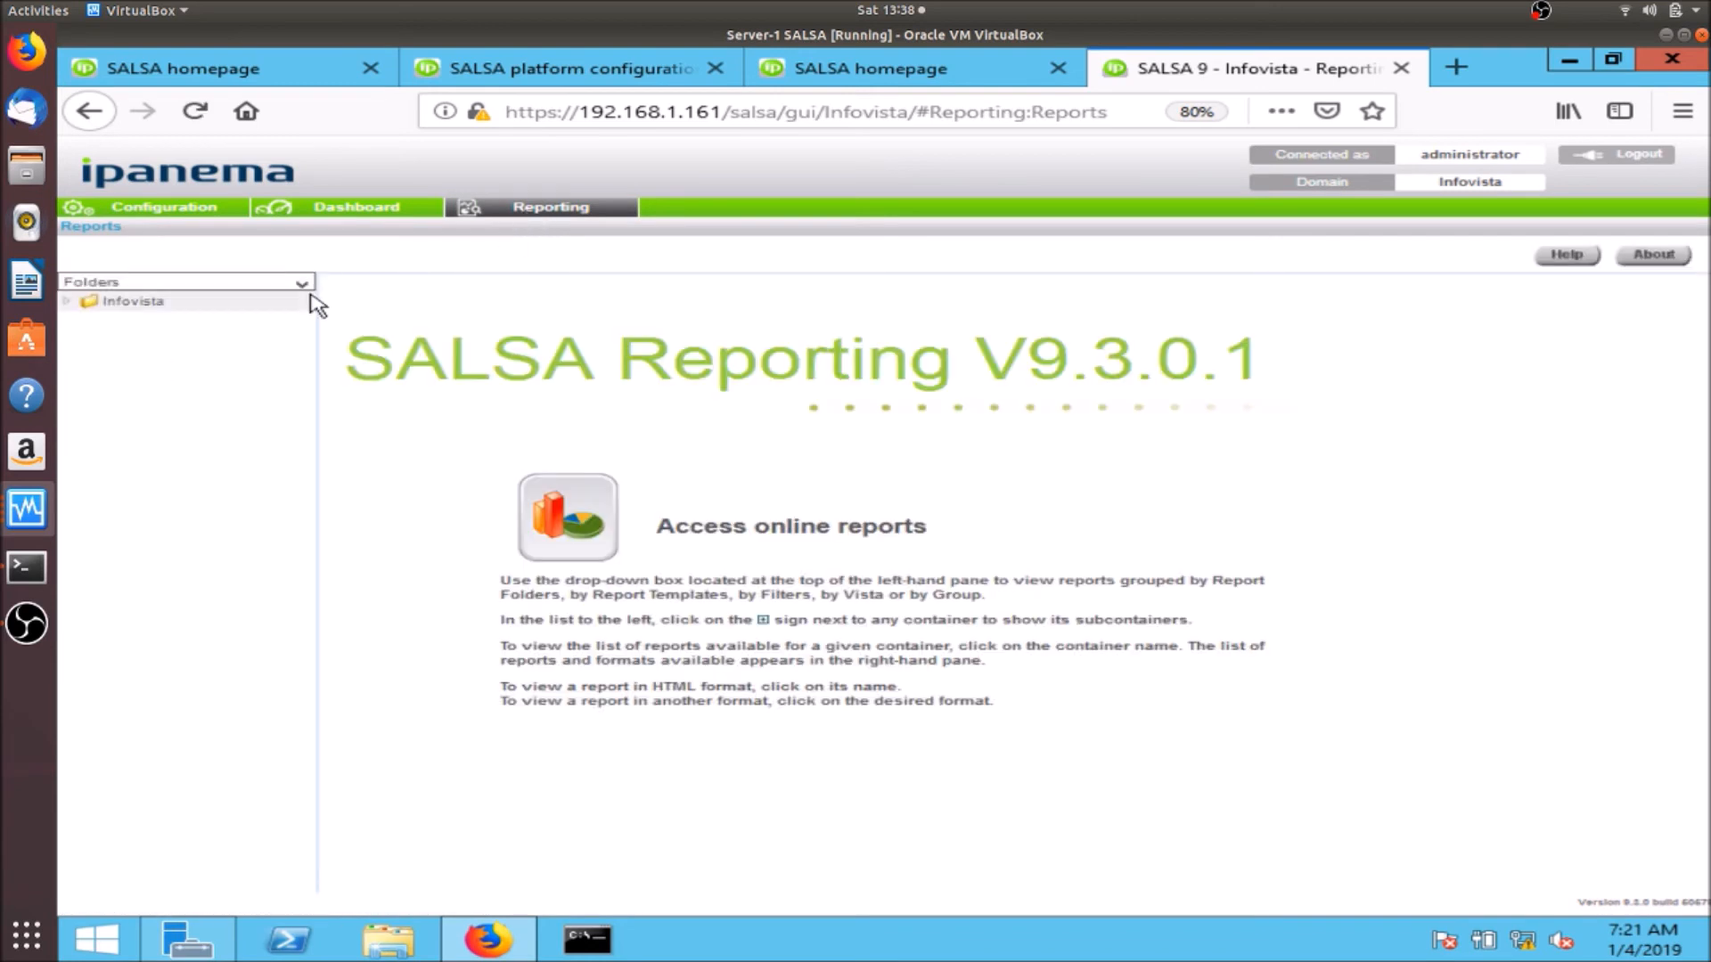
{"action": "left_click", "coordinate": [69, 301]}
{"action": "left_click", "coordinate": [90, 340]}
{"action": "left_click", "coordinate": [114, 361]}
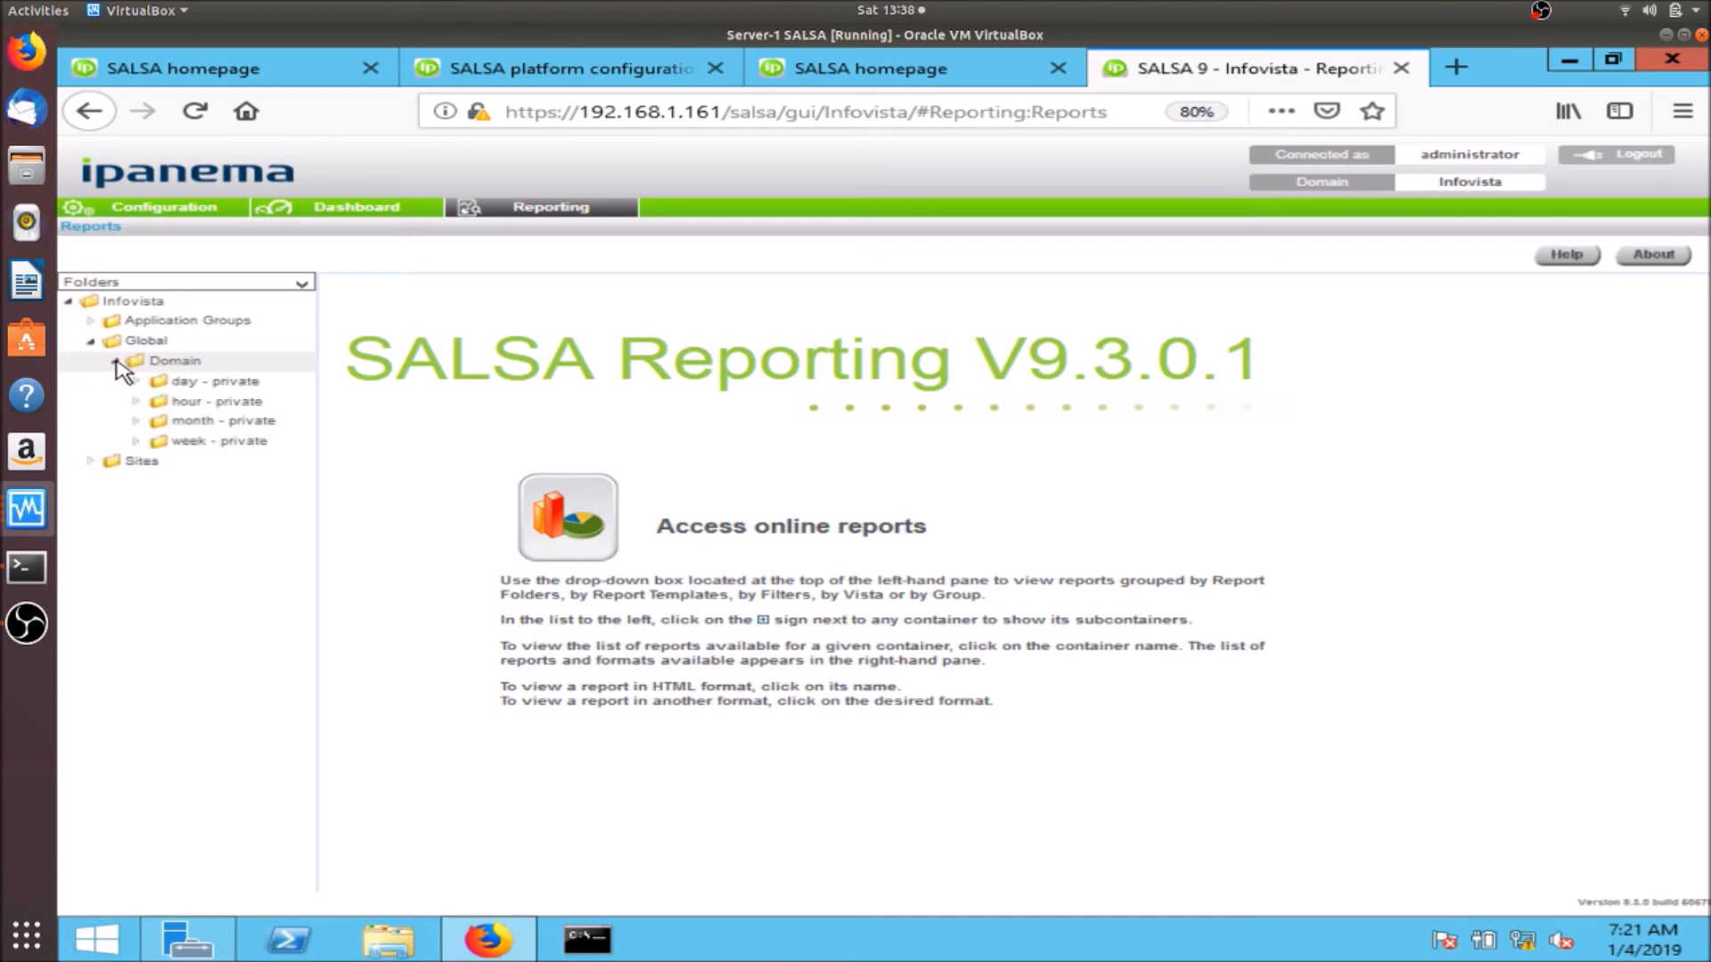
{"action": "left_click", "coordinate": [220, 402]}
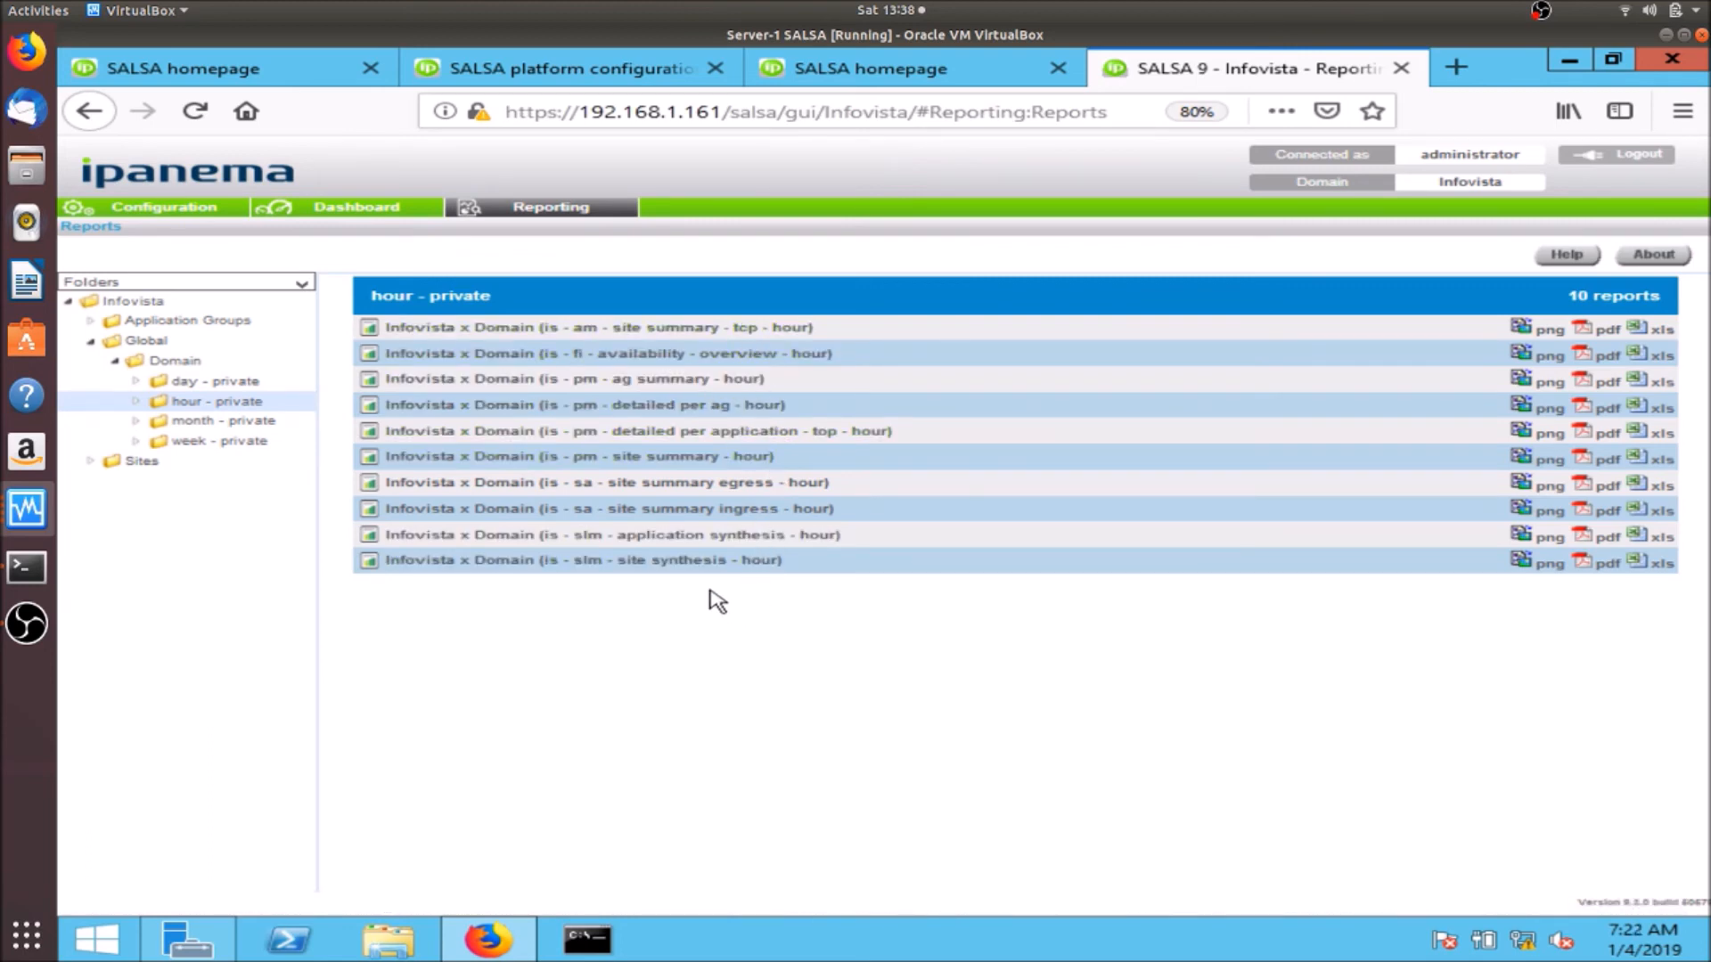
{"action": "left_click", "coordinate": [698, 412]}
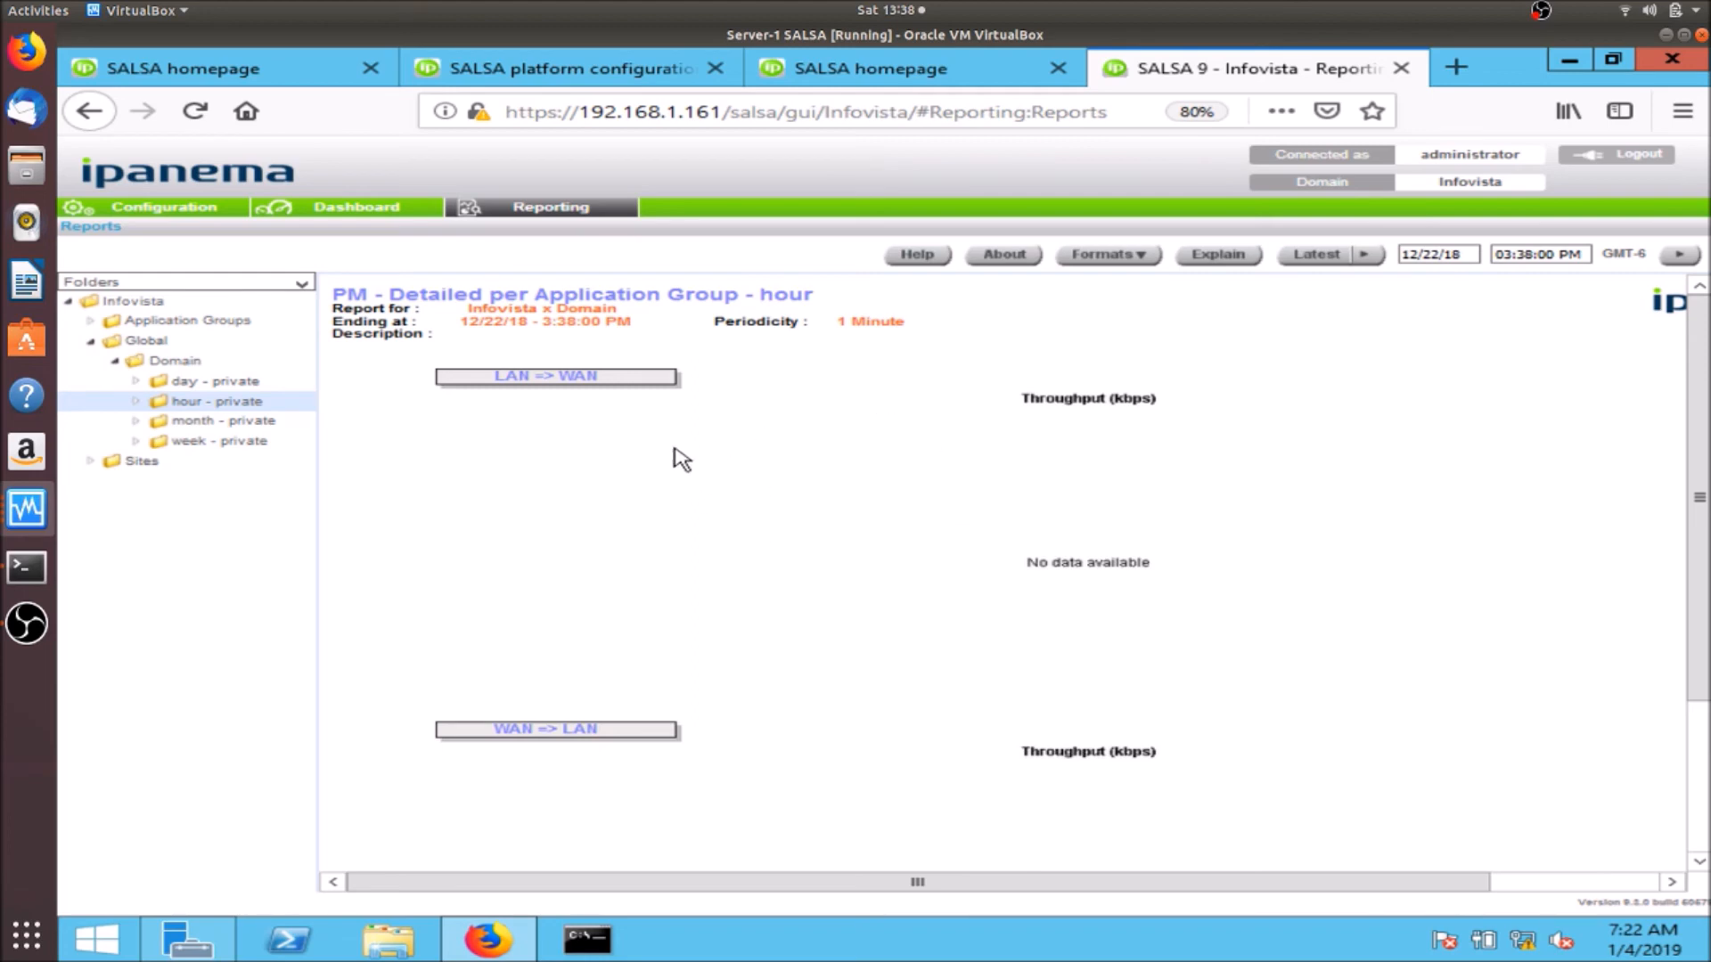
{"action": "left_click", "coordinate": [199, 214]}
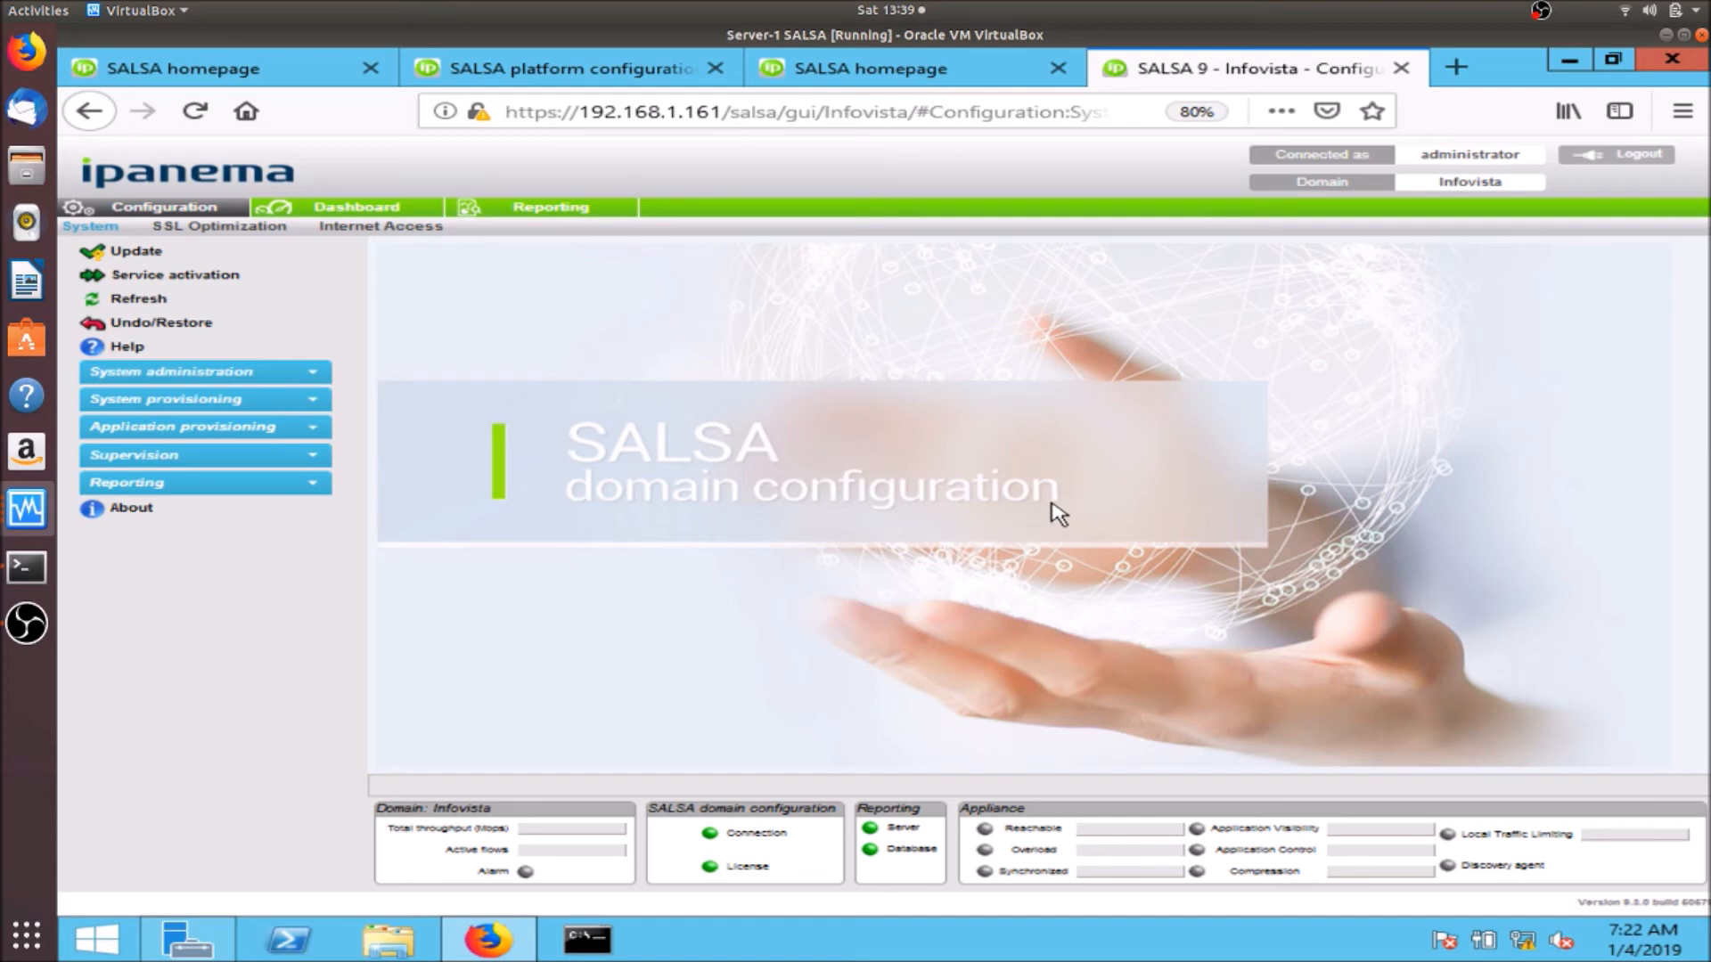
- On the Server-3 VM, expand the WIN-IVServer and WIN-Portal hosts in VistaCockpit
{"action": "left_click", "coordinate": [35, 517]}
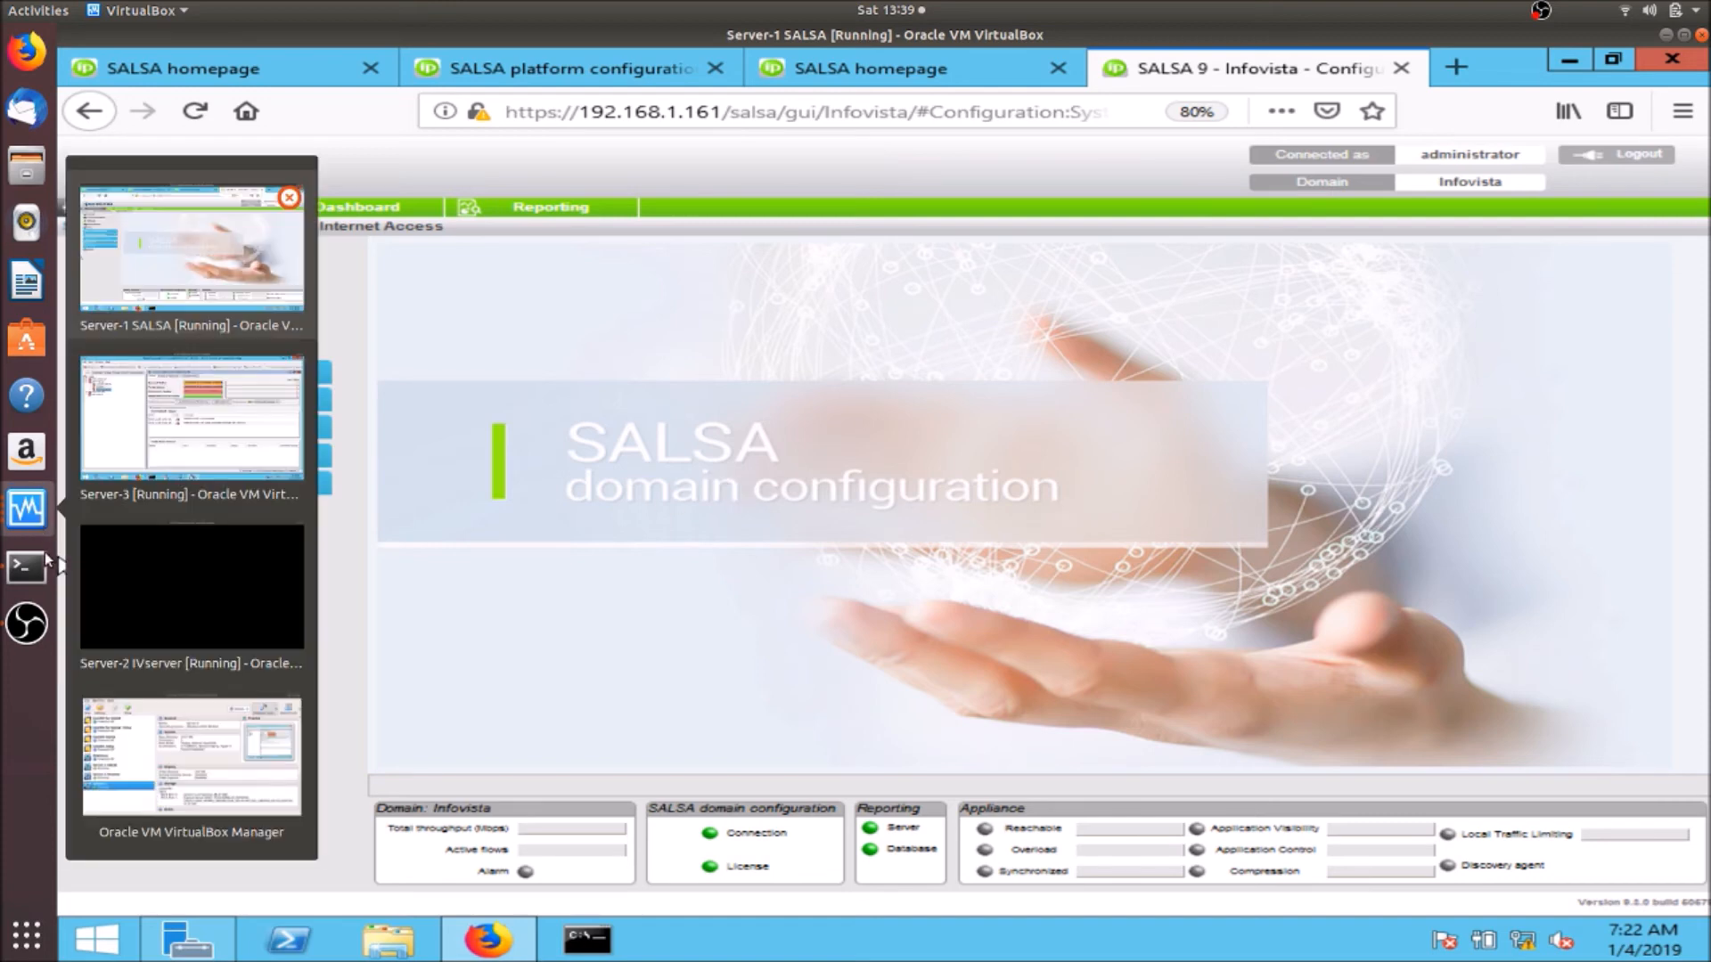
{"action": "left_click", "coordinate": [203, 456]}
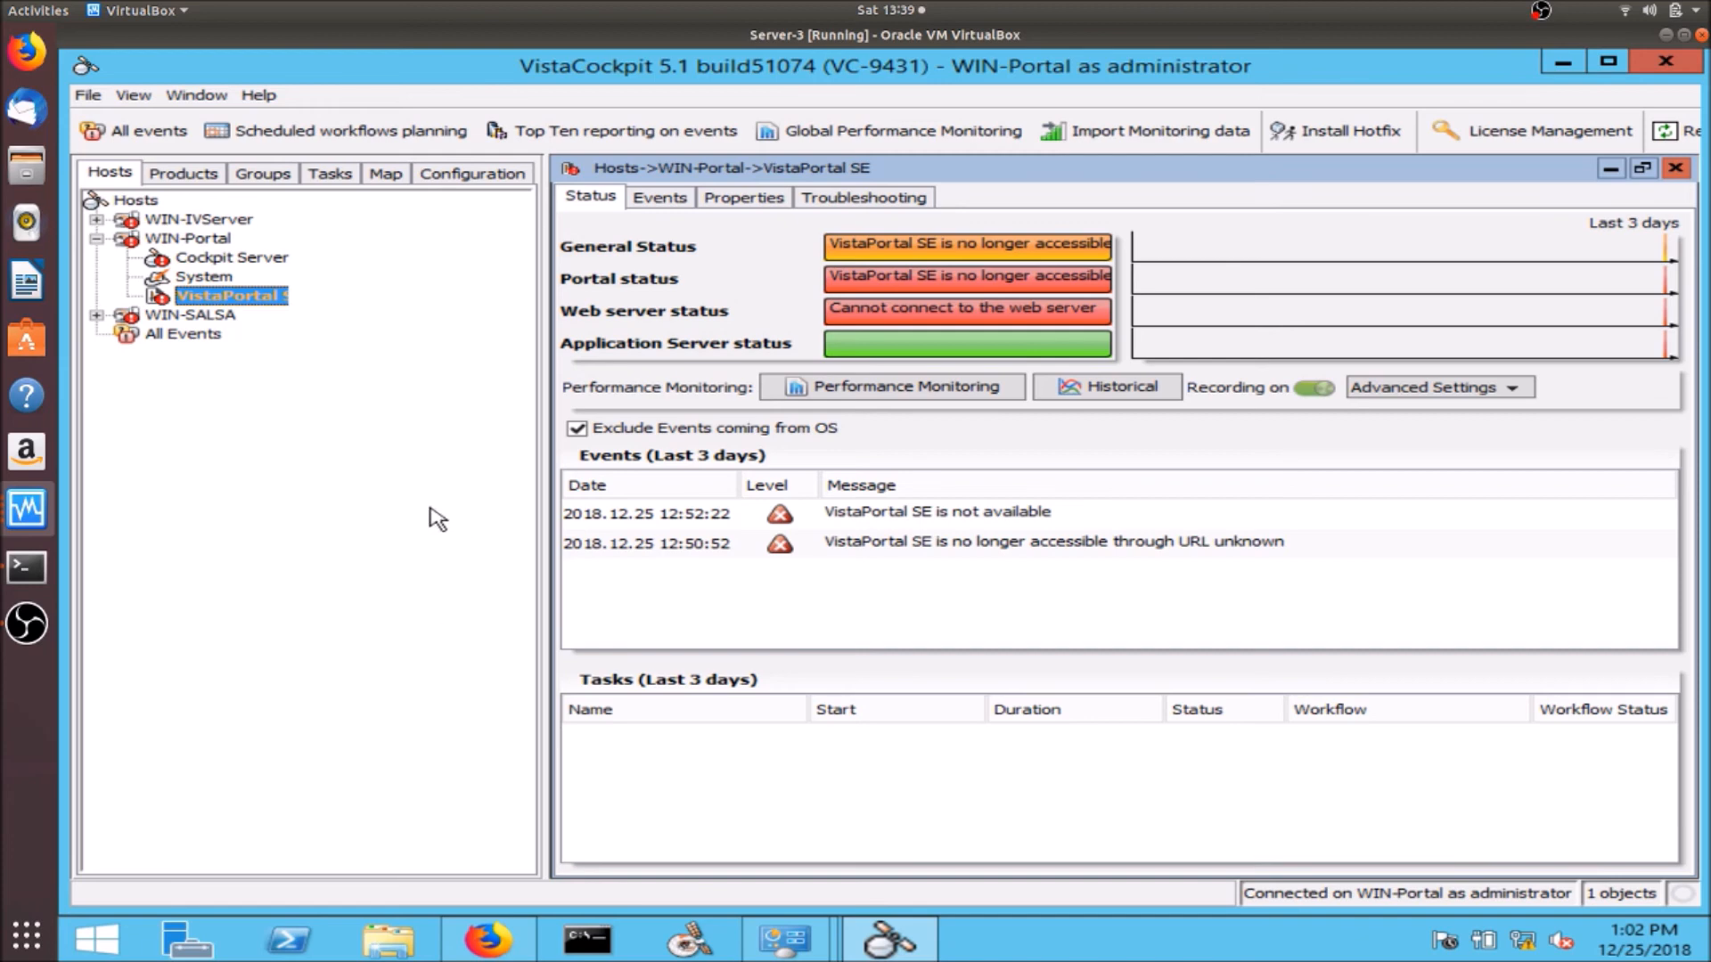
{"action": "left_click", "coordinate": [96, 239]}
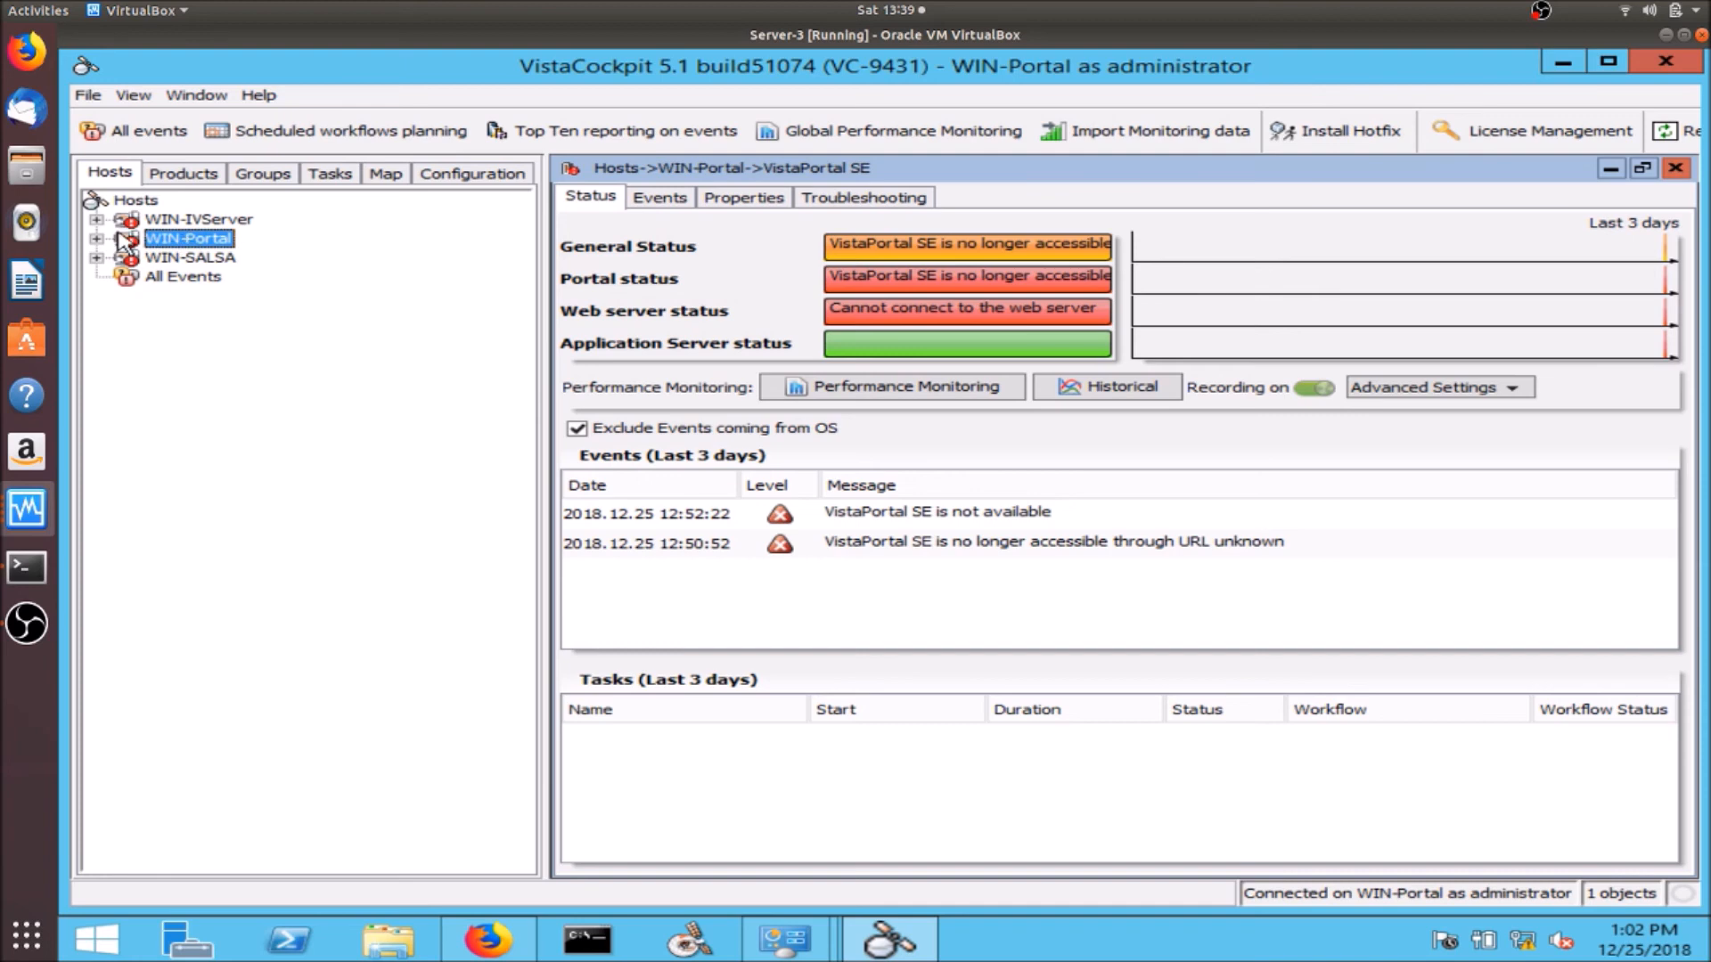
{"action": "left_click", "coordinate": [96, 220]}
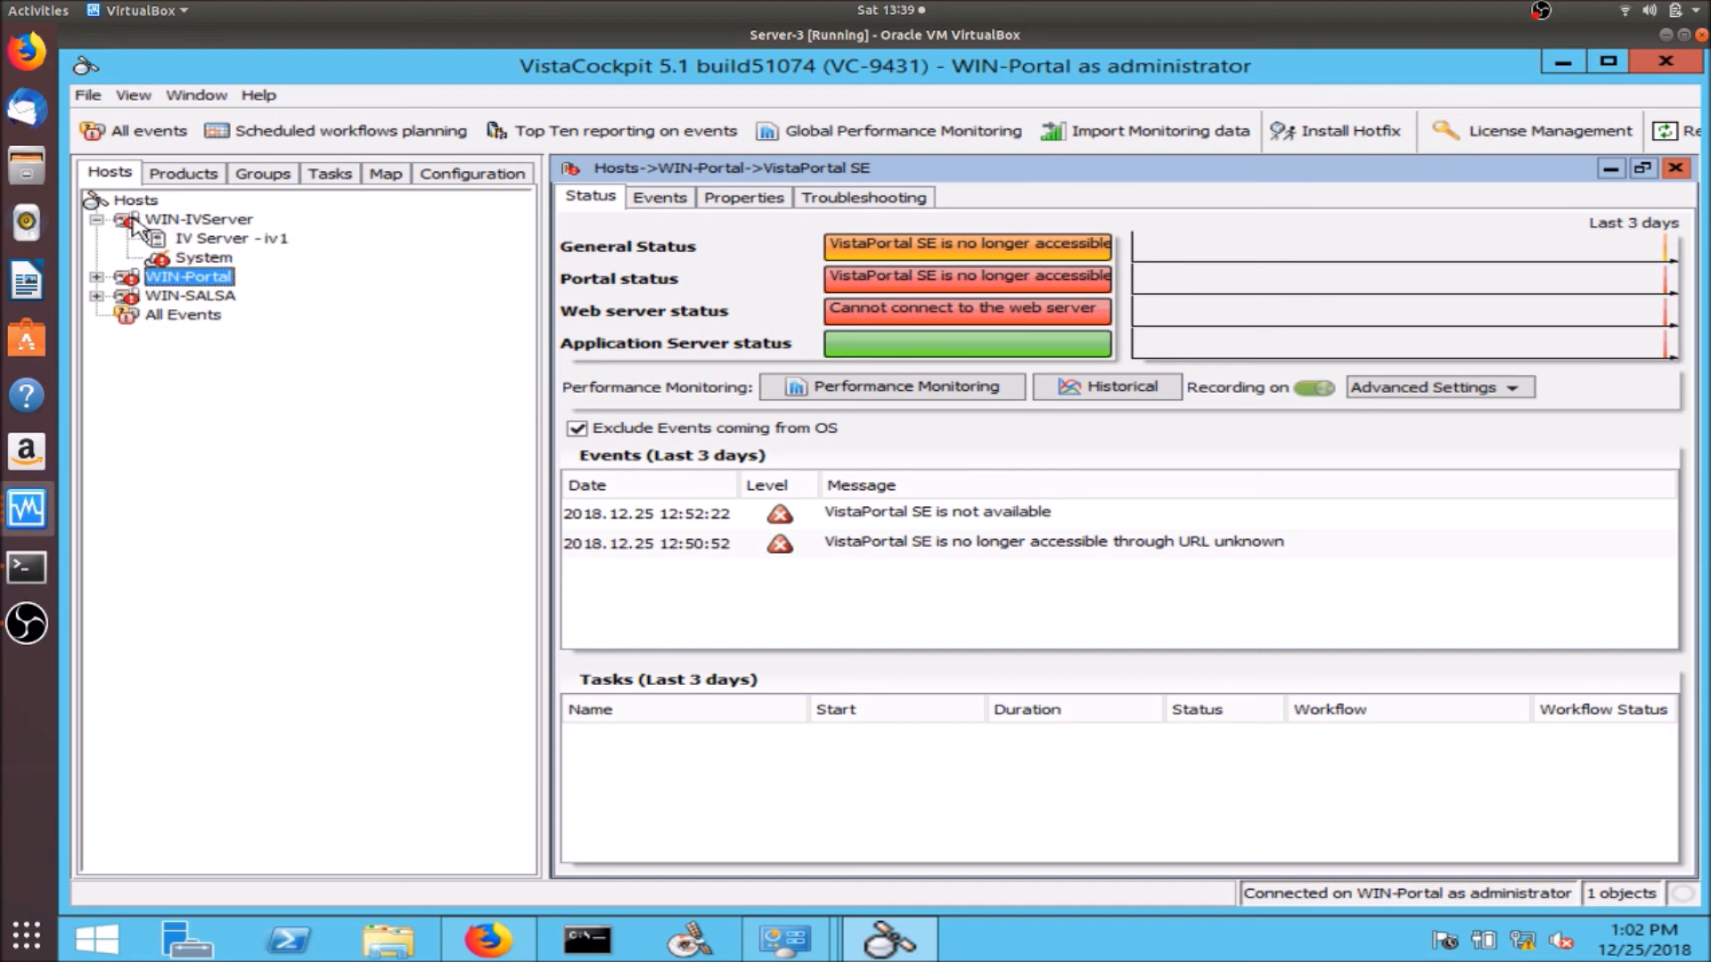
{"action": "left_click", "coordinate": [96, 277]}
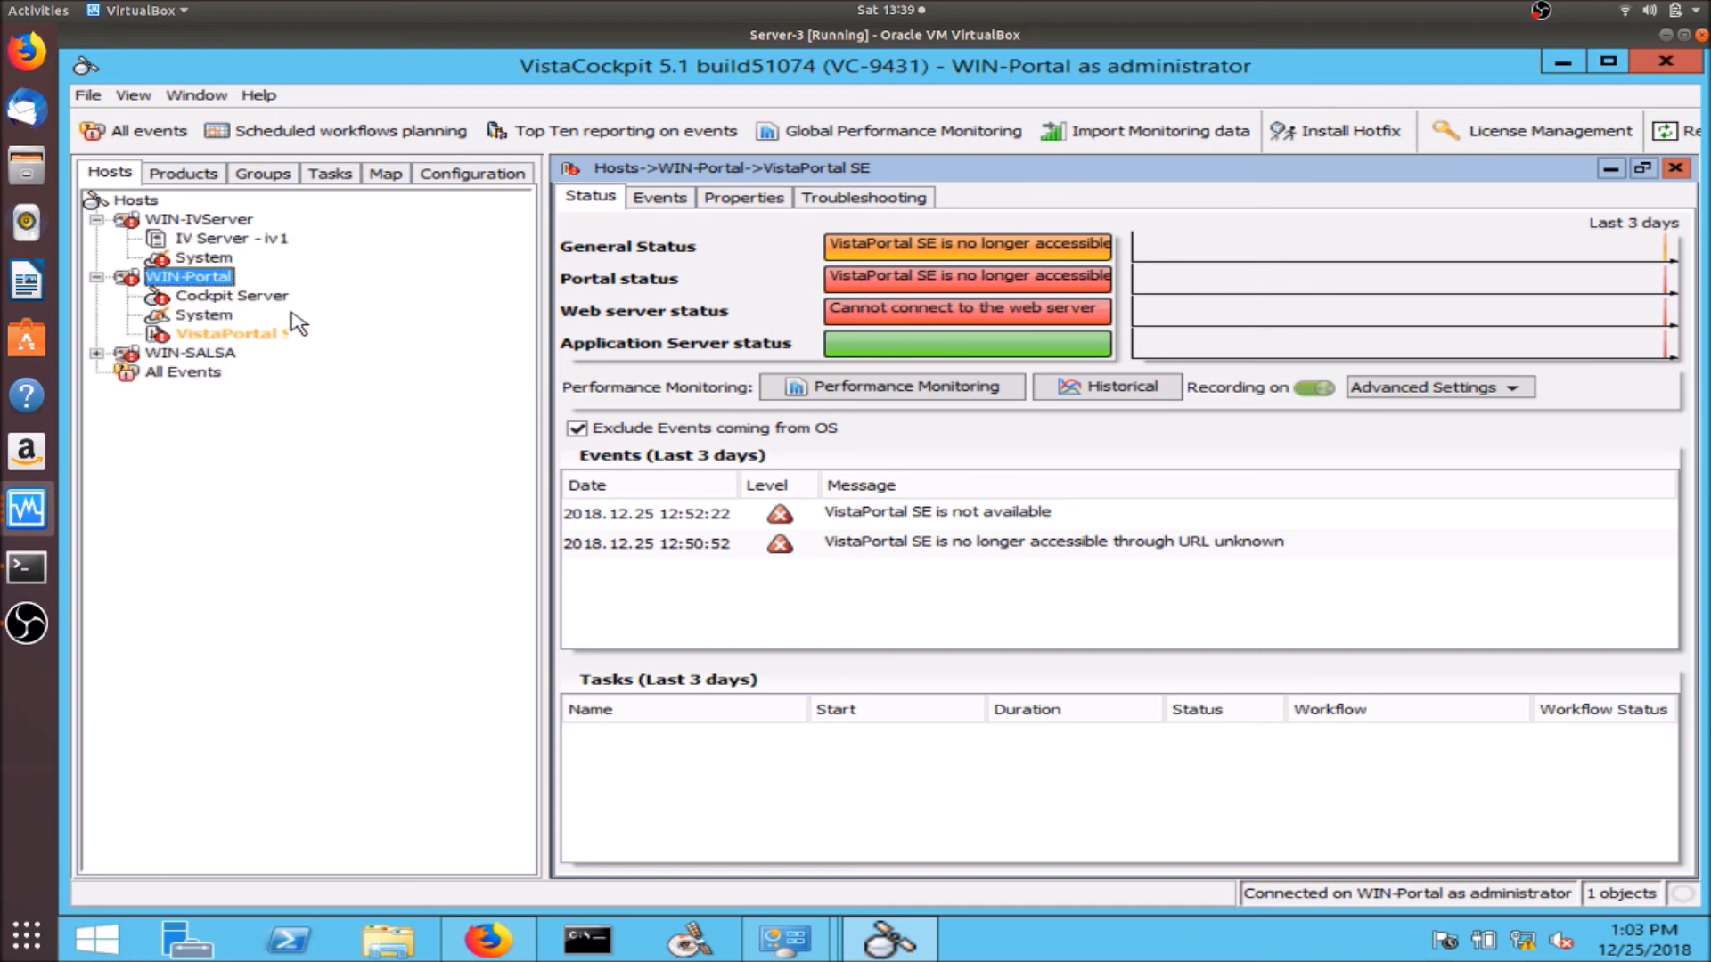
- Open and dismiss the New Hotfix dialog without installing, then switch to the Server-1 SALSA VM
{"action": "left_click", "coordinate": [1308, 143]}
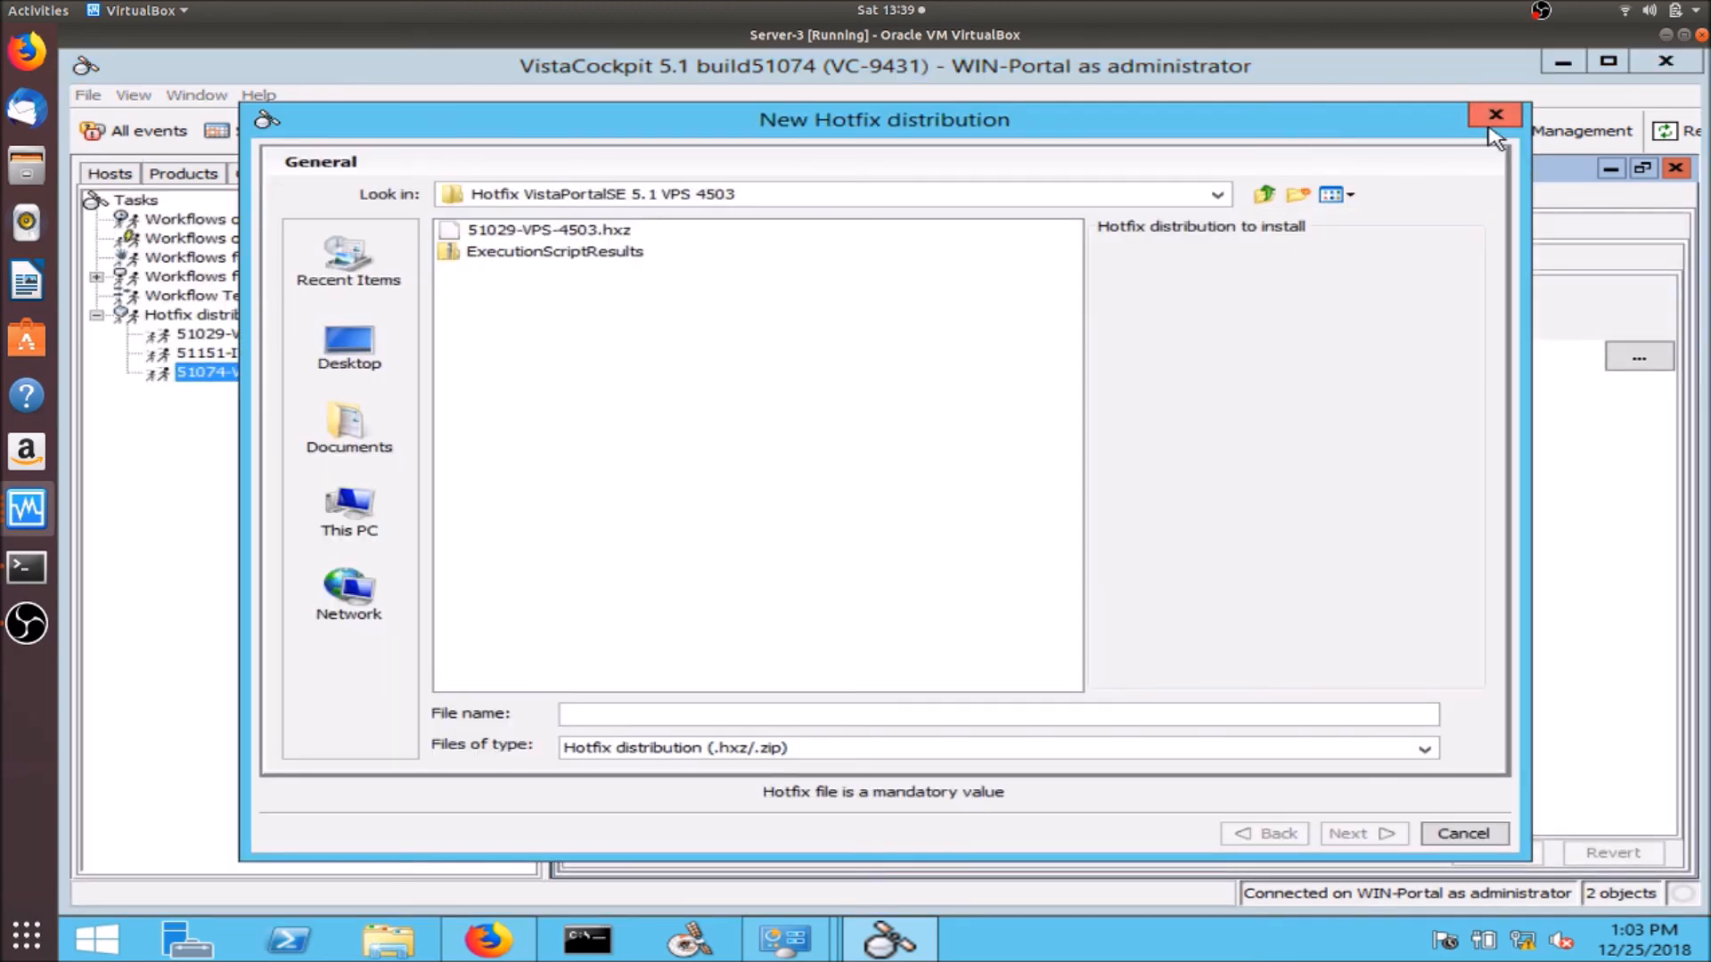
{"action": "left_click", "coordinate": [1494, 119]}
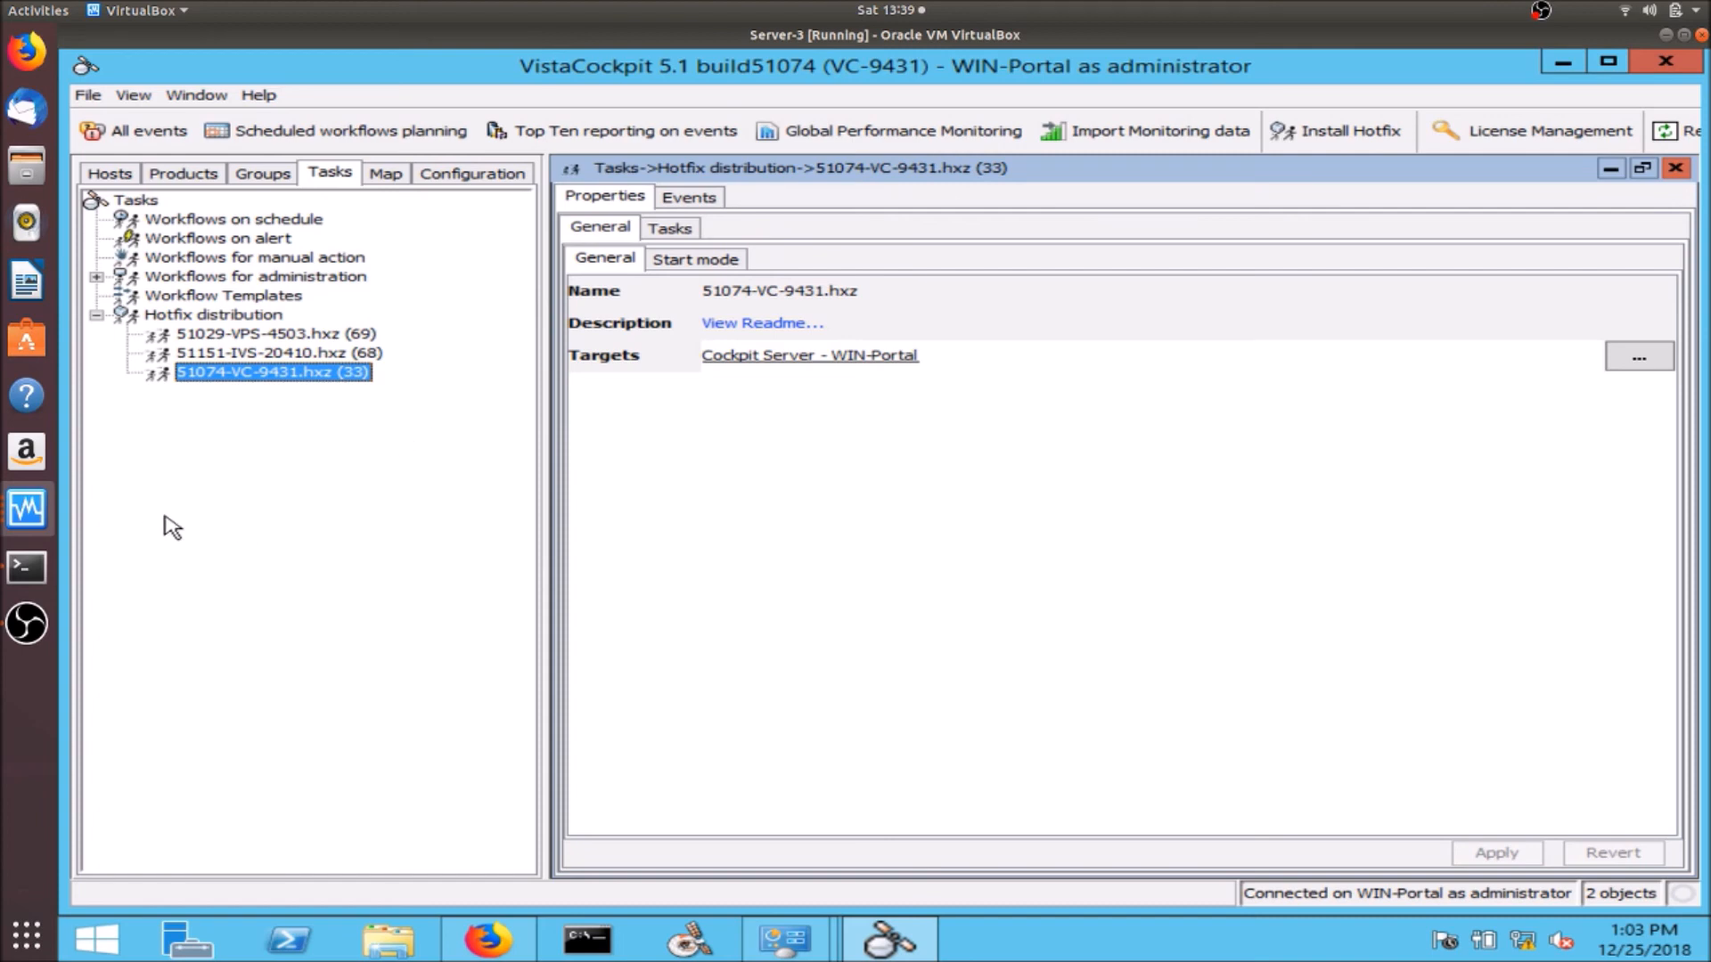
{"action": "left_click", "coordinate": [32, 515]}
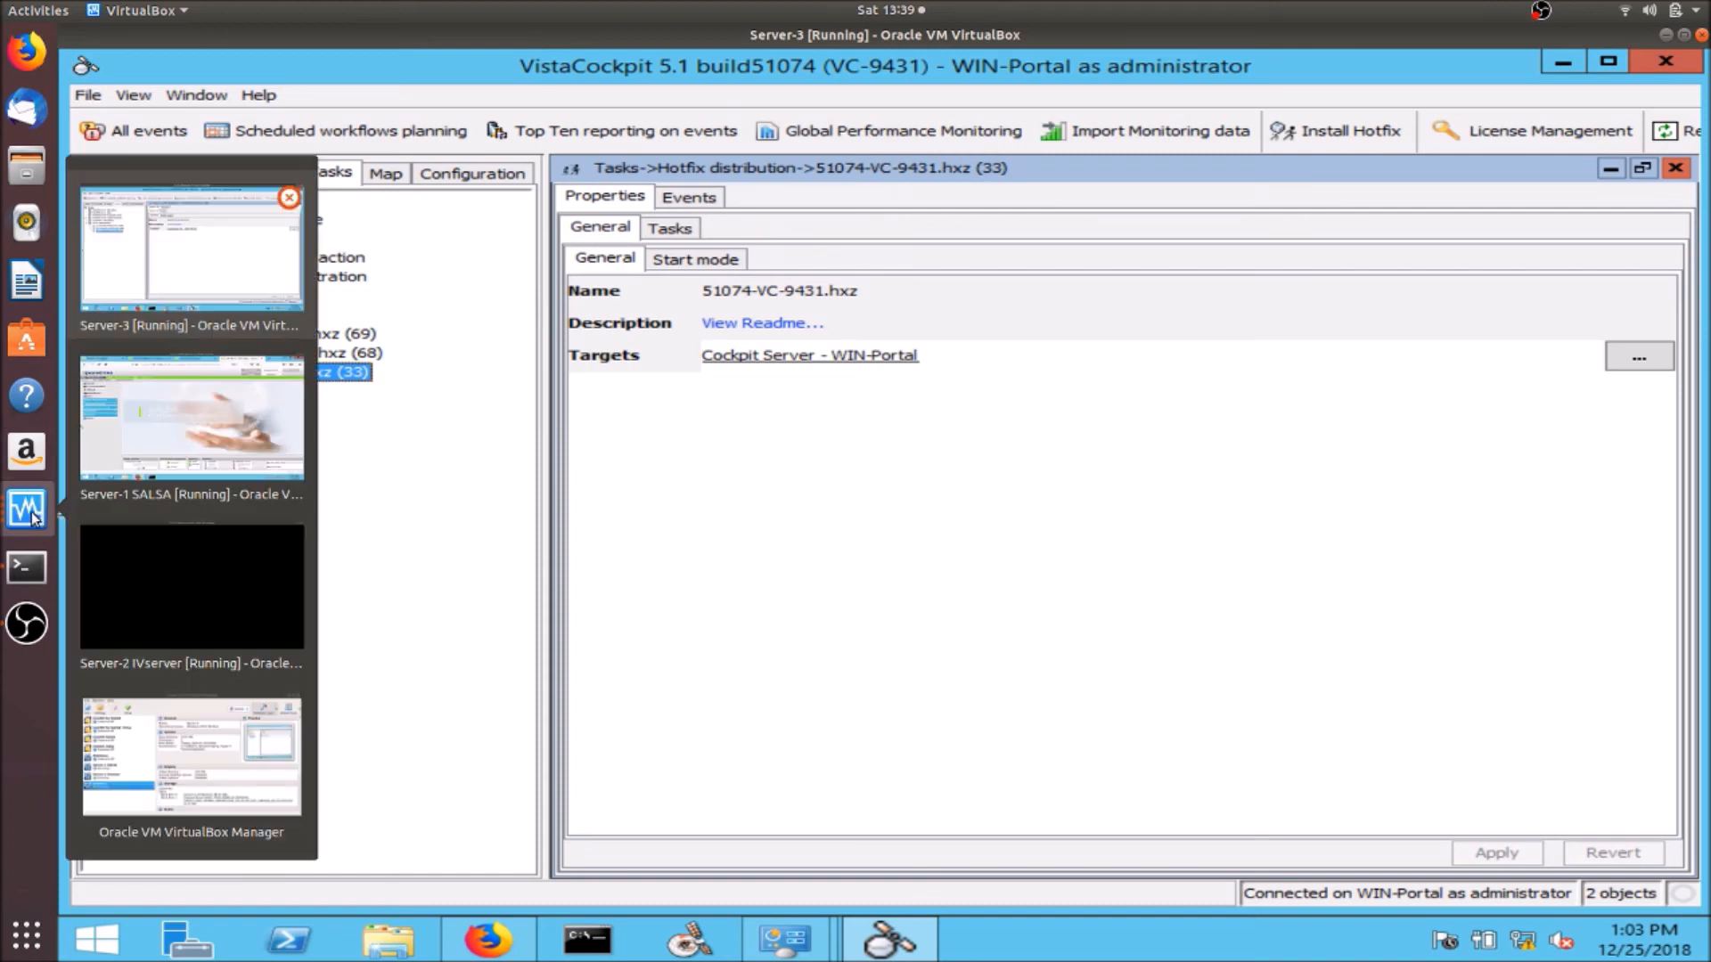
{"action": "left_click", "coordinate": [148, 373]}
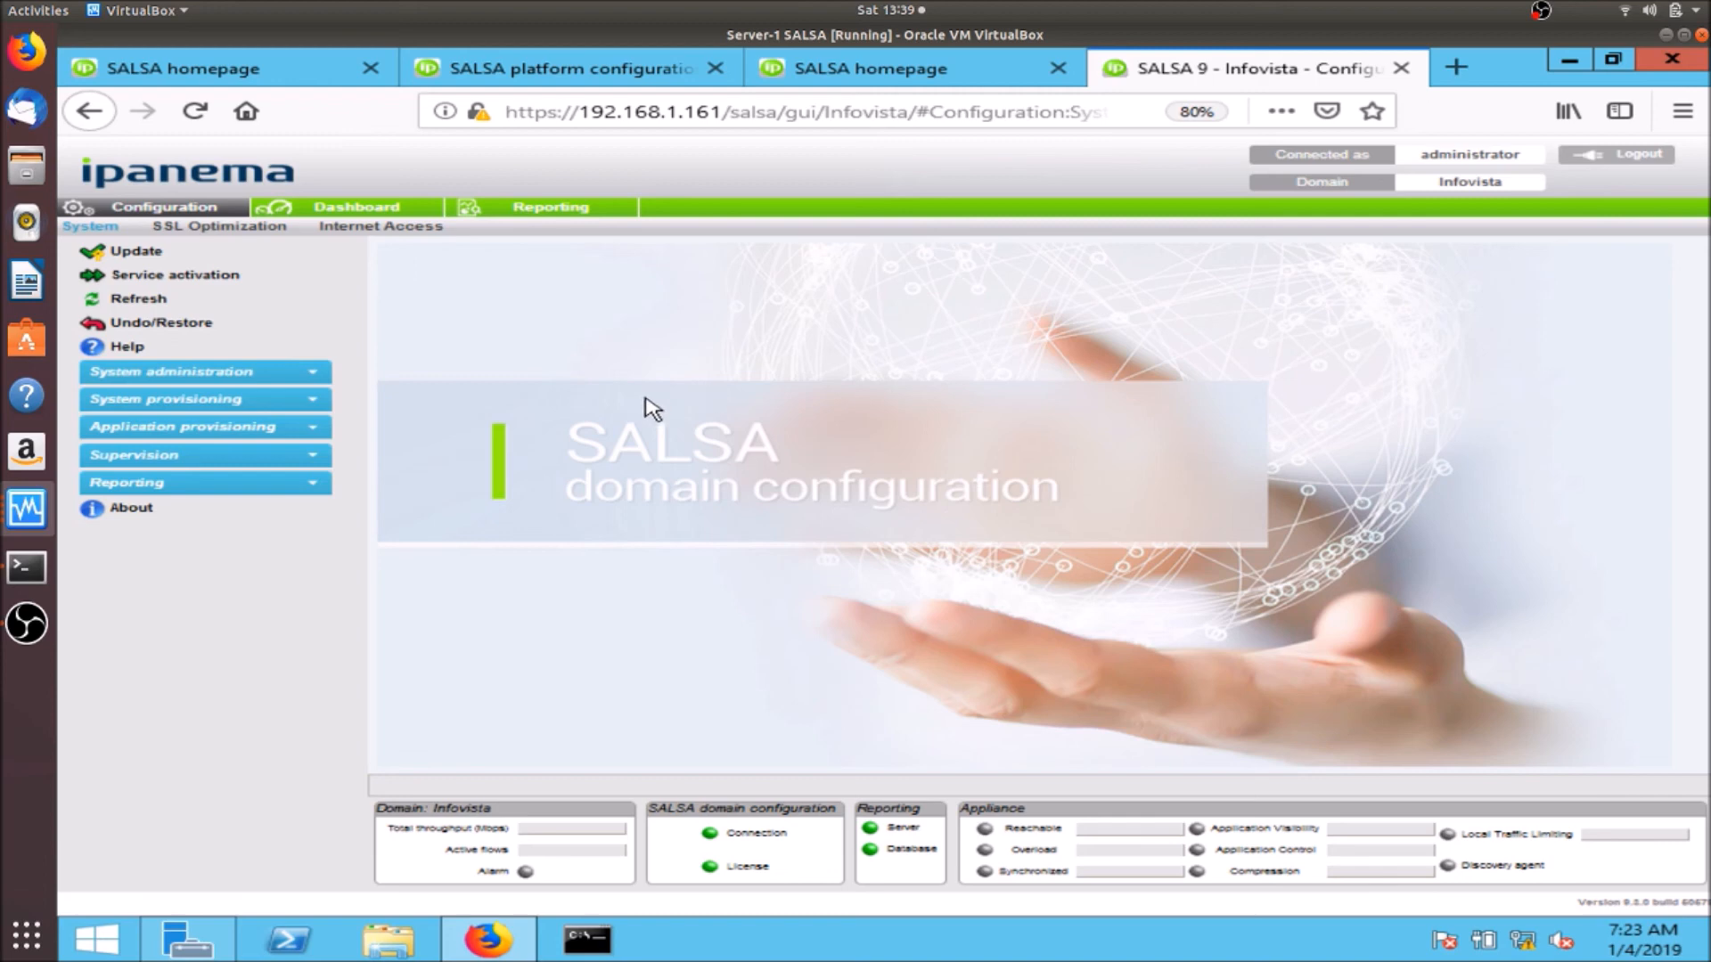
- Open the Downloads folder in File Explorer on Server-1
{"action": "left_click", "coordinate": [390, 959]}
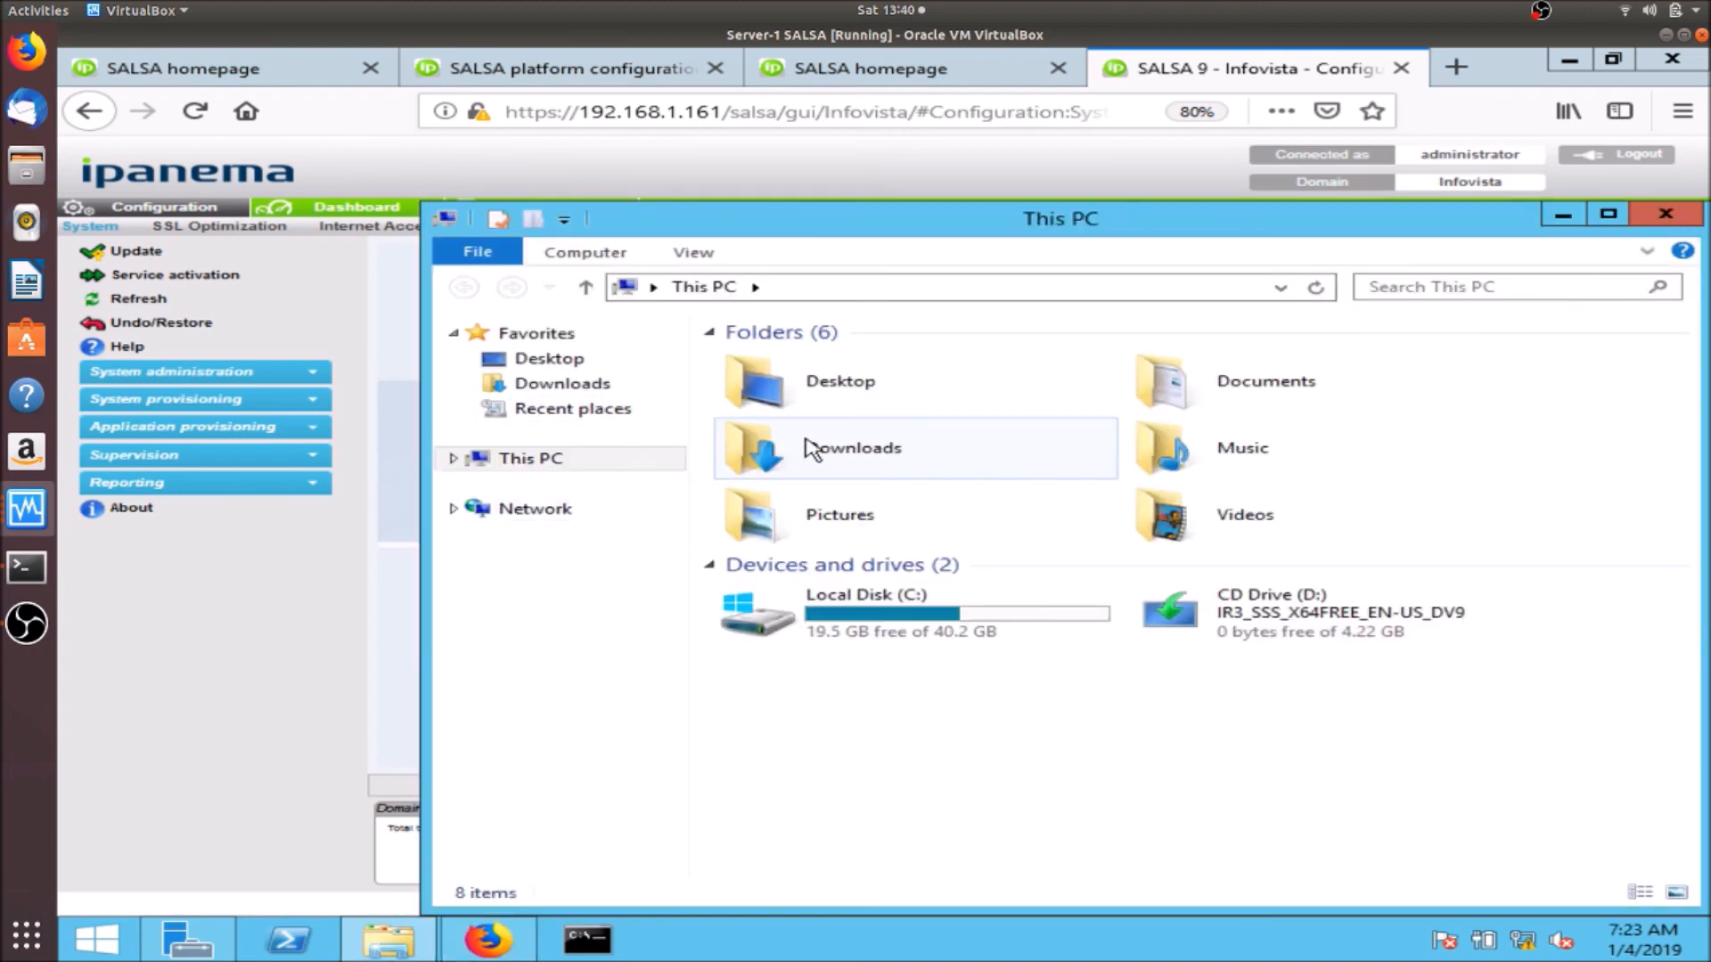
{"action": "left_click", "coordinate": [891, 464]}
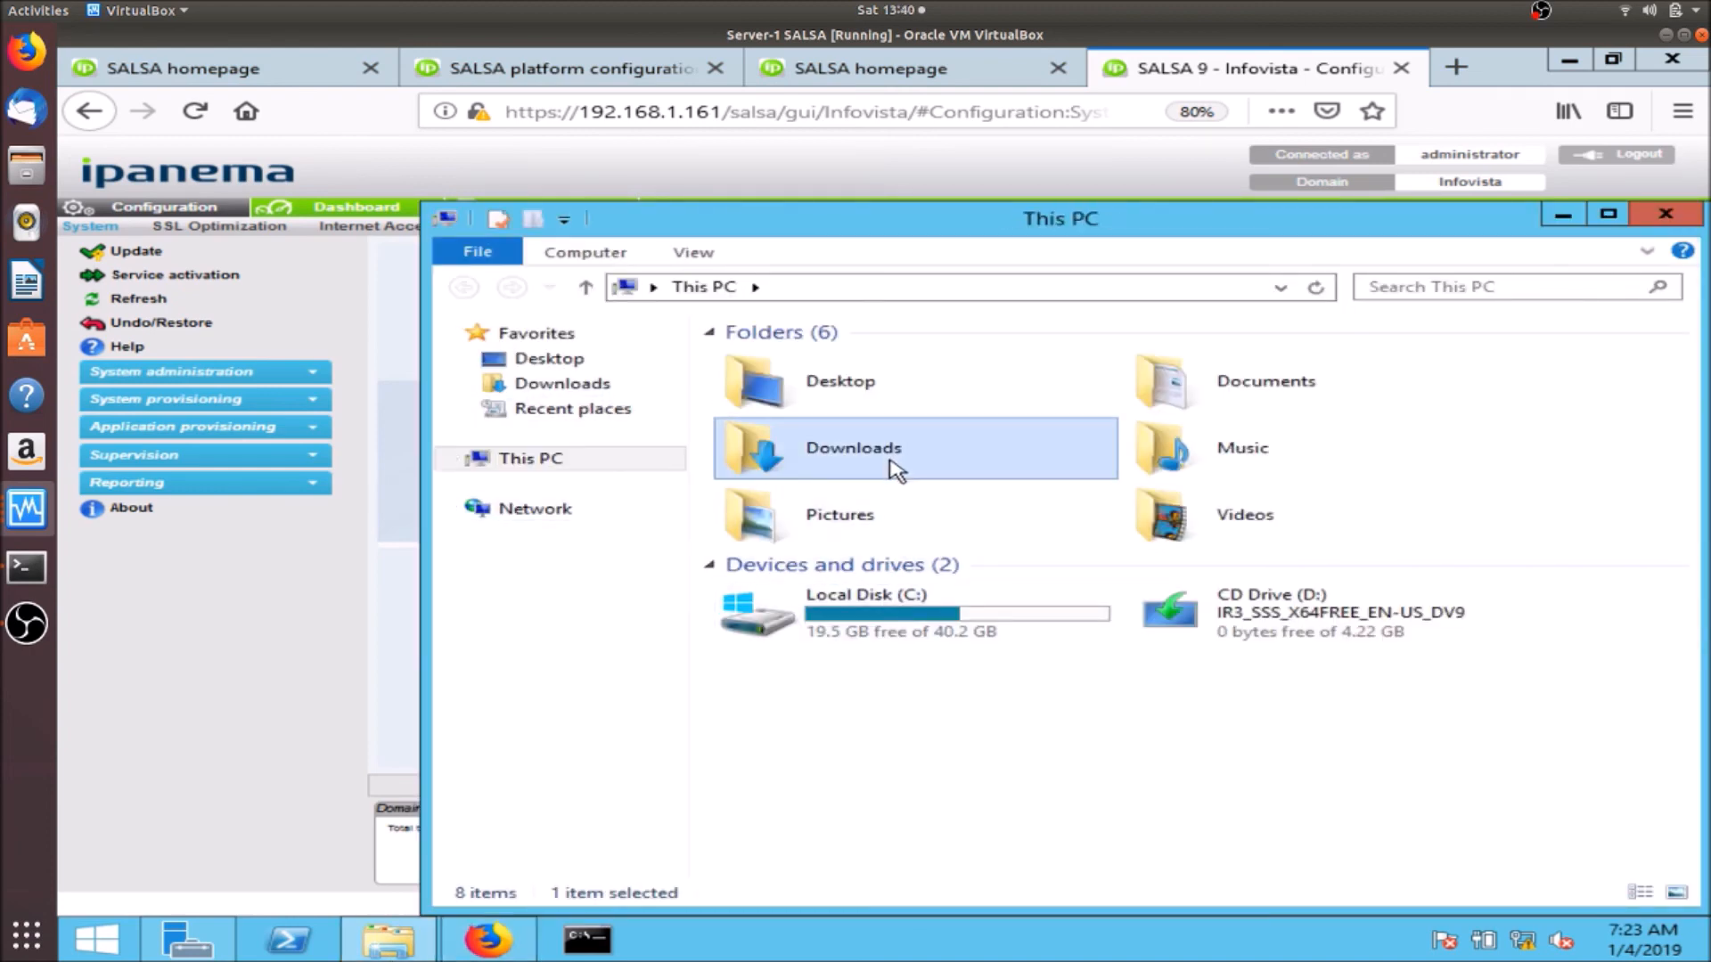
{"action": "double_click", "coordinate": [840, 452]}
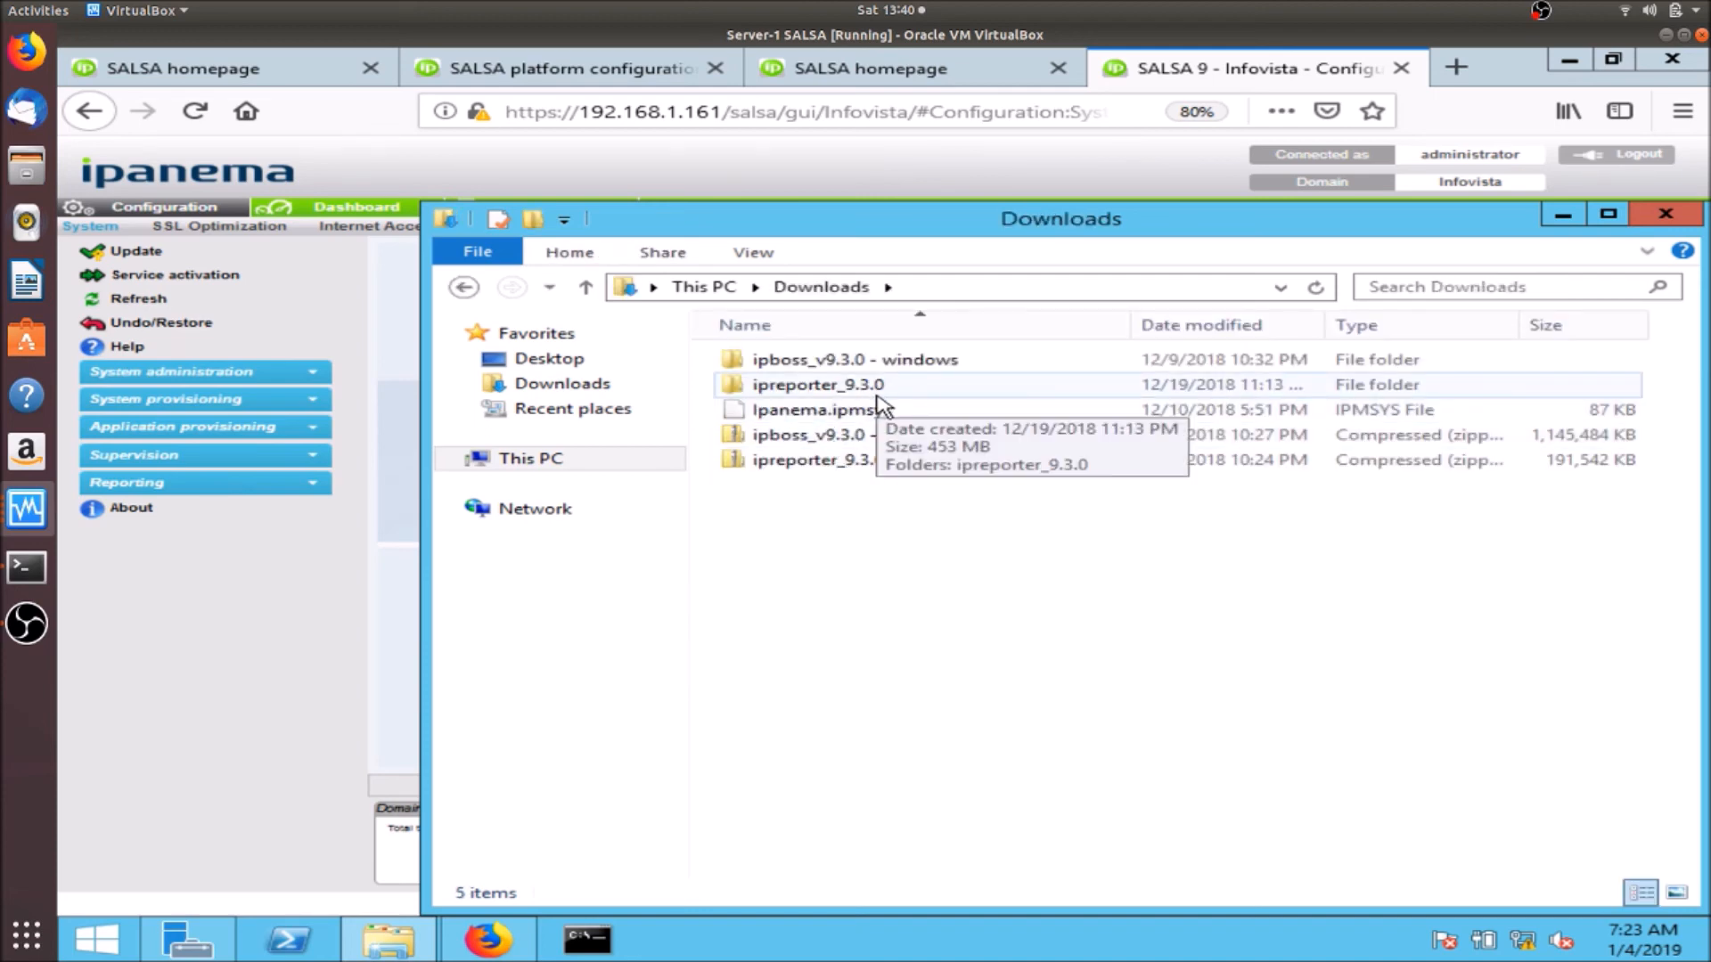
- On Server-2, browse to Downloads, peek into the IVserver 5.1 build 51151 - windows folder, and return
{"action": "left_click", "coordinate": [27, 509]}
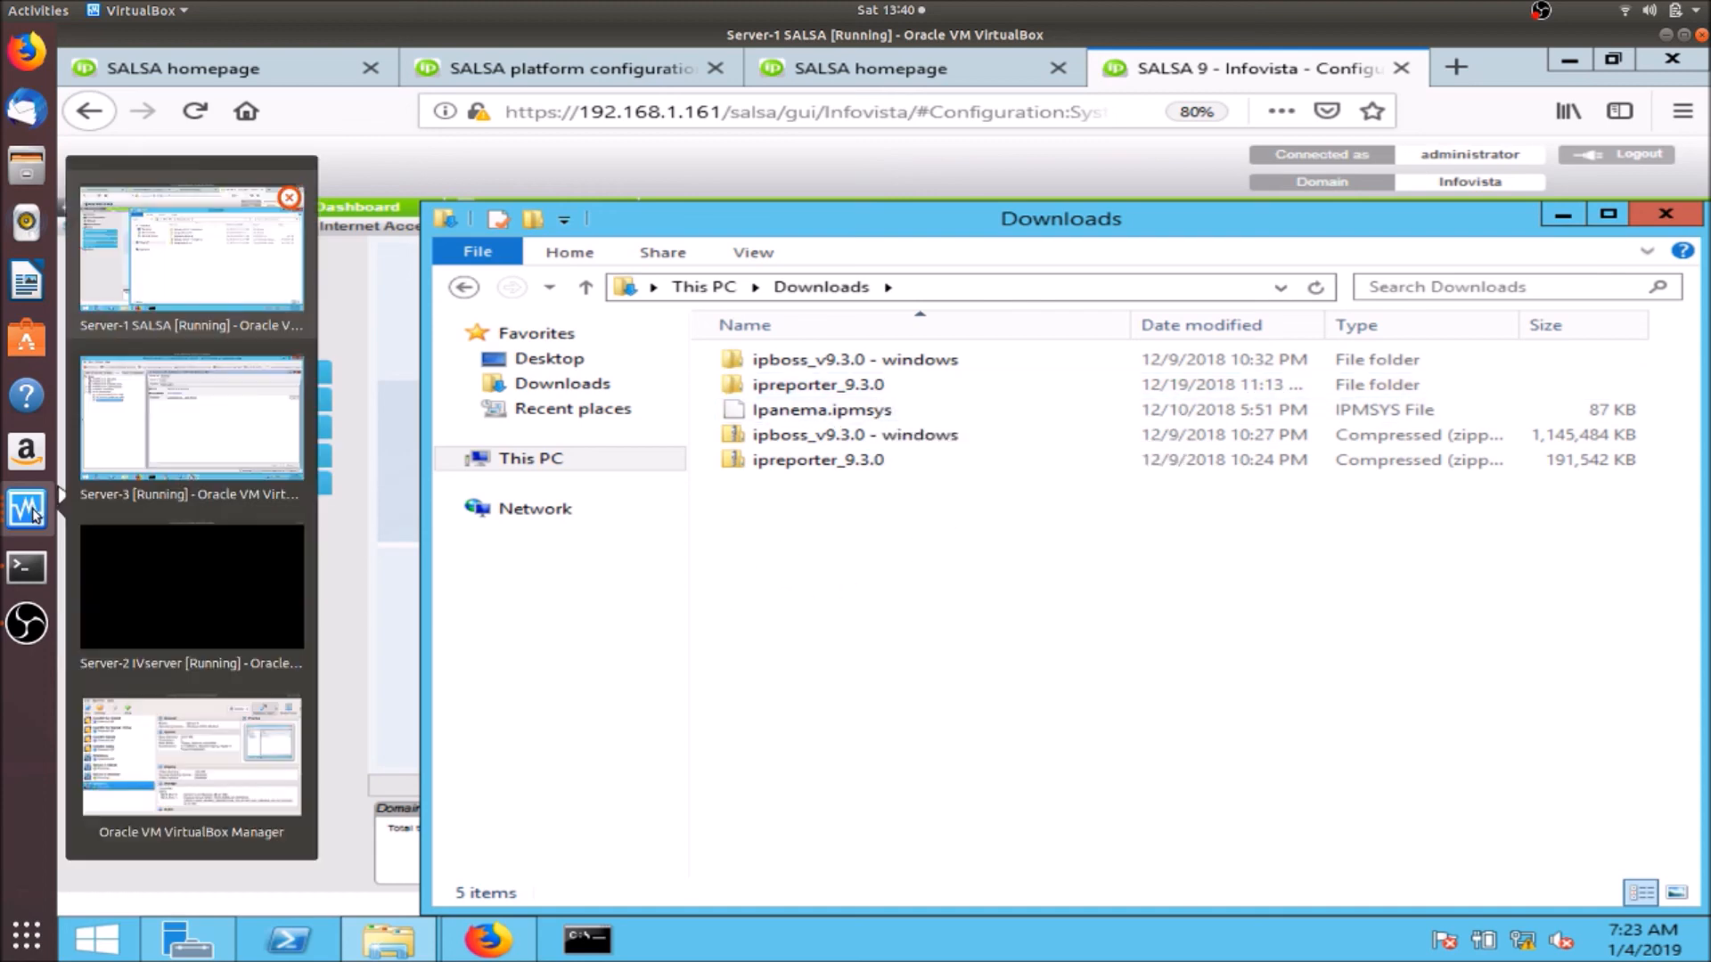
{"action": "left_click", "coordinate": [106, 574]}
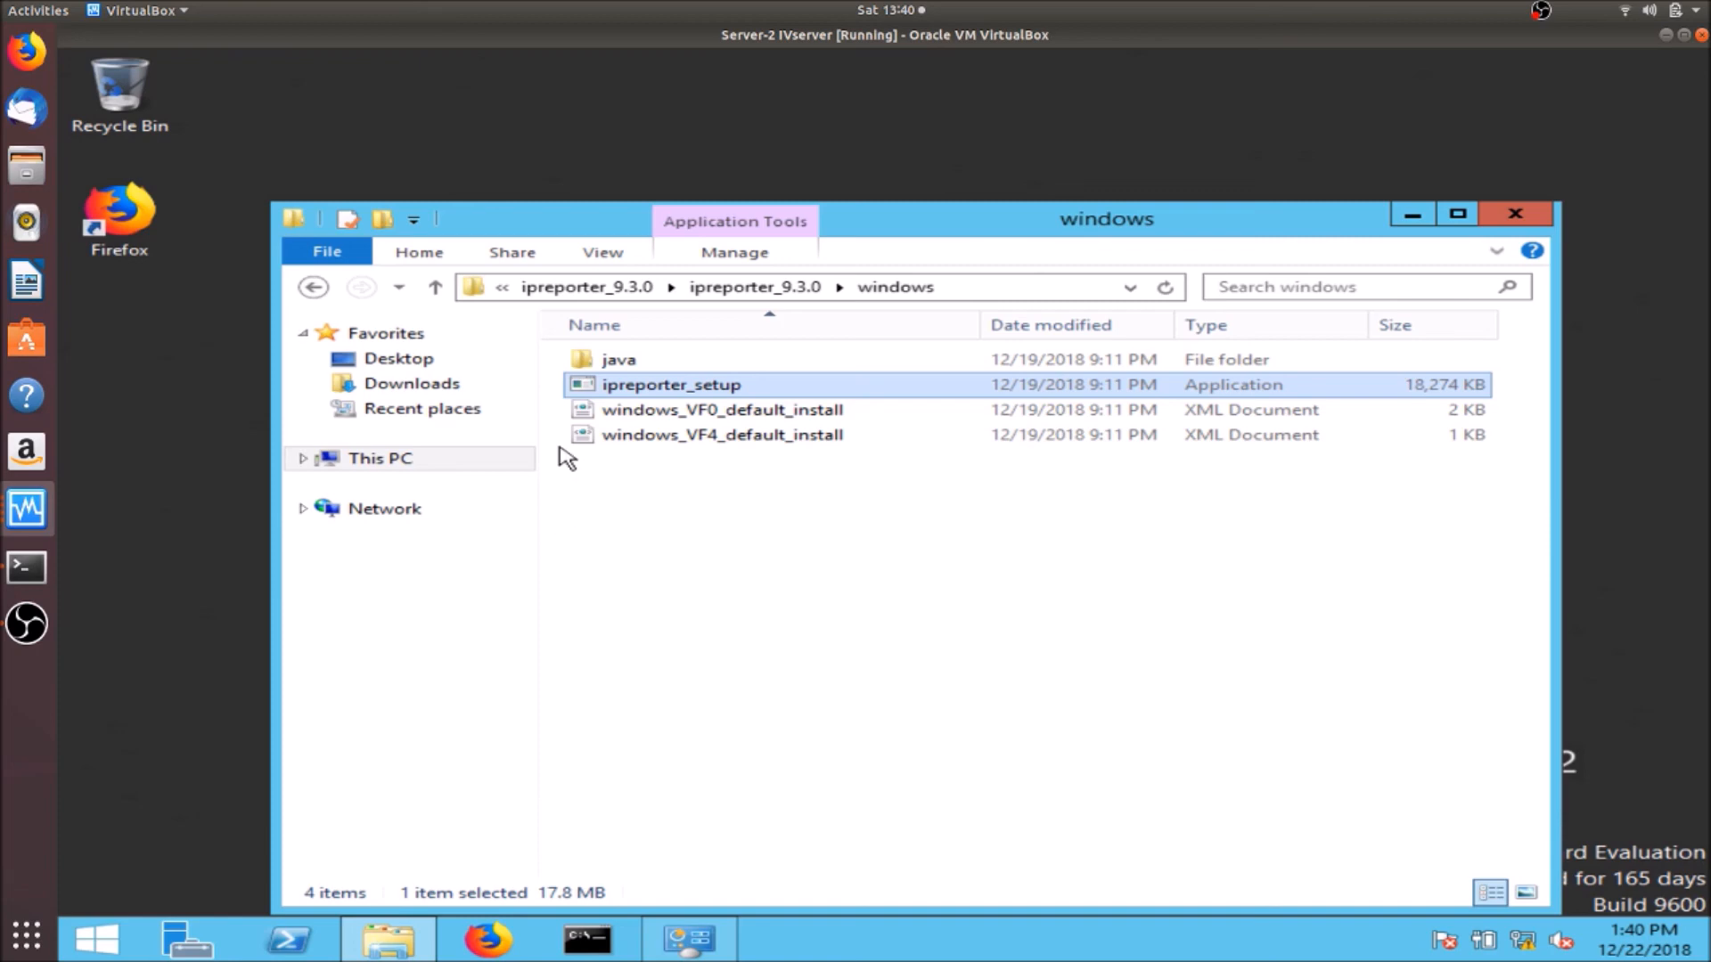
{"action": "left_click", "coordinate": [599, 290]}
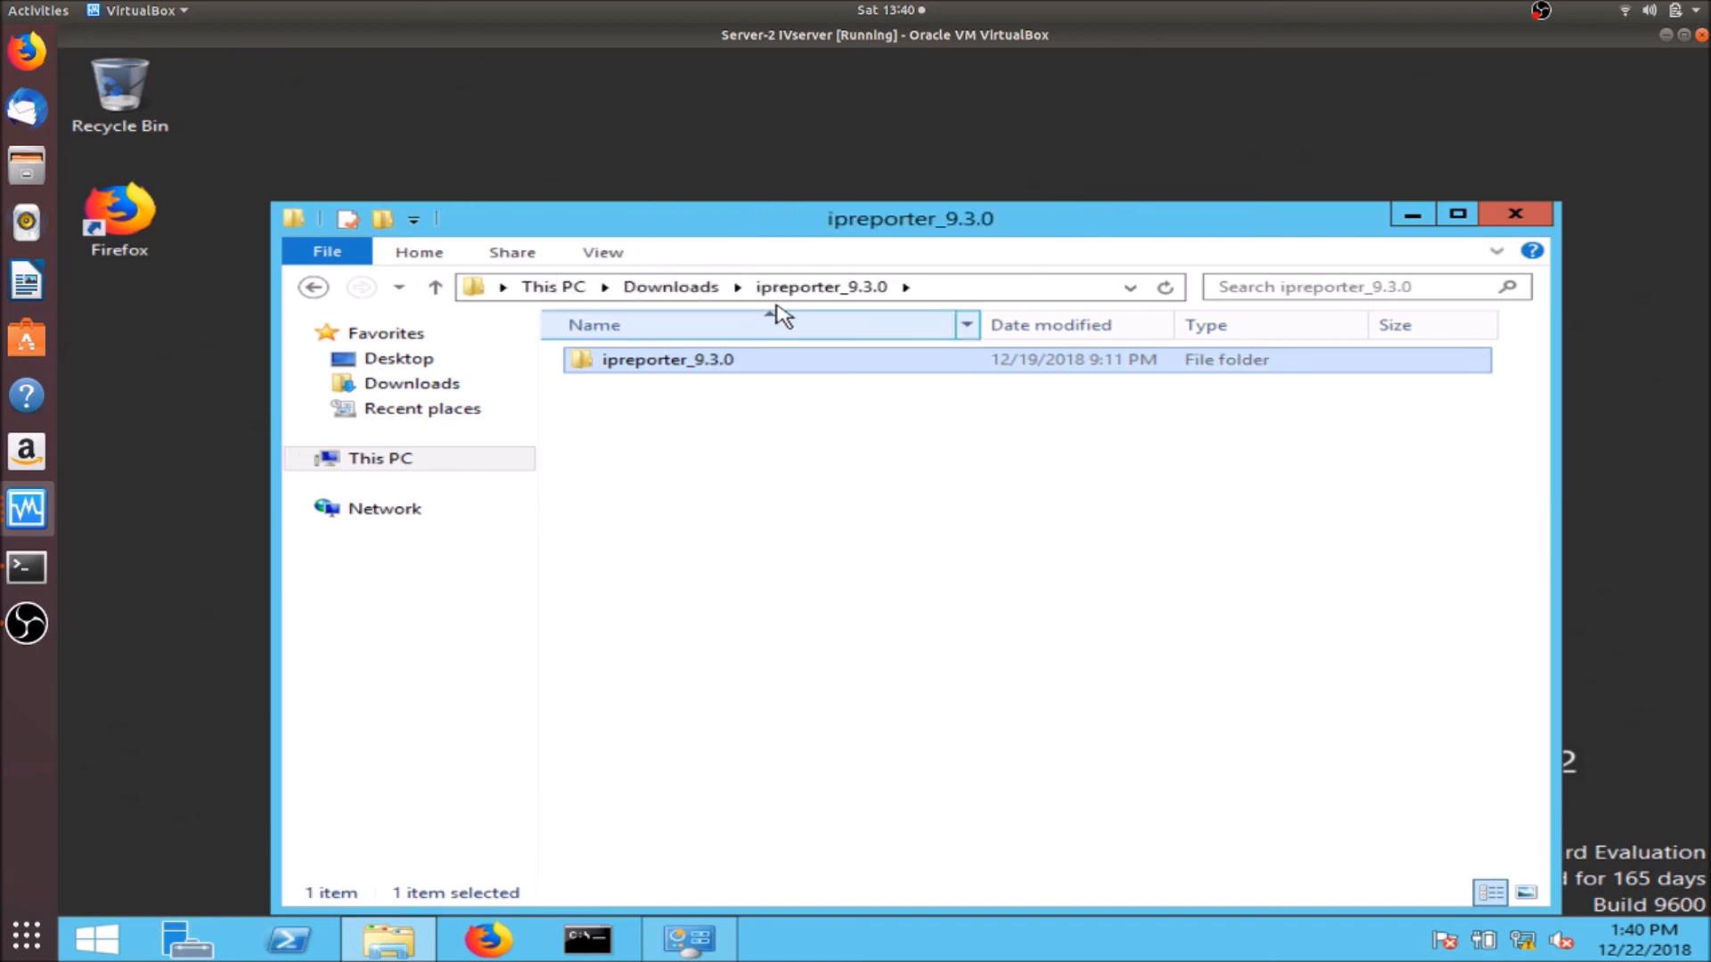
{"action": "left_click", "coordinate": [688, 292]}
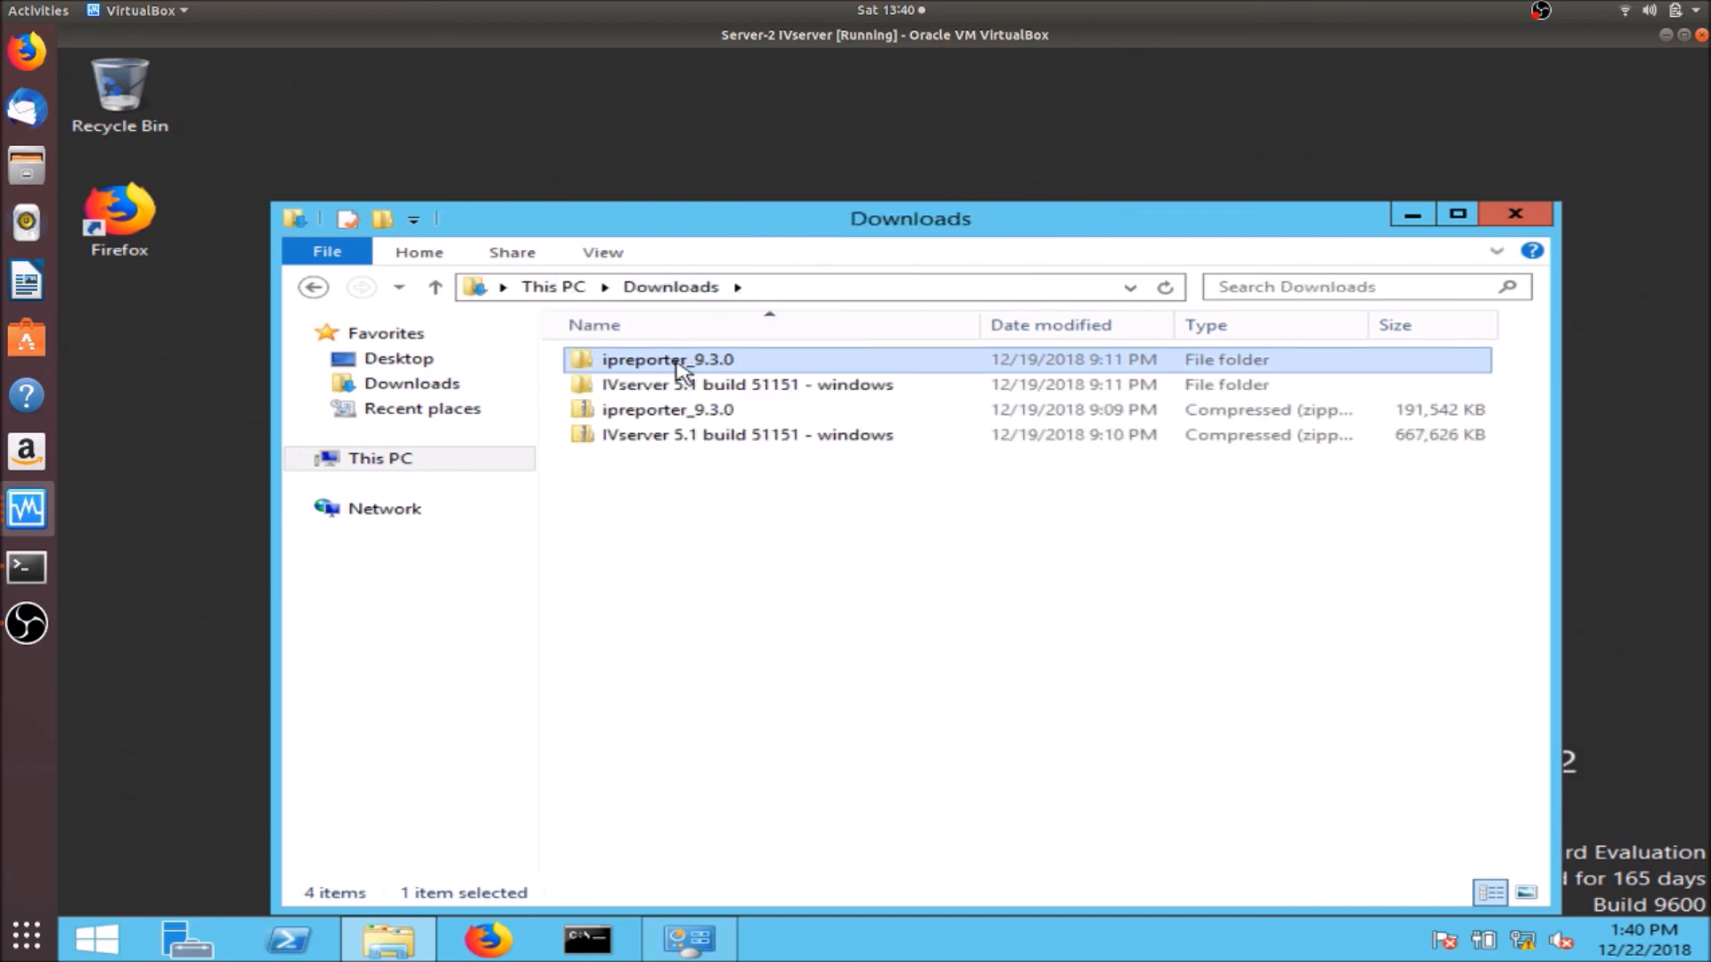
{"action": "left_click", "coordinate": [688, 386]}
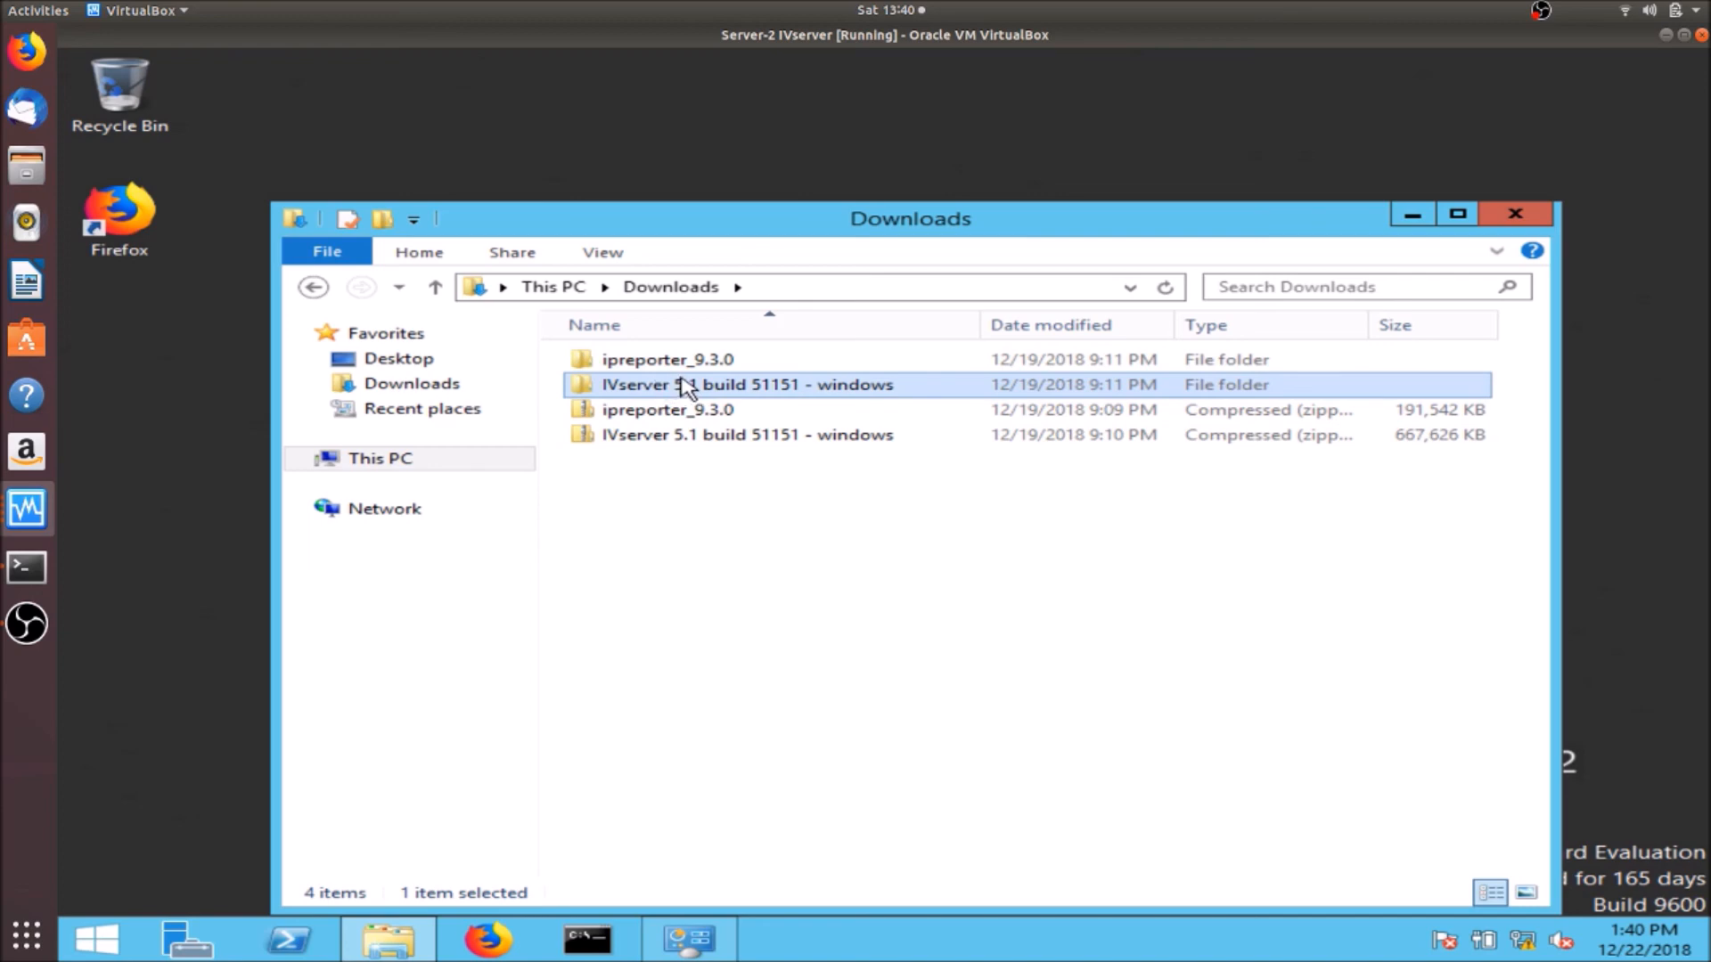
{"action": "double_click", "coordinate": [702, 392]}
{"action": "left_click", "coordinate": [314, 287]}
{"action": "left_click", "coordinate": [22, 506]}
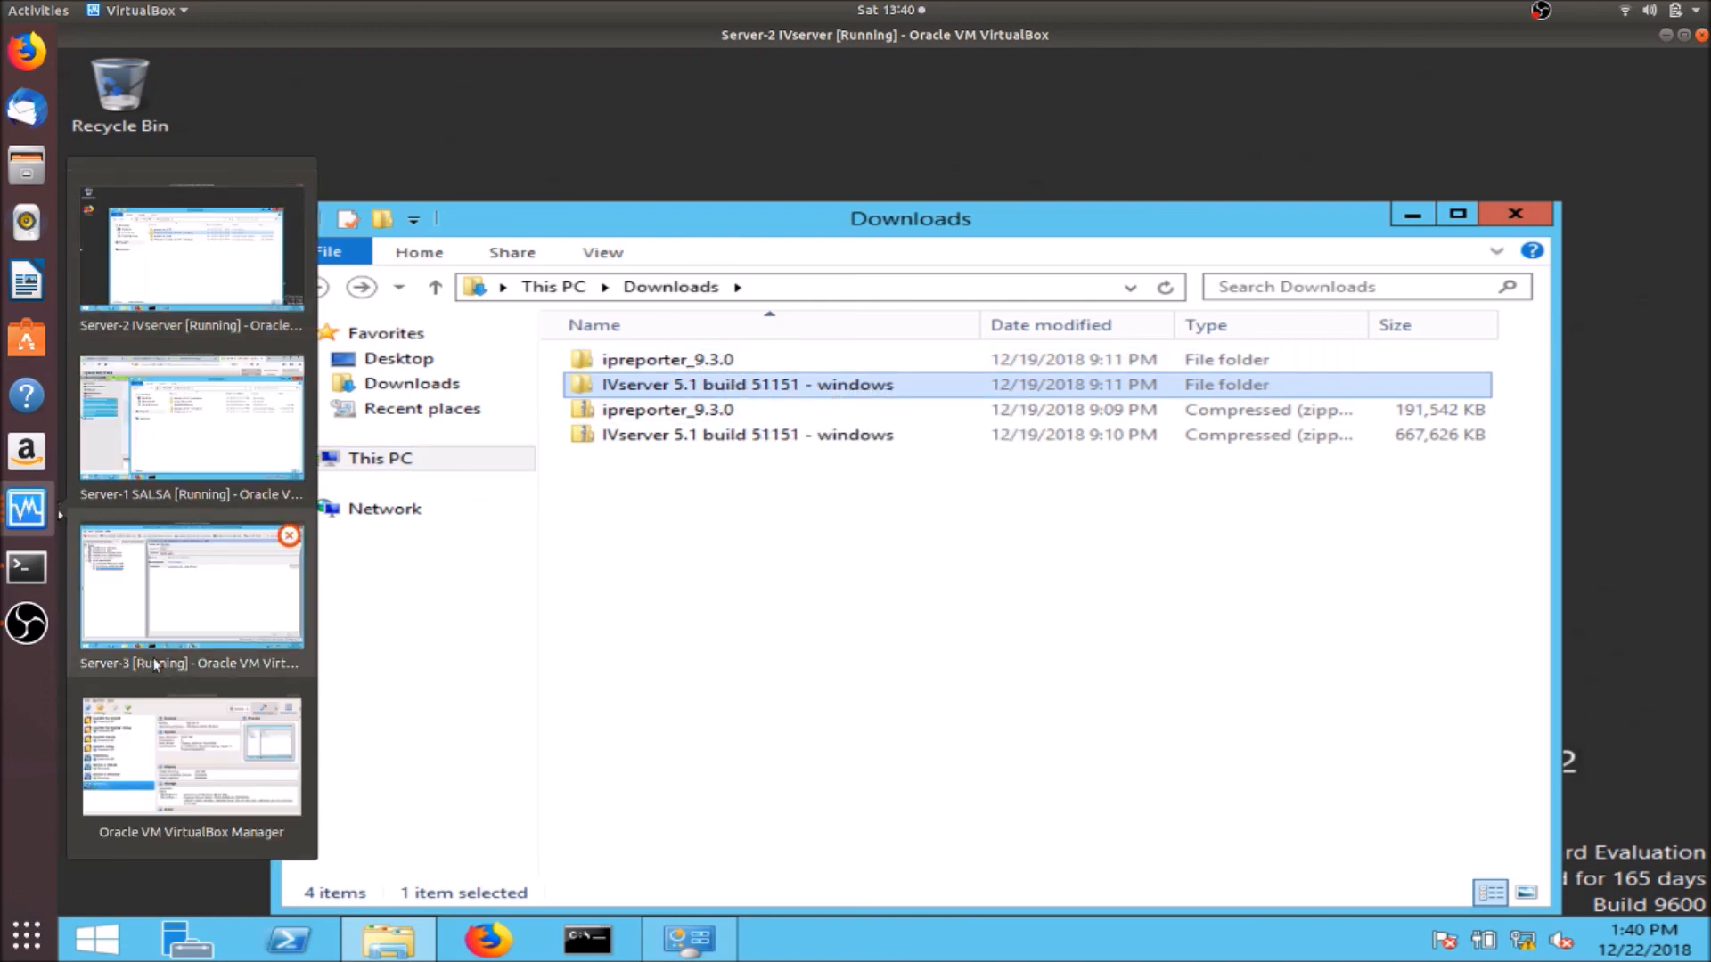
- On the Server-3 VM, show the properties of hotfix distribution 51151-IVS-20410.hxz in VistaCockpit
{"action": "left_click", "coordinate": [191, 756]}
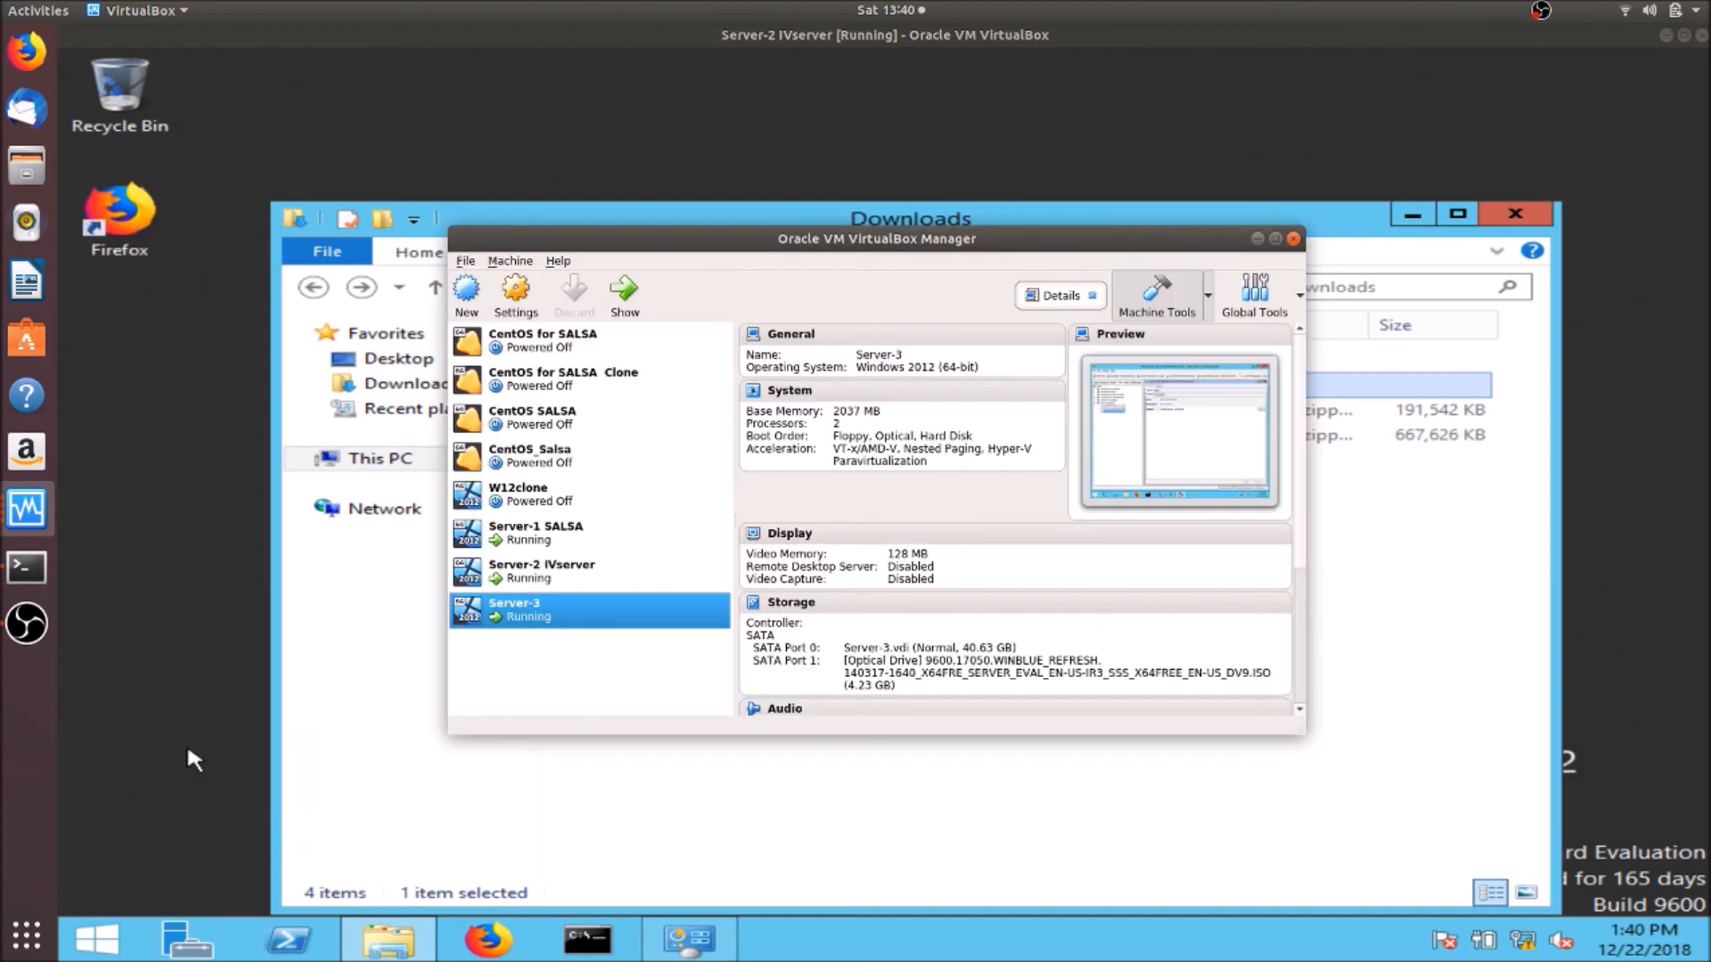
{"action": "left_click", "coordinate": [28, 509]}
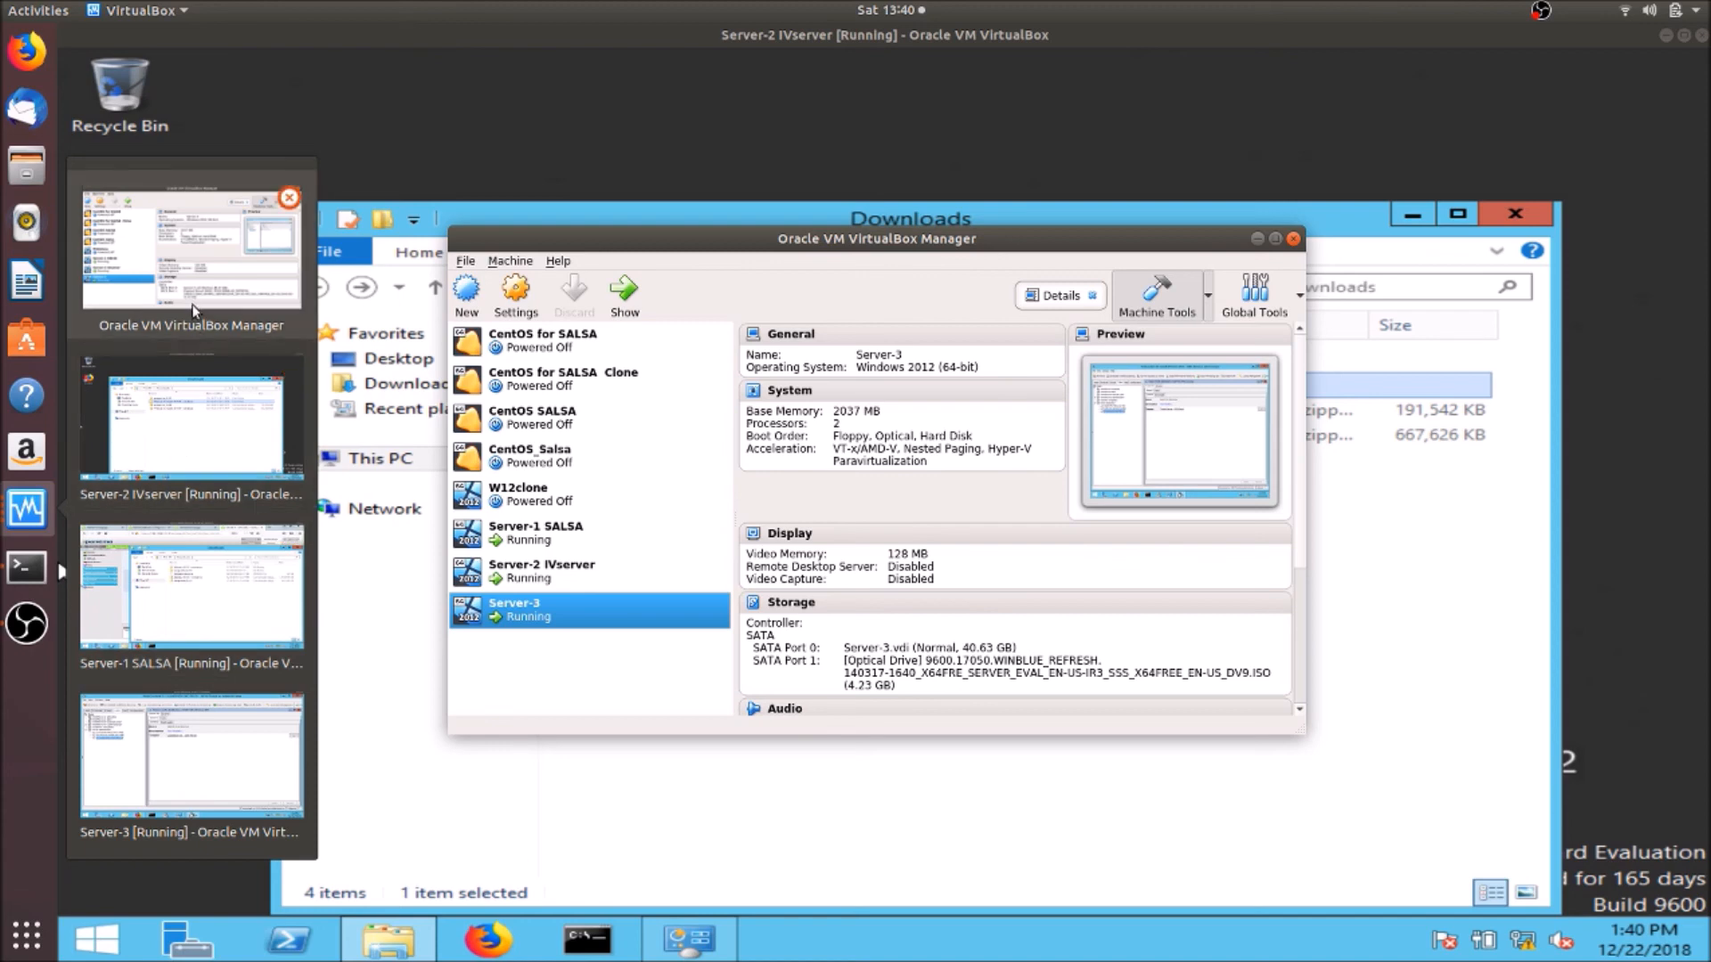
{"action": "left_click", "coordinate": [214, 739]}
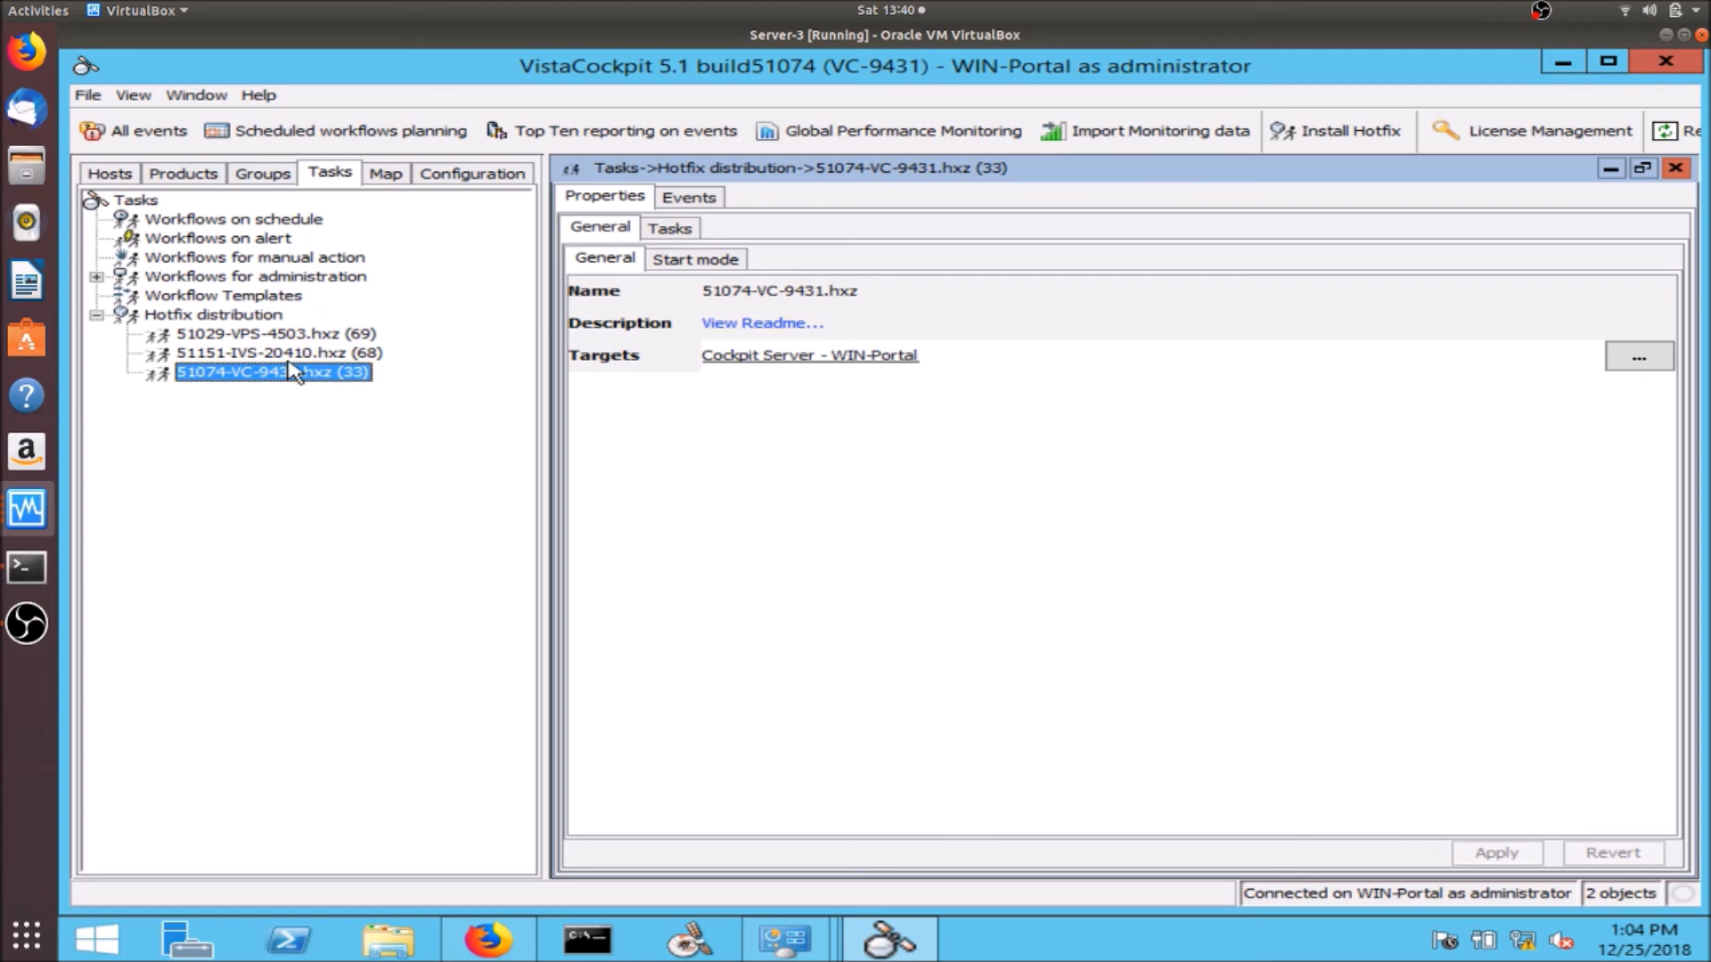
{"action": "mouse_move", "coordinate": [279, 361]}
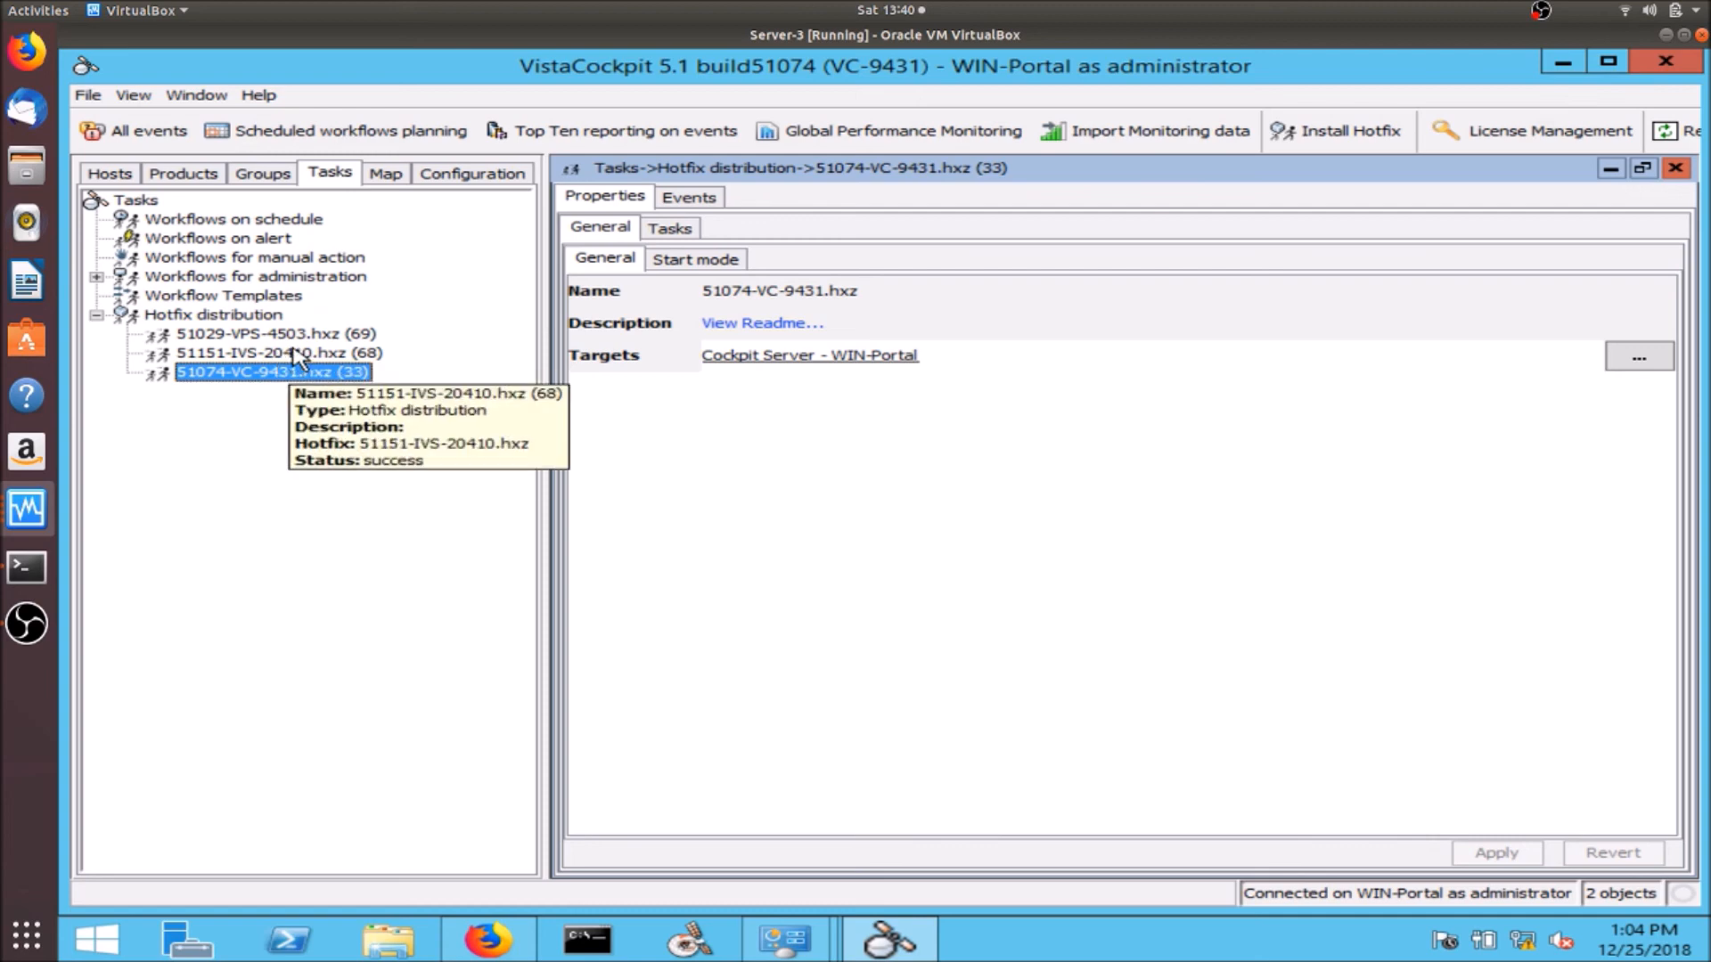
{"action": "left_click", "coordinate": [296, 359]}
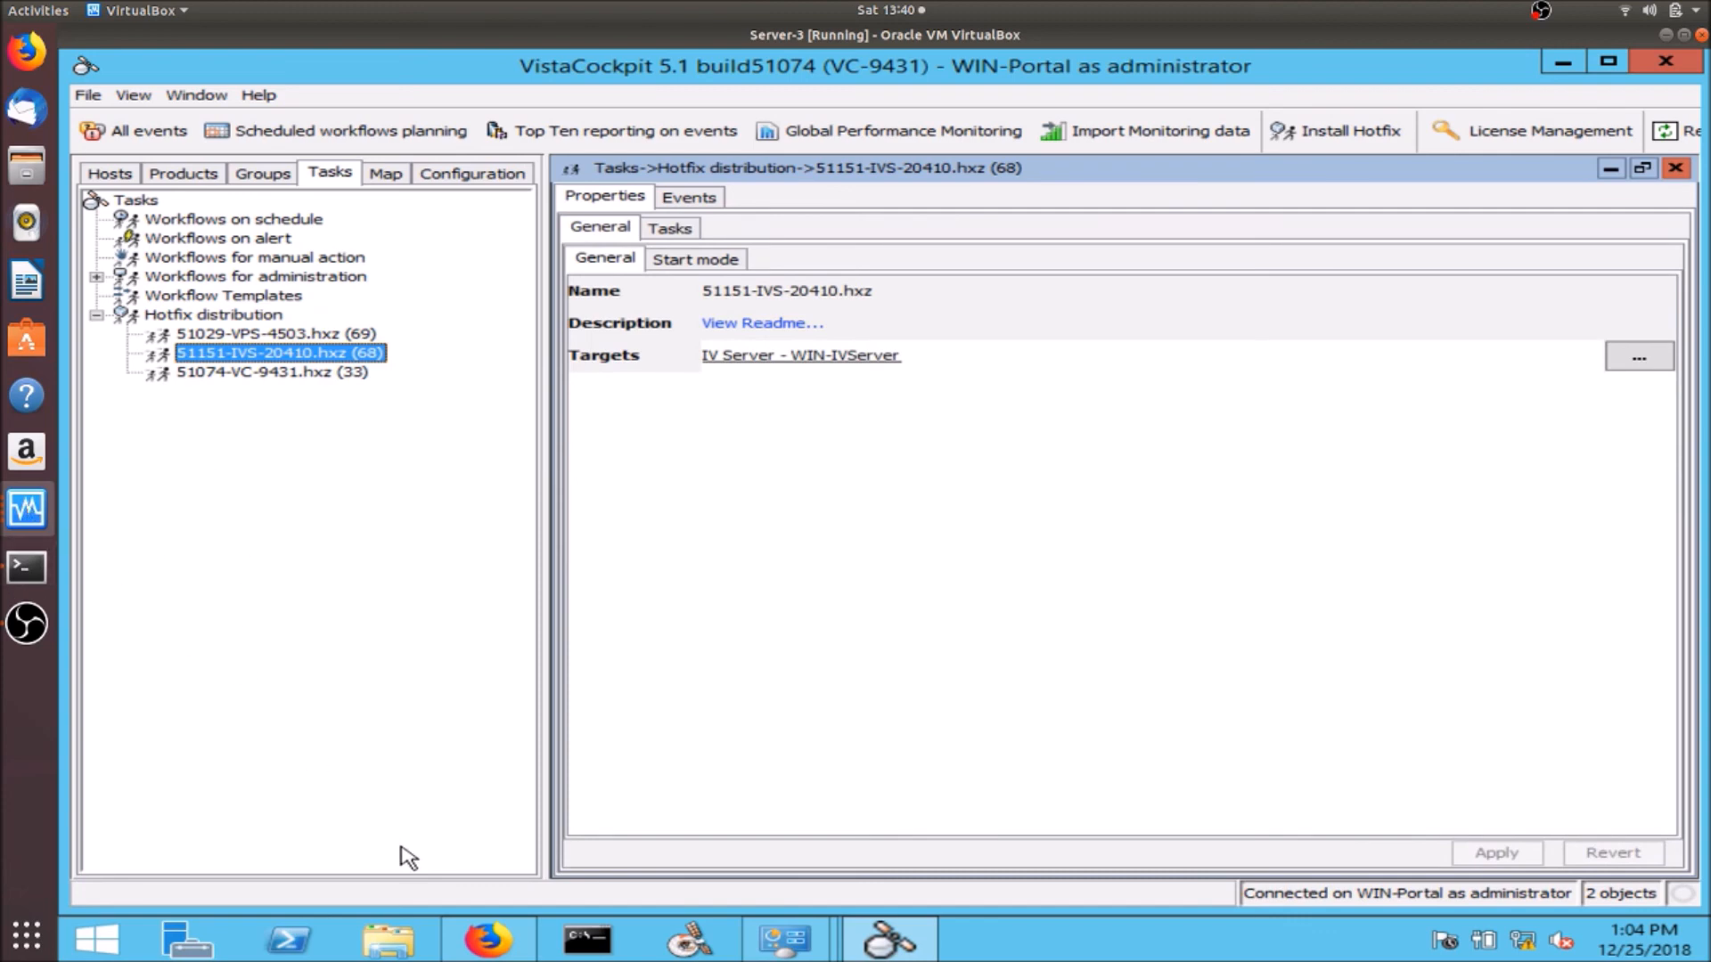
- Check the Downloads folder in File Explorer on Server-3, then minimize it
{"action": "left_click", "coordinate": [385, 951]}
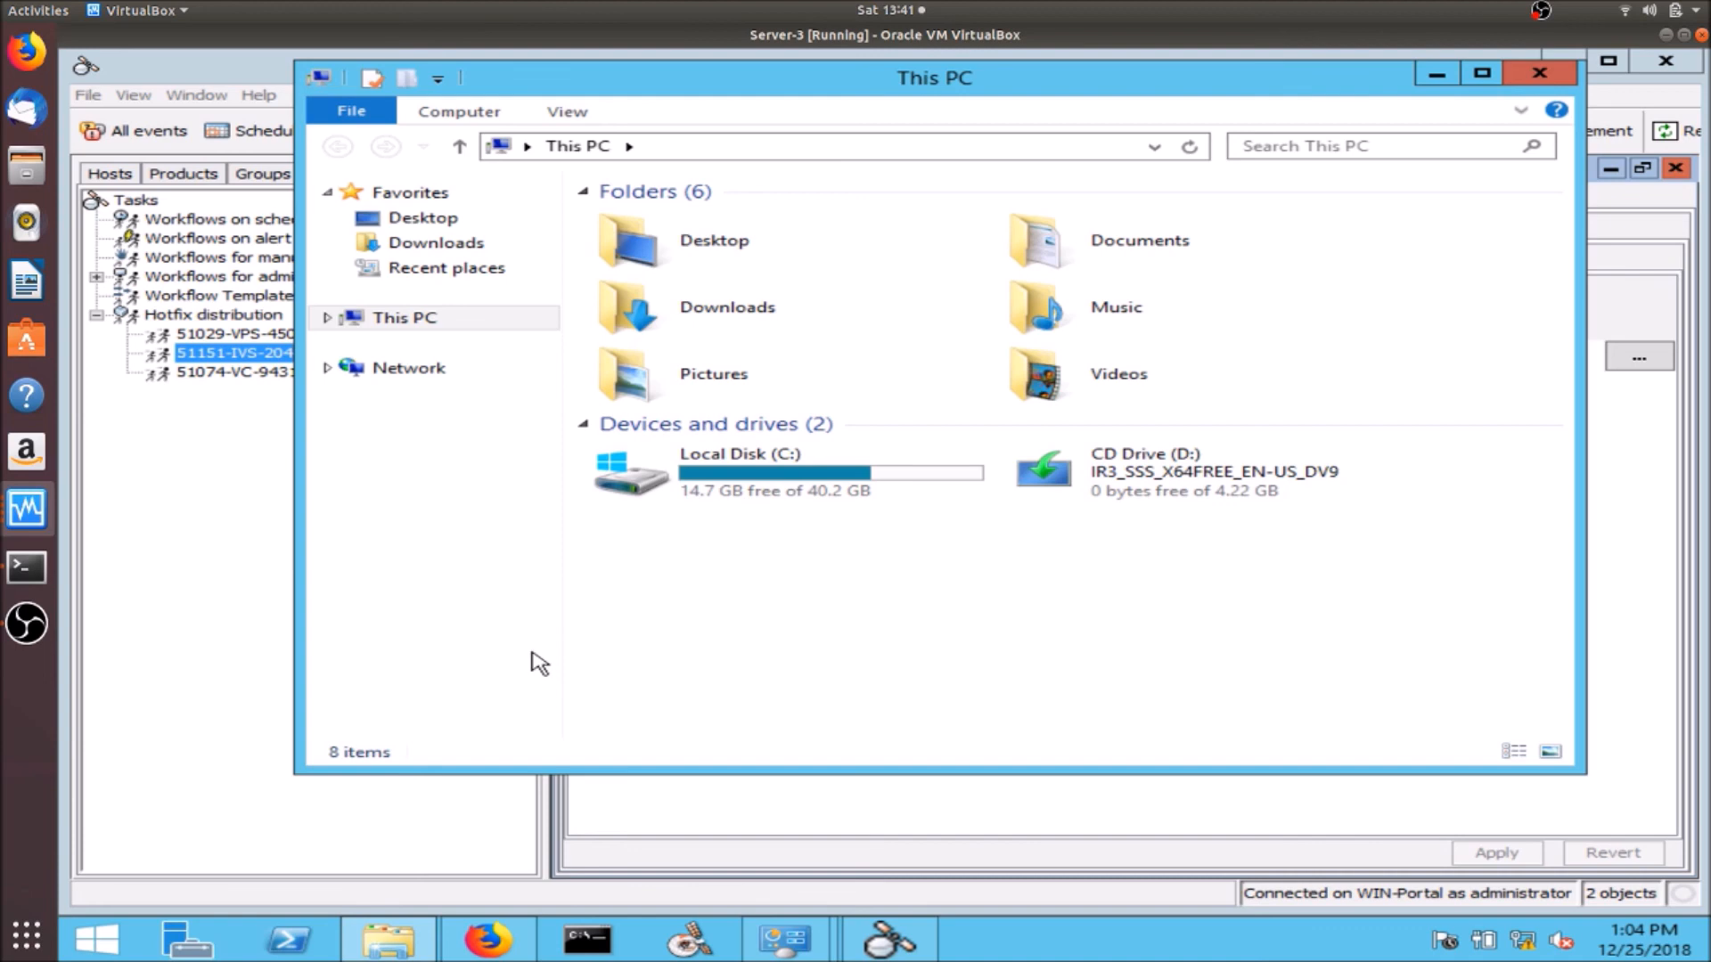
{"action": "double_click", "coordinate": [776, 314]}
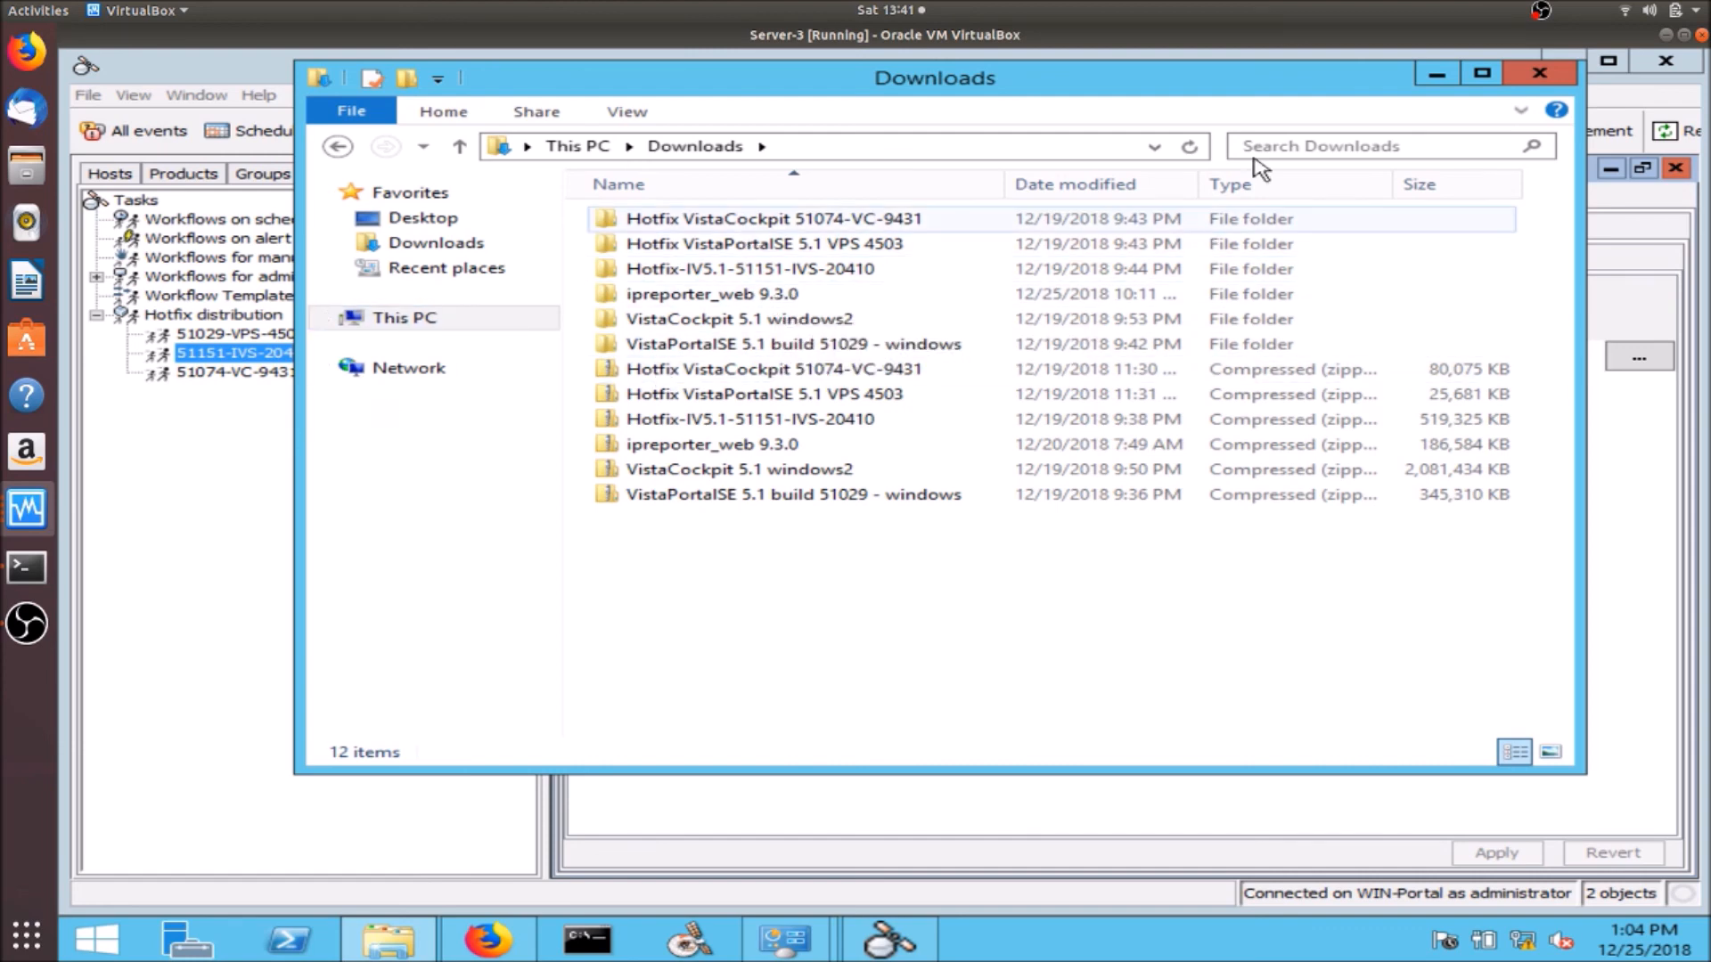
{"action": "left_click", "coordinate": [1436, 79]}
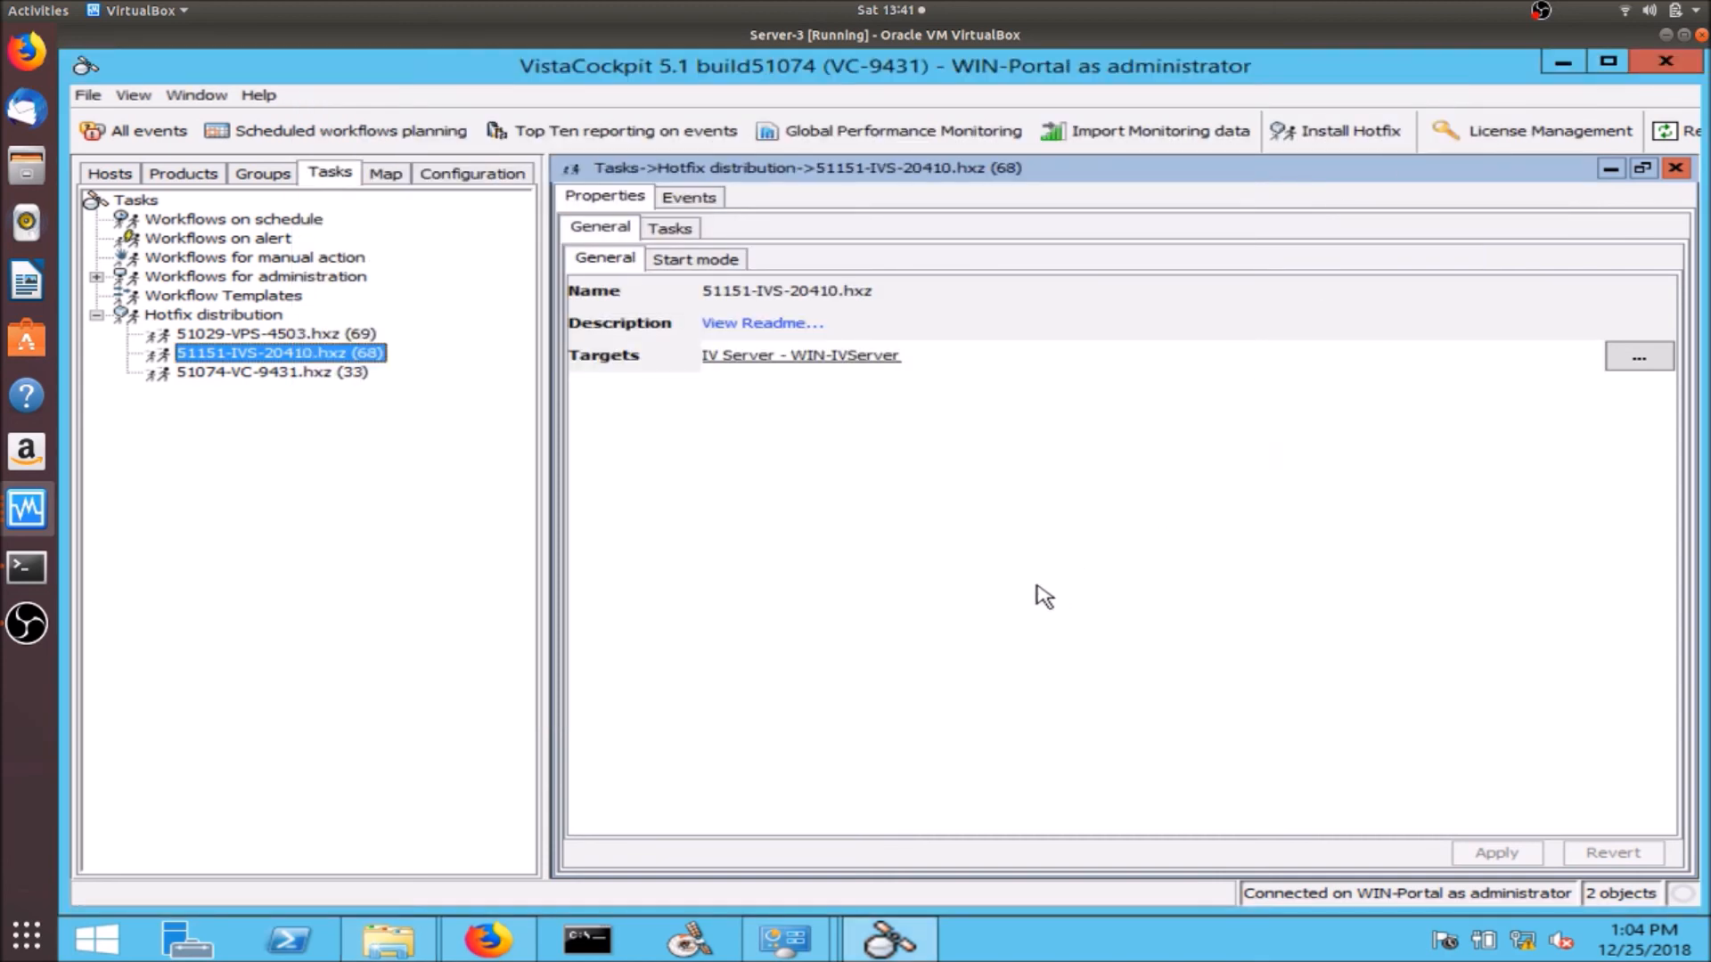